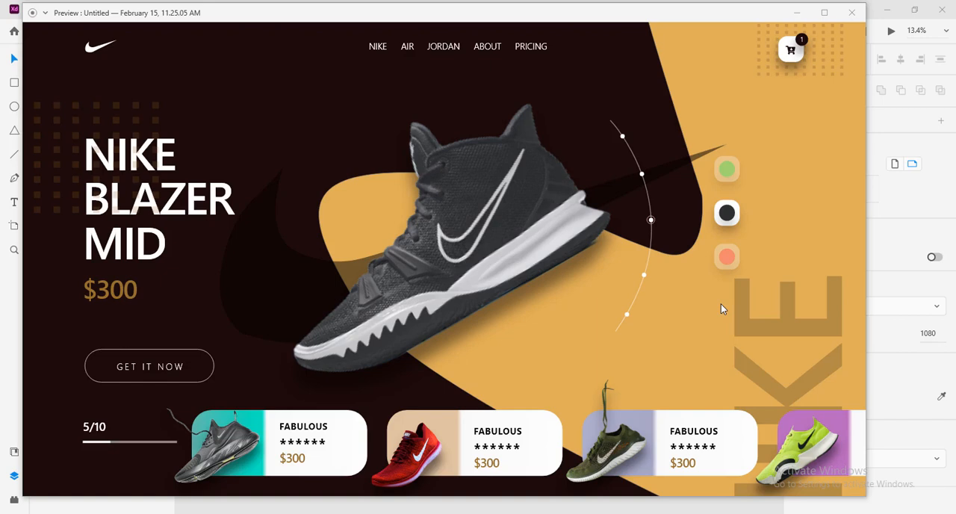
Minimize the design preview and add a new Web 1920 artboard beside the existing shoe design
{"action": "left_click", "coordinate": [799, 14]}
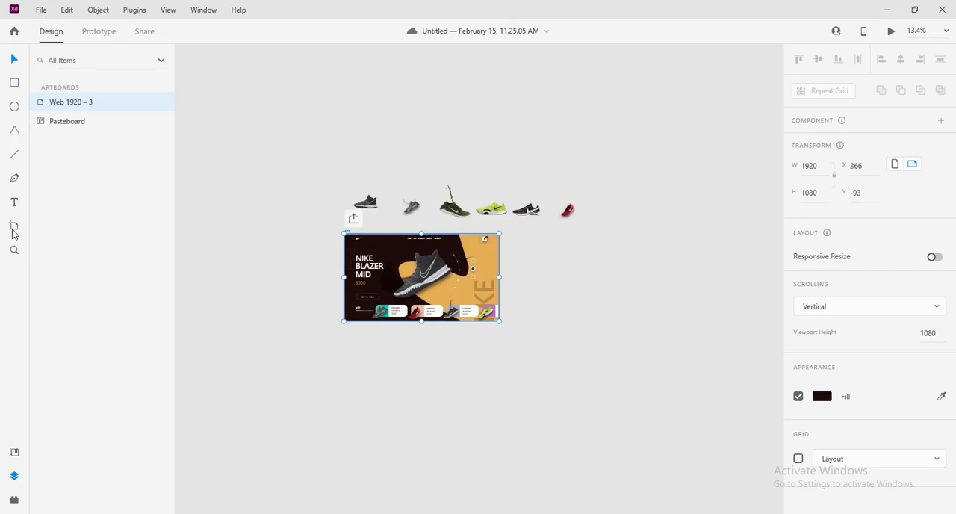
{"action": "left_click", "coordinate": [12, 232]}
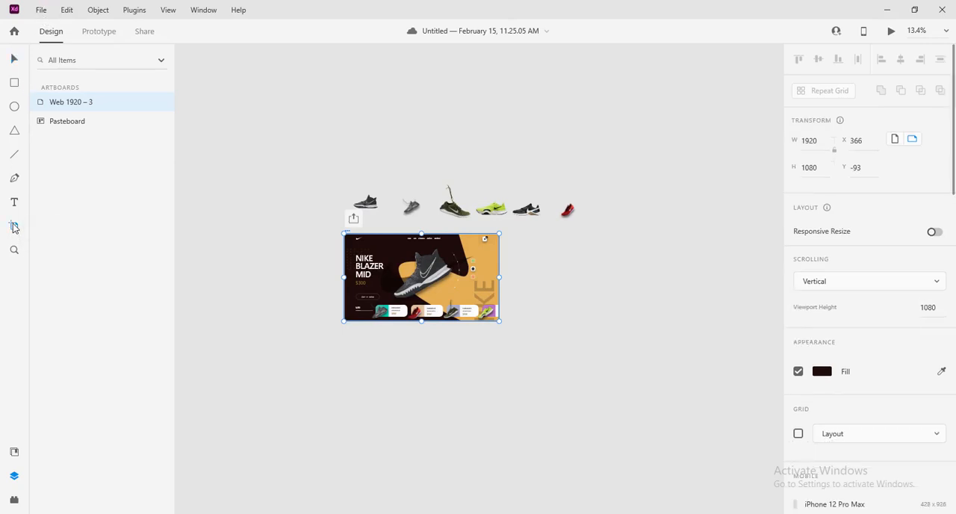
{"action": "scroll", "coordinate": [894, 263], "scroll_direction": "down", "scroll_amount": 10}
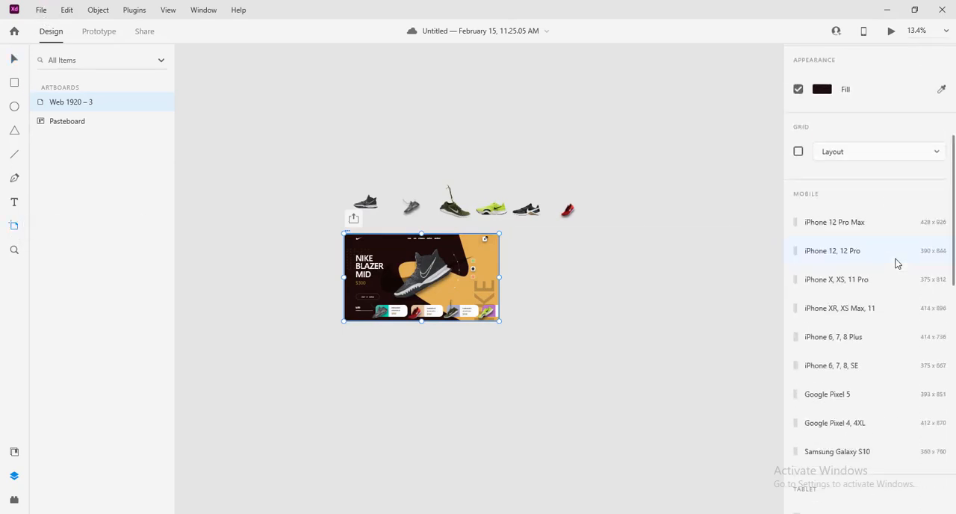
{"action": "scroll", "coordinate": [897, 263], "scroll_direction": "down", "scroll_amount": 3}
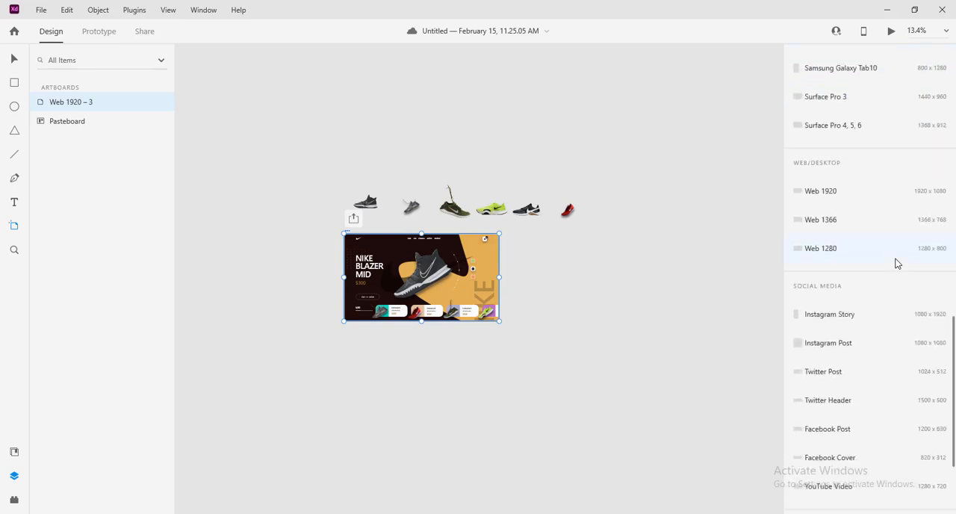
{"action": "scroll", "coordinate": [897, 264], "scroll_direction": "down", "scroll_amount": 3}
{"action": "scroll", "coordinate": [895, 267], "scroll_direction": "up", "scroll_amount": 8}
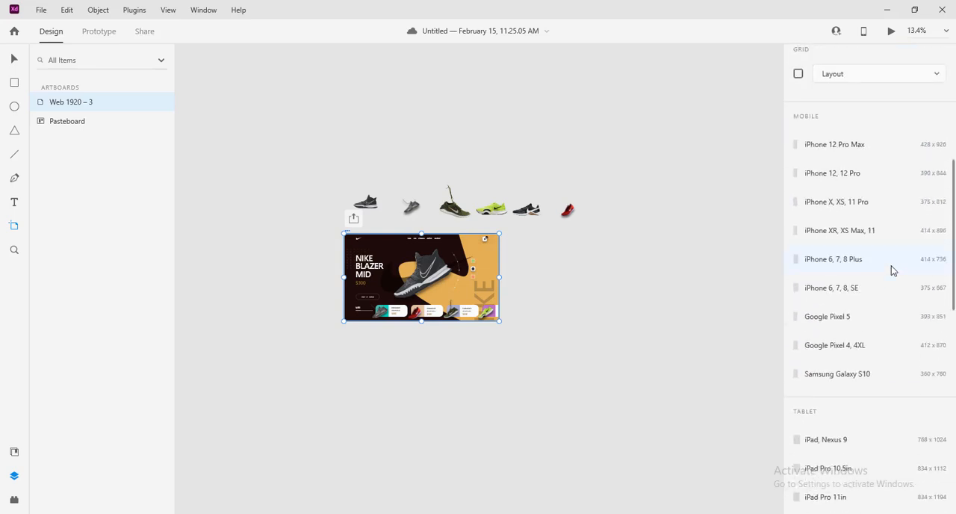
{"action": "scroll", "coordinate": [892, 270], "scroll_direction": "down", "scroll_amount": 1}
{"action": "scroll", "coordinate": [891, 271], "scroll_direction": "up", "scroll_amount": 5}
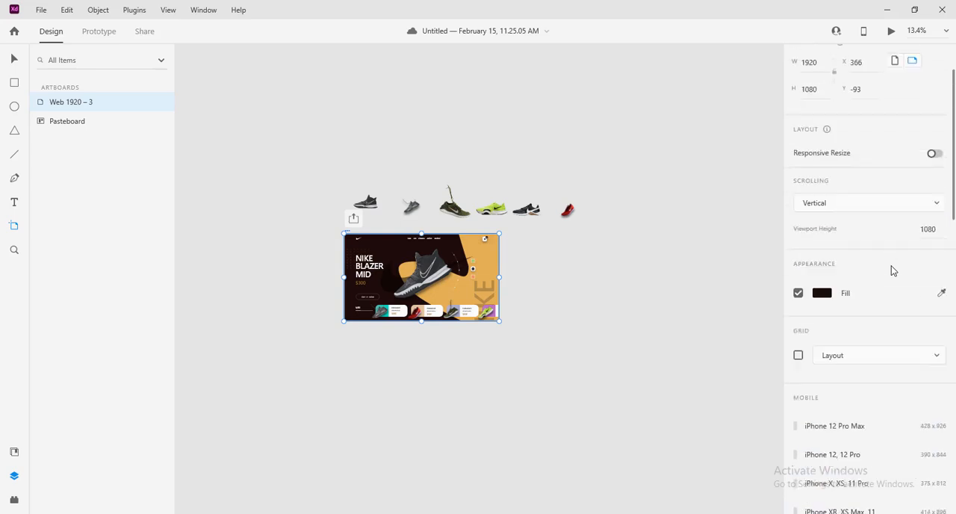
{"action": "scroll", "coordinate": [891, 270], "scroll_direction": "down", "scroll_amount": 10}
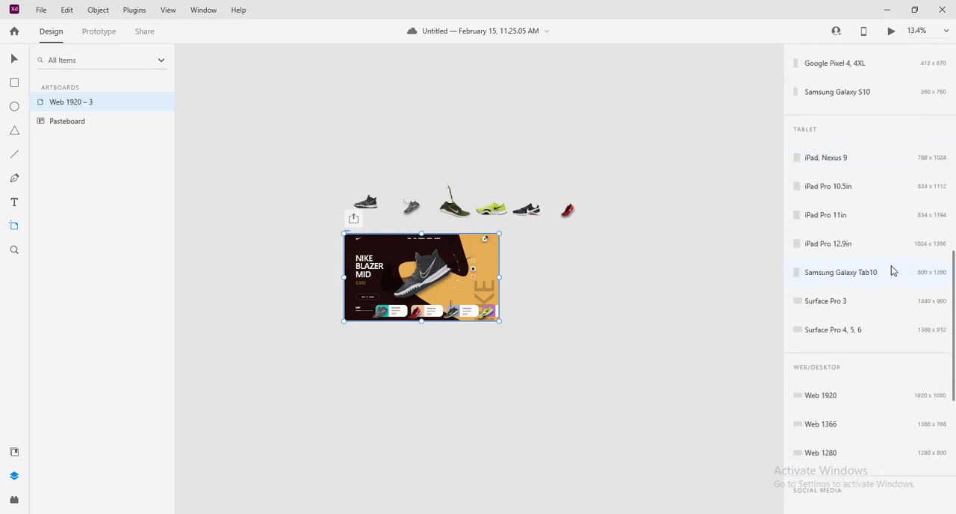
{"action": "left_click", "coordinate": [821, 395]}
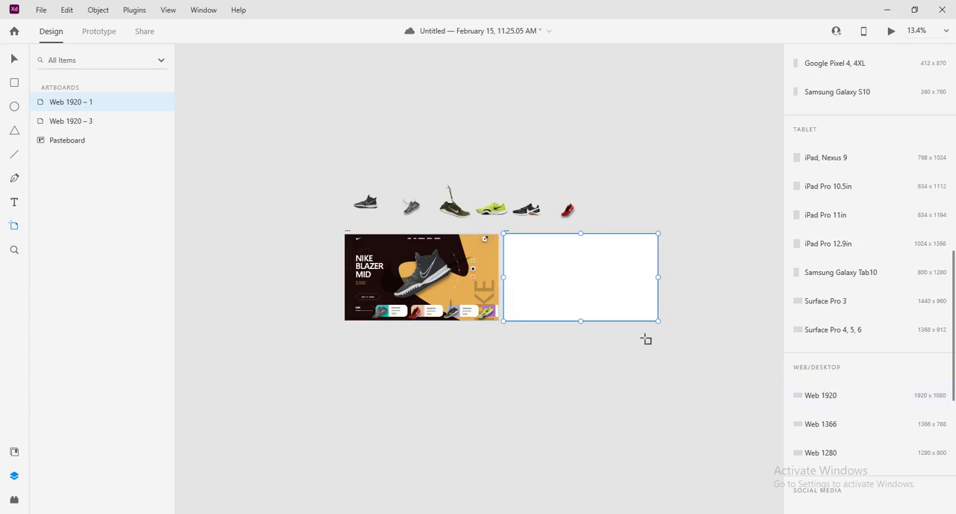
{"action": "left_click", "coordinate": [14, 57]}
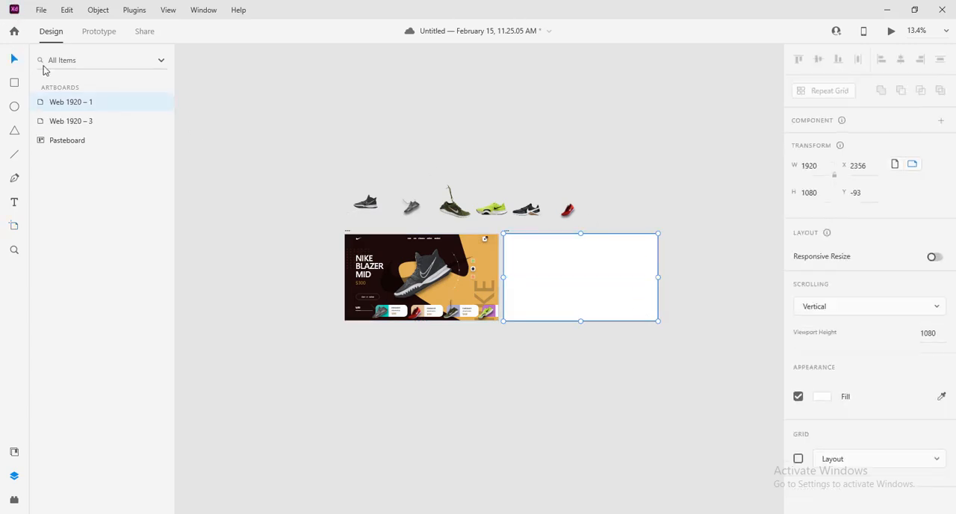
{"action": "left_click", "coordinate": [680, 209]}
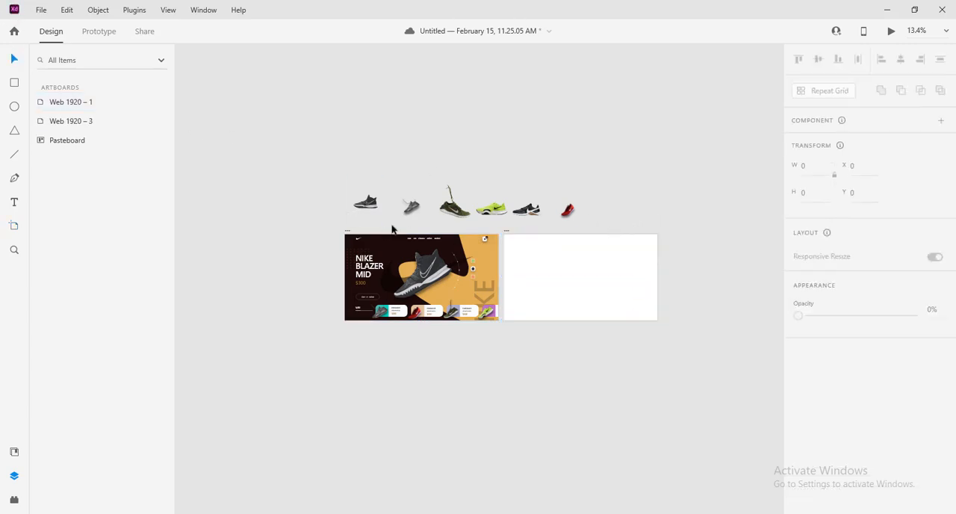
Fill the new artboard with the dark brown #1C0A09 sampled from the original design's background
{"action": "left_click", "coordinate": [506, 233]}
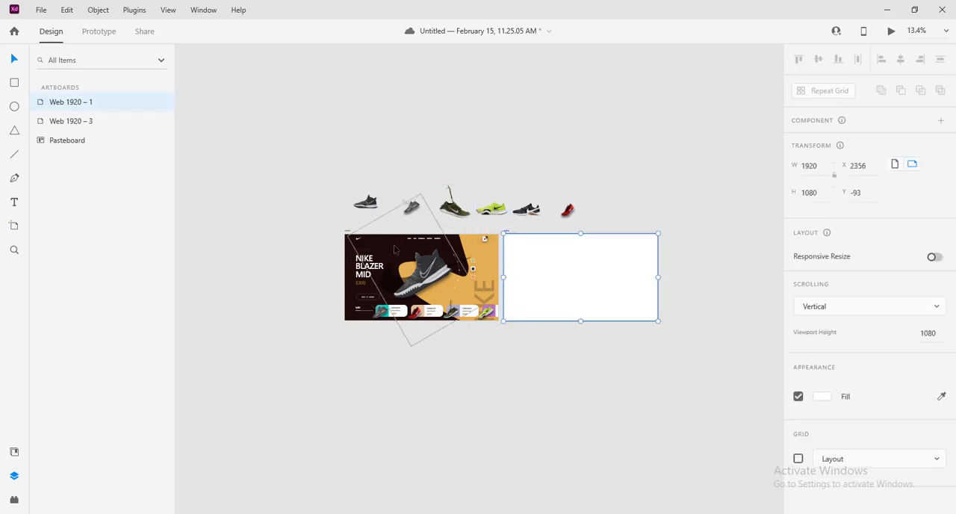
{"action": "left_click", "coordinate": [822, 396]}
{"action": "left_click", "coordinate": [856, 381]}
{"action": "left_click", "coordinate": [822, 398]}
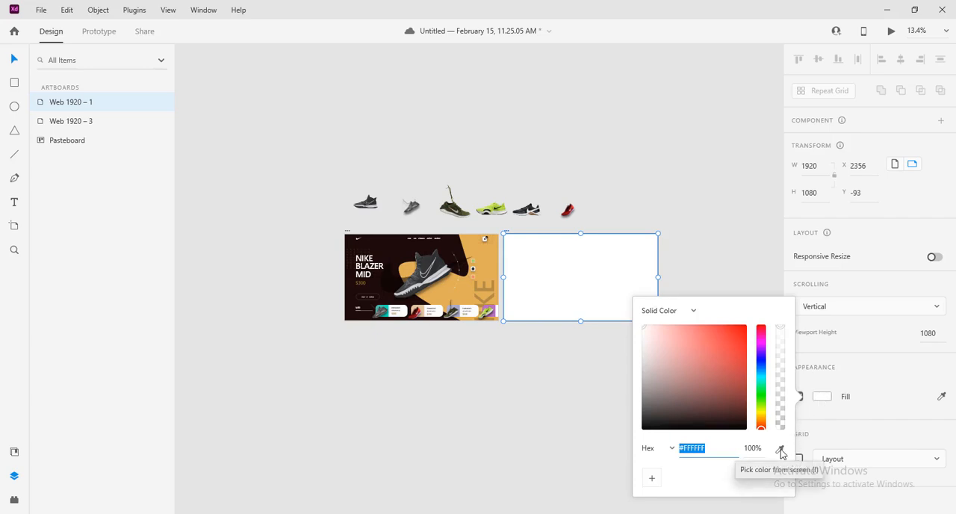
{"action": "left_click", "coordinate": [781, 452]}
{"action": "left_click", "coordinate": [385, 259]}
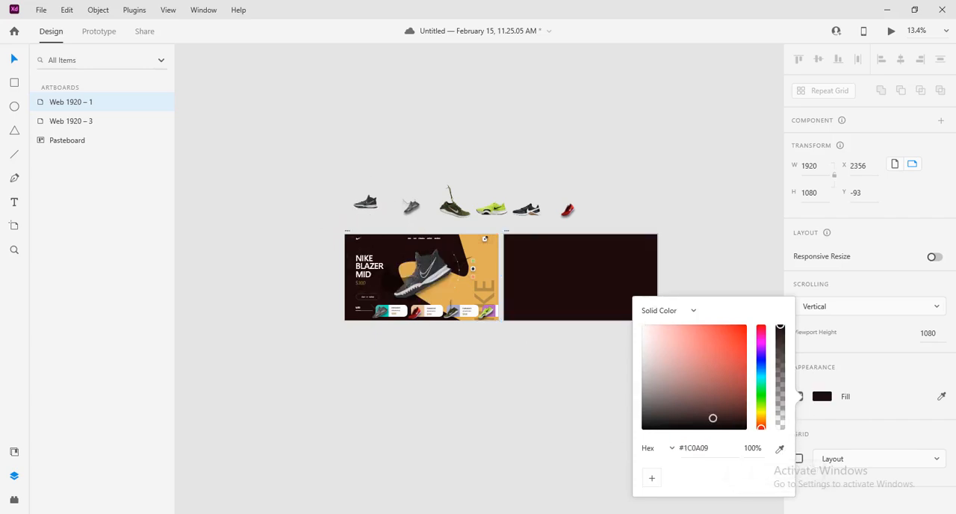
{"action": "left_click", "coordinate": [717, 451]}
{"action": "left_click", "coordinate": [717, 451]}
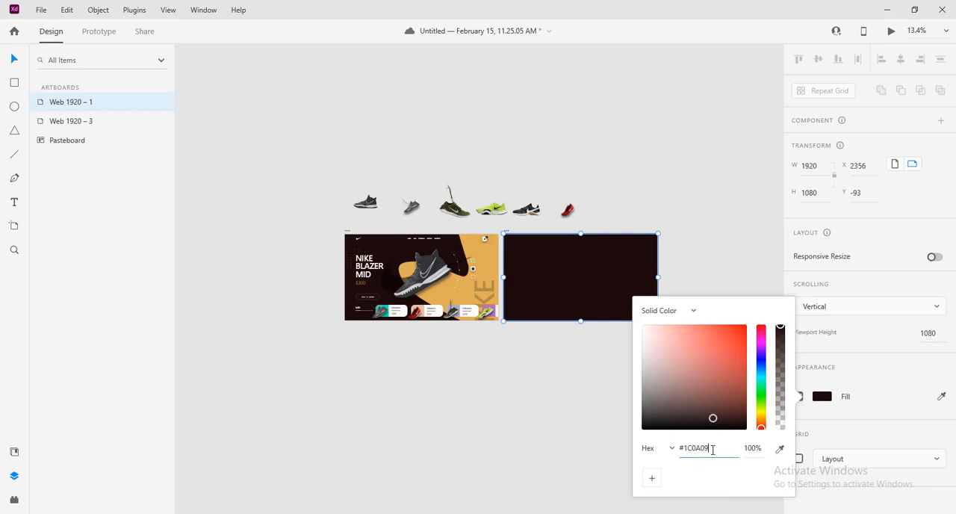
{"action": "left_click", "coordinate": [691, 258]}
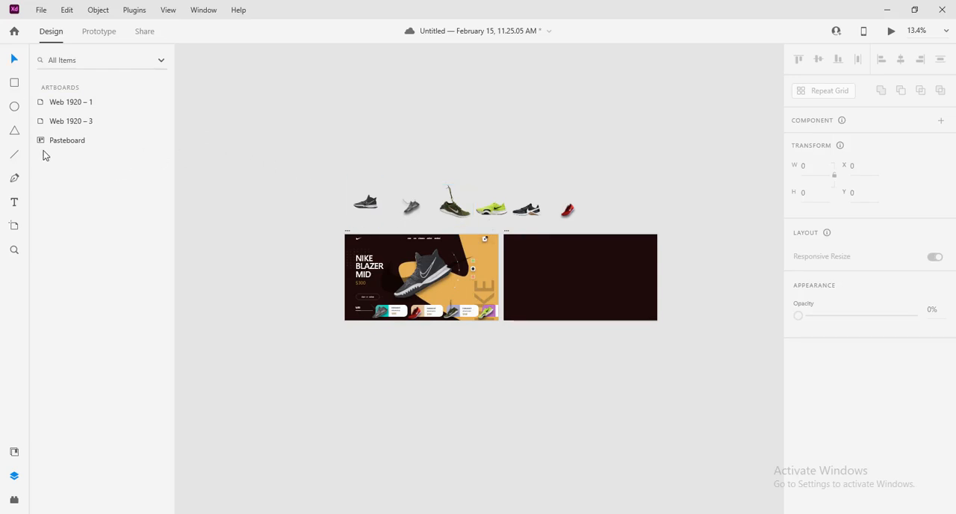
Start a Pen path below the original artboard and trace the orange shape's rounded left lobe up to the shoe's ankle
{"action": "left_click", "coordinate": [15, 180]}
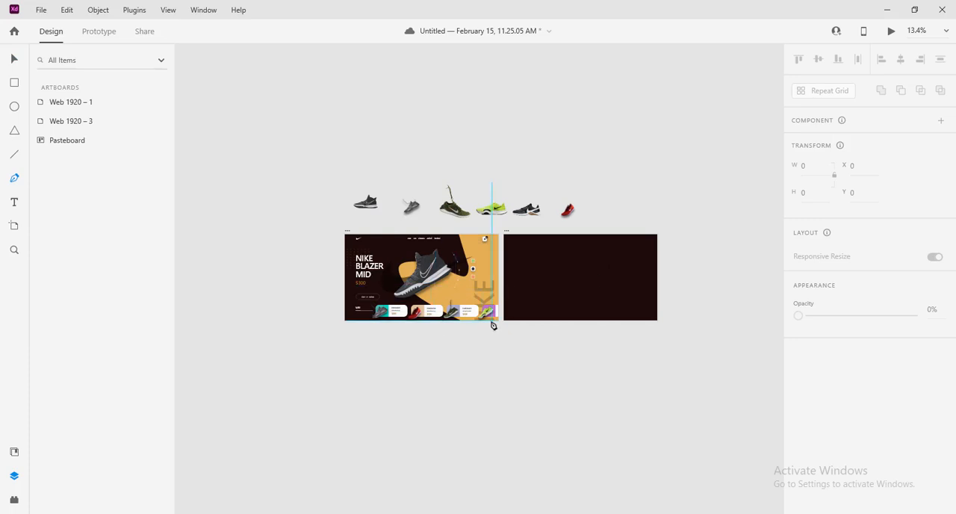
{"action": "scroll", "coordinate": [492, 329], "scroll_direction": "up", "scroll_amount": 3}
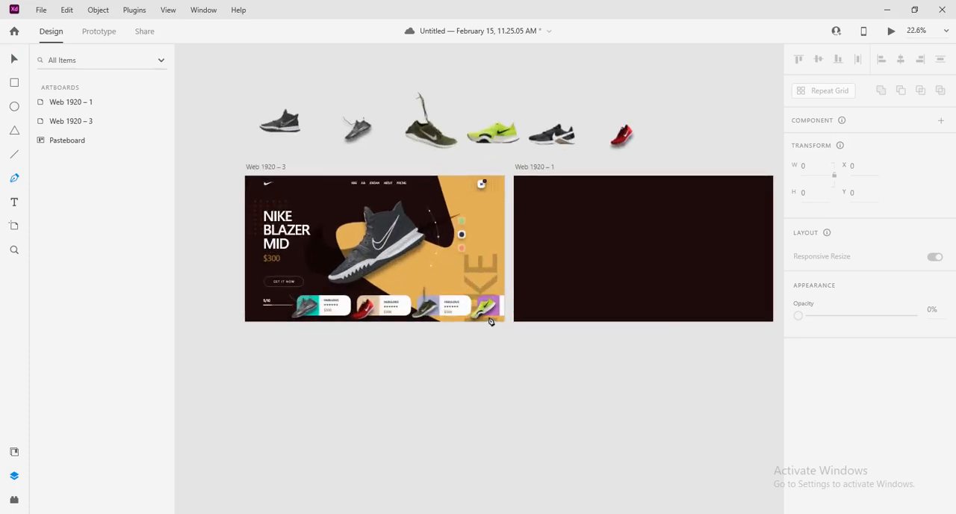
{"action": "left_click", "coordinate": [448, 327]}
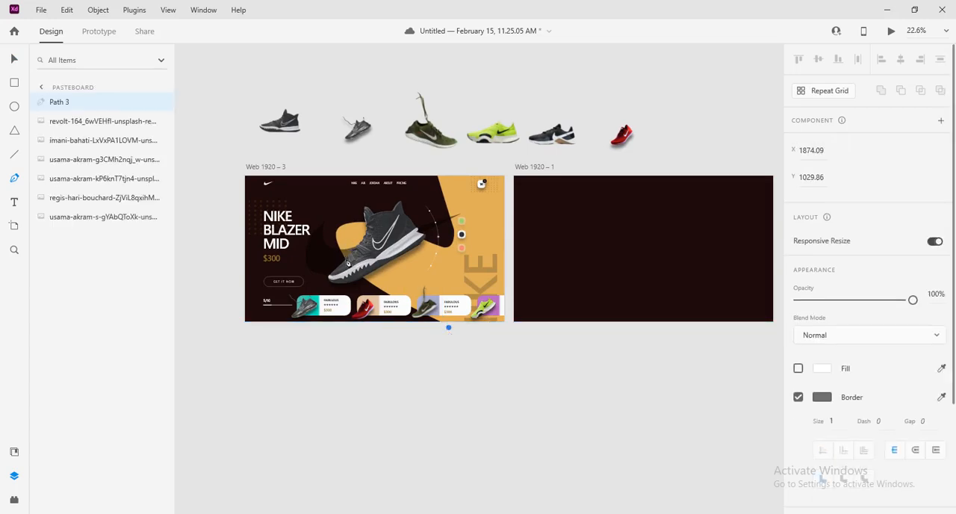
{"action": "scroll", "coordinate": [347, 262], "scroll_direction": "up", "scroll_amount": 5}
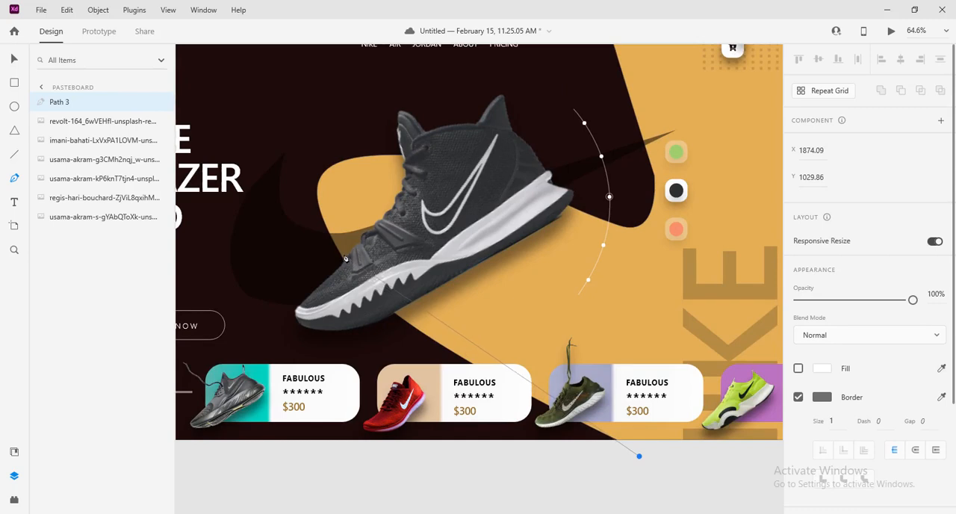
{"action": "left_click_drag", "start_coordinate": [341, 258], "coordinate": [319, 191]}
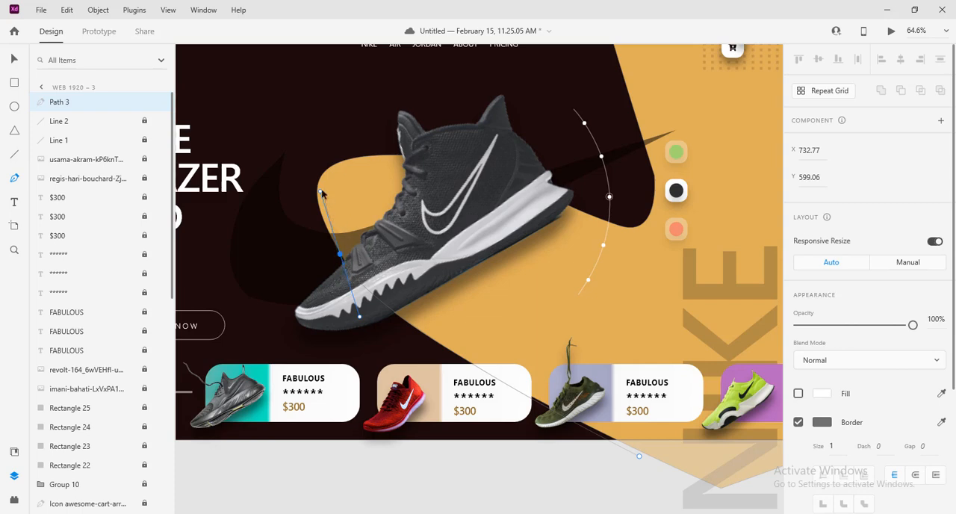
{"action": "left_click_drag", "start_coordinate": [321, 194], "coordinate": [340, 256]}
{"action": "left_click_drag", "start_coordinate": [327, 171], "coordinate": [354, 148]}
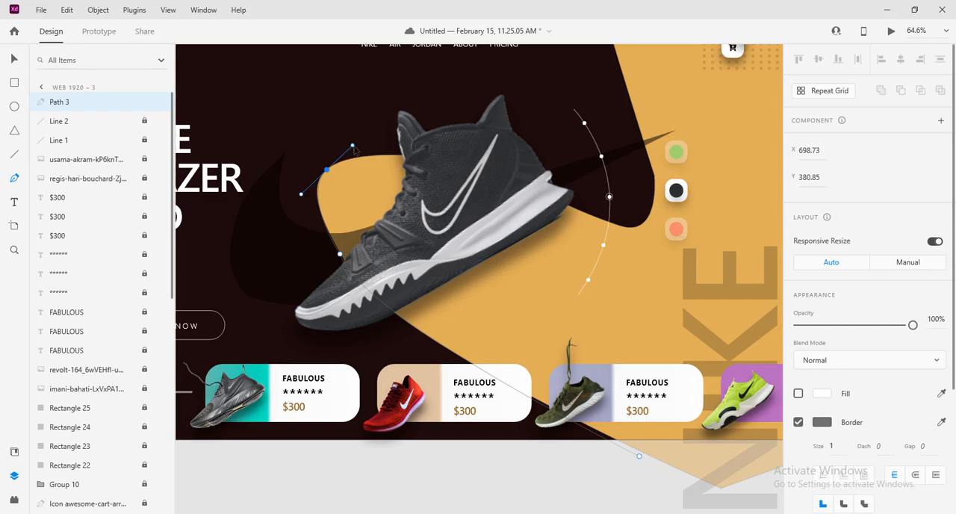
{"action": "left_click", "coordinate": [354, 147]}
{"action": "left_click", "coordinate": [356, 149]}
{"action": "left_click_drag", "start_coordinate": [356, 149], "coordinate": [327, 172]}
{"action": "left_click_drag", "start_coordinate": [404, 156], "coordinate": [464, 166]}
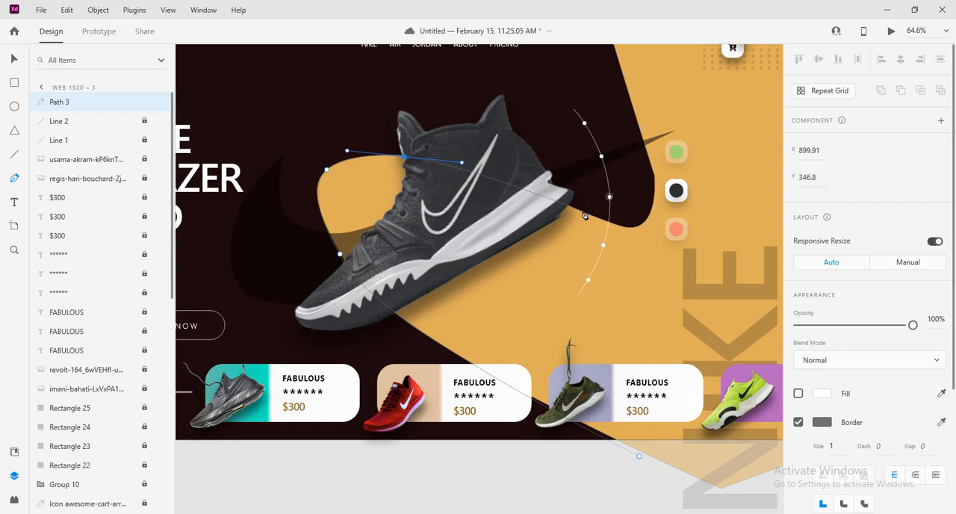
Continue the path behind the shoe's heel and around the orange shape's curved dip beside the color swatches
{"action": "left_click_drag", "start_coordinate": [585, 216], "coordinate": [596, 223]}
{"action": "left_click_drag", "start_coordinate": [637, 228], "coordinate": [663, 229]}
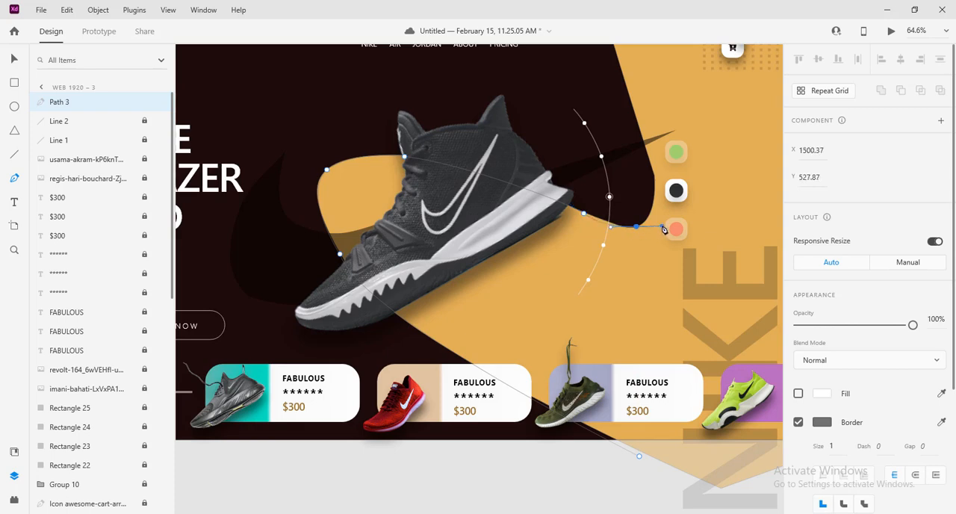
{"action": "key", "text": "ctrl+z"}
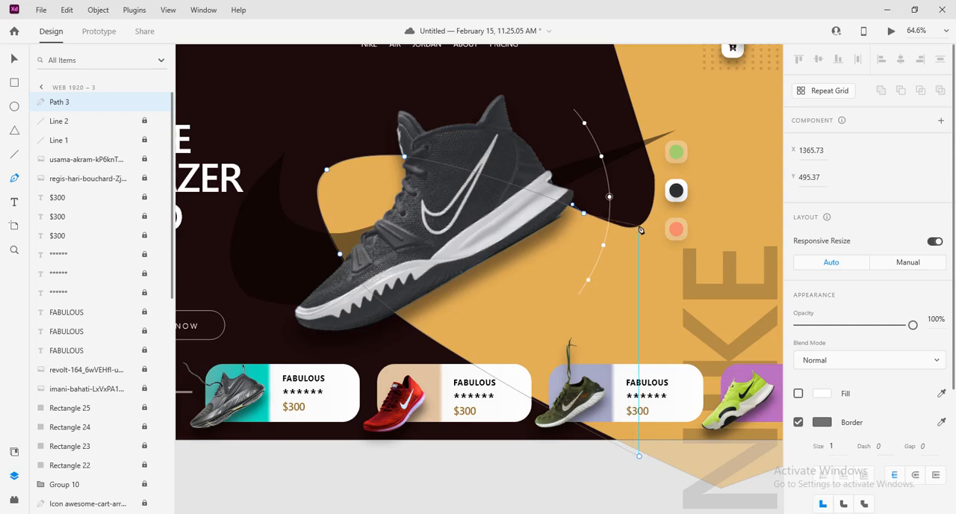
{"action": "left_click_drag", "start_coordinate": [640, 226], "coordinate": [660, 225]}
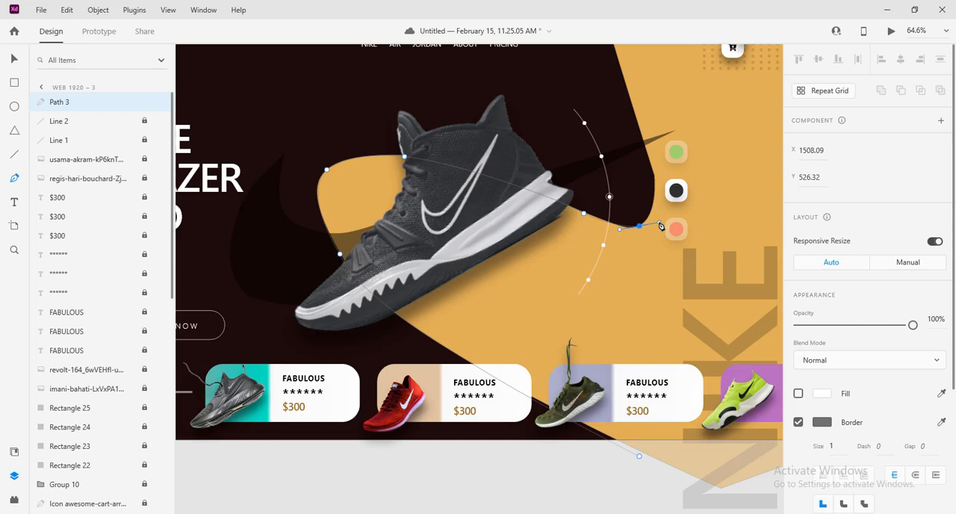
{"action": "left_click", "coordinate": [640, 226]}
{"action": "left_click_drag", "start_coordinate": [656, 170], "coordinate": [662, 122]}
{"action": "left_click_drag", "start_coordinate": [657, 113], "coordinate": [657, 174]}
Extend the path to the artboard's top edge, run it outside the right edge, and close it at the starting point
{"action": "left_click_drag", "start_coordinate": [657, 167], "coordinate": [452, 363]}
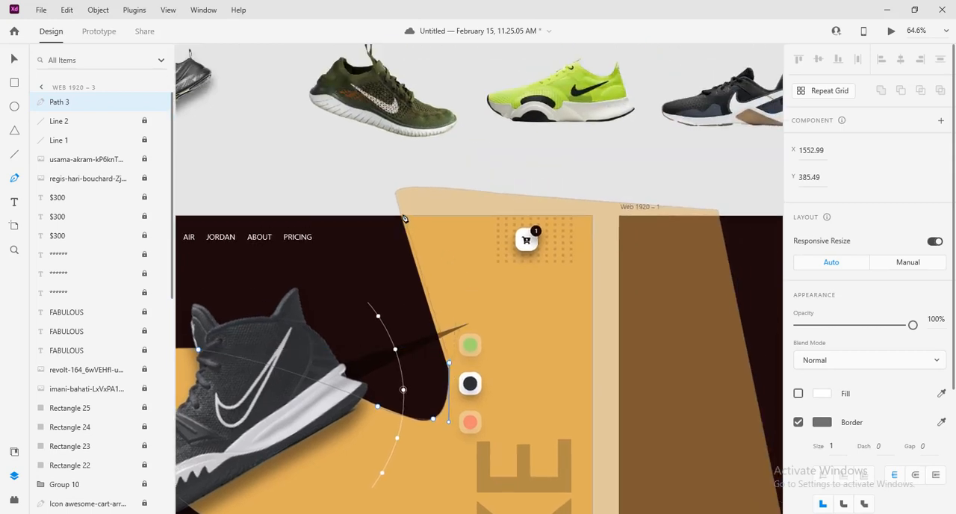
{"action": "left_click_drag", "start_coordinate": [402, 216], "coordinate": [516, 106]}
{"action": "scroll", "coordinate": [611, 202], "scroll_direction": "down", "scroll_amount": 2}
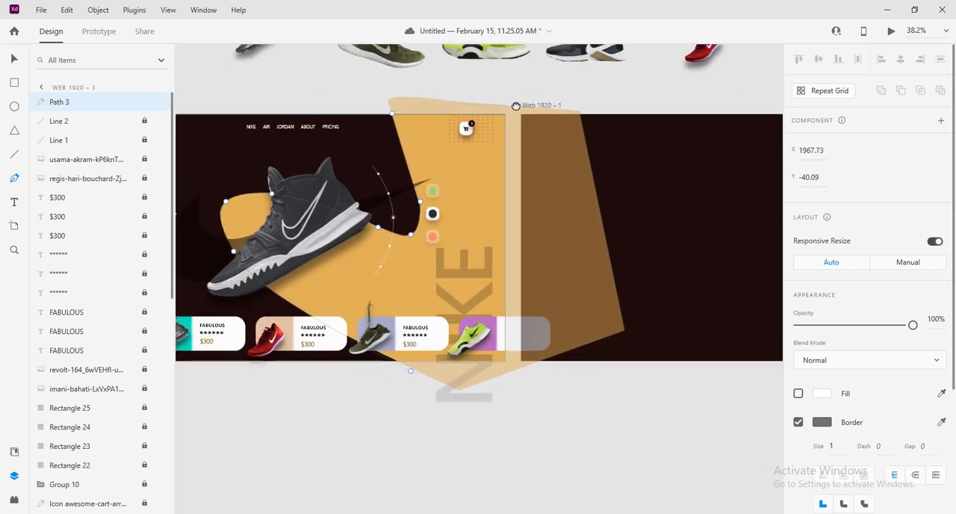
{"action": "left_click", "coordinate": [519, 210]}
{"action": "left_click", "coordinate": [515, 386]}
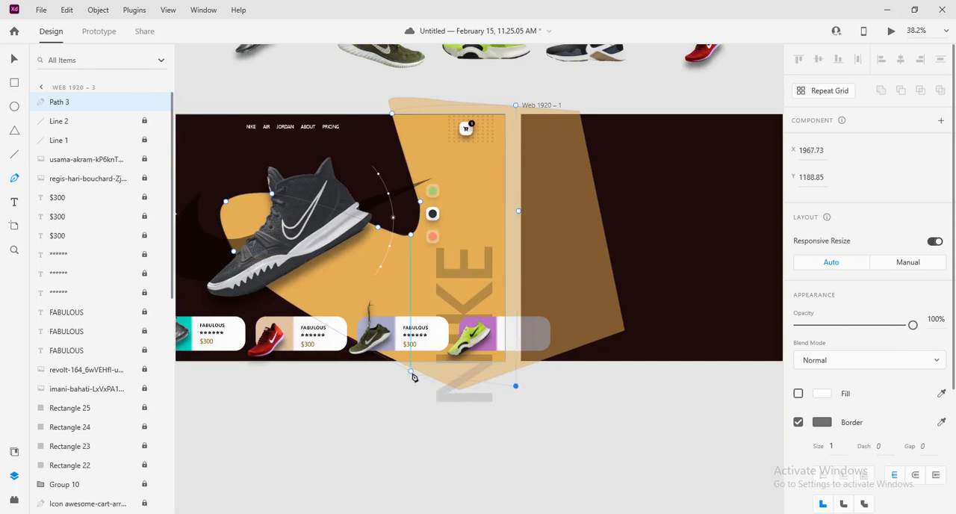
{"action": "left_click", "coordinate": [410, 371]}
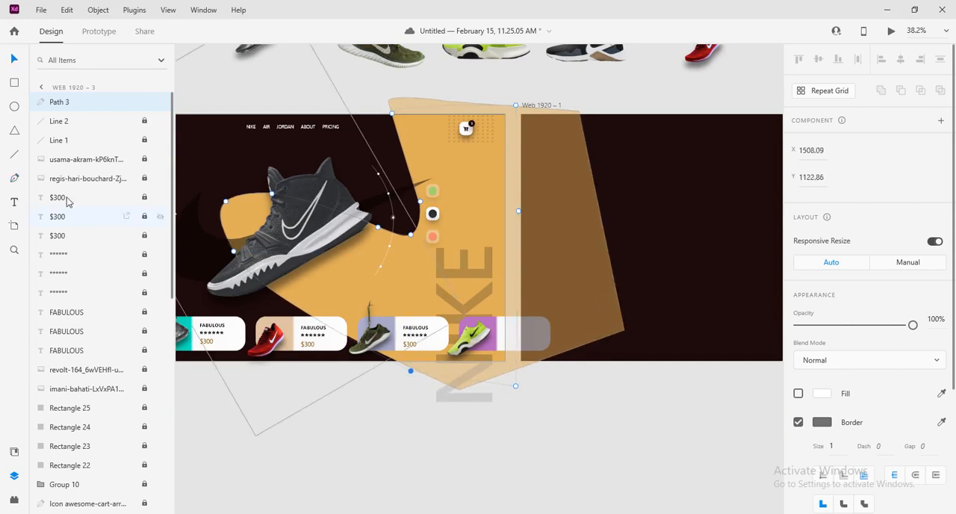
{"action": "left_click", "coordinate": [12, 59]}
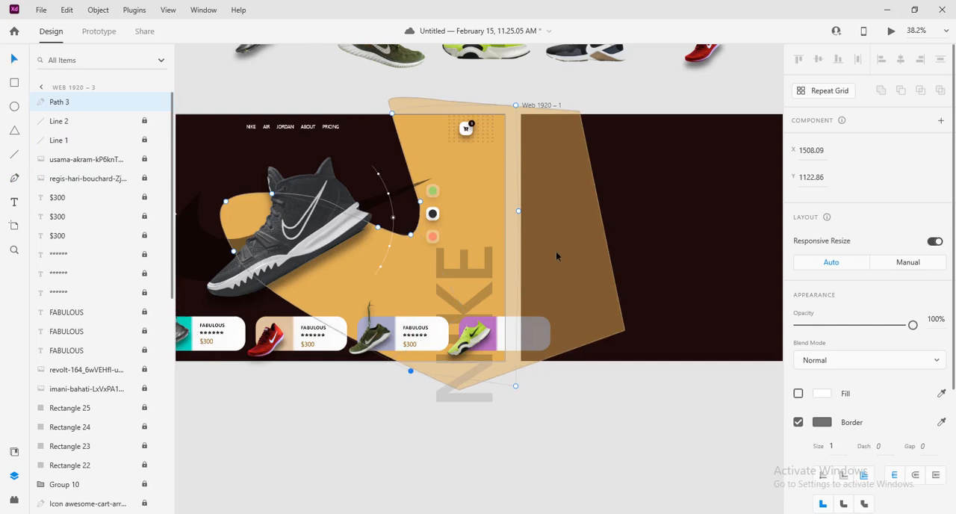
Turn on the white fill for the traced shape and move it onto the new artboard
{"action": "left_click", "coordinate": [799, 393]}
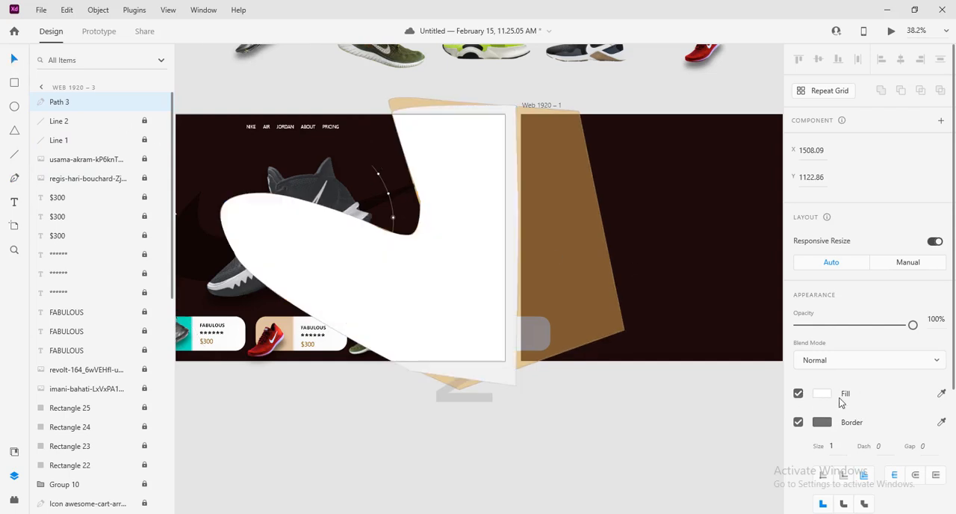
{"action": "scroll", "coordinate": [506, 298], "scroll_direction": "down", "scroll_amount": 5}
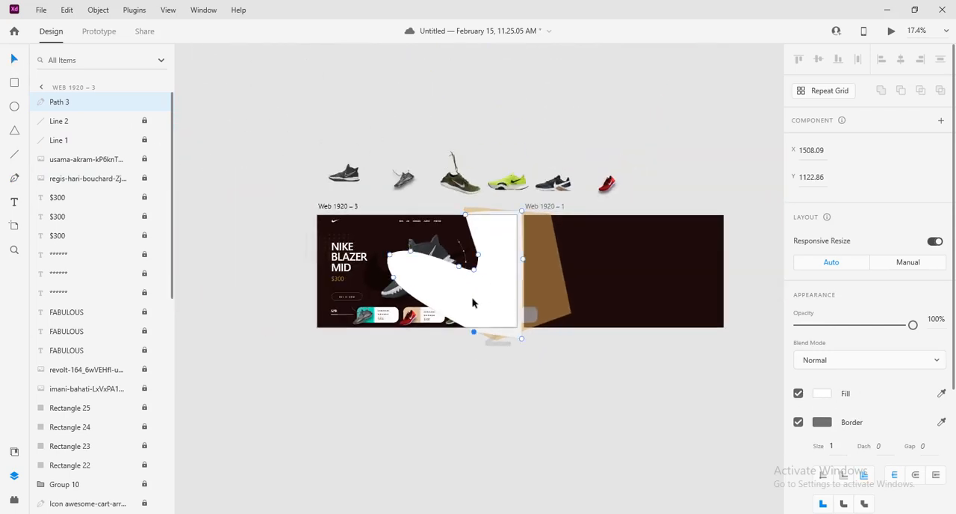
{"action": "left_click_drag", "start_coordinate": [475, 300], "coordinate": [658, 300]}
{"action": "left_click", "coordinate": [528, 399]}
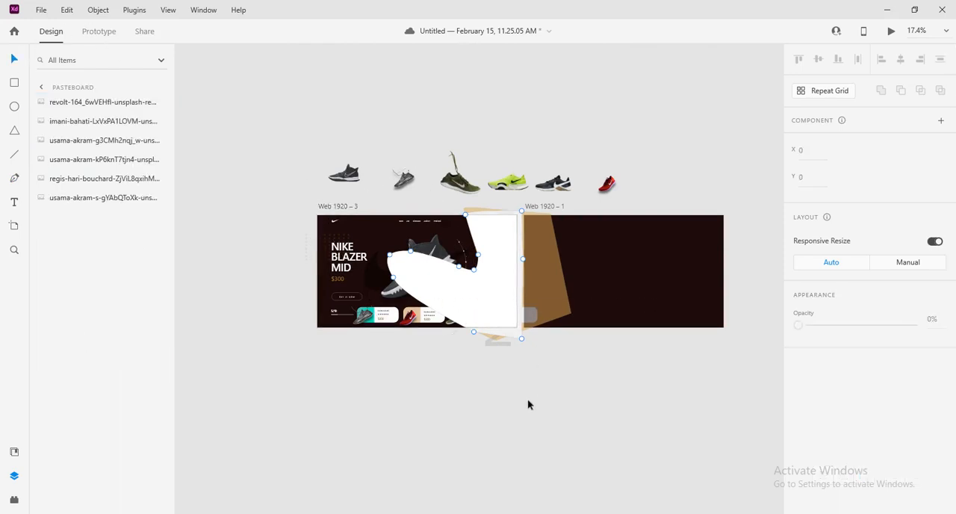
{"action": "left_click", "coordinate": [461, 305]}
{"action": "left_click_drag", "start_coordinate": [466, 303], "coordinate": [673, 302]}
{"action": "left_click", "coordinate": [644, 383]}
Adjust the white shape's position on the new artboard to about X 669, Y -29 and select it
{"action": "left_click_drag", "start_coordinate": [651, 366], "coordinate": [548, 385]}
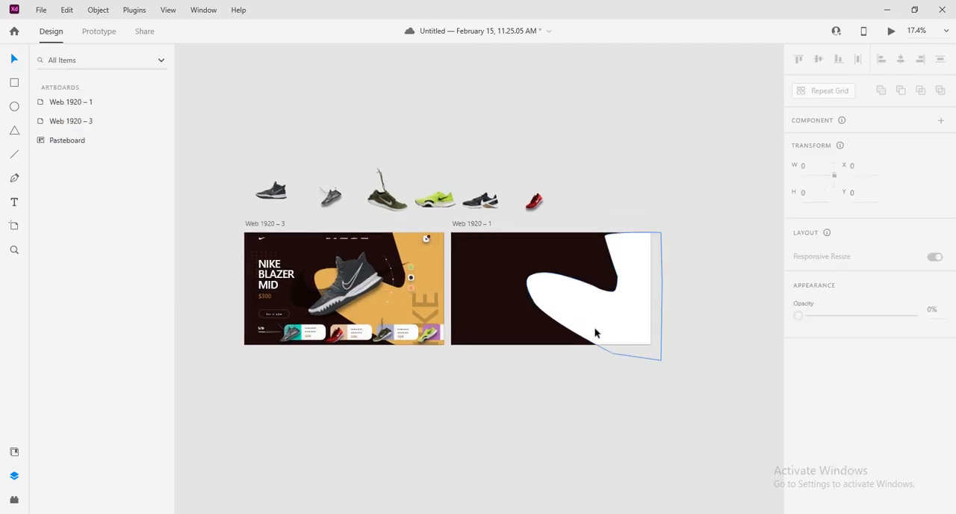
{"action": "left_click_drag", "start_coordinate": [616, 324], "coordinate": [609, 316]}
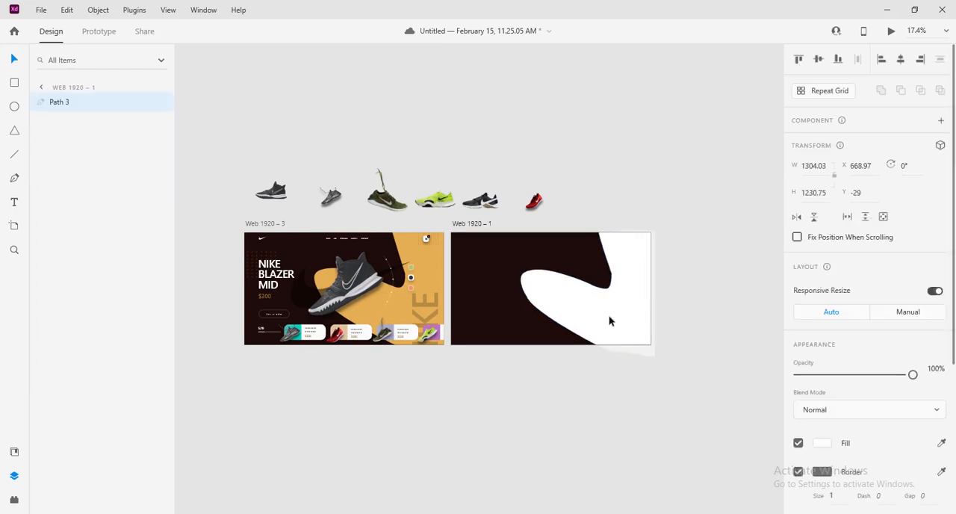
{"action": "left_click", "coordinate": [741, 303]}
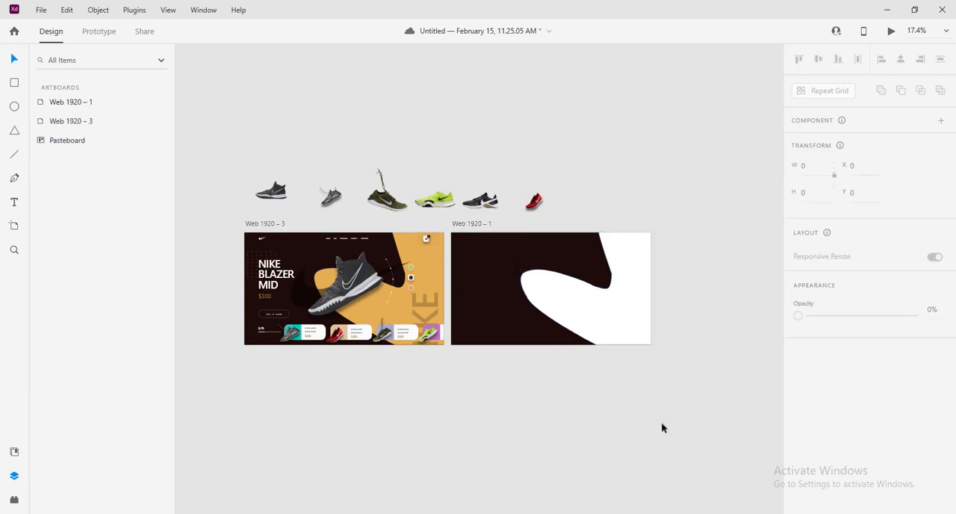
{"action": "left_click", "coordinate": [609, 329]}
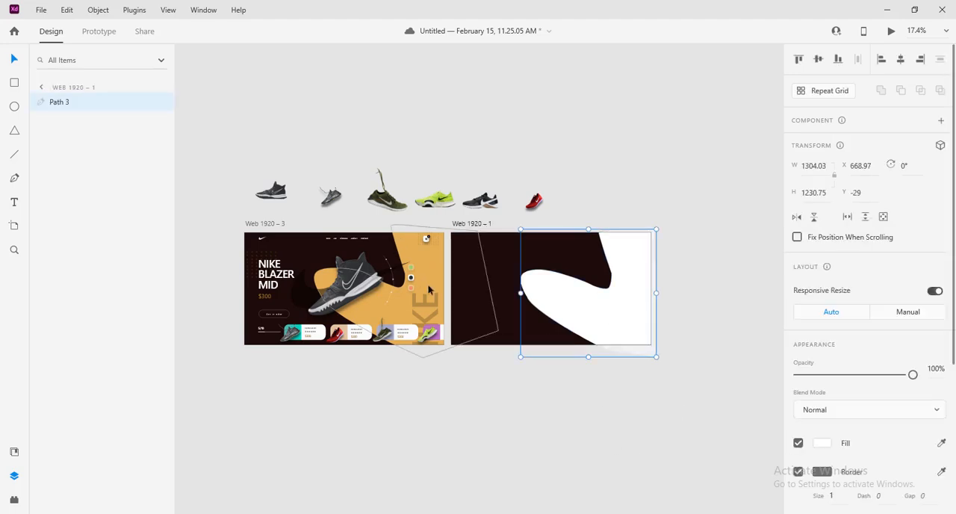
Fill the curved shape with the orange sampled from the reference design and remove its border
{"action": "left_click", "coordinate": [822, 443]}
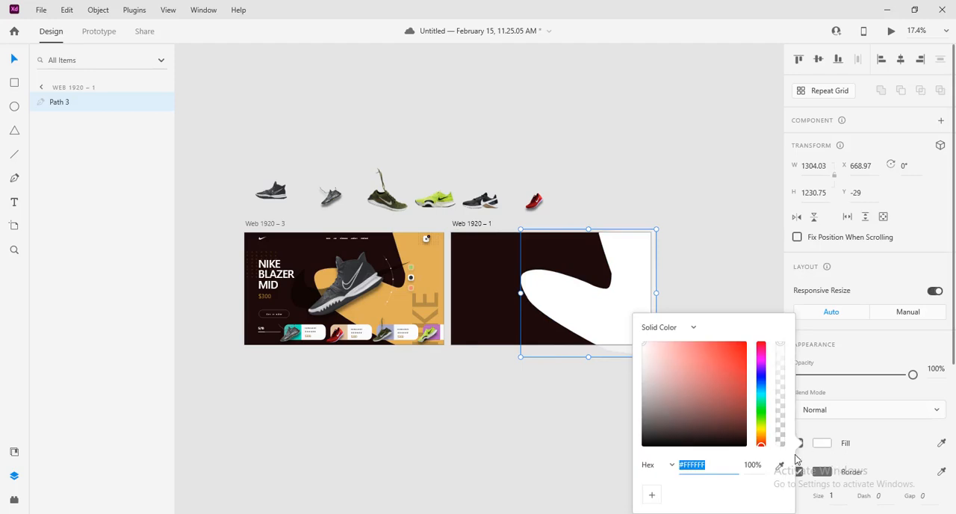
{"action": "left_click", "coordinate": [780, 468]}
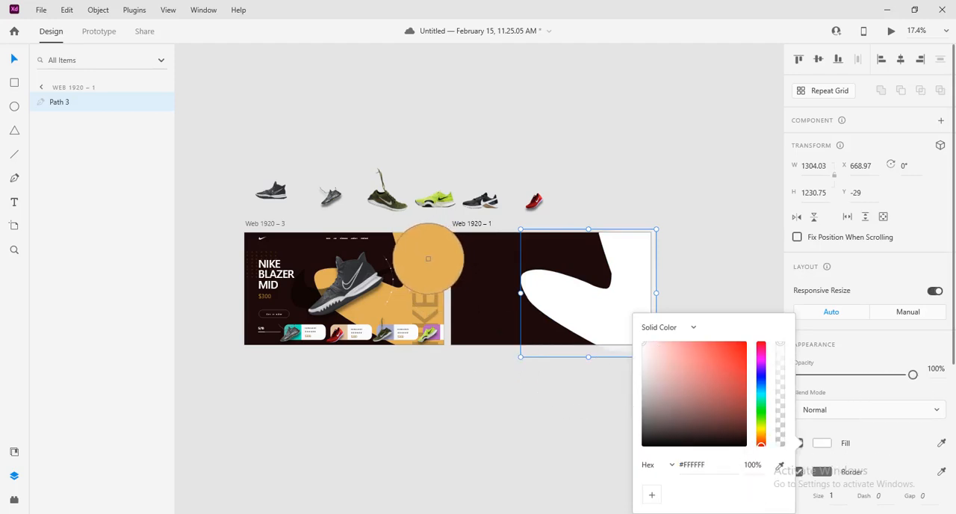
{"action": "left_click", "coordinate": [429, 257]}
{"action": "left_click", "coordinate": [661, 199]}
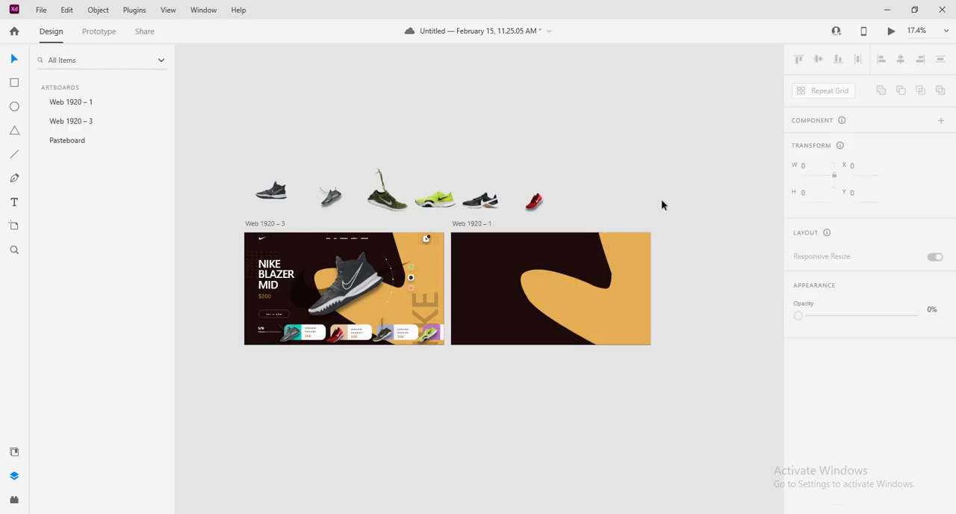
{"action": "left_click", "coordinate": [599, 288]}
{"action": "left_click", "coordinate": [798, 471]}
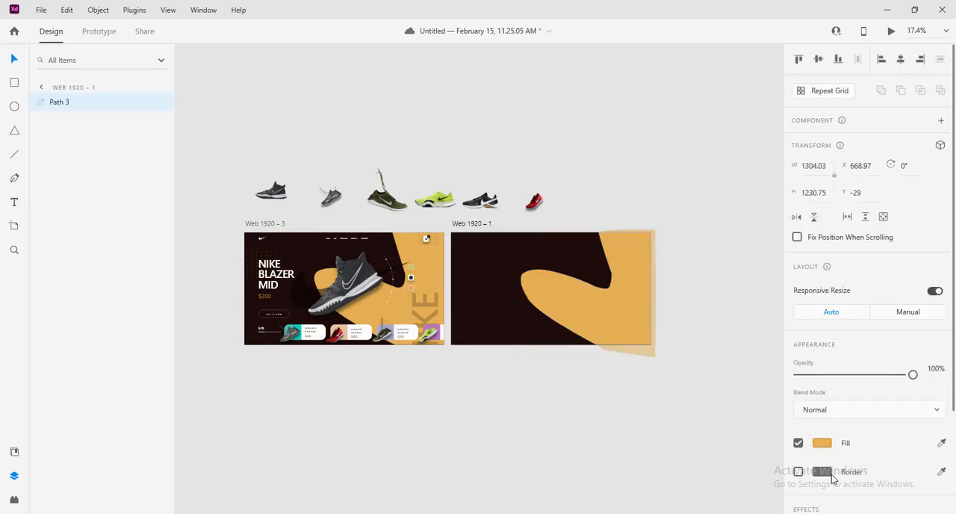
{"action": "left_click", "coordinate": [730, 326]}
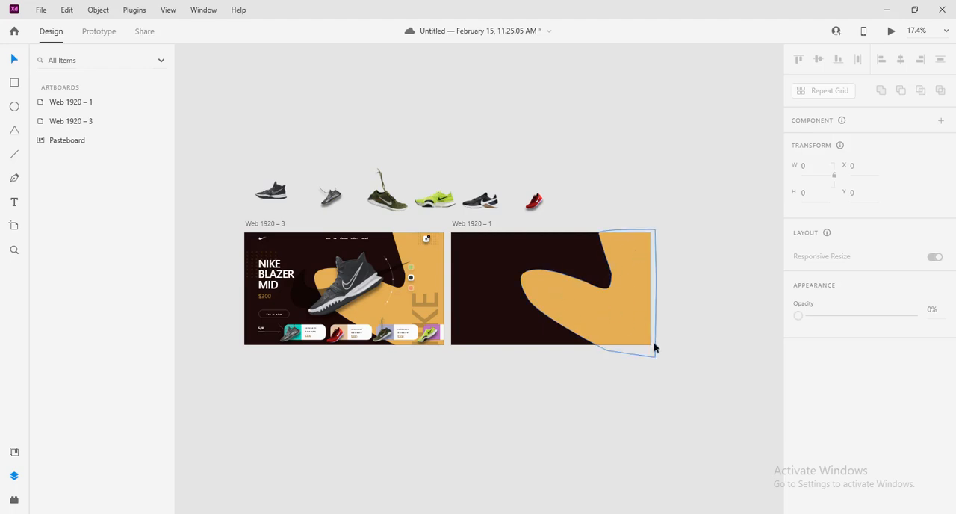
Move the Web 1920 – 1 artboard directly below the Web 1920 – 3 artboard, aligned to its left edge
{"action": "left_click_drag", "start_coordinate": [472, 227], "coordinate": [266, 352]}
{"action": "left_click", "coordinate": [570, 352]}
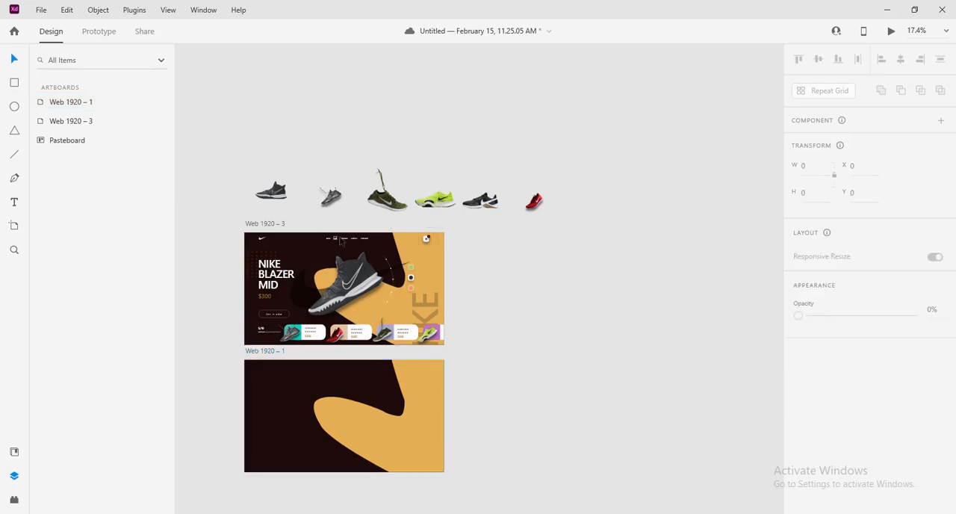
Add the text NIKE on the dark upper area of the Web 1920 – 1 artboard
{"action": "scroll", "coordinate": [463, 265], "scroll_direction": "up", "scroll_amount": 2}
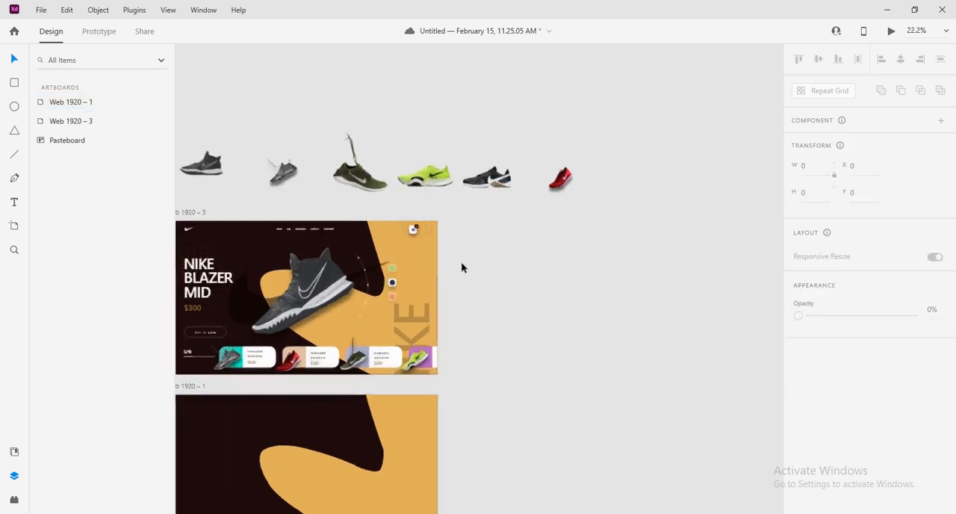
{"action": "scroll", "coordinate": [461, 265], "scroll_direction": "up", "scroll_amount": 3}
{"action": "scroll", "coordinate": [493, 267], "scroll_direction": "down", "scroll_amount": 3}
{"action": "left_click_drag", "start_coordinate": [534, 331], "coordinate": [651, 258]}
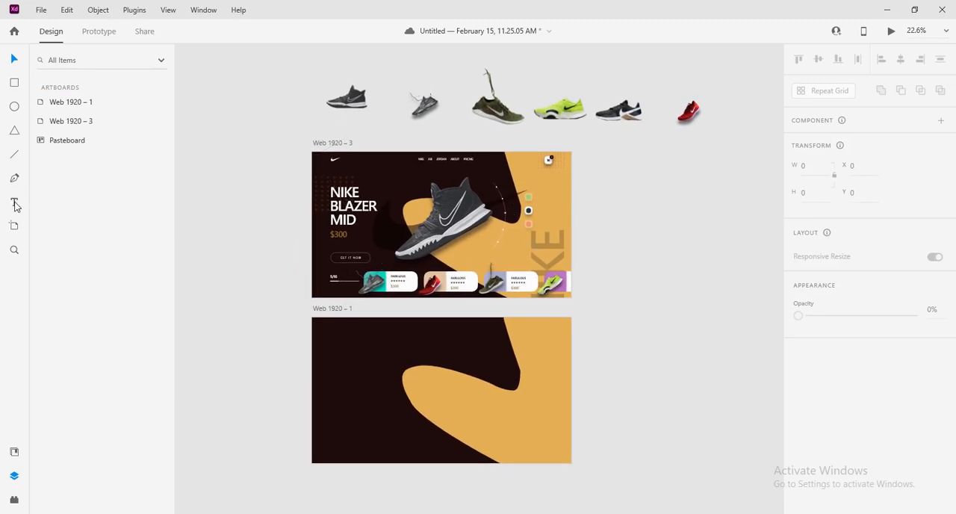
{"action": "left_click", "coordinate": [380, 335]}
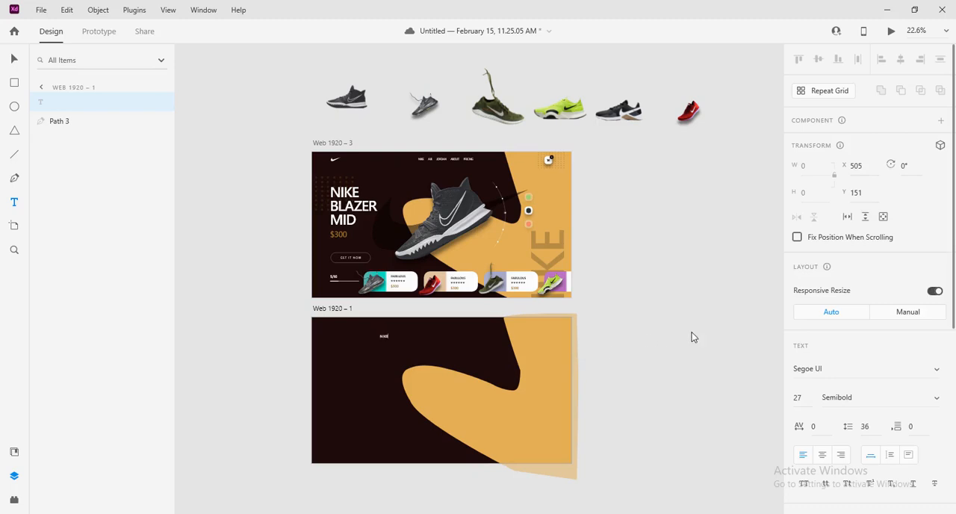
{"action": "left_click", "coordinate": [14, 58]}
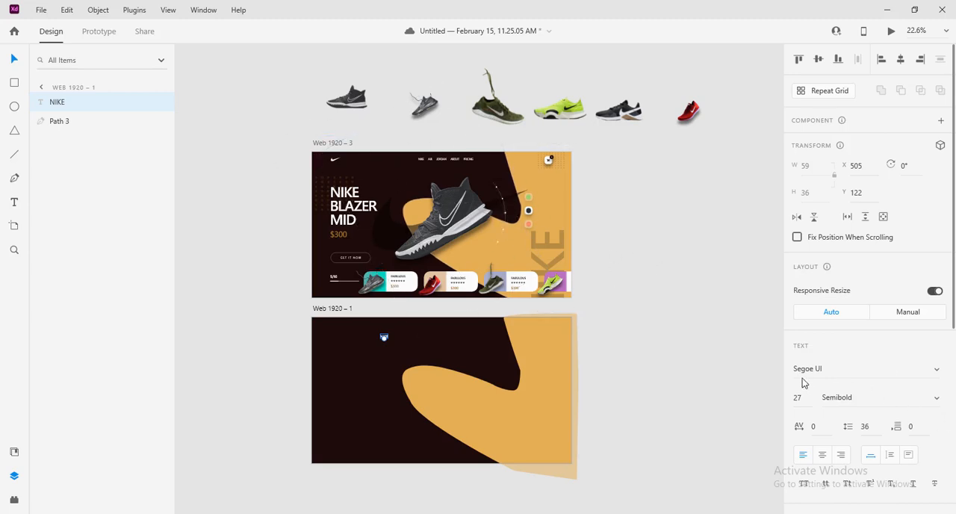
Check the reference menu text's styling and set the new NIKE text's font weight to Semilight
{"action": "left_click", "coordinate": [937, 402]}
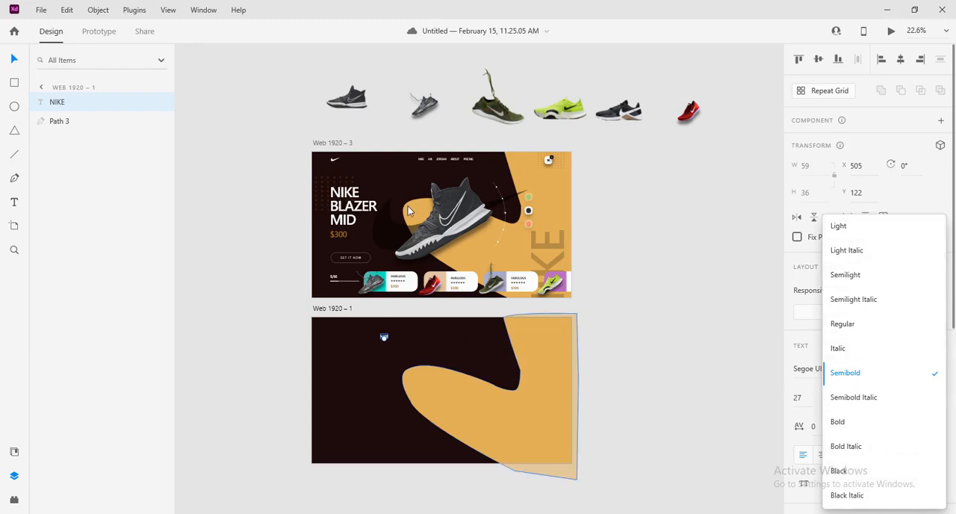
{"action": "left_click", "coordinate": [692, 369]}
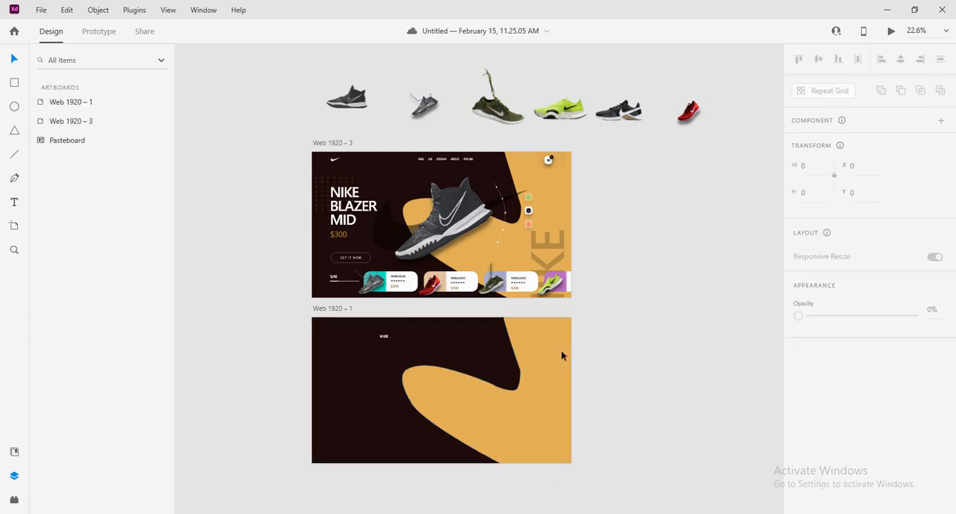
{"action": "left_click", "coordinate": [421, 159]}
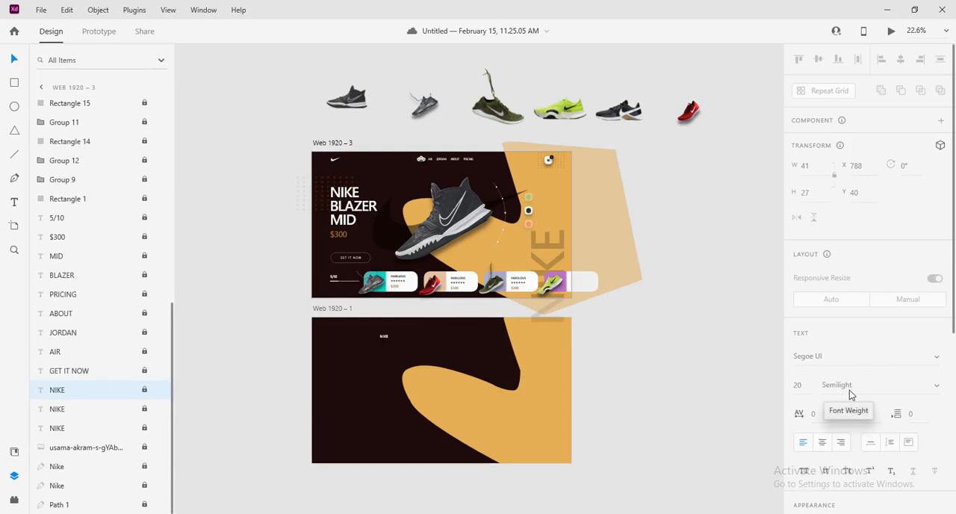
{"action": "left_click", "coordinate": [384, 337]}
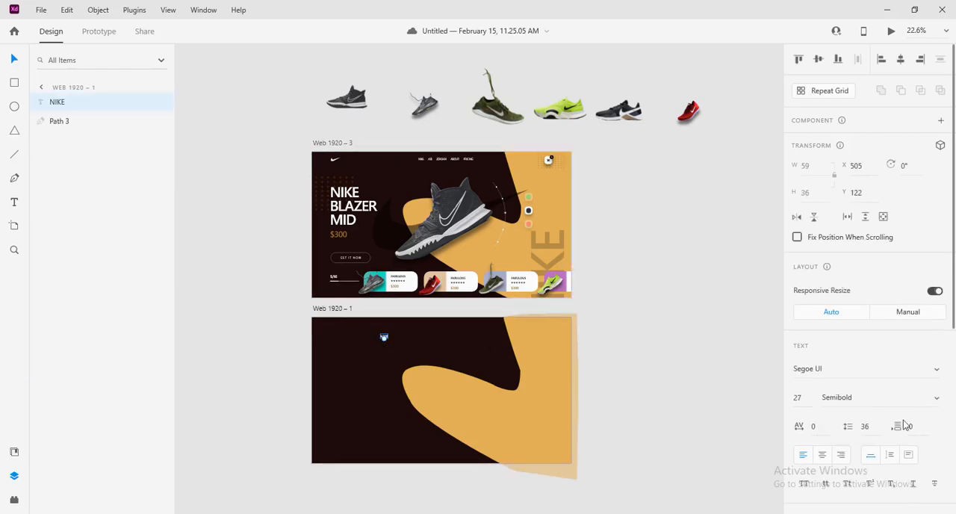
{"action": "left_click", "coordinate": [937, 398]}
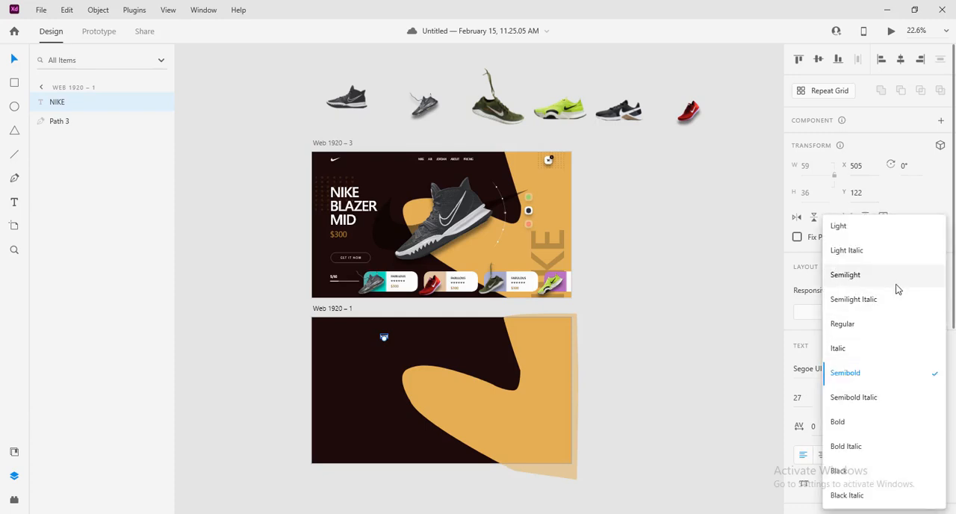
{"action": "left_click", "coordinate": [889, 277]}
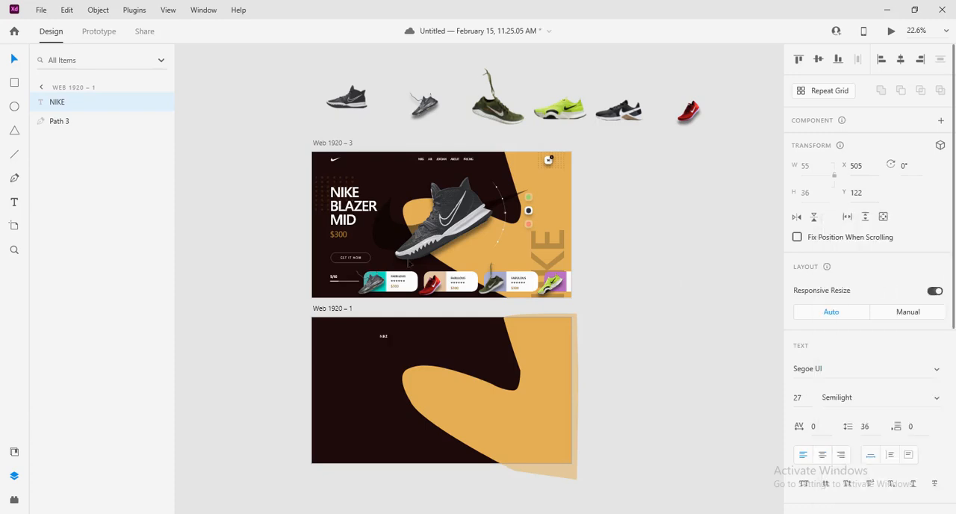
Check the reference menu text's font size and set the new NIKE text to size 20
{"action": "left_click", "coordinate": [422, 160]}
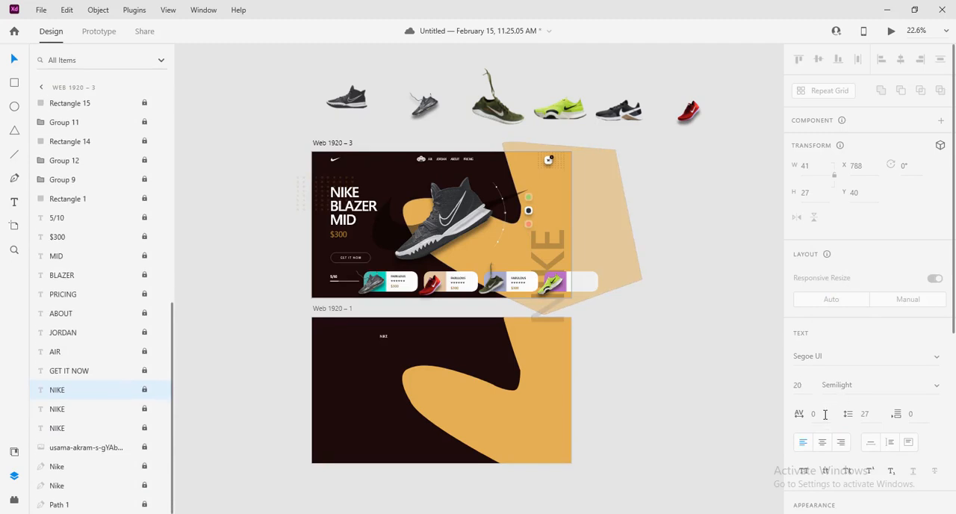
{"action": "left_click", "coordinate": [383, 336]}
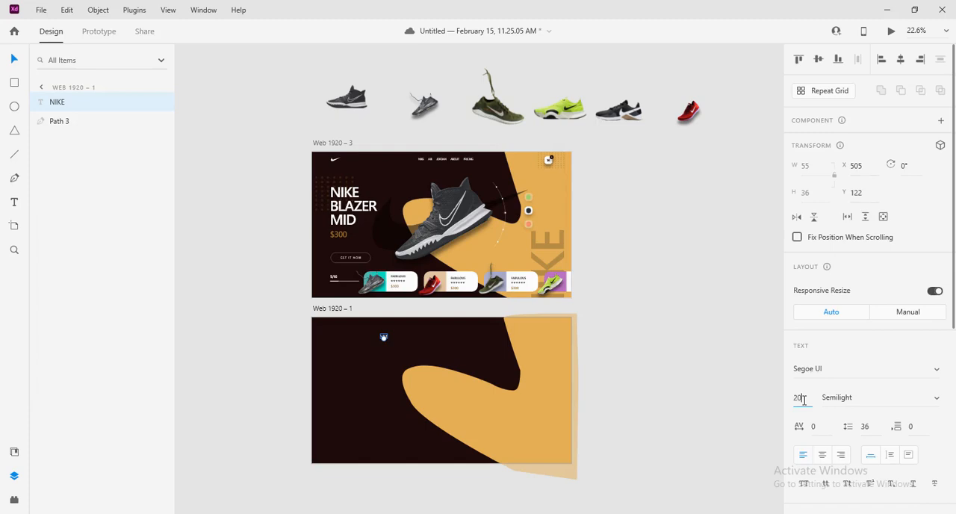
{"action": "left_click", "coordinate": [691, 329]}
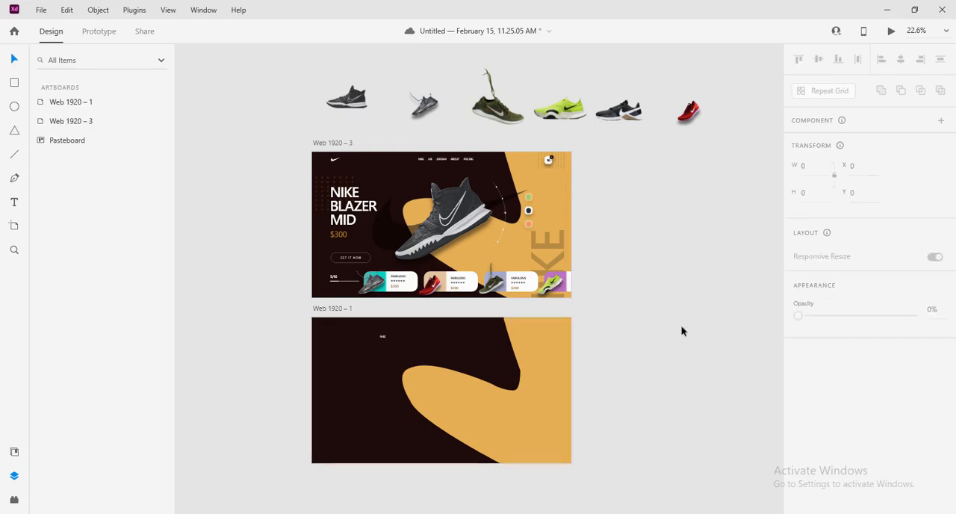
Duplicate the NIKE menu text on the same line to its right, at about X 578
{"action": "scroll", "coordinate": [667, 329], "scroll_direction": "up", "scroll_amount": 3}
{"action": "left_click_drag", "start_coordinate": [338, 334], "coordinate": [507, 336]}
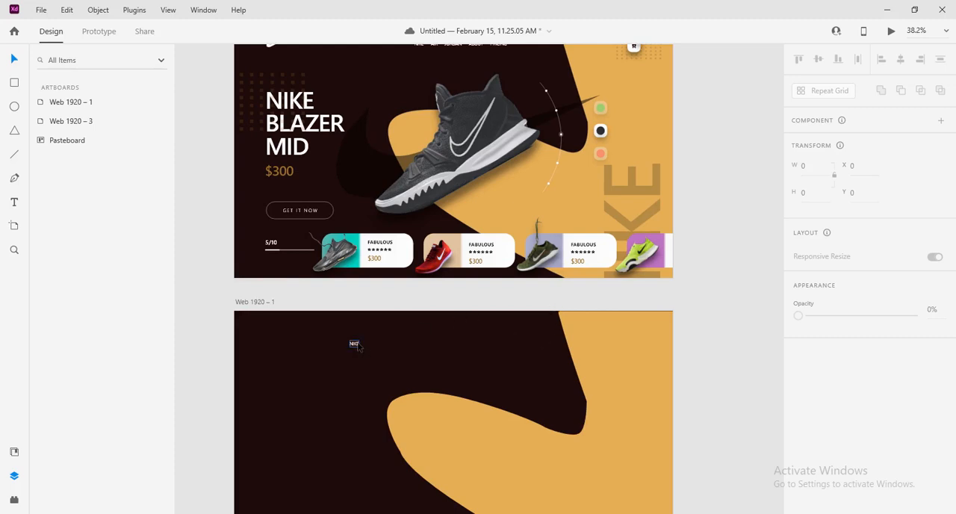
{"action": "left_click", "coordinate": [355, 344]}
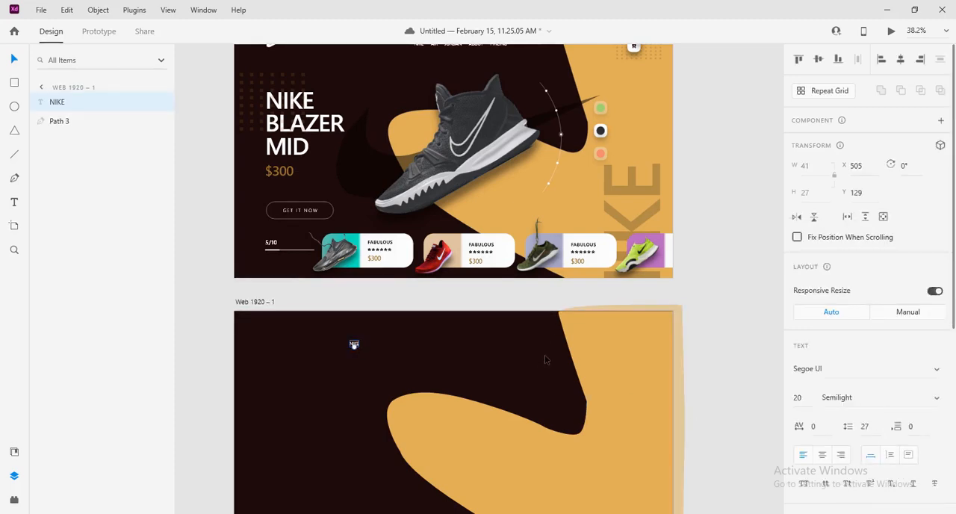
{"action": "left_click_drag", "start_coordinate": [545, 355], "coordinate": [492, 402]}
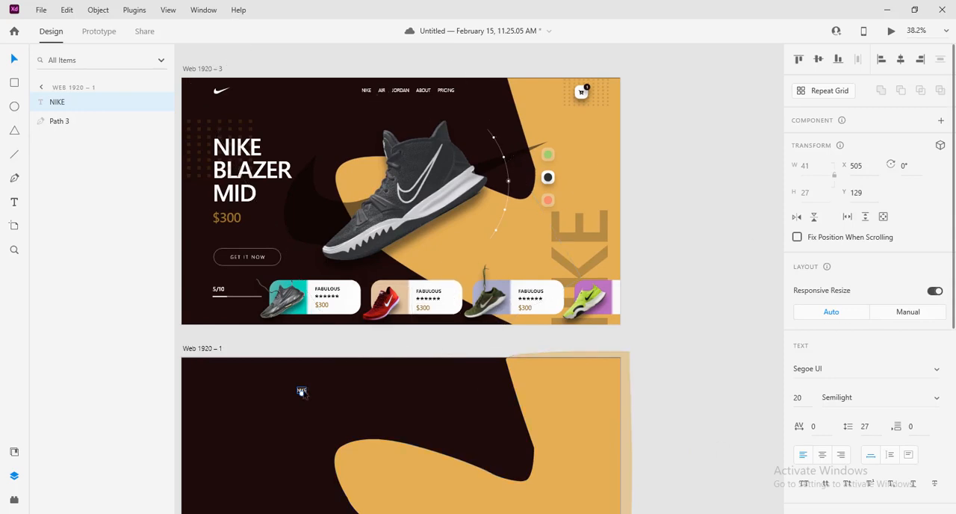
{"action": "key", "text": "alt"}
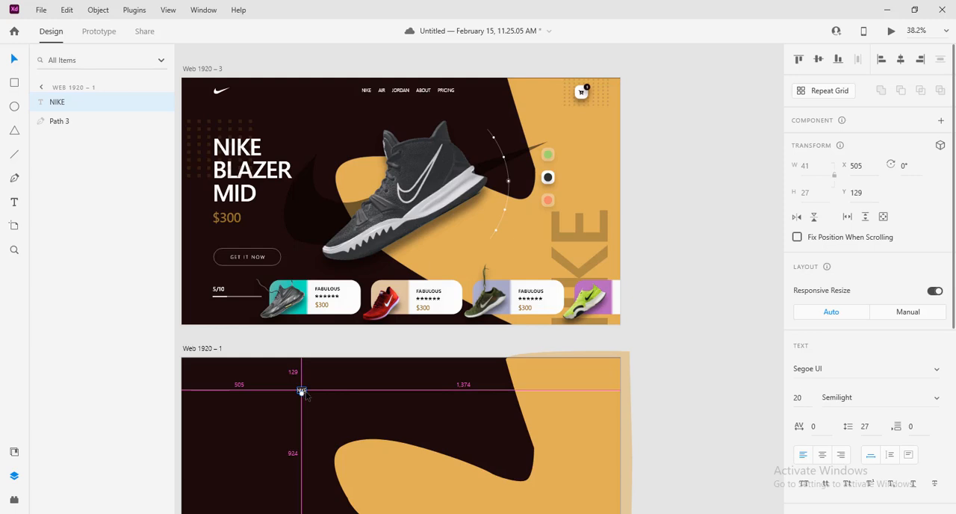
{"action": "left_click_drag", "start_coordinate": [302, 392], "coordinate": [321, 396]}
{"action": "key", "text": "a"}
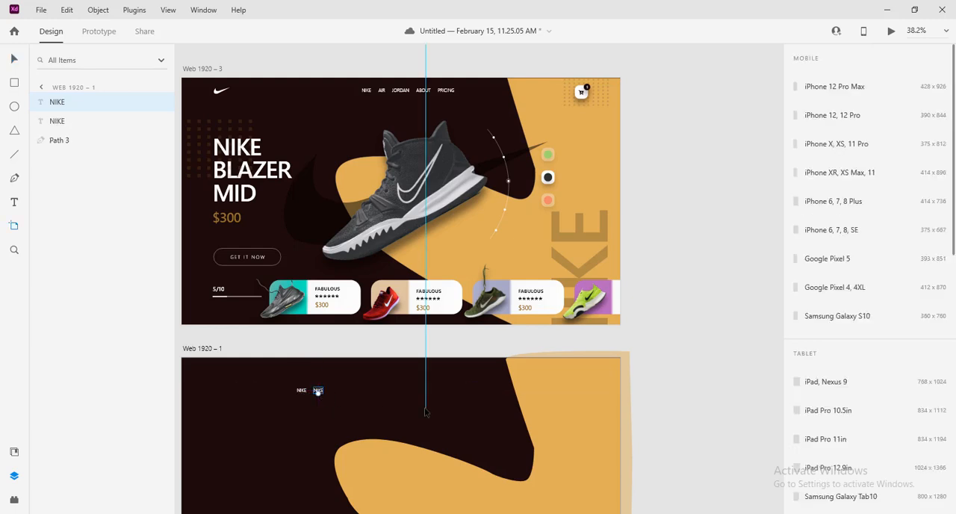
{"action": "key", "text": "r"}
{"action": "left_click", "coordinate": [14, 59]}
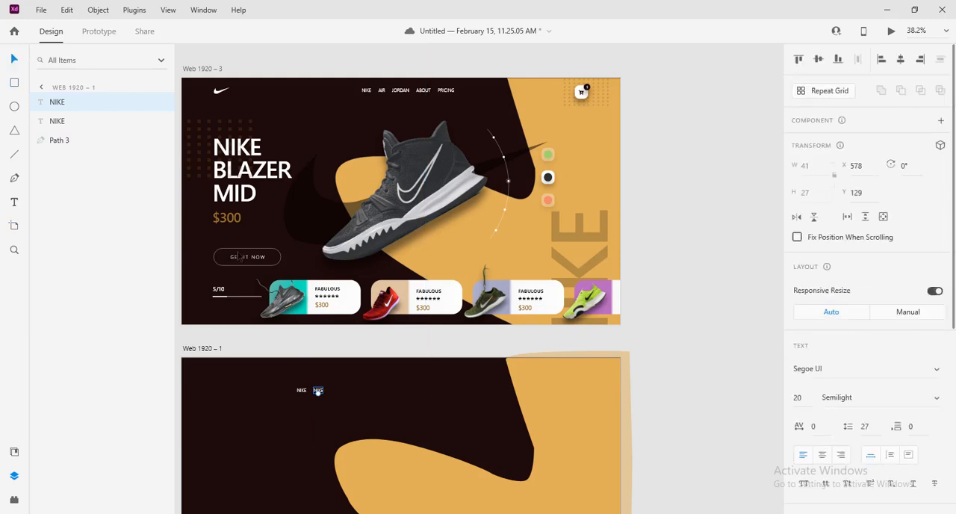
Change the duplicated menu text to AIR
{"action": "double_click", "coordinate": [319, 392]}
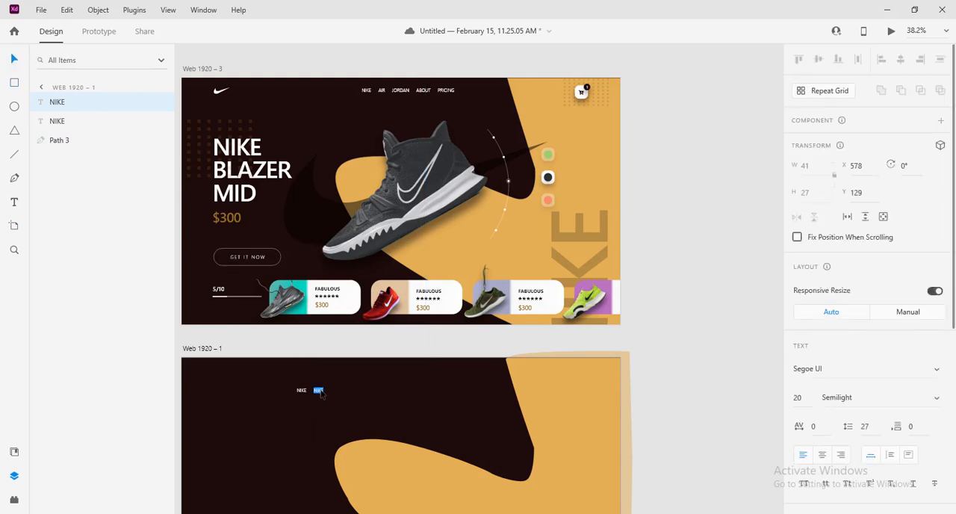
{"action": "type", "text": "AIR"}
{"action": "key", "text": "Escape"}
Duplicate the AIR menu text to its right at about X 654 and change the copy to JORDAN
{"action": "left_click_drag", "start_coordinate": [317, 392], "coordinate": [333, 390]}
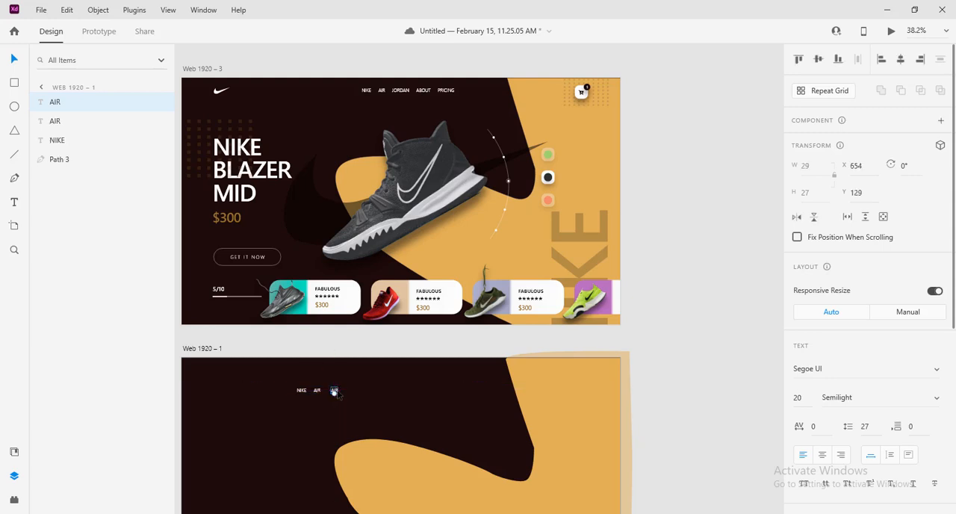
{"action": "double_click", "coordinate": [334, 391]}
{"action": "type", "text": "JO"}
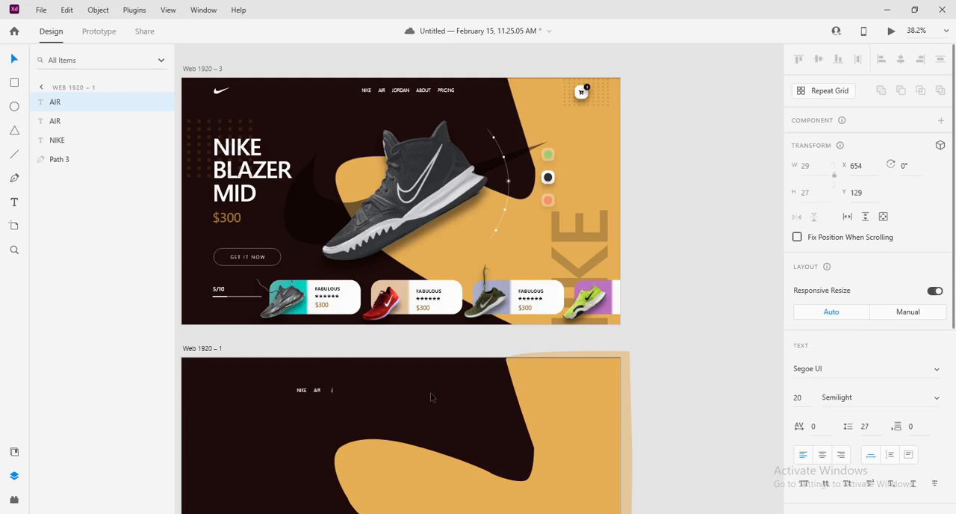
{"action": "type", "text": "RDAN"}
{"action": "key", "text": "Escape"}
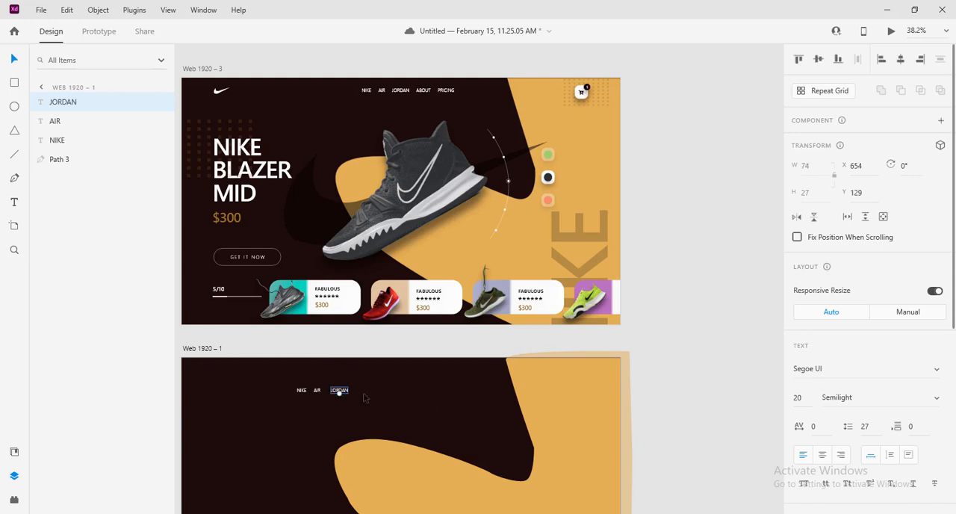
Duplicate the JORDAN menu text to its right at about X 775 and change the copy to ABOUT
{"action": "left_click_drag", "start_coordinate": [346, 393], "coordinate": [374, 396]}
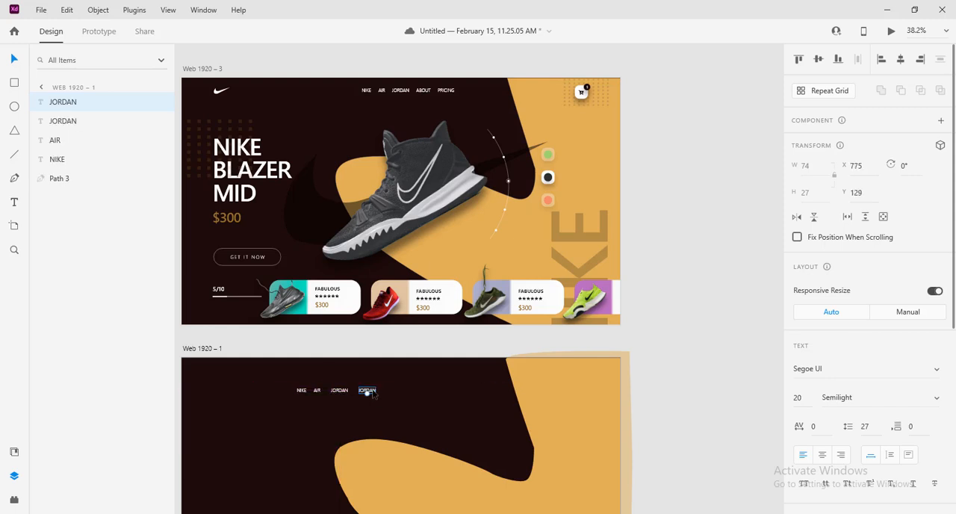
{"action": "double_click", "coordinate": [367, 390]}
{"action": "type", "text": "AB"}
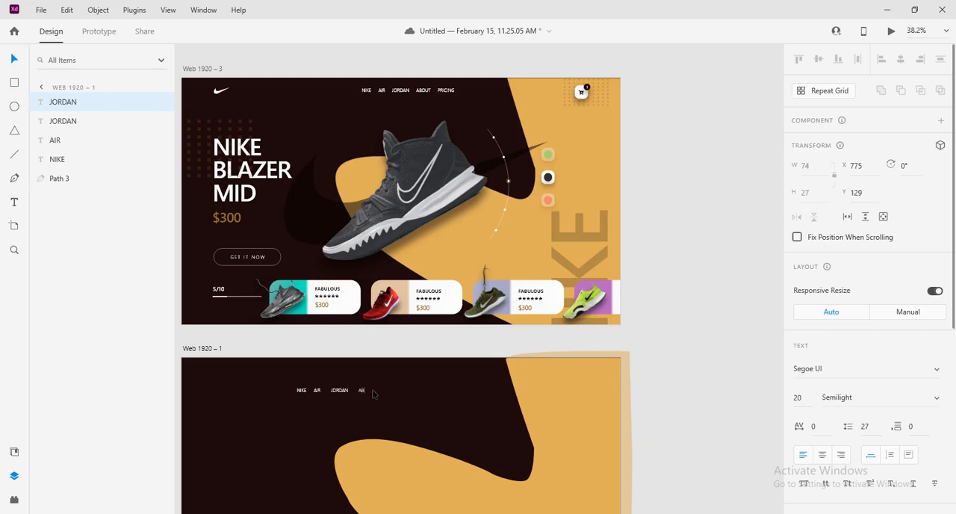
{"action": "type", "text": "OUT"}
{"action": "key", "text": "Escape"}
Duplicate the ABOUT menu text to its right at about X 870 and change the copy to PRICING
{"action": "left_click_drag", "start_coordinate": [366, 390], "coordinate": [395, 396]}
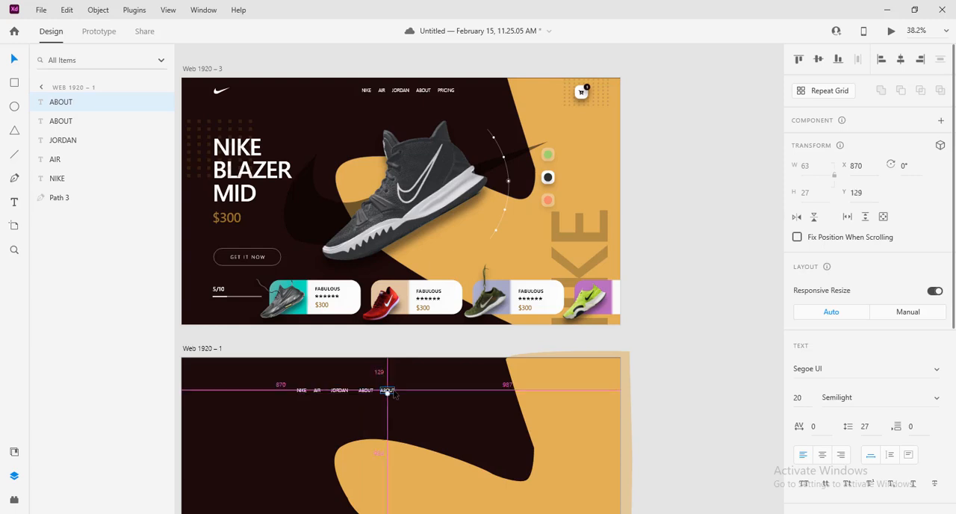
{"action": "double_click", "coordinate": [393, 393]}
{"action": "type", "text": "PRICING"}
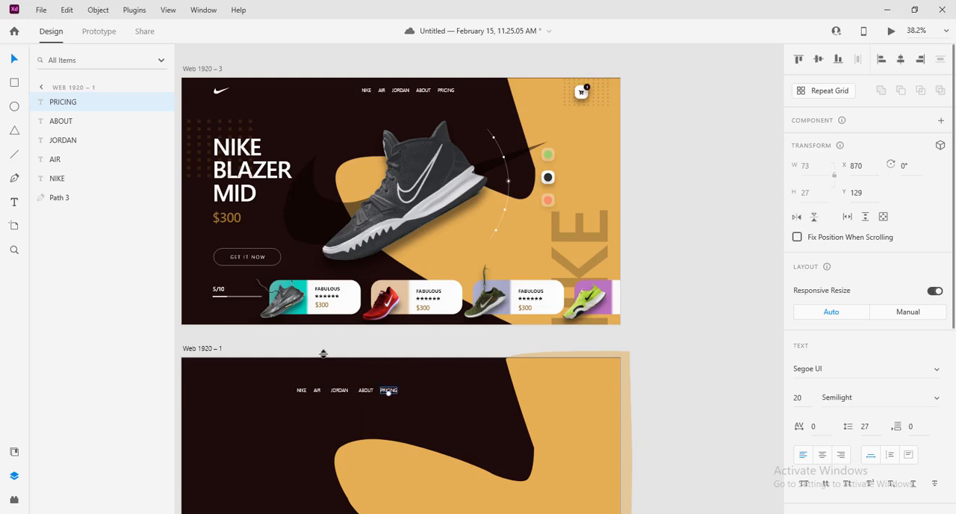
Lock the orange curved shape on the Web 1920 – 1 artboard
{"action": "left_click_drag", "start_coordinate": [292, 344], "coordinate": [407, 400]}
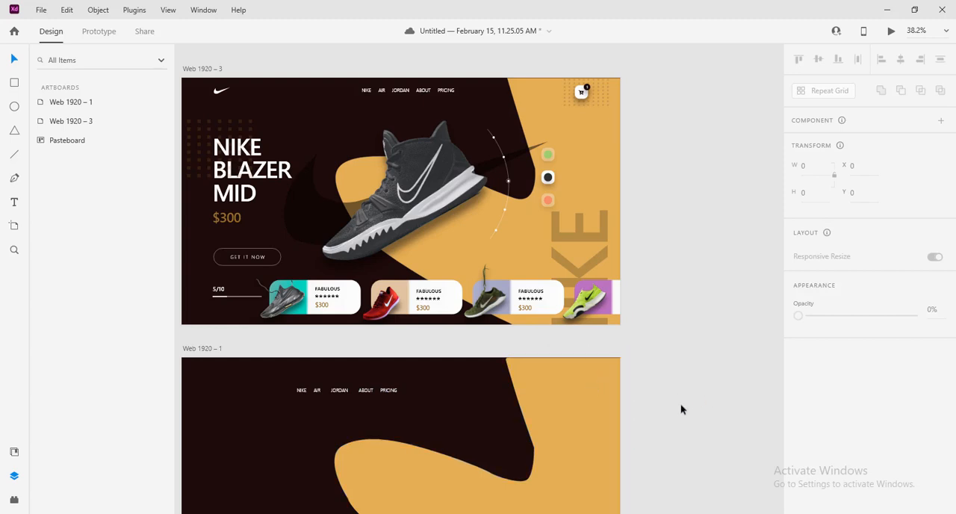
{"action": "left_click", "coordinate": [579, 408]}
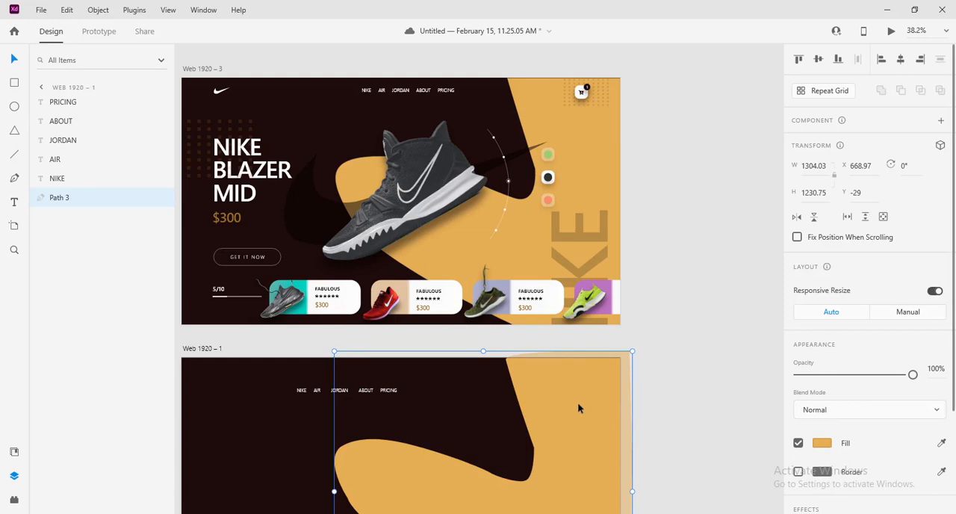
{"action": "right_click", "coordinate": [579, 408]}
{"action": "left_click", "coordinate": [614, 186]}
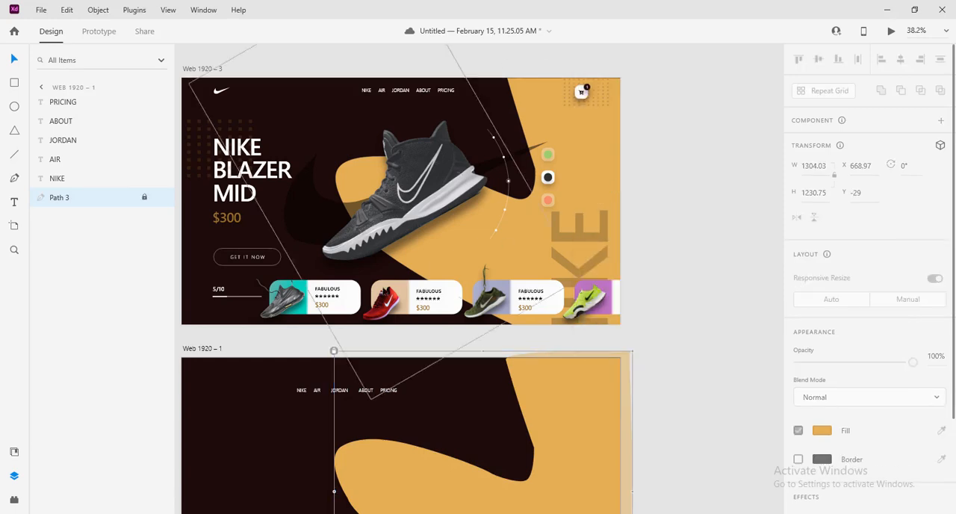
Distribute the five menu texts evenly in the horizontal direction and move them together to about X 646, Y 69
{"action": "left_click", "coordinate": [282, 336]}
{"action": "left_click_drag", "start_coordinate": [276, 349], "coordinate": [426, 390]}
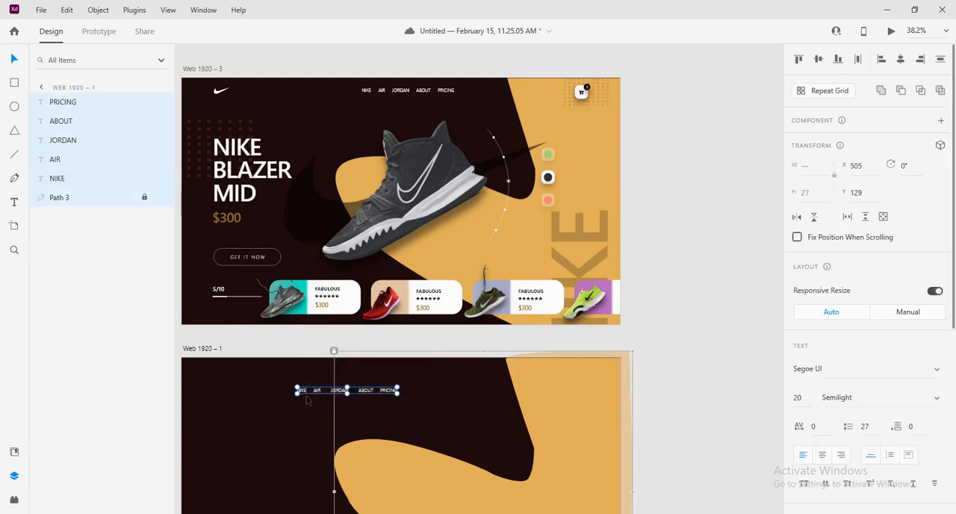
{"action": "left_click", "coordinate": [858, 65]}
{"action": "left_click_drag", "start_coordinate": [336, 395], "coordinate": [367, 381]}
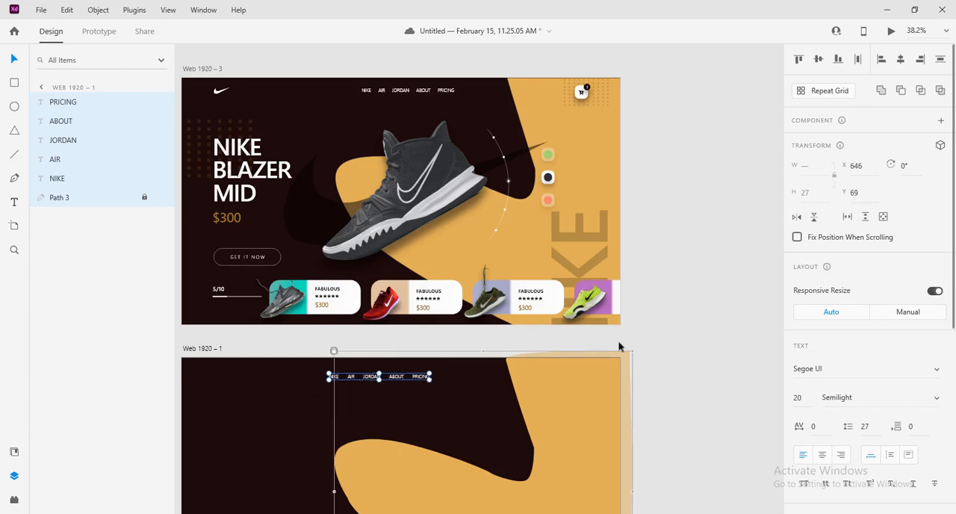
{"action": "left_click", "coordinate": [683, 323]}
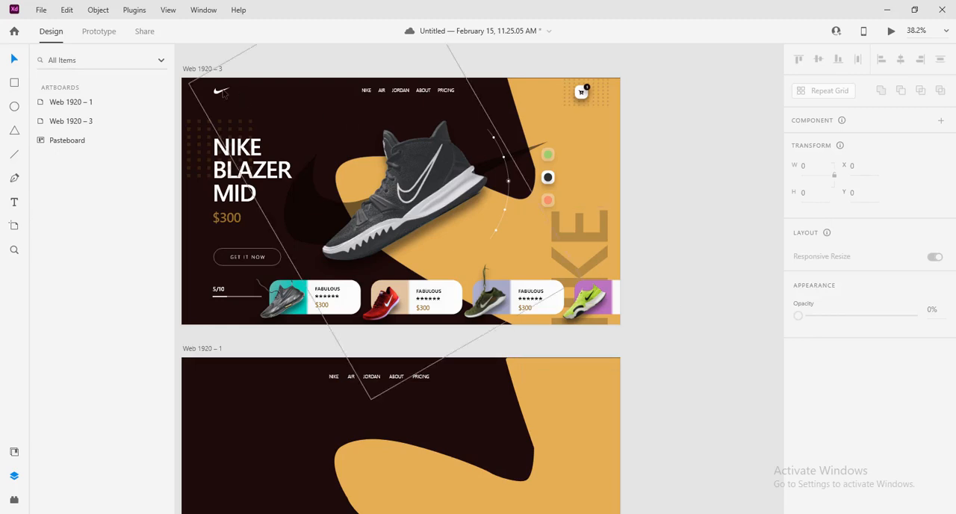
Move the black shoe image from the pasteboard onto the Web 1920 – 1 artboard and enlarge it to about 1112 by 1669
{"action": "scroll", "coordinate": [689, 239], "scroll_direction": "right", "scroll_amount": 2}
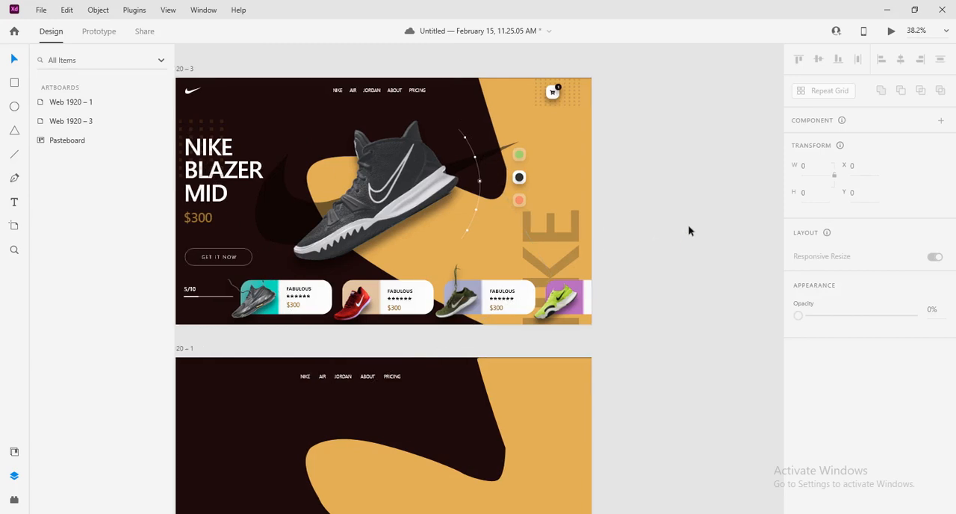
{"action": "scroll", "coordinate": [688, 231], "scroll_direction": "down", "scroll_amount": 3, "text": "ctrl"}
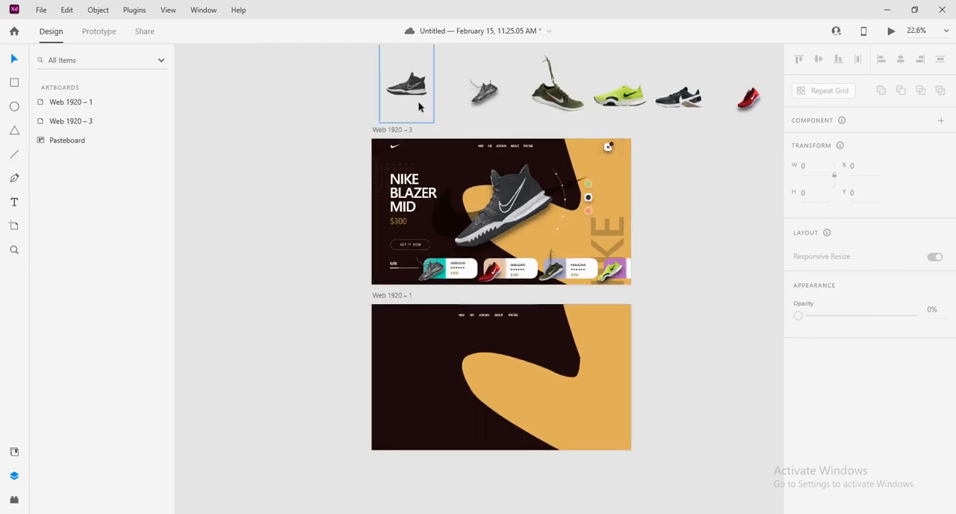
{"action": "left_click_drag", "start_coordinate": [417, 105], "coordinate": [480, 370]}
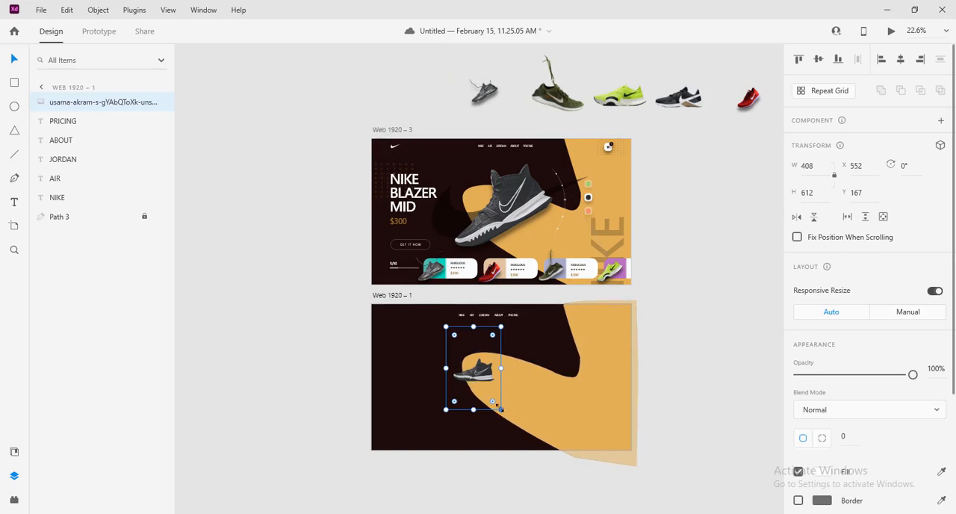
{"action": "left_click_drag", "start_coordinate": [500, 409], "coordinate": [647, 484]}
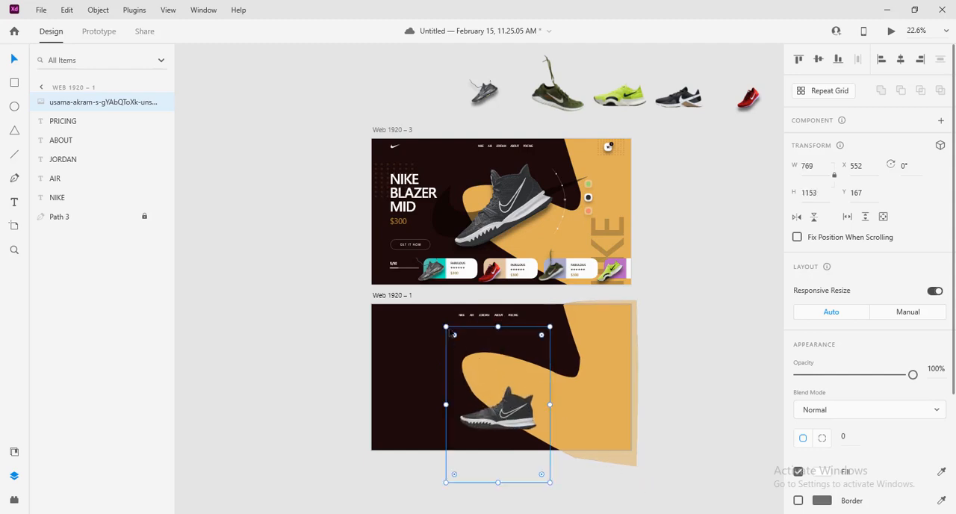
{"action": "left_click_drag", "start_coordinate": [448, 329], "coordinate": [400, 256]}
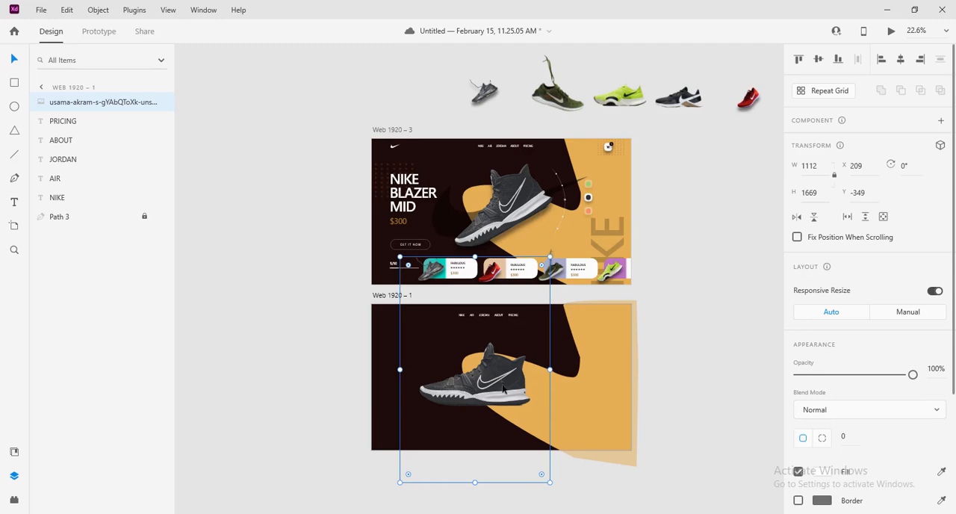
Trace the upper edge of the shoe's swoosh with the Pen tool, from its front tip to the tail at about X 1092, Y 461
{"action": "scroll", "coordinate": [505, 385], "scroll_direction": "up", "scroll_amount": 3}
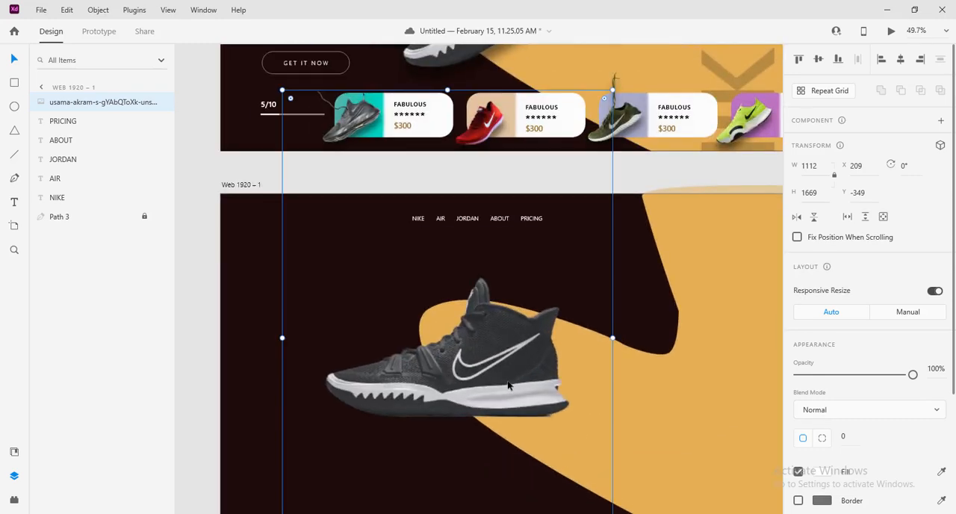
{"action": "left_click_drag", "start_coordinate": [507, 384], "coordinate": [532, 380]}
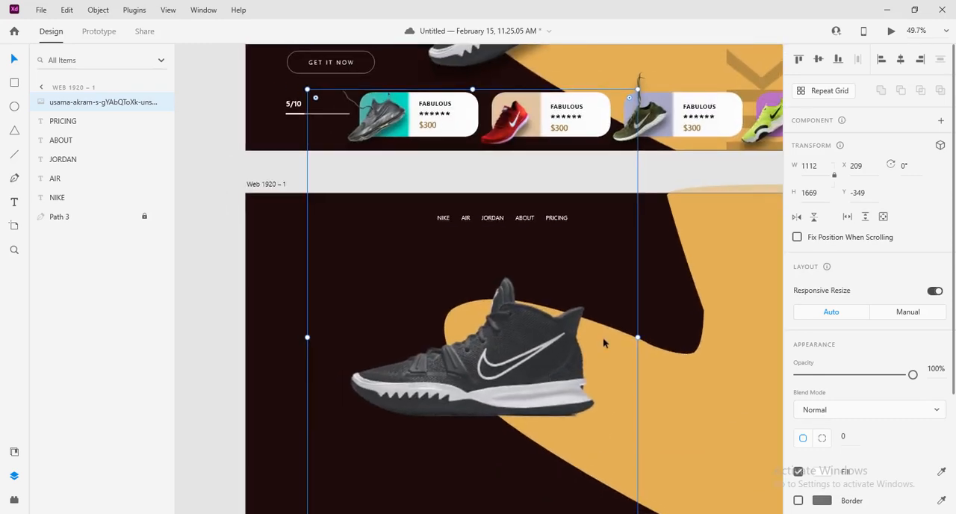
{"action": "scroll", "coordinate": [559, 362], "scroll_direction": "up", "scroll_amount": 4}
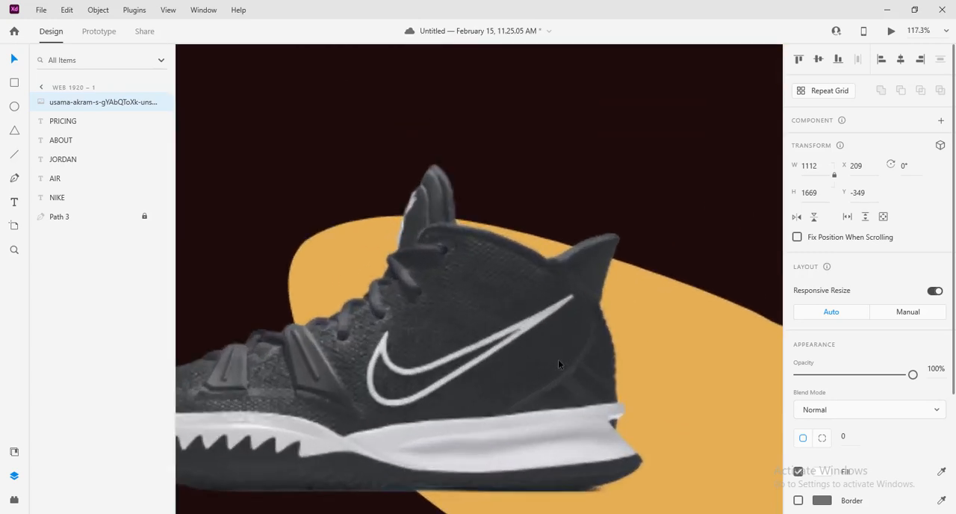
{"action": "scroll", "coordinate": [558, 361], "scroll_direction": "down", "scroll_amount": 3}
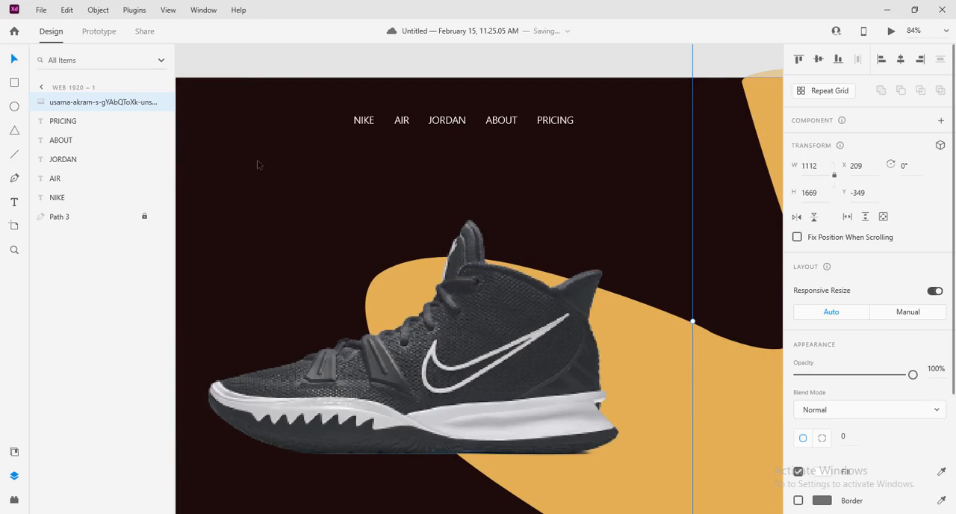
{"action": "left_click", "coordinate": [15, 180]}
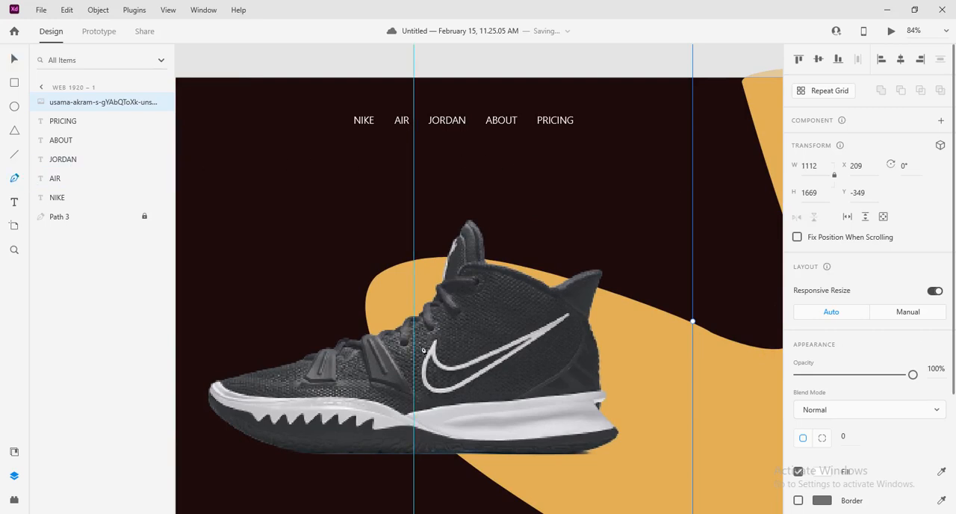
{"action": "scroll", "coordinate": [454, 356], "scroll_direction": "up", "scroll_amount": 4}
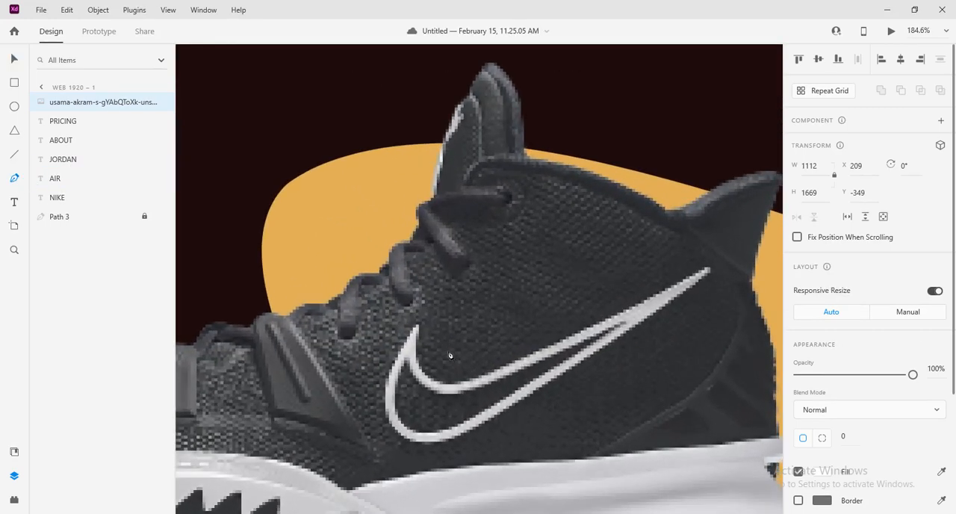
{"action": "left_click", "coordinate": [418, 327]}
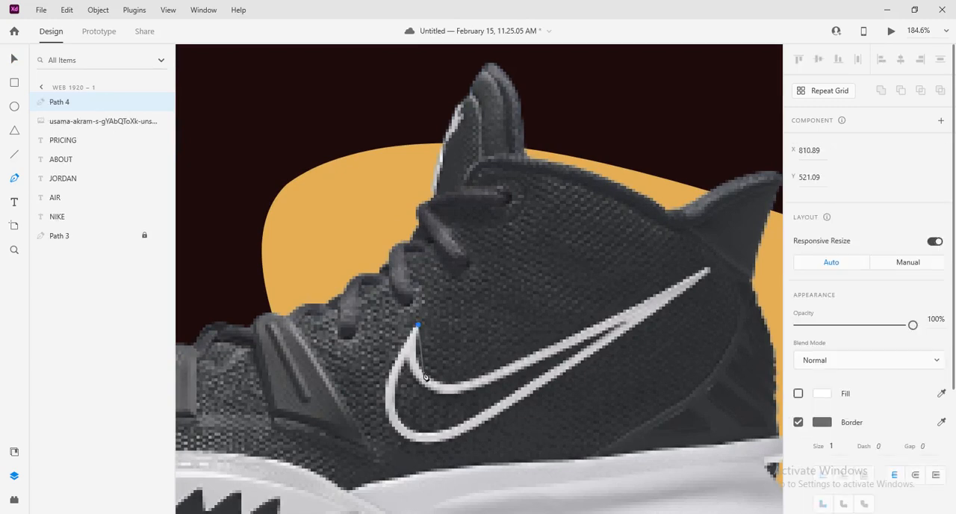
{"action": "left_click_drag", "start_coordinate": [423, 372], "coordinate": [437, 388]}
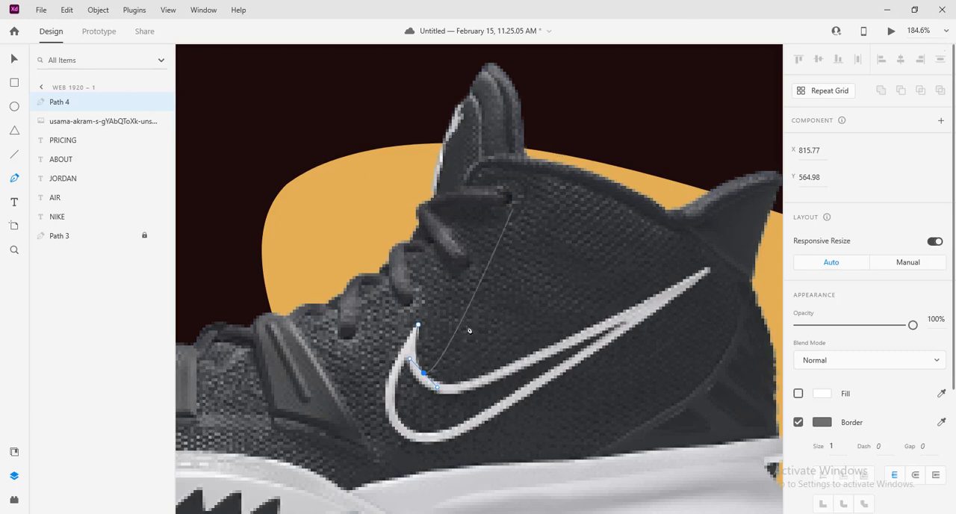
{"action": "left_click_drag", "start_coordinate": [437, 387], "coordinate": [486, 378]}
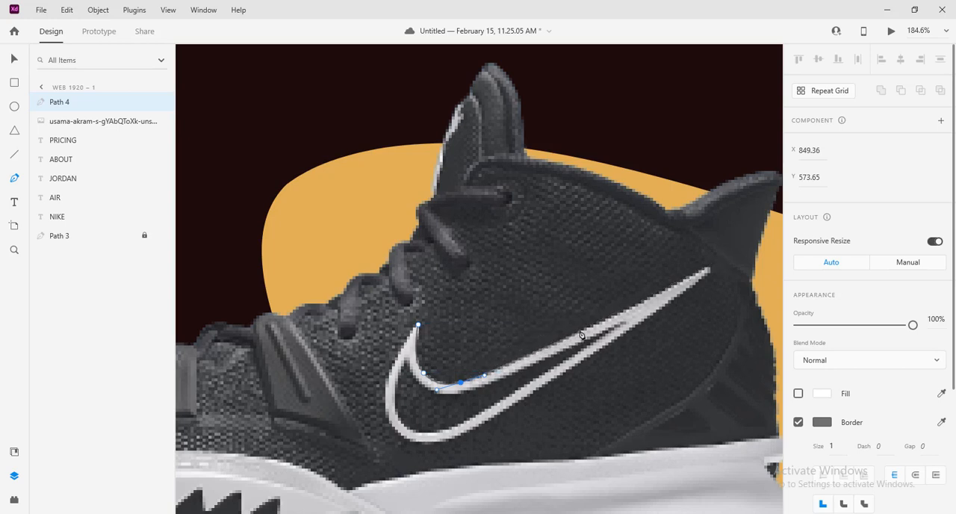
{"action": "left_click_drag", "start_coordinate": [583, 334], "coordinate": [729, 262]}
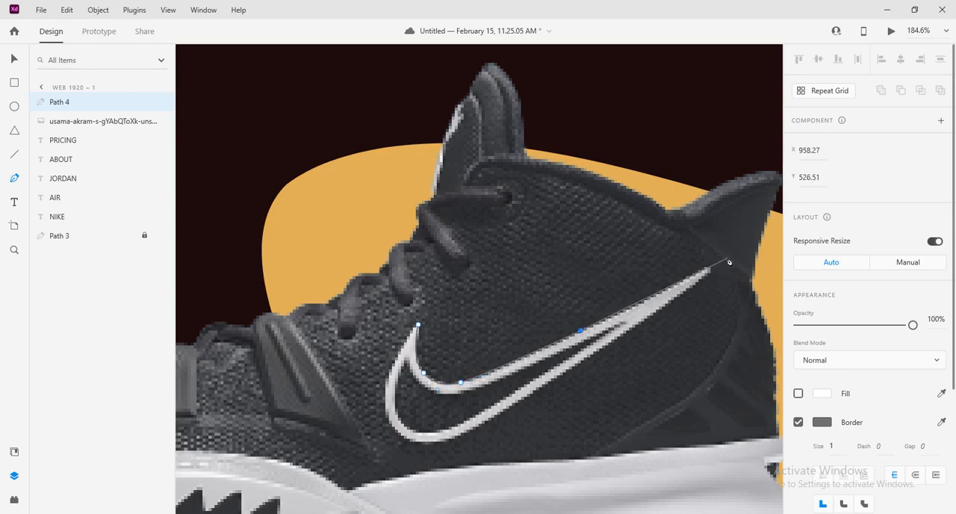
{"action": "left_click", "coordinate": [729, 260]}
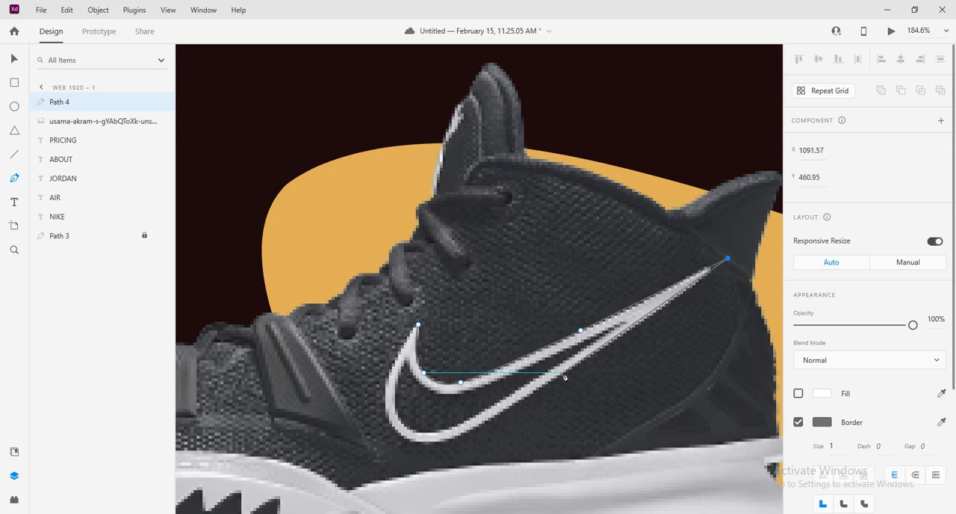
Continue the path along the swoosh's lower edge and around its front curve, and close it at the starting point
{"action": "left_click_drag", "start_coordinate": [564, 378], "coordinate": [458, 441]}
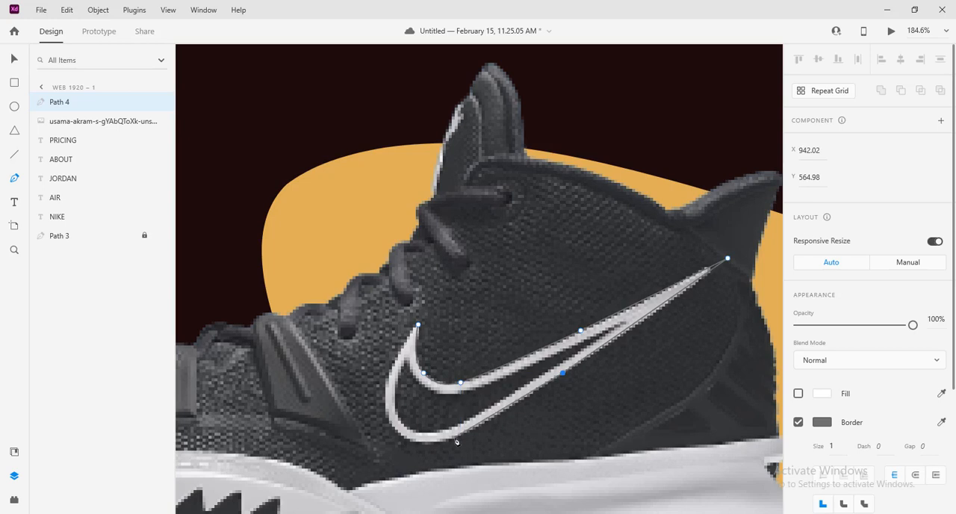
{"action": "left_click", "coordinate": [390, 424]}
{"action": "left_click_drag", "start_coordinate": [392, 428], "coordinate": [369, 398]}
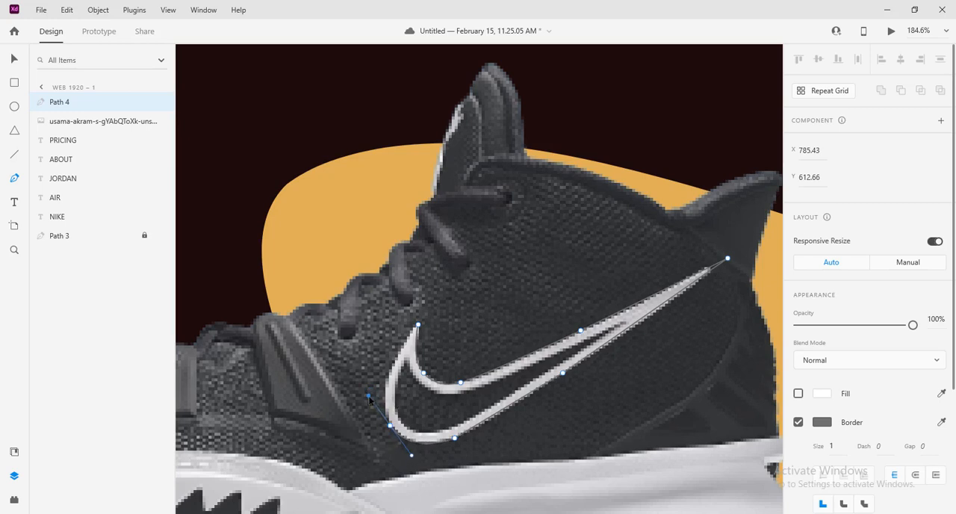
{"action": "left_click_drag", "start_coordinate": [369, 398], "coordinate": [417, 327]}
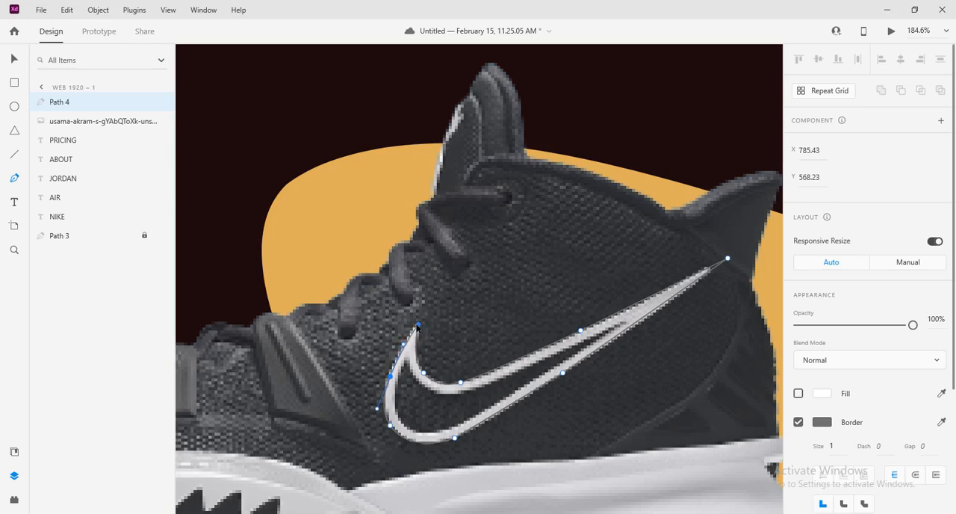
{"action": "key", "text": "Escape"}
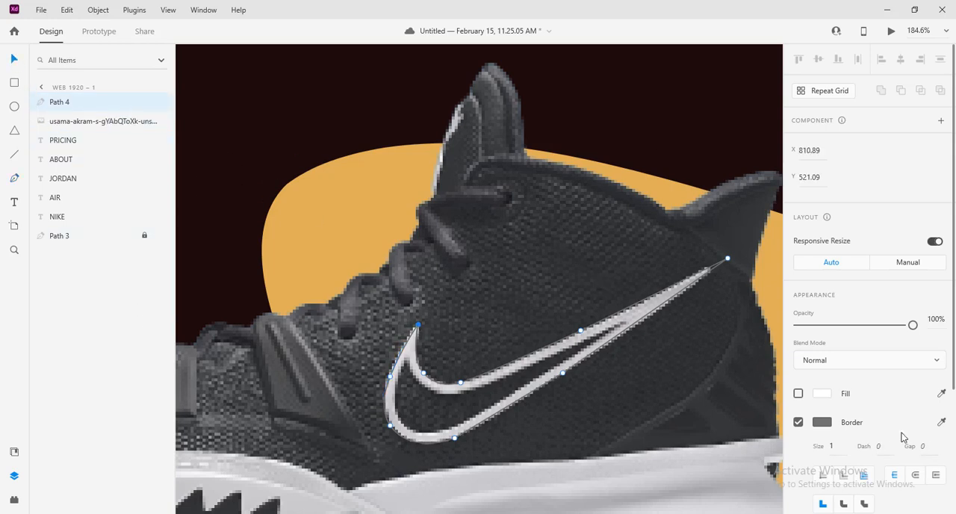
Remove the border from the traced swoosh and fill it with solid white #FFFFFF
{"action": "left_click", "coordinate": [798, 422]}
{"action": "left_click", "coordinate": [822, 394]}
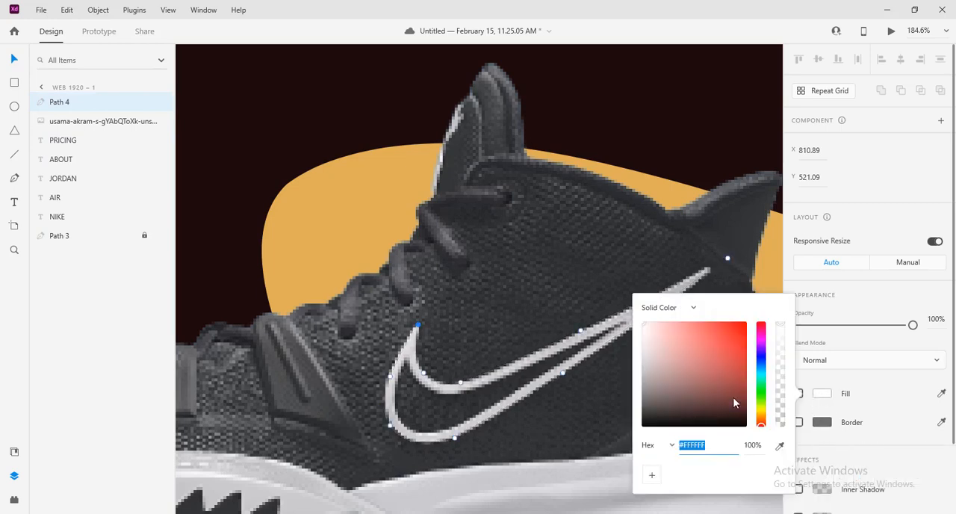
{"action": "left_click_drag", "start_coordinate": [735, 403], "coordinate": [642, 322]}
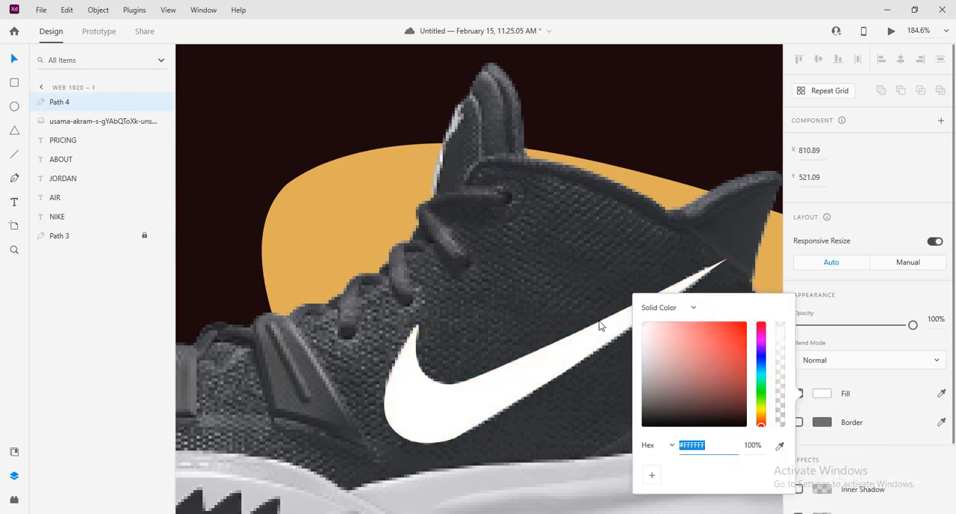
{"action": "left_click", "coordinate": [538, 306]}
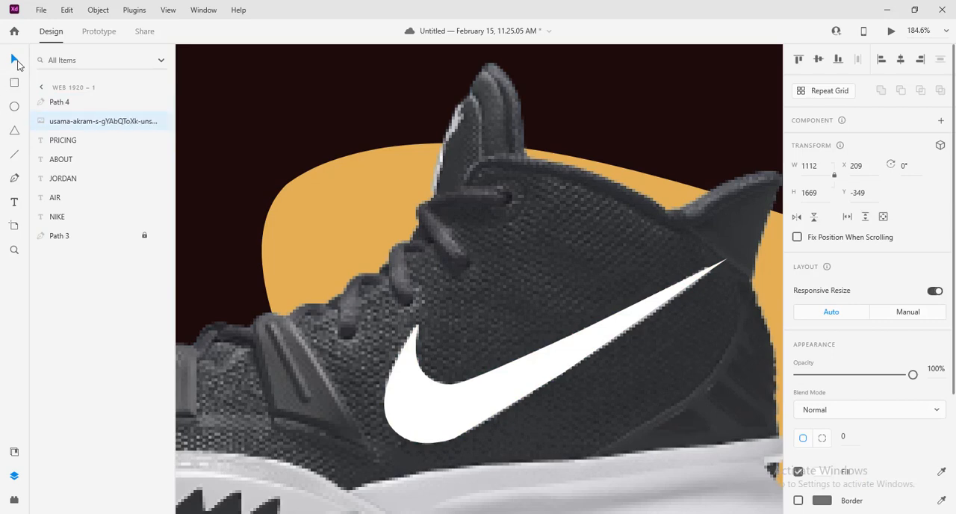
Lock the black shoe image beneath the white swoosh
{"action": "scroll", "coordinate": [583, 341], "scroll_direction": "down", "scroll_amount": 5}
{"action": "scroll", "coordinate": [624, 352], "scroll_direction": "down", "scroll_amount": 3}
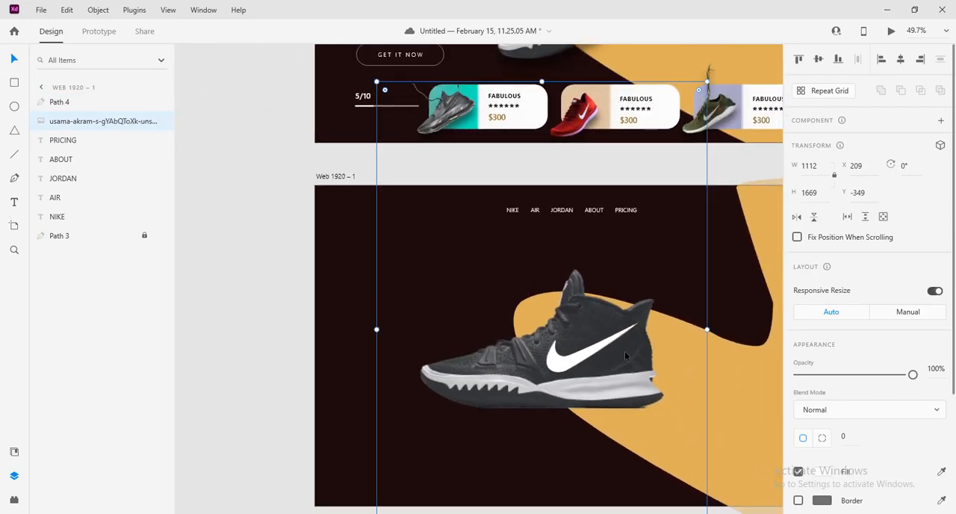
{"action": "scroll", "coordinate": [624, 351], "scroll_direction": "down", "scroll_amount": 4}
{"action": "scroll", "coordinate": [635, 353], "scroll_direction": "up", "scroll_amount": 2}
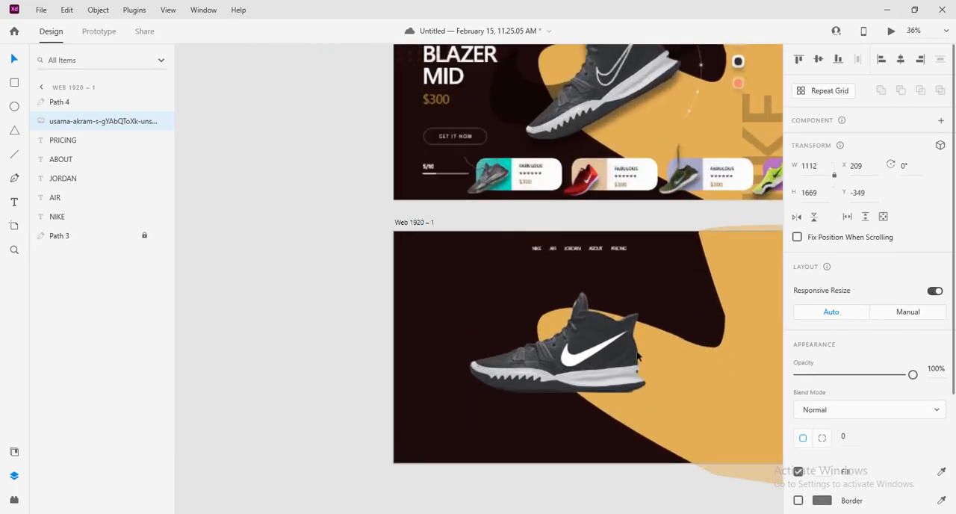
{"action": "scroll", "coordinate": [637, 356], "scroll_direction": "up", "scroll_amount": 2}
{"action": "scroll", "coordinate": [575, 355], "scroll_direction": "down", "scroll_amount": 2}
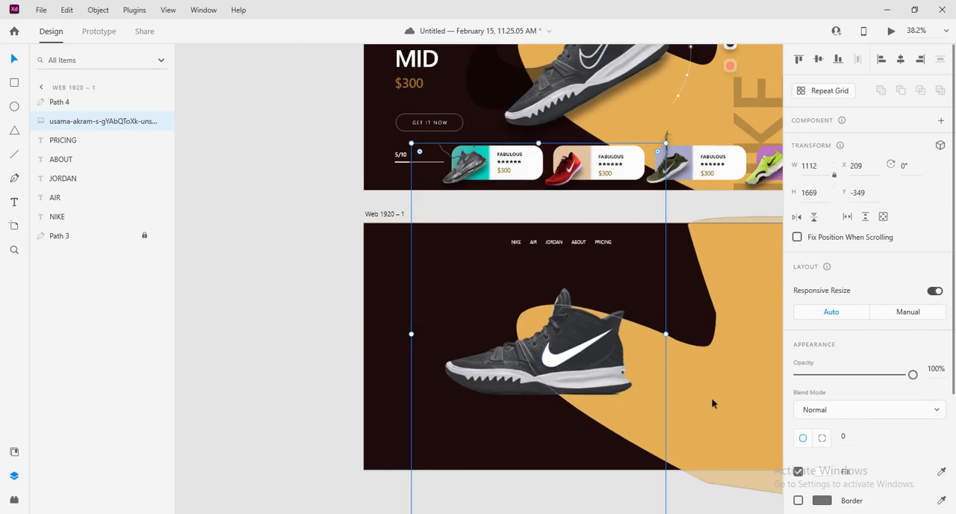
{"action": "left_click", "coordinate": [282, 325]}
{"action": "left_click", "coordinate": [494, 371]}
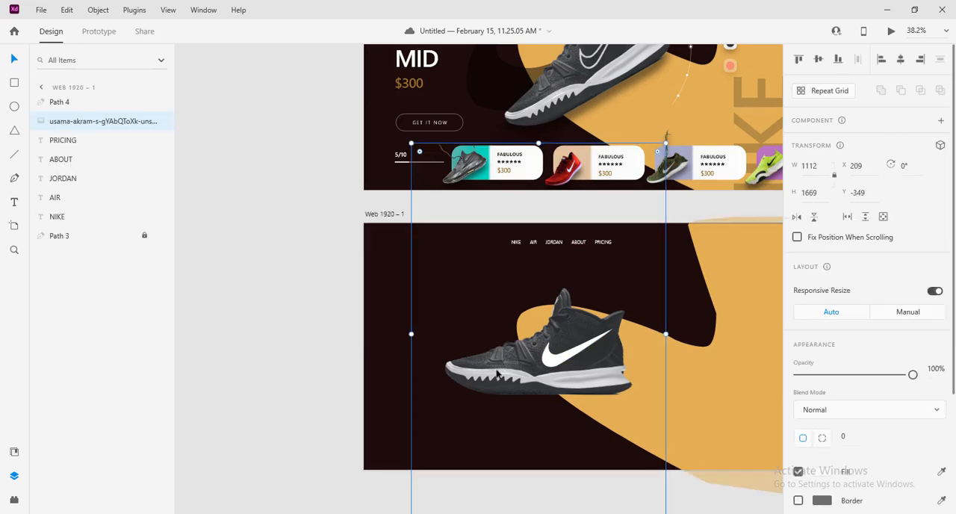
{"action": "left_click", "coordinate": [145, 121]}
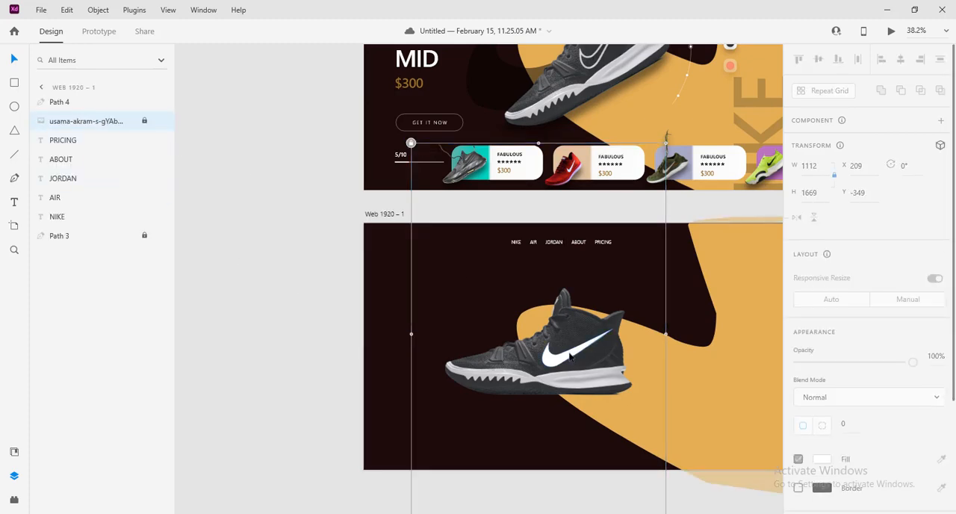
Move the white swoosh to the artboard's upper-left corner at about X 150, Y 43 and shrink it to about 48 × 26
{"action": "left_click", "coordinate": [427, 262]}
{"action": "left_click_drag", "start_coordinate": [427, 261], "coordinate": [442, 270]}
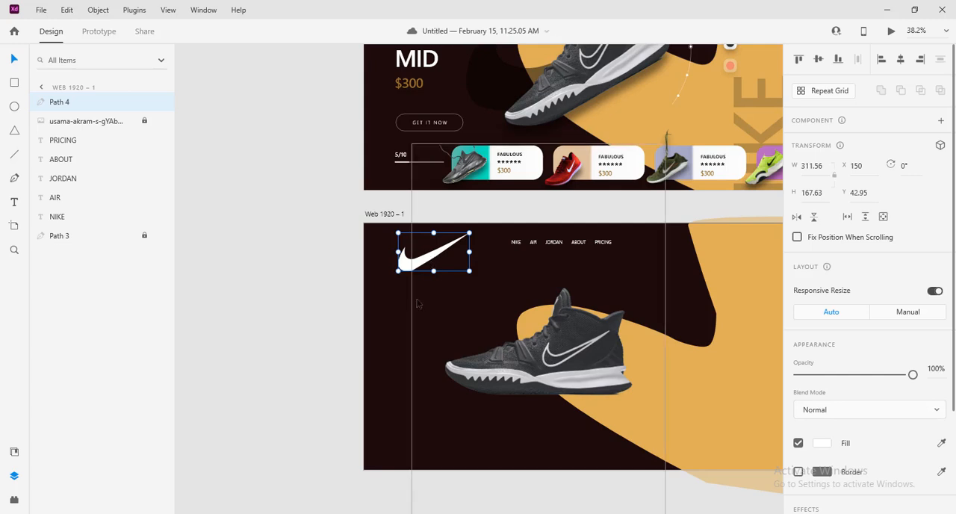
{"action": "scroll", "coordinate": [420, 303], "scroll_direction": "up", "scroll_amount": 4}
{"action": "left_click_drag", "start_coordinate": [529, 280], "coordinate": [369, 247]}
{"action": "left_click", "coordinate": [366, 358]}
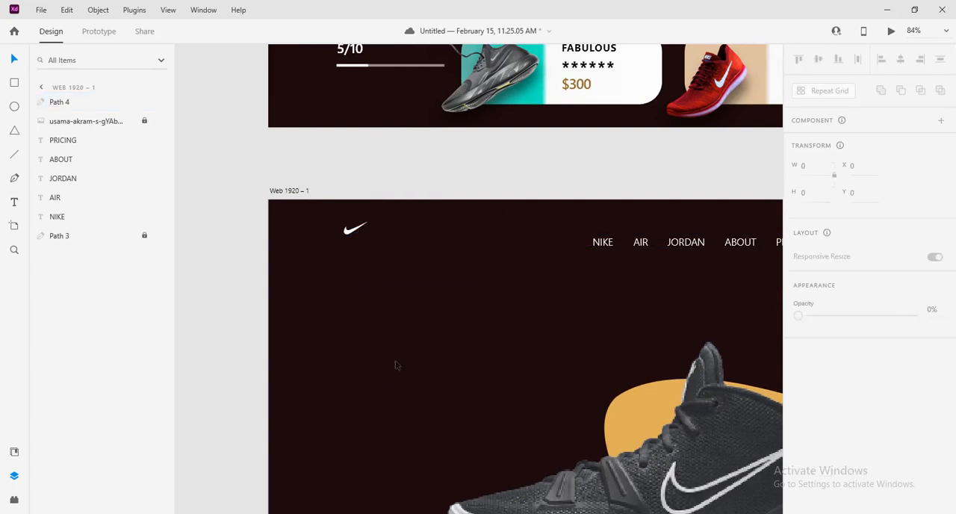
Enlarge the small swoosh logo in the artboard's upper-left corner to about twice its size
{"action": "left_click", "coordinate": [521, 335]}
{"action": "scroll", "coordinate": [521, 335], "scroll_direction": "down", "scroll_amount": 3}
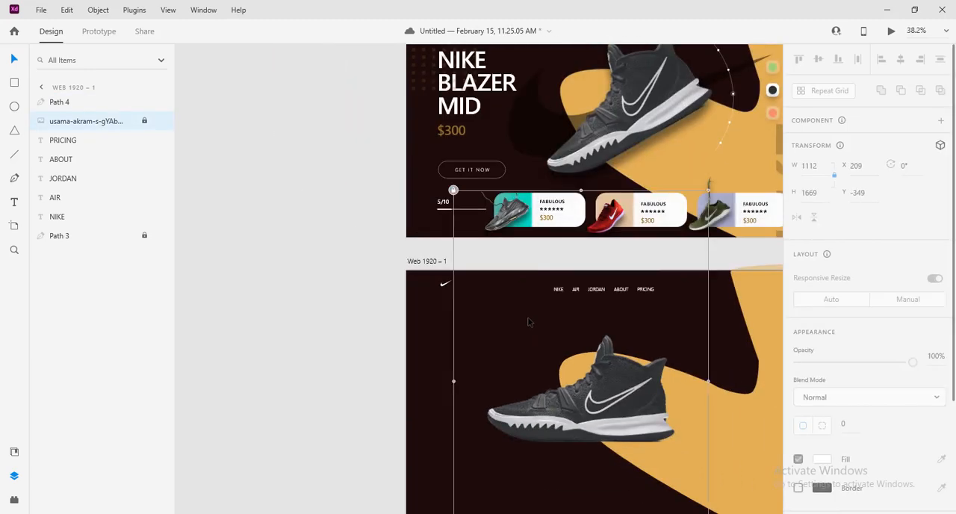
{"action": "scroll", "coordinate": [513, 307], "scroll_direction": "up", "scroll_amount": 3}
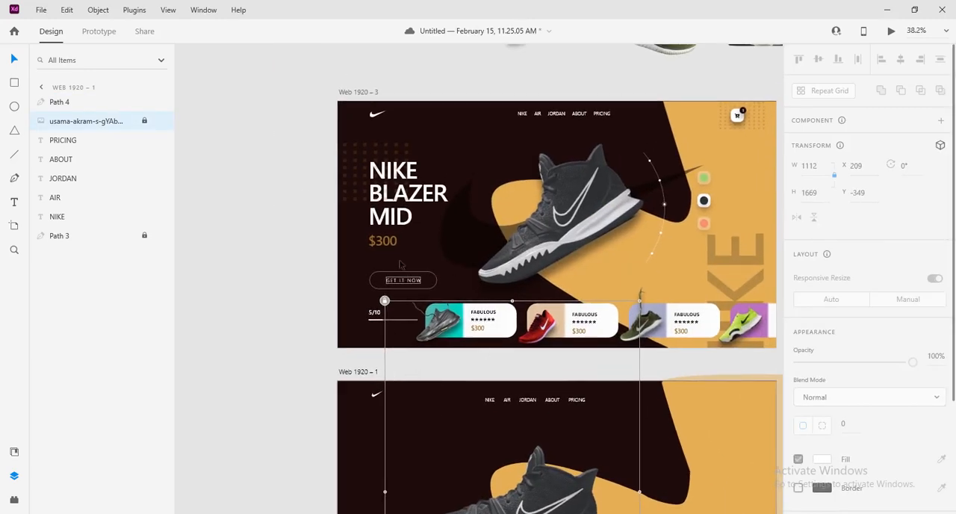
{"action": "left_click", "coordinate": [377, 396]}
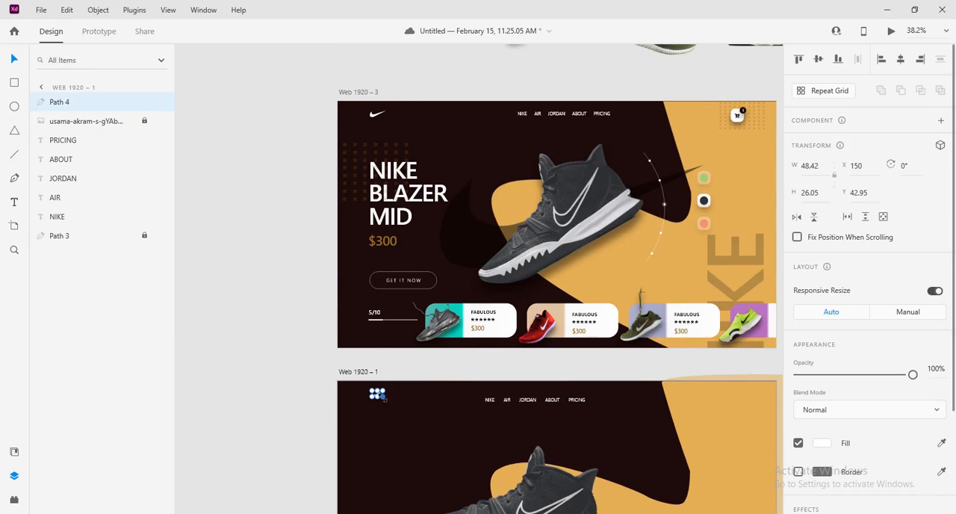
{"action": "left_click_drag", "start_coordinate": [384, 397], "coordinate": [394, 407]}
{"action": "left_click", "coordinate": [294, 392]}
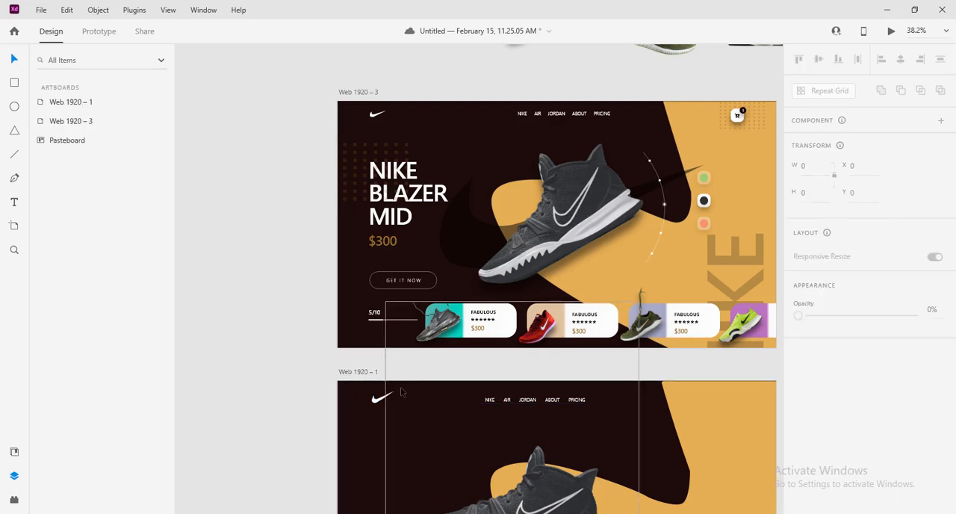
Align the swoosh logo and the five top menu items on their vertical middle
{"action": "left_click_drag", "start_coordinate": [308, 363], "coordinate": [610, 418]}
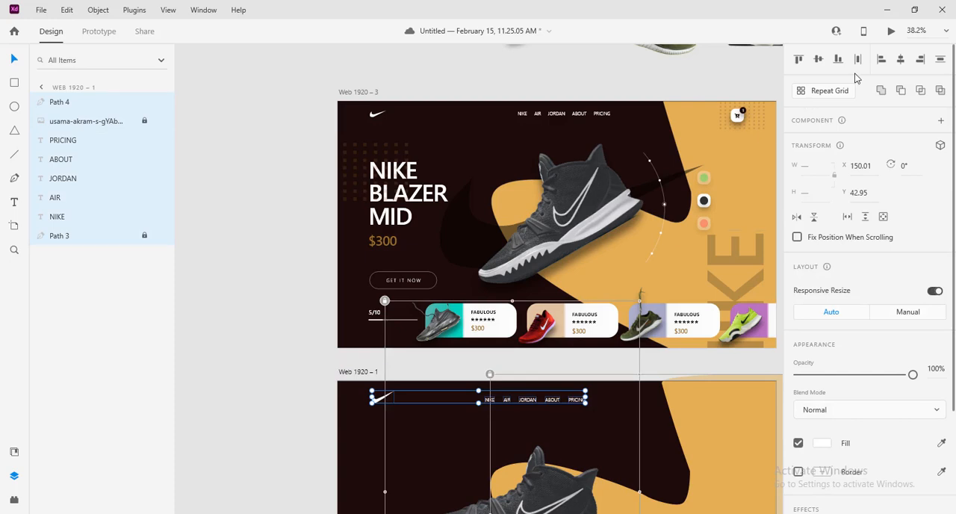
{"action": "left_click", "coordinate": [818, 62]}
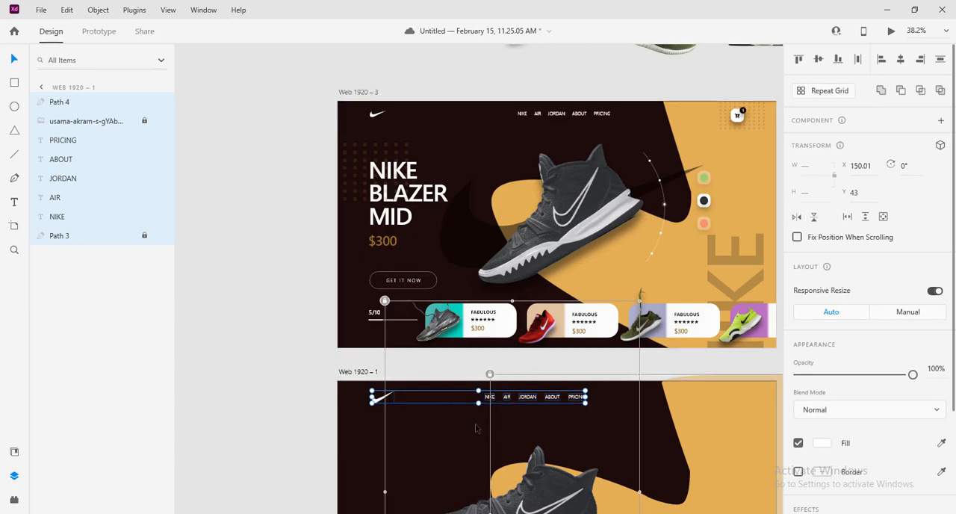
{"action": "left_click", "coordinate": [304, 404]}
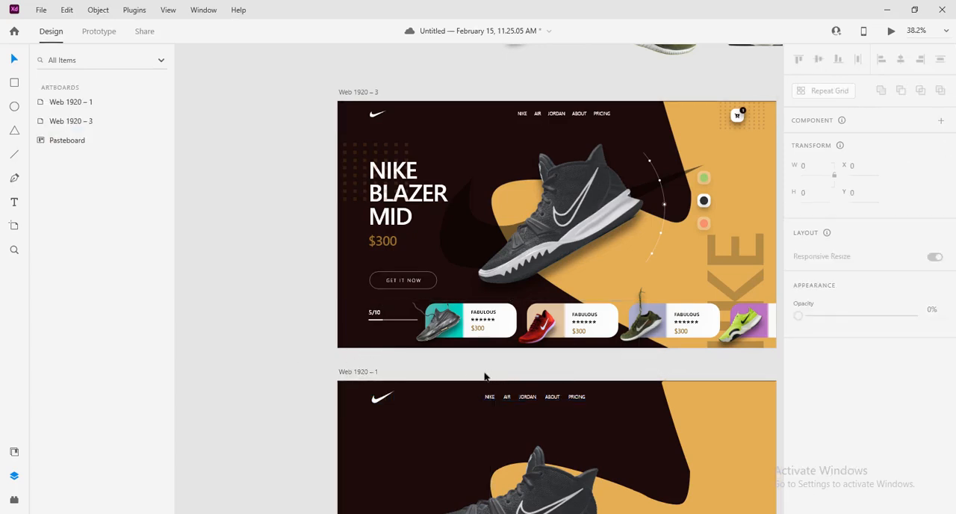
{"action": "left_click_drag", "start_coordinate": [481, 373], "coordinate": [592, 402]}
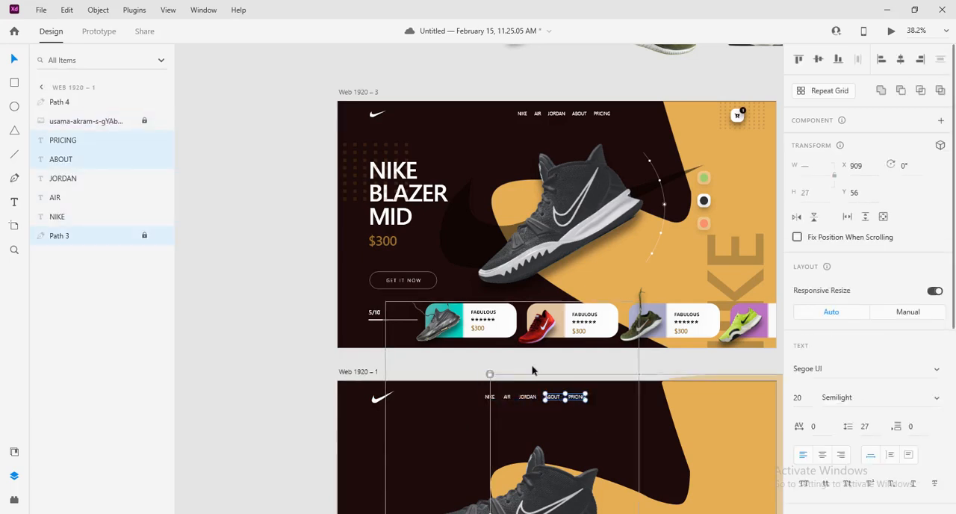
{"action": "left_click", "coordinate": [490, 376]}
{"action": "left_click_drag", "start_coordinate": [490, 377], "coordinate": [593, 411]}
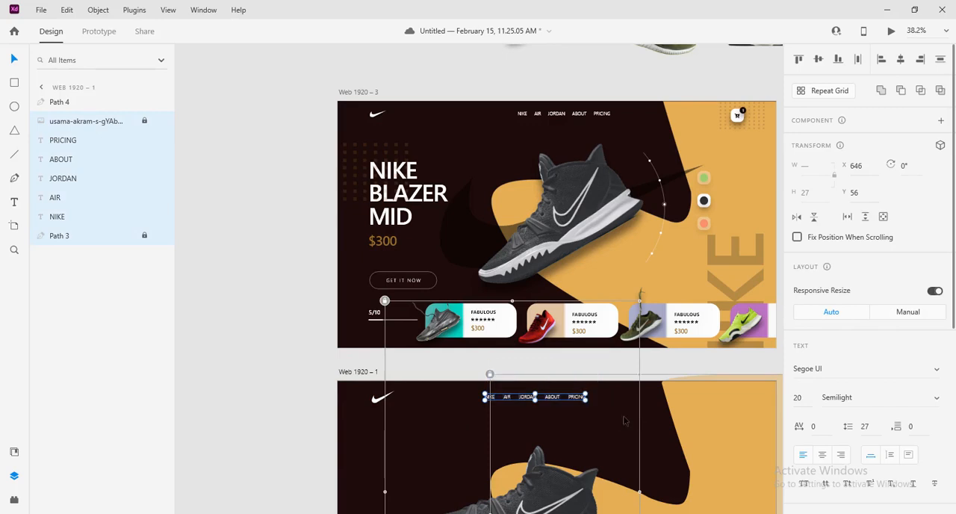
{"action": "left_click", "coordinate": [491, 376]}
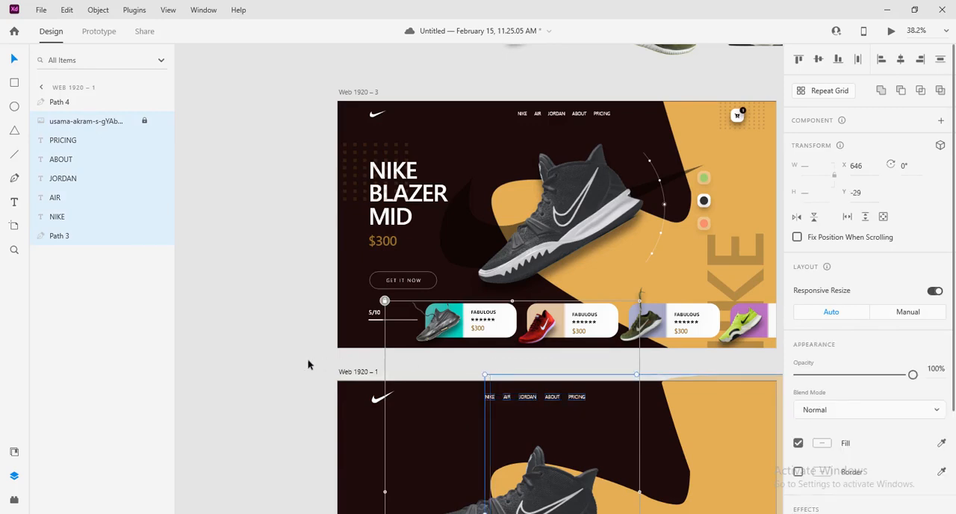
{"action": "left_click", "coordinate": [309, 363]}
{"action": "left_click_drag", "start_coordinate": [466, 372], "coordinate": [593, 397]}
{"action": "left_click_drag", "start_coordinate": [533, 398], "coordinate": [577, 397]}
{"action": "left_click", "coordinate": [487, 351]}
Unlock the black shoe image and move it off the artboard onto the pasteboard at about X 2427, Y 229
{"action": "scroll", "coordinate": [627, 360], "scroll_direction": "down", "scroll_amount": 4}
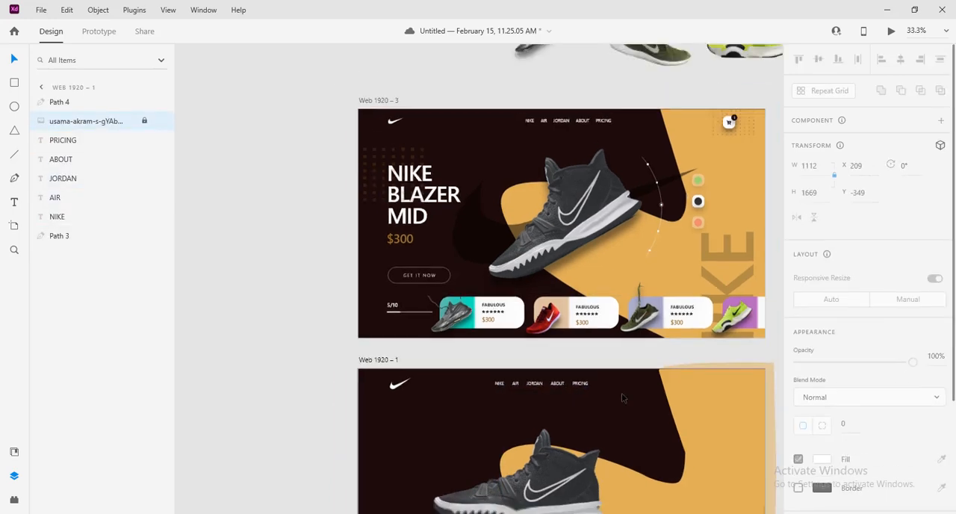
{"action": "left_click_drag", "start_coordinate": [633, 363], "coordinate": [505, 202]}
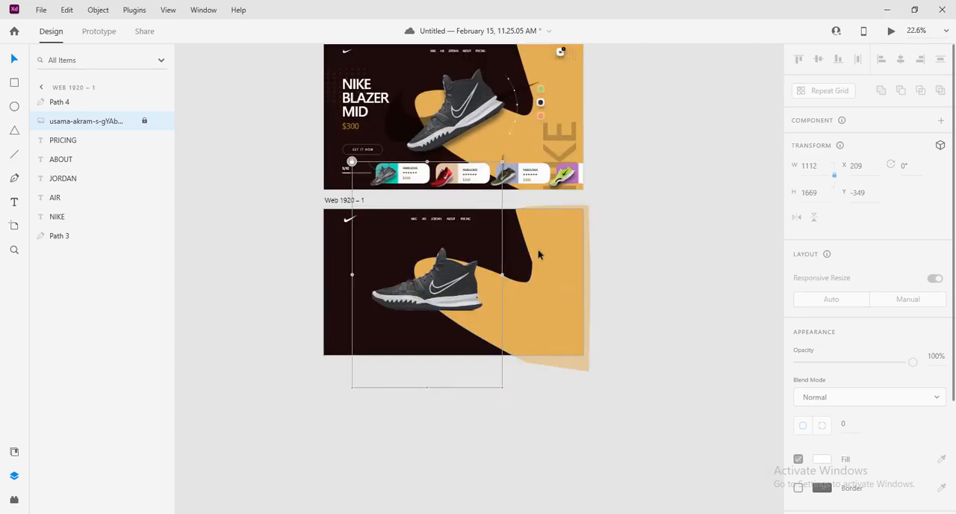
{"action": "left_click", "coordinate": [352, 161]}
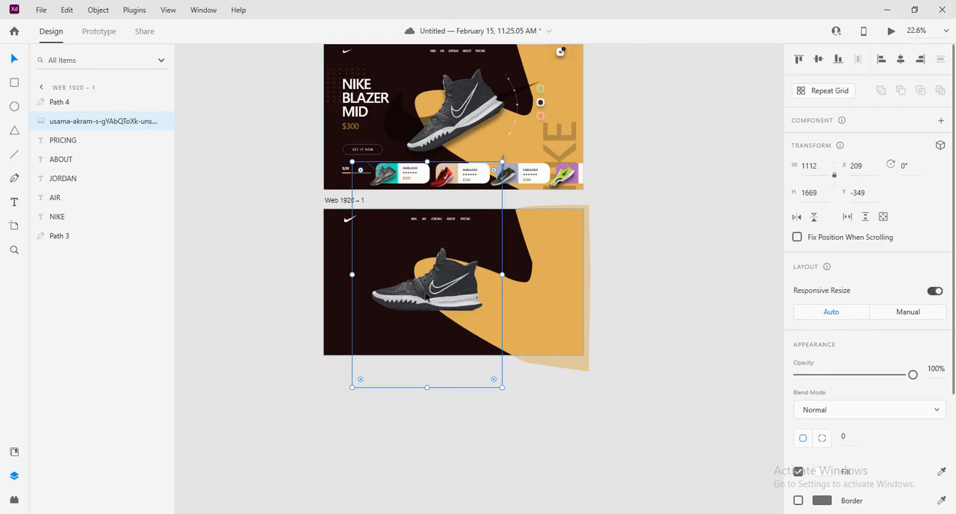
{"action": "left_click_drag", "start_coordinate": [426, 297], "coordinate": [676, 222]}
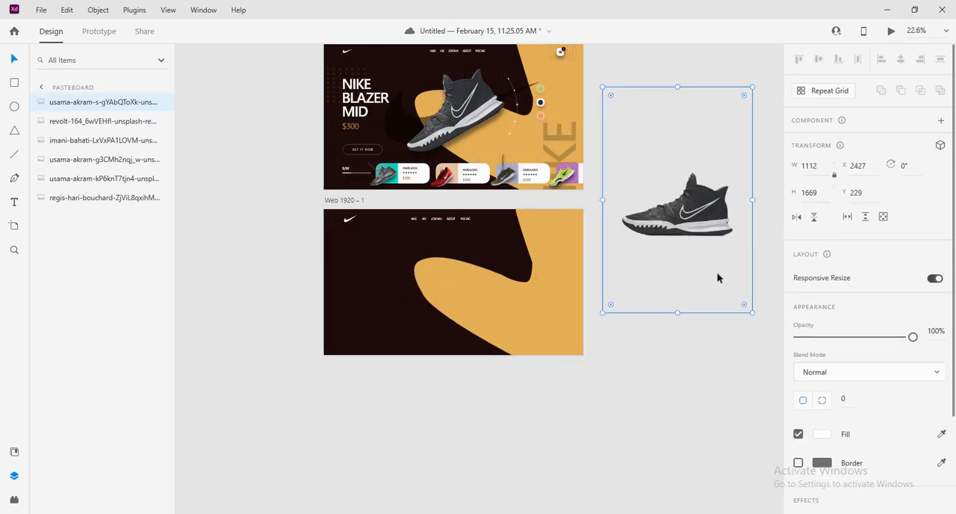
Lock the orange curved shape on the Web 1920 – 1 artboard
{"action": "left_click_drag", "start_coordinate": [406, 204], "coordinate": [522, 299]}
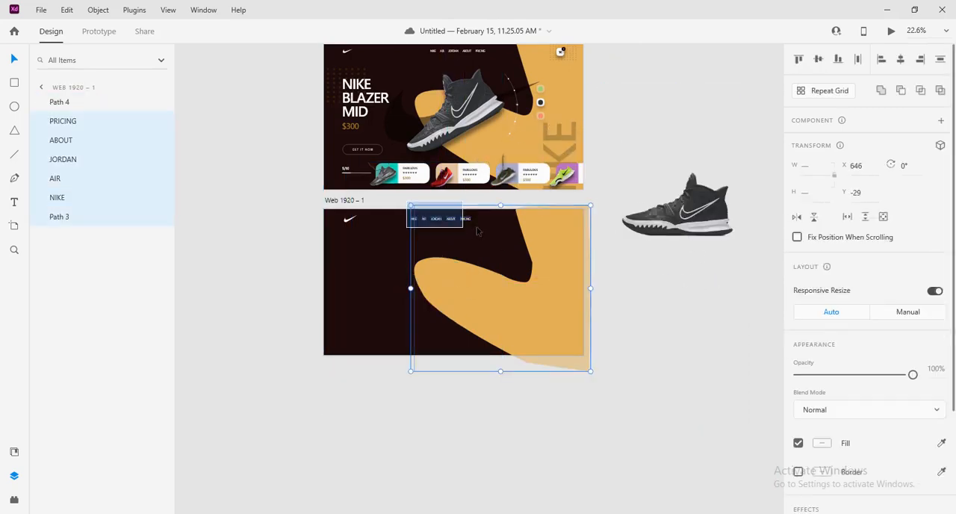
{"action": "left_click", "coordinate": [625, 312]}
{"action": "right_click", "coordinate": [541, 316]}
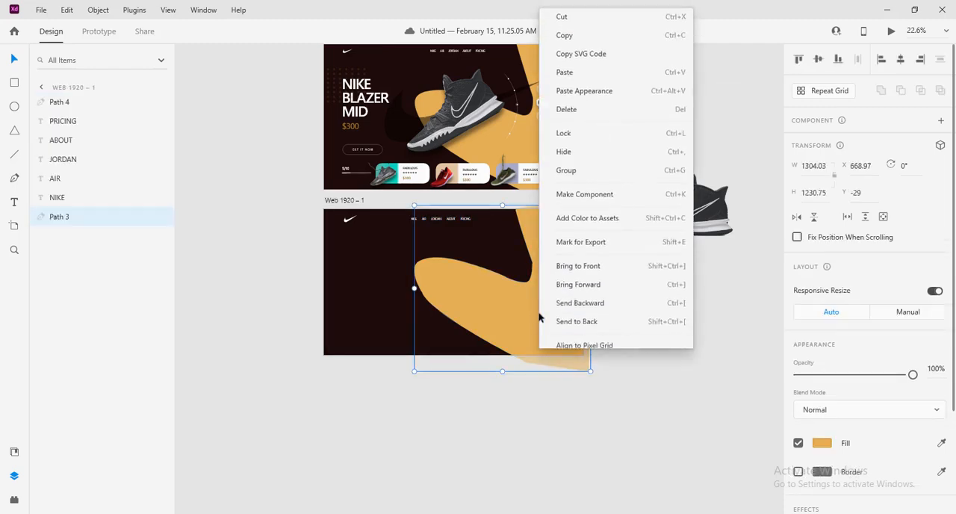
{"action": "left_click", "coordinate": [572, 126]}
{"action": "left_click", "coordinate": [641, 319]}
Move the five top menu items together to the right so that NIKE starts at X 843, Y 56
{"action": "left_click_drag", "start_coordinate": [397, 203], "coordinate": [473, 227]}
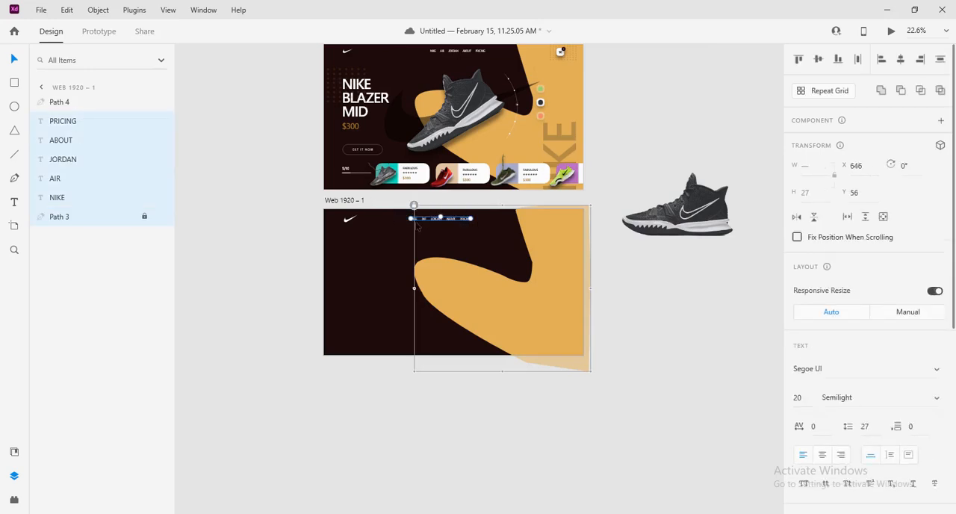
{"action": "scroll", "coordinate": [446, 230], "scroll_direction": "up", "scroll_amount": 5}
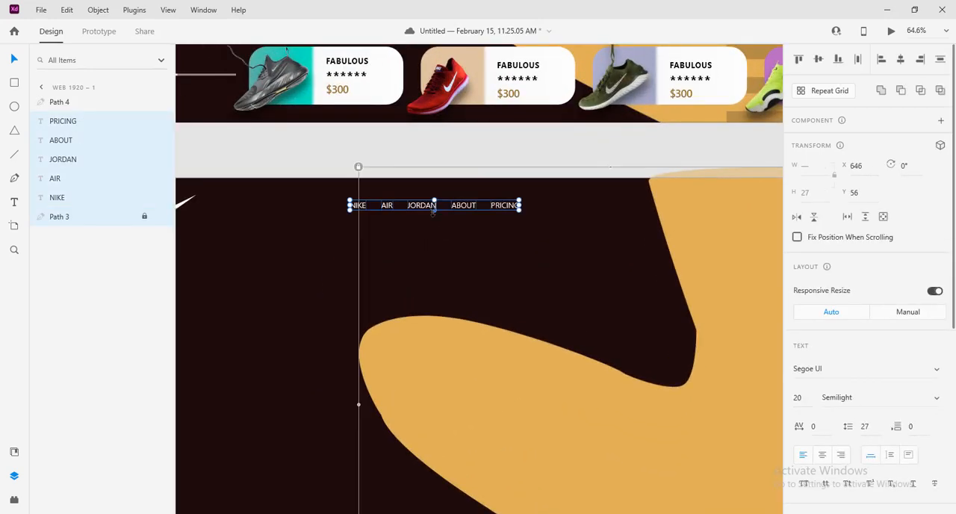
{"action": "left_click_drag", "start_coordinate": [432, 209], "coordinate": [506, 211]}
{"action": "left_click", "coordinate": [582, 279]}
{"action": "scroll", "coordinate": [583, 280], "scroll_direction": "down", "scroll_amount": 4}
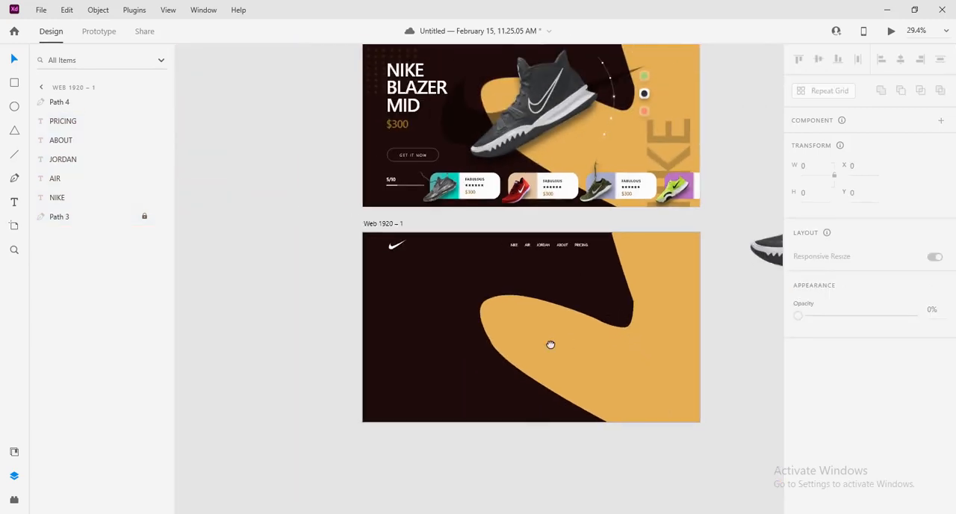
{"action": "left_click_drag", "start_coordinate": [550, 344], "coordinate": [500, 385]}
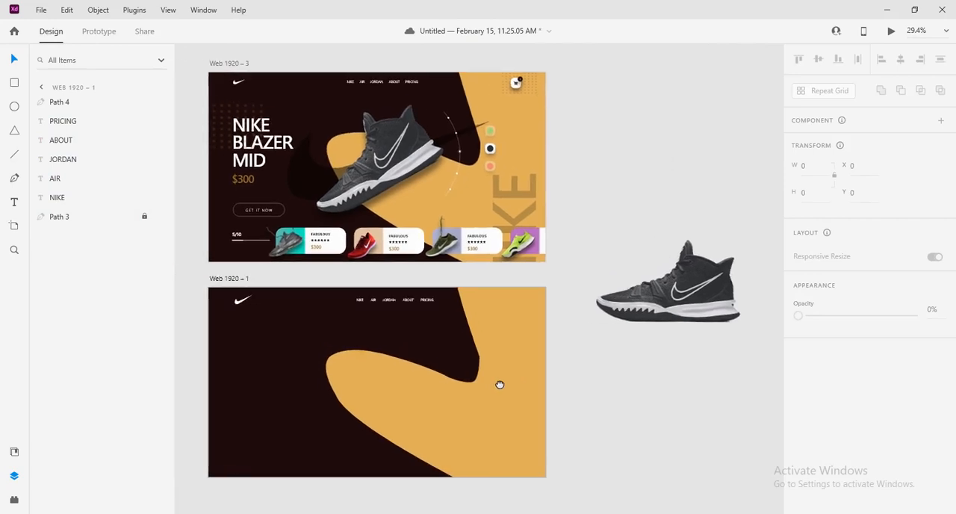
{"action": "left_click", "coordinate": [685, 408]}
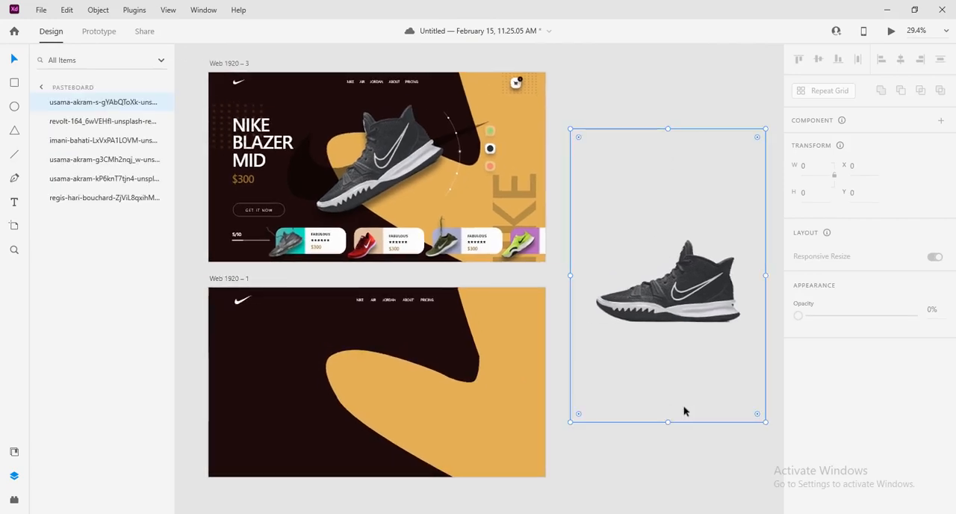
{"action": "left_click", "coordinate": [198, 351]}
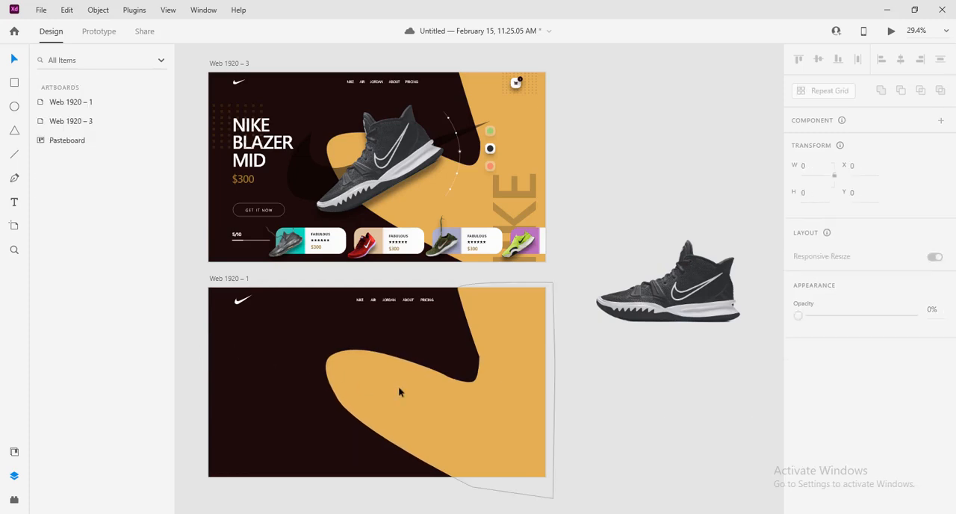
{"action": "scroll", "coordinate": [398, 387], "scroll_direction": "down", "scroll_amount": 2}
{"action": "left_click_drag", "start_coordinate": [503, 406], "coordinate": [579, 378]}
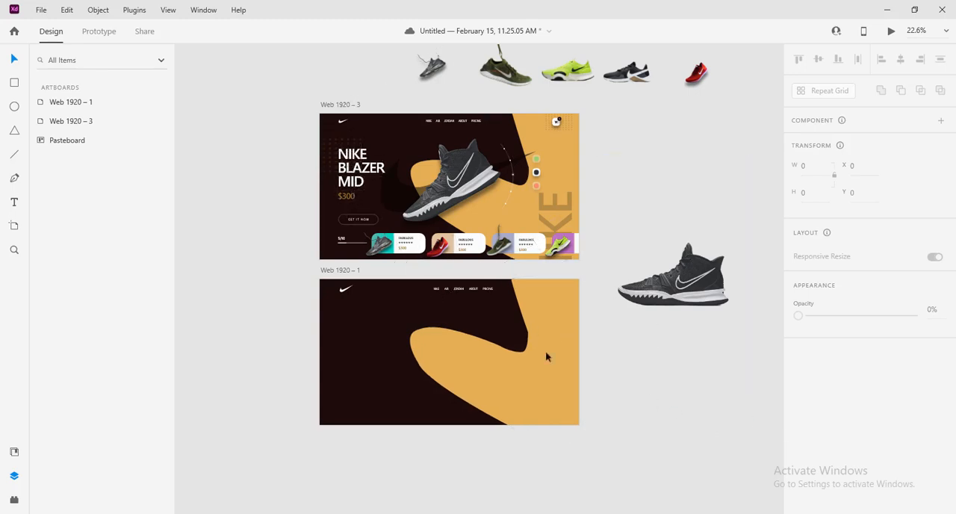
{"action": "left_click", "coordinate": [436, 291]}
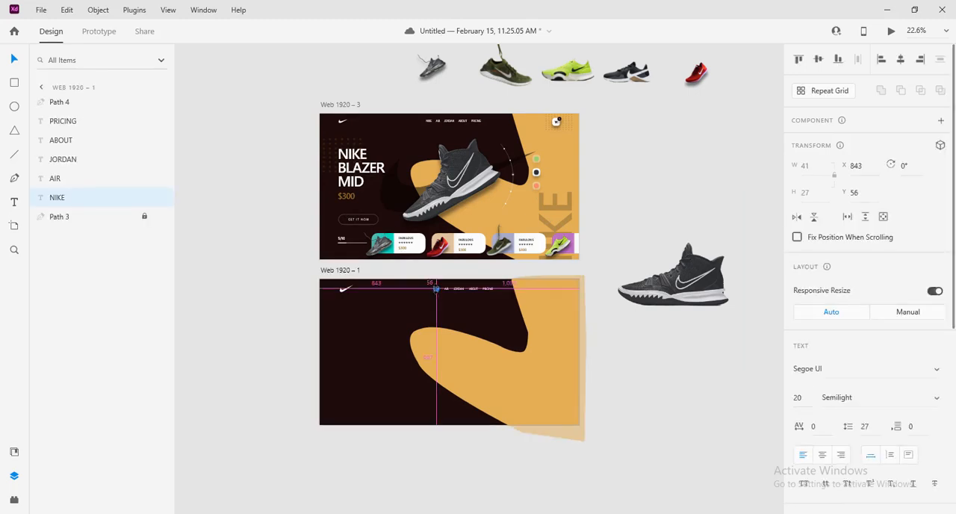
{"action": "left_click_drag", "start_coordinate": [436, 290], "coordinate": [365, 319]}
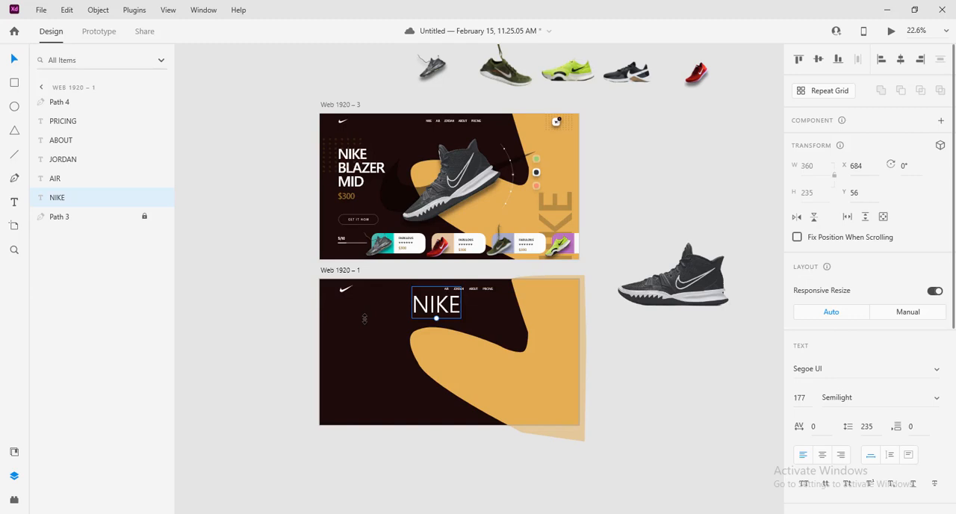
{"action": "key", "text": "ctrl+z"}
Duplicate the NIKE menu text and place the copy below the swoosh logo at about X 208, Y 396
{"action": "scroll", "coordinate": [484, 318], "scroll_direction": "up", "scroll_amount": 4}
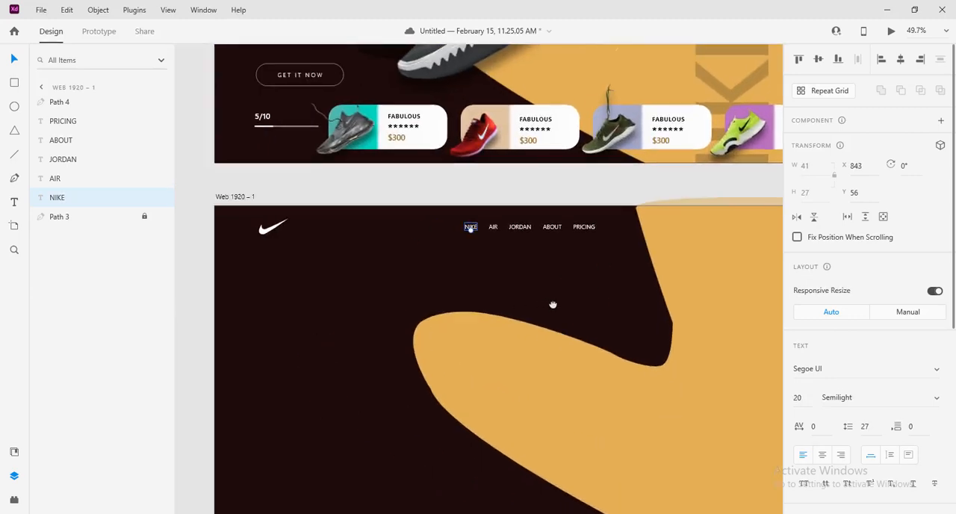
{"action": "left_click_drag", "start_coordinate": [552, 305], "coordinate": [593, 272]}
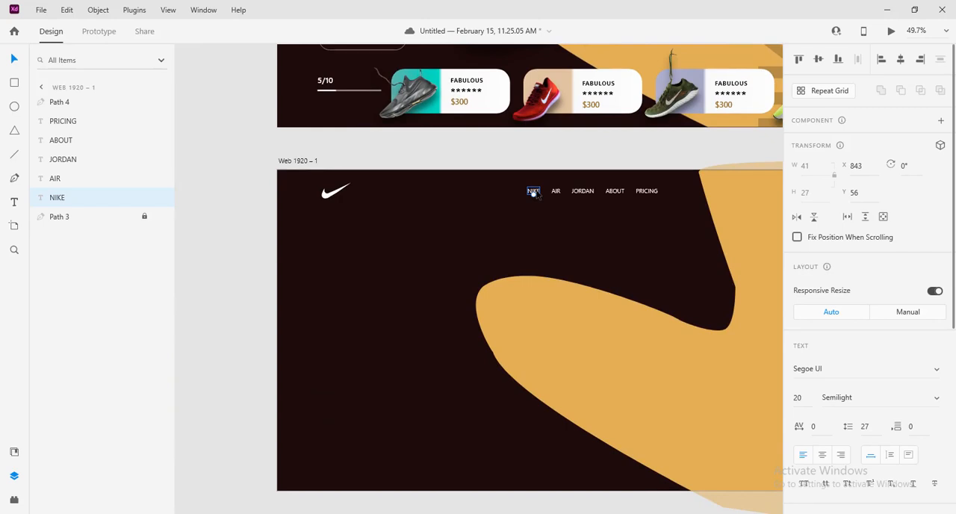
{"action": "key", "text": "alt"}
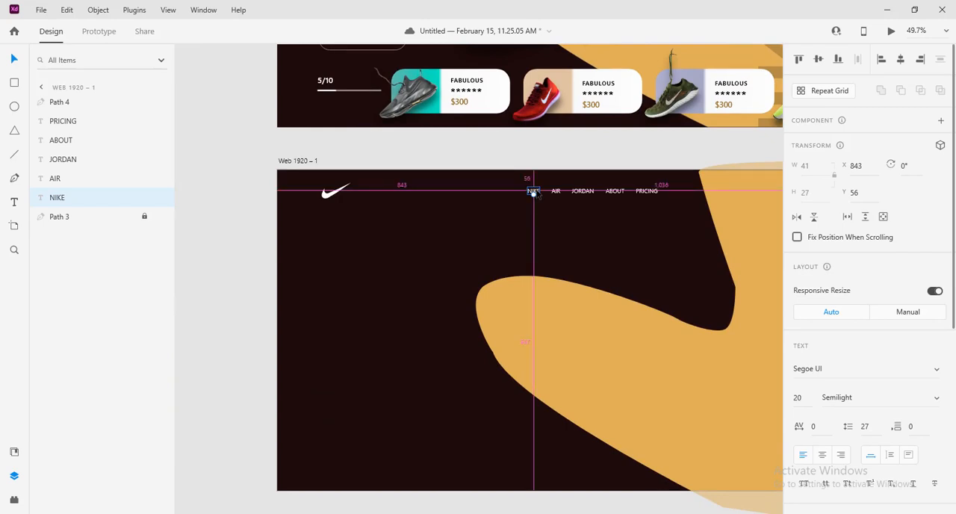
{"action": "left_click_drag", "start_coordinate": [534, 193], "coordinate": [353, 295]}
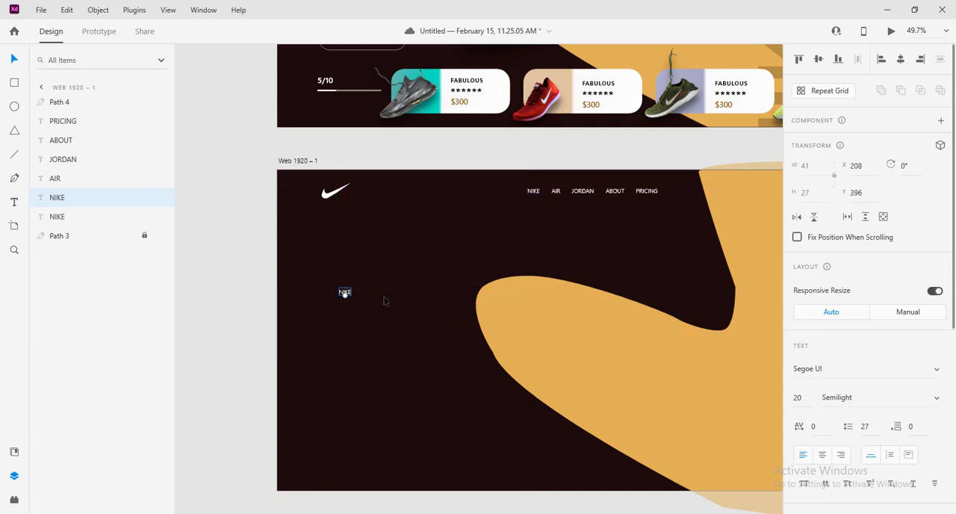
Check the headline formatting on the Web 1920 – 3 artboard and set the NIKE copy below the swoosh to size 104
{"action": "scroll", "coordinate": [489, 263], "scroll_direction": "up", "scroll_amount": 5}
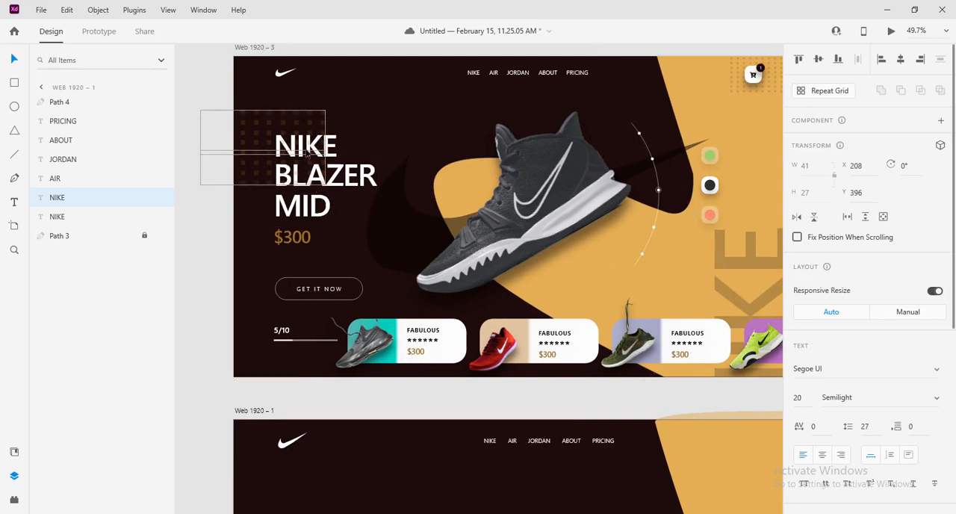
{"action": "left_click", "coordinate": [306, 149]}
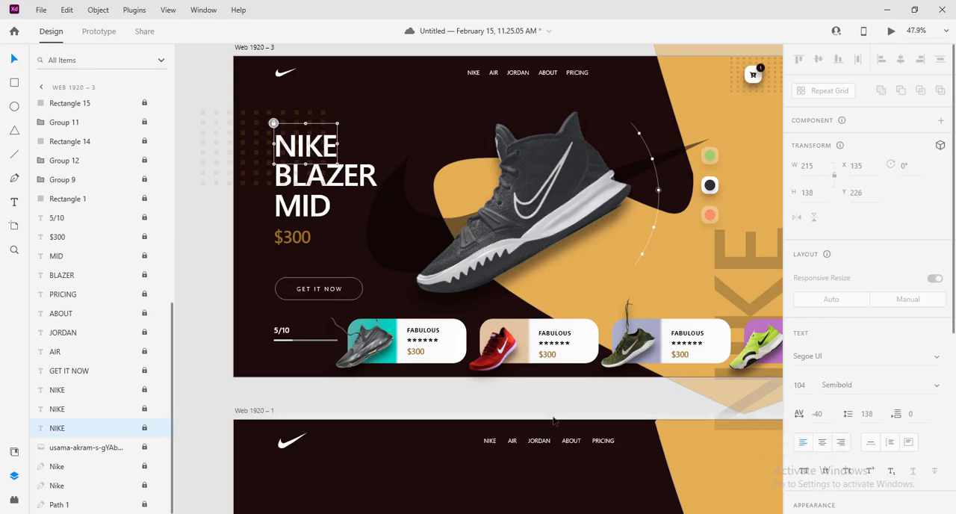
{"action": "scroll", "coordinate": [554, 419], "scroll_direction": "down", "scroll_amount": 3}
{"action": "scroll", "coordinate": [577, 414], "scroll_direction": "down", "scroll_amount": 3}
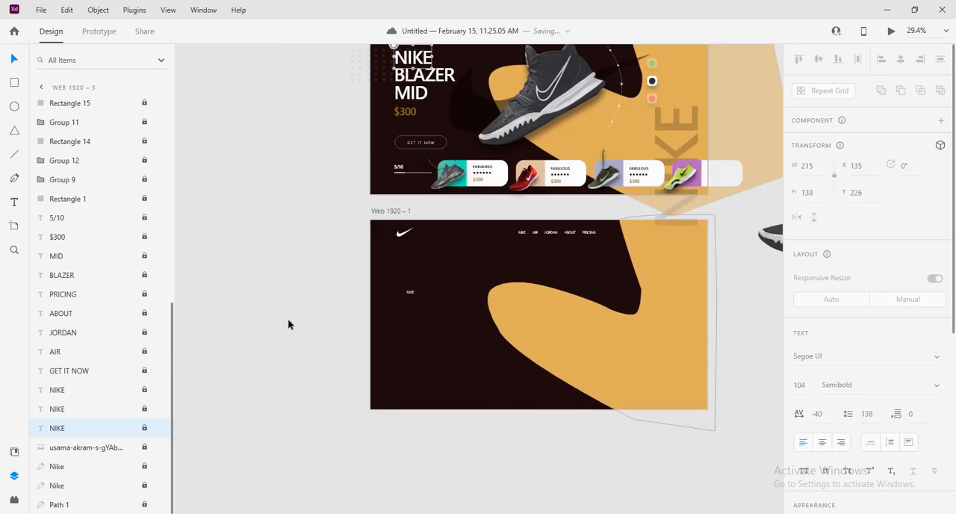
{"action": "left_click", "coordinate": [408, 292]}
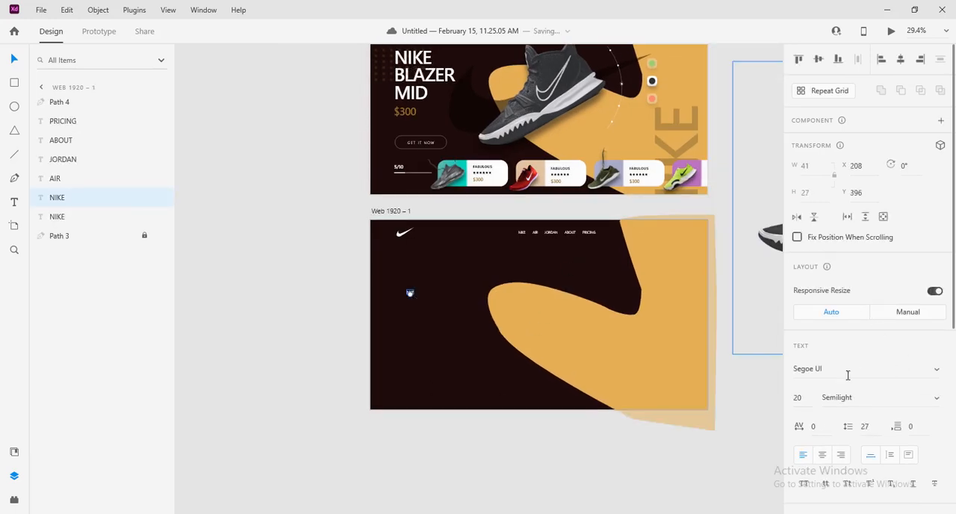
{"action": "left_click", "coordinate": [806, 398]}
{"action": "type", "text": "104"}
{"action": "key", "text": "Return"}
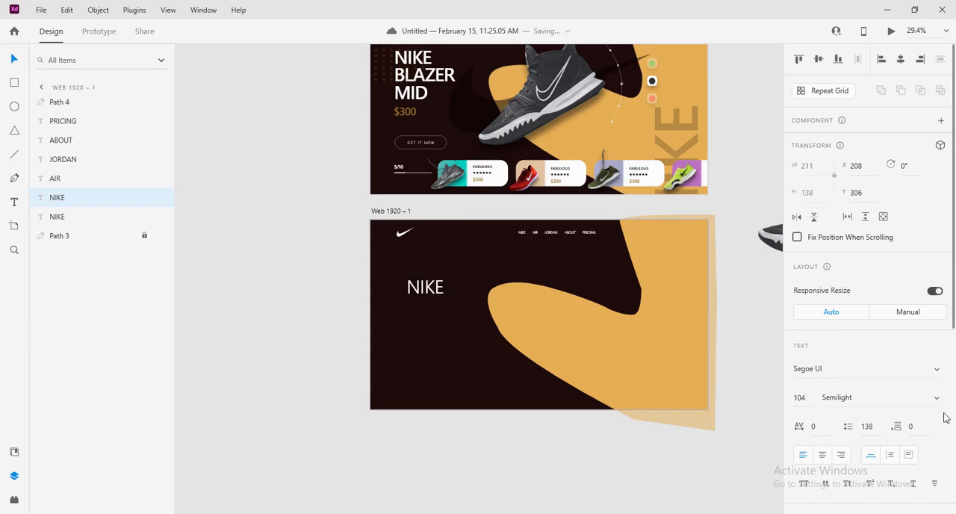
Set the enlarged NIKE text to Semibold with a character spacing of -40
{"action": "left_click", "coordinate": [936, 408]}
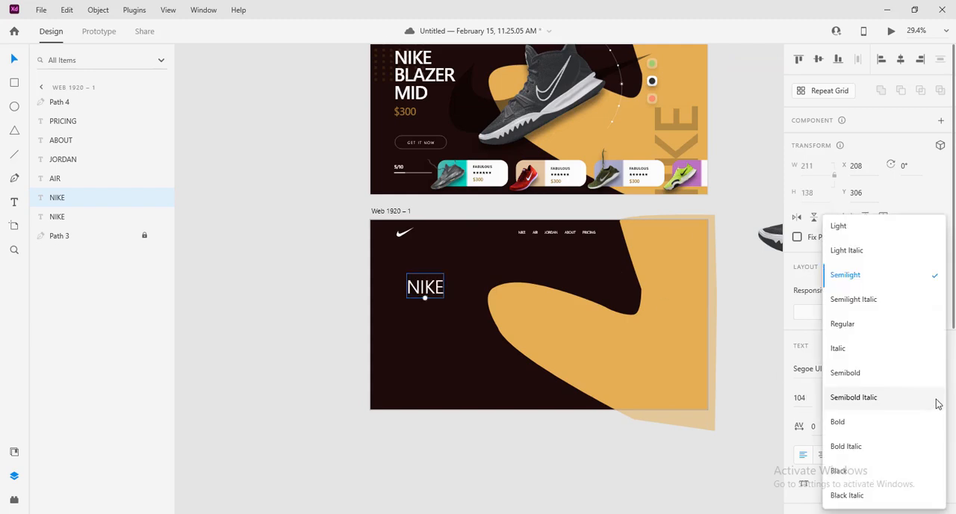
{"action": "left_click", "coordinate": [911, 376]}
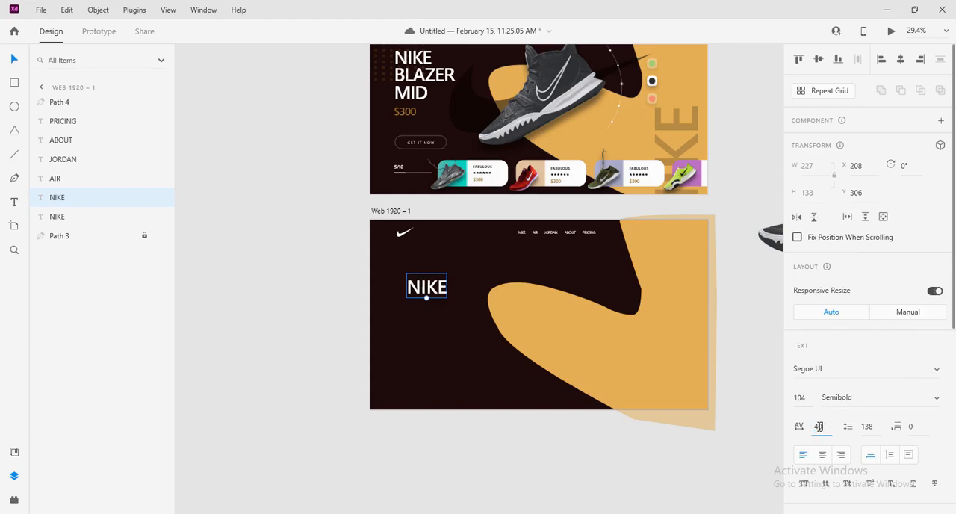
{"action": "key", "text": "Return"}
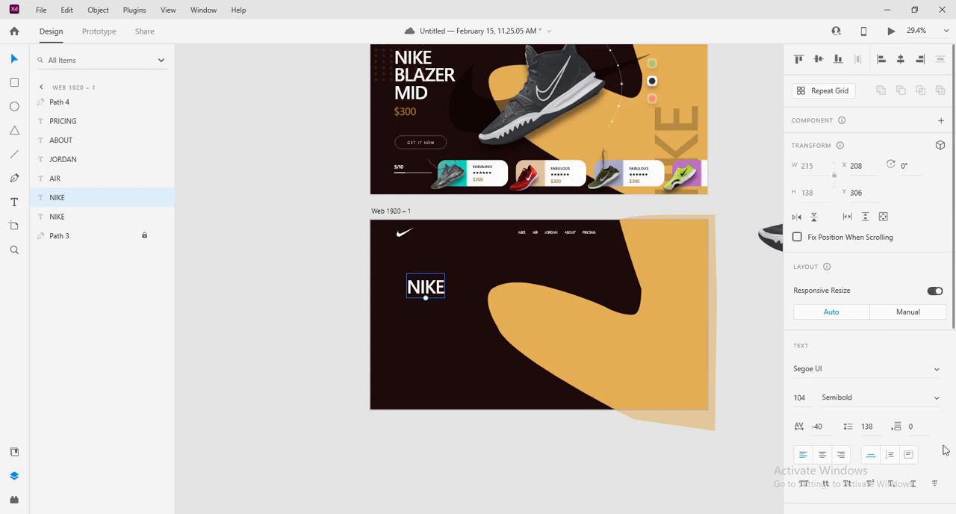
Align the large NIKE text at X 150, stack two copies beneath it and change the middle one to BLAZER
{"action": "left_click_drag", "start_coordinate": [428, 289], "coordinate": [422, 330]}
{"action": "left_click", "coordinate": [422, 298]}
{"action": "double_click", "coordinate": [421, 307]}
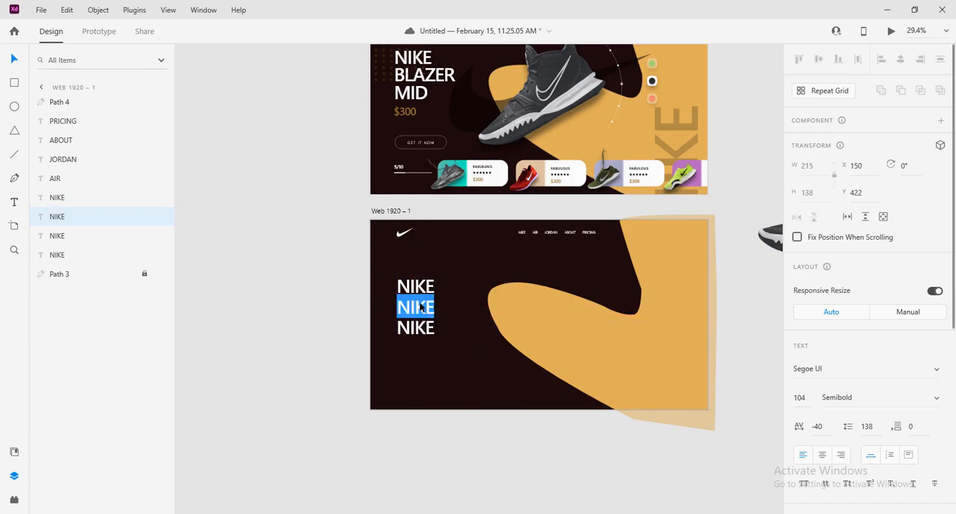
{"action": "type", "text": "BLAZER"}
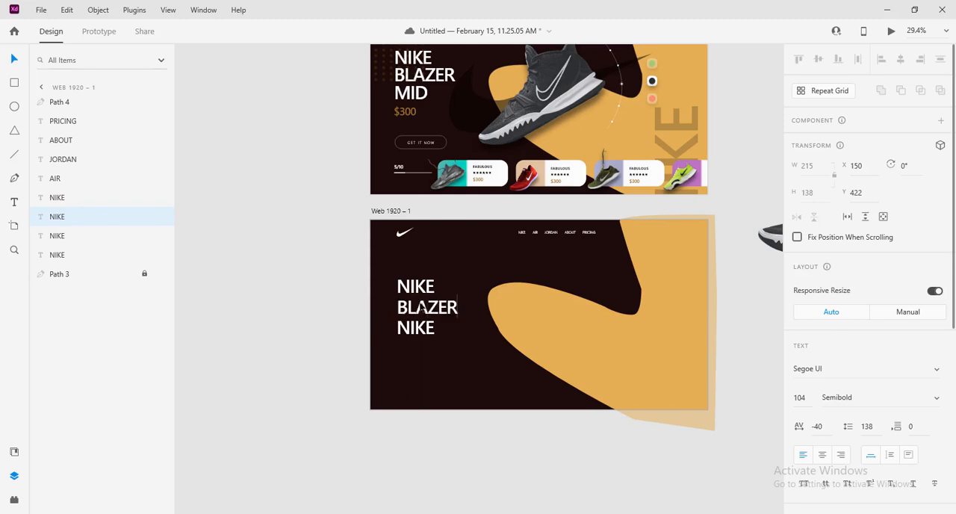
{"action": "key", "text": "Escape"}
Replace the text of the third headline line with MID
{"action": "left_click", "coordinate": [416, 337]}
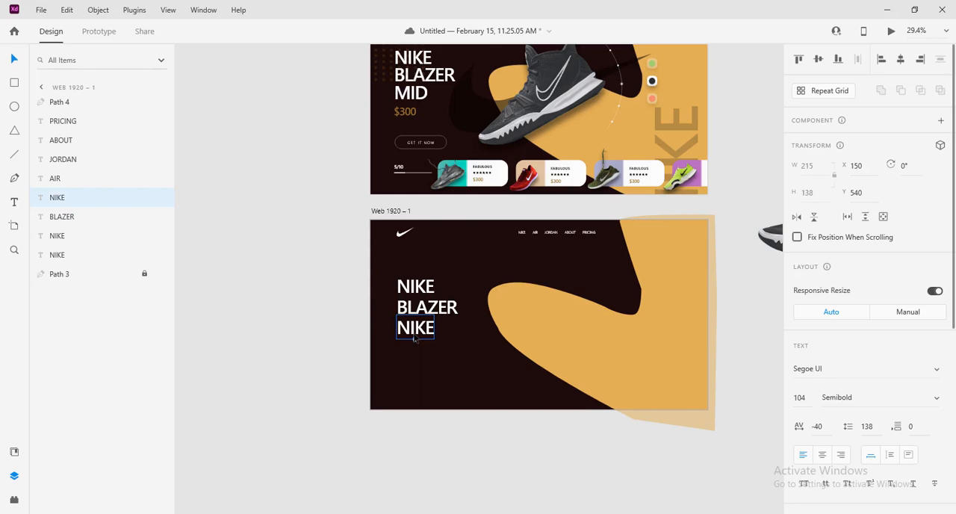
{"action": "double_click", "coordinate": [416, 336]}
{"action": "type", "text": "MID"}
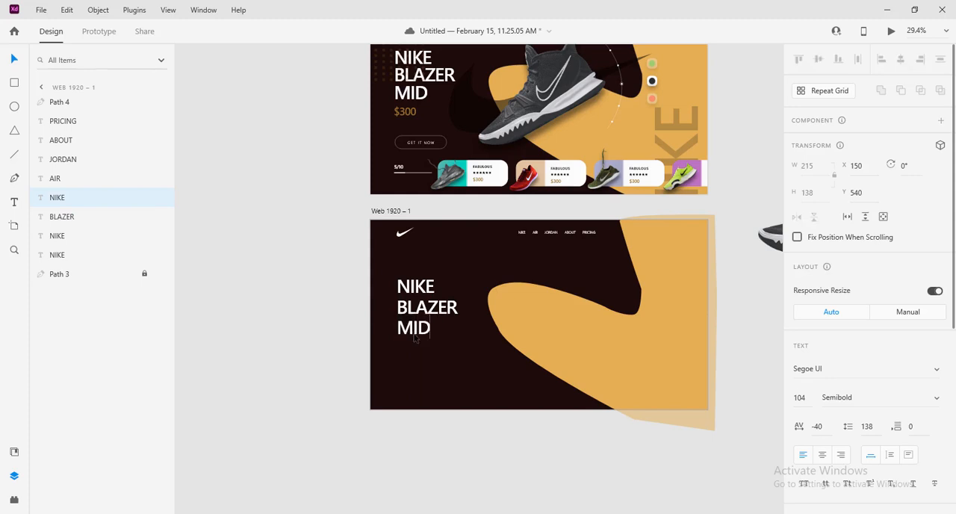
{"action": "key", "text": "Escape"}
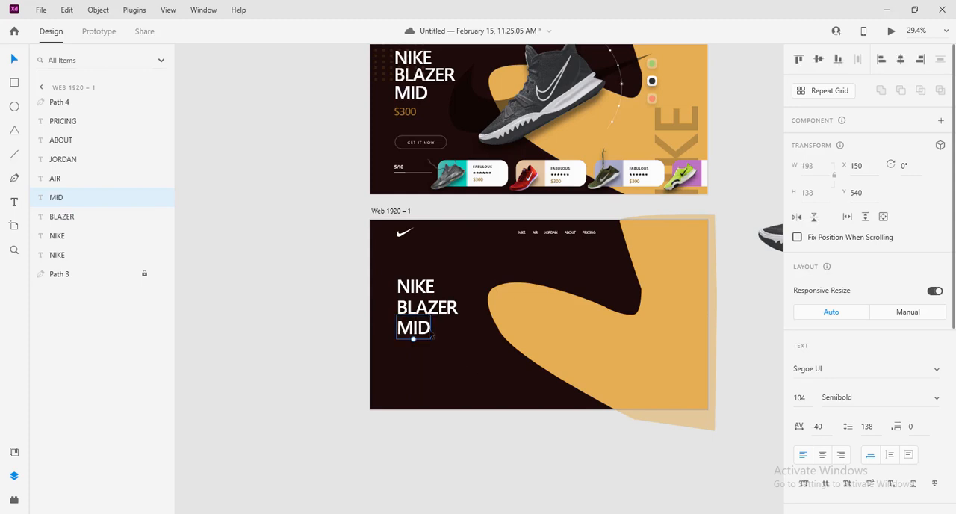
Duplicate the MID line directly below at X 152, Y 652 and change the copy's text to $300
{"action": "left_click_drag", "start_coordinate": [420, 338], "coordinate": [419, 357]}
{"action": "double_click", "coordinate": [419, 355]}
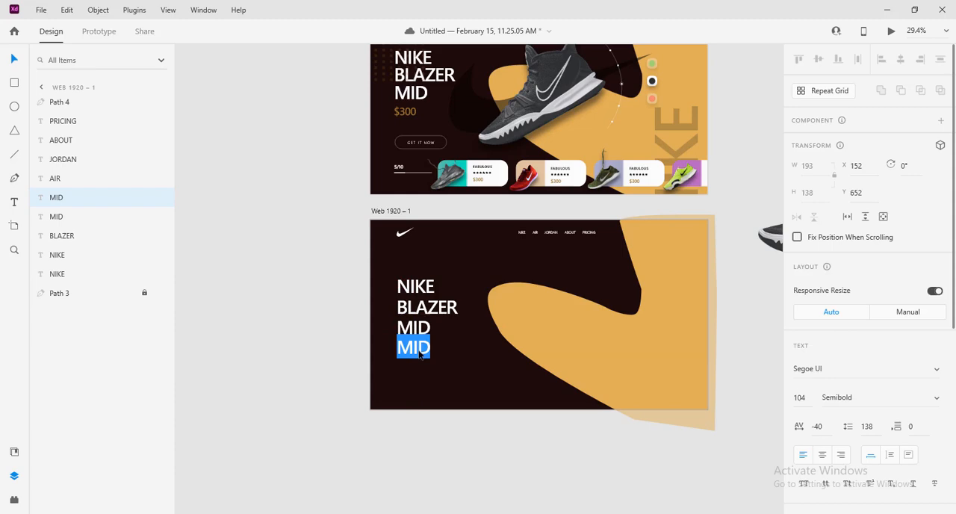
{"action": "type", "text": "$"}
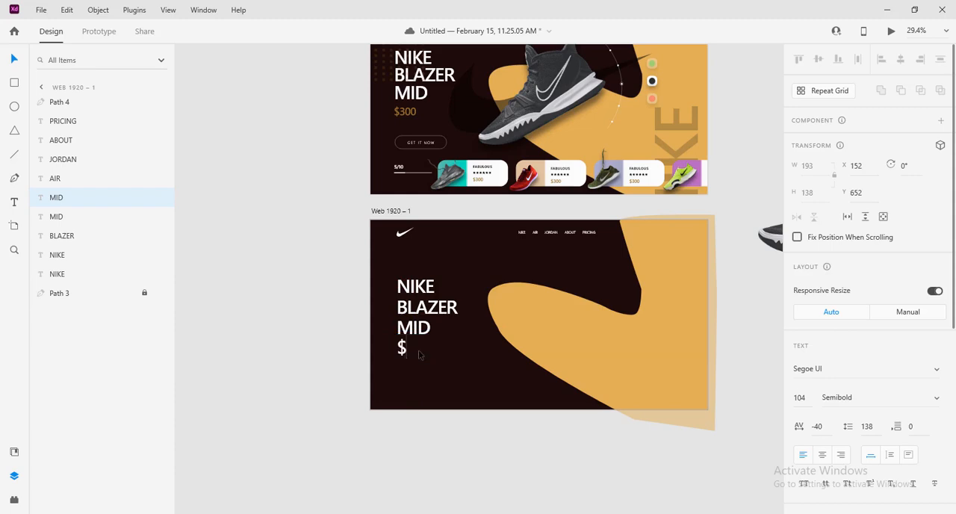
{"action": "type", "text": "300"}
{"action": "key", "text": "Escape"}
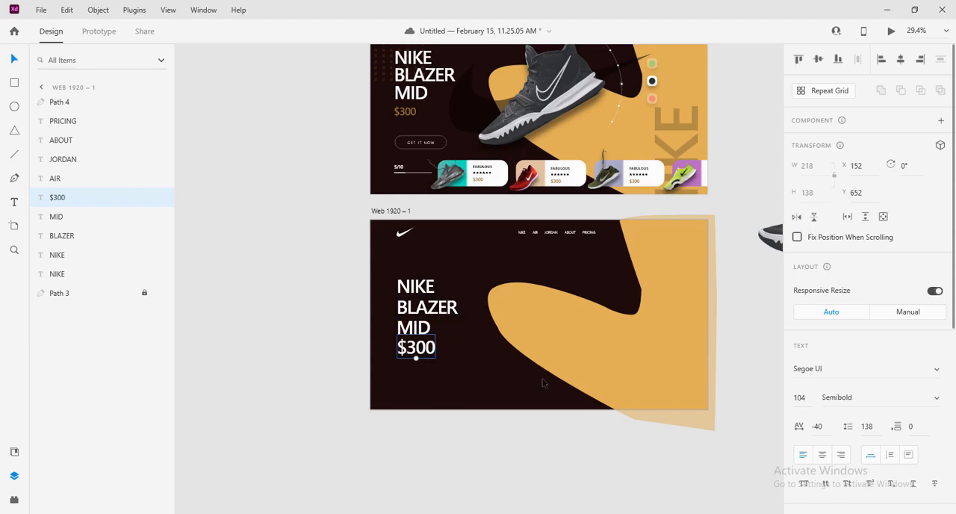
Move the NIKE, BLAZER and MID lines up and closer together, placing MID at X 150, Y 448
{"action": "scroll", "coordinate": [543, 383], "scroll_direction": "down", "scroll_amount": 3}
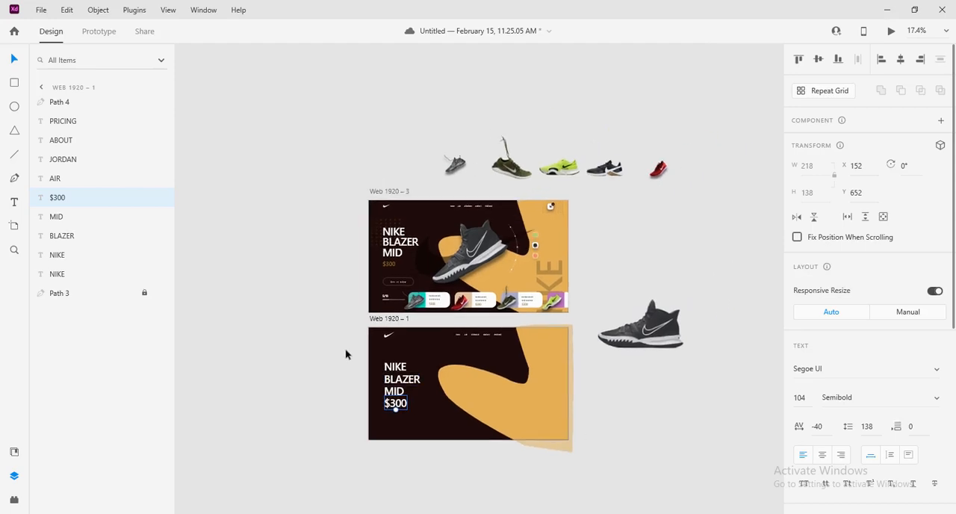
{"action": "mouse_move", "coordinate": [393, 367]}
{"action": "left_mouse_down"}
{"action": "mouse_move", "coordinate": [394, 350]}
{"action": "mouse_move", "coordinate": [393, 381]}
{"action": "left_mouse_up"}
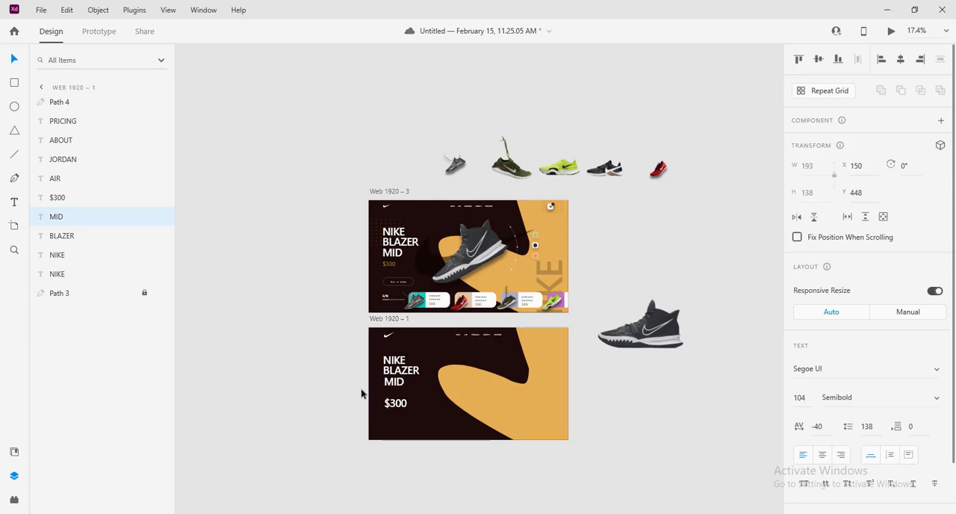
{"action": "left_click", "coordinate": [363, 392]}
Set the $300 price text to size 60 like the reference and move it beneath MID to X 150, Y 586
{"action": "left_click", "coordinate": [394, 406]}
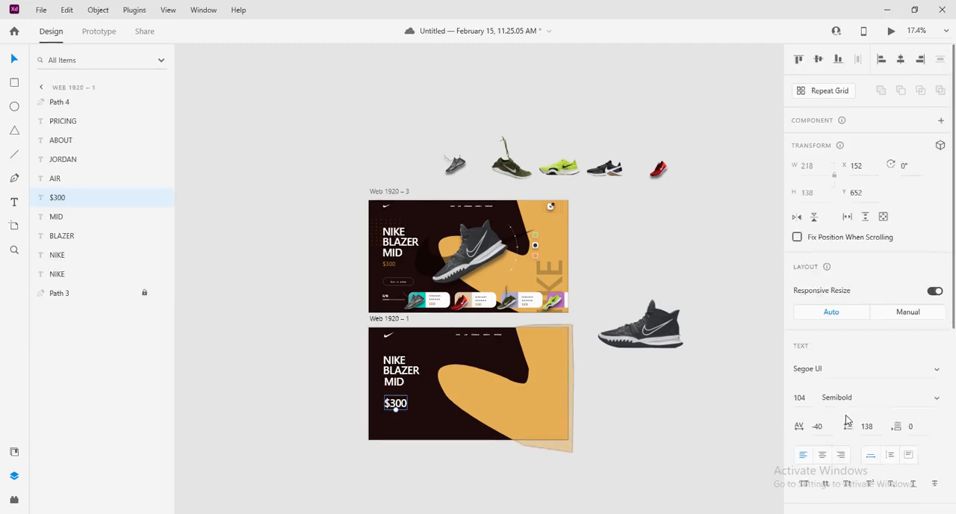
{"action": "left_click", "coordinate": [389, 264]}
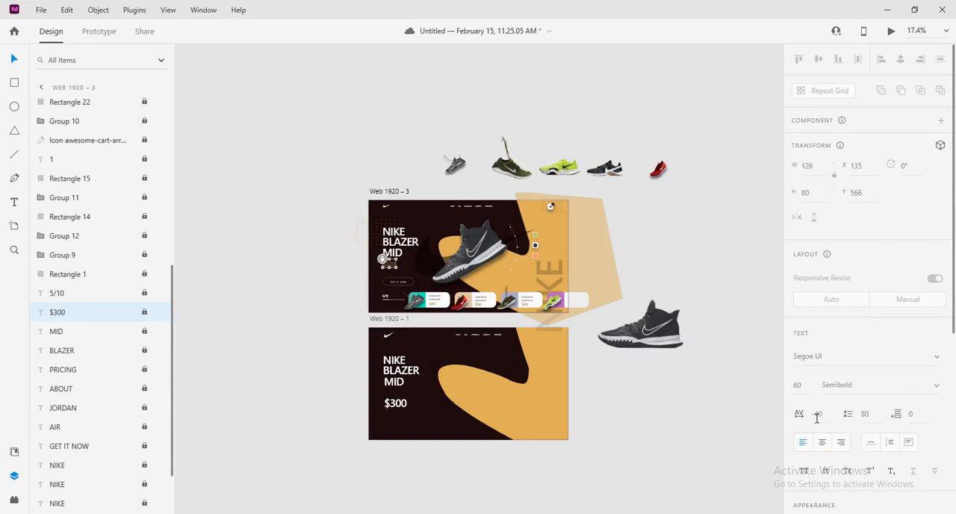
{"action": "left_click", "coordinate": [396, 403]}
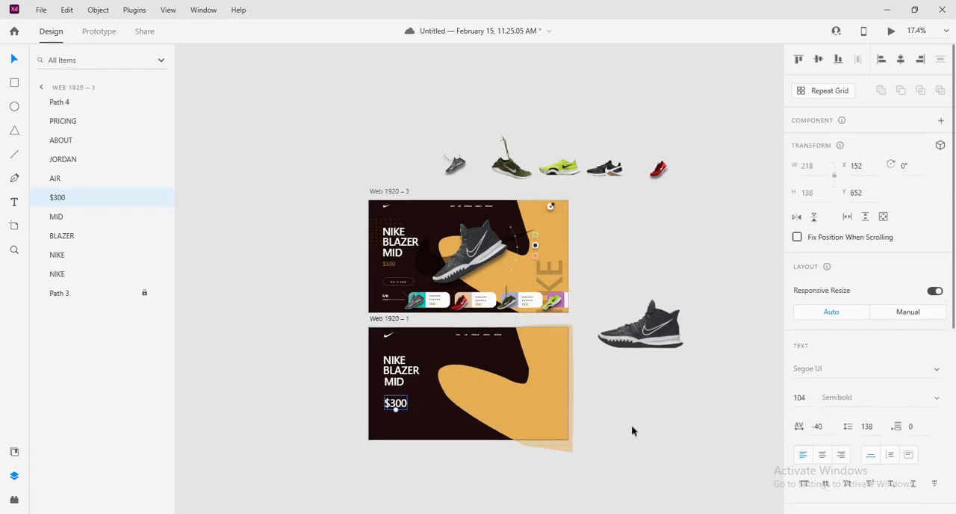
{"action": "scroll", "coordinate": [869, 459], "scroll_direction": "down", "scroll_amount": 2}
{"action": "left_click_drag", "start_coordinate": [814, 329], "coordinate": [765, 330]}
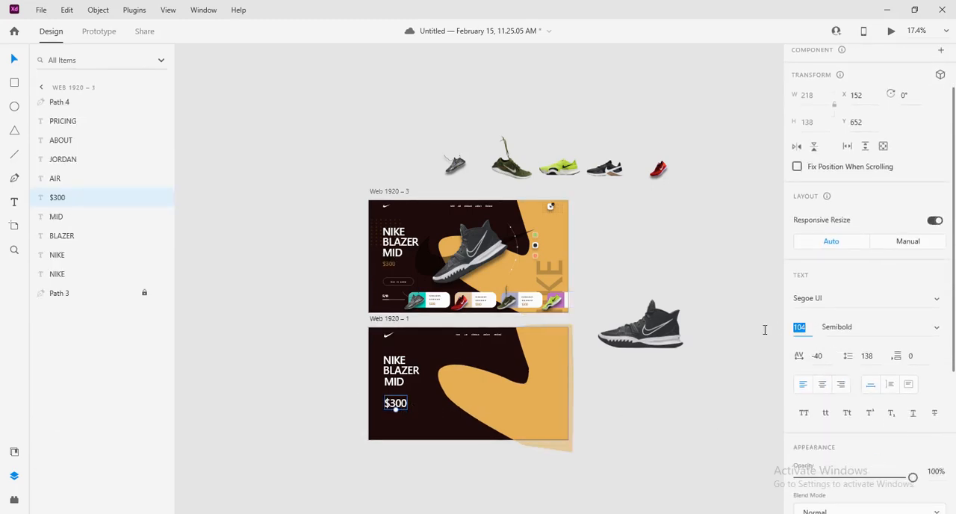
{"action": "type", "text": "60"}
{"action": "left_click", "coordinate": [706, 397]}
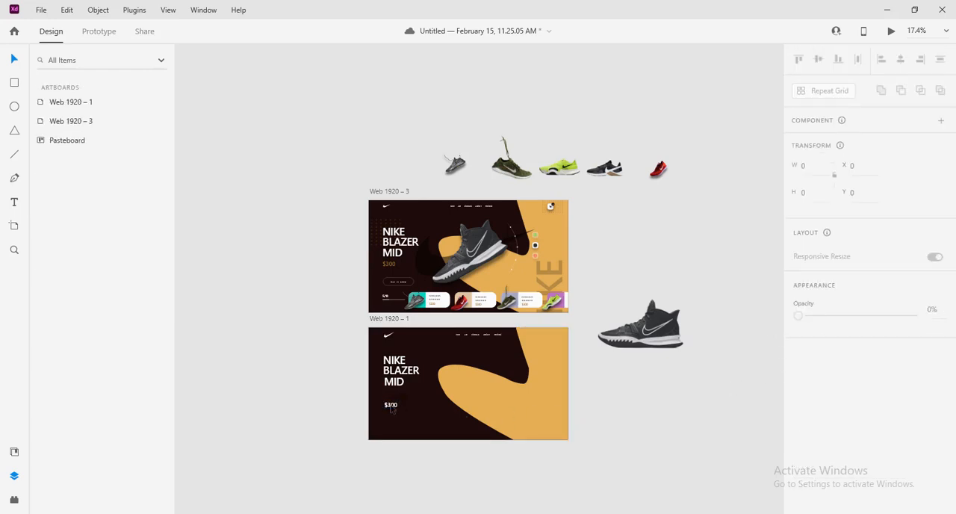
{"action": "left_click_drag", "start_coordinate": [392, 408], "coordinate": [393, 396]}
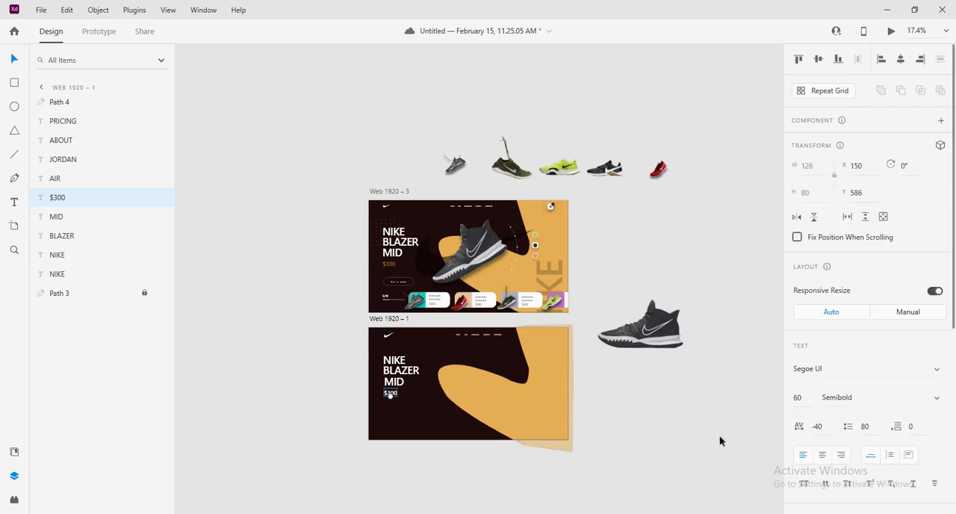
Fill the $300 price text with the orange #E0AE59 sampled from the curved background shape
{"action": "left_click", "coordinate": [508, 416]}
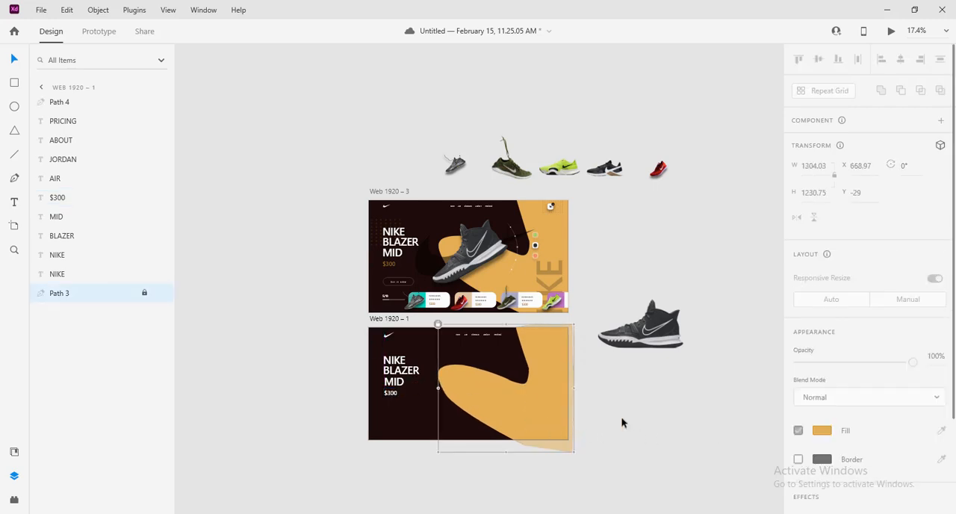
{"action": "left_click", "coordinate": [390, 396]}
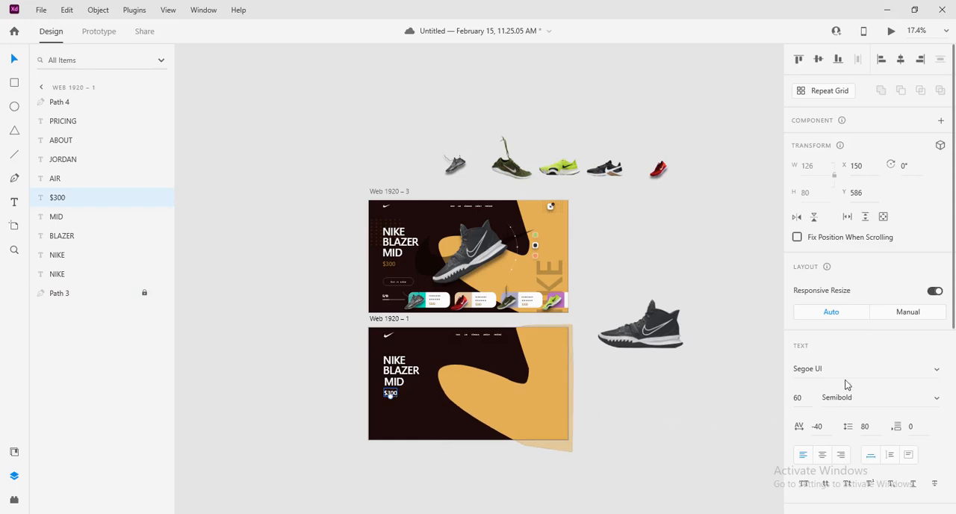
{"action": "scroll", "coordinate": [868, 426], "scroll_direction": "down", "scroll_amount": 3}
{"action": "scroll", "coordinate": [851, 448], "scroll_direction": "down", "scroll_amount": 4}
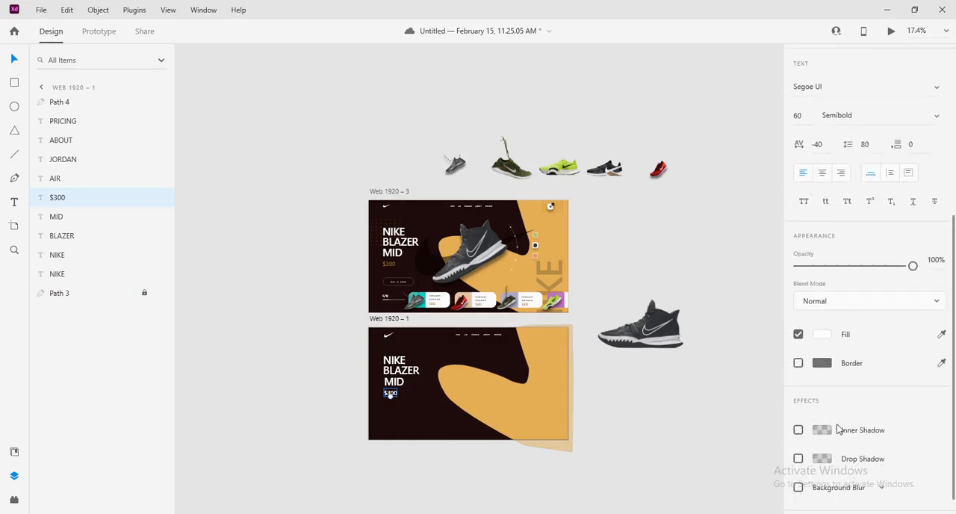
{"action": "left_click", "coordinate": [820, 338]}
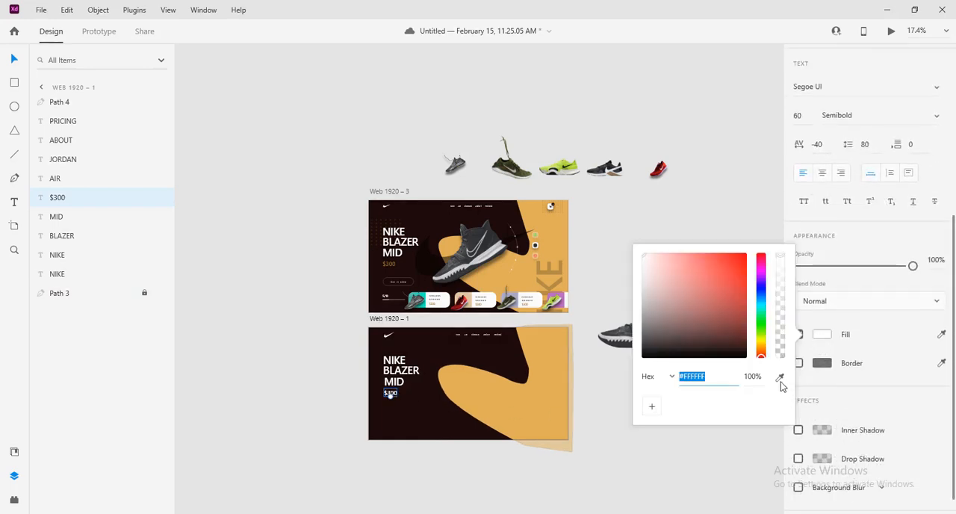
{"action": "left_click", "coordinate": [780, 376]}
{"action": "left_click", "coordinate": [544, 406]}
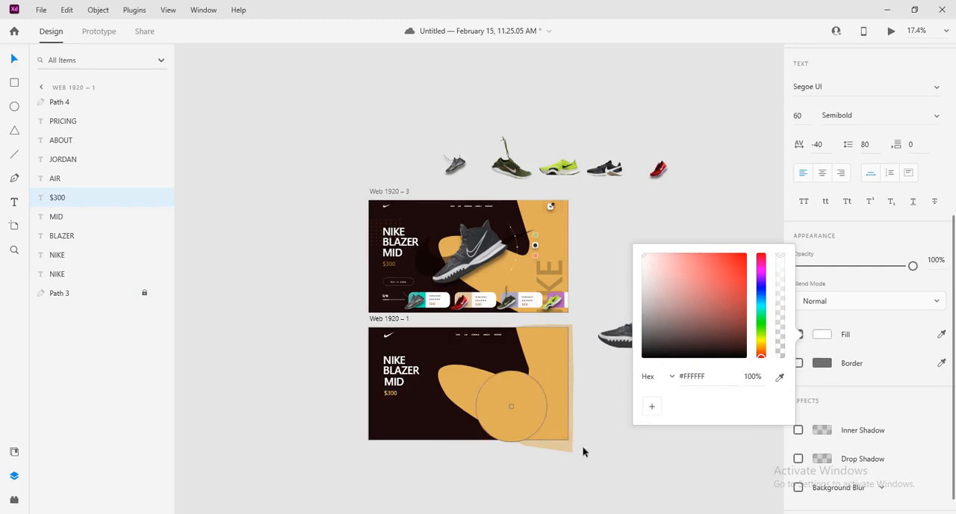
{"action": "left_click", "coordinate": [635, 486]}
Nudge the MID headline line left to X 147
{"action": "scroll", "coordinate": [682, 438], "scroll_direction": "up", "scroll_amount": 3}
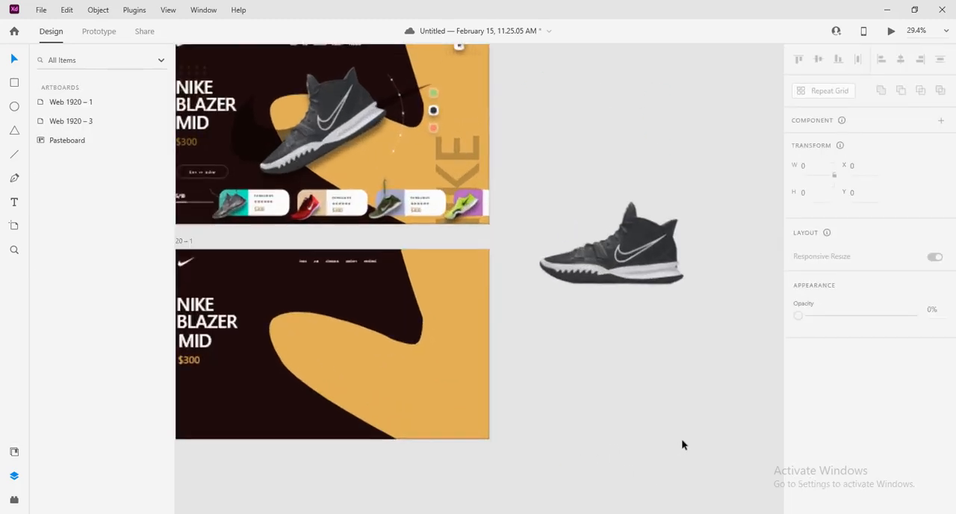
{"action": "left_click_drag", "start_coordinate": [371, 351], "coordinate": [548, 380]}
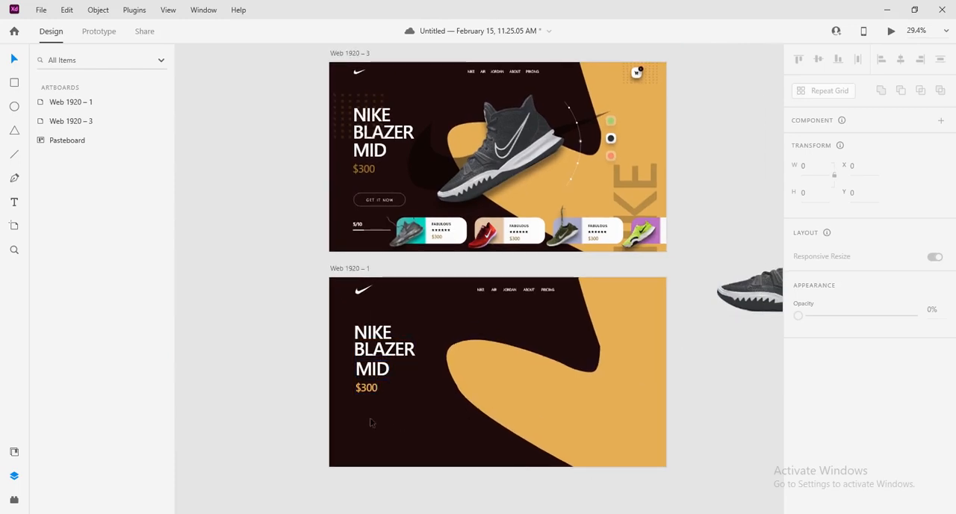
{"action": "left_click", "coordinate": [392, 375]}
{"action": "key", "text": "Left"}
{"action": "key", "text": "Left"}
{"action": "key", "text": "Left"}
{"action": "key", "text": "Left"}
{"action": "key", "text": "Left"}
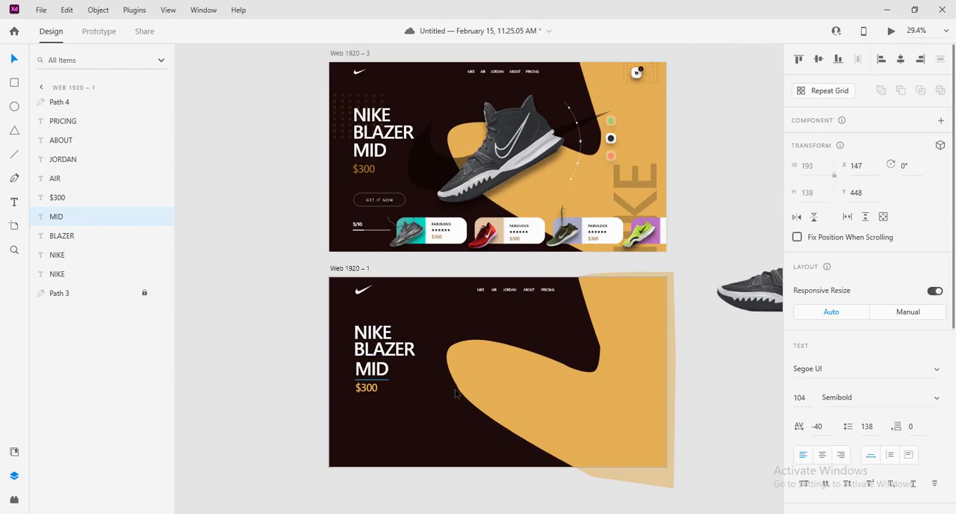
Nudge the BLAZER headline line down to Y 341 to even out the line spacing
{"action": "left_click", "coordinate": [381, 346]}
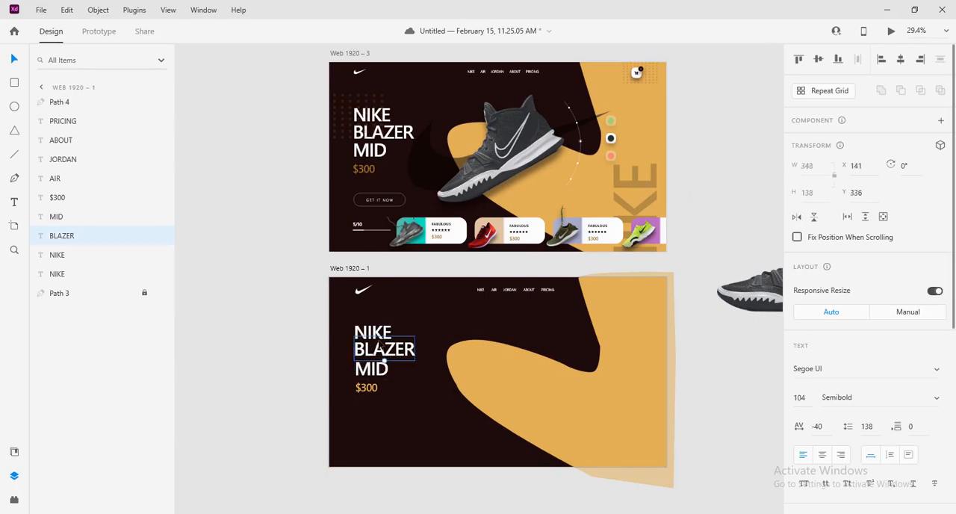
{"action": "key", "text": "Down"}
{"action": "key", "text": "Down"}
{"action": "key", "text": "Down"}
{"action": "key", "text": "Down"}
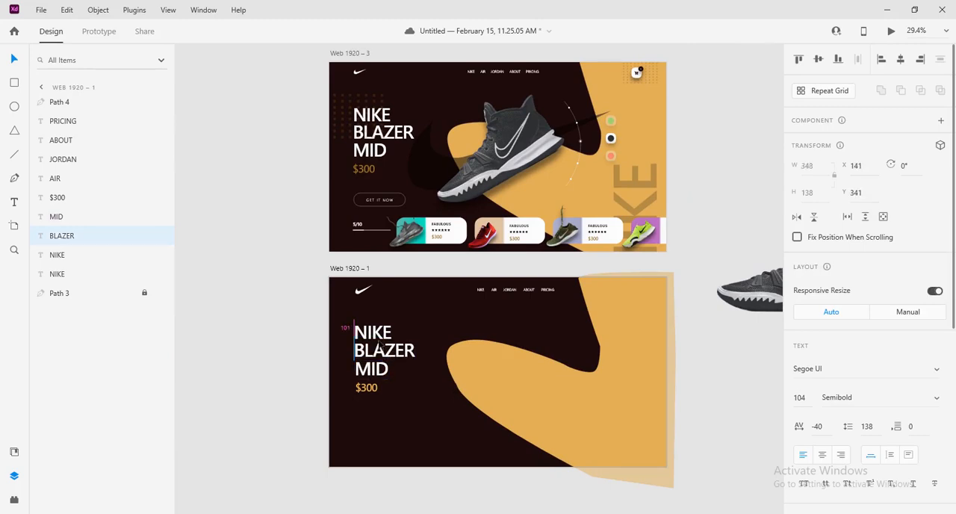
Nudge the MID headline line up and left to X 142, Y 442
{"action": "left_click", "coordinate": [314, 318]}
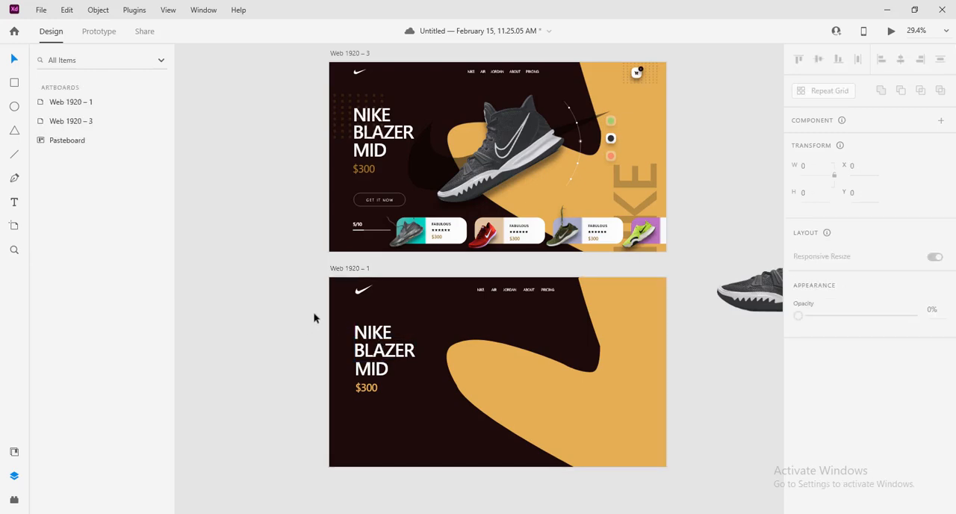
{"action": "left_click", "coordinate": [371, 368]}
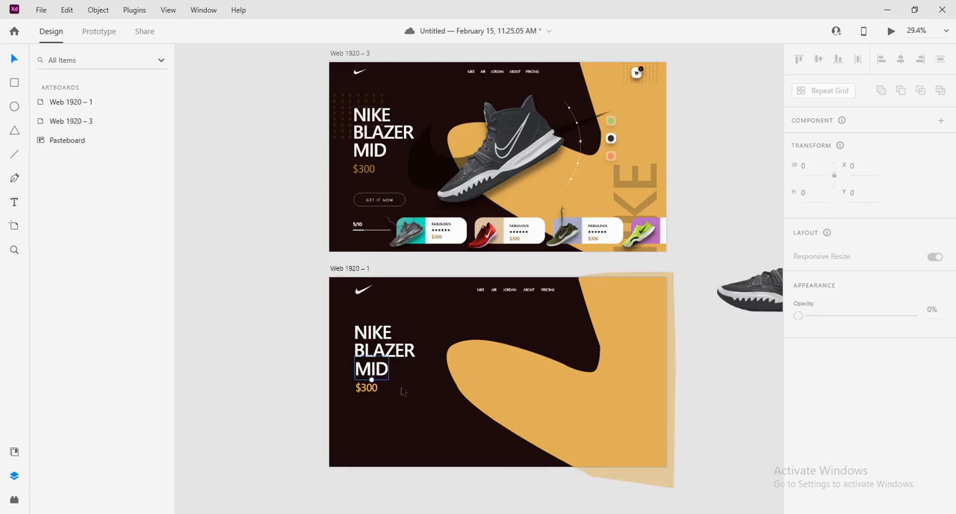
{"action": "key", "text": "Up"}
{"action": "key", "text": "Up"}
{"action": "key", "text": "Up"}
{"action": "key", "text": "Up"}
{"action": "key", "text": "Up"}
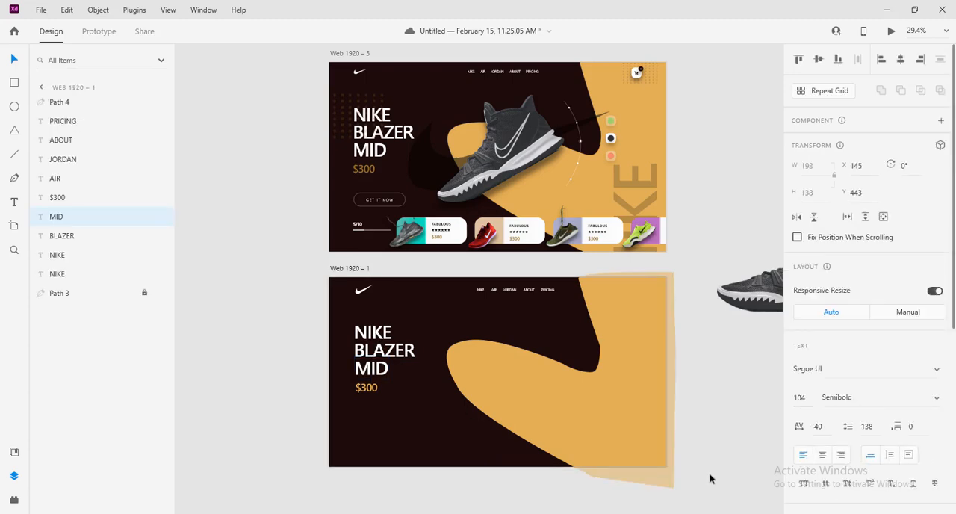
{"action": "key", "text": "Left"}
{"action": "key", "text": "Left"}
{"action": "key", "text": "Left"}
{"action": "key", "text": "Left"}
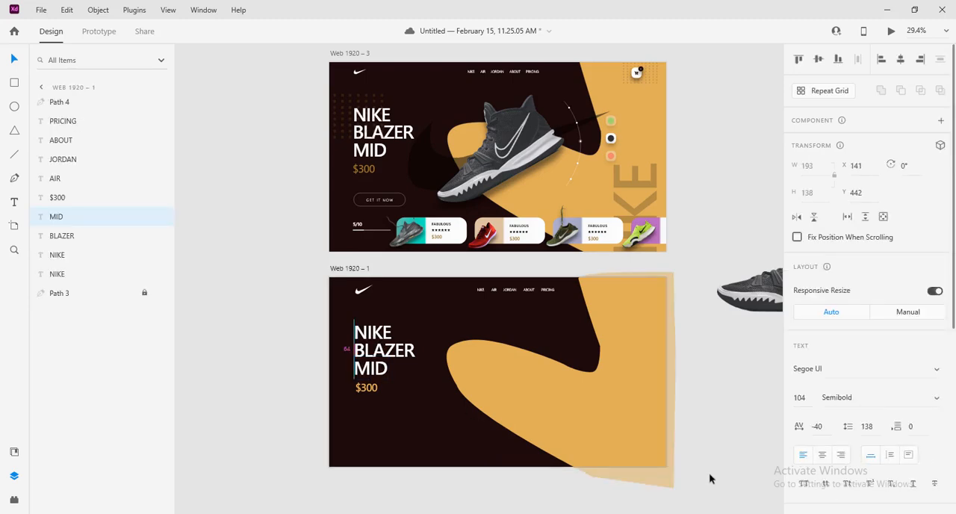
{"action": "key", "text": "Right"}
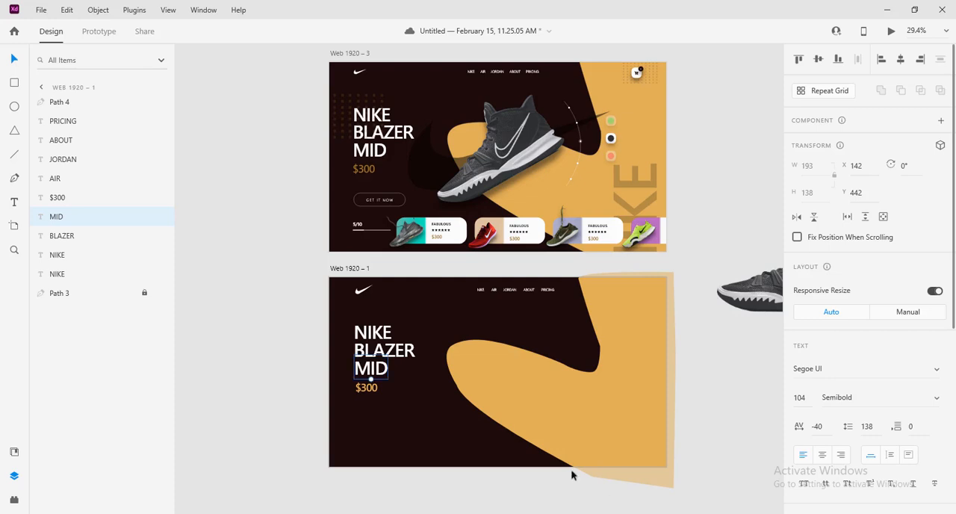
{"action": "left_click", "coordinate": [309, 369]}
Move the large black shoe image from the pasteboard onto the Web 1920 – 1 artboard, at about X 448, Y -403
{"action": "left_click_drag", "start_coordinate": [566, 348], "coordinate": [473, 398]}
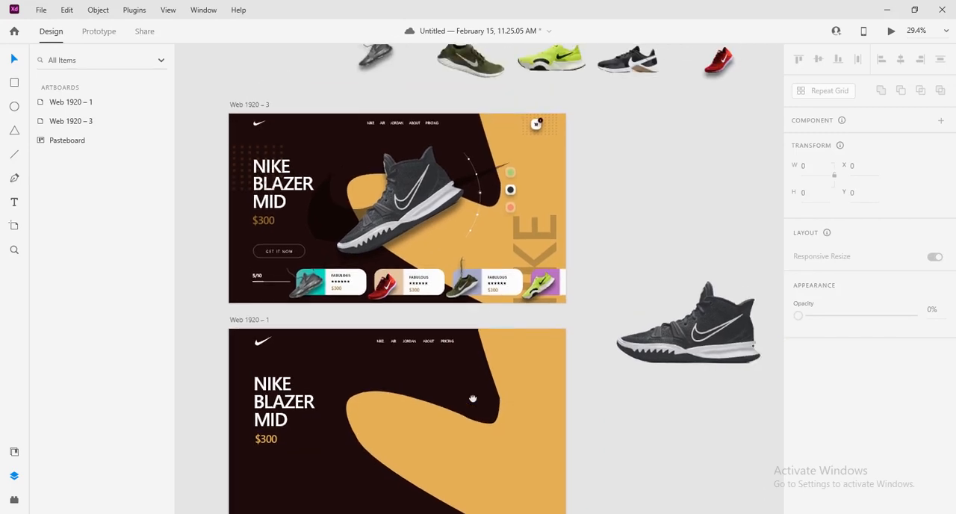
{"action": "scroll", "coordinate": [584, 413], "scroll_direction": "down", "scroll_amount": 2}
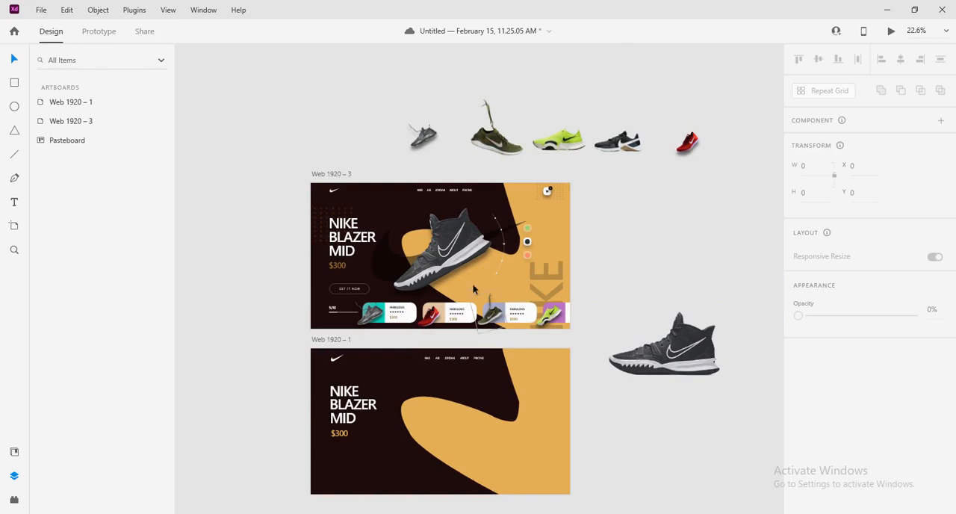
{"action": "left_click", "coordinate": [655, 362]}
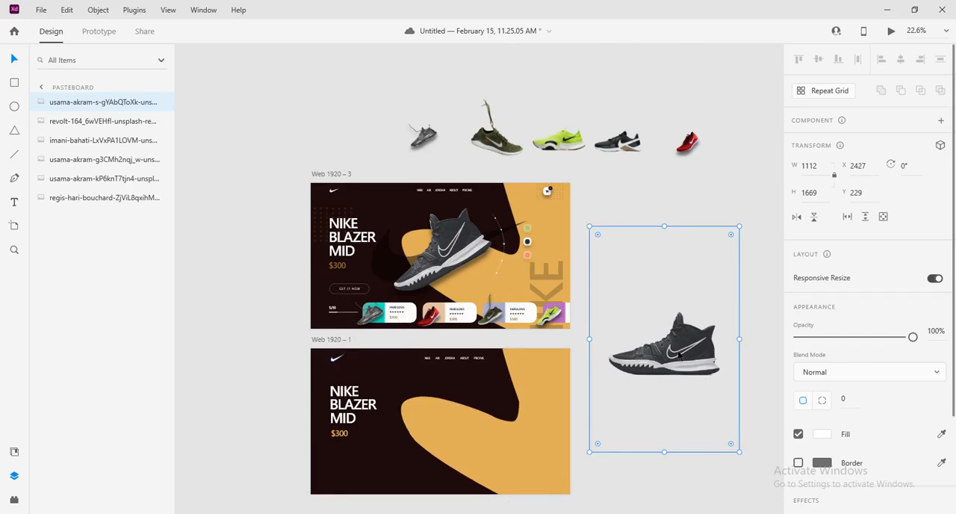
{"action": "left_click_drag", "start_coordinate": [670, 438], "coordinate": [635, 386]}
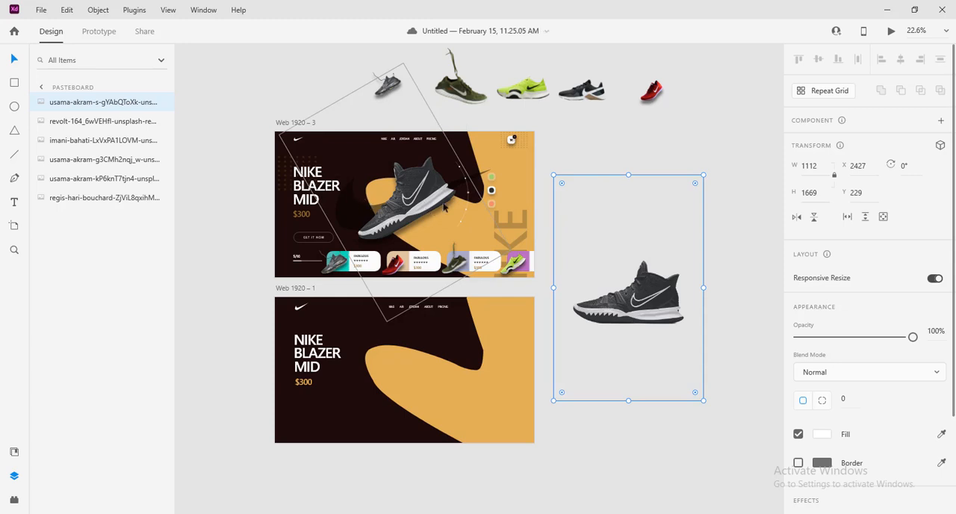
{"action": "left_click_drag", "start_coordinate": [643, 296], "coordinate": [454, 373]}
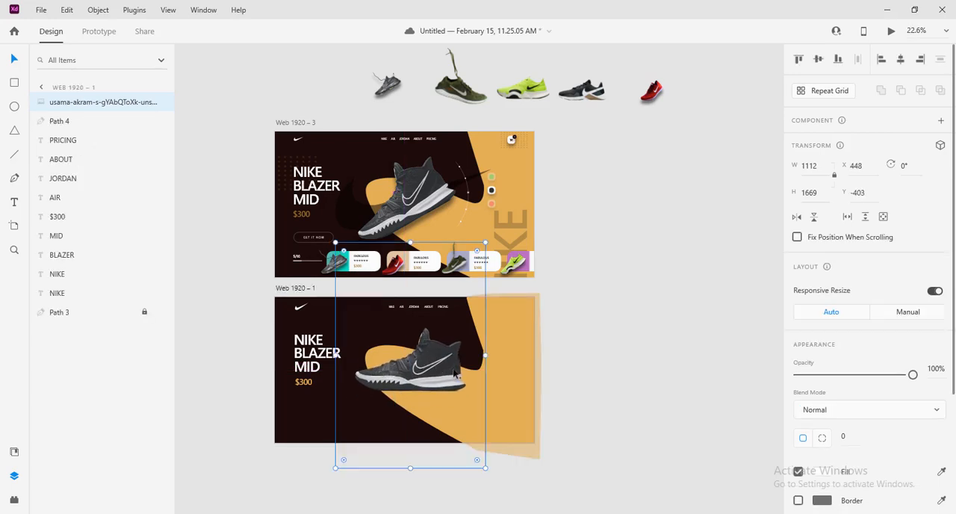
Rotate the shoe image to -30° like the reference shoe and move it to about X -56, Y -559
{"action": "left_click", "coordinate": [396, 203]}
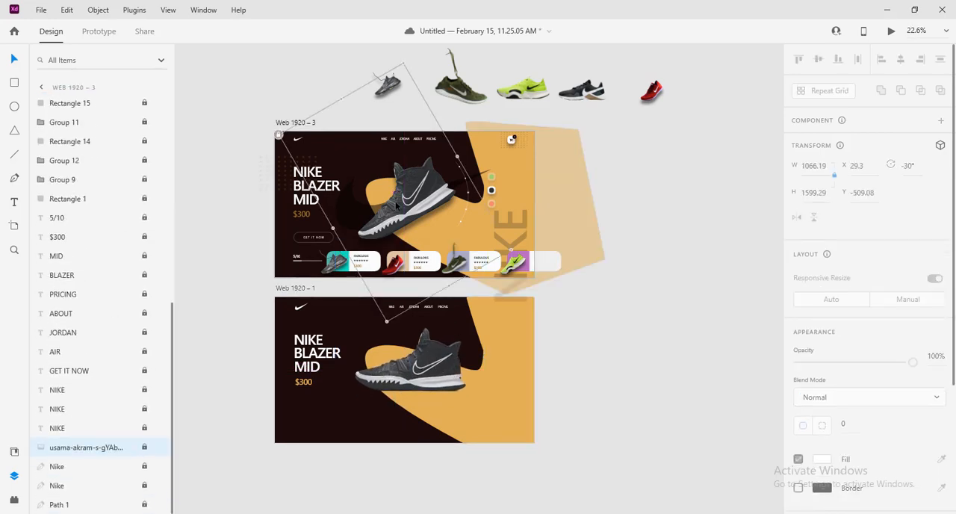
{"action": "left_click", "coordinate": [452, 388]}
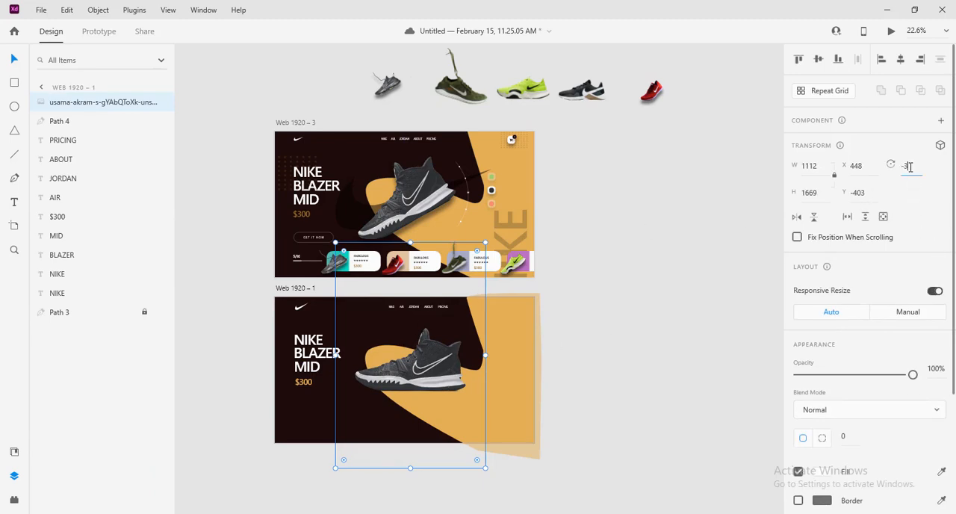
{"action": "left_click", "coordinate": [910, 166]}
{"action": "type", "text": "-30"}
{"action": "key", "text": "Return"}
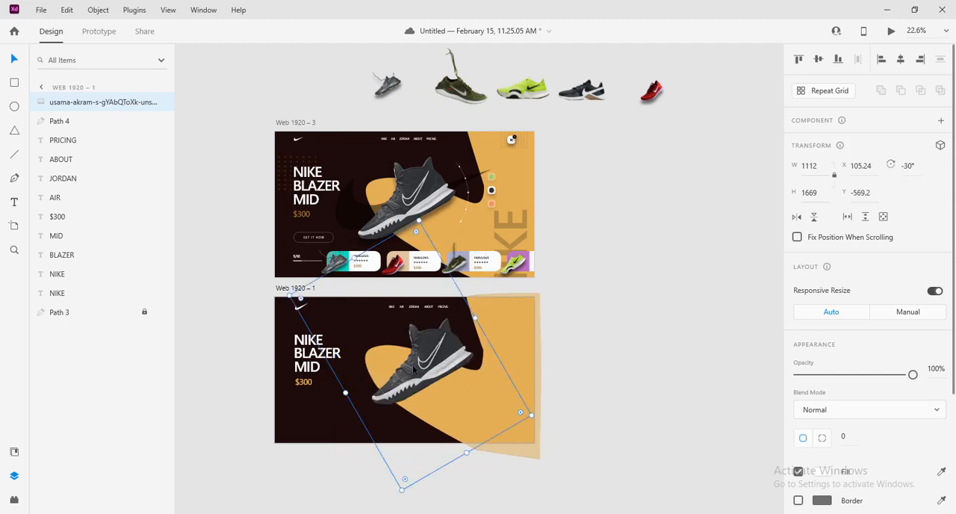
{"action": "mouse_move", "coordinate": [413, 370]}
{"action": "left_mouse_down"}
{"action": "mouse_move", "coordinate": [394, 373]}
{"action": "mouse_move", "coordinate": [401, 368]}
{"action": "left_mouse_up"}
Add a black #000000 drop shadow at 50% opacity to the shoe image, following the reference shoe's effects
{"action": "scroll", "coordinate": [896, 447], "scroll_direction": "down", "scroll_amount": 4}
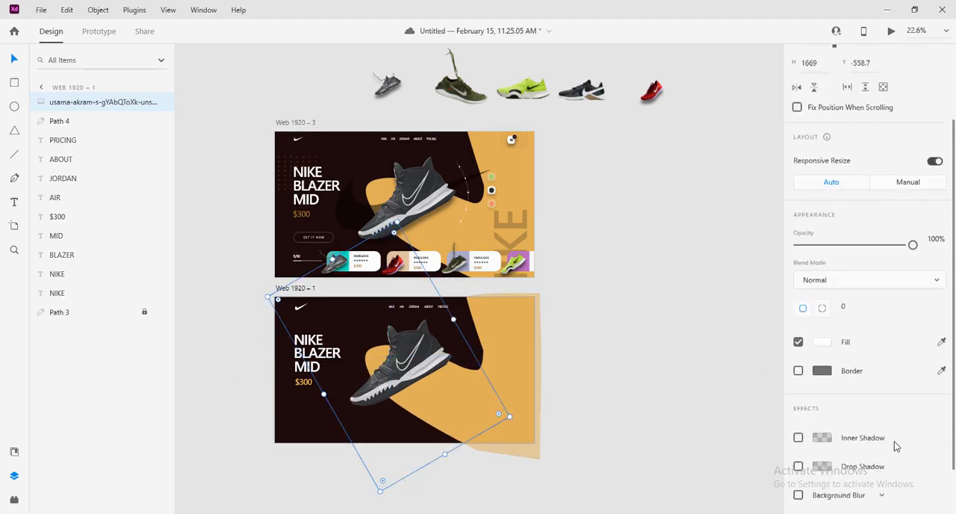
{"action": "left_click", "coordinate": [421, 203]}
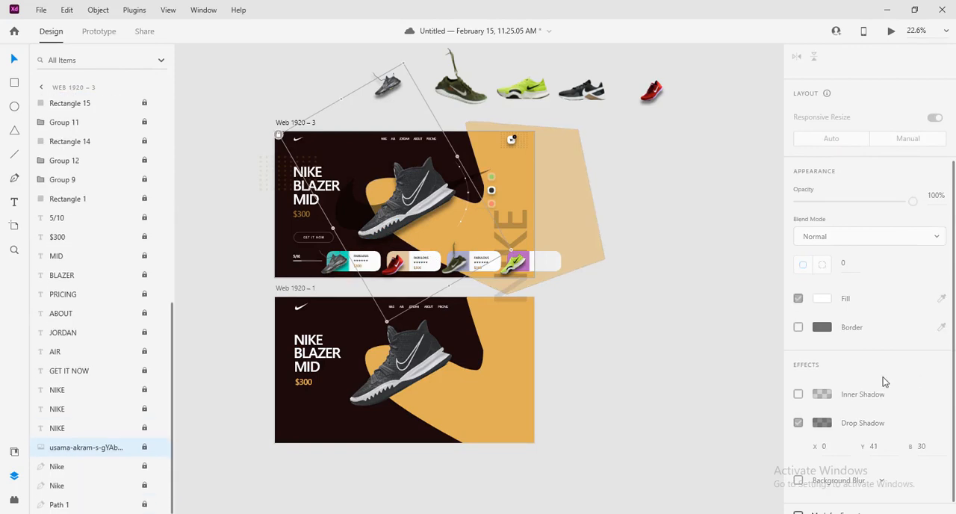
{"action": "scroll", "coordinate": [881, 385], "scroll_direction": "down", "scroll_amount": 1}
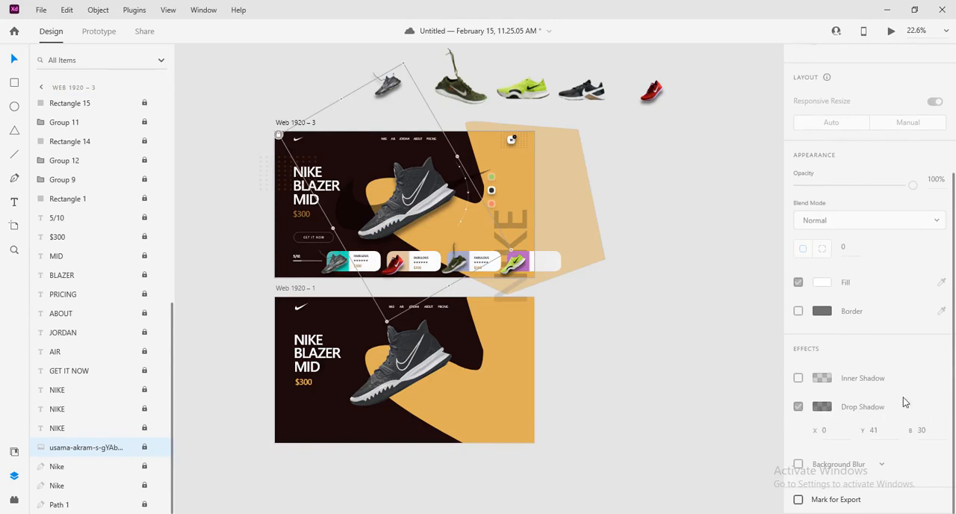
{"action": "left_click", "coordinate": [422, 363]}
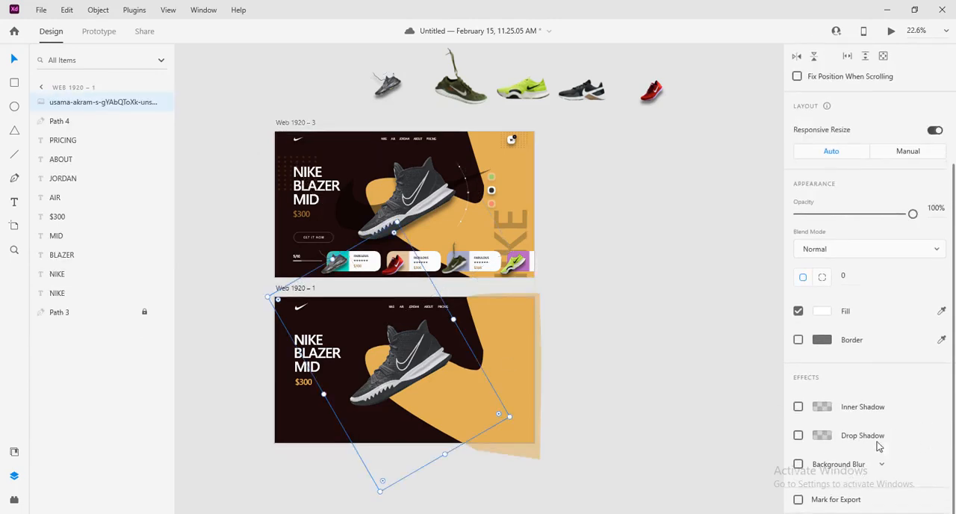
{"action": "left_click", "coordinate": [800, 437]}
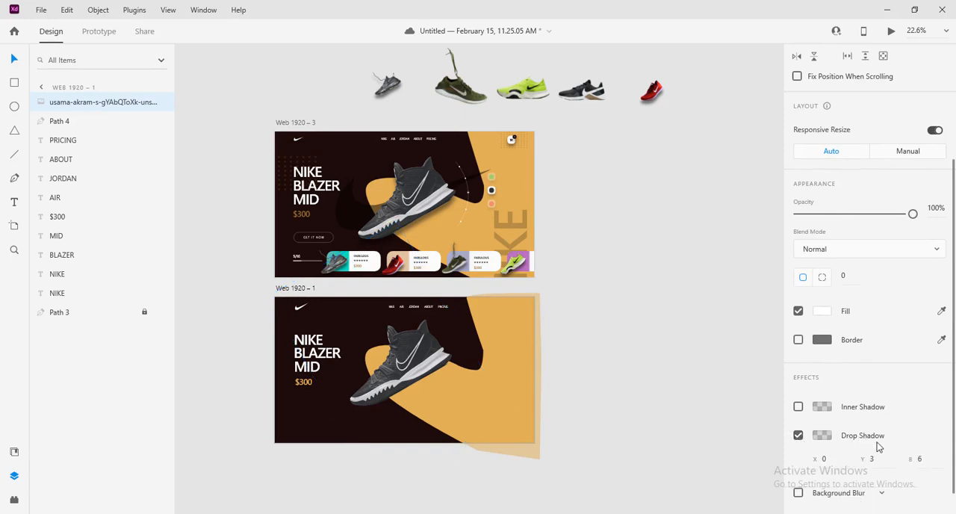
{"action": "left_click", "coordinate": [821, 436]}
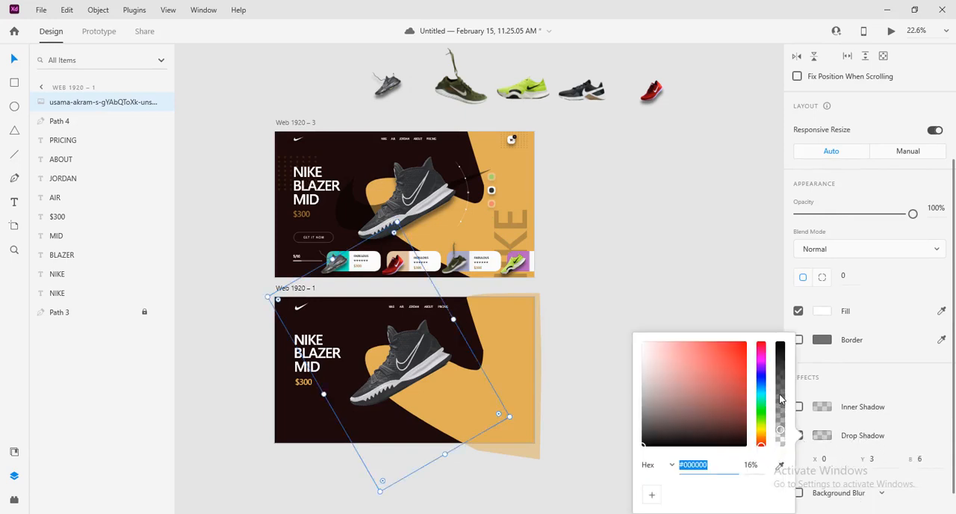
{"action": "double_click", "coordinate": [753, 466]}
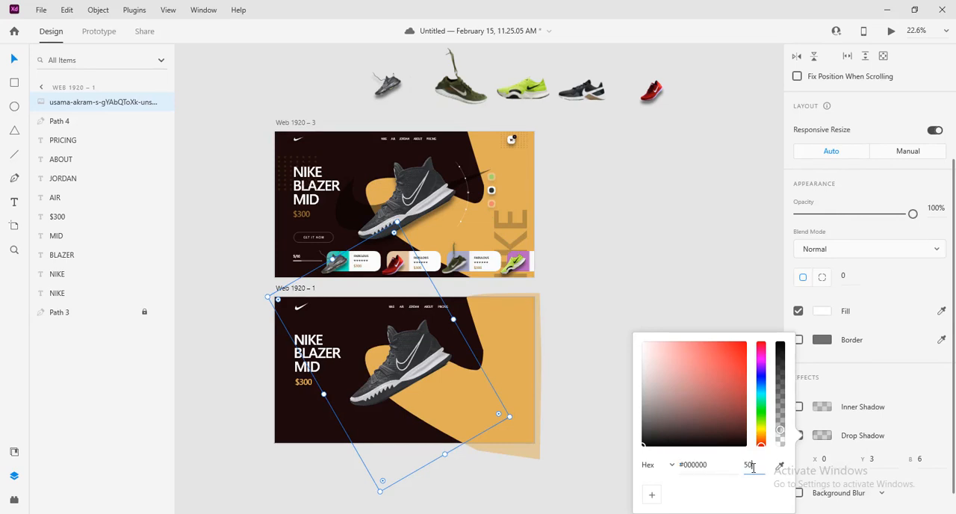
{"action": "key", "text": "Return"}
Match the reference by setting the shoe's drop shadow to Y offset 41 and blur 30
{"action": "left_click", "coordinate": [874, 459]}
{"action": "left_click", "coordinate": [404, 205]}
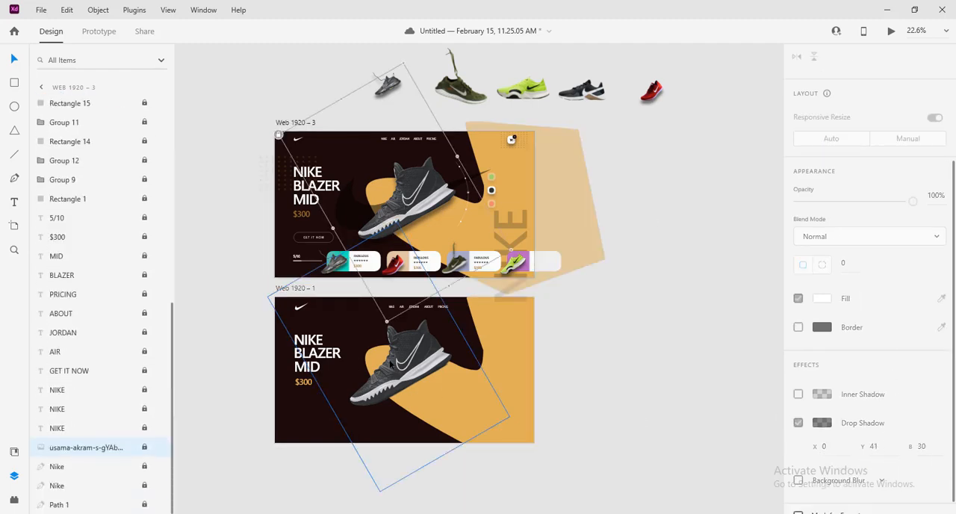
{"action": "left_click", "coordinate": [404, 364]}
{"action": "left_click", "coordinate": [874, 459]}
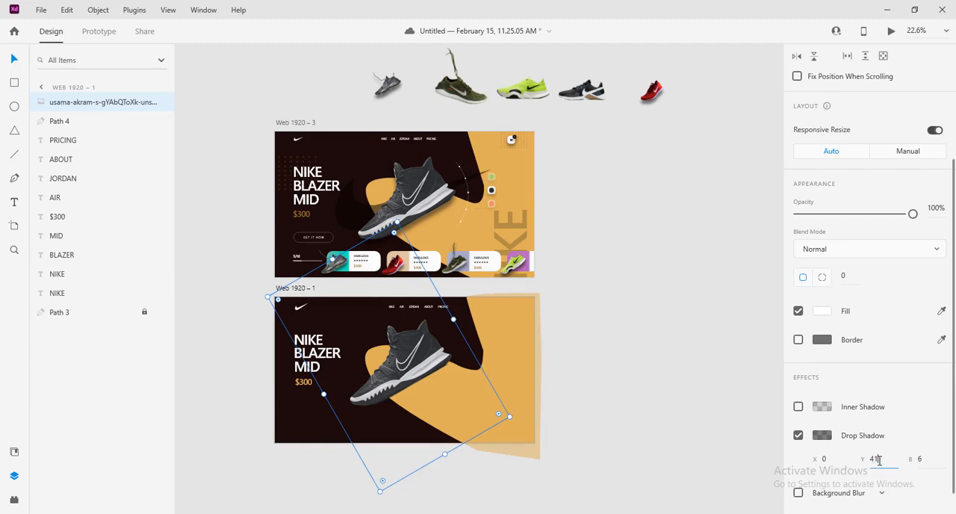
{"action": "left_click", "coordinate": [922, 458]}
{"action": "type", "text": "30"}
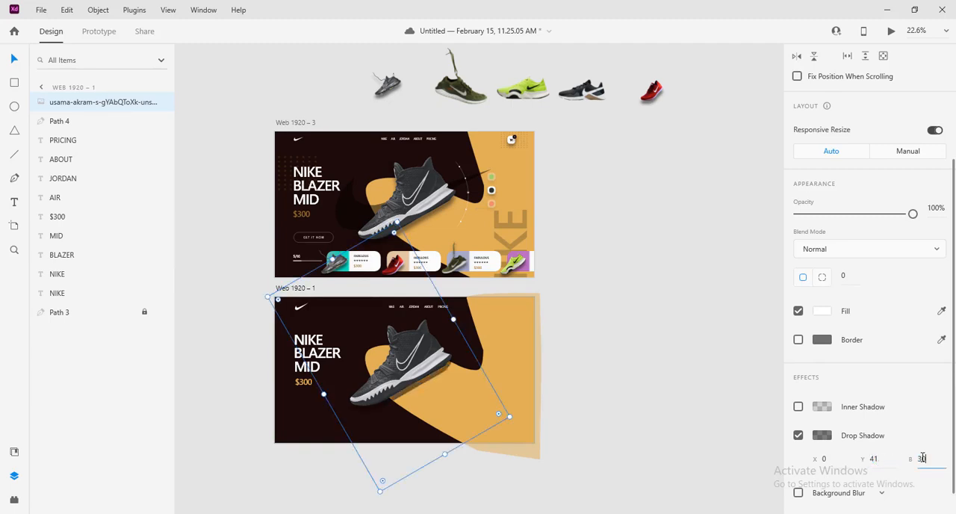
{"action": "key", "text": "Return"}
{"action": "left_click", "coordinate": [694, 387]}
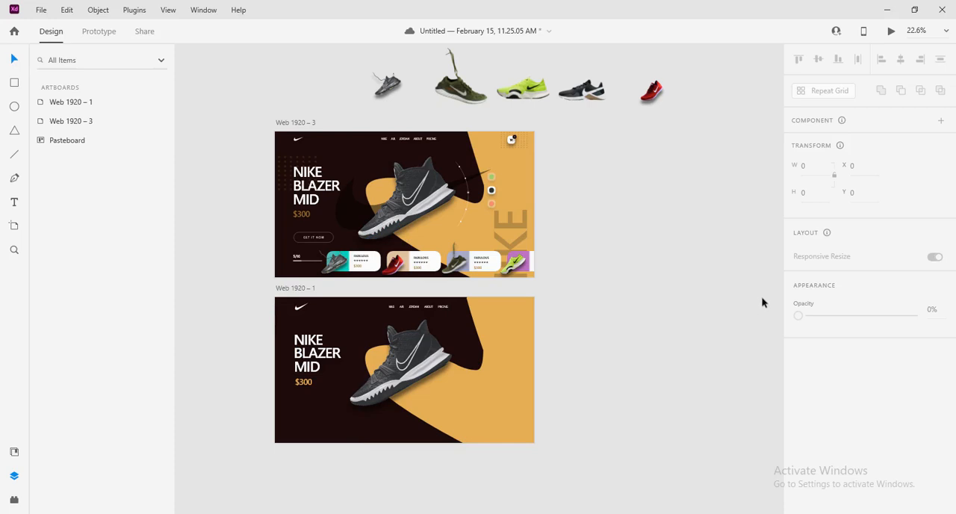
Lock the rotated shoe image on the new artboard
{"action": "left_click", "coordinate": [417, 375]}
{"action": "right_click", "coordinate": [417, 375]}
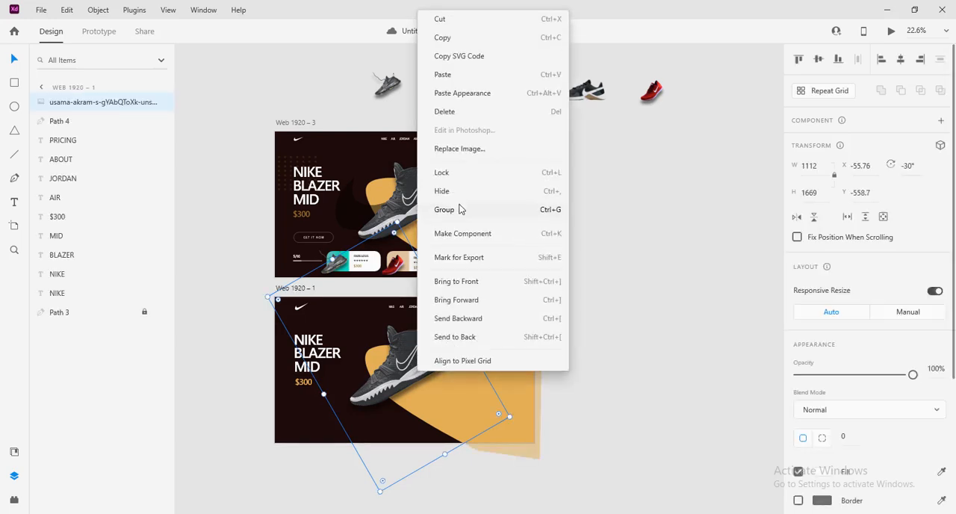
{"action": "left_click", "coordinate": [451, 180]}
{"action": "left_click", "coordinate": [640, 339]}
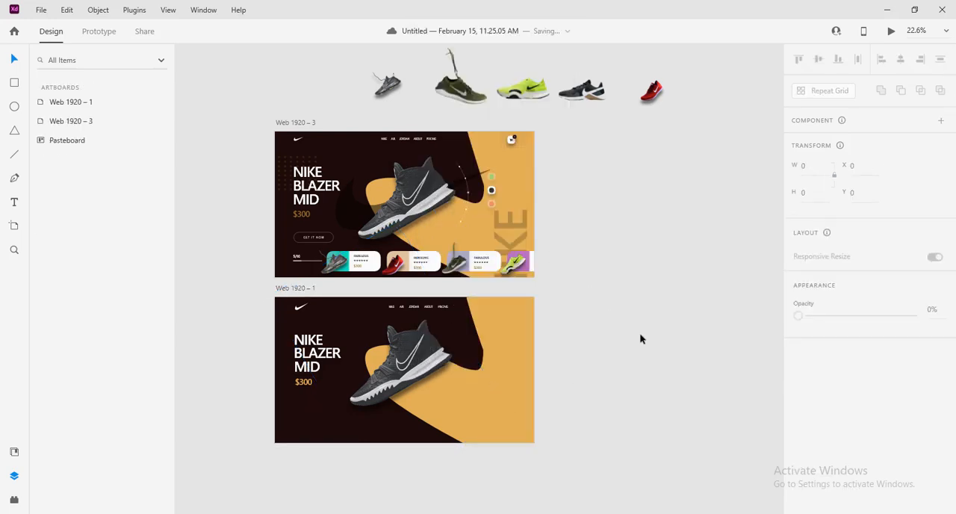
Duplicate the white Nike swoosh logo, Path 4, on the new artboard
{"action": "left_click", "coordinate": [297, 314]}
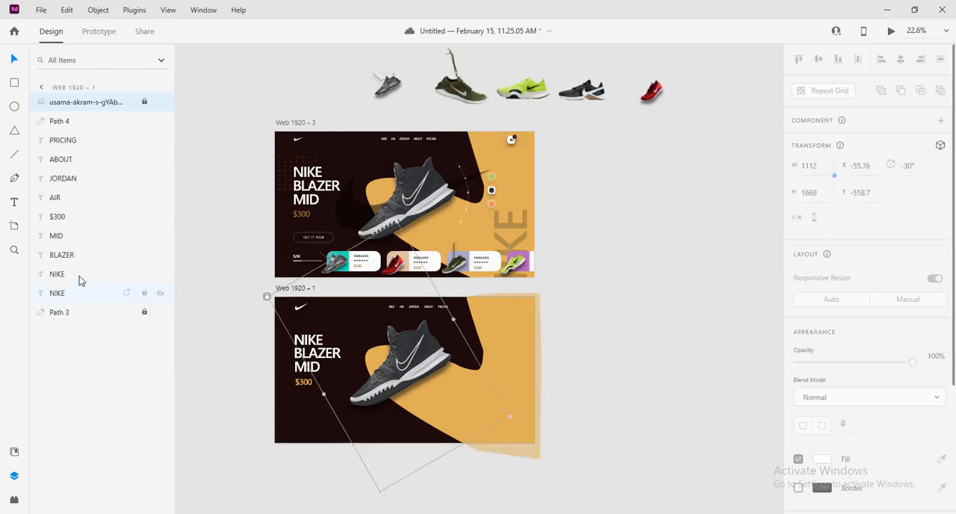
{"action": "left_click", "coordinate": [76, 310]}
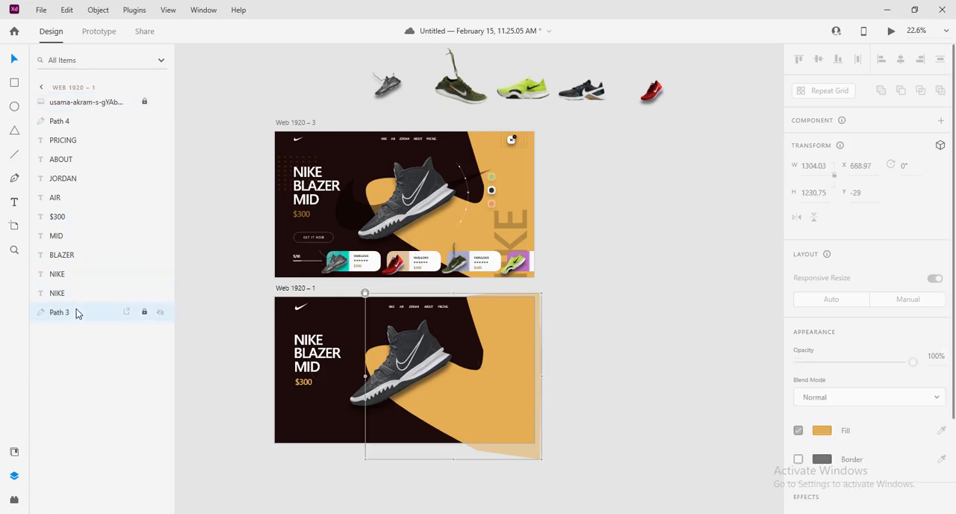
{"action": "left_click", "coordinate": [52, 127]}
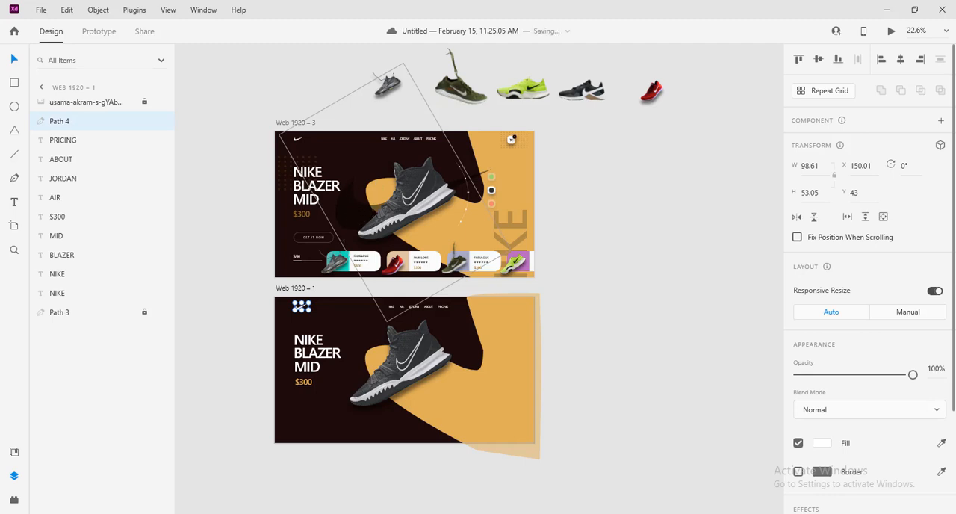
{"action": "right_click", "coordinate": [67, 124]}
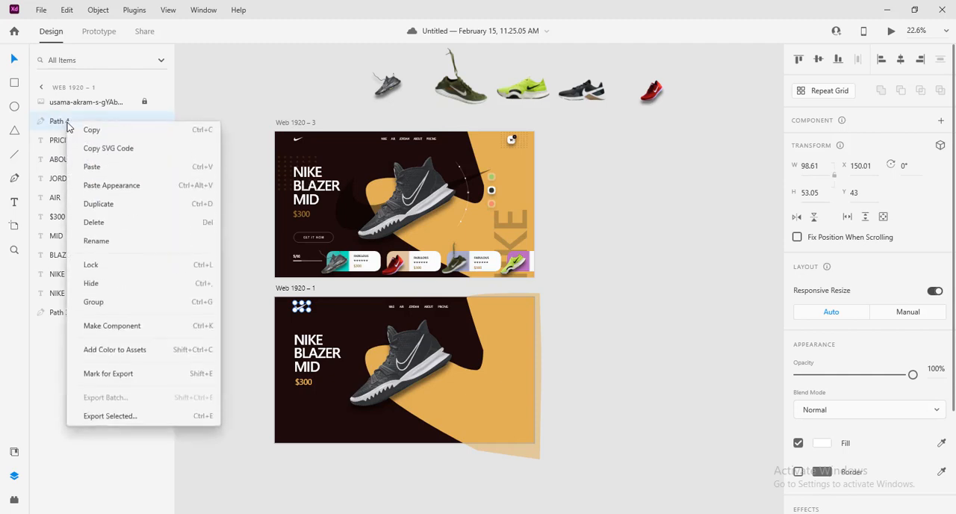
{"action": "left_click", "coordinate": [101, 205]}
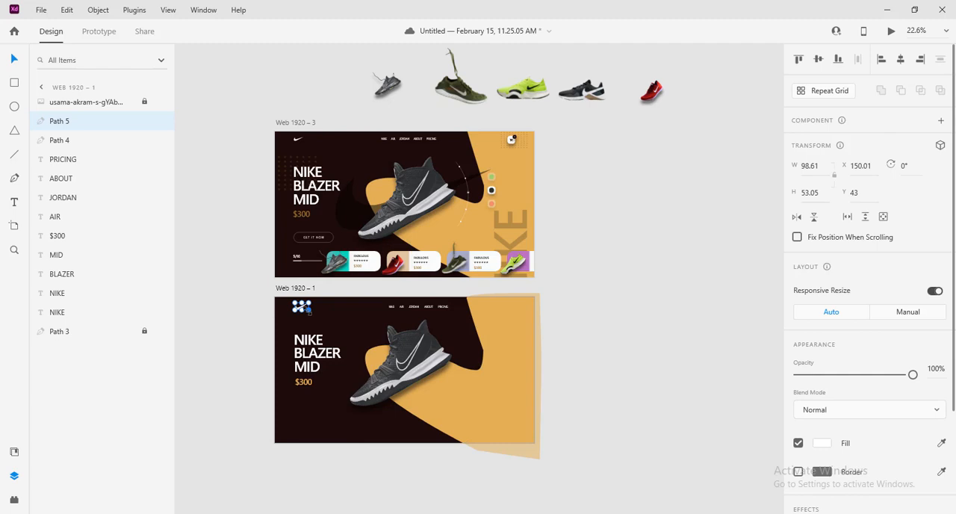
Enlarge the duplicated swoosh to about 1158 × 623 and place it behind the shoe at X 489, Y 97.5
{"action": "left_click_drag", "start_coordinate": [309, 312], "coordinate": [586, 421]}
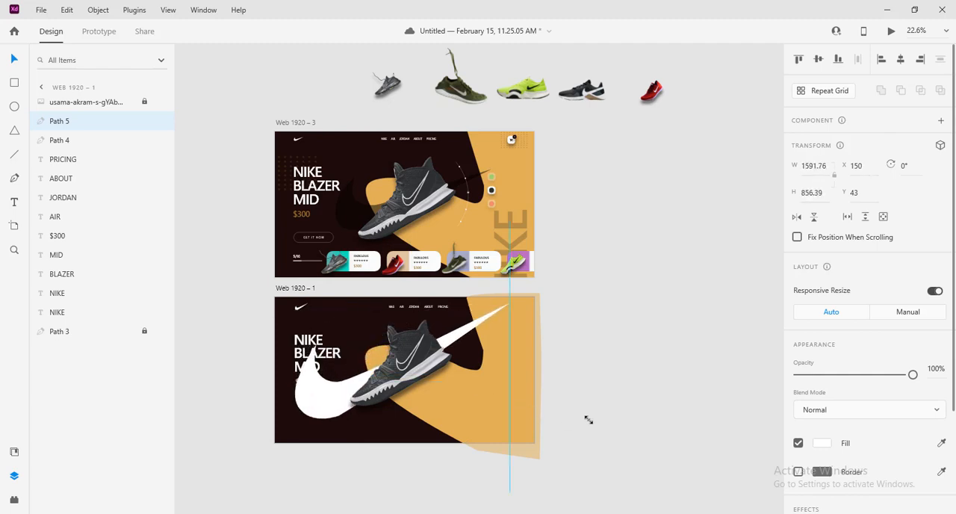
{"action": "left_click_drag", "start_coordinate": [589, 420], "coordinate": [562, 386]}
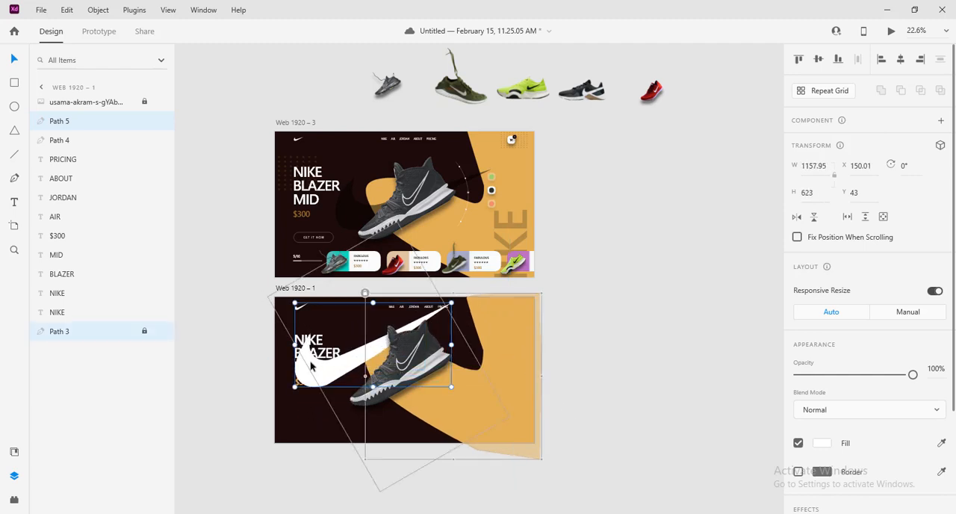
{"action": "left_click_drag", "start_coordinate": [303, 378], "coordinate": [348, 389]}
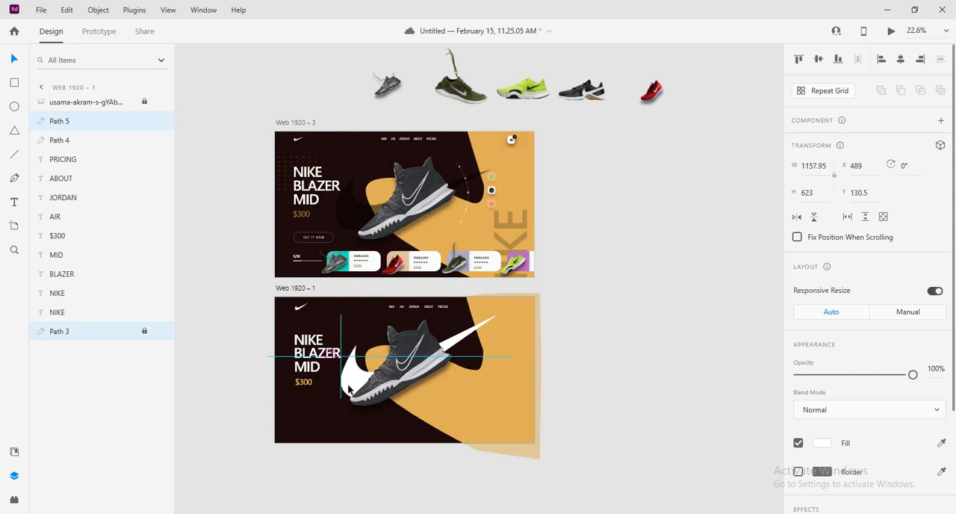
{"action": "left_click_drag", "start_coordinate": [348, 389], "coordinate": [345, 389]}
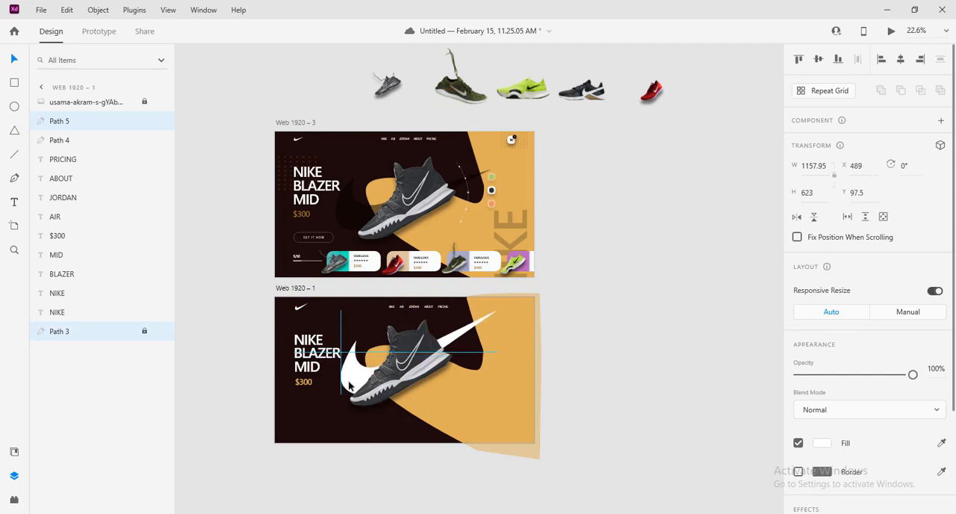
Rotate the large white swoosh behind the shoe to 12° and keep only that swoosh selected
{"action": "left_click_drag", "start_coordinate": [501, 309], "coordinate": [506, 306]}
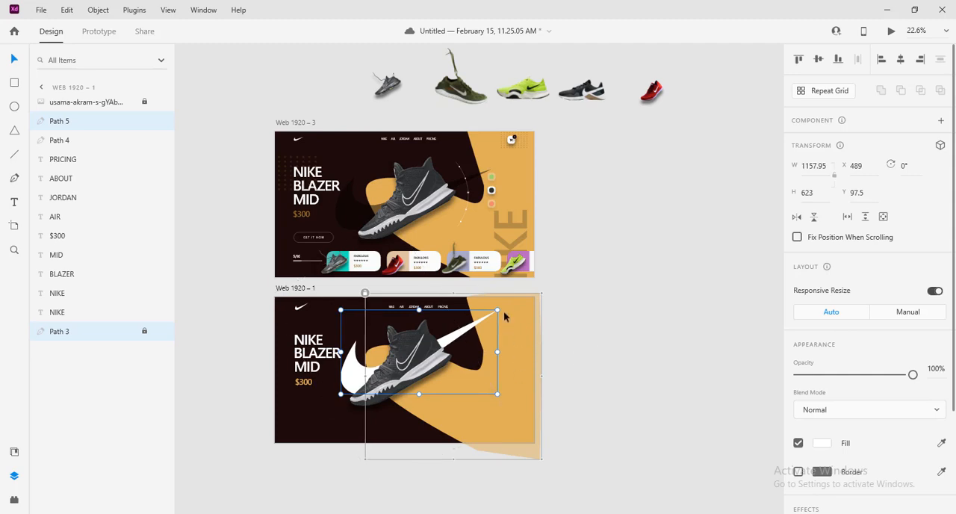
{"action": "left_click_drag", "start_coordinate": [501, 308], "coordinate": [511, 324]}
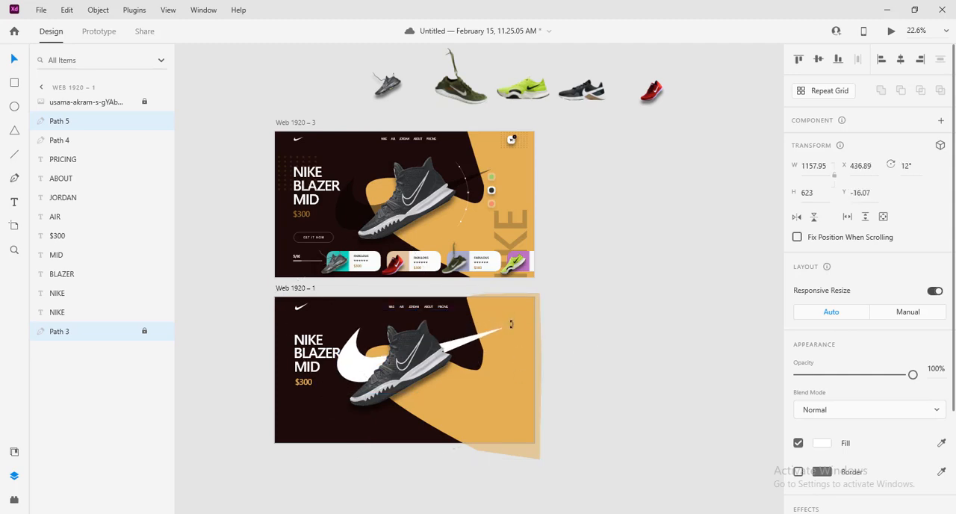
{"action": "left_click", "coordinate": [350, 374]}
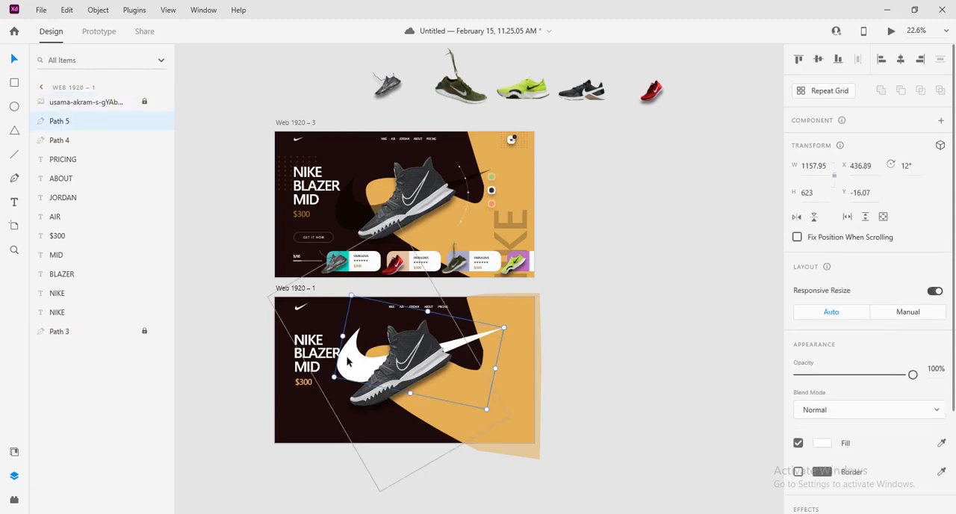
Nudge the rotated swoosh vertically behind the shoe to Y 53.93
{"action": "key", "text": "shift+Down"}
{"action": "key", "text": "shift+Down"}
{"action": "key", "text": "shift+Down"}
{"action": "key", "text": "shift+Down"}
{"action": "key", "text": "shift+Down"}
{"action": "key", "text": "shift+Down"}
{"action": "key", "text": "shift+Down"}
{"action": "key", "text": "shift+Down"}
{"action": "key", "text": "shift+Down"}
{"action": "key", "text": "shift+Down"}
{"action": "key", "text": "shift+Down"}
{"action": "key", "text": "shift+Down"}
{"action": "key", "text": "shift+Down"}
{"action": "key", "text": "shift+Down"}
{"action": "key", "text": "shift+Down"}
{"action": "key", "text": "shift+Down"}
{"action": "key", "text": "shift+Down"}
{"action": "key", "text": "shift+Down"}
{"action": "key", "text": "shift+Down"}
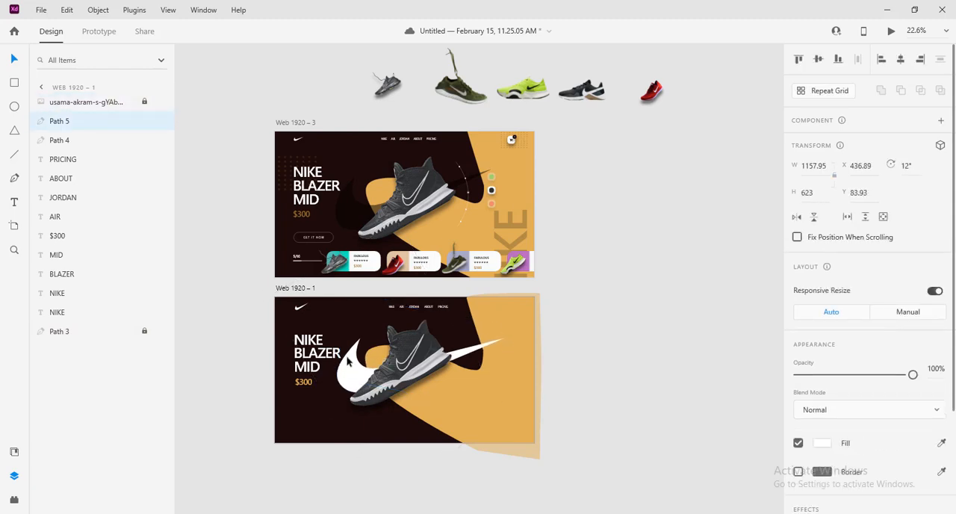
{"action": "key", "text": "shift+Up"}
{"action": "key", "text": "shift+Up"}
{"action": "key", "text": "shift+Up"}
{"action": "key", "text": "shift+Up"}
{"action": "key", "text": "shift+Up"}
{"action": "key", "text": "shift+Up"}
{"action": "key", "text": "shift+Up"}
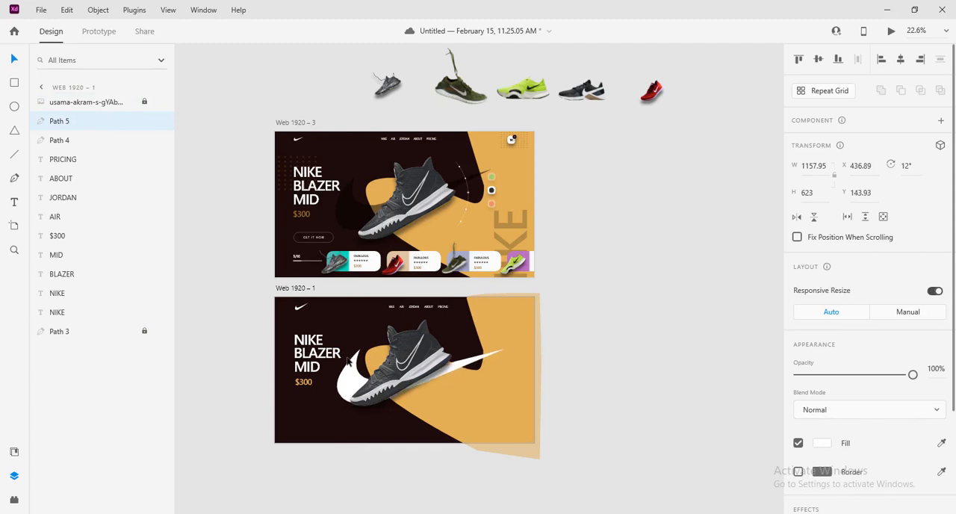
{"action": "key", "text": "shift+Up"}
{"action": "key", "text": "shift+Up"}
{"action": "key", "text": "shift+Up"}
{"action": "key", "text": "shift+Up"}
{"action": "key", "text": "shift+Up"}
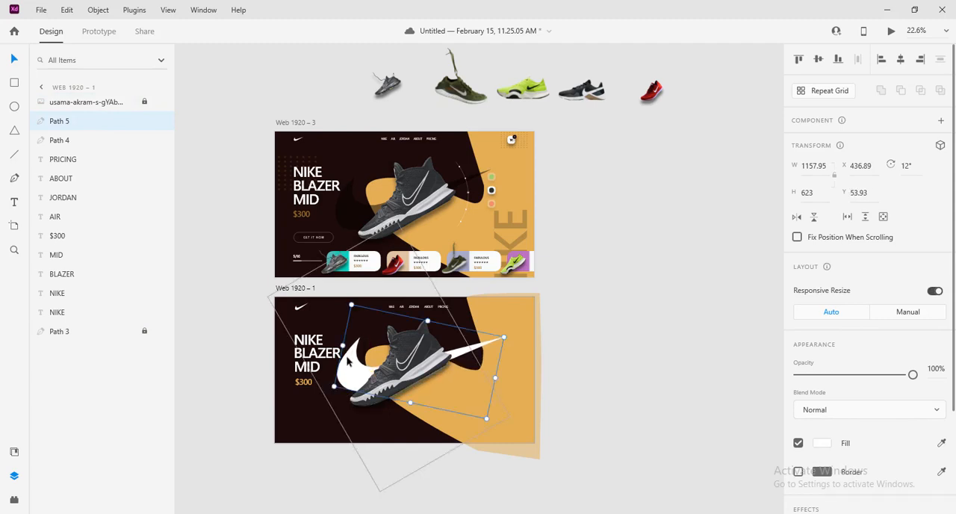
Fill the large background swoosh with black (#000000) and set its opacity to 30%
{"action": "left_click", "coordinate": [821, 443]}
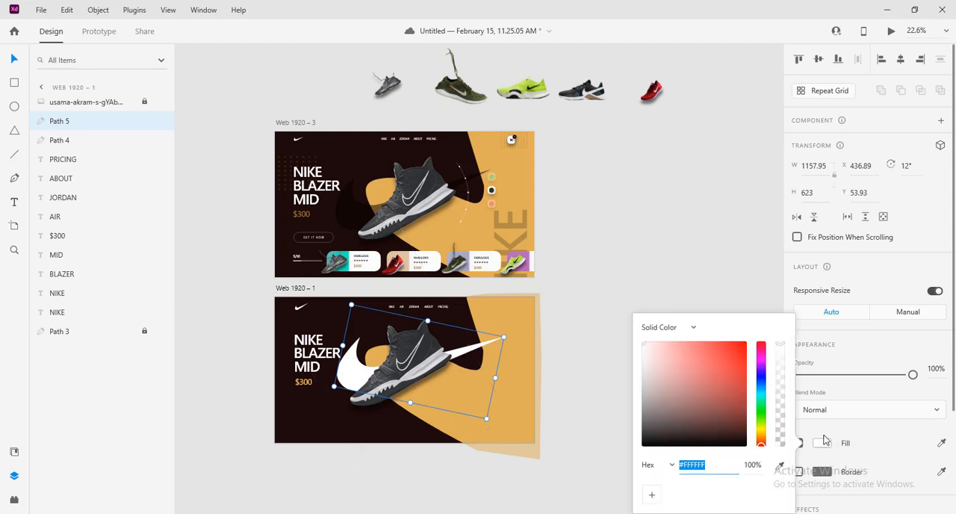
{"action": "left_click_drag", "start_coordinate": [718, 385], "coordinate": [726, 506]}
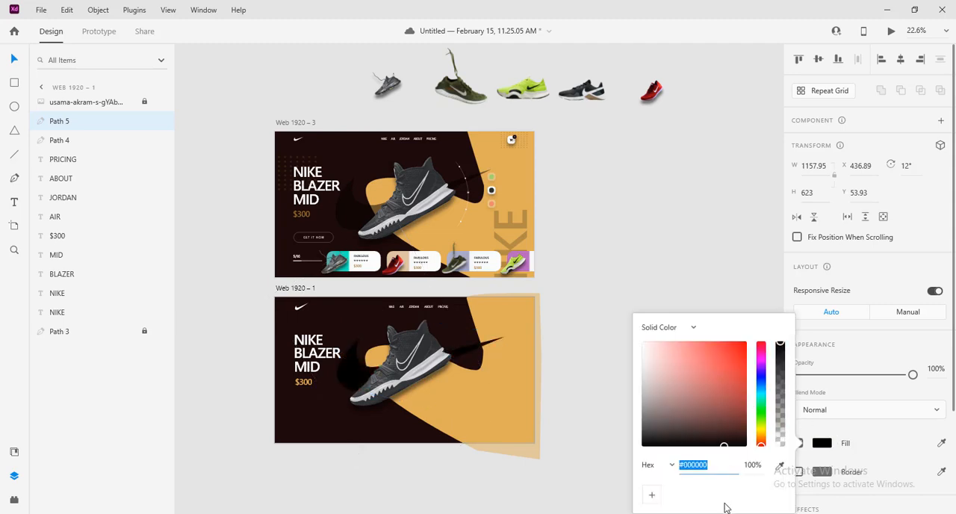
{"action": "left_click", "coordinate": [934, 367]}
{"action": "type", "text": "30"}
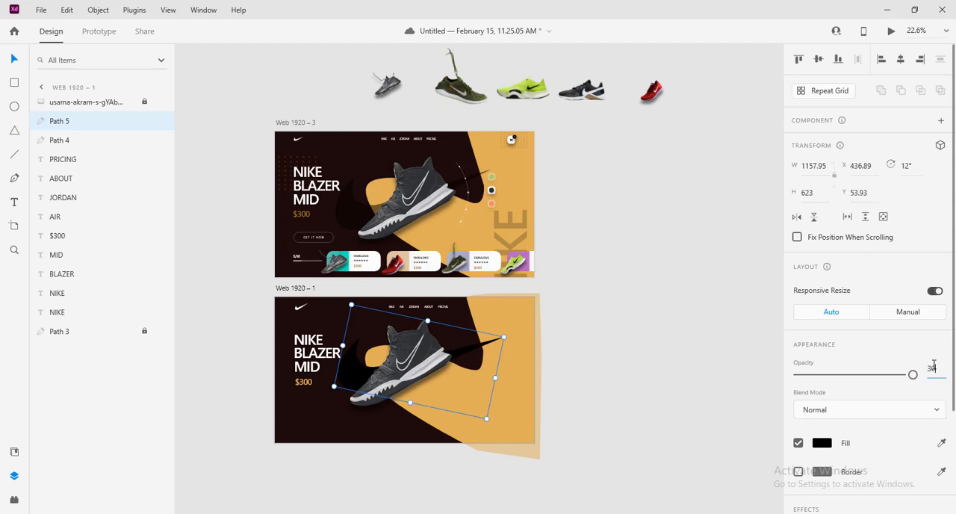
{"action": "key", "text": "Return"}
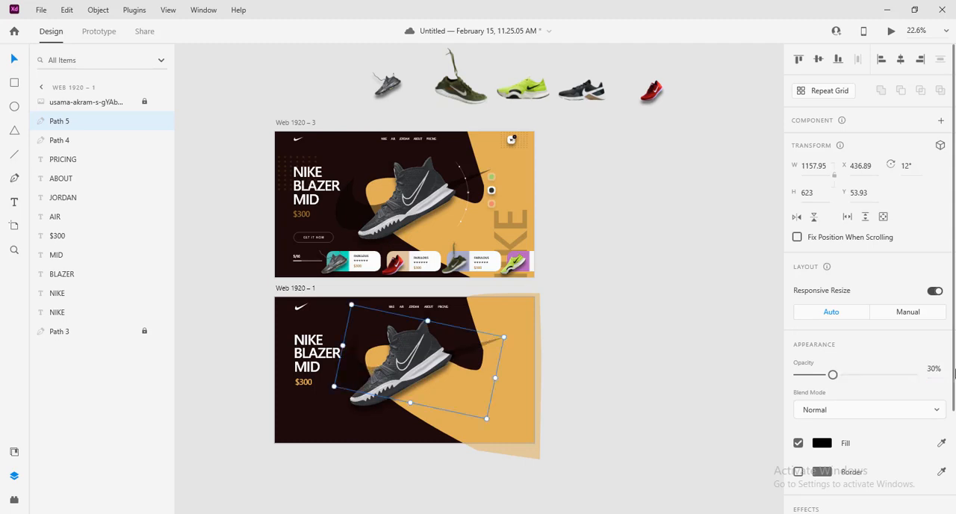
Change the black background swoosh's opacity to 40% and deselect it
{"action": "left_click", "coordinate": [931, 366]}
{"action": "type", "text": "40"}
{"action": "key", "text": "Return"}
{"action": "left_click", "coordinate": [645, 377]}
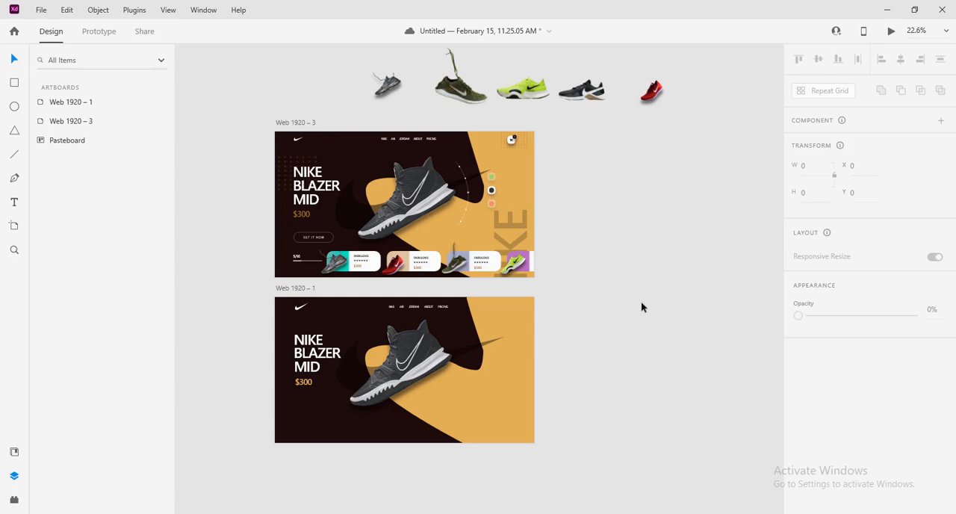
Save the document and place a copy of the $300 price text below the original at about X 141, Y 741
{"action": "key", "text": "ctrl+s"}
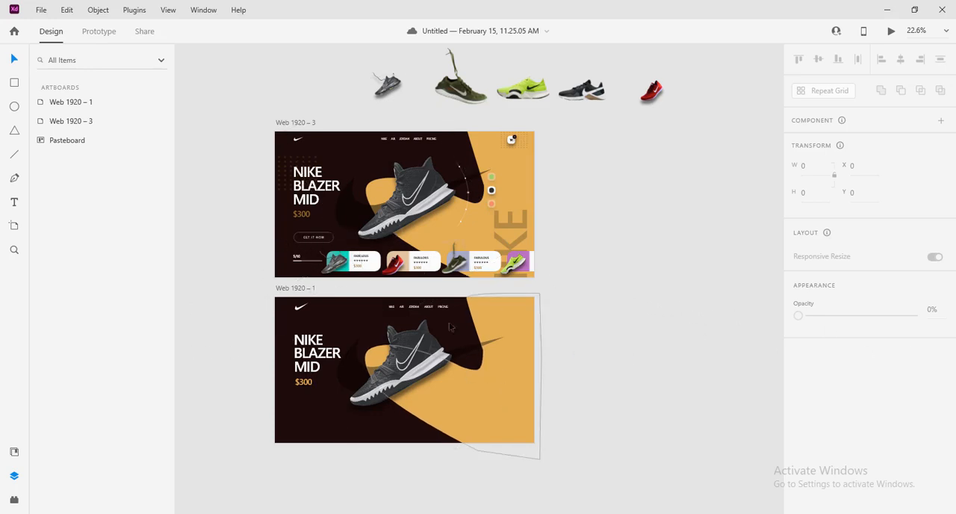
{"action": "left_click", "coordinate": [304, 384]}
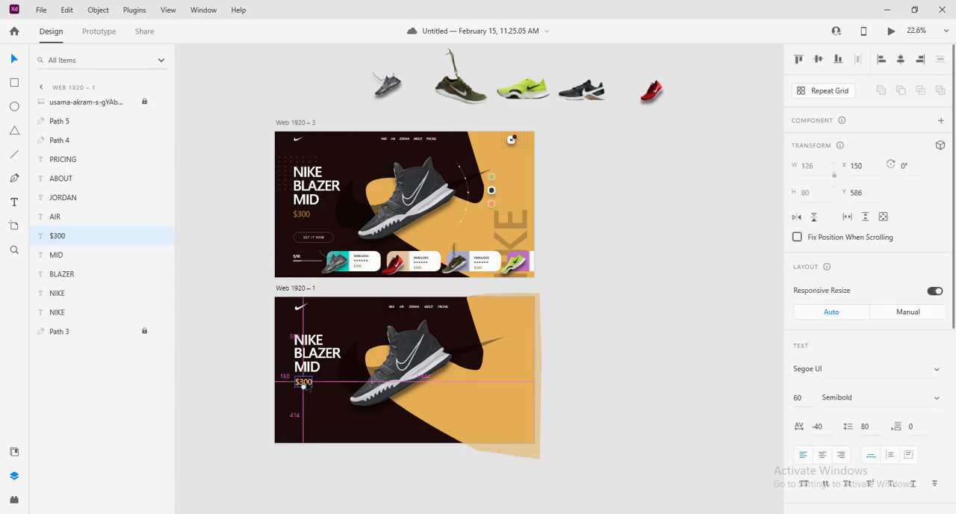
{"action": "left_click_drag", "start_coordinate": [304, 385], "coordinate": [307, 408]}
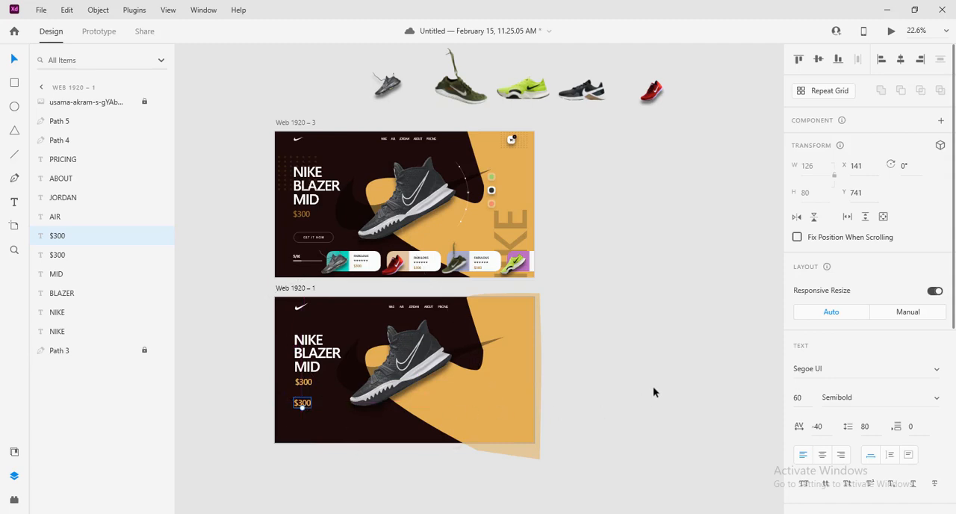
Change the copied price text to GET IT NOW and set its font weight to Light
{"action": "double_click", "coordinate": [302, 404]}
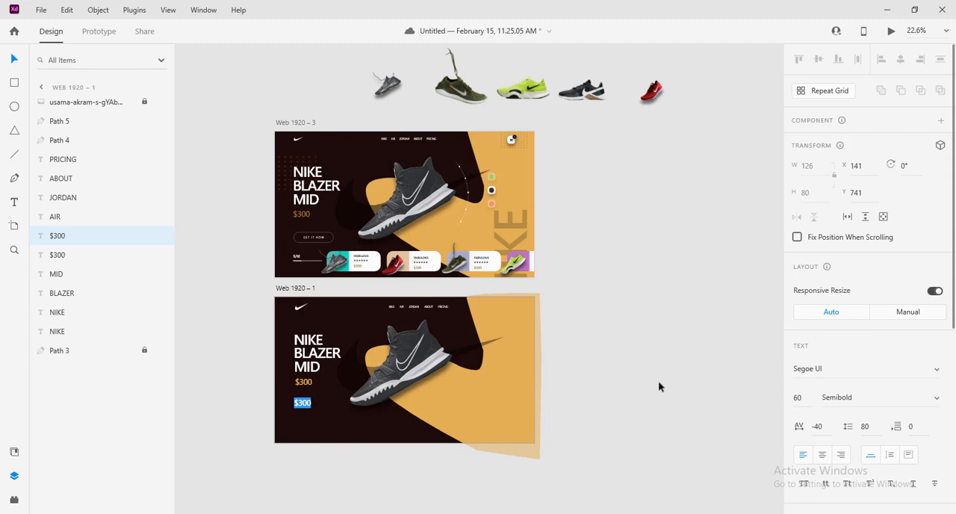
{"action": "type", "text": "GET IT NOW"}
{"action": "key", "text": "Escape"}
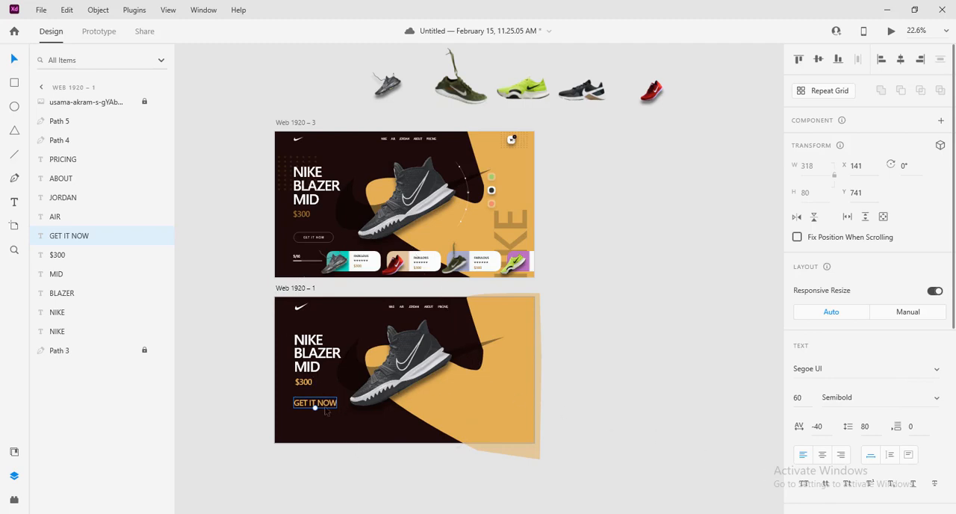
{"action": "left_click", "coordinate": [938, 401]}
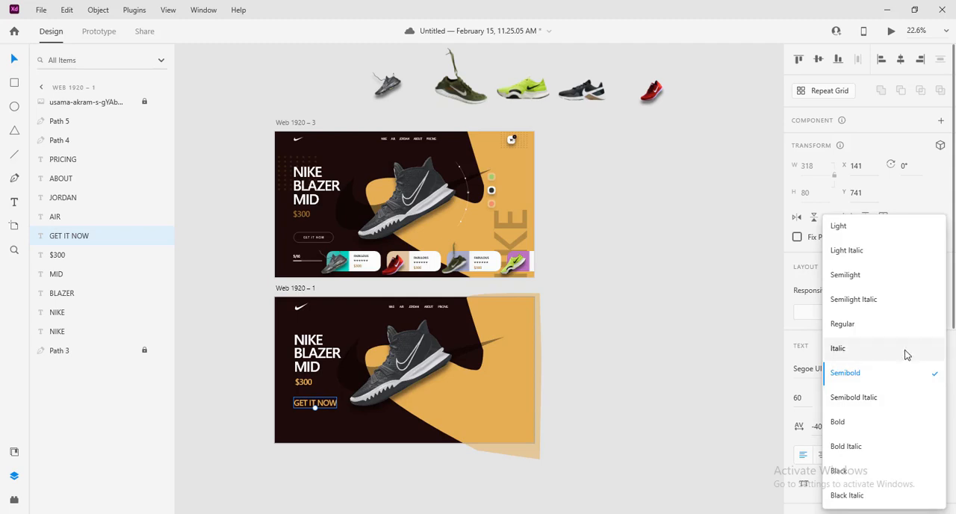
{"action": "left_click", "coordinate": [859, 226]}
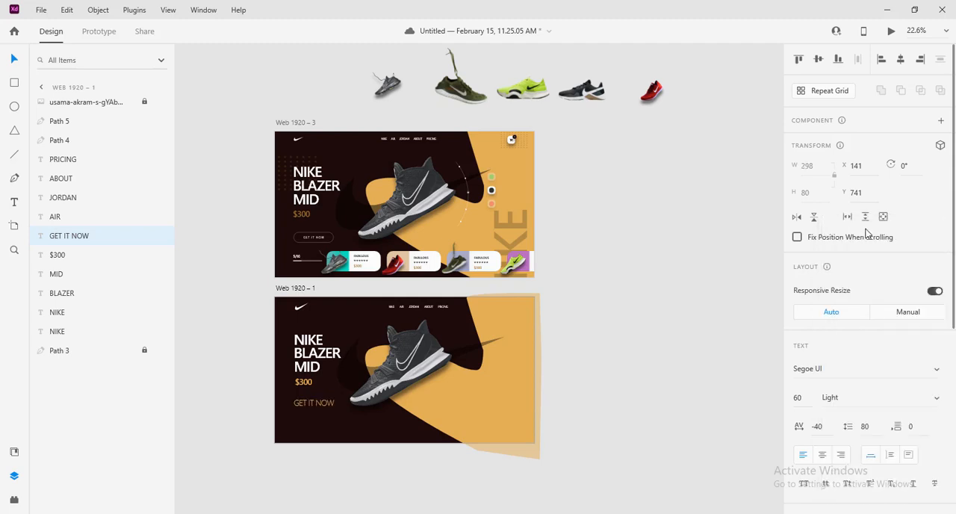
Check the reference design's GET IT NOW label and set the new label's font size to 20
{"action": "left_click", "coordinate": [308, 237]}
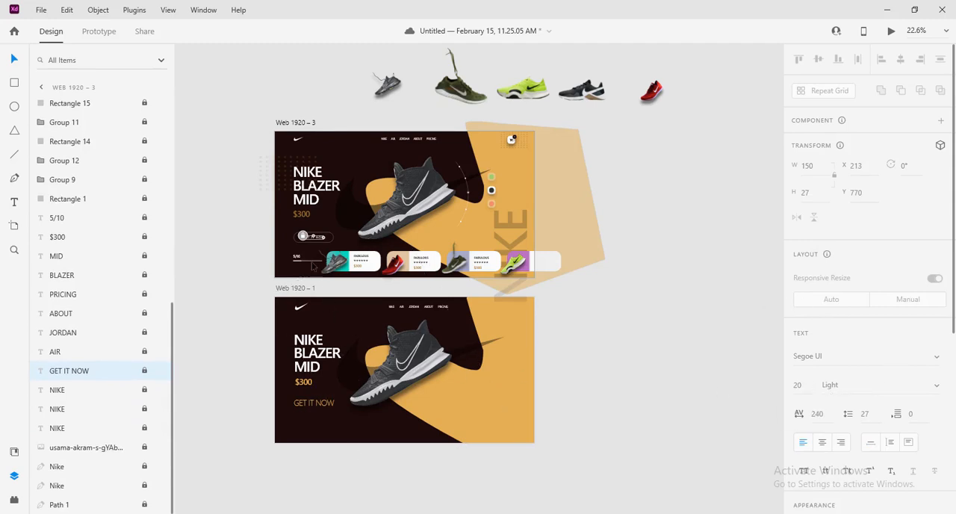
{"action": "left_click", "coordinate": [312, 407]}
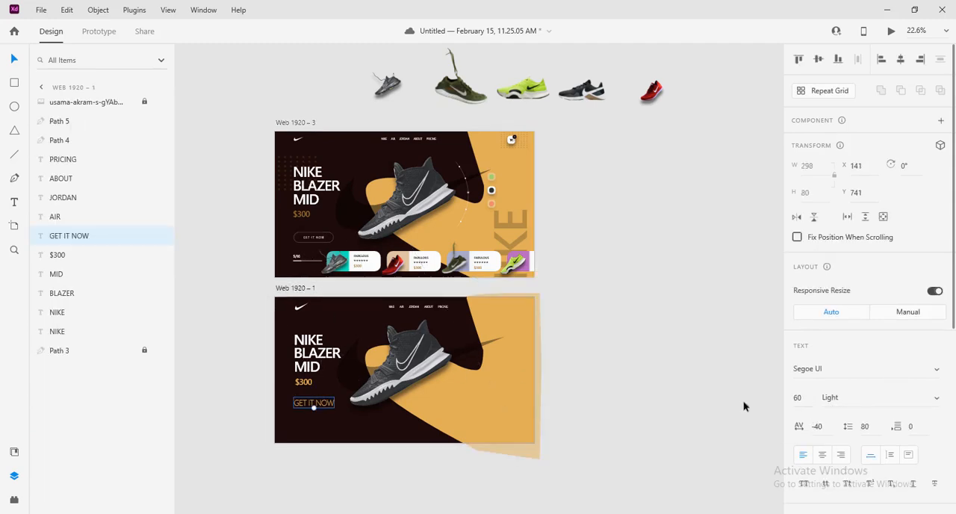
{"action": "left_click", "coordinate": [798, 397]}
{"action": "type", "text": "20"}
{"action": "key", "text": "Return"}
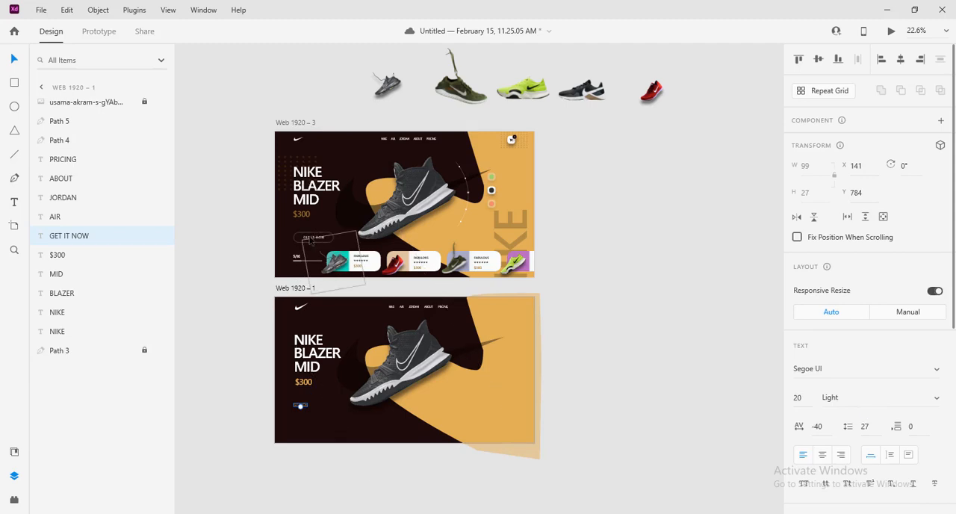
Match the new GET IT NOW label's character spacing to the reference label by setting it to 240
{"action": "left_click", "coordinate": [312, 241]}
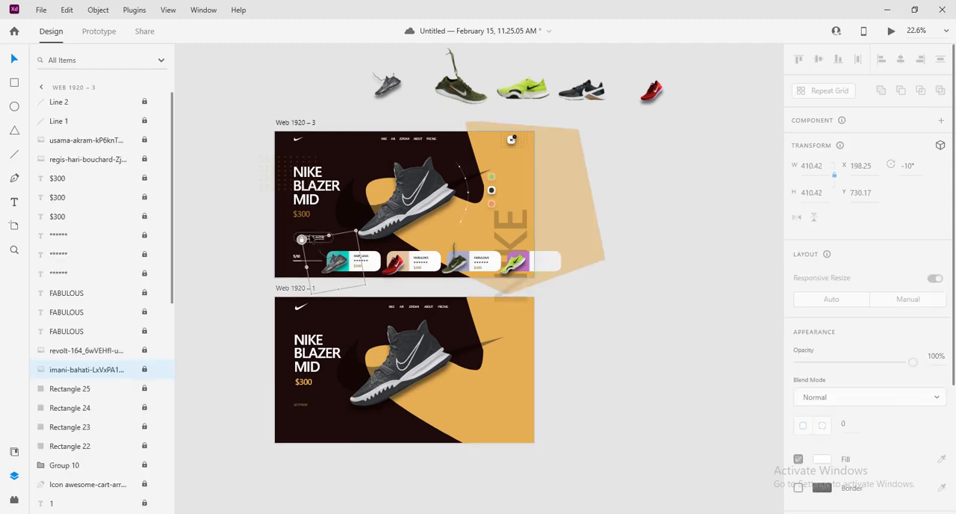
{"action": "left_click", "coordinate": [312, 237]}
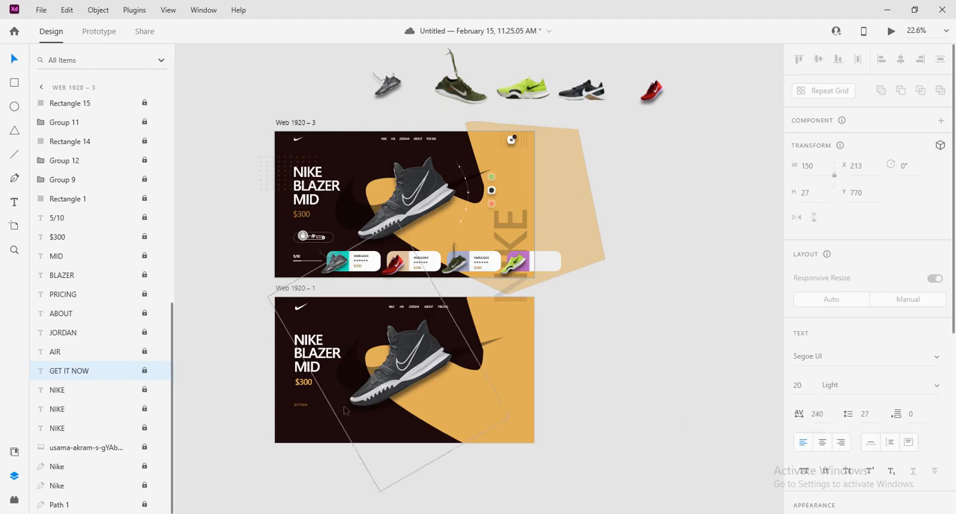
{"action": "left_click", "coordinate": [303, 406]}
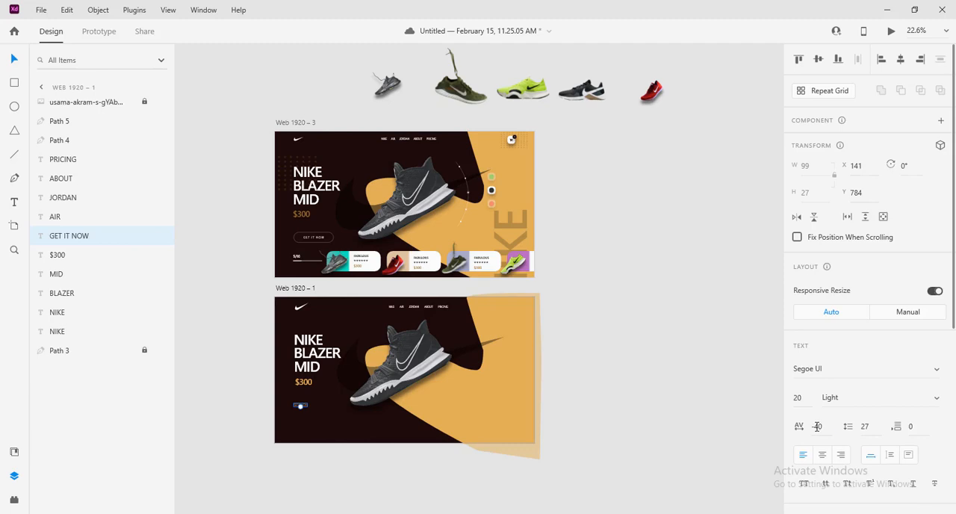
{"action": "left_click_drag", "start_coordinate": [818, 426], "coordinate": [812, 427]}
{"action": "type", "text": "14"}
{"action": "key", "text": "Return"}
Change the new GET IT NOW label's fill to white and deselect it
{"action": "scroll", "coordinate": [879, 421], "scroll_direction": "down", "scroll_amount": 3}
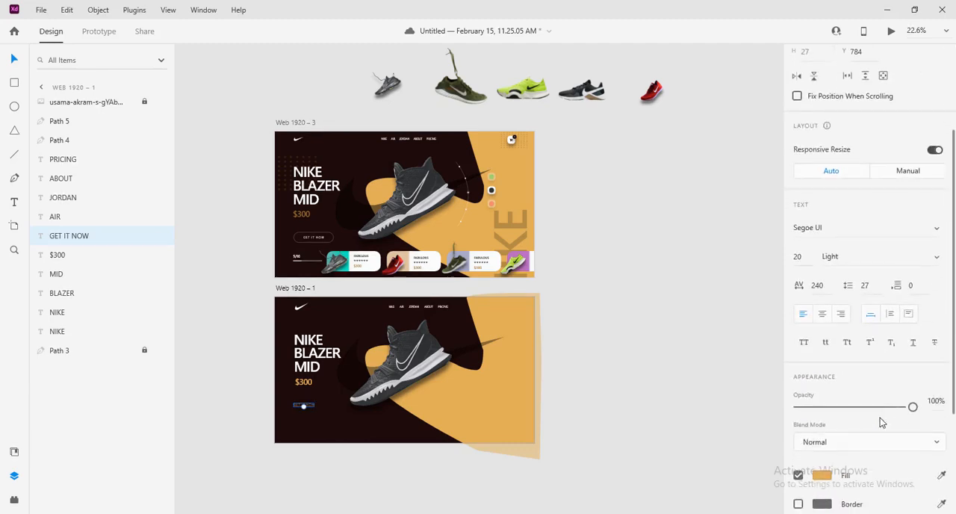
{"action": "left_click", "coordinate": [823, 407]}
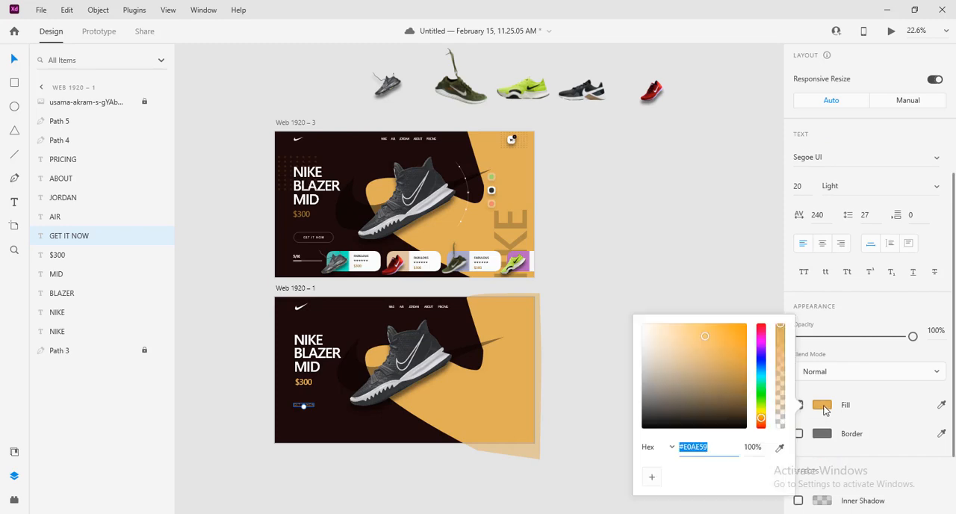
{"action": "left_click", "coordinate": [617, 260]}
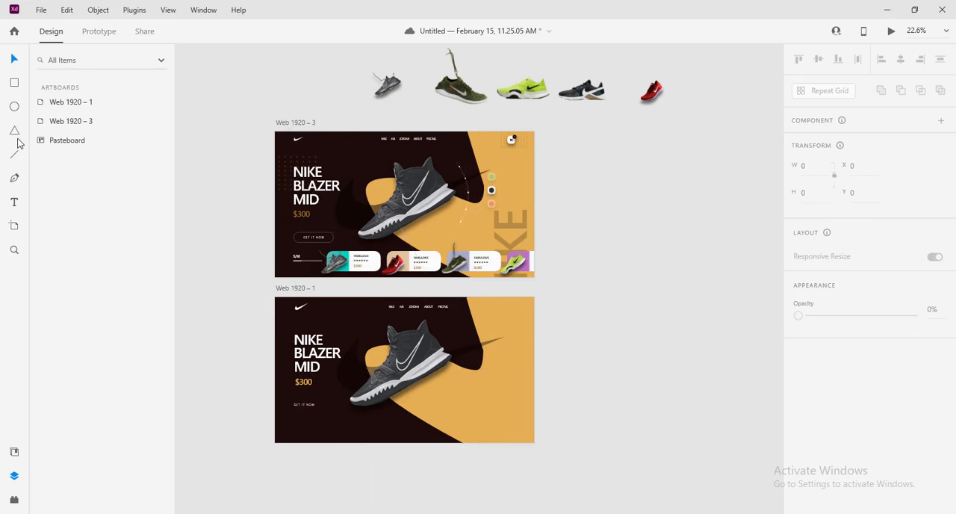
Draw a rectangle about 314 by 119 around the new GET IT NOW label and round its corners to 60
{"action": "left_click", "coordinate": [14, 83]}
{"action": "mouse_move", "coordinate": [288, 399]}
{"action": "left_mouse_down"}
{"action": "mouse_move", "coordinate": [331, 414]}
{"action": "mouse_move", "coordinate": [296, 408]}
{"action": "left_mouse_up"}
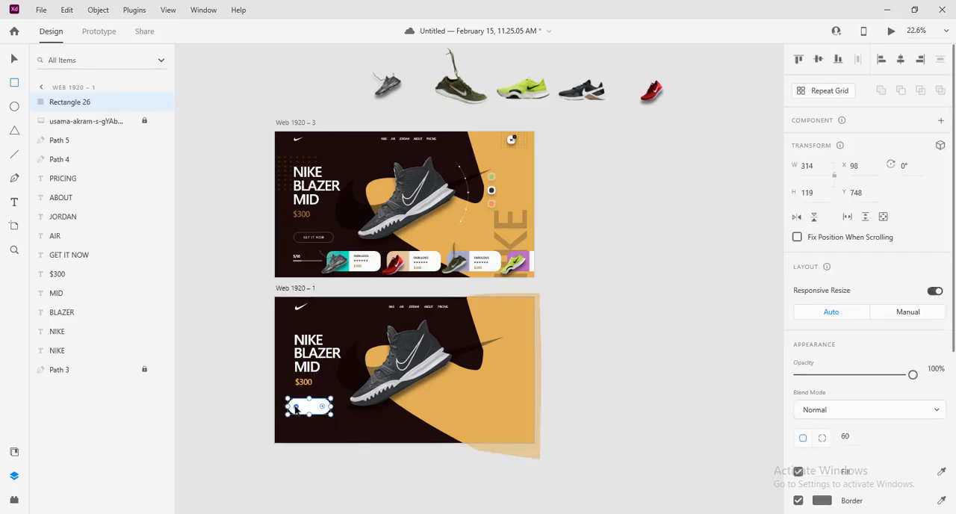
{"action": "left_click", "coordinate": [12, 60]}
Remove the rounded rectangle's fill and set its border colour to white (#FFFFFF)
{"action": "scroll", "coordinate": [829, 419], "scroll_direction": "down", "scroll_amount": 4}
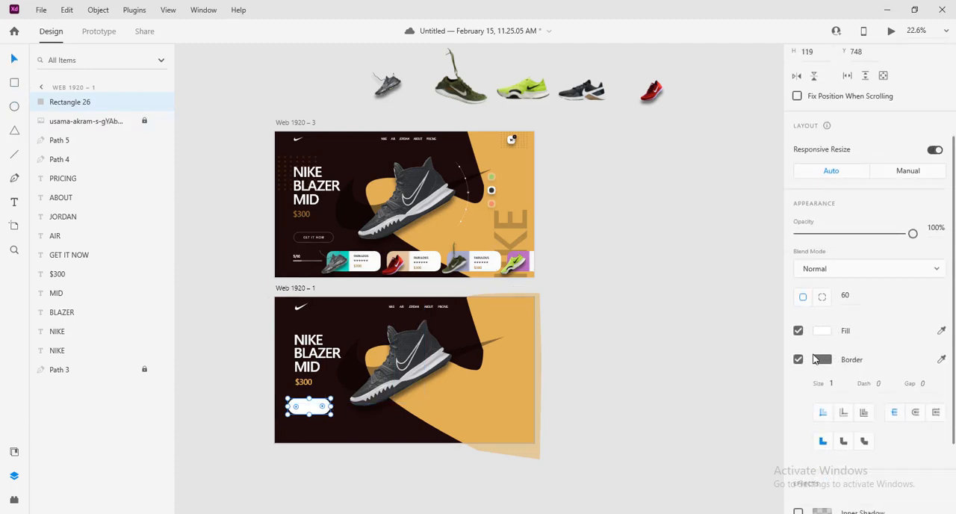
{"action": "left_click", "coordinate": [798, 331]}
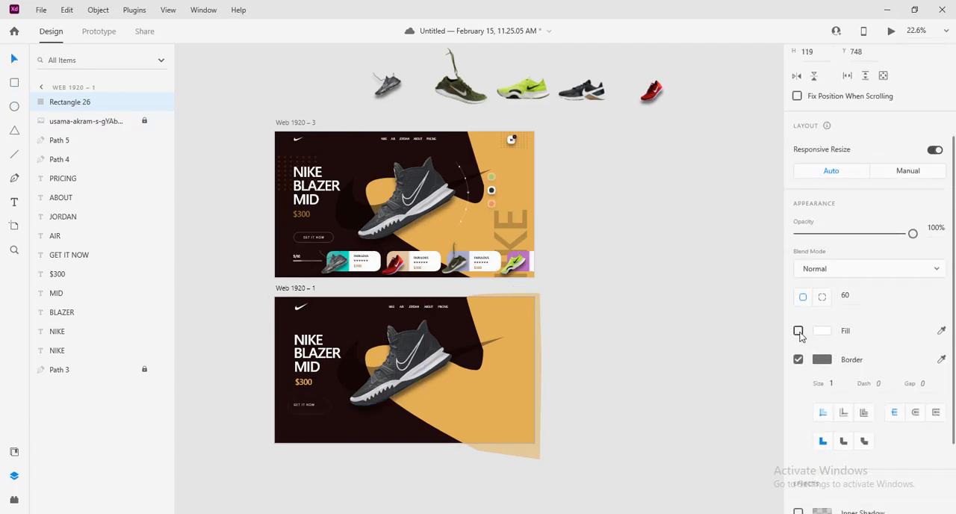
{"action": "left_click", "coordinate": [822, 361]}
{"action": "type", "text": "ffffff"}
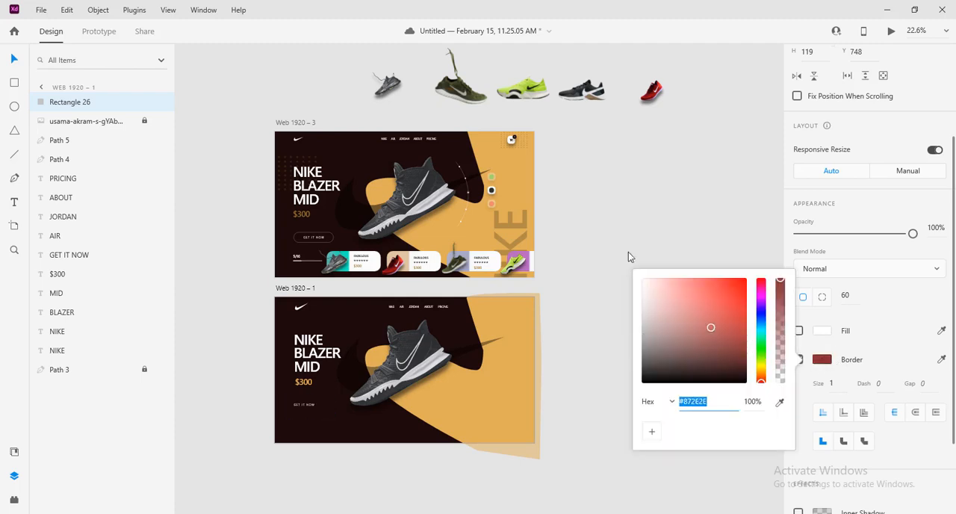
{"action": "key", "text": "Return"}
{"action": "left_click", "coordinate": [832, 384]}
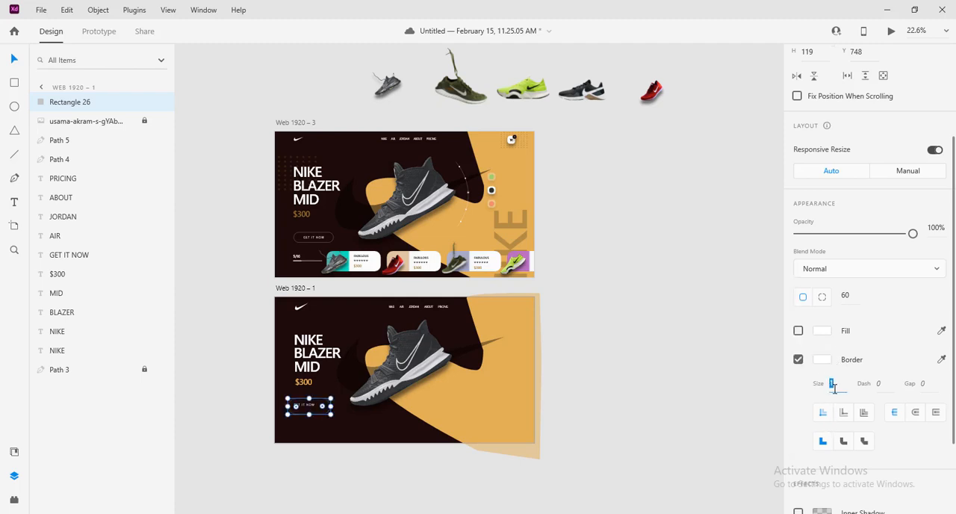
{"action": "left_click", "coordinate": [321, 431]}
Resize the rounded button outline to about 270 by 91 around the GET IT NOW label
{"action": "scroll", "coordinate": [319, 429], "scroll_direction": "up", "scroll_amount": 3}
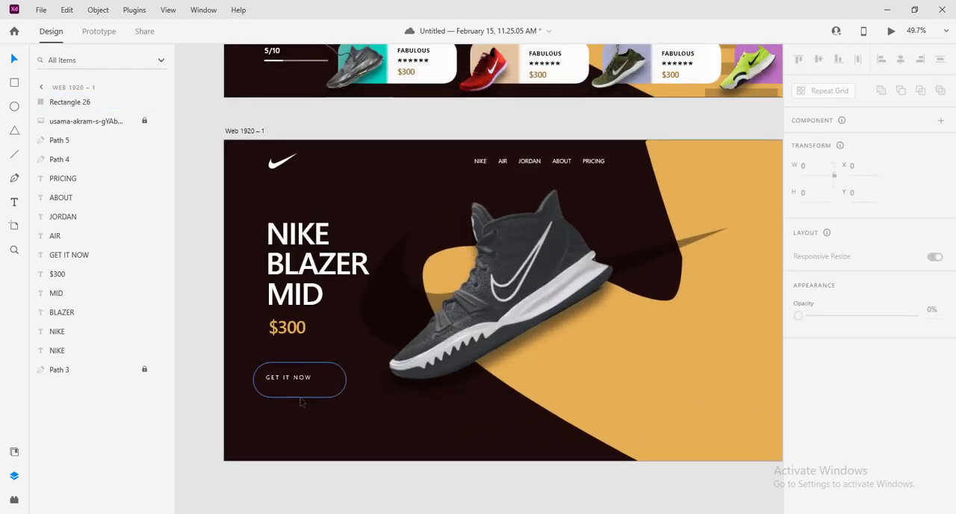
{"action": "left_click", "coordinate": [303, 396]}
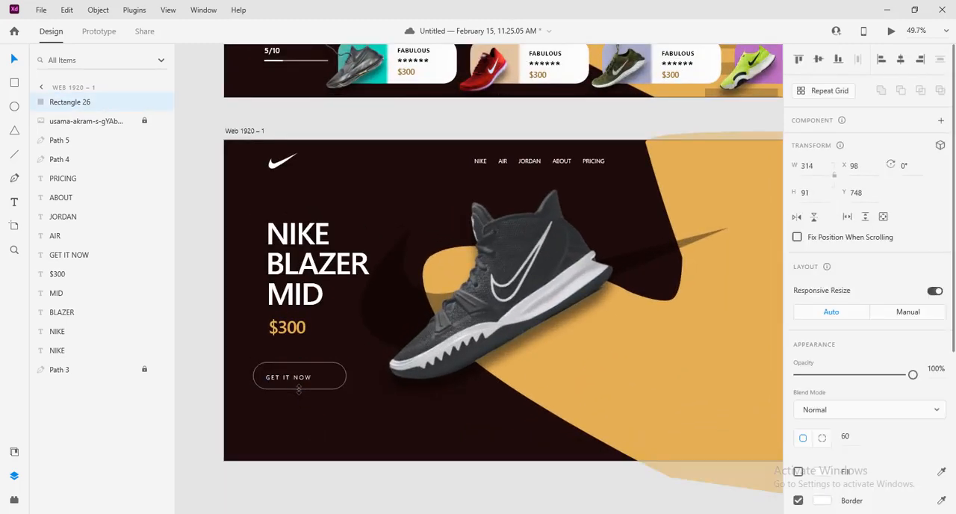
{"action": "left_click_drag", "start_coordinate": [347, 376], "coordinate": [333, 377]}
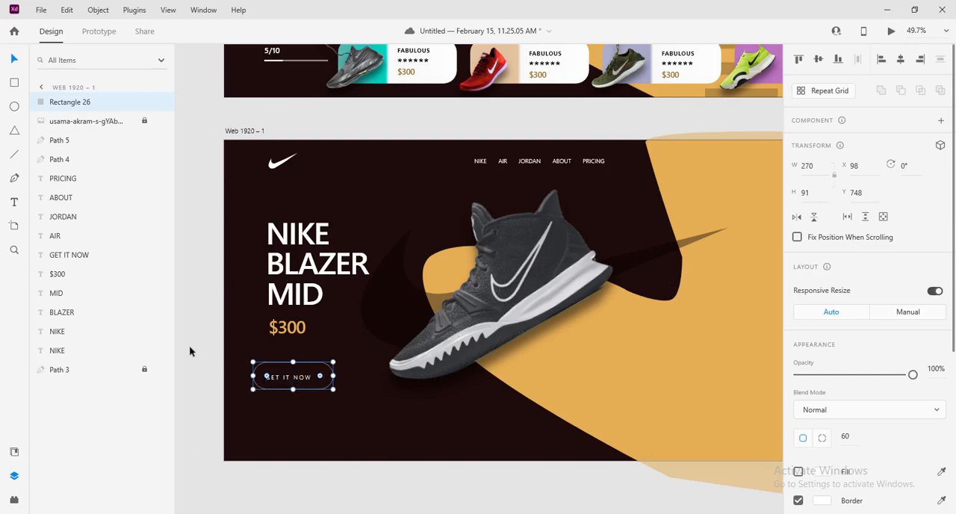
Centre the GET IT NOW label in its outline on both axes and move the button to about X 141, Y 740
{"action": "left_click_drag", "start_coordinate": [193, 350], "coordinate": [297, 399]}
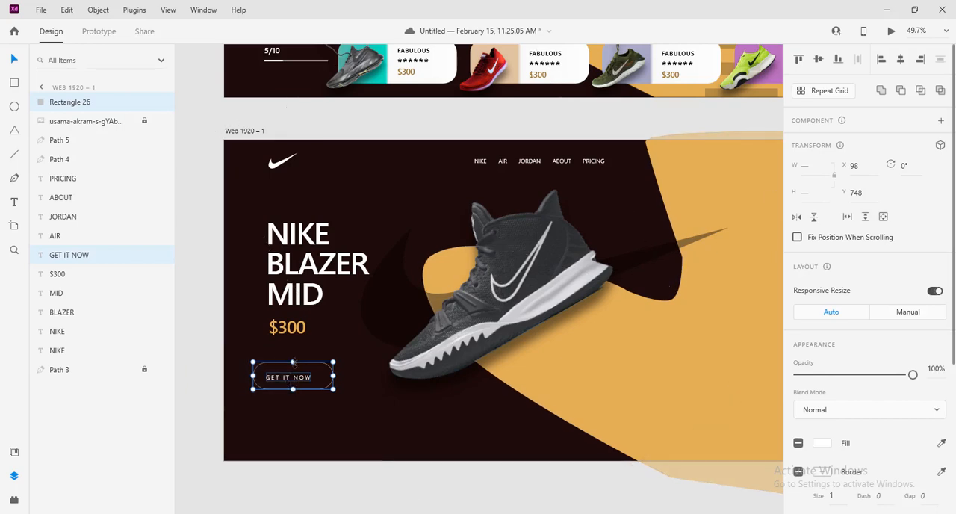
{"action": "left_click", "coordinate": [819, 62]}
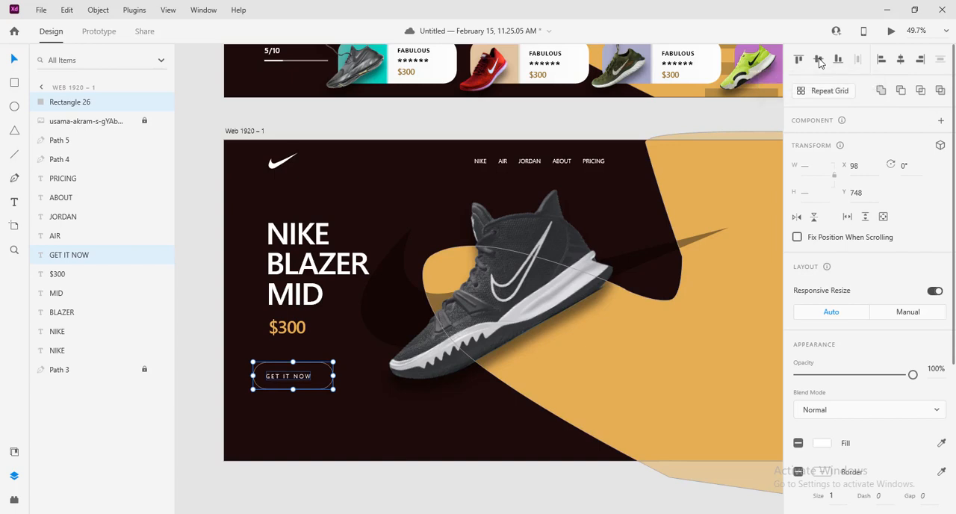
{"action": "left_click", "coordinate": [902, 63]}
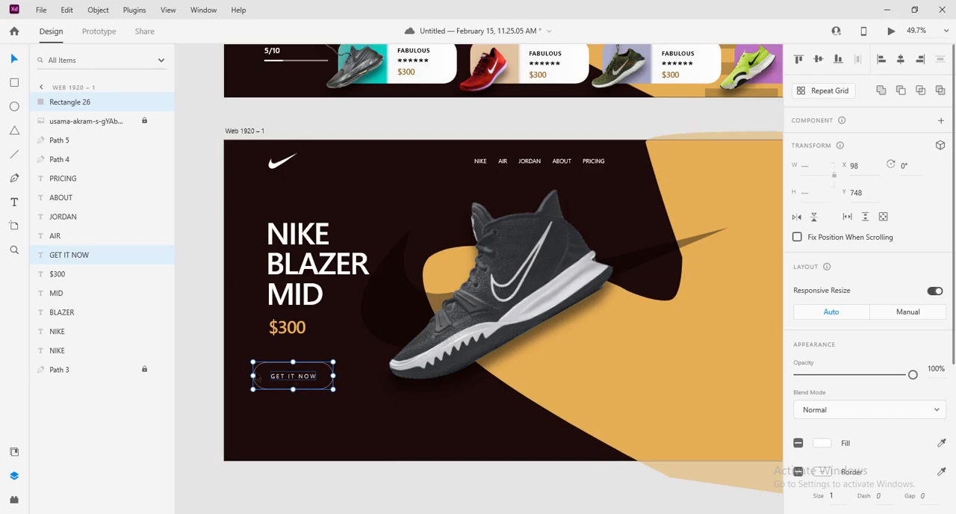
{"action": "left_click_drag", "start_coordinate": [310, 382], "coordinate": [319, 379]}
{"action": "left_click", "coordinate": [354, 408]}
{"action": "scroll", "coordinate": [362, 402], "scroll_direction": "down", "scroll_amount": 5}
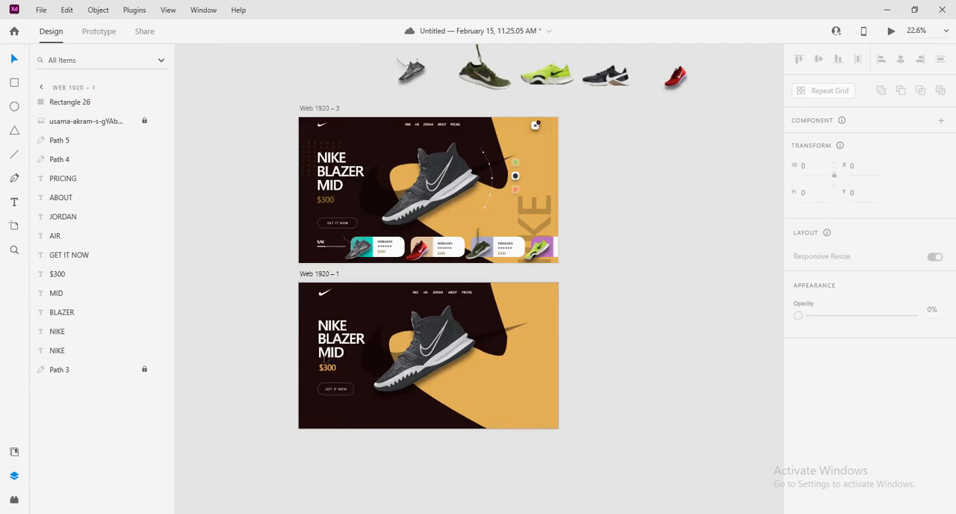
Move the headline, price and button together up to about X 150, Y 183, and save the document
{"action": "left_click_drag", "start_coordinate": [288, 314], "coordinate": [337, 396]}
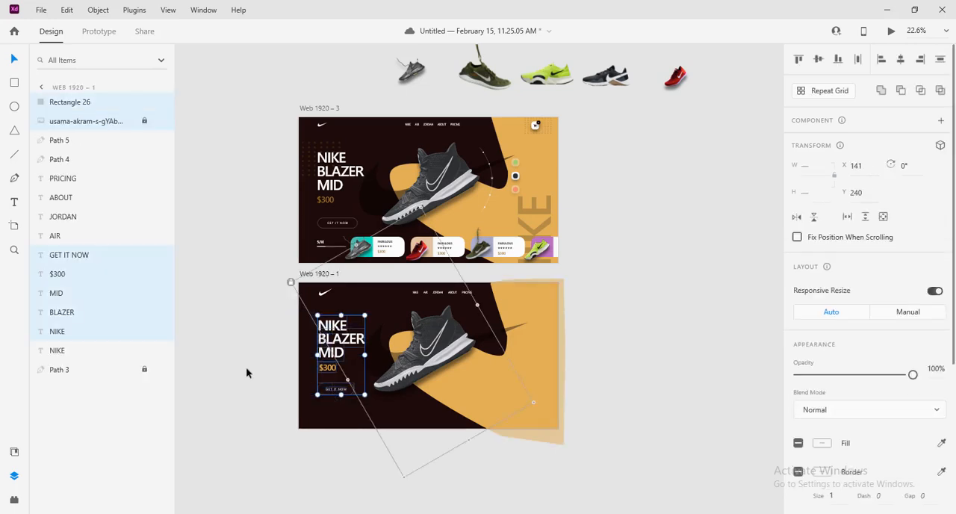
{"action": "left_click_drag", "start_coordinate": [260, 381], "coordinate": [341, 393]}
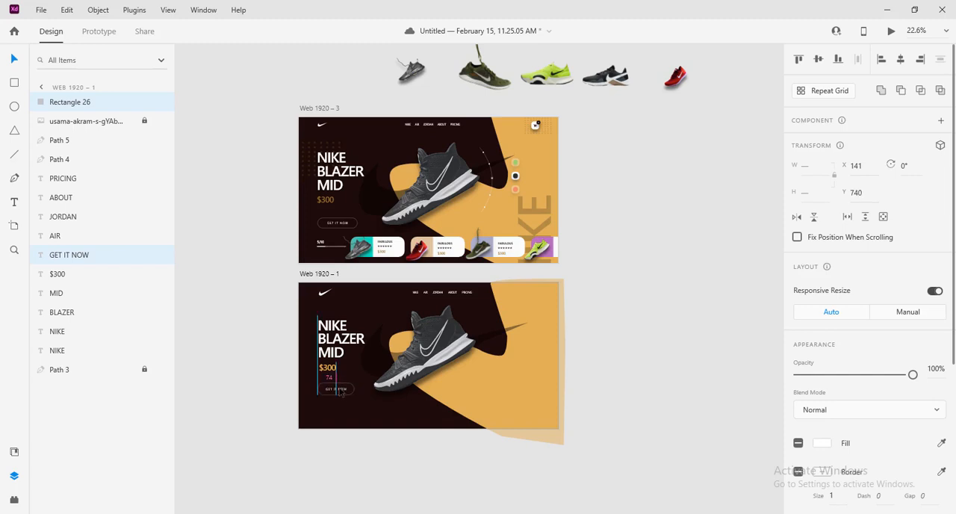
{"action": "left_click", "coordinate": [272, 314]}
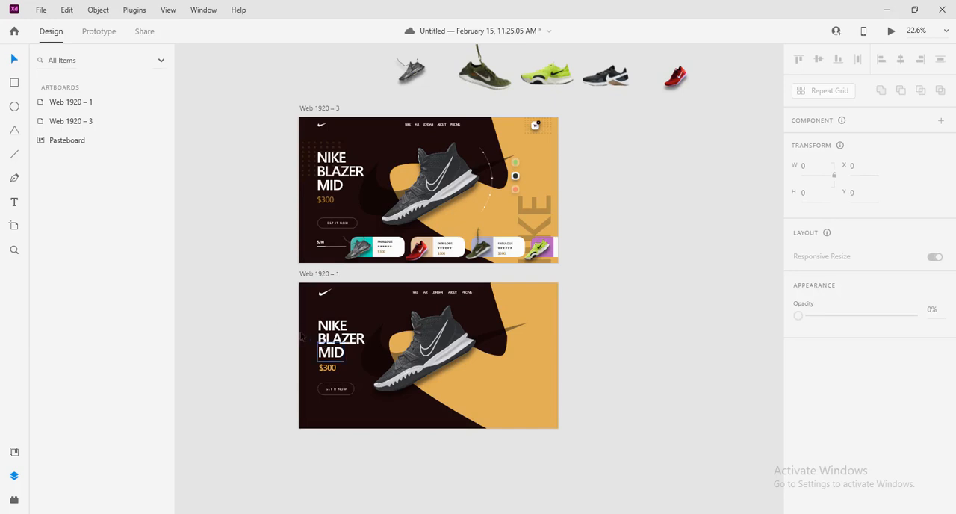
{"action": "left_click_drag", "start_coordinate": [283, 317], "coordinate": [329, 396]}
{"action": "left_click_drag", "start_coordinate": [324, 365], "coordinate": [326, 355]}
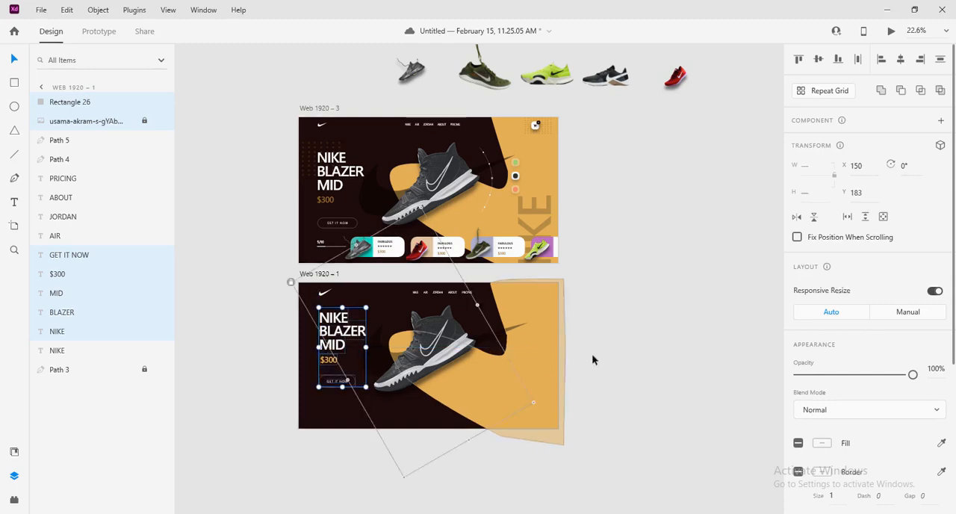
{"action": "left_click", "coordinate": [652, 359]}
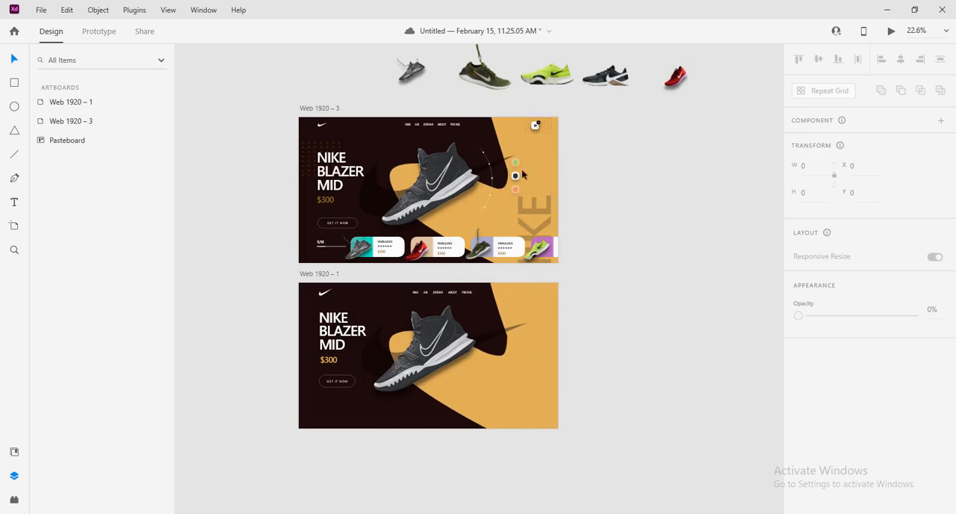
{"action": "key", "text": "ctrl+s"}
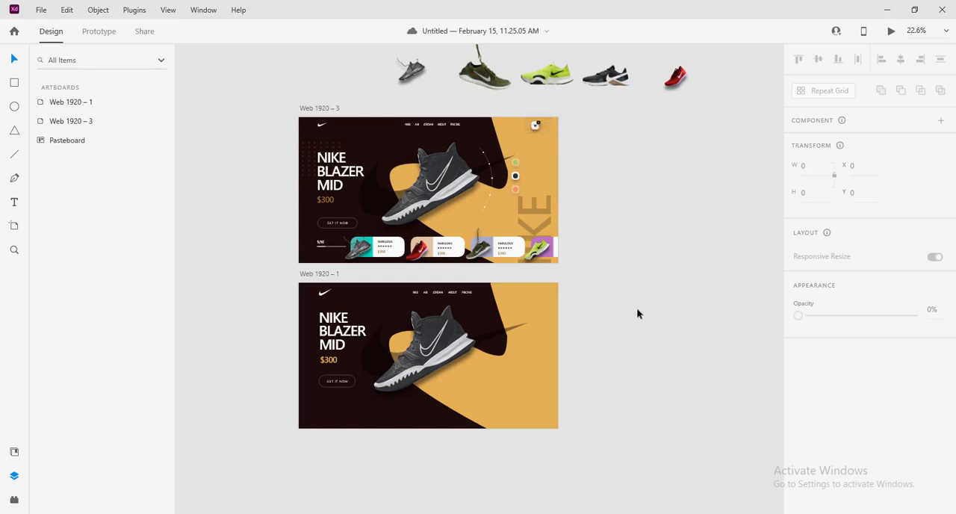
Draw a small white square without a border at about X 1562, Y 39 and shrink it to about 17 by 17
{"action": "left_click", "coordinate": [13, 86]}
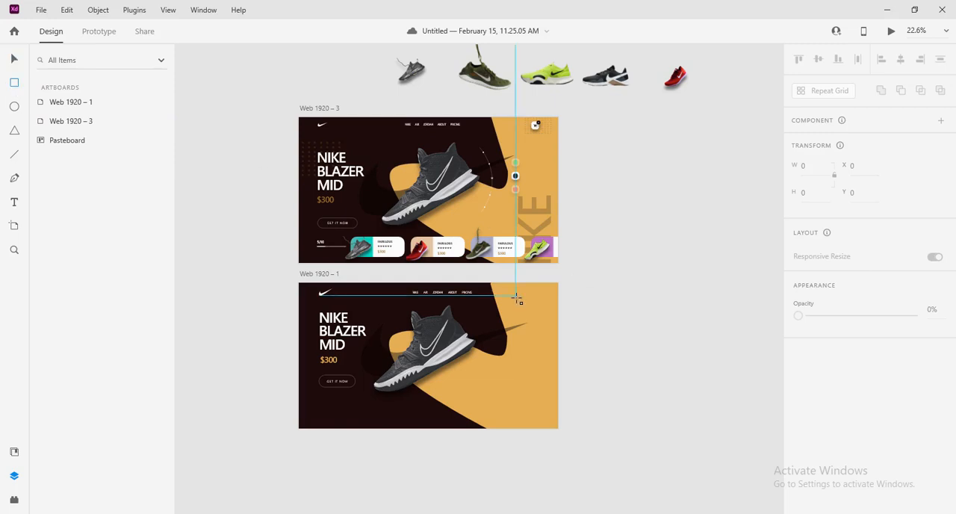
{"action": "scroll", "coordinate": [517, 300], "scroll_direction": "up", "scroll_amount": 5}
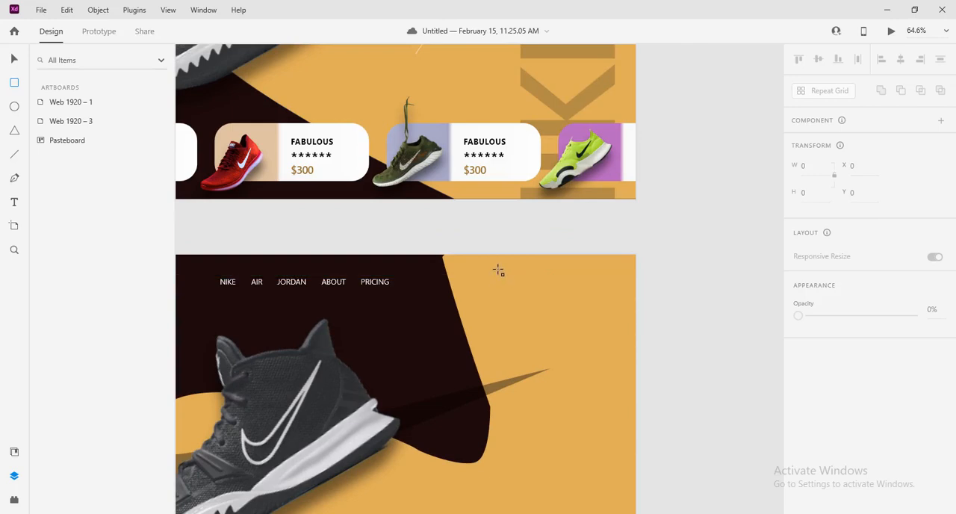
{"action": "left_click_drag", "start_coordinate": [498, 270], "coordinate": [506, 281]}
{"action": "left_click", "coordinate": [14, 58]}
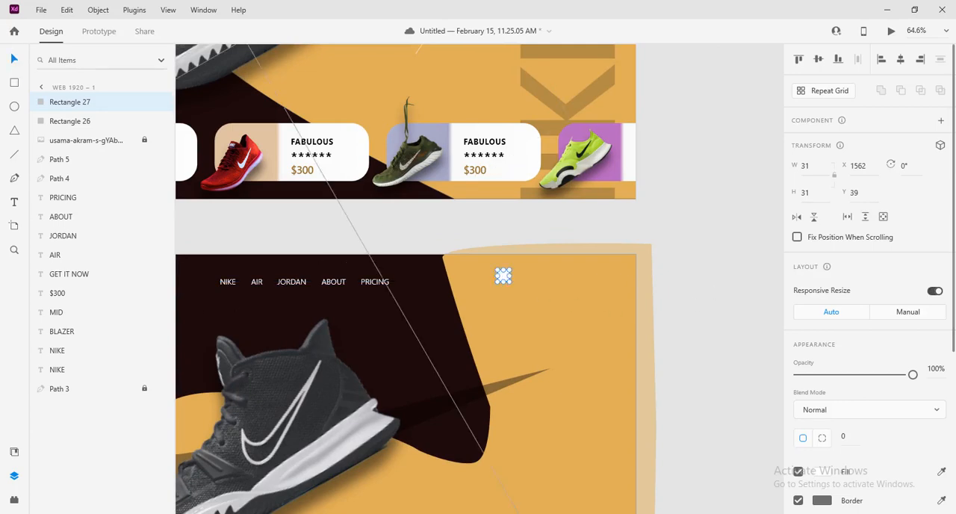
{"action": "scroll", "coordinate": [867, 314], "scroll_direction": "down", "scroll_amount": 3}
{"action": "left_click", "coordinate": [799, 359]}
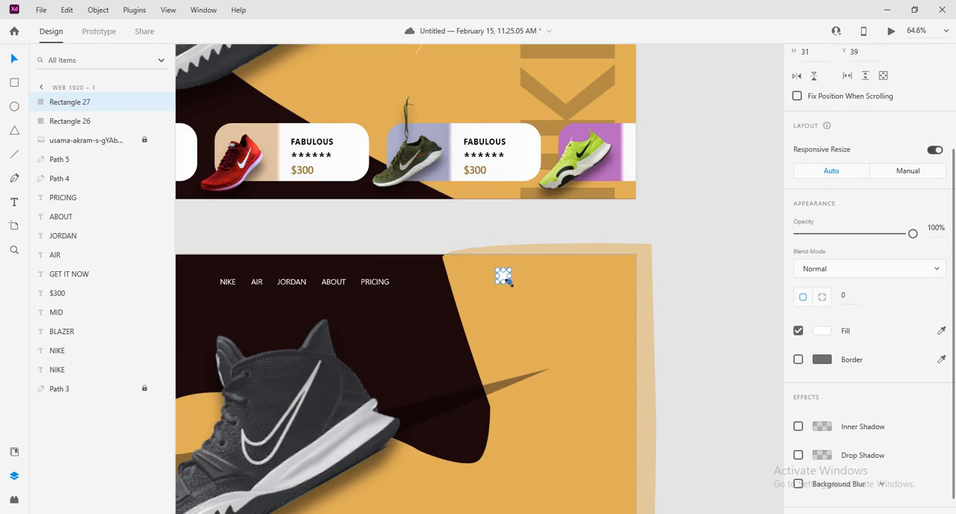
{"action": "left_click_drag", "start_coordinate": [510, 283], "coordinate": [506, 276]}
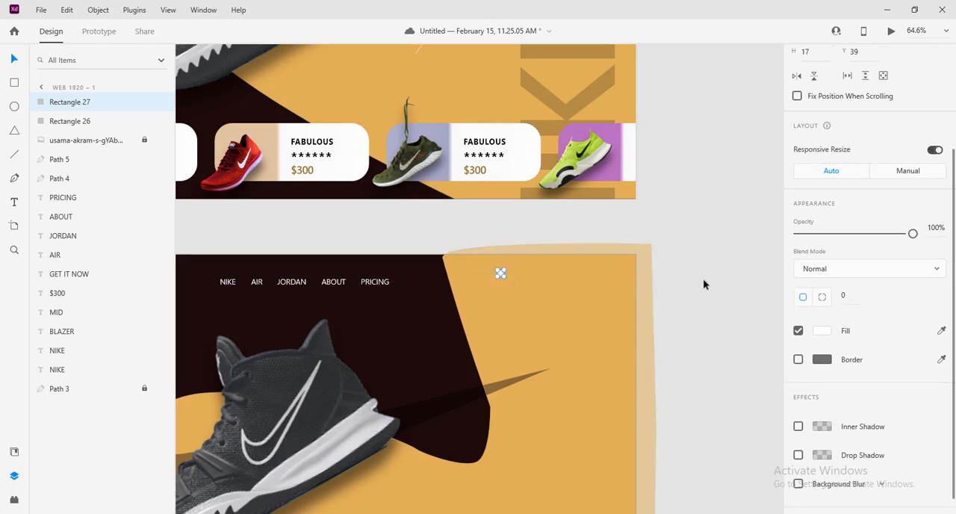
{"action": "left_click", "coordinate": [702, 283]}
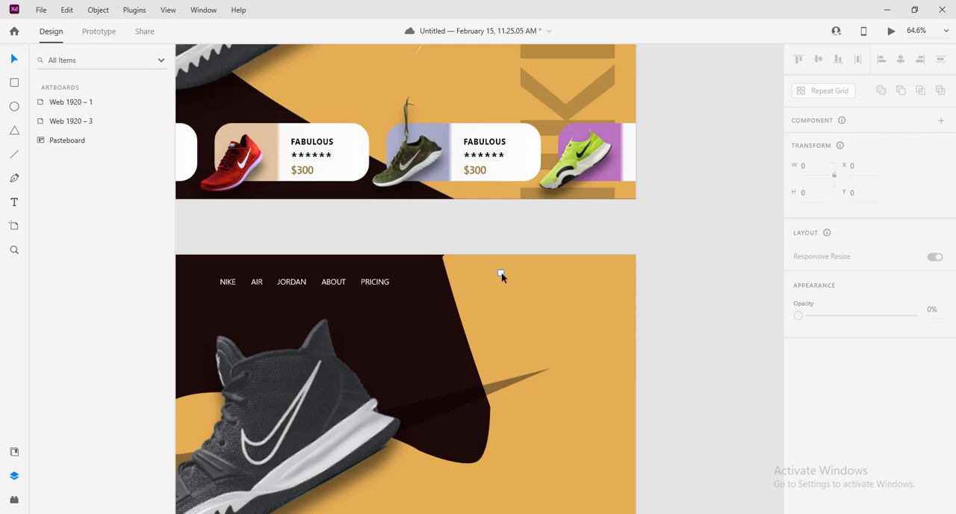
Duplicate the small square repeatedly into an evenly spaced horizontal row of eight squares
{"action": "left_click_drag", "start_coordinate": [501, 271], "coordinate": [514, 277]}
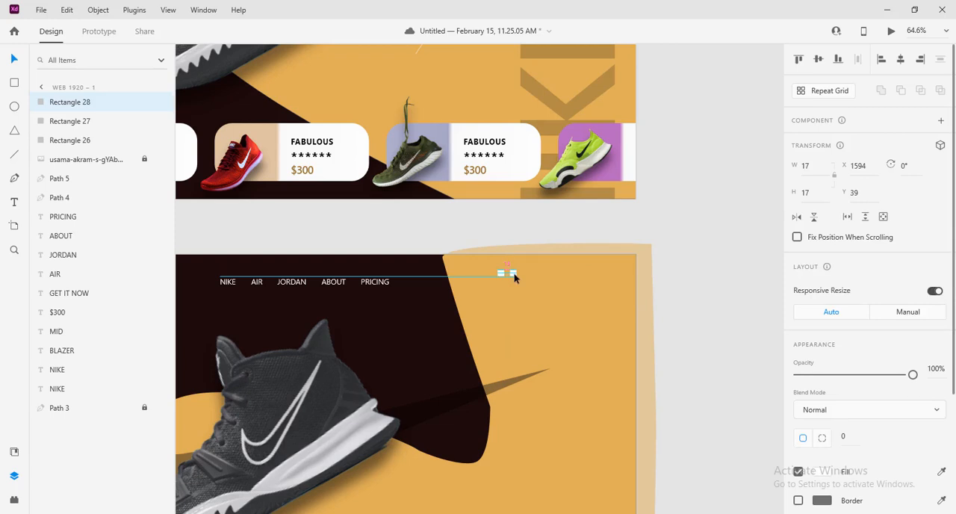
{"action": "mouse_move", "coordinate": [514, 277]}
{"action": "left_mouse_down"}
{"action": "mouse_move", "coordinate": [534, 276]}
{"action": "mouse_move", "coordinate": [524, 274]}
{"action": "left_mouse_up"}
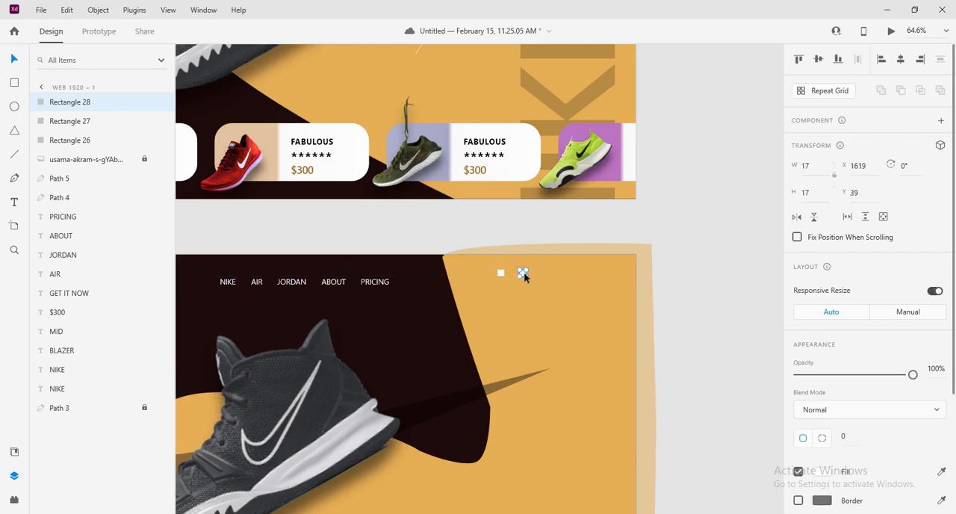
{"action": "left_click", "coordinate": [545, 296]}
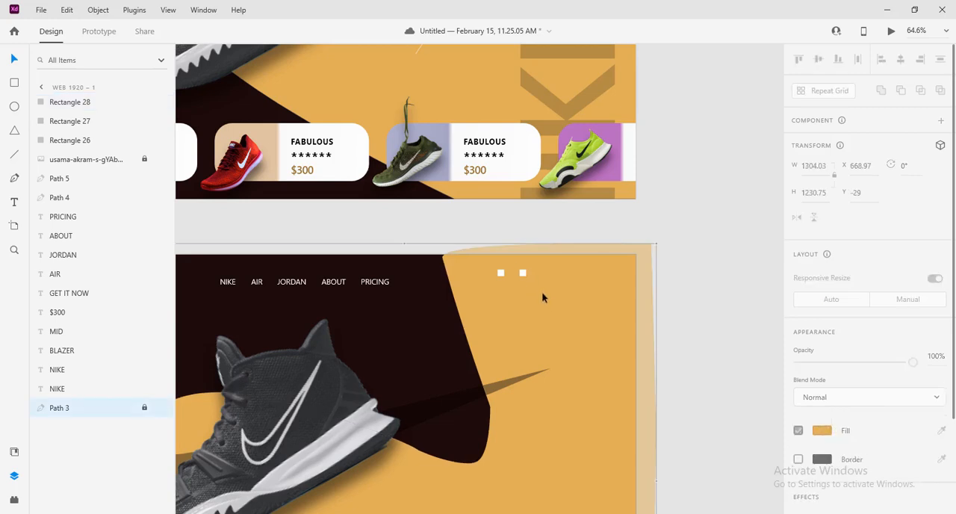
{"action": "left_click_drag", "start_coordinate": [545, 297], "coordinate": [569, 276]}
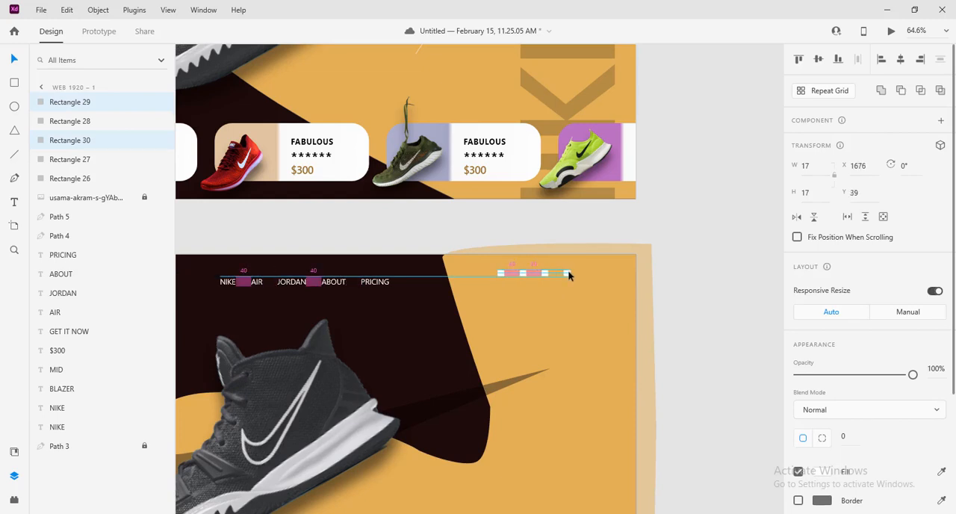
{"action": "left_click_drag", "start_coordinate": [569, 272], "coordinate": [634, 274]}
{"action": "left_click", "coordinate": [702, 302]}
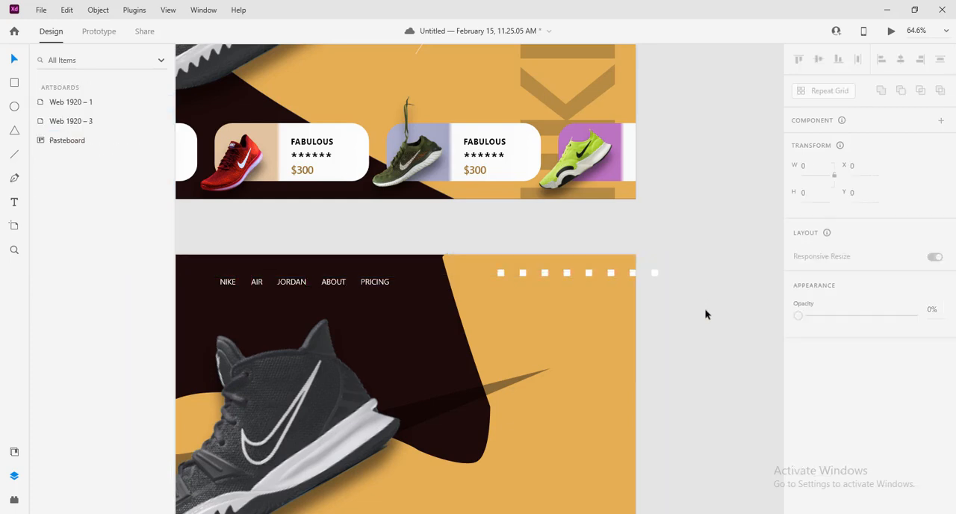
Move the row of squares to about X 1472, Y 30 and duplicate it downward into four evenly spaced rows
{"action": "left_click_drag", "start_coordinate": [705, 306], "coordinate": [487, 269]}
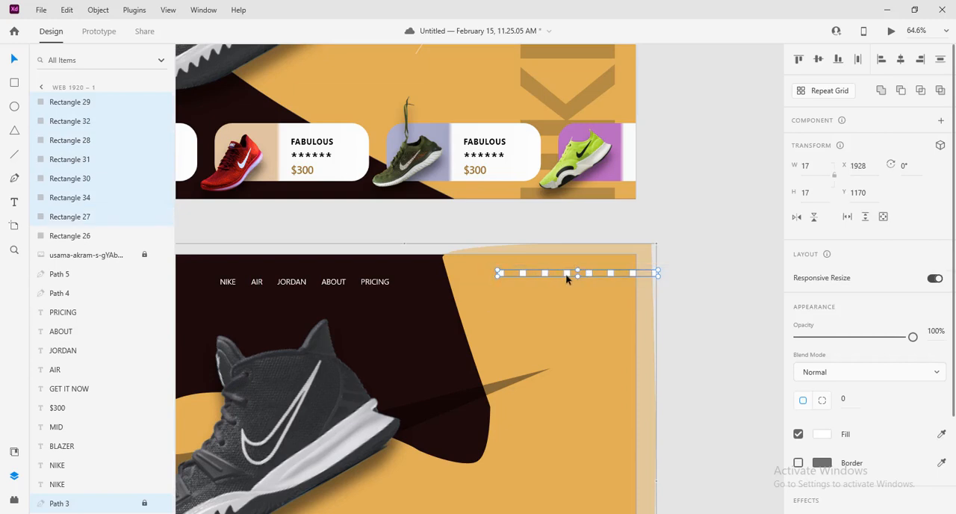
{"action": "left_click_drag", "start_coordinate": [566, 274], "coordinate": [534, 290]}
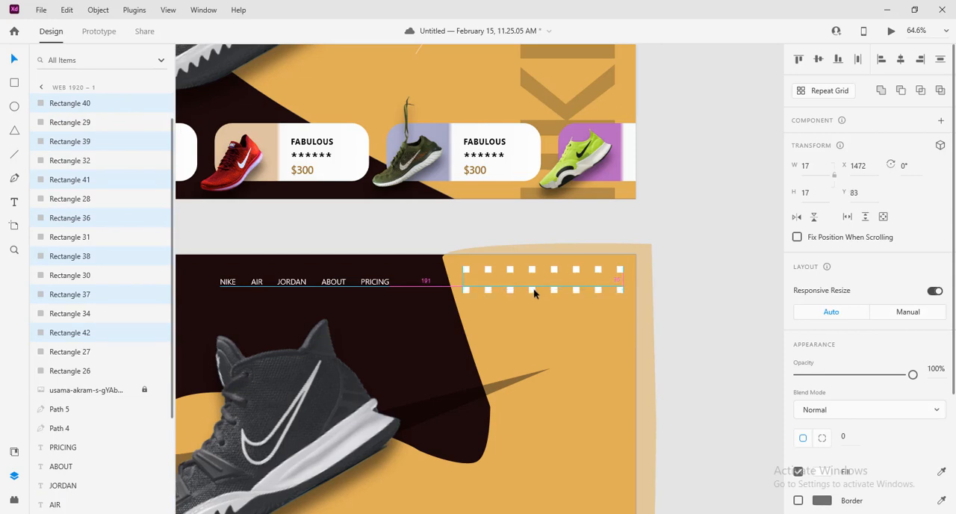
{"action": "key", "text": "ctrl+z"}
{"action": "left_click_drag", "start_coordinate": [534, 288], "coordinate": [533, 287]}
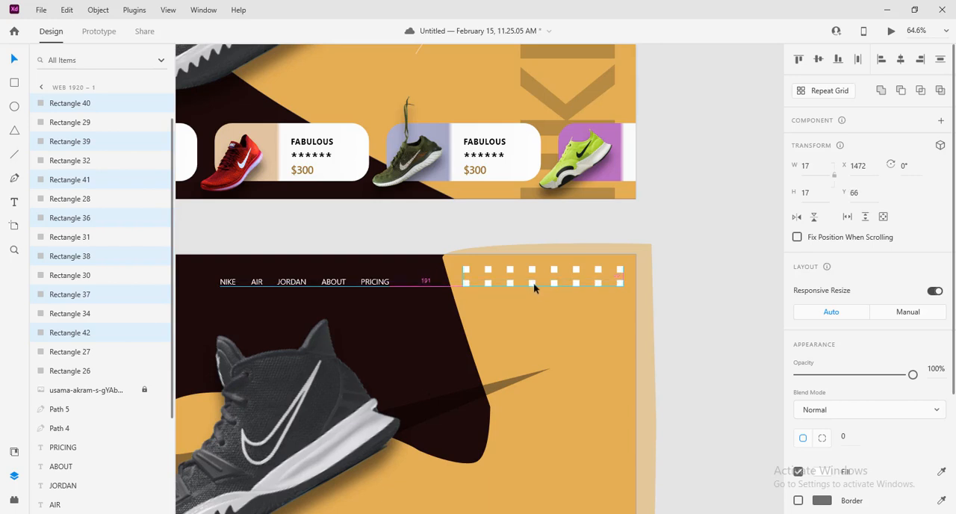
{"action": "left_click_drag", "start_coordinate": [533, 283], "coordinate": [533, 285]}
{"action": "left_click_drag", "start_coordinate": [694, 307], "coordinate": [489, 319]}
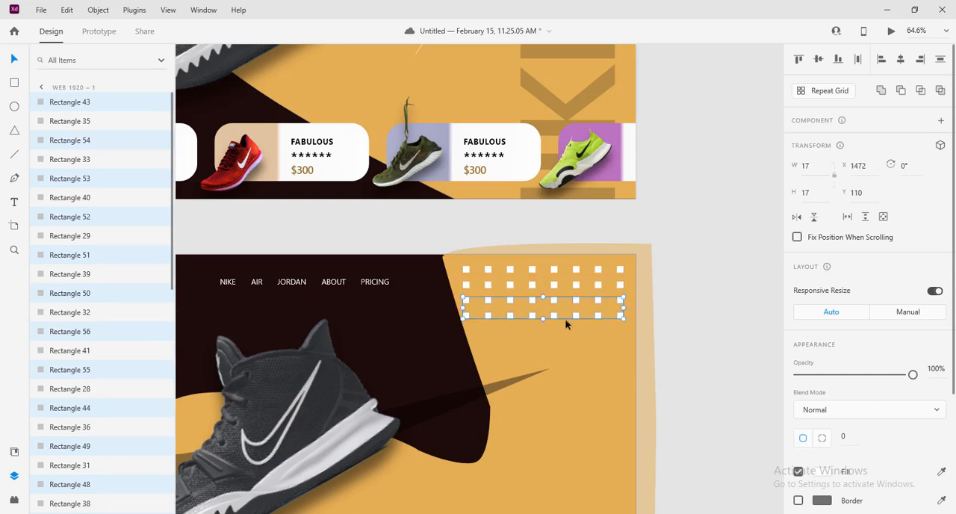
Duplicate the four rows of squares directly below themselves to form an eight-by-eight grid
{"action": "left_click_drag", "start_coordinate": [724, 351], "coordinate": [466, 267]}
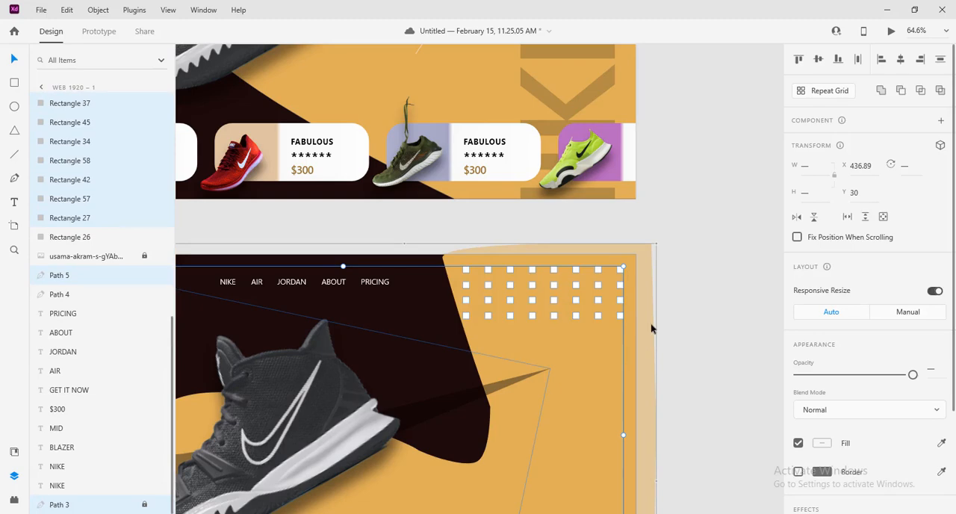
{"action": "scroll", "coordinate": [674, 345], "scroll_direction": "down", "scroll_amount": 5}
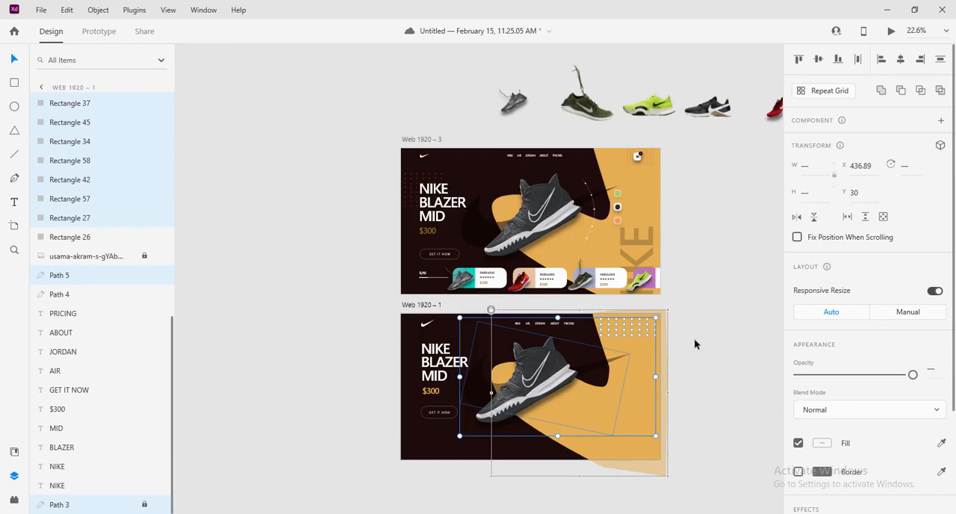
{"action": "left_click", "coordinate": [694, 342]}
{"action": "scroll", "coordinate": [694, 342], "scroll_direction": "up", "scroll_amount": 3}
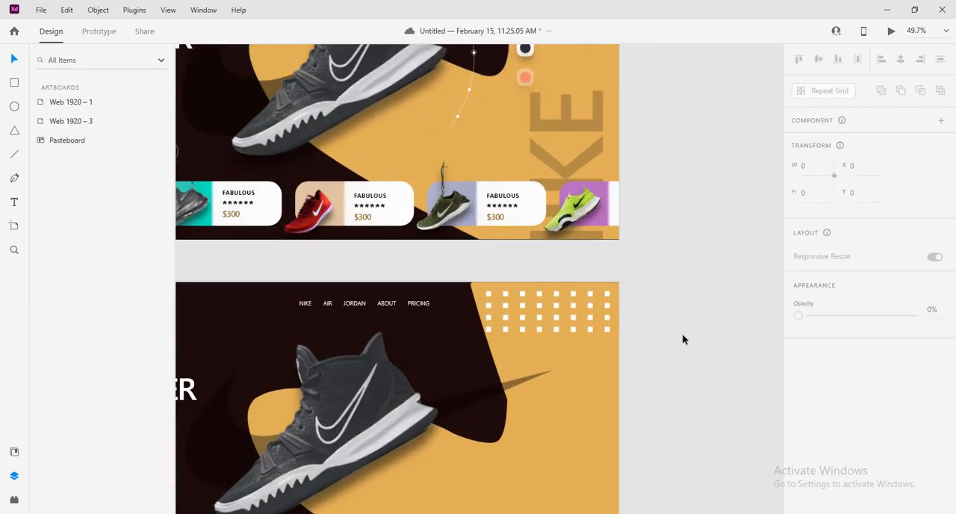
{"action": "left_click_drag", "start_coordinate": [682, 333], "coordinate": [484, 291]}
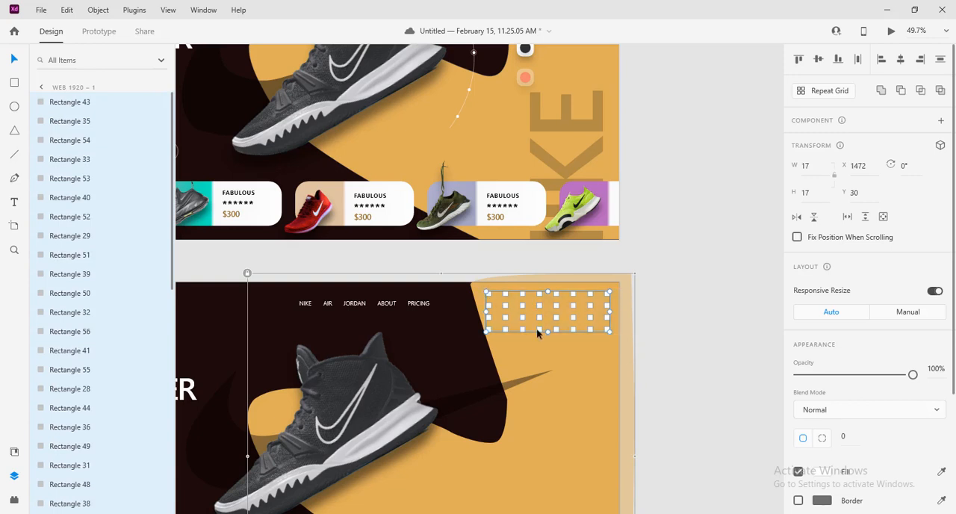
{"action": "left_click_drag", "start_coordinate": [539, 314], "coordinate": [541, 366], "text": "alt"}
{"action": "left_click", "coordinate": [670, 370]}
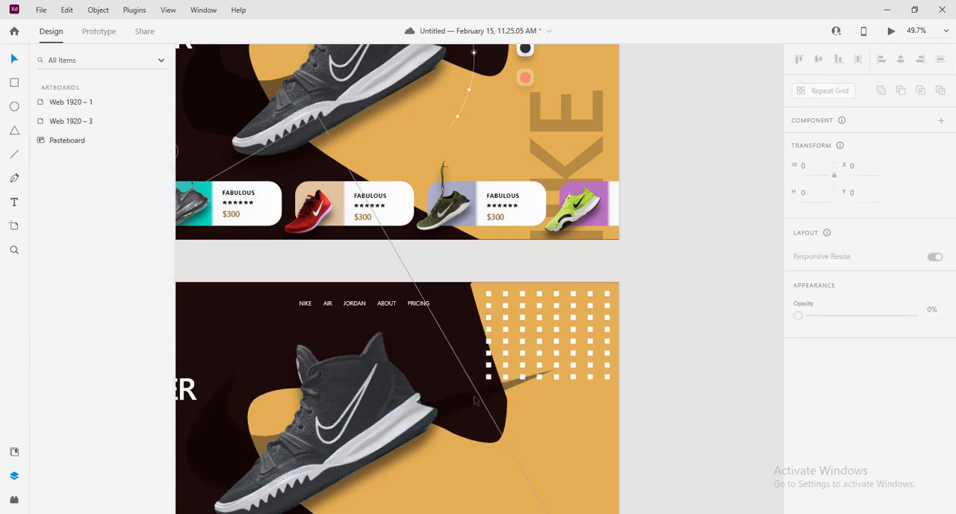
Lock the semi-transparent black swoosh behind the shoe
{"action": "left_click", "coordinate": [499, 396]}
{"action": "right_click", "coordinate": [498, 393]}
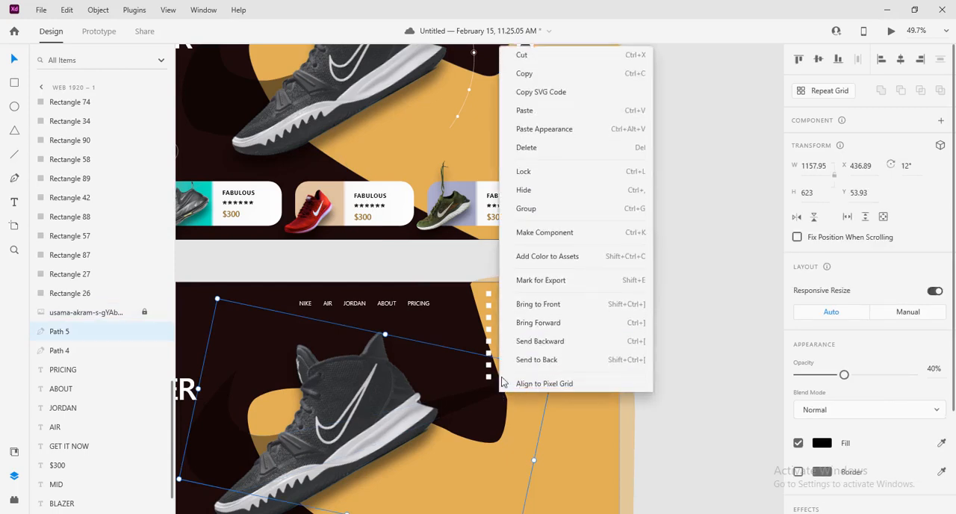
{"action": "left_click", "coordinate": [534, 171]}
{"action": "left_click", "coordinate": [695, 359]}
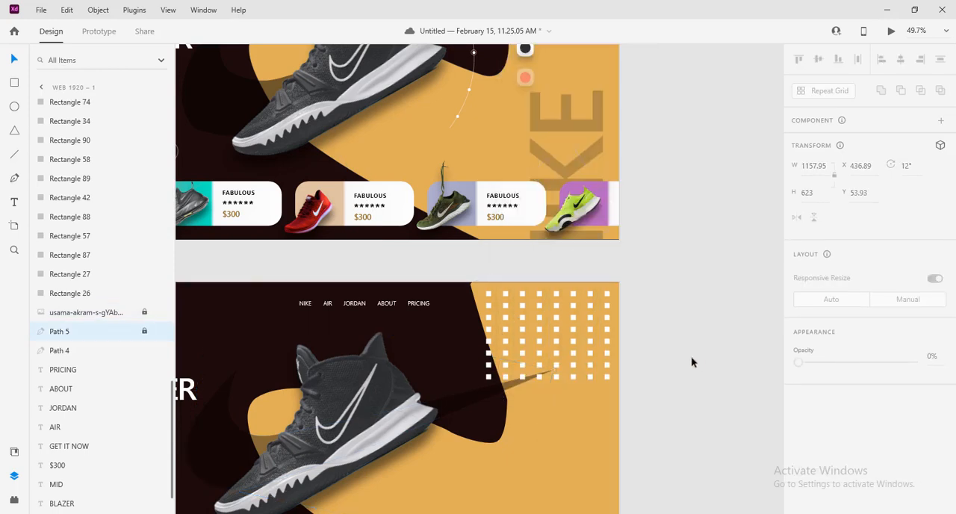
Group all the small squares, scale the group to about 215 by 153 and place it at about X 1634, Y 0
{"action": "left_click_drag", "start_coordinate": [681, 380], "coordinate": [470, 292]}
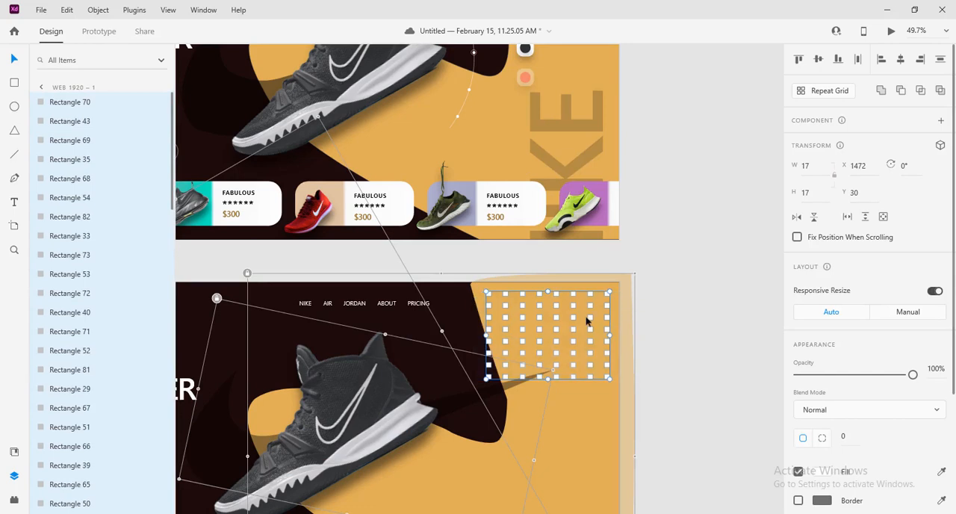
{"action": "key", "text": "ctrl+g"}
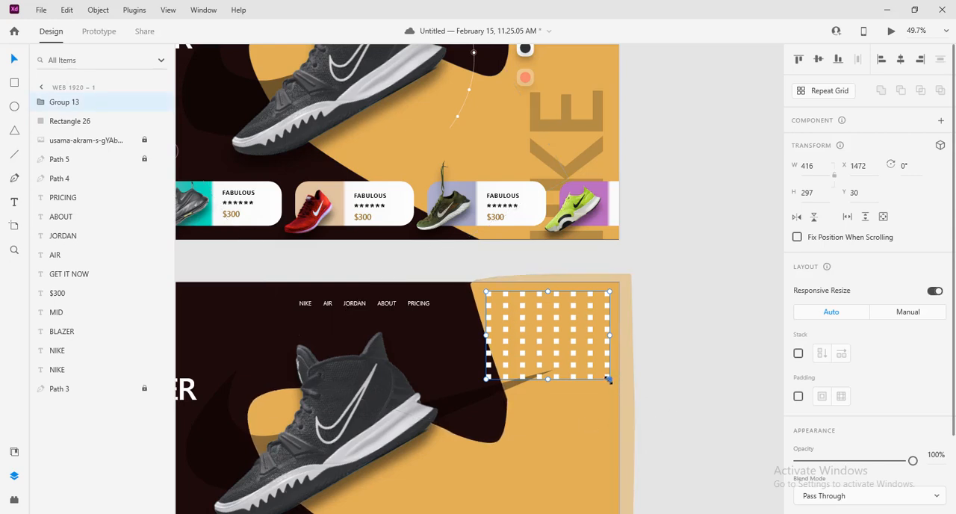
{"action": "left_click_drag", "start_coordinate": [609, 380], "coordinate": [540, 236]}
{"action": "scroll", "coordinate": [624, 407], "scroll_direction": "down", "scroll_amount": 2}
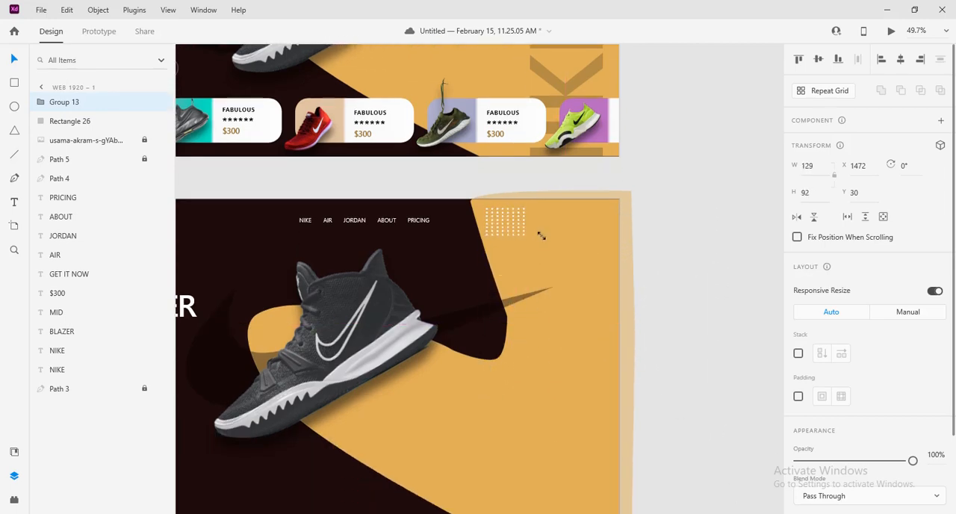
{"action": "scroll", "coordinate": [685, 250], "scroll_direction": "down", "scroll_amount": 3}
{"action": "left_click_drag", "start_coordinate": [688, 238], "coordinate": [576, 421]}
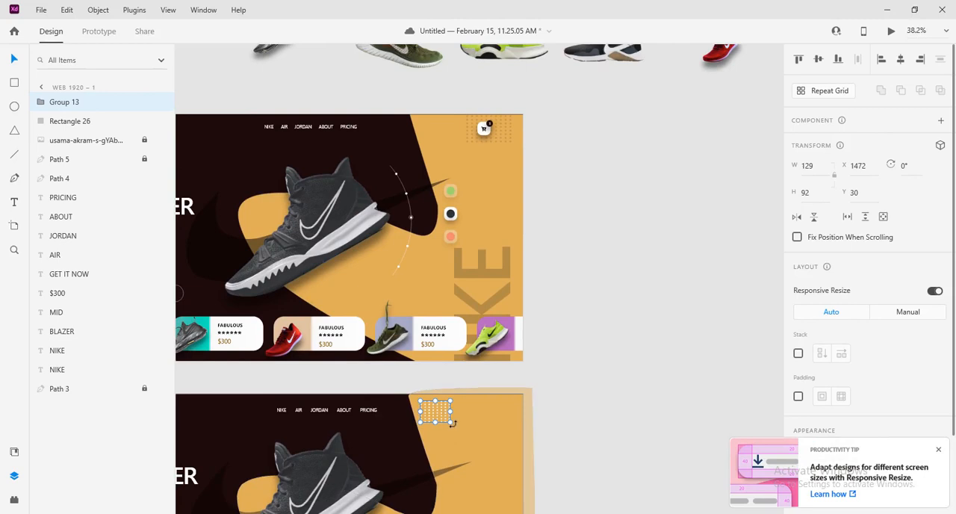
{"action": "mouse_move", "coordinate": [451, 423]}
{"action": "left_mouse_down"}
{"action": "mouse_move", "coordinate": [461, 440]}
{"action": "mouse_move", "coordinate": [486, 409]}
{"action": "mouse_move", "coordinate": [458, 429]}
{"action": "left_mouse_up"}
Change the dot grid's fill to the dark background colour #1C0A09 by sampling it from the artboard
{"action": "scroll", "coordinate": [837, 419], "scroll_direction": "down", "scroll_amount": 2}
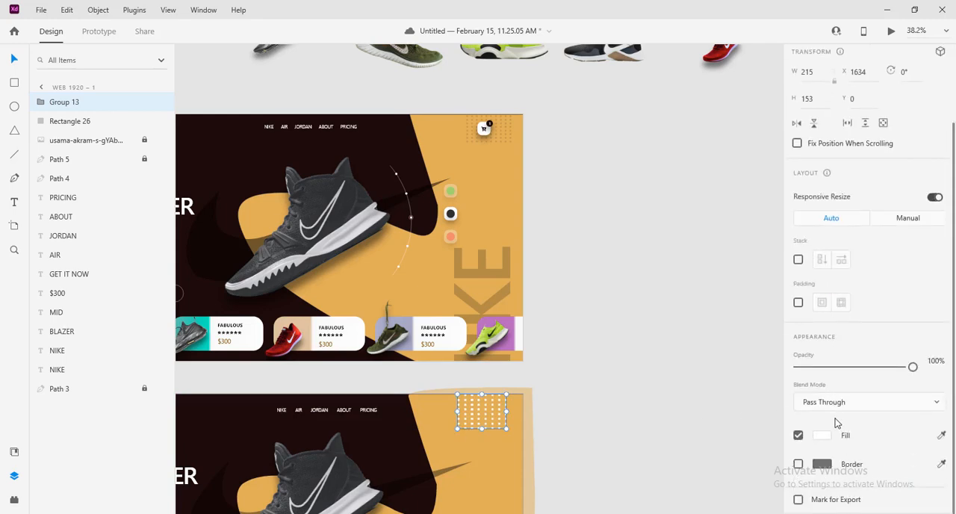
{"action": "left_click", "coordinate": [822, 437]}
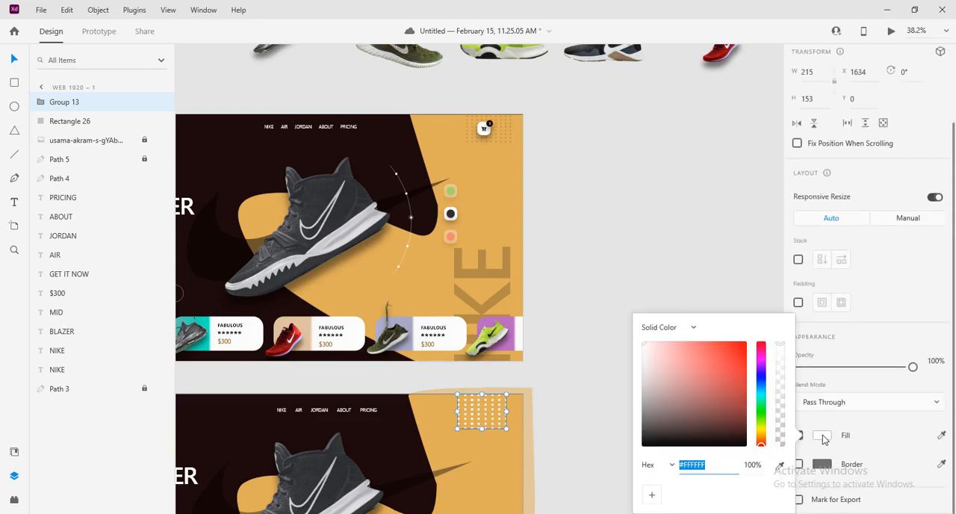
{"action": "left_click", "coordinate": [781, 467]}
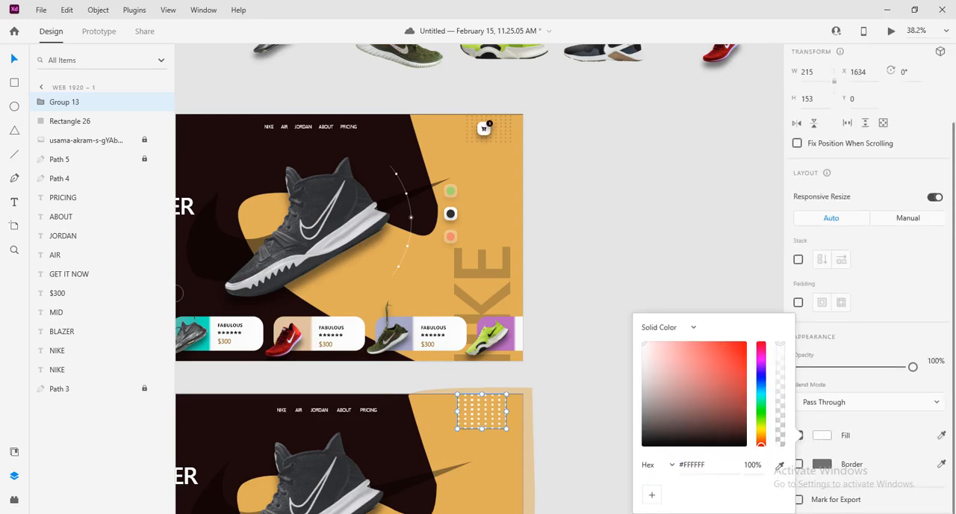
{"action": "left_click", "coordinate": [249, 422]}
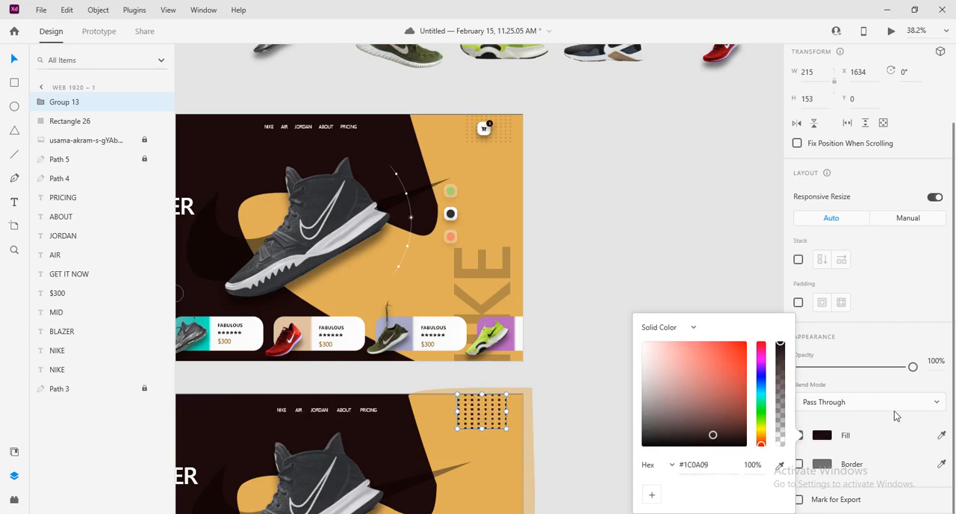
Set the dot grid's opacity to 50%
{"action": "left_click_drag", "start_coordinate": [914, 368], "coordinate": [853, 374]}
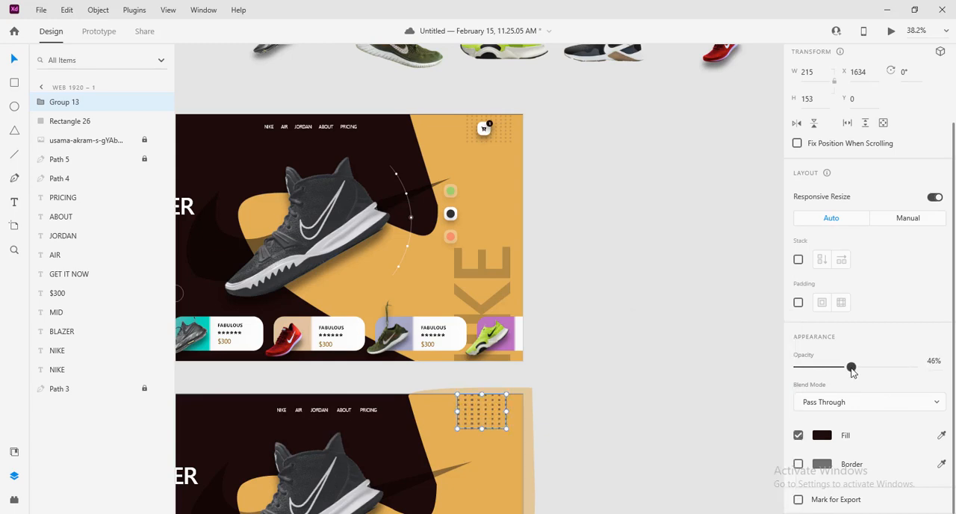
{"action": "left_click", "coordinate": [935, 363]}
{"action": "type", "text": "50"}
{"action": "key", "text": "Return"}
{"action": "left_click", "coordinate": [604, 367]}
Duplicate the dot grid to the artboard's left edge beside the headline, at about X 0, Y 158
{"action": "scroll", "coordinate": [605, 364], "scroll_direction": "down", "scroll_amount": 2}
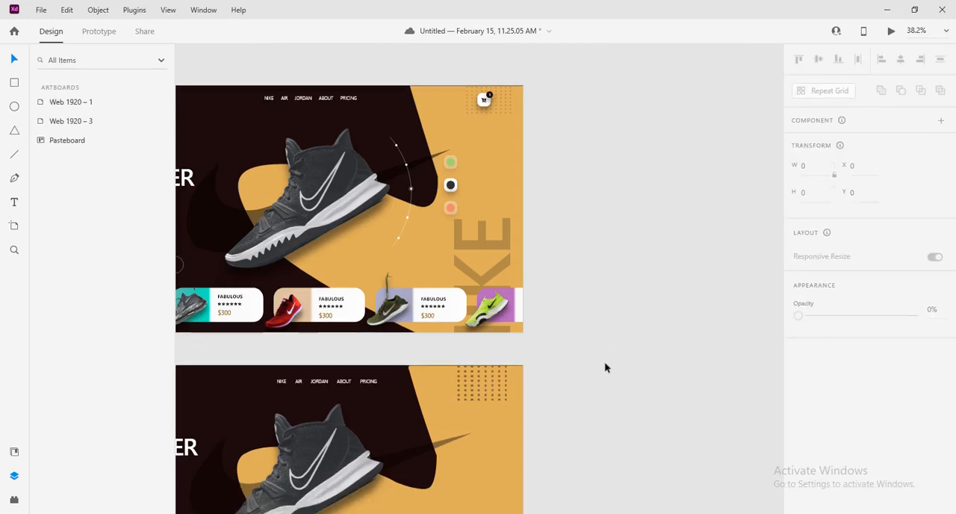
{"action": "scroll", "coordinate": [605, 359], "scroll_direction": "down", "scroll_amount": 3}
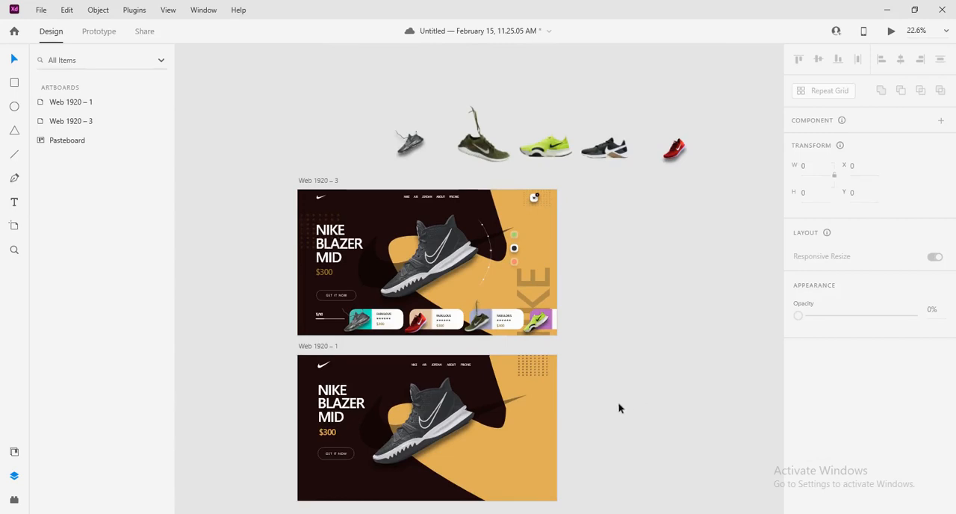
{"action": "scroll", "coordinate": [667, 399], "scroll_direction": "left", "scroll_amount": 3}
{"action": "left_click", "coordinate": [588, 361]}
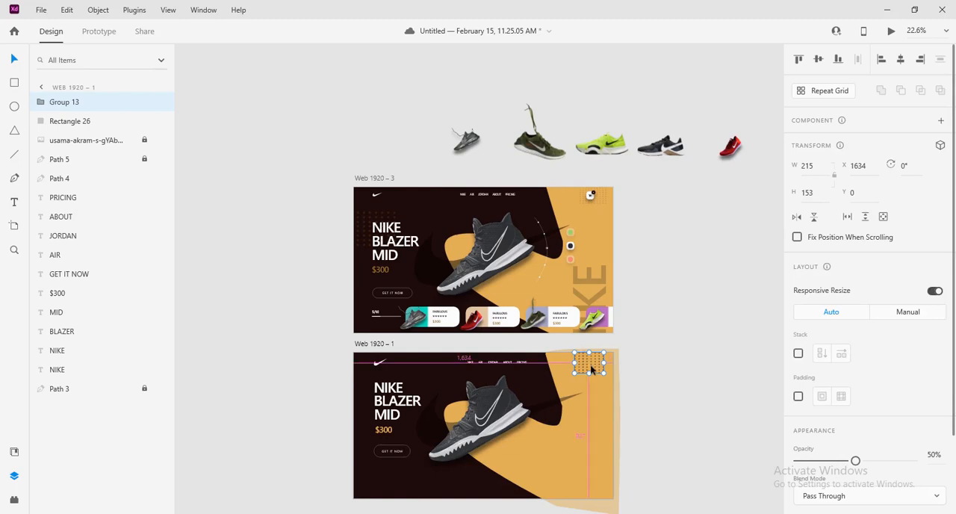
{"action": "left_click_drag", "start_coordinate": [591, 365], "coordinate": [371, 387]}
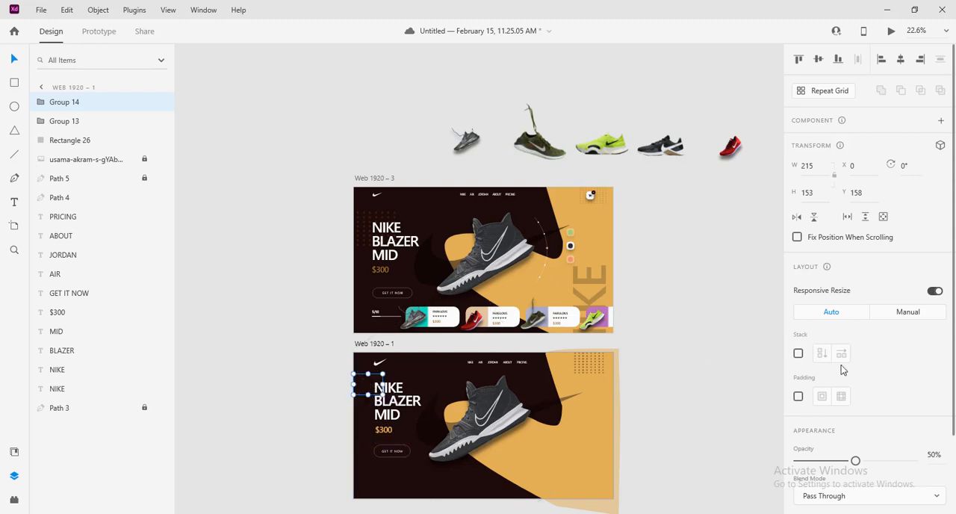
Recolour the dot grid beside the headline to #E0AE59, sampled from the artboard's orange area, and enlarge it to about 360 by 256
{"action": "scroll", "coordinate": [854, 467], "scroll_direction": "down", "scroll_amount": 3}
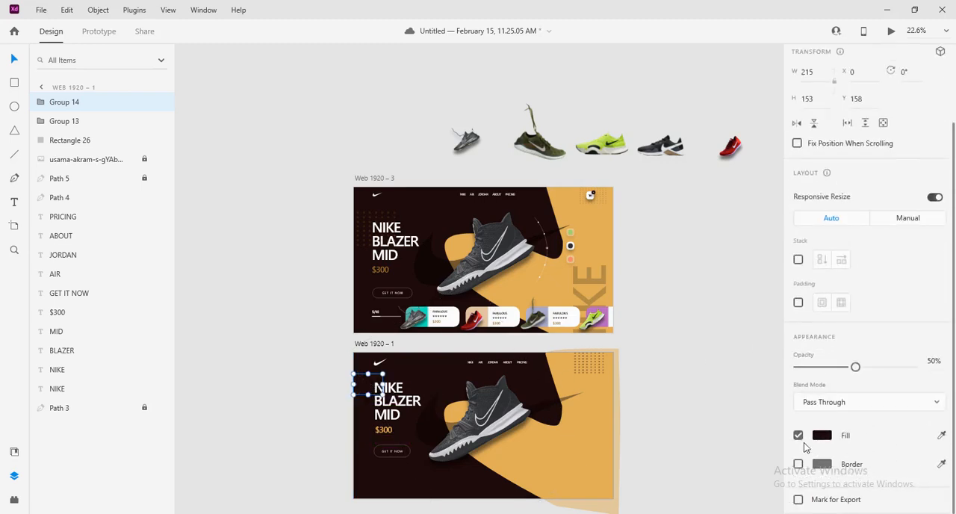
{"action": "left_click", "coordinate": [822, 434]}
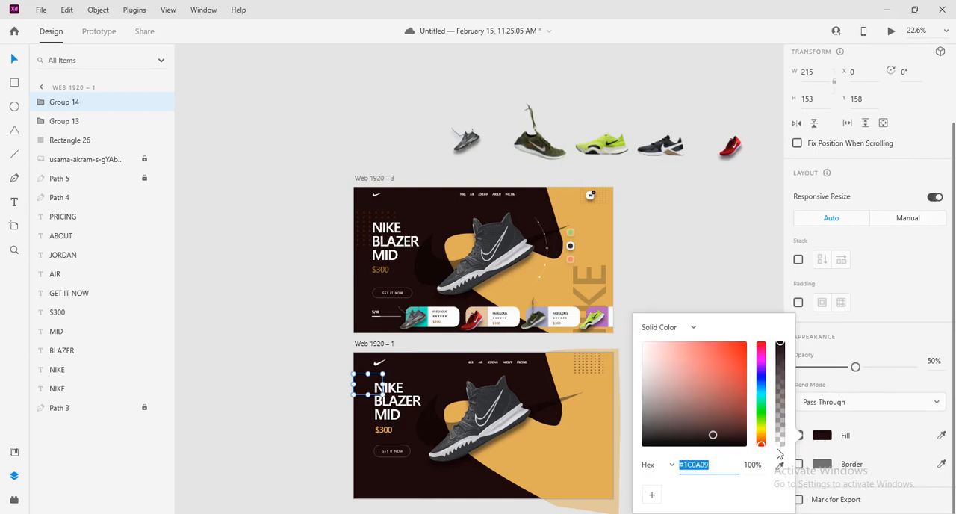
{"action": "left_click", "coordinate": [779, 465]}
{"action": "left_click", "coordinate": [606, 418]}
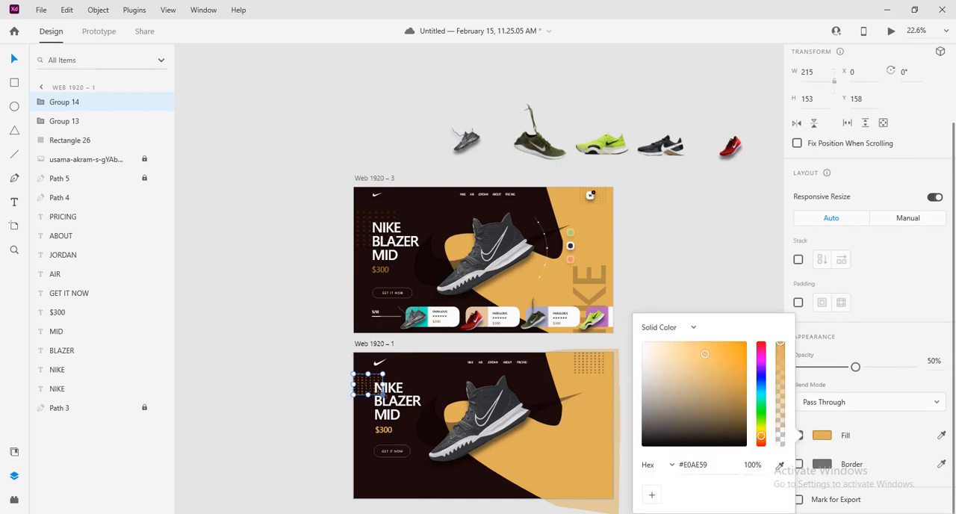
{"action": "left_click_drag", "start_coordinate": [383, 394], "coordinate": [402, 425]}
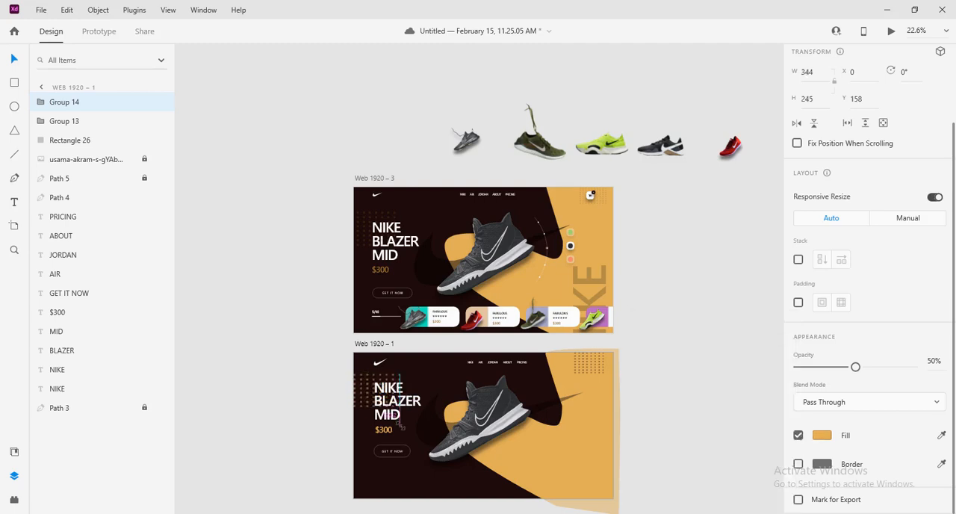
{"action": "left_click_drag", "start_coordinate": [403, 426], "coordinate": [402, 416]}
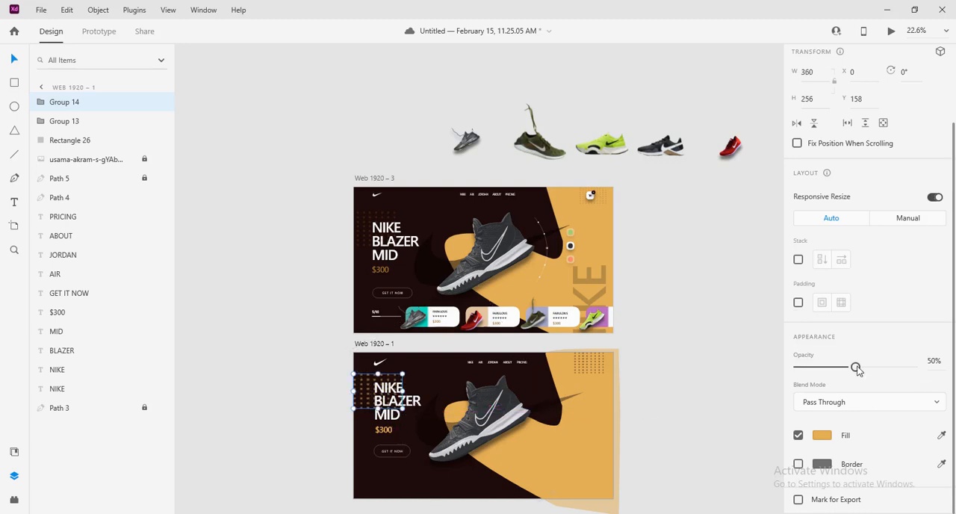
Set the orange dot grid's opacity to 20% and reorder it behind the headline texts, just above the background path
{"action": "left_click_drag", "start_coordinate": [855, 367], "coordinate": [816, 369]}
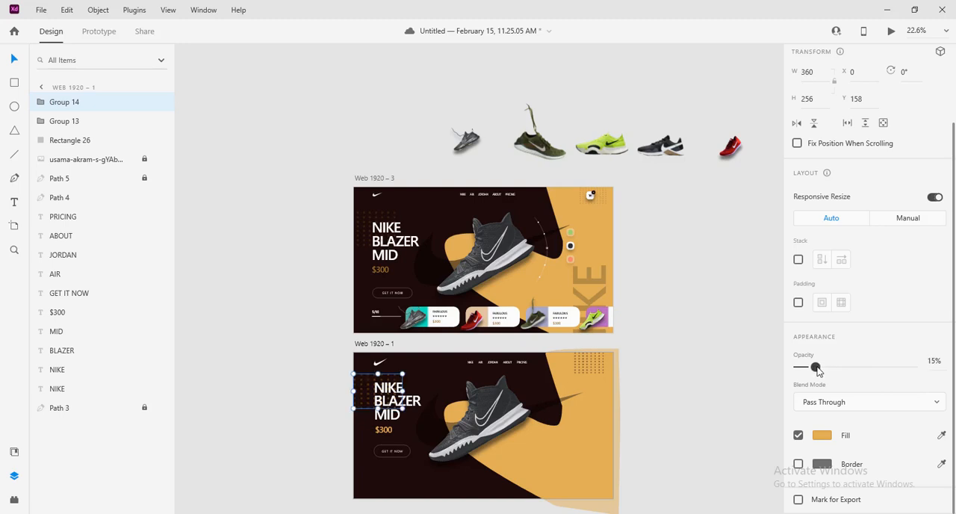
{"action": "left_click", "coordinate": [932, 363]}
{"action": "type", "text": "20"}
{"action": "key", "text": "Return"}
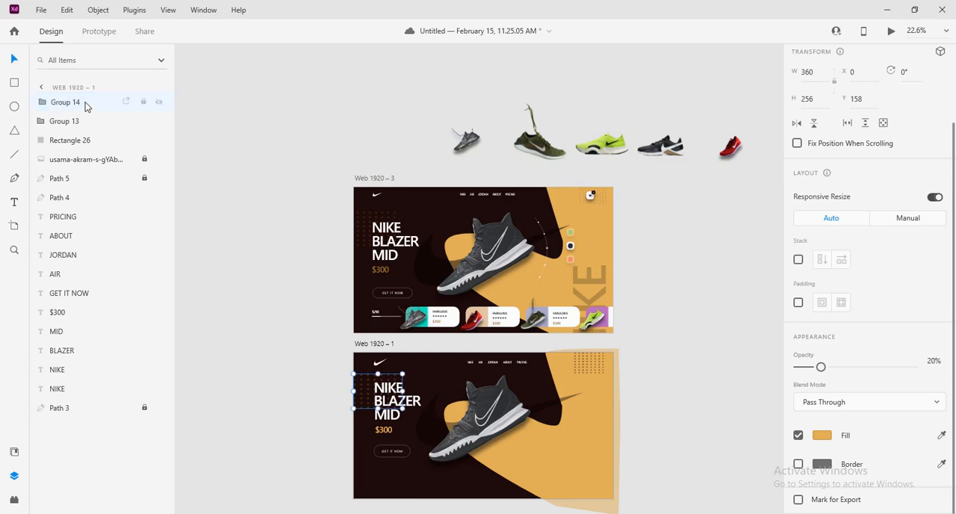
{"action": "left_click_drag", "start_coordinate": [86, 107], "coordinate": [94, 396]}
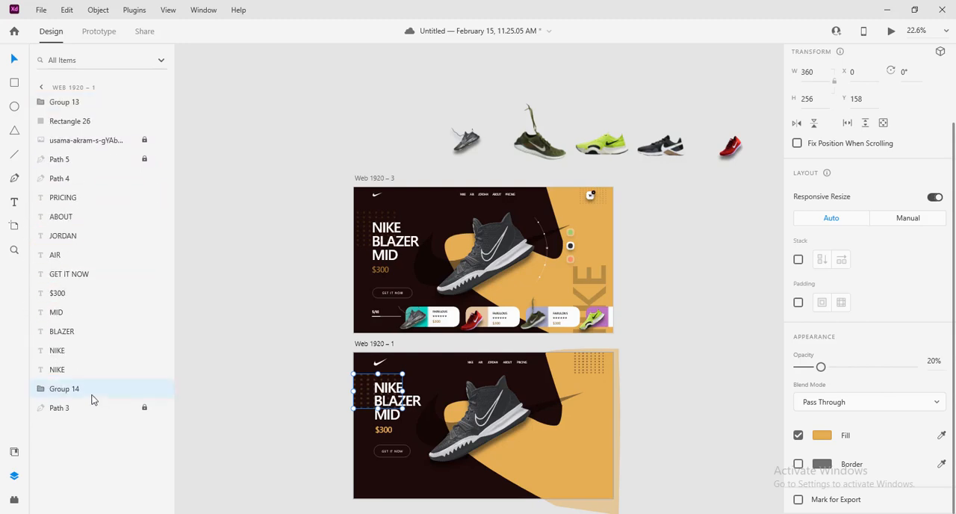
{"action": "left_click", "coordinate": [682, 388]}
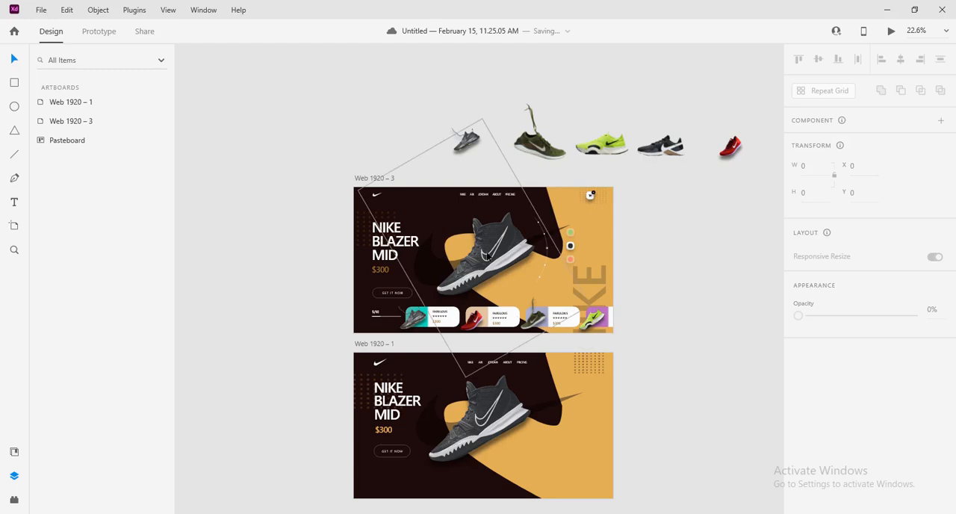
Lock the dark dot grid in the artboard's upper-right corner
{"action": "left_click", "coordinate": [585, 363]}
{"action": "right_click", "coordinate": [585, 363]}
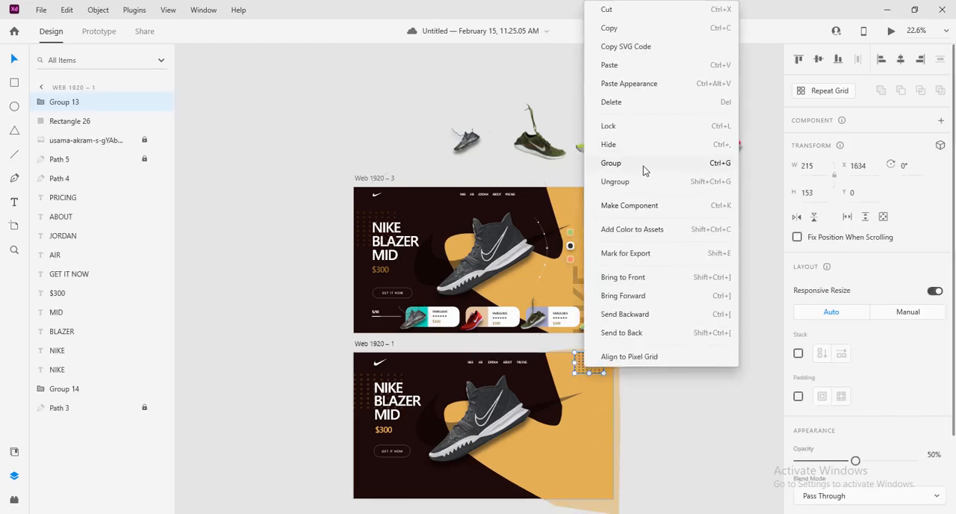
{"action": "left_click", "coordinate": [623, 125]}
{"action": "left_click", "coordinate": [672, 341]}
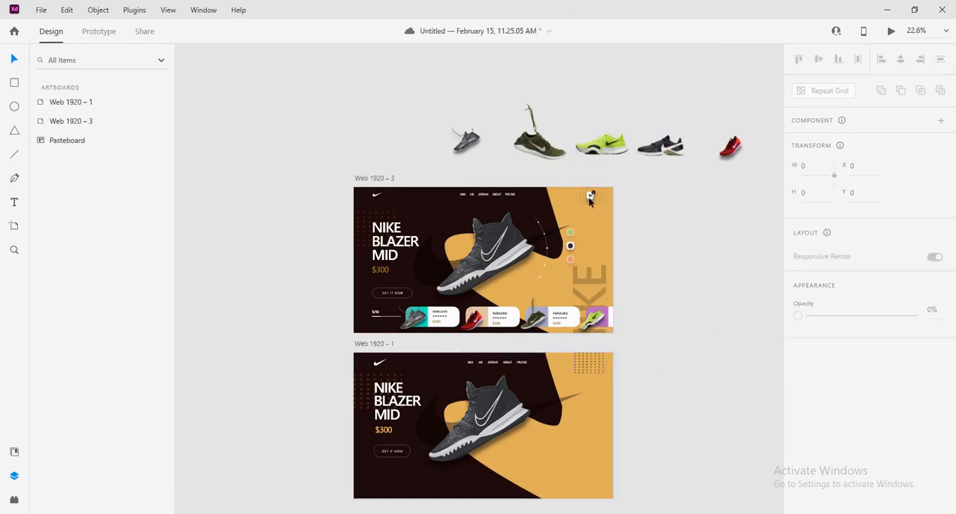
Draw a white square of about 133 by 133 below the dark dot grid and remove its border
{"action": "left_click", "coordinate": [14, 83]}
{"action": "left_click_drag", "start_coordinate": [590, 389], "coordinate": [606, 405]}
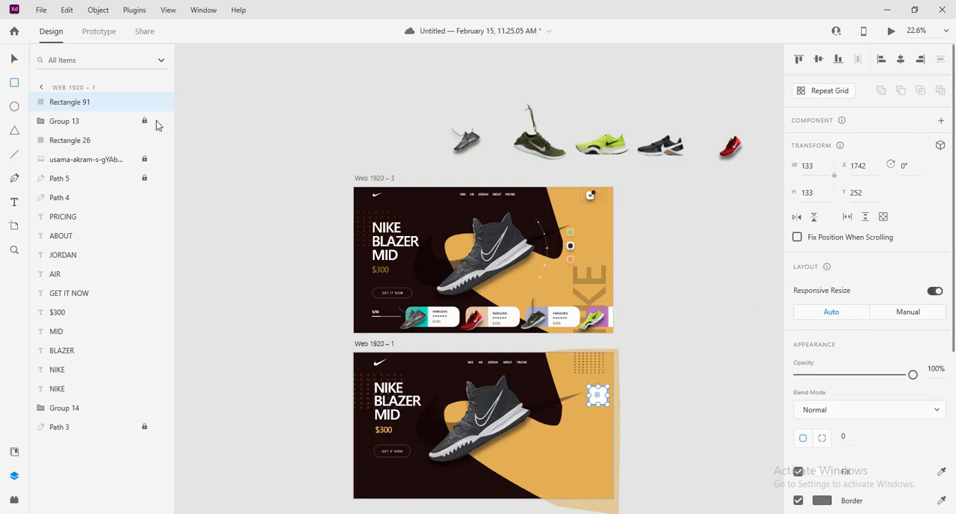
{"action": "left_click", "coordinate": [14, 59]}
{"action": "scroll", "coordinate": [859, 351], "scroll_direction": "down", "scroll_amount": 2}
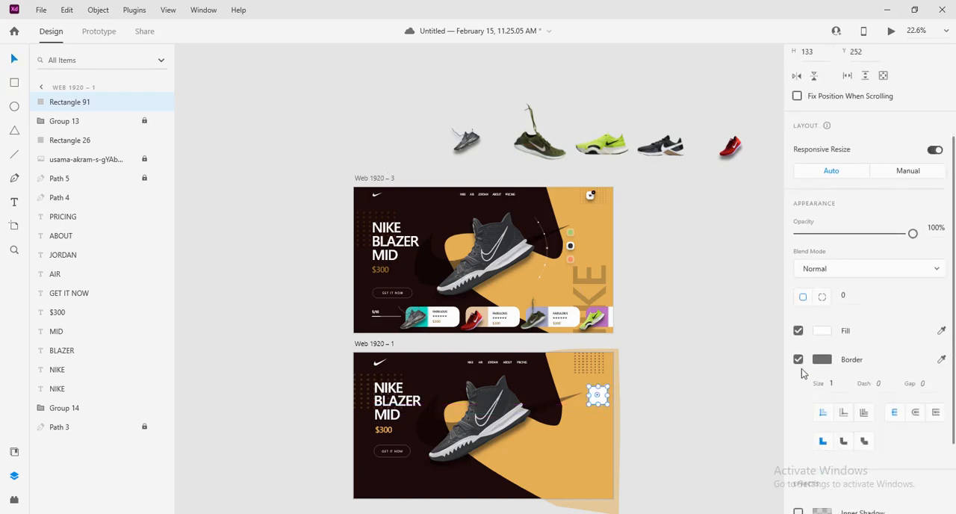
{"action": "left_click", "coordinate": [798, 359]}
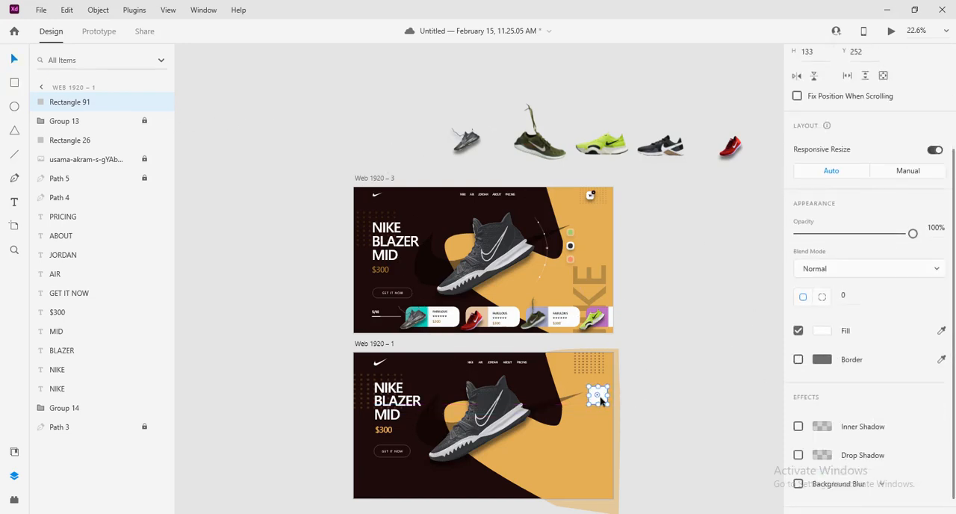
Move the white square up over the dark dot grid, to about X 1686, Y 20
{"action": "scroll", "coordinate": [655, 399], "scroll_direction": "up", "scroll_amount": 4}
{"action": "left_click_drag", "start_coordinate": [640, 412], "coordinate": [576, 372]}
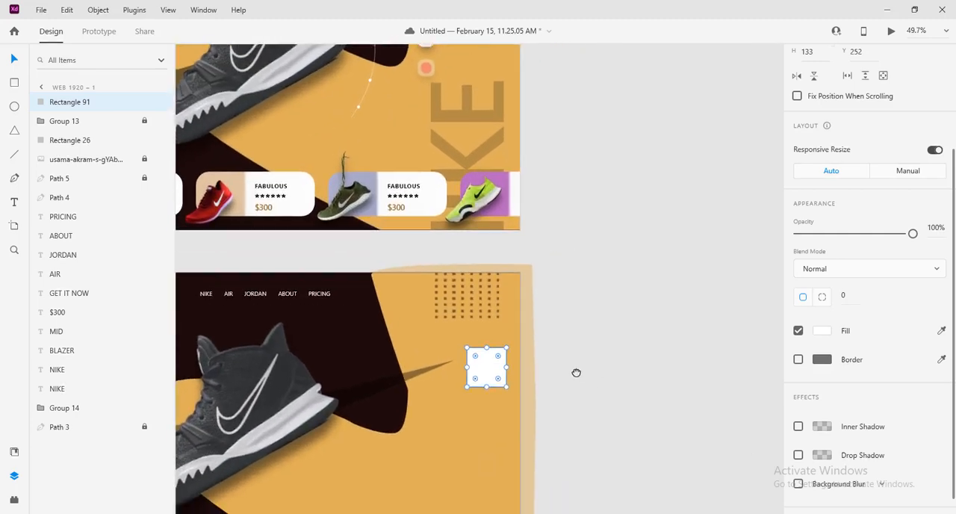
{"action": "left_click_drag", "start_coordinate": [589, 321], "coordinate": [599, 492]}
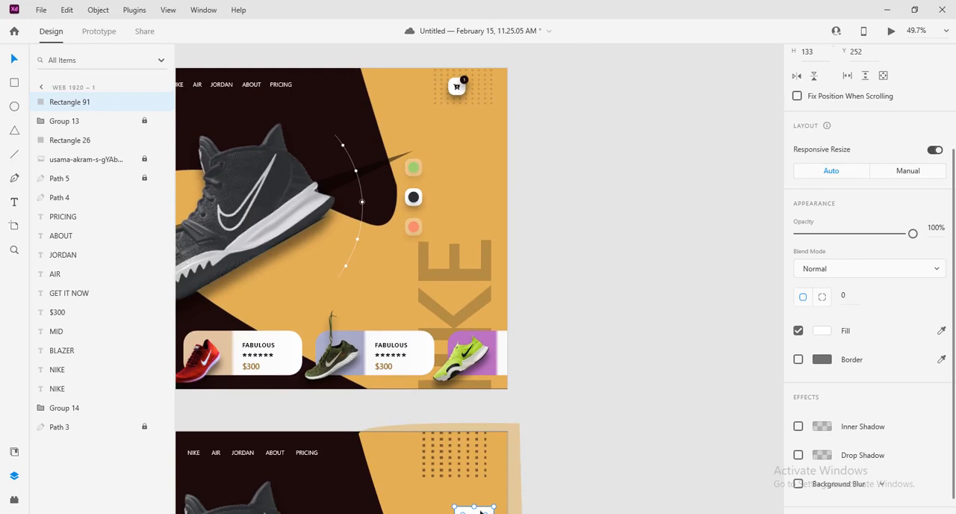
{"action": "left_click_drag", "start_coordinate": [482, 511], "coordinate": [472, 441]}
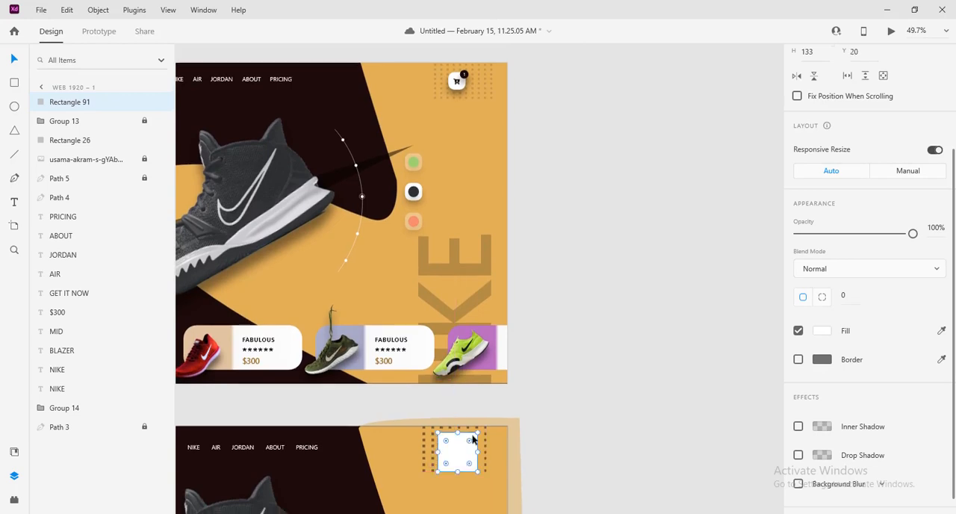
{"action": "left_click_drag", "start_coordinate": [608, 419], "coordinate": [606, 435]}
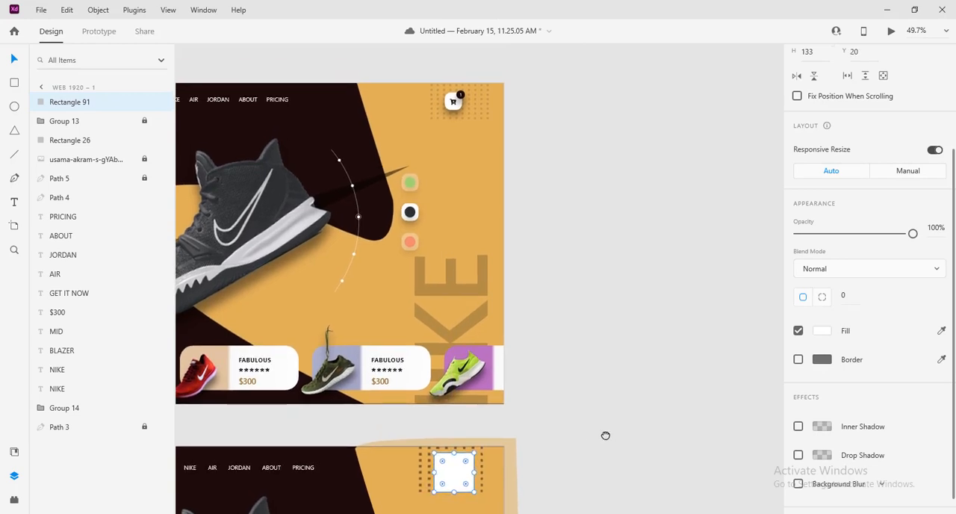
Round the white square's corners to a radius of 36 and scale it down to about 95 by 95
{"action": "mouse_move", "coordinate": [465, 484]}
{"action": "left_mouse_down"}
{"action": "mouse_move", "coordinate": [458, 475]}
{"action": "mouse_move", "coordinate": [464, 483]}
{"action": "left_mouse_up"}
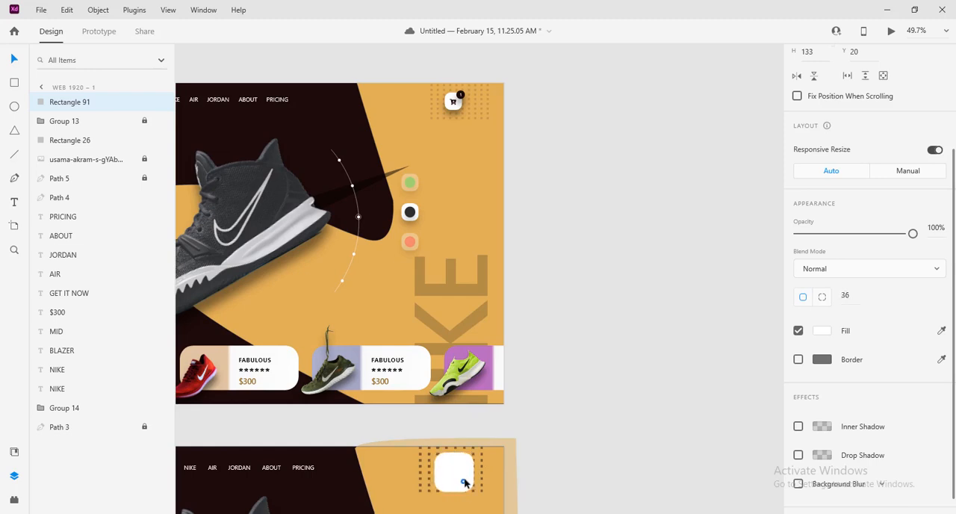
{"action": "left_click", "coordinate": [859, 297]}
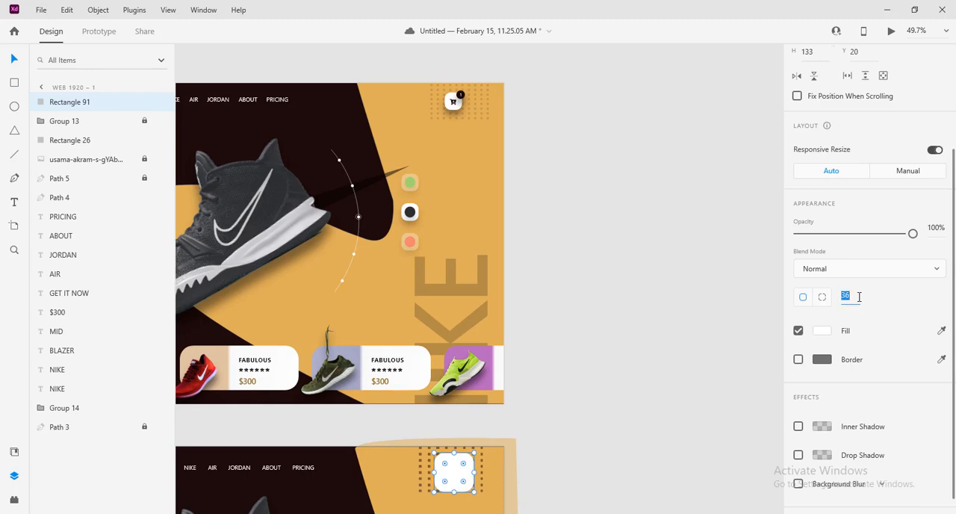
{"action": "left_click", "coordinate": [666, 426]}
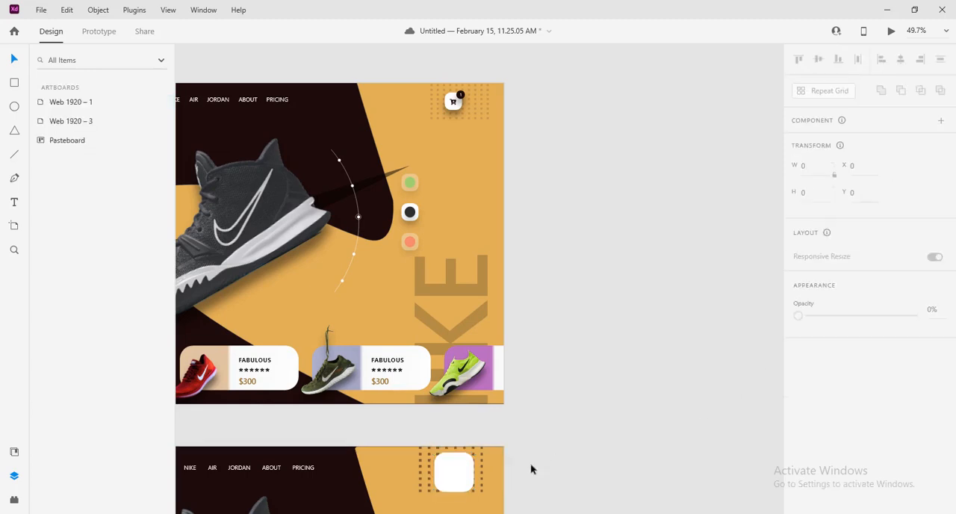
{"action": "left_click", "coordinate": [464, 484]}
{"action": "left_click_drag", "start_coordinate": [465, 485], "coordinate": [462, 483]}
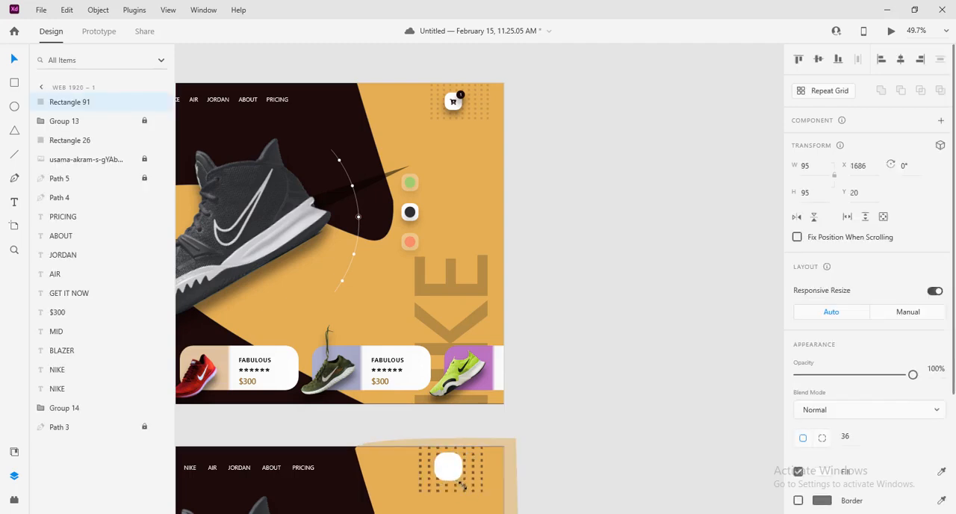
Add a drop shadow to the white rounded square, using black at 50% opacity
{"action": "scroll", "coordinate": [912, 454], "scroll_direction": "down", "scroll_amount": 1}
{"action": "scroll", "coordinate": [911, 455], "scroll_direction": "down", "scroll_amount": 3}
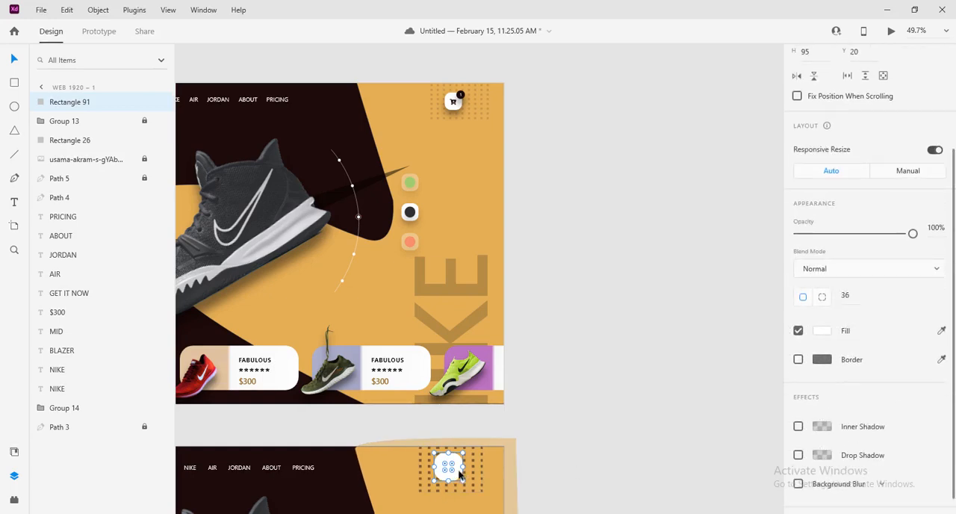
{"action": "scroll", "coordinate": [859, 419], "scroll_direction": "down", "scroll_amount": 1}
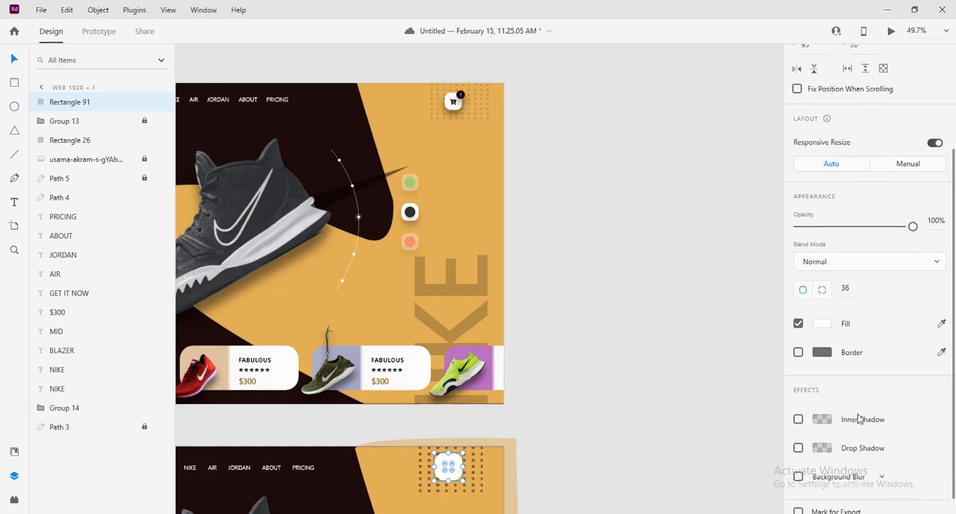
{"action": "scroll", "coordinate": [859, 419], "scroll_direction": "down", "scroll_amount": 1}
{"action": "left_click", "coordinate": [798, 436]}
{"action": "scroll", "coordinate": [888, 444], "scroll_direction": "down", "scroll_amount": 2}
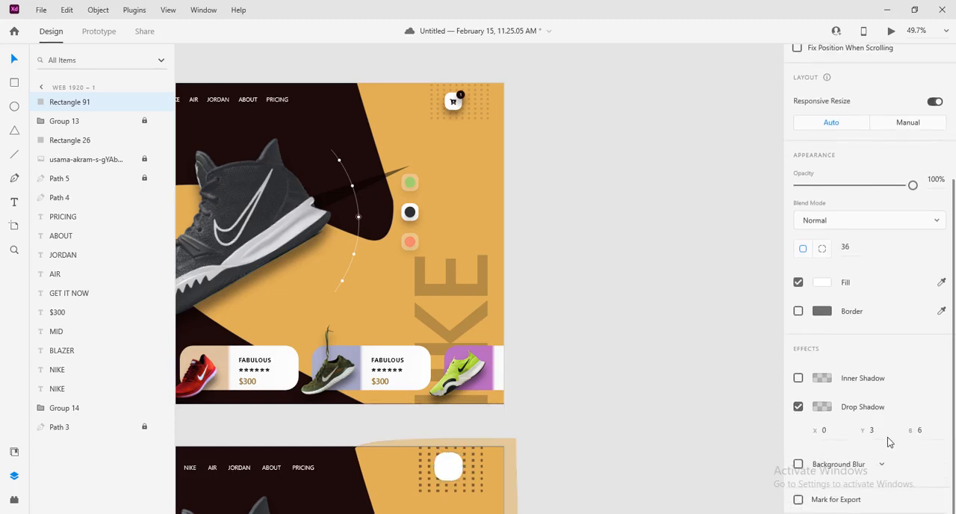
{"action": "left_click", "coordinate": [825, 407]}
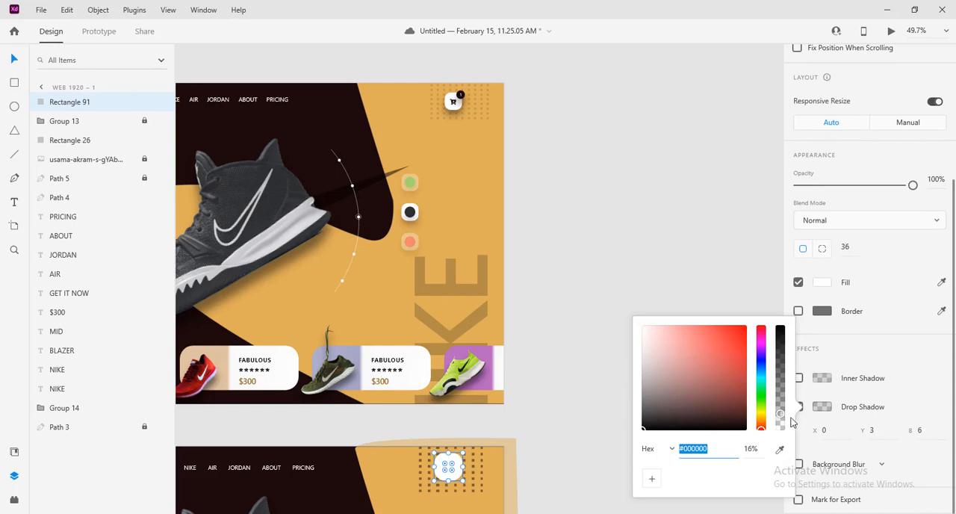
{"action": "left_click_drag", "start_coordinate": [780, 415], "coordinate": [781, 381]}
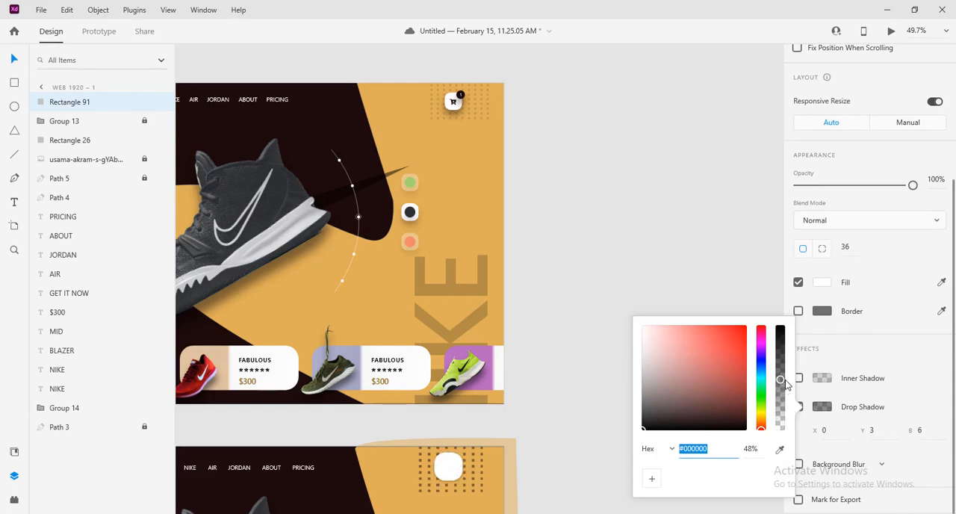
{"action": "left_click", "coordinate": [751, 448]}
{"action": "type", "text": "50"}
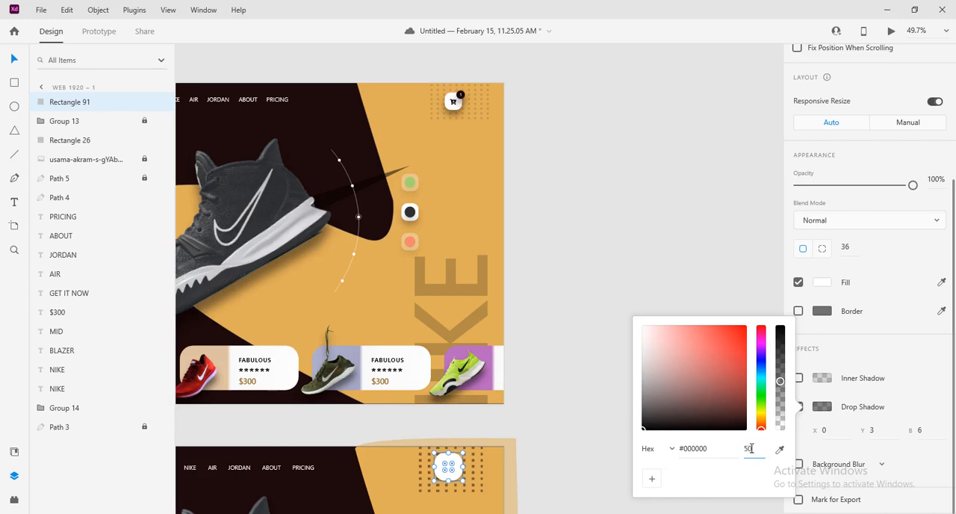
{"action": "key", "text": "Return"}
Set the drop shadow's Y offset and blur to 20 and lower its colour opacity
{"action": "left_click", "coordinate": [878, 431]}
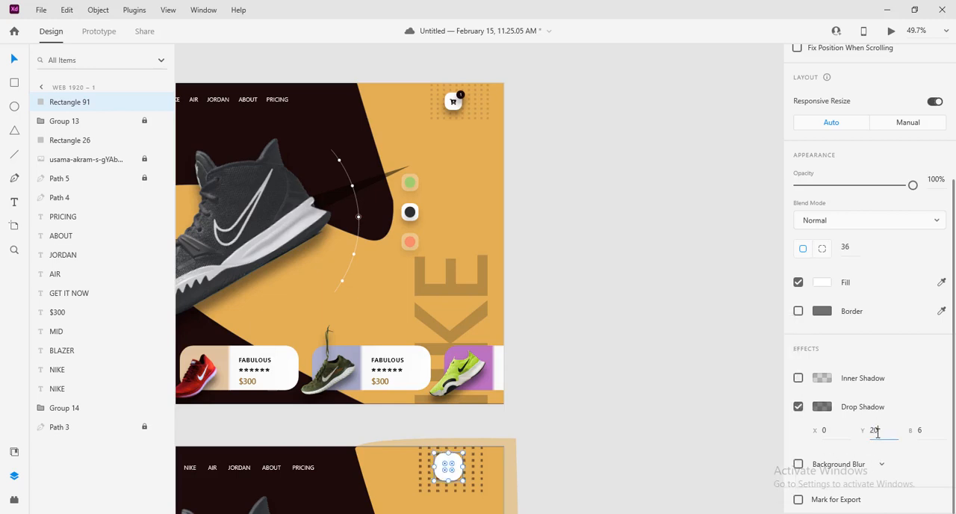
{"action": "left_click", "coordinate": [921, 431]}
{"action": "type", "text": "20"}
{"action": "left_click", "coordinate": [824, 407]}
{"action": "left_click_drag", "start_coordinate": [781, 384], "coordinate": [778, 406]}
{"action": "left_click", "coordinate": [695, 273]}
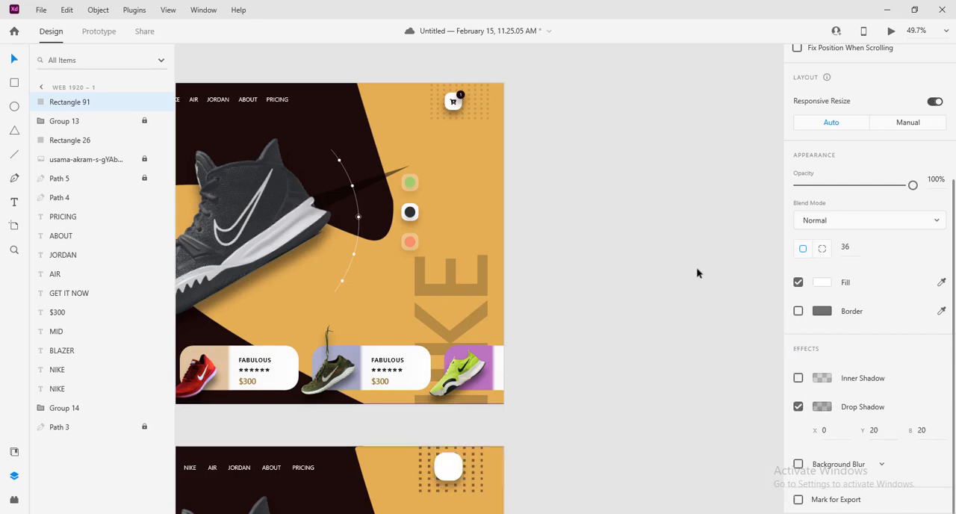
Shift the white square to about X 1699, Y 29 and insert the cart-arrow-down icon from the Icons 4 Design plugin
{"action": "left_click", "coordinate": [450, 475]}
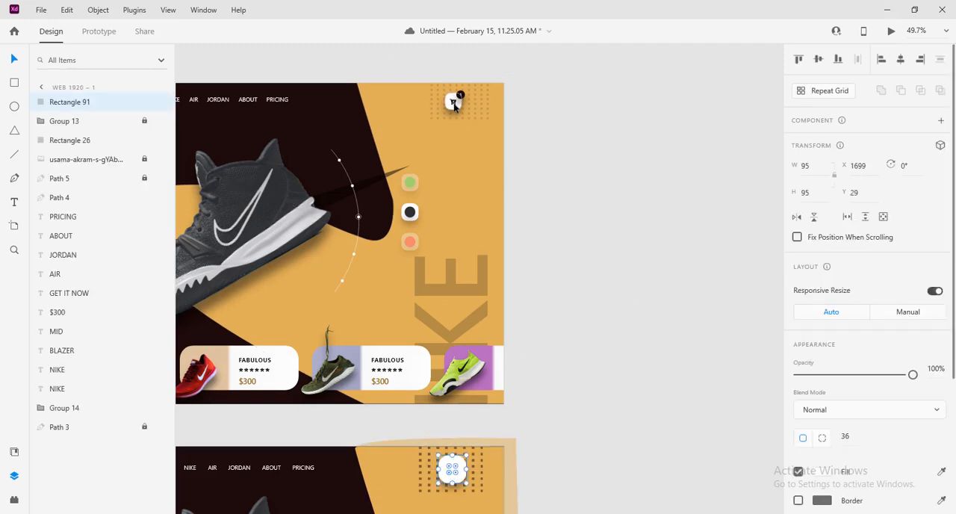
{"action": "left_click", "coordinate": [17, 501]}
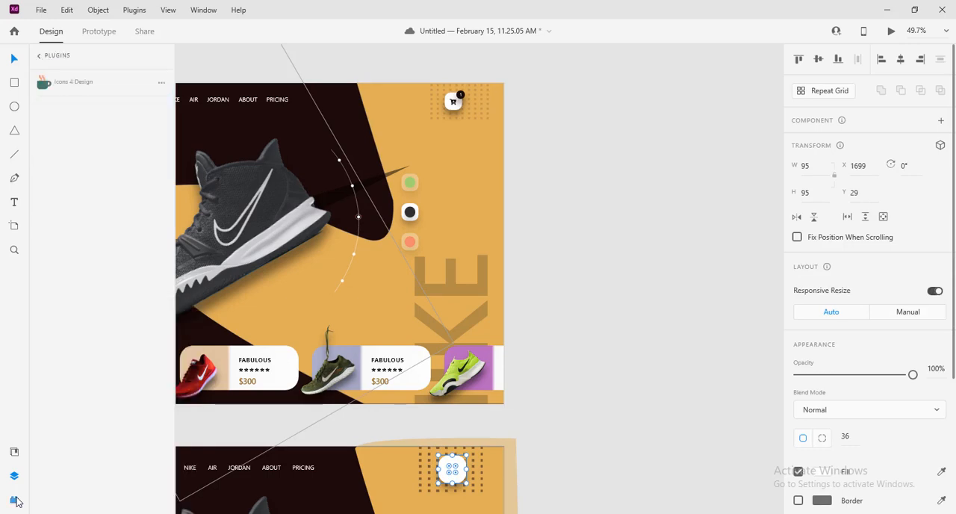
{"action": "left_click", "coordinate": [65, 80]}
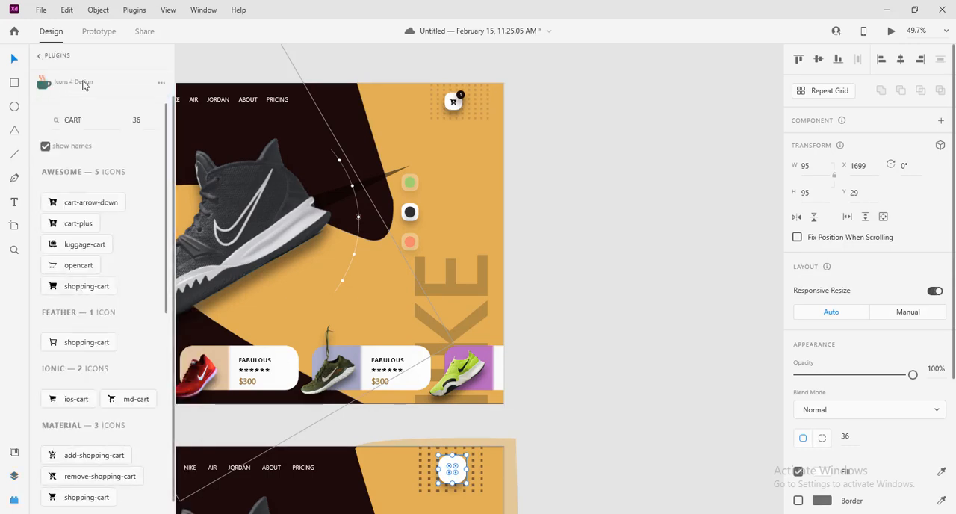
{"action": "double_click", "coordinate": [71, 119]}
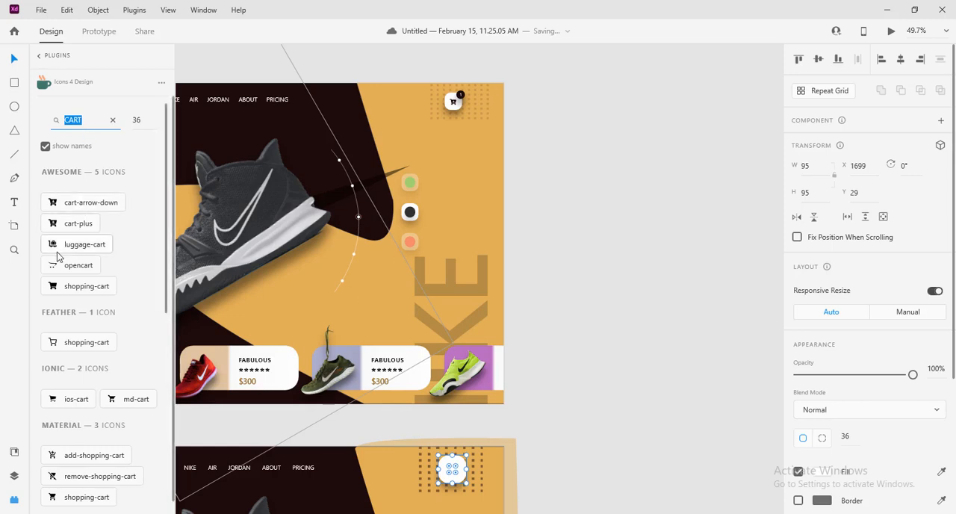
{"action": "left_click", "coordinate": [56, 209]}
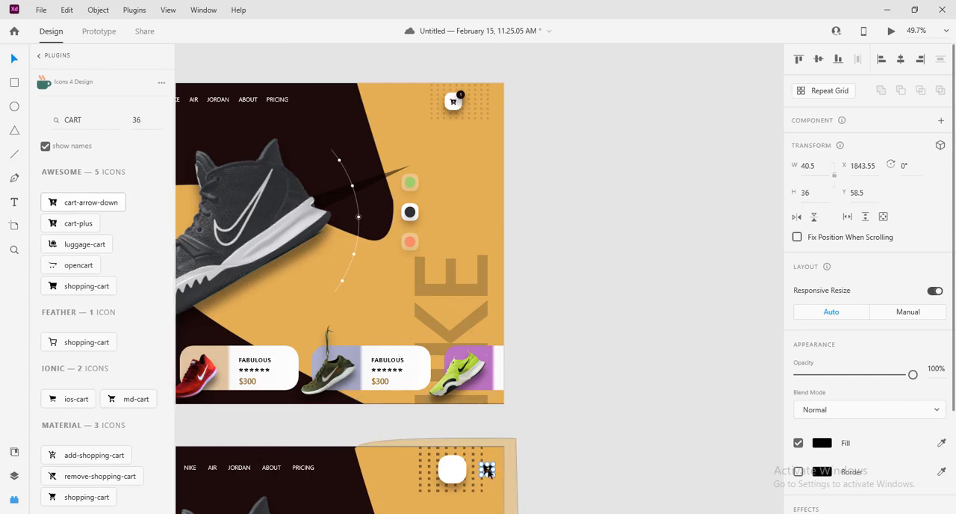
Place the cart icon on the white rounded square, at about X 1726, Y 65
{"action": "left_click_drag", "start_coordinate": [488, 470], "coordinate": [457, 474]}
{"action": "left_click", "coordinate": [550, 483]}
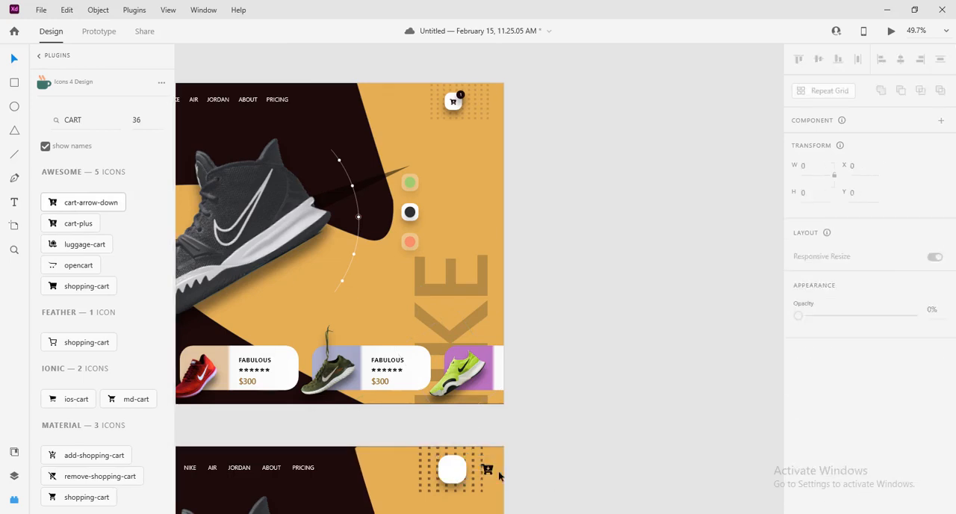
{"action": "left_click", "coordinate": [487, 469]}
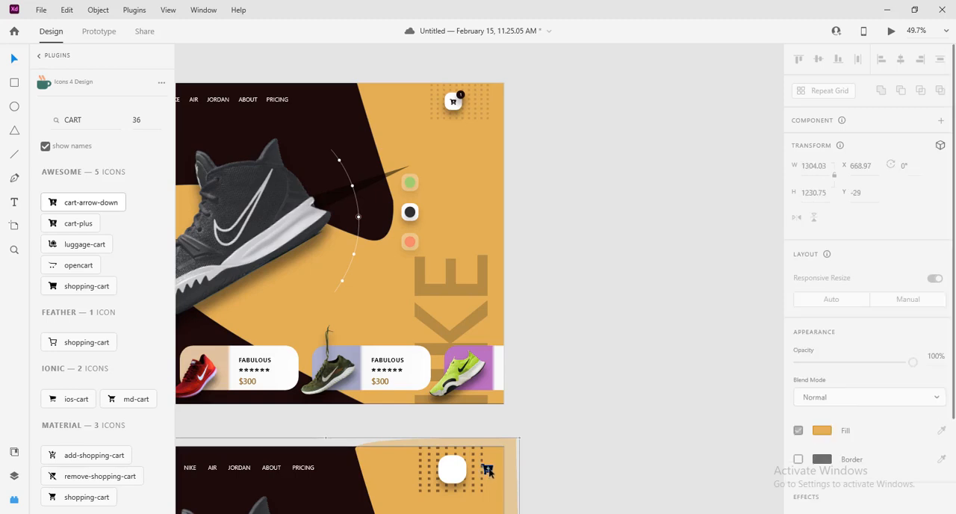
{"action": "left_click_drag", "start_coordinate": [489, 469], "coordinate": [455, 473]}
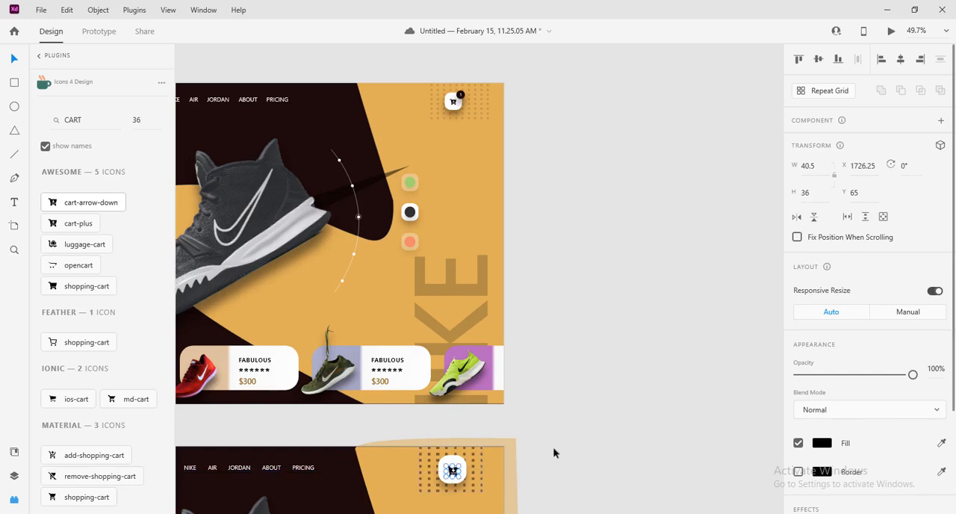
Fill the cart icon with the dark brown #1C0A09 sampled from the artboard background and nudge the icon slightly up
{"action": "left_click", "coordinate": [824, 445]}
{"action": "left_click", "coordinate": [780, 465]}
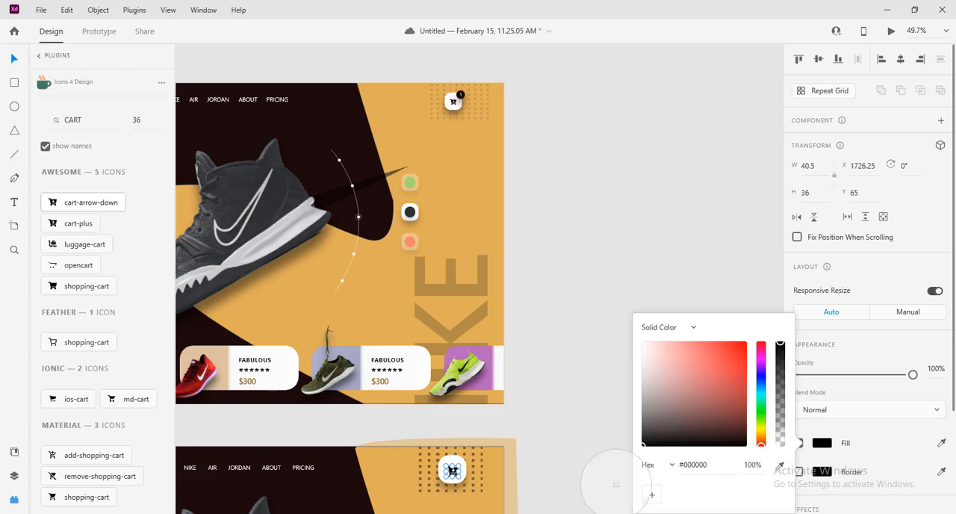
{"action": "left_click", "coordinate": [320, 495]}
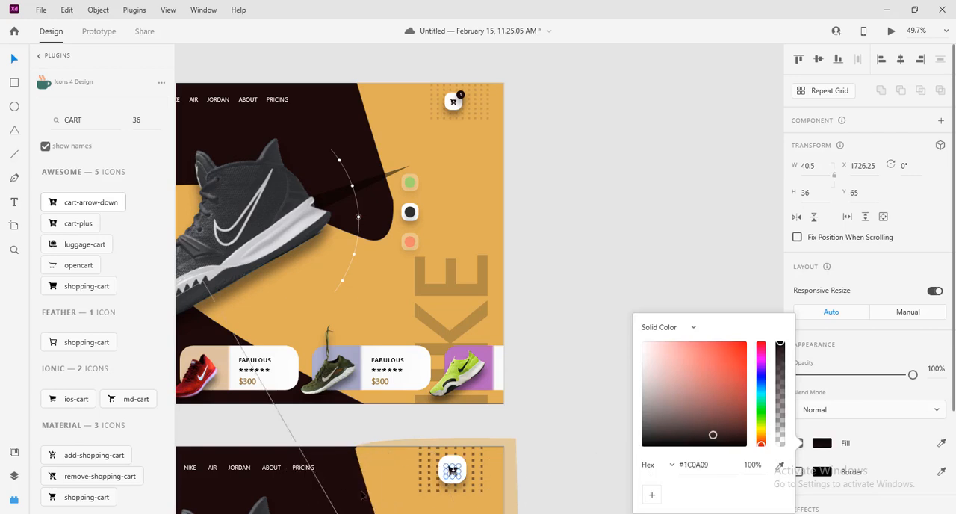
{"action": "left_click", "coordinate": [612, 409]}
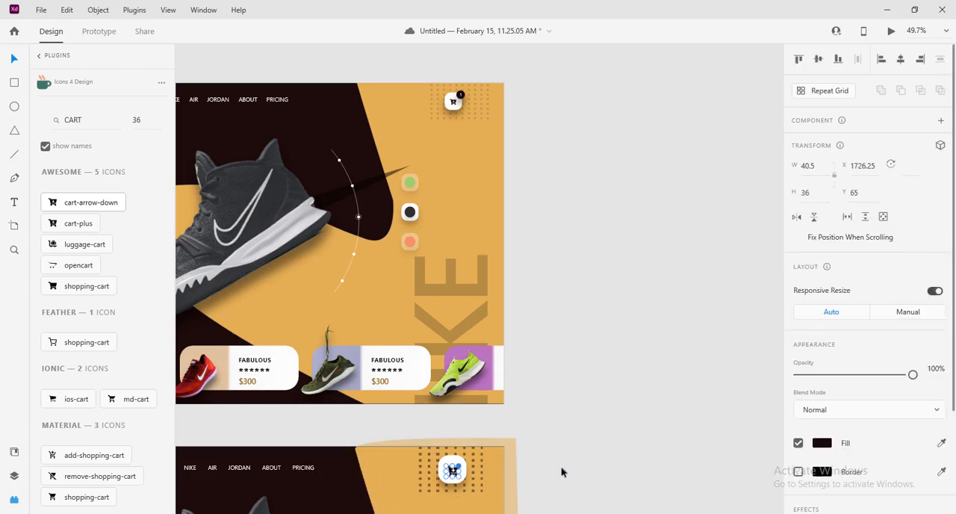
{"action": "key", "text": "Up"}
{"action": "key", "text": "Up"}
{"action": "key", "text": "Up"}
{"action": "left_click", "coordinate": [658, 383]}
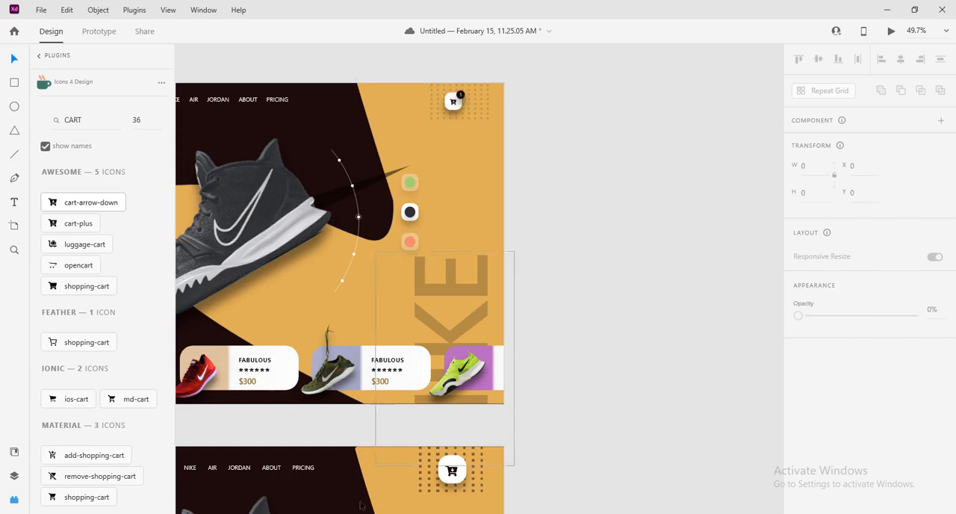
Draw a 40 × 40 circle at the white square's upper-right corner, about X 1747, Y 16, and remove its border
{"action": "left_click", "coordinate": [15, 108]}
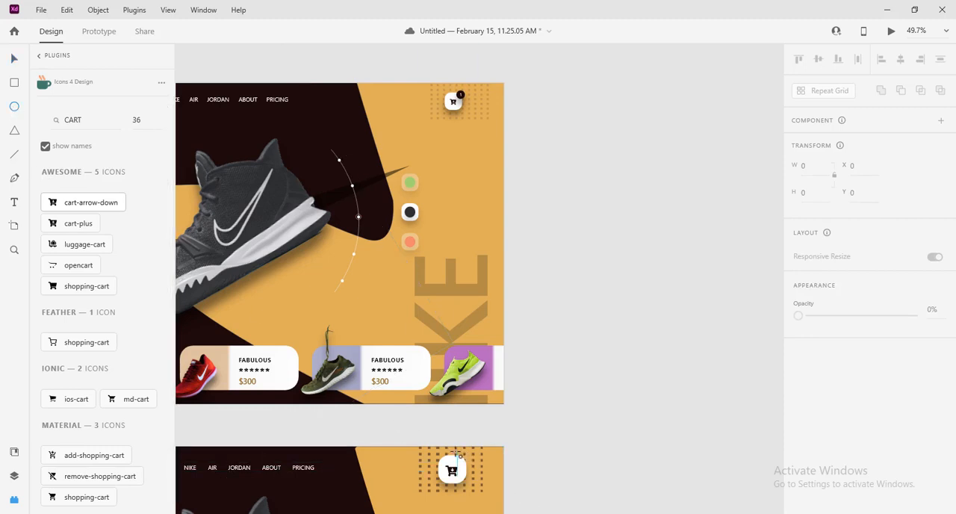
{"action": "left_click_drag", "start_coordinate": [455, 452], "coordinate": [471, 467]}
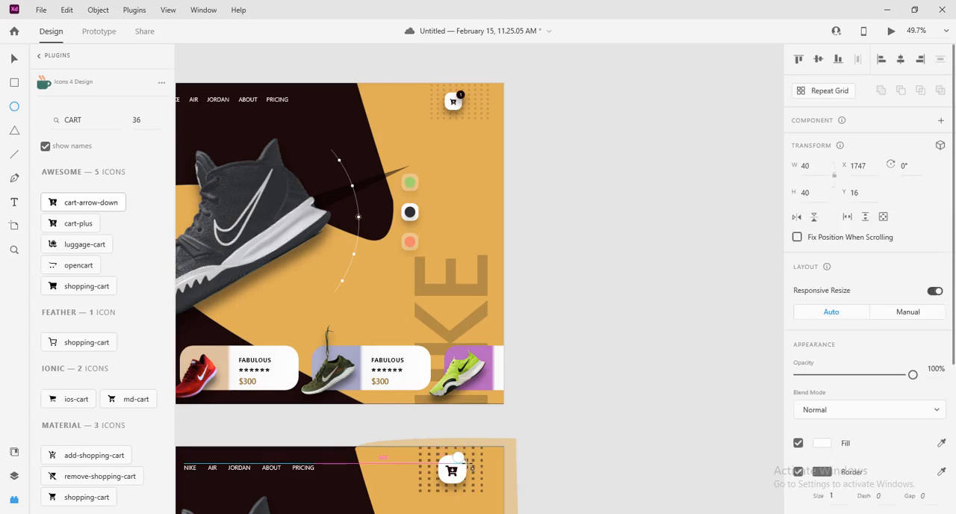
{"action": "key", "text": "v"}
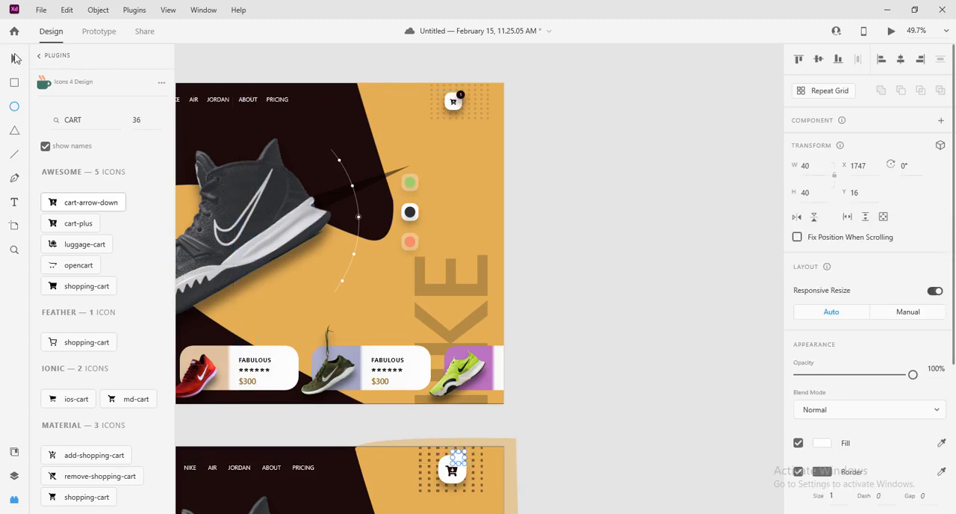
{"action": "left_click", "coordinate": [798, 472]}
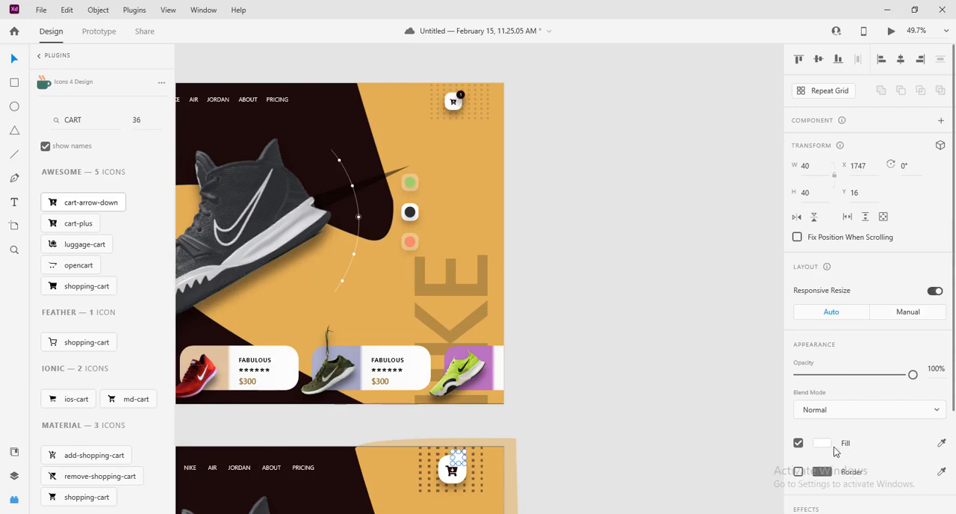
Fill the small circle with the background's dark brown #1C0A09 and shift it to X 1754, Y 16
{"action": "left_click", "coordinate": [824, 445]}
{"action": "left_click", "coordinate": [780, 465]}
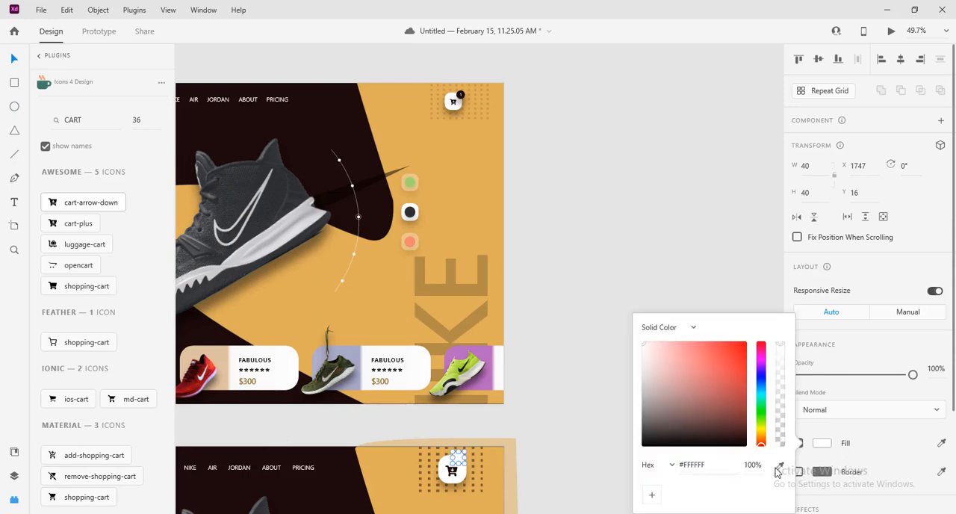
{"action": "left_click", "coordinate": [343, 490]}
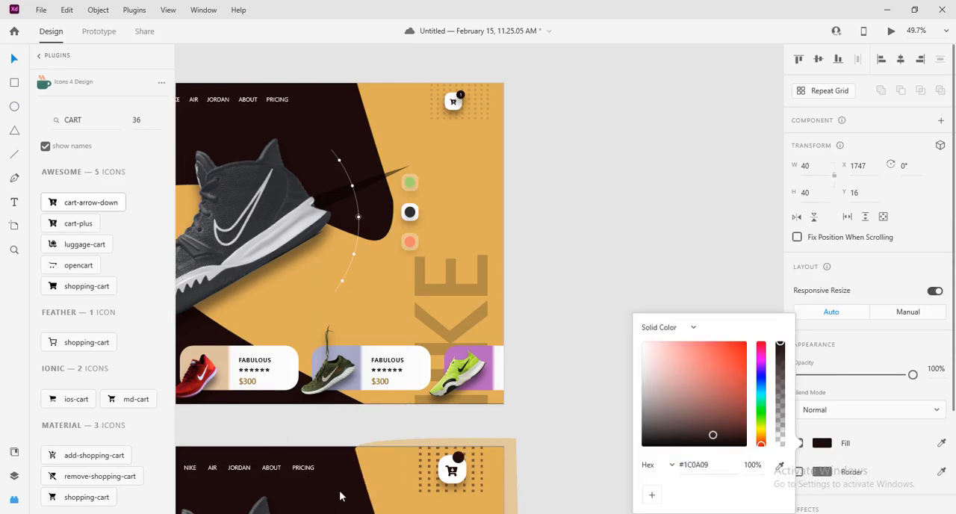
{"action": "left_click", "coordinate": [611, 403]}
{"action": "left_click", "coordinate": [459, 457]}
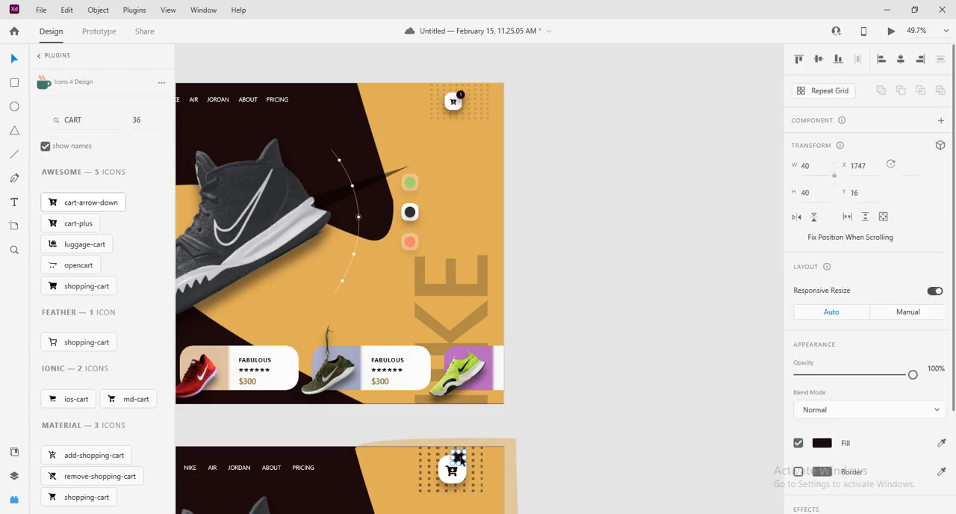
Add a drop shadow to the small dark circle with Y offset 20, blur 20 and black at 40% opacity
{"action": "scroll", "coordinate": [869, 456], "scroll_direction": "down", "scroll_amount": 1}
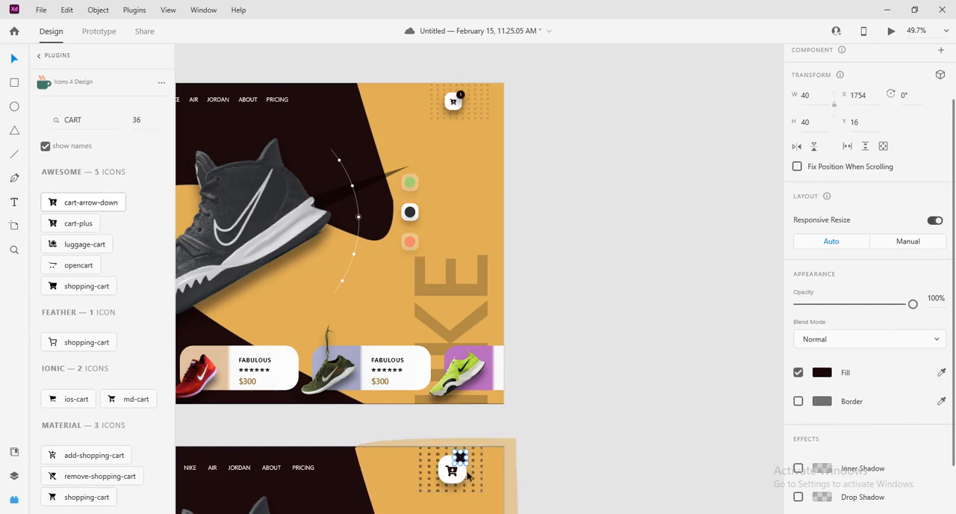
{"action": "scroll", "coordinate": [899, 412], "scroll_direction": "down", "scroll_amount": 1}
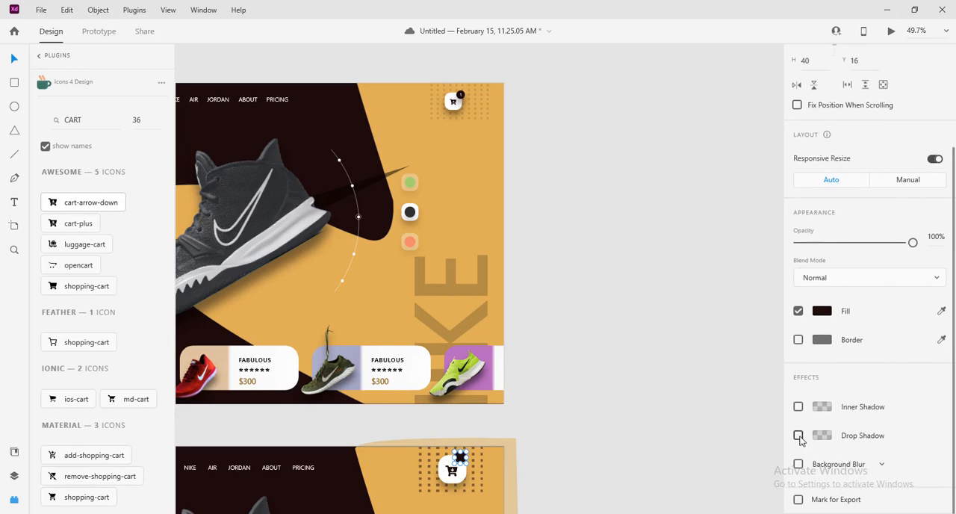
{"action": "left_click", "coordinate": [798, 435]}
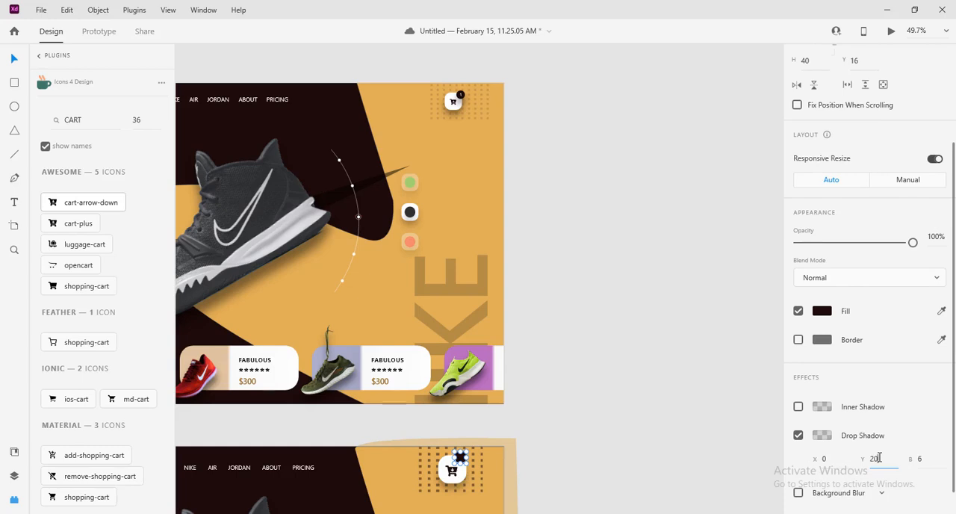
{"action": "key", "text": "Return"}
{"action": "left_click", "coordinate": [933, 460]}
{"action": "key", "text": "Return"}
{"action": "left_click", "coordinate": [821, 436]}
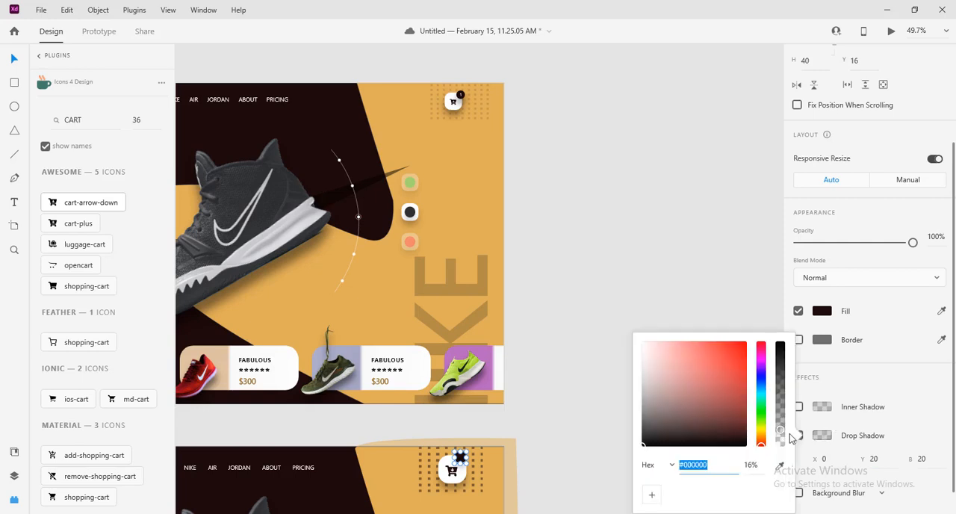
{"action": "left_click_drag", "start_coordinate": [784, 409], "coordinate": [785, 405]}
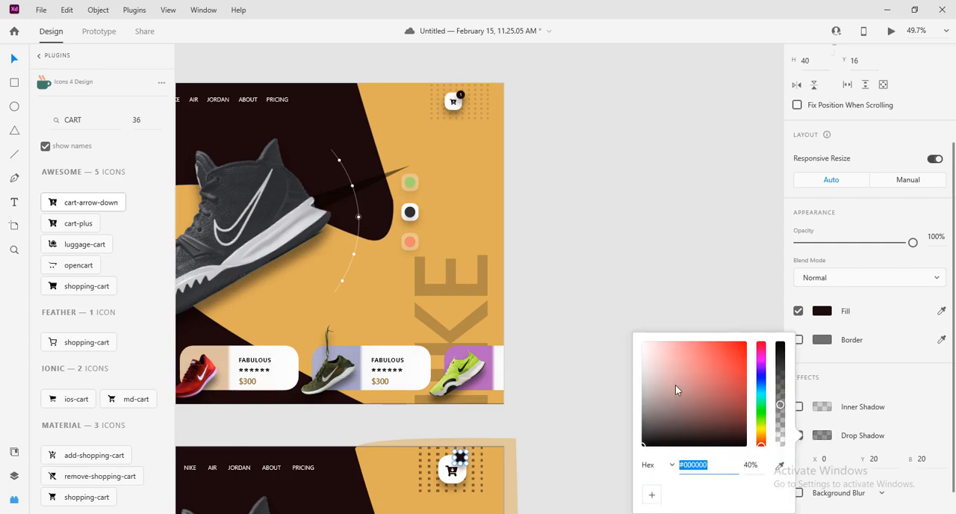
{"action": "left_click", "coordinate": [625, 294]}
{"action": "left_click", "coordinate": [626, 294]}
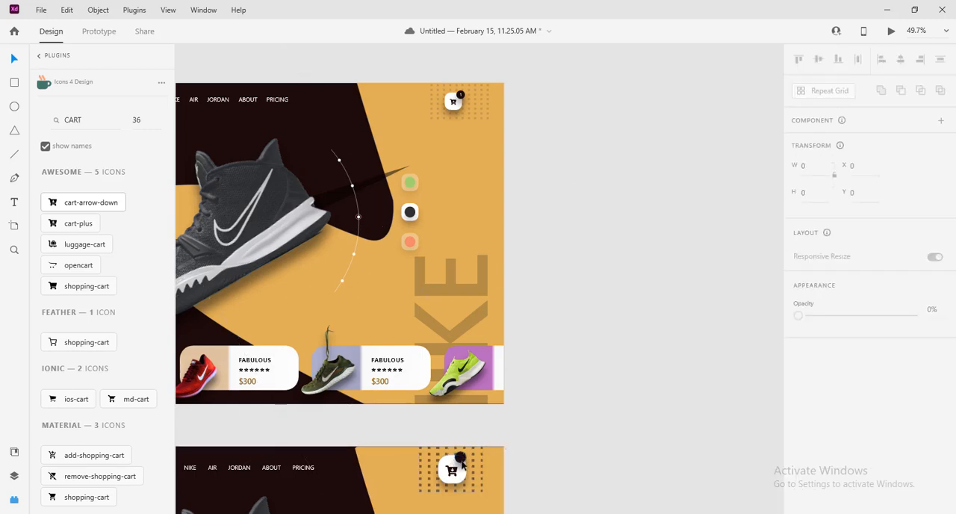
Add the text "1" and place it in the centre of the small dark circle
{"action": "left_click", "coordinate": [15, 204]}
{"action": "left_click", "coordinate": [376, 467]}
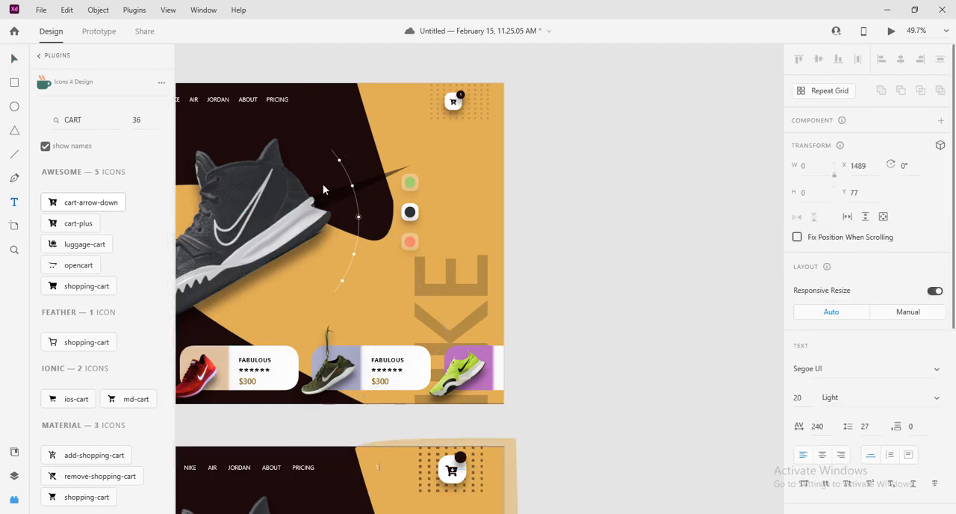
{"action": "left_click", "coordinate": [15, 58]}
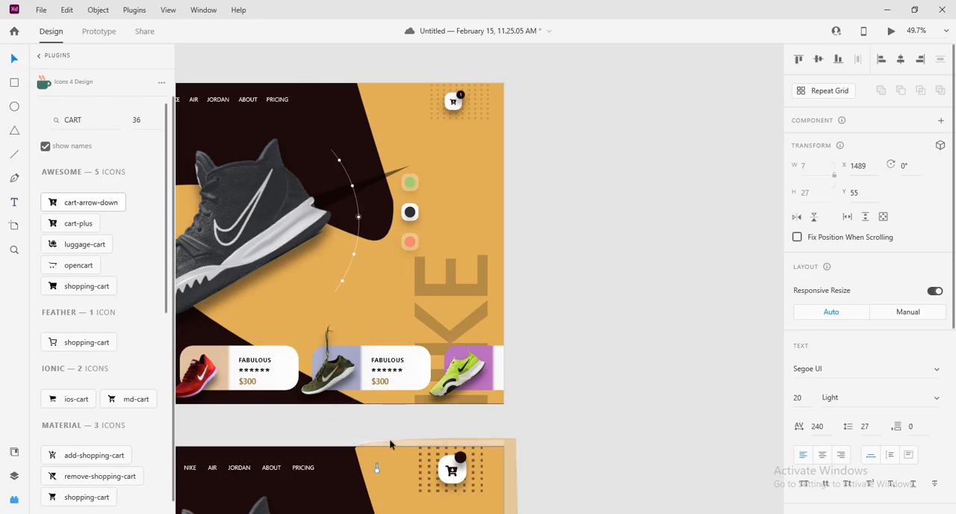
{"action": "scroll", "coordinate": [391, 449], "scroll_direction": "up", "scroll_amount": 5, "text": "ctrl"}
{"action": "scroll", "coordinate": [444, 405], "scroll_direction": "down", "scroll_amount": 2}
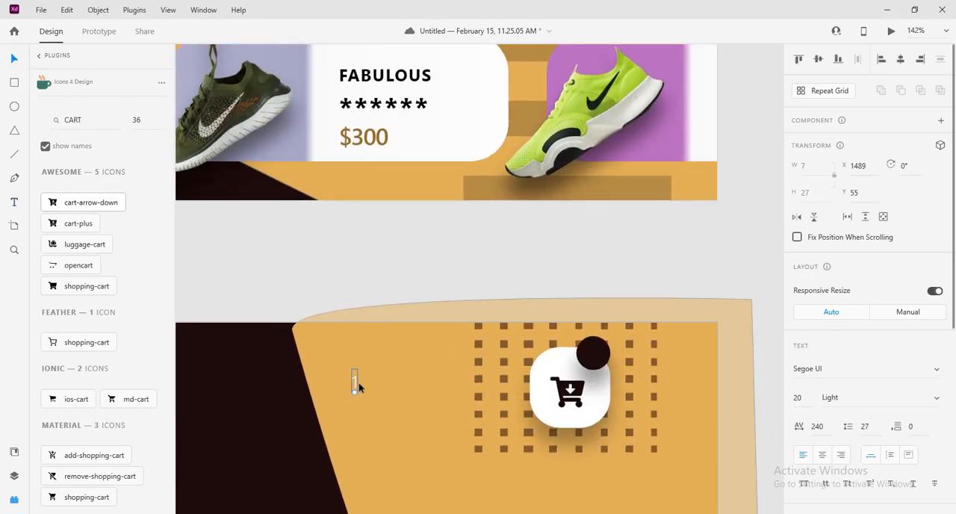
{"action": "left_click_drag", "start_coordinate": [354, 383], "coordinate": [594, 352]}
{"action": "left_click", "coordinate": [748, 275]}
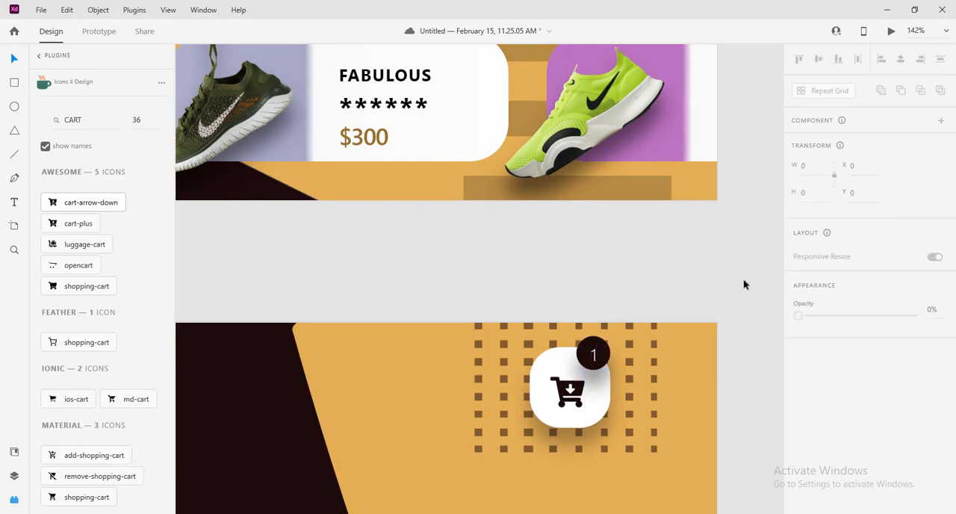
Set the badge number's font weight to Regular and recentre it in the dark circle at X 1769, Y 23
{"action": "double_click", "coordinate": [594, 354]}
{"action": "scroll", "coordinate": [869, 399], "scroll_direction": "down", "scroll_amount": 5}
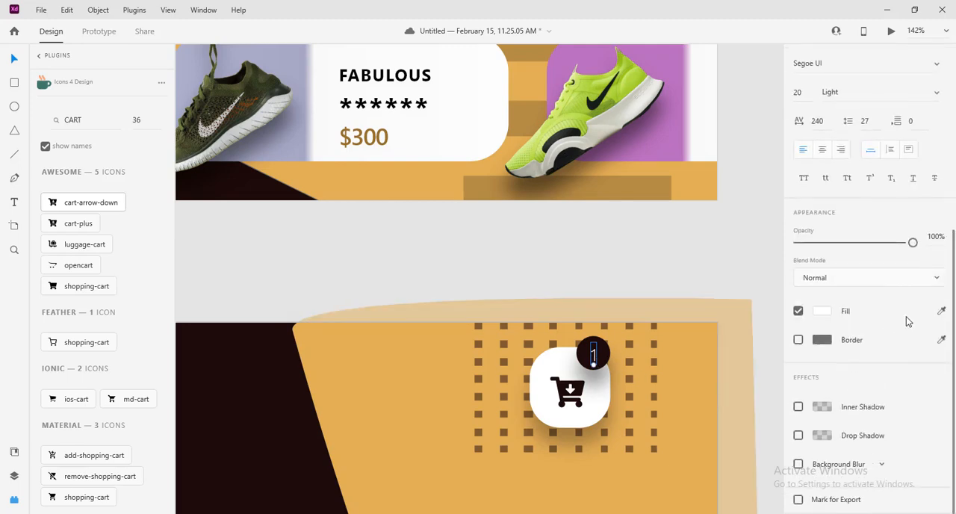
{"action": "scroll", "coordinate": [912, 396], "scroll_direction": "up", "scroll_amount": 2}
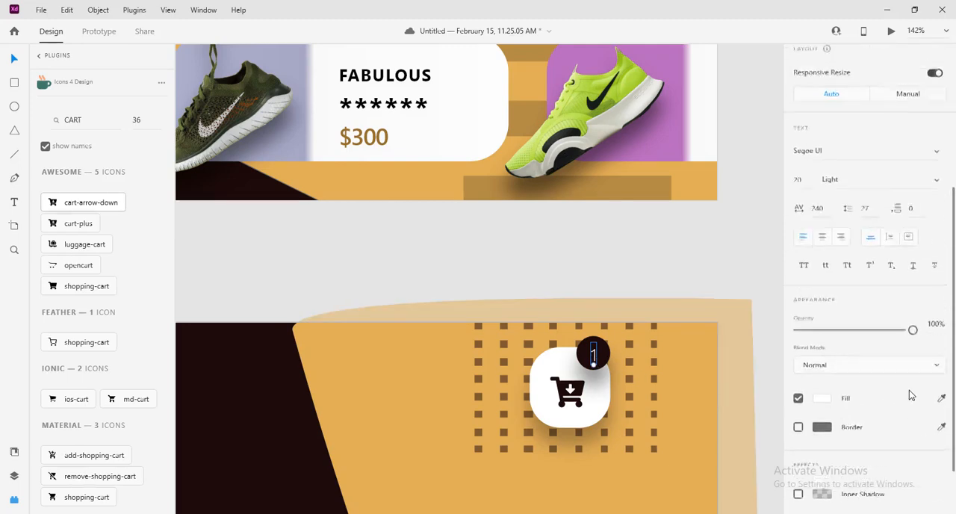
{"action": "scroll", "coordinate": [909, 390], "scroll_direction": "up", "scroll_amount": 4}
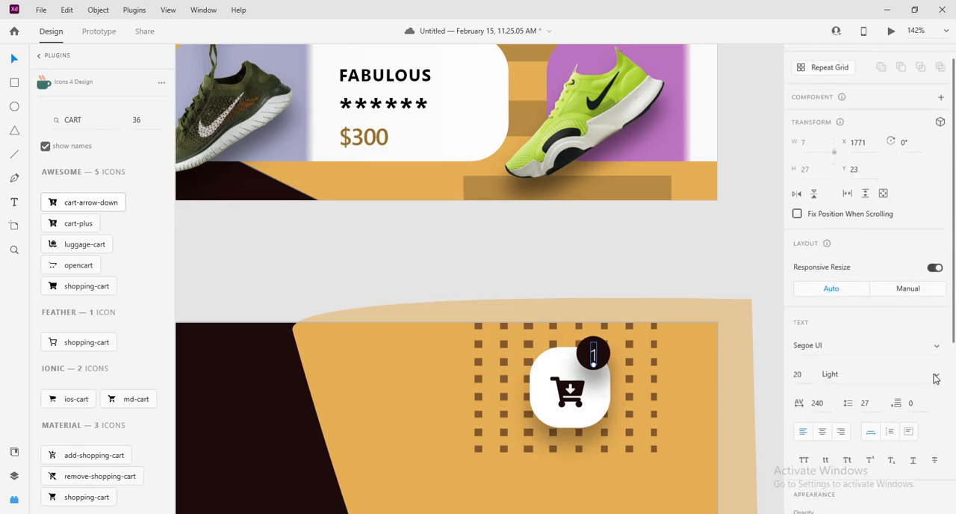
{"action": "left_click", "coordinate": [935, 379]}
{"action": "left_click", "coordinate": [881, 334]}
{"action": "left_click", "coordinate": [717, 279]}
{"action": "double_click", "coordinate": [594, 354]}
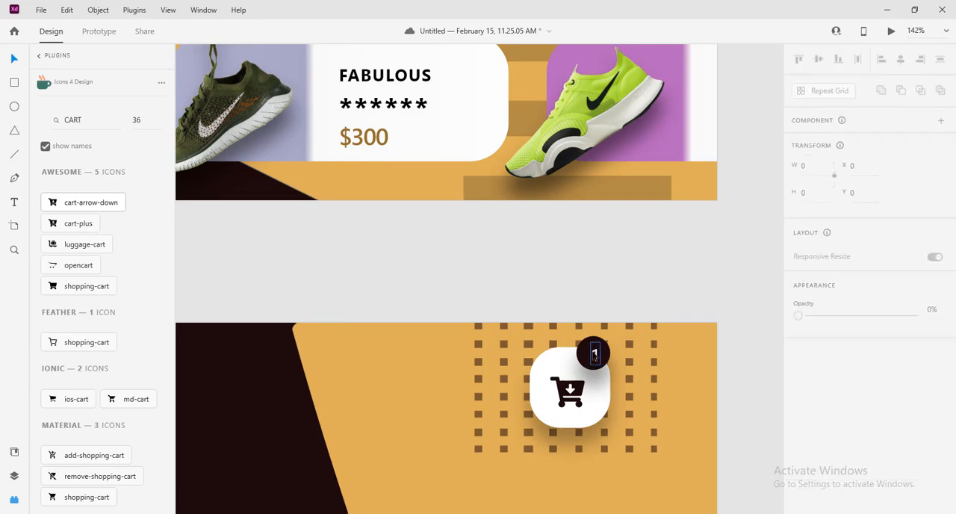
{"action": "key", "text": "Escape"}
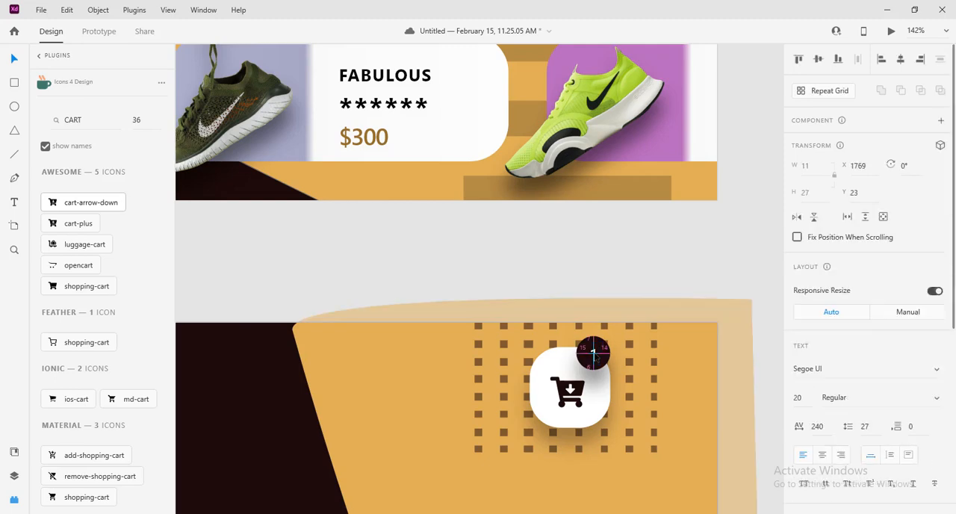
{"action": "left_click", "coordinate": [667, 283]}
Select the white square, cart icon, badge circle and number together and scale them down slightly, keeping them at X 1699, Y 16
{"action": "scroll", "coordinate": [669, 280], "scroll_direction": "down", "scroll_amount": 8}
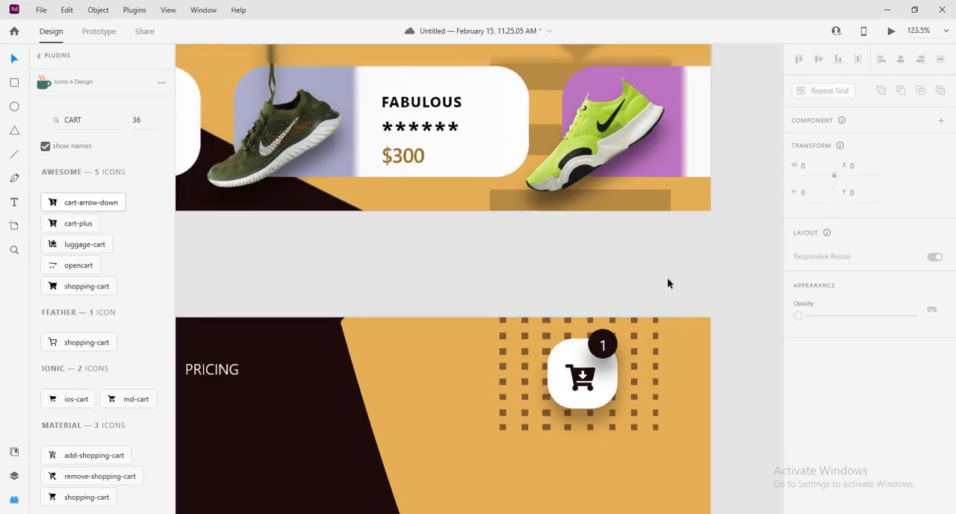
{"action": "scroll", "coordinate": [695, 297], "scroll_direction": "down", "scroll_amount": 3}
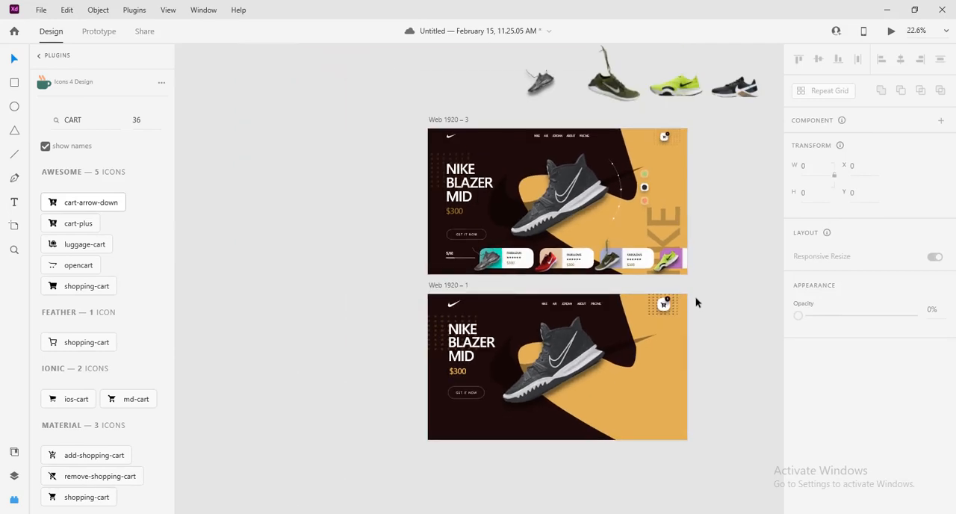
{"action": "scroll", "coordinate": [695, 298], "scroll_direction": "up", "scroll_amount": 5}
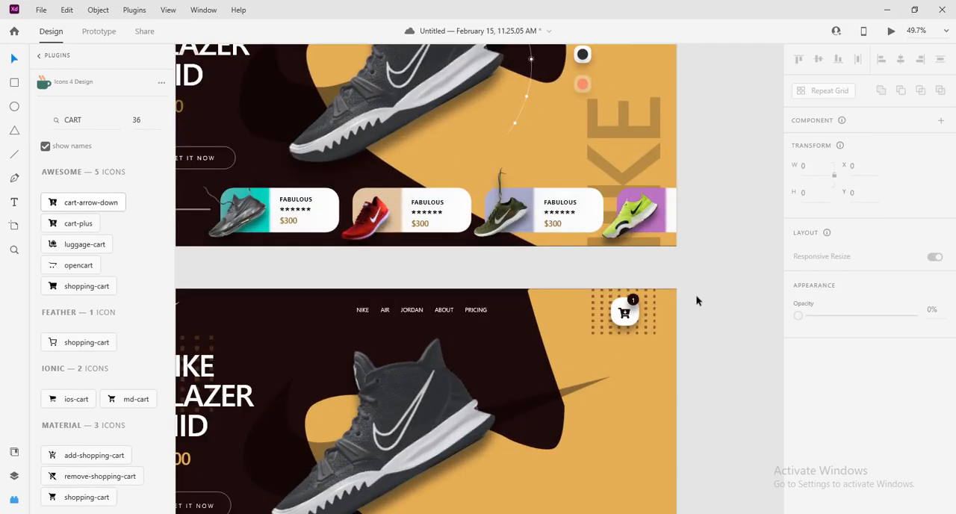
{"action": "scroll", "coordinate": [696, 300], "scroll_direction": "up", "scroll_amount": 6}
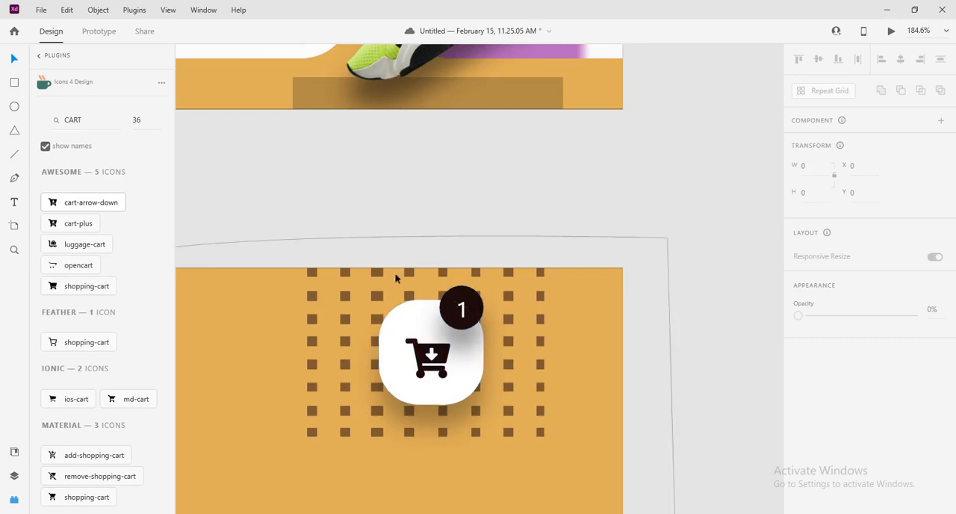
{"action": "left_click_drag", "start_coordinate": [357, 208], "coordinate": [469, 383]}
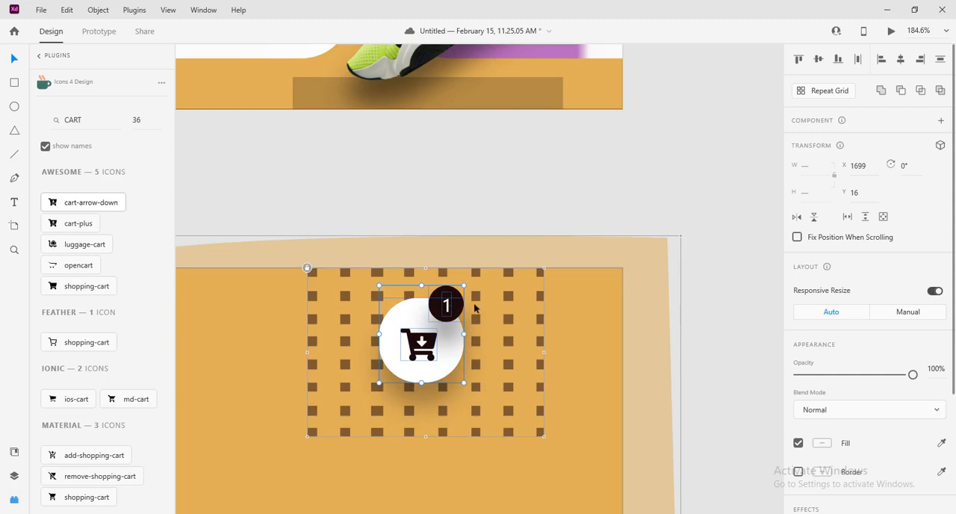
{"action": "left_click", "coordinate": [722, 292]}
Bring both artboards into view for comparison and close the Icons 4 Design plugin
{"action": "scroll", "coordinate": [687, 277], "scroll_direction": "down", "scroll_amount": 5}
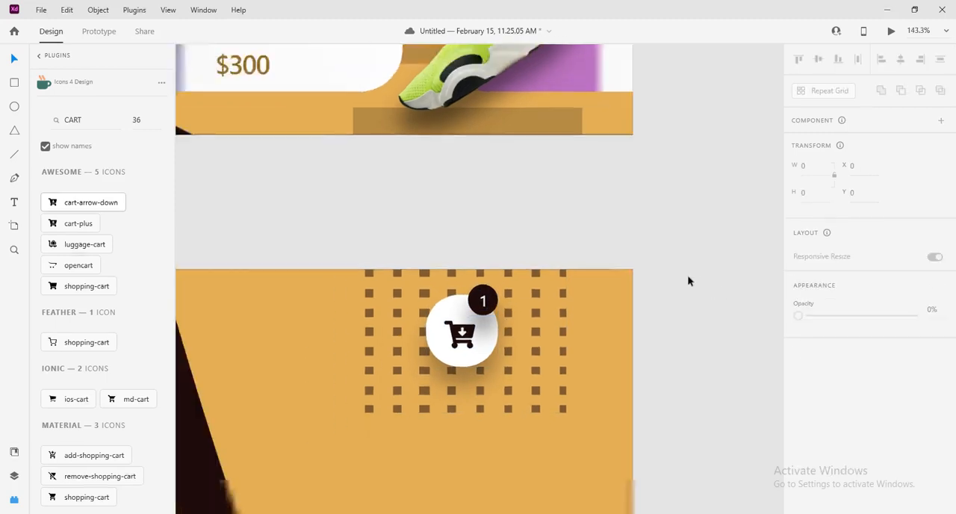
{"action": "scroll", "coordinate": [687, 277], "scroll_direction": "down", "scroll_amount": 5}
{"action": "left_click_drag", "start_coordinate": [602, 398], "coordinate": [570, 503]}
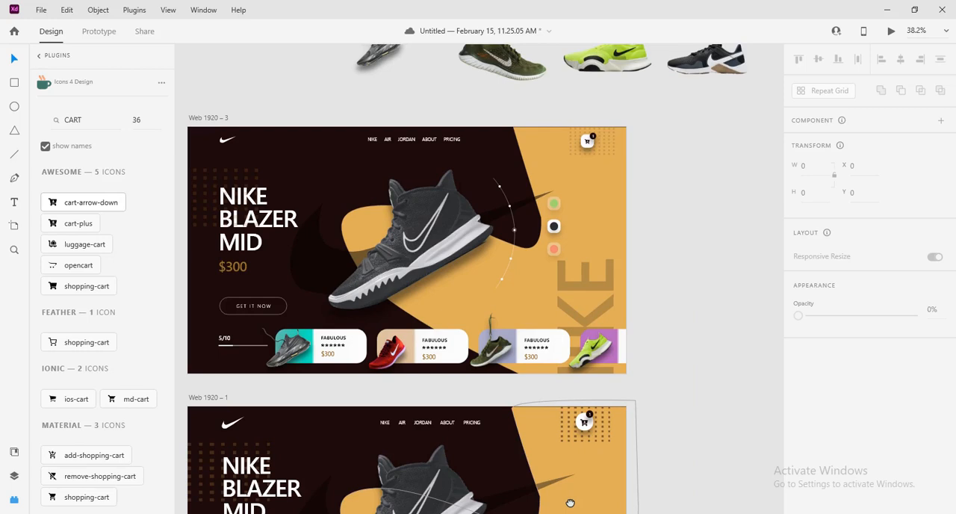
{"action": "scroll", "coordinate": [707, 397], "scroll_direction": "down", "scroll_amount": 3}
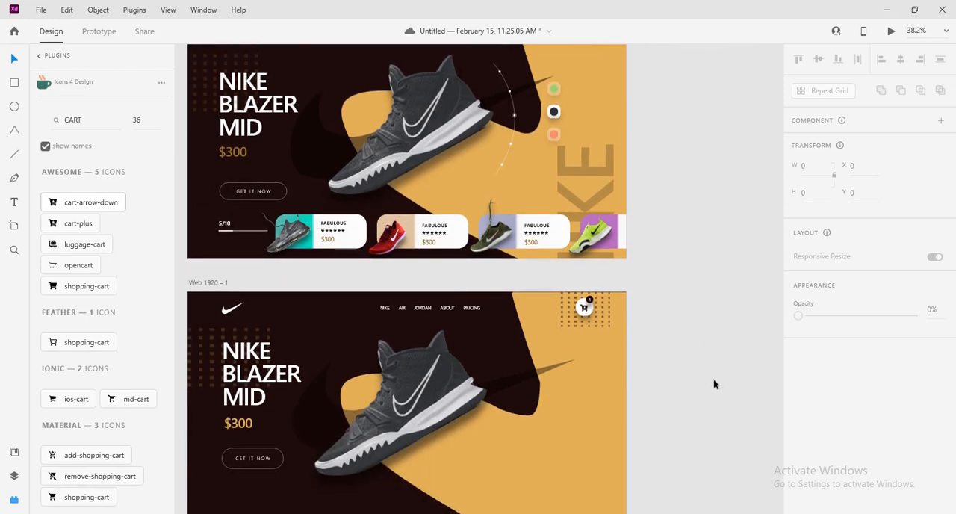
{"action": "left_click", "coordinate": [14, 499]}
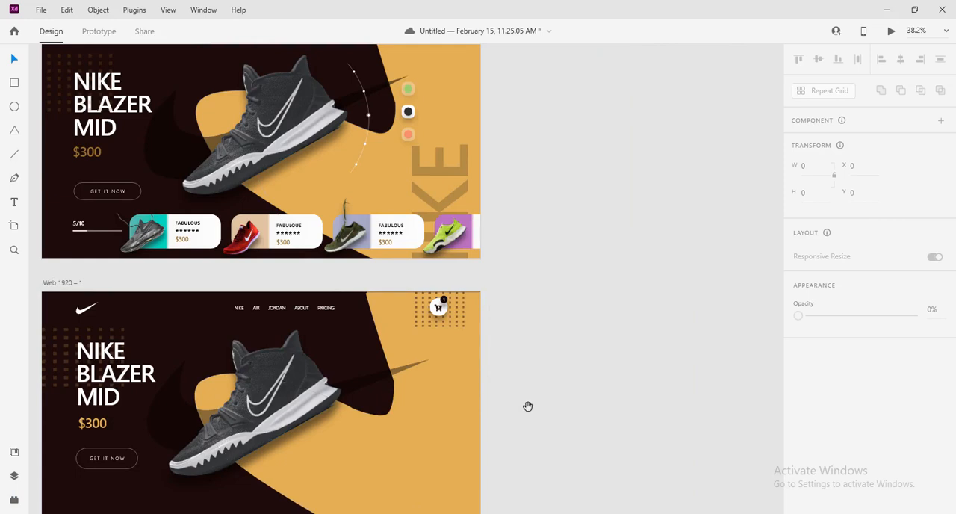
Compare the Web 1920 – 1 artboard with the finished Web 1920 – 3 design to find the elements still missing
{"action": "left_click_drag", "start_coordinate": [527, 405], "coordinate": [689, 276]}
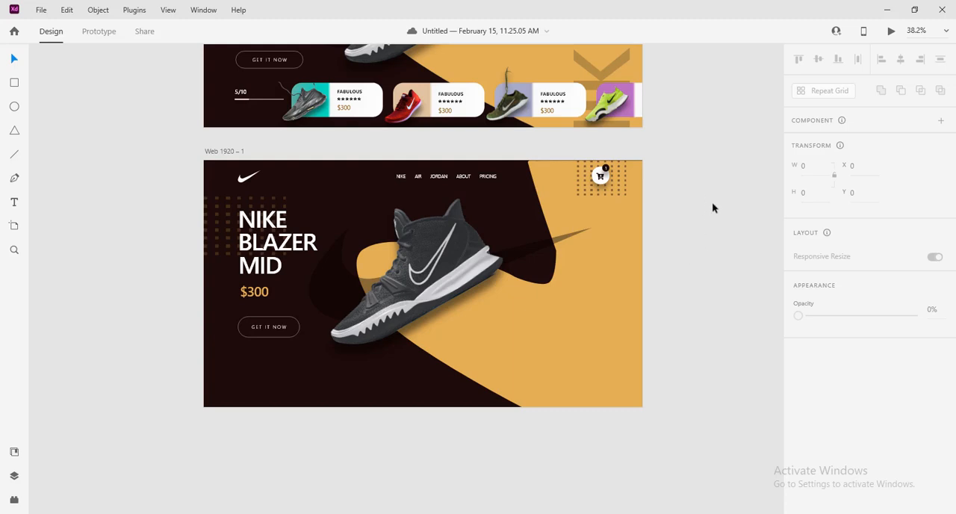
{"action": "scroll", "coordinate": [712, 201], "scroll_direction": "down", "scroll_amount": 3}
{"action": "scroll", "coordinate": [712, 202], "scroll_direction": "up", "scroll_amount": 1}
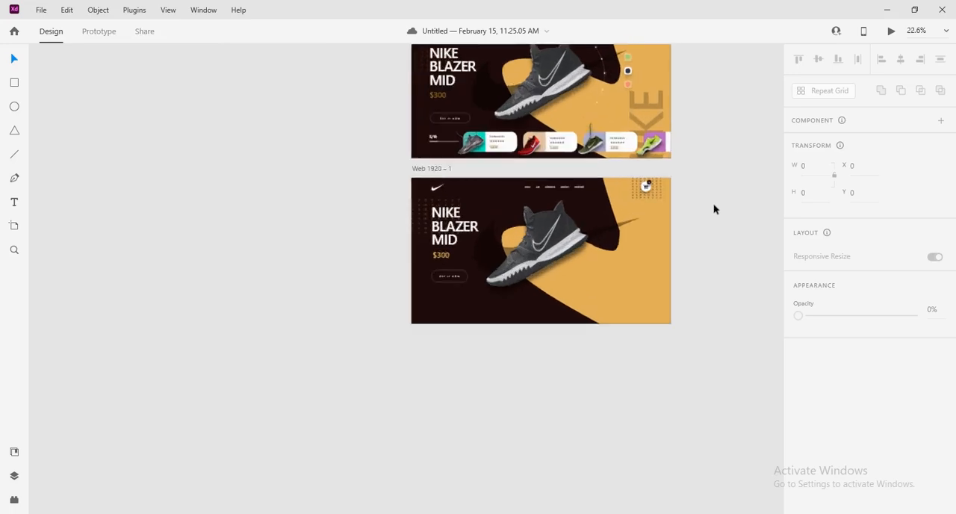
{"action": "scroll", "coordinate": [713, 203], "scroll_direction": "up", "scroll_amount": 2}
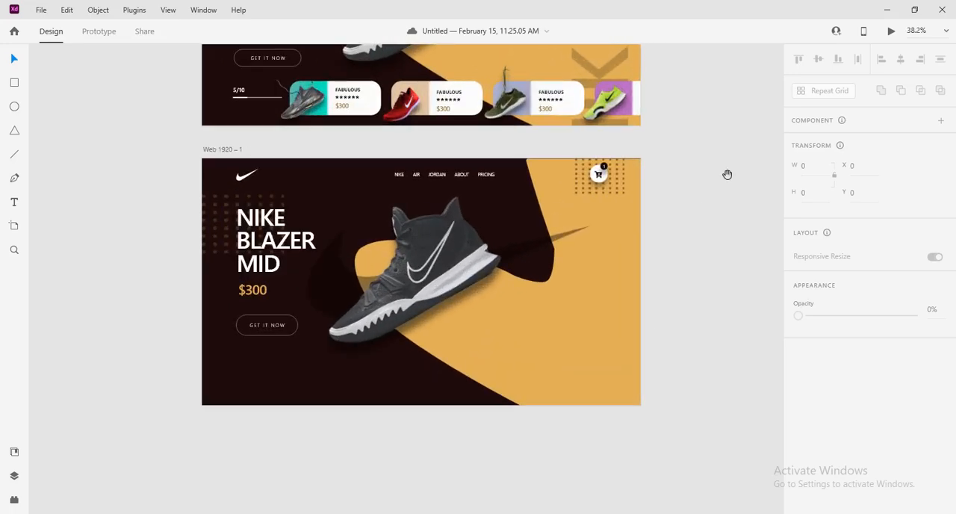
{"action": "left_click_drag", "start_coordinate": [727, 174], "coordinate": [727, 244]}
{"action": "scroll", "coordinate": [727, 245], "scroll_direction": "down", "scroll_amount": 1}
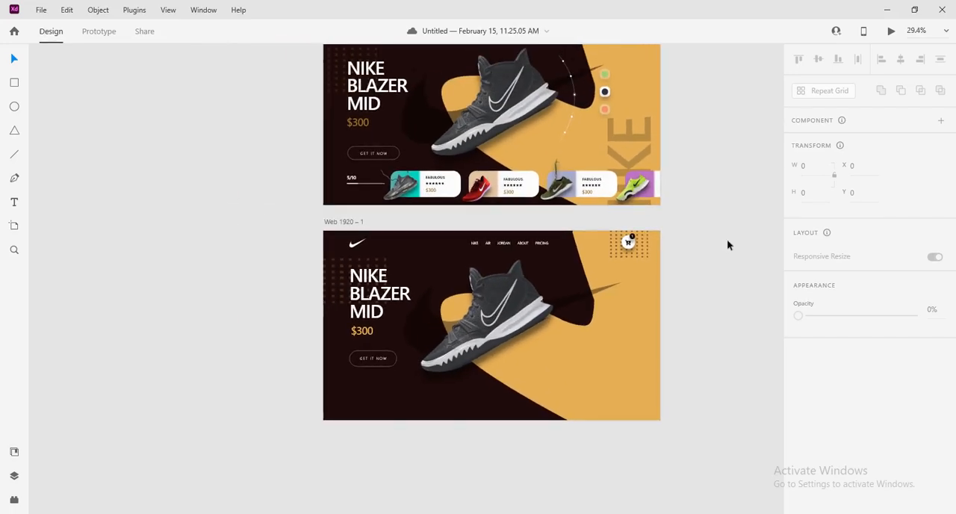
{"action": "scroll", "coordinate": [728, 245], "scroll_direction": "down", "scroll_amount": 1}
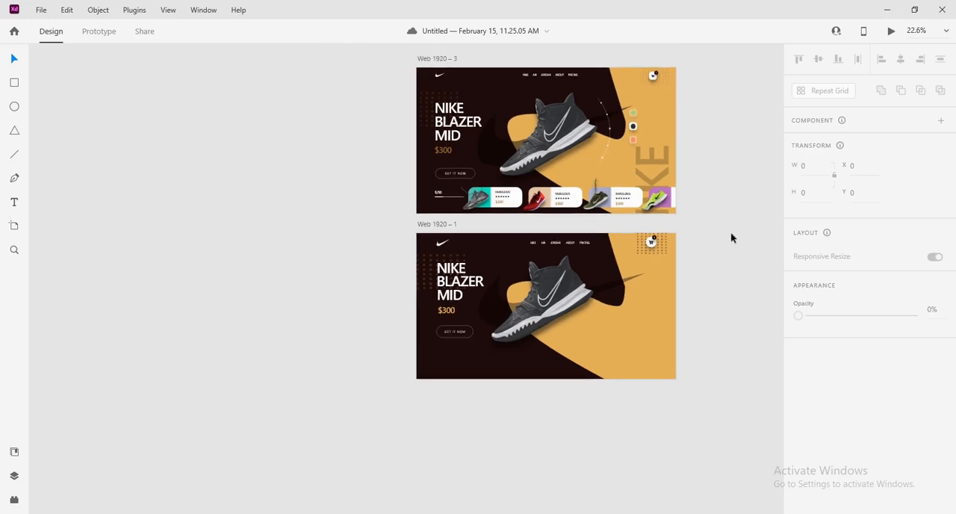
{"action": "left_click_drag", "start_coordinate": [732, 237], "coordinate": [719, 246]}
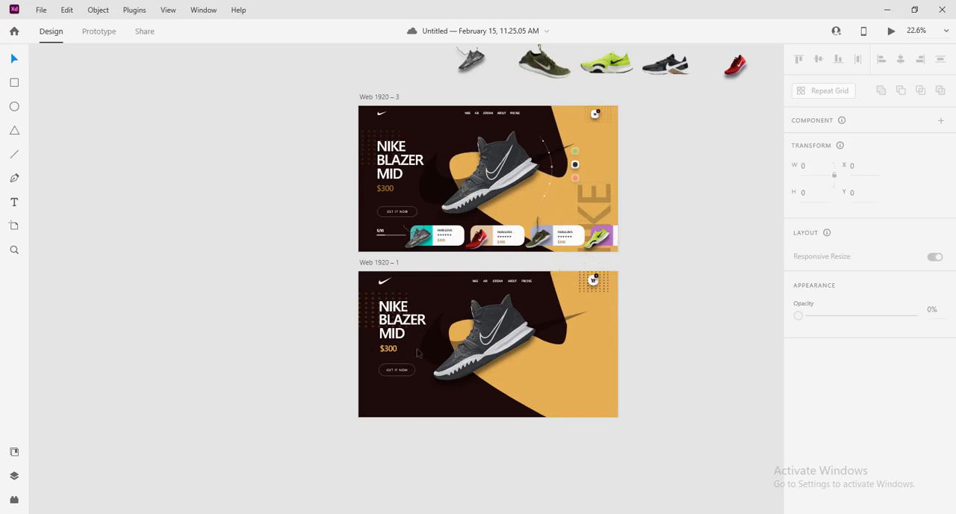
Duplicate the headline word "NIKE" on the Web 1920 – 1 artboard
{"action": "left_click", "coordinate": [394, 307]}
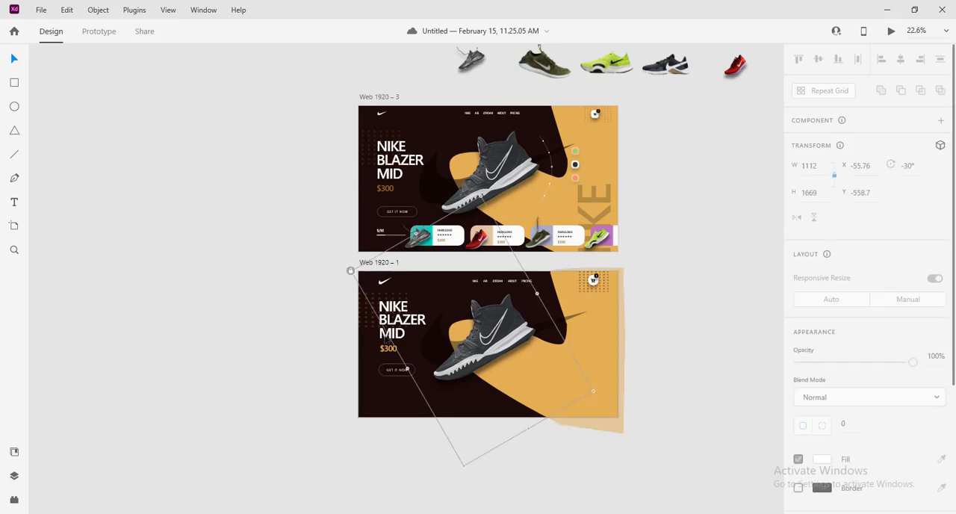
{"action": "left_click", "coordinate": [390, 334]}
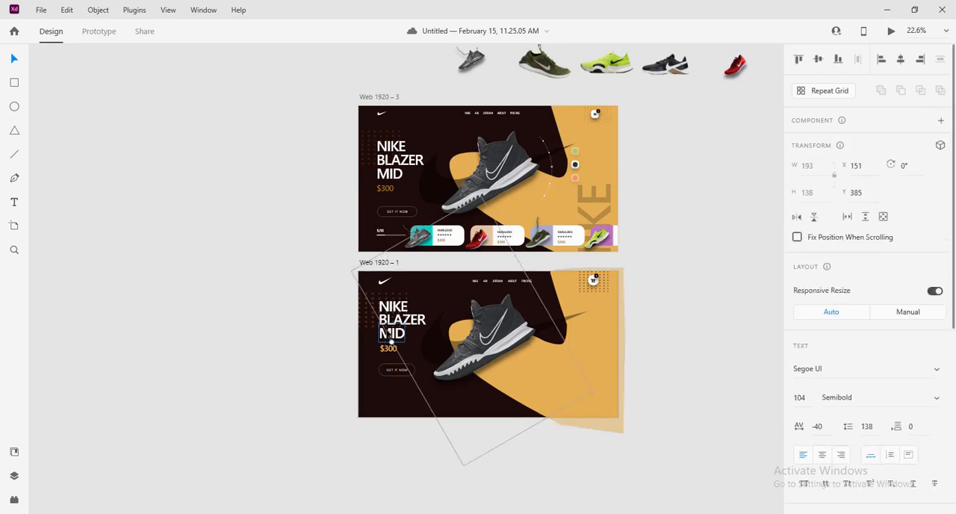
{"action": "left_click", "coordinate": [14, 475]}
{"action": "left_click", "coordinate": [52, 428]}
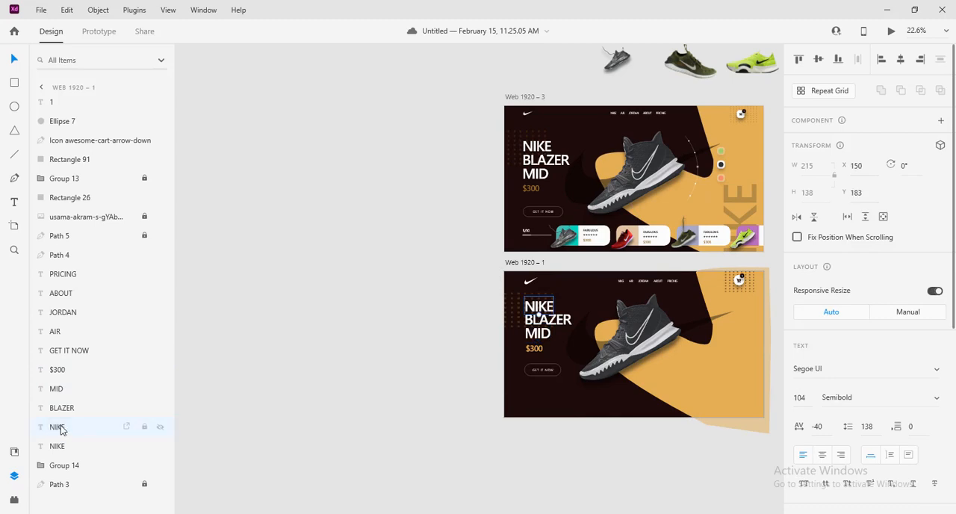
{"action": "right_click", "coordinate": [60, 429]}
{"action": "left_click", "coordinate": [110, 184]}
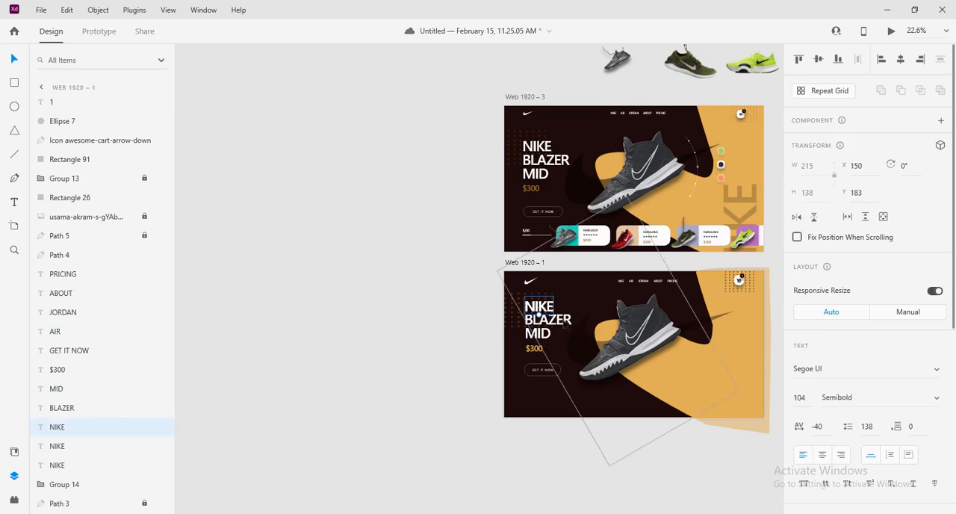
Enlarge the NIKE copy, move it to the artboard's lower-right area and set its font size to 360, using the reference text as a guide
{"action": "left_click_drag", "start_coordinate": [538, 315], "coordinate": [370, 411]}
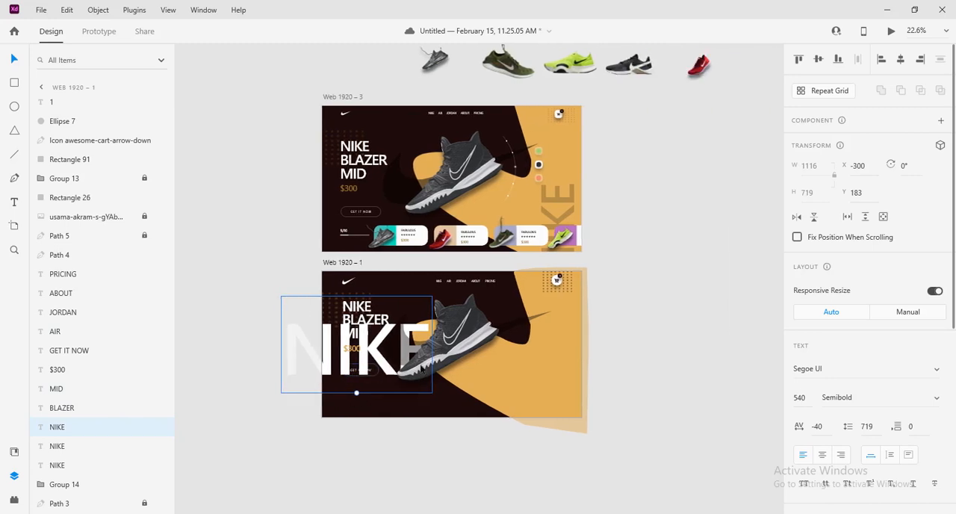
{"action": "left_click_drag", "start_coordinate": [345, 364], "coordinate": [513, 404]}
{"action": "left_click", "coordinate": [572, 191]}
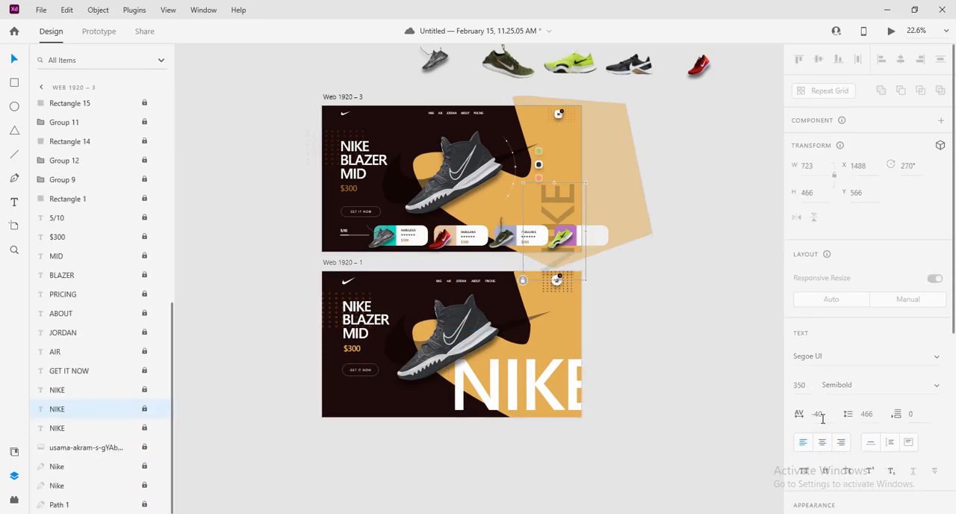
{"action": "left_click", "coordinate": [555, 408]}
{"action": "left_click", "coordinate": [812, 400]}
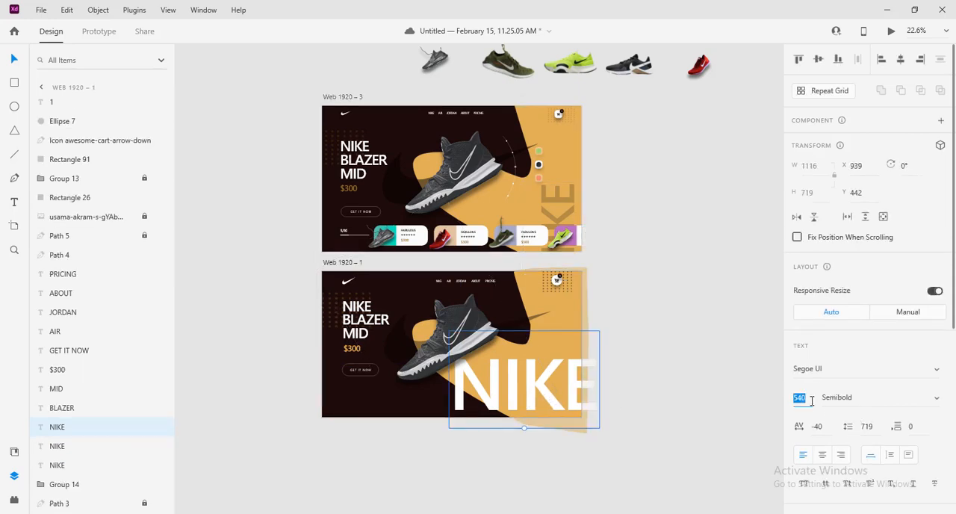
{"action": "type", "text": "360"}
{"action": "key", "text": "Return"}
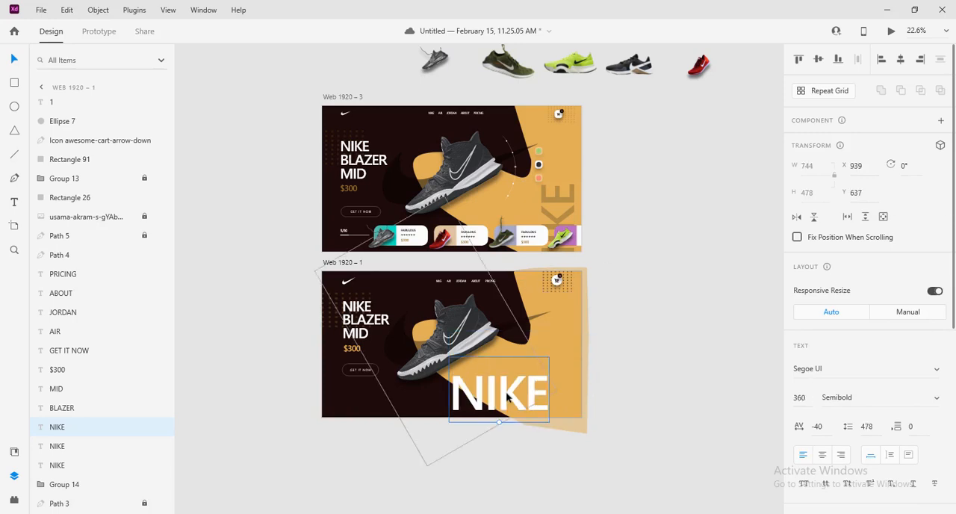
Rotate the large NIKE text to 270°
{"action": "left_click", "coordinate": [913, 167]}
{"action": "type", "text": "27"}
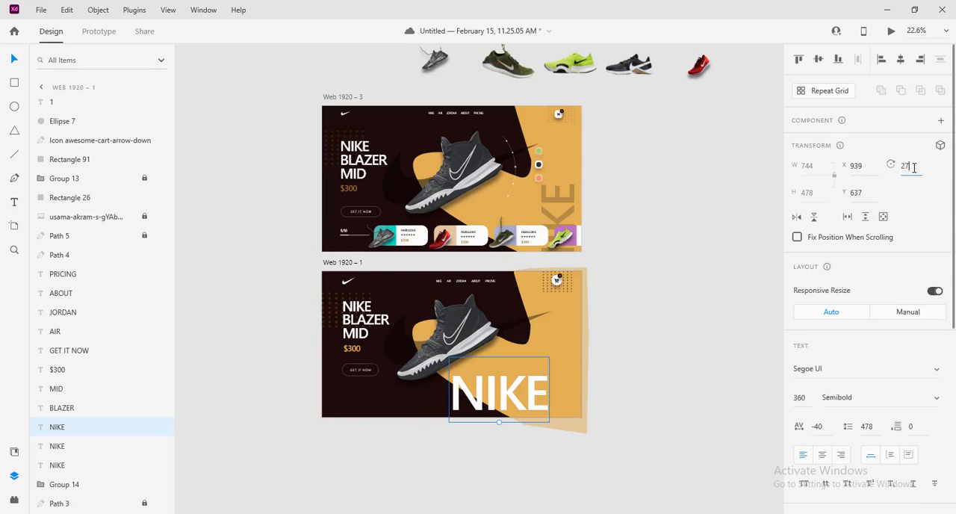
{"action": "type", "text": "0"}
{"action": "key", "text": "Return"}
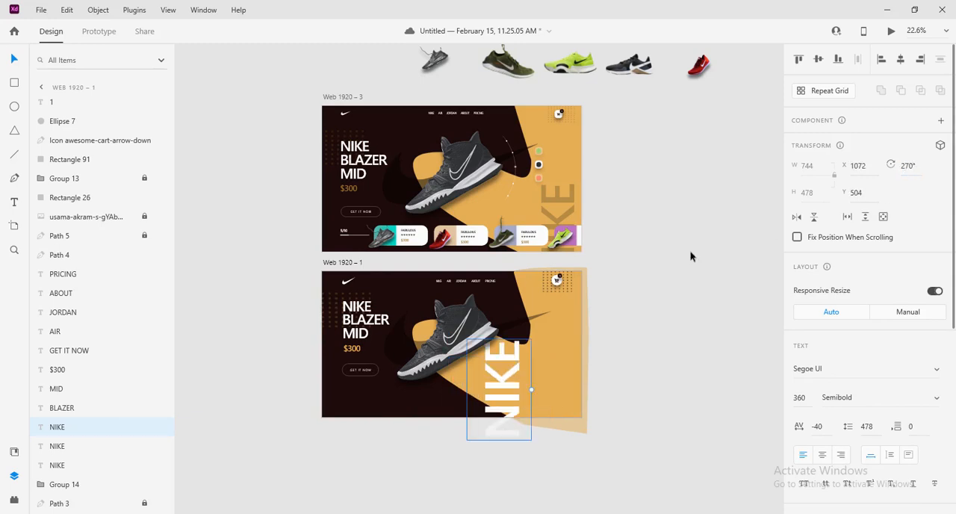
Move the rotated NIKE text to the artboard's lower-right edge at X 1480, Y 569, running past the bottom
{"action": "left_click_drag", "start_coordinate": [500, 385], "coordinate": [650, 396]}
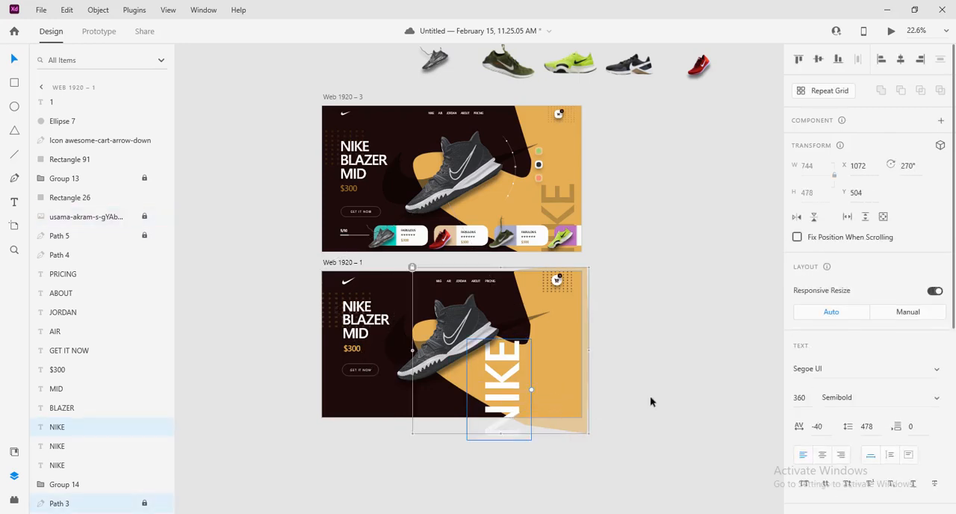
{"action": "left_click", "coordinate": [649, 396]}
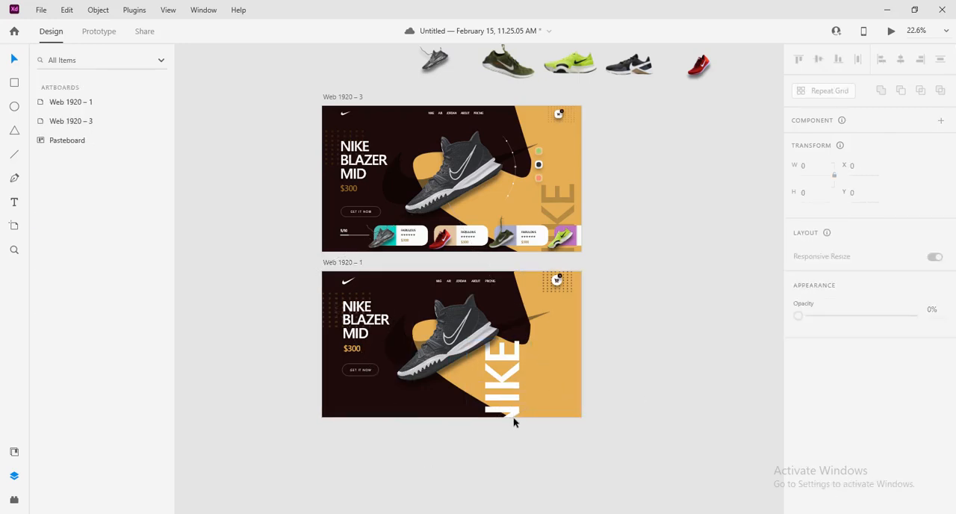
{"action": "left_click", "coordinate": [501, 354]}
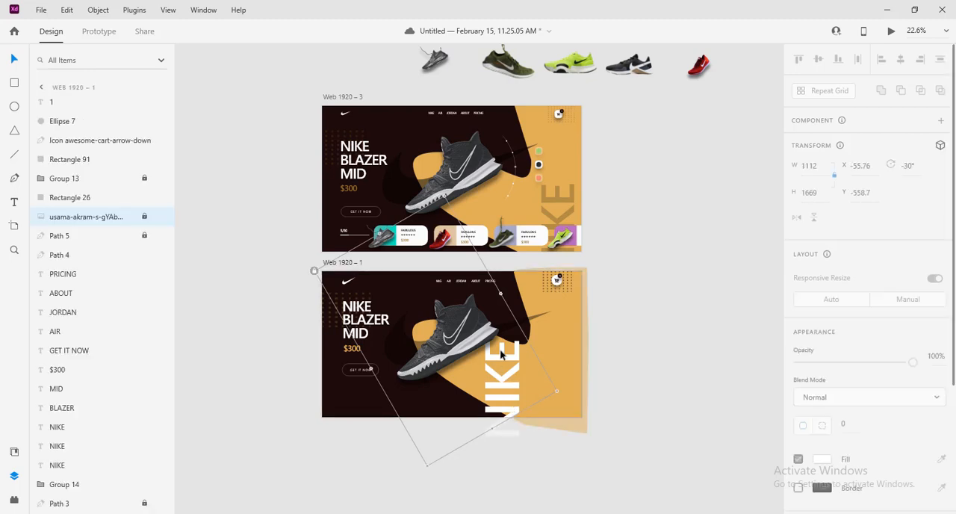
{"action": "left_click", "coordinate": [62, 427]}
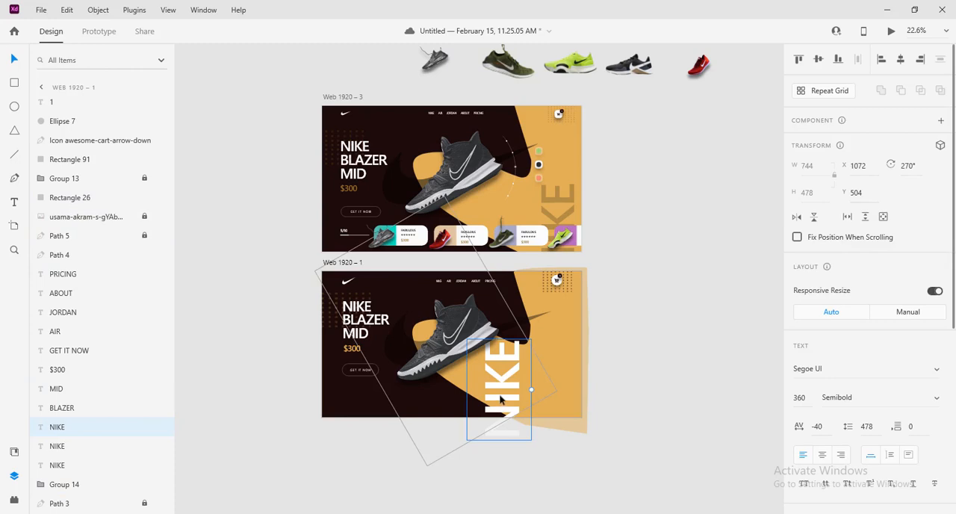
{"action": "left_click", "coordinate": [530, 394]}
{"action": "left_click", "coordinate": [532, 404]}
{"action": "left_click", "coordinate": [60, 427]}
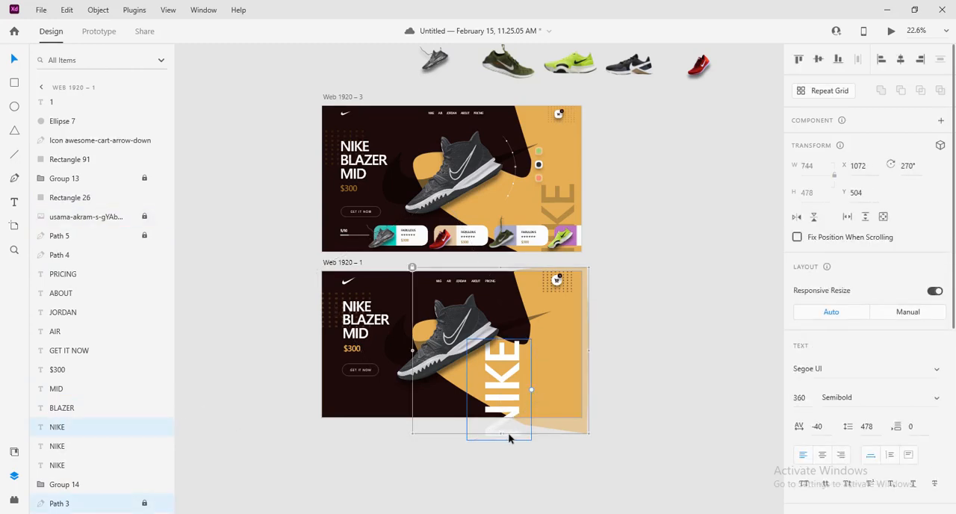
{"action": "left_click_drag", "start_coordinate": [510, 439], "coordinate": [564, 443]}
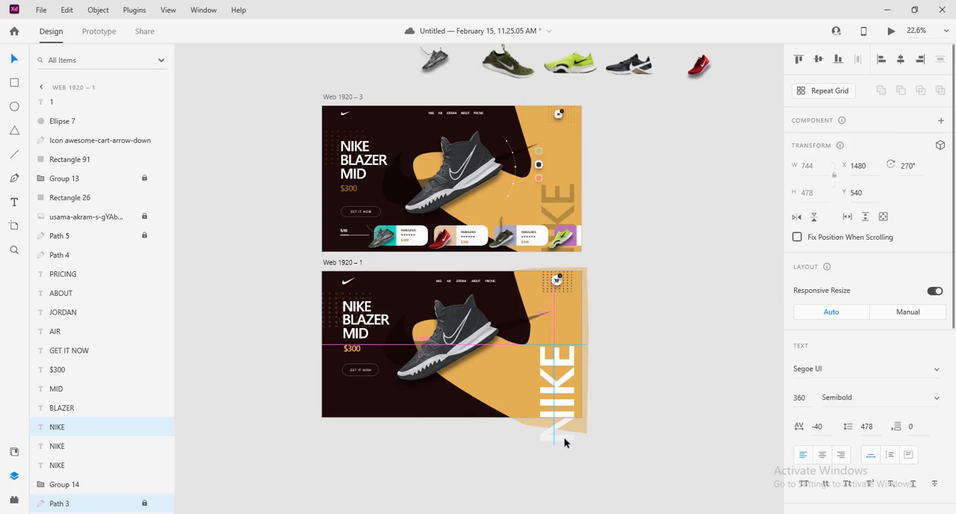
{"action": "left_click_drag", "start_coordinate": [564, 442], "coordinate": [566, 443]}
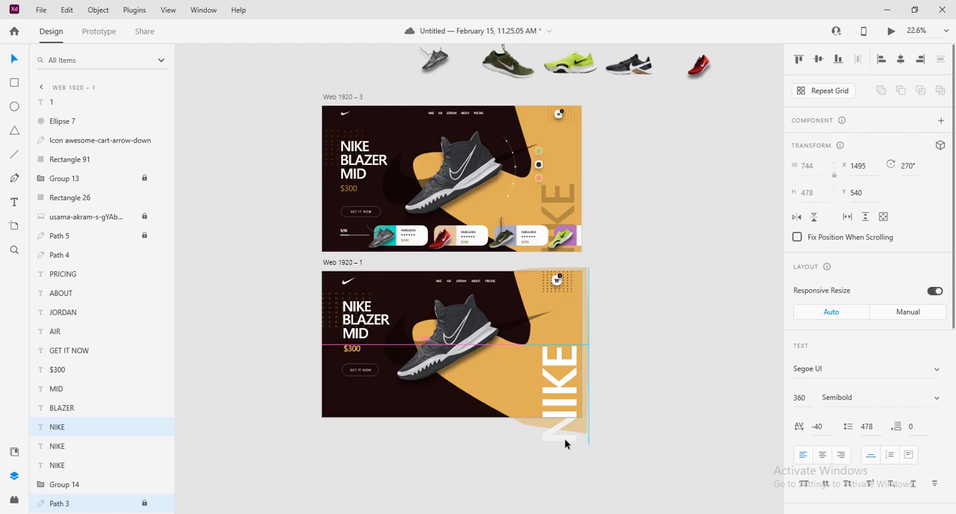
{"action": "left_click_drag", "start_coordinate": [564, 443], "coordinate": [564, 442]}
Fill the vertical NIKE text with the dark background colour #1C0A09 sampled from the artboard and set its opacity to 30%
{"action": "scroll", "coordinate": [873, 375], "scroll_direction": "down", "scroll_amount": 5}
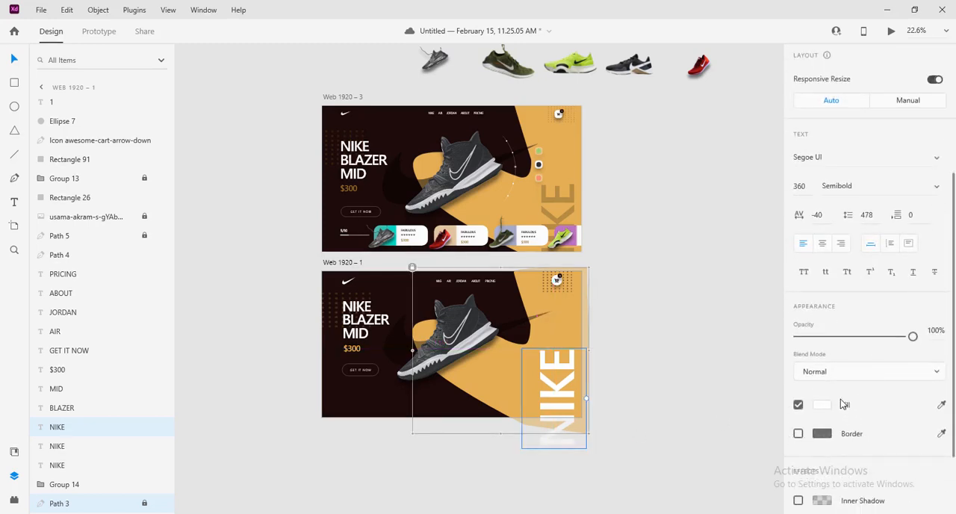
{"action": "left_click", "coordinate": [828, 406]}
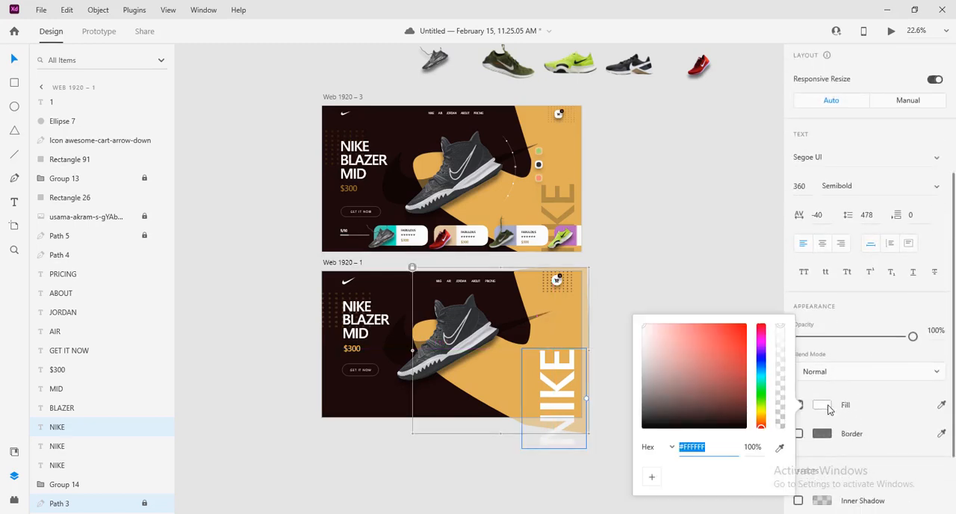
{"action": "left_click", "coordinate": [780, 447]}
{"action": "left_click", "coordinate": [400, 392]}
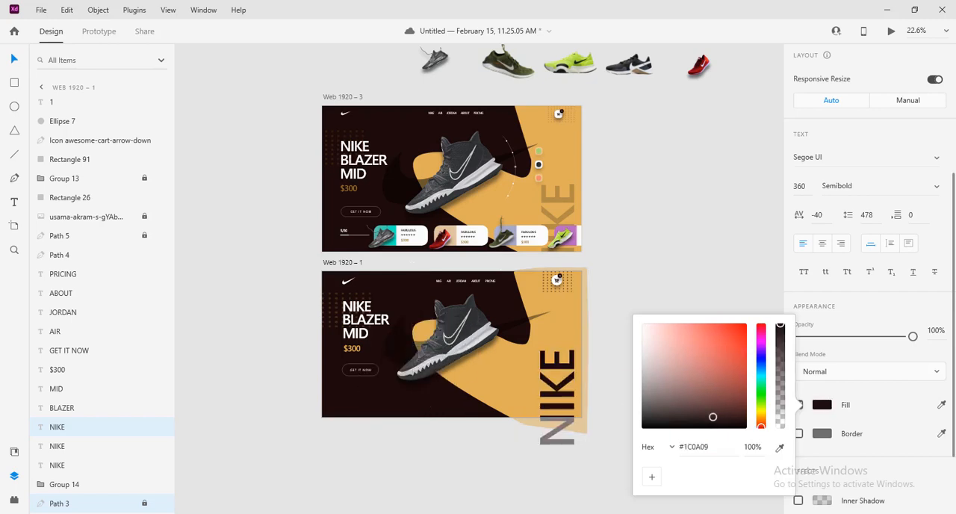
{"action": "left_click", "coordinate": [933, 331]}
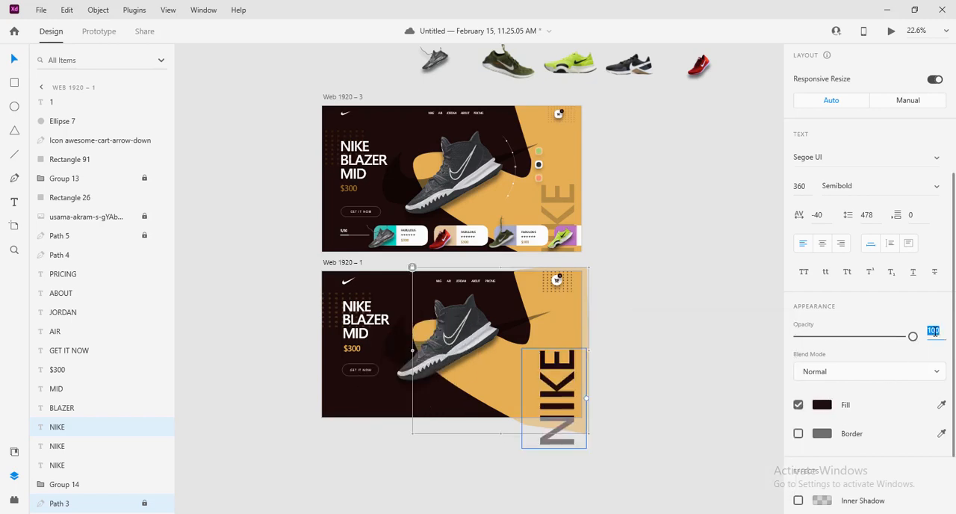
{"action": "type", "text": "30"}
{"action": "key", "text": "Return"}
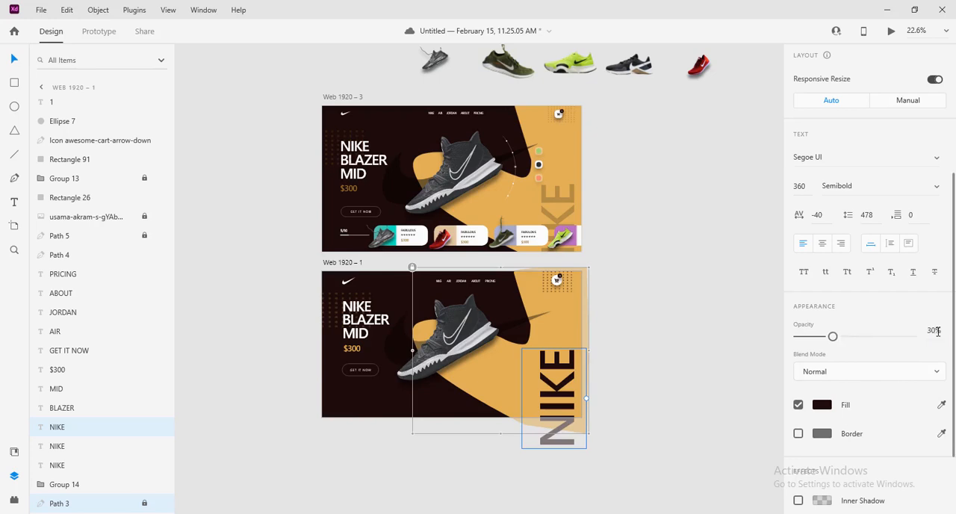
{"action": "left_click", "coordinate": [647, 339]}
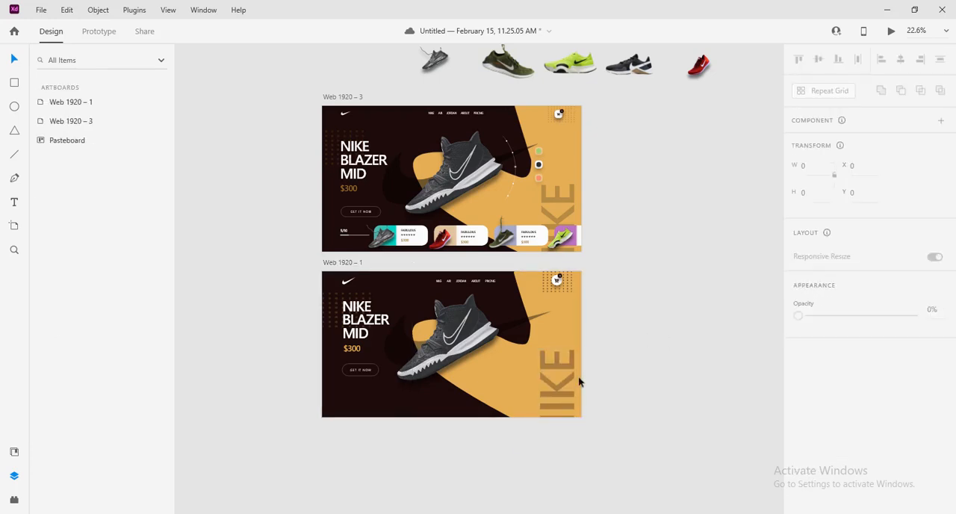
Lock the vertical NIKE text layer and deselect it
{"action": "left_click", "coordinate": [556, 396]}
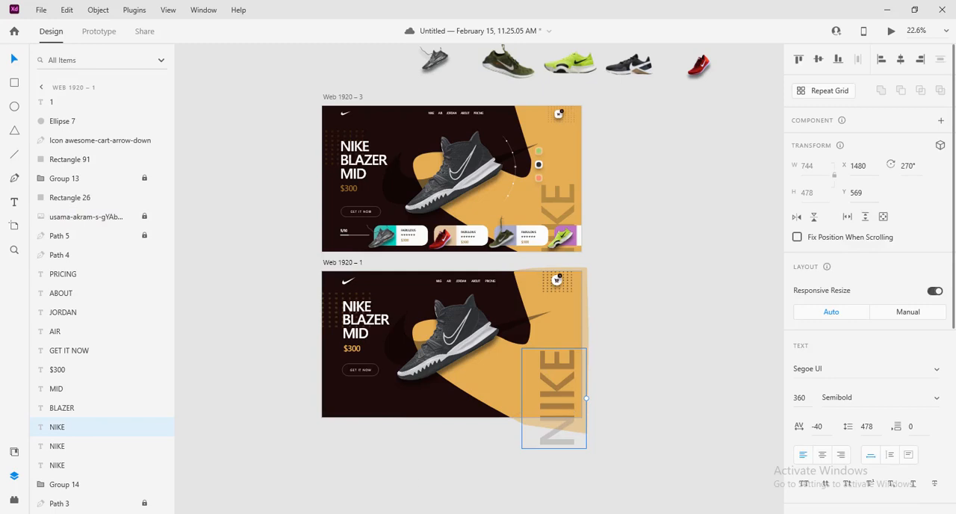
{"action": "left_click", "coordinate": [144, 427]}
{"action": "left_click", "coordinate": [632, 385]}
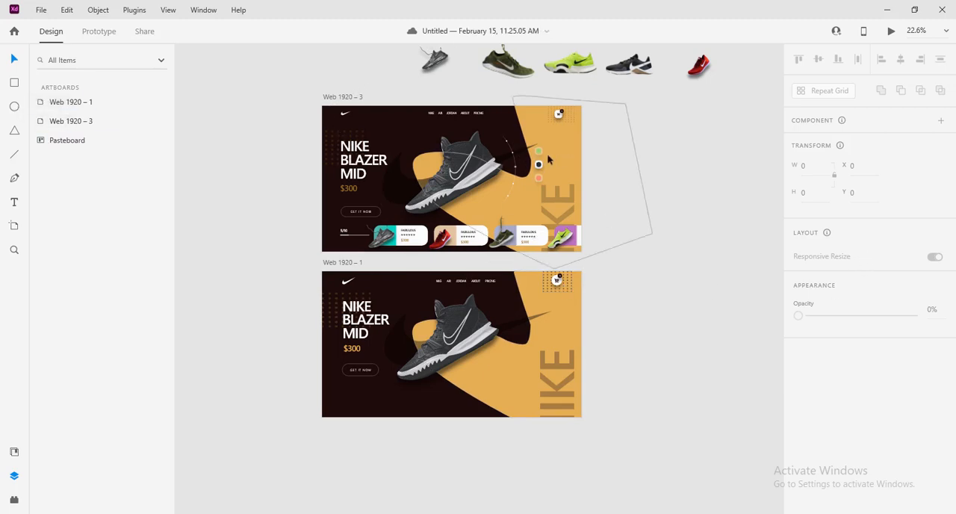
Using the reference colour swatches as a guide, draw a 69 by 69 square beside the shoe on Web 1920 – 1 at X 1593, Y 352
{"action": "scroll", "coordinate": [596, 186], "scroll_direction": "up", "scroll_amount": 6}
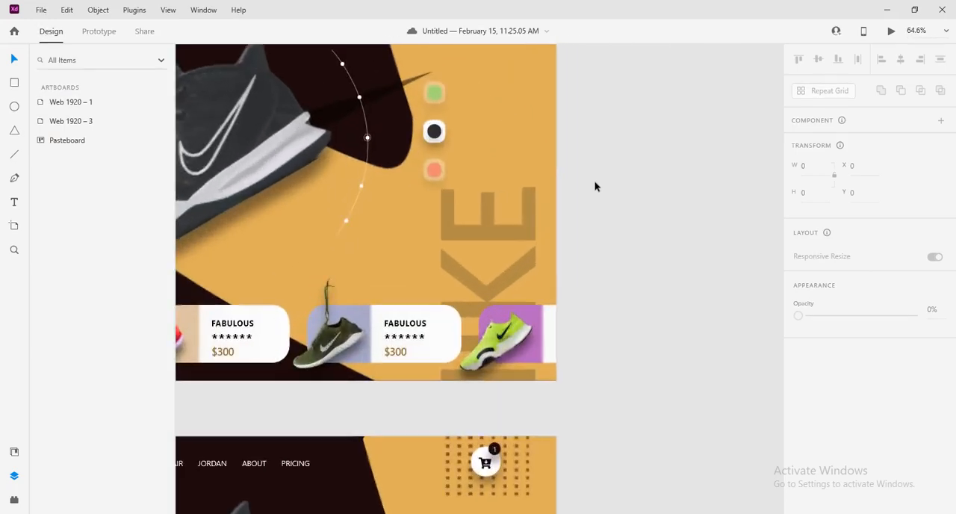
{"action": "left_click_drag", "start_coordinate": [426, 122], "coordinate": [595, 286]}
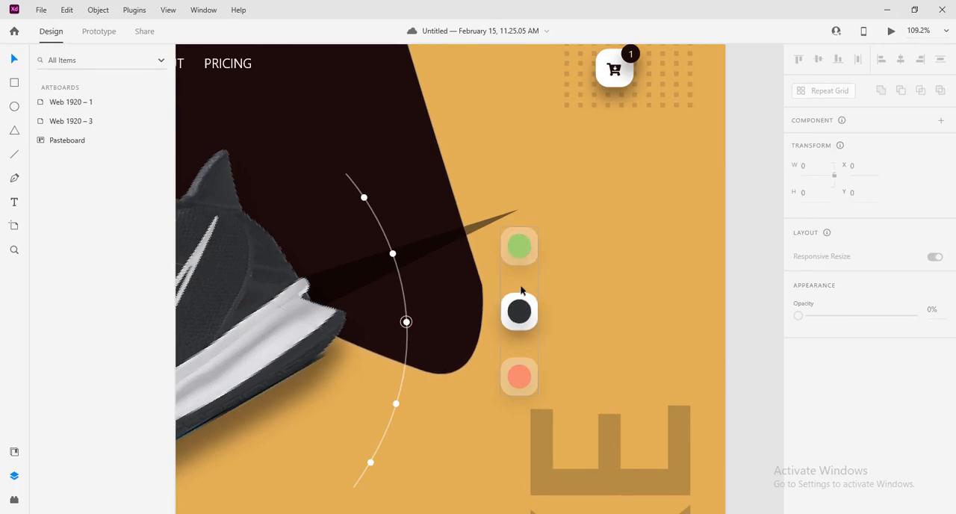
{"action": "scroll", "coordinate": [580, 337], "scroll_direction": "down", "scroll_amount": 6}
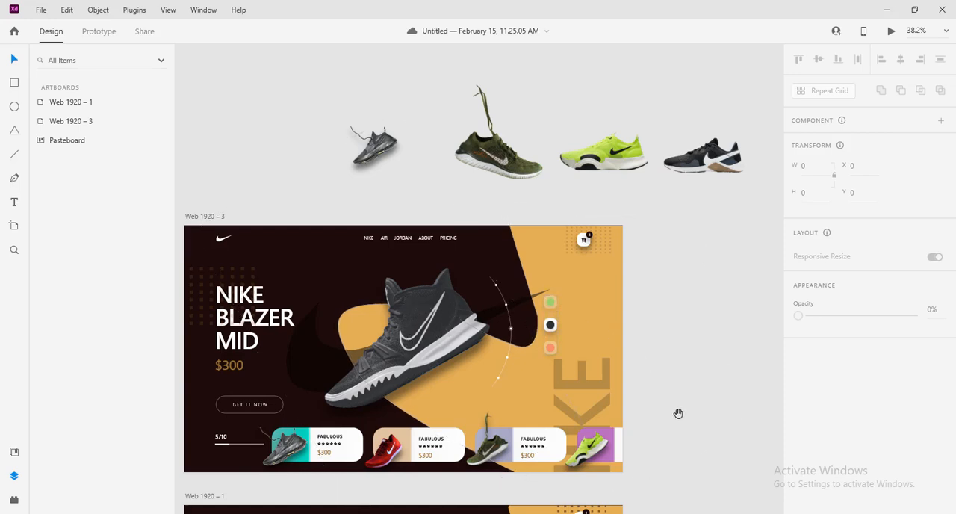
{"action": "left_click_drag", "start_coordinate": [678, 413], "coordinate": [665, 282]}
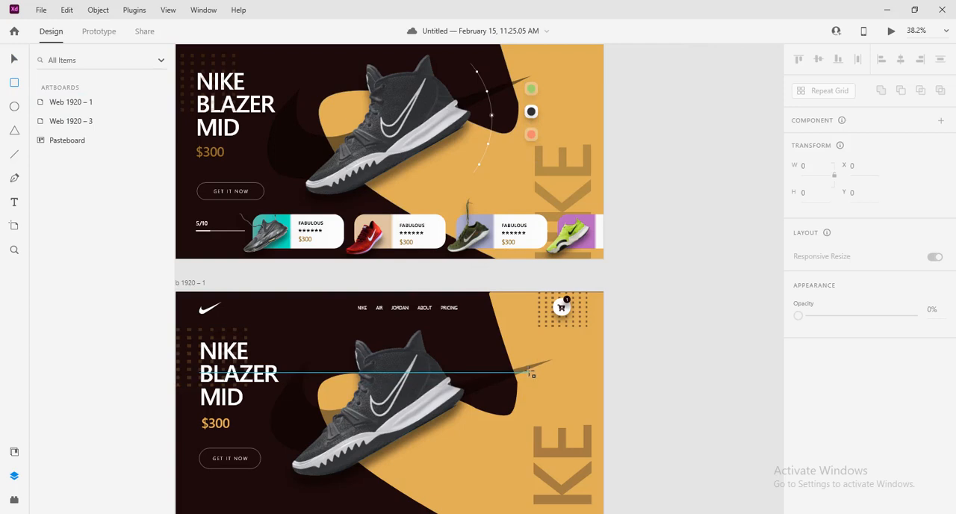
{"action": "mouse_move", "coordinate": [529, 372]}
{"action": "left_mouse_down"}
{"action": "mouse_move", "coordinate": [534, 390]}
{"action": "mouse_move", "coordinate": [548, 393]}
{"action": "left_mouse_up"}
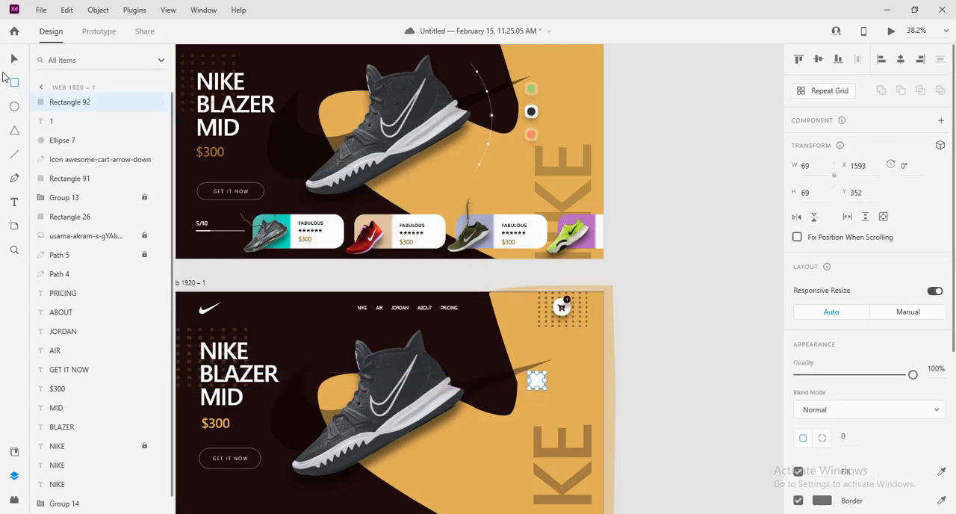
Round the white square's corners to a radius of 20, remove its border and deselect it
{"action": "key", "text": "v"}
{"action": "scroll", "coordinate": [633, 384], "scroll_direction": "up", "scroll_amount": 2}
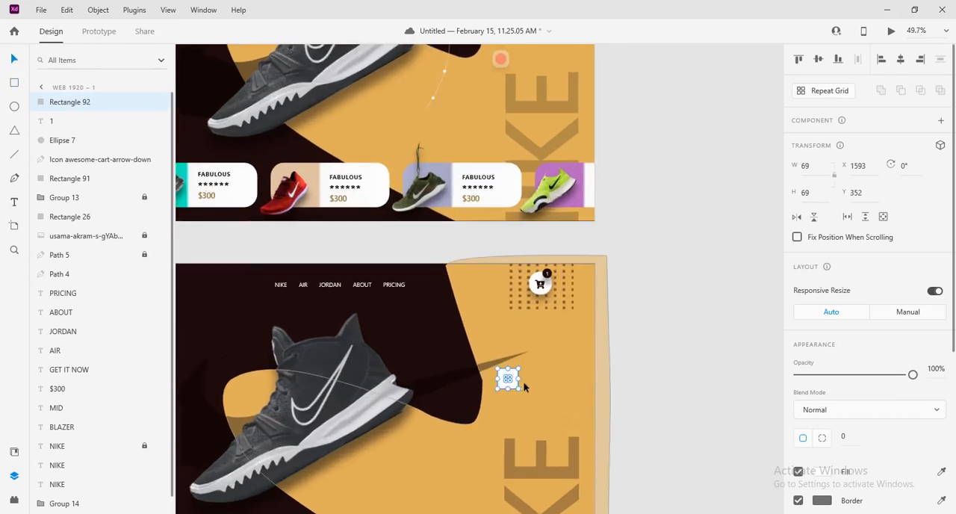
{"action": "scroll", "coordinate": [517, 383], "scroll_direction": "left", "scroll_amount": 1}
{"action": "scroll", "coordinate": [531, 384], "scroll_direction": "left", "scroll_amount": 1}
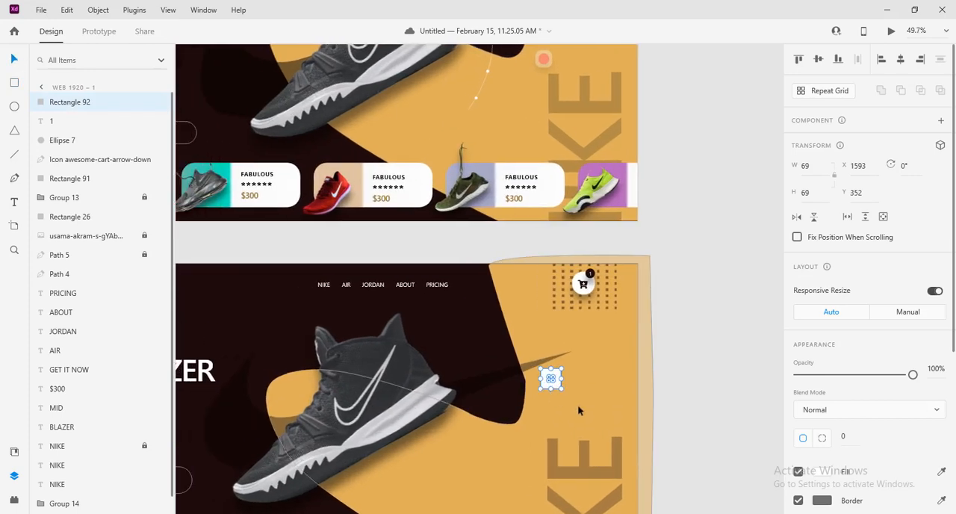
{"action": "scroll", "coordinate": [578, 407], "scroll_direction": "up", "scroll_amount": 4}
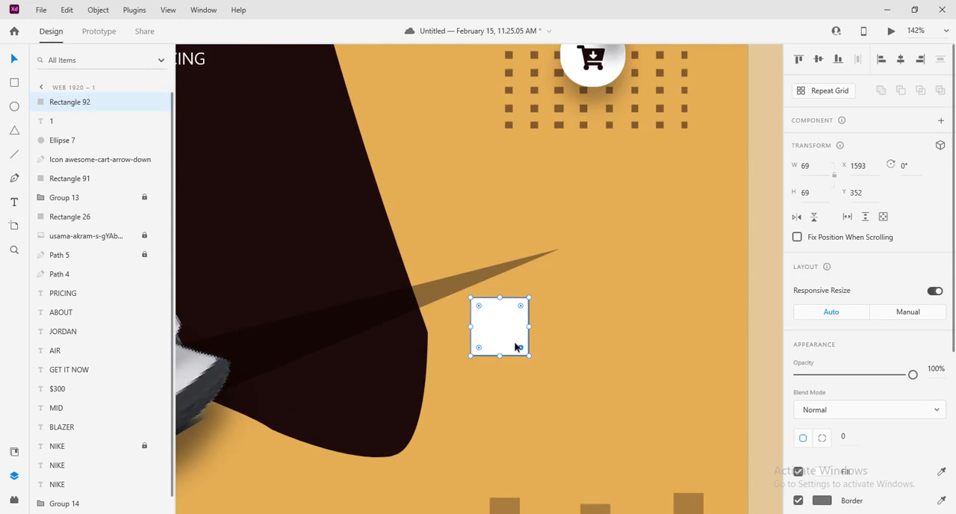
{"action": "left_click_drag", "start_coordinate": [521, 347], "coordinate": [511, 340]}
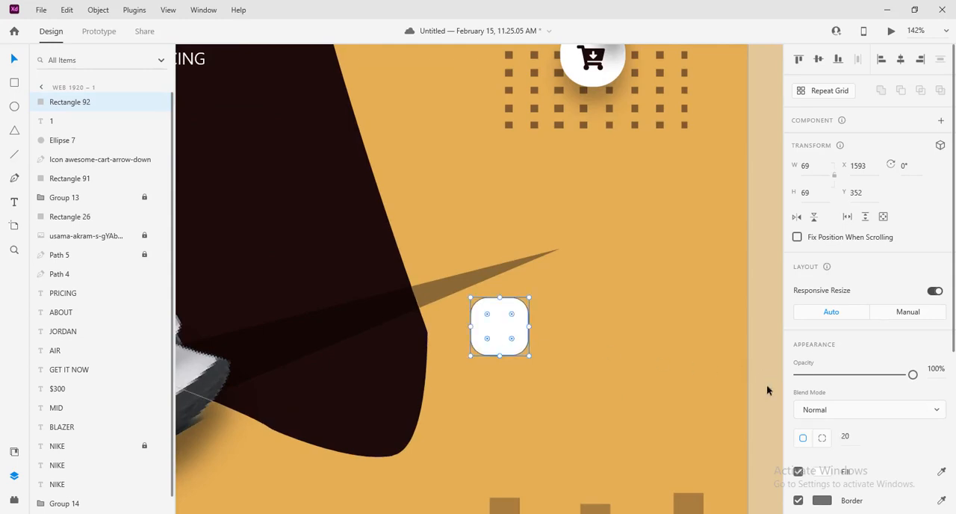
{"action": "left_click", "coordinate": [798, 502]}
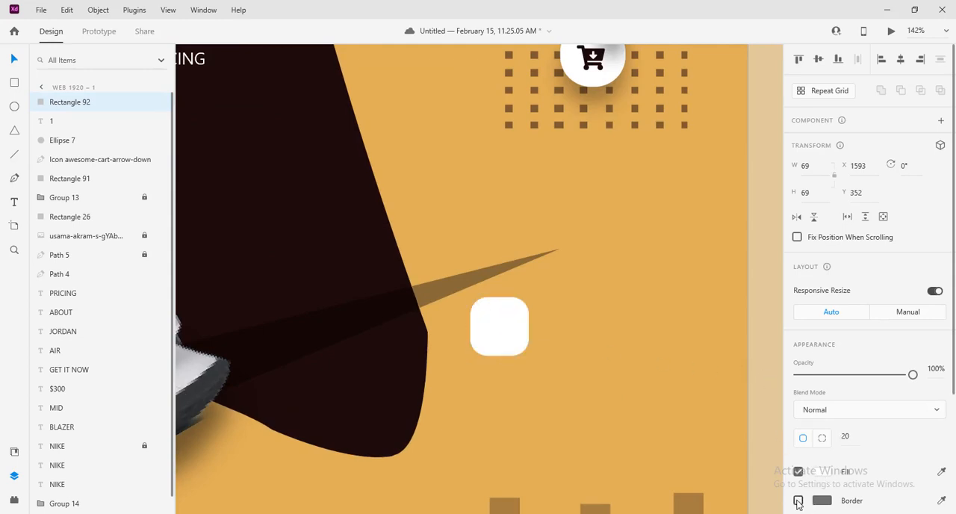
{"action": "left_click", "coordinate": [657, 301]}
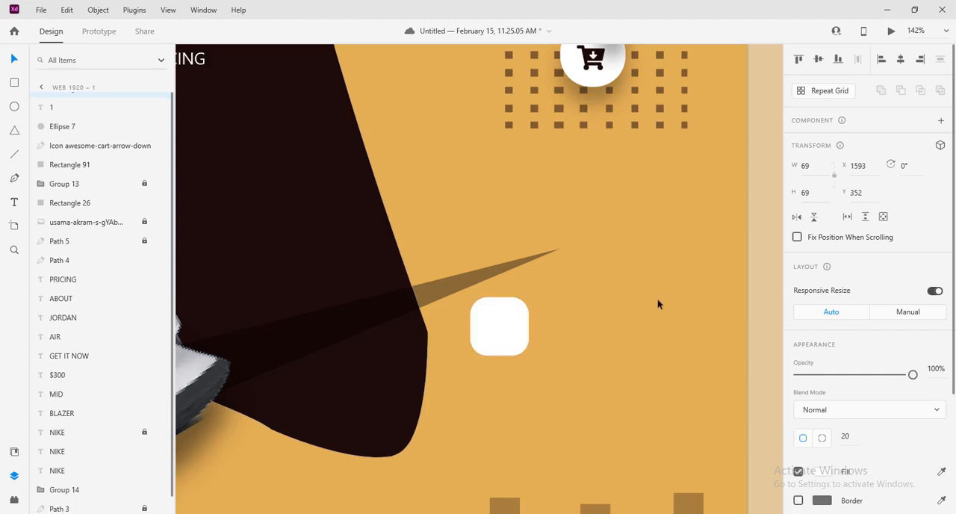
Draw a 42 by 42 circle beside the rounded square, remove its border and move it onto the square
{"action": "left_click", "coordinate": [14, 106]}
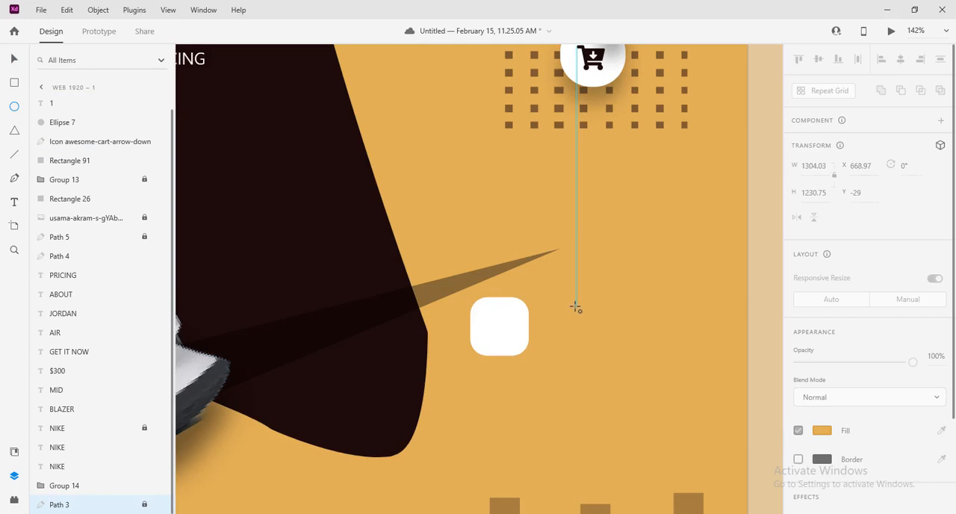
{"action": "left_click_drag", "start_coordinate": [576, 307], "coordinate": [613, 349]}
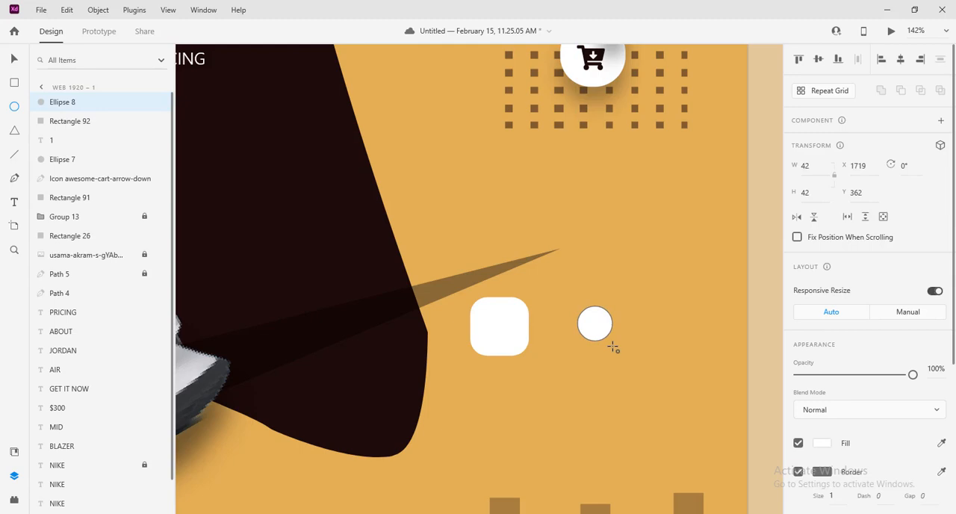
{"action": "left_click", "coordinate": [15, 61]}
{"action": "scroll", "coordinate": [835, 379], "scroll_direction": "down", "scroll_amount": 3}
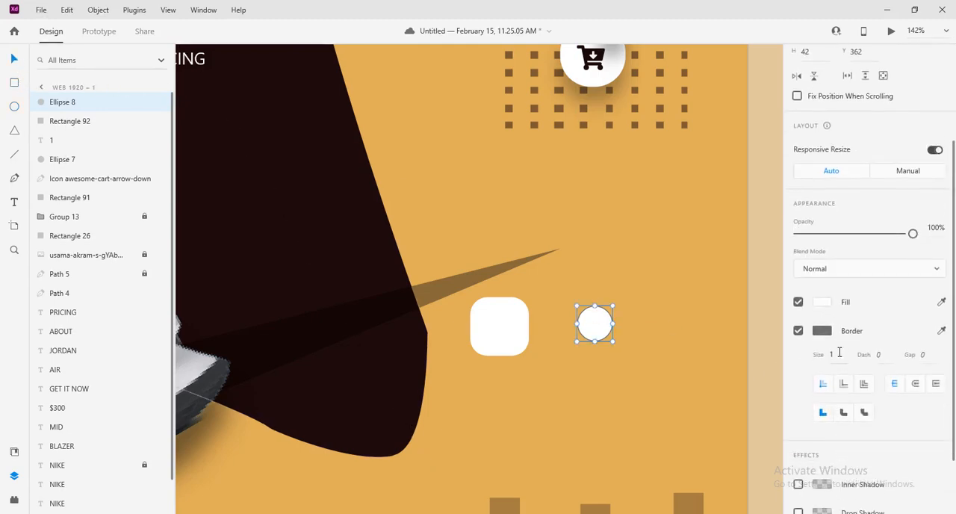
{"action": "left_click", "coordinate": [798, 330]}
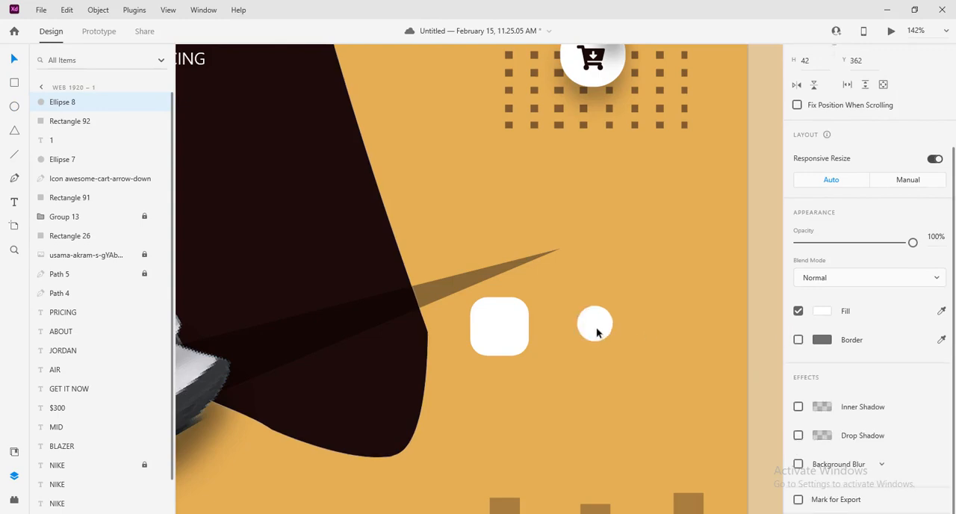
{"action": "left_click_drag", "start_coordinate": [596, 333], "coordinate": [504, 335]}
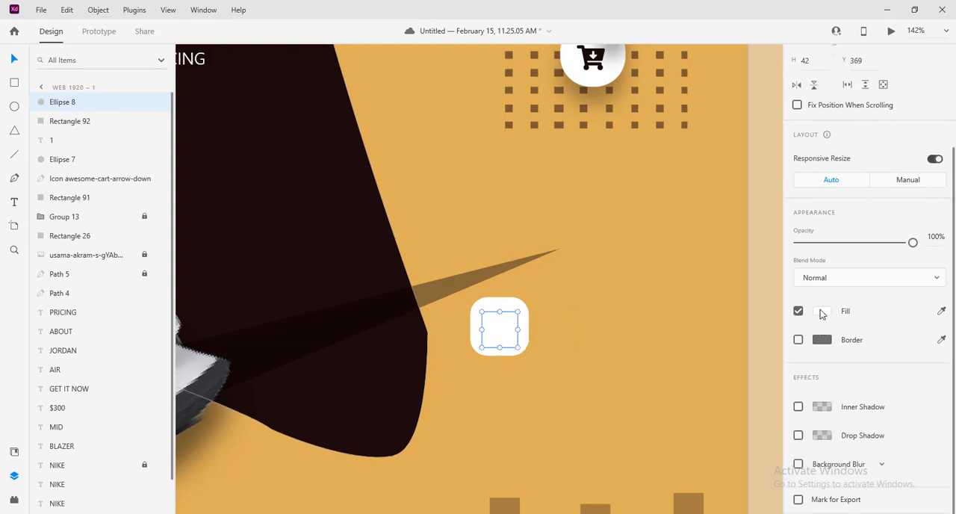
Fill the circle with red #FF0000 and centre it on the white rounded square at Y 366
{"action": "left_click", "coordinate": [821, 315]}
{"action": "left_click", "coordinate": [744, 242]}
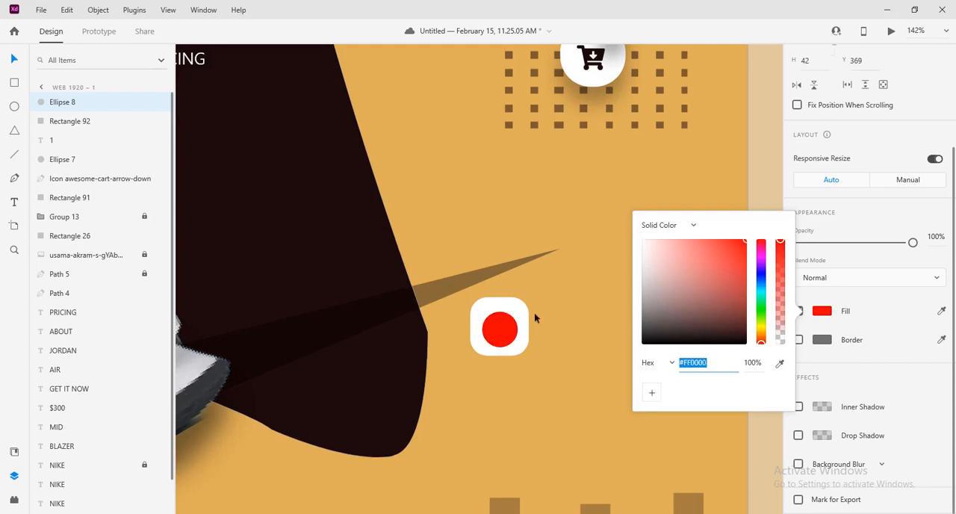
{"action": "left_click_drag", "start_coordinate": [497, 334], "coordinate": [493, 332]}
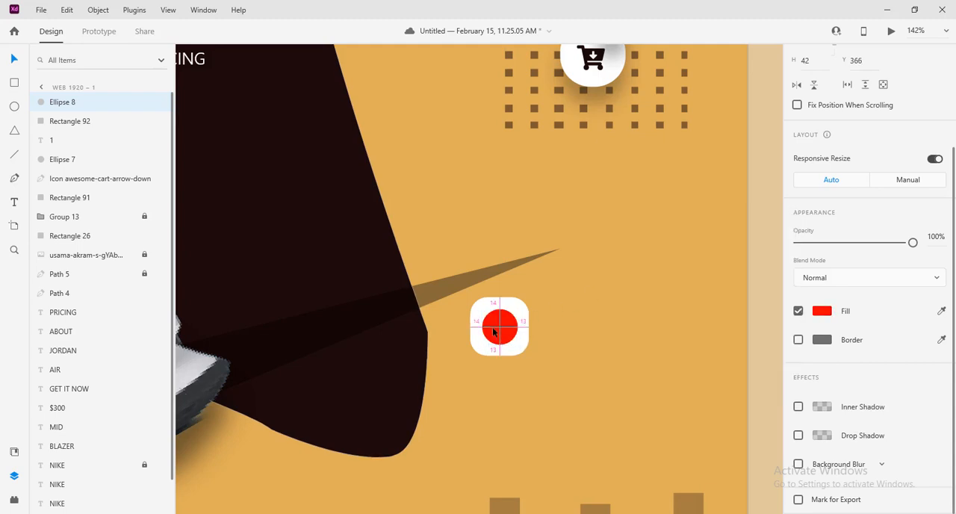
{"action": "left_click", "coordinate": [566, 351]}
Scale the red swatch's tile to 62 by 62 and duplicate it into a vertical column of three at X 1572, from Y 310 to 470
{"action": "scroll", "coordinate": [605, 398], "scroll_direction": "down", "scroll_amount": 5}
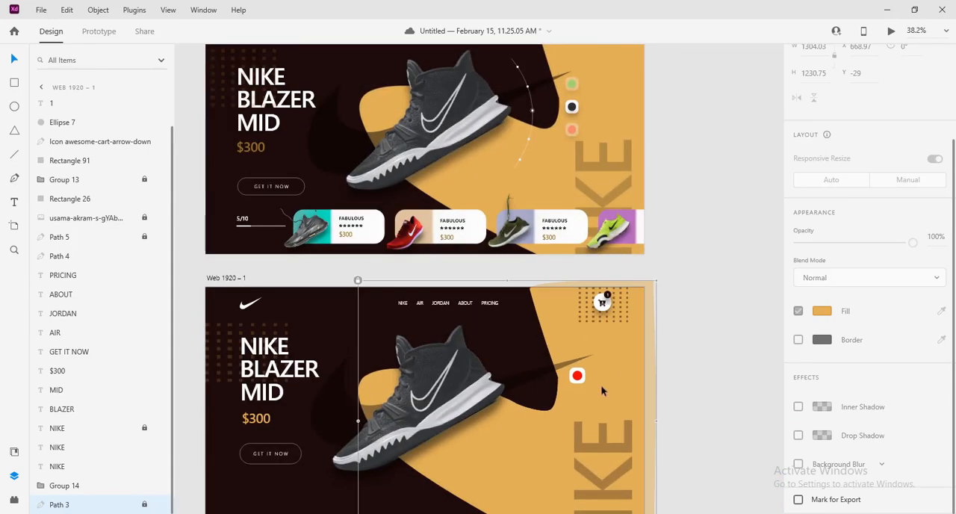
{"action": "left_click", "coordinate": [598, 388]}
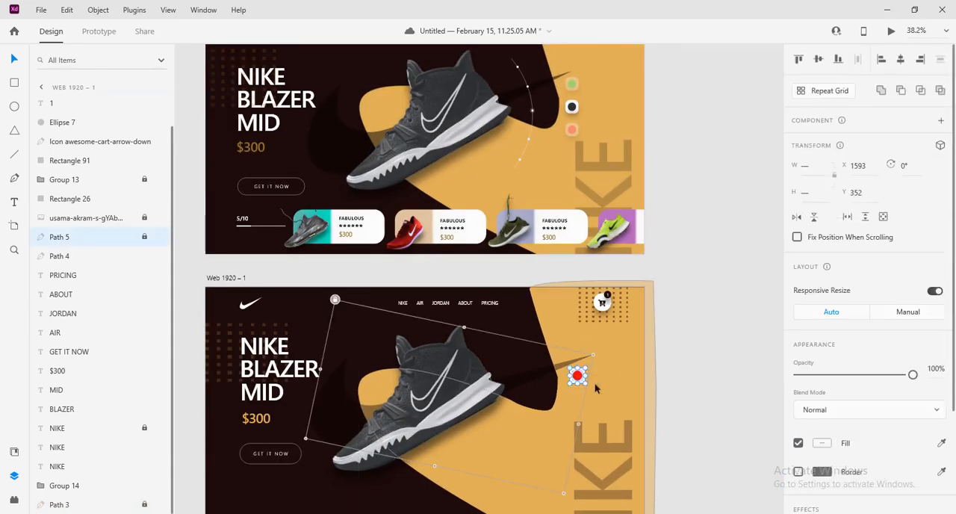
{"action": "left_click_drag", "start_coordinate": [579, 377], "coordinate": [573, 405]}
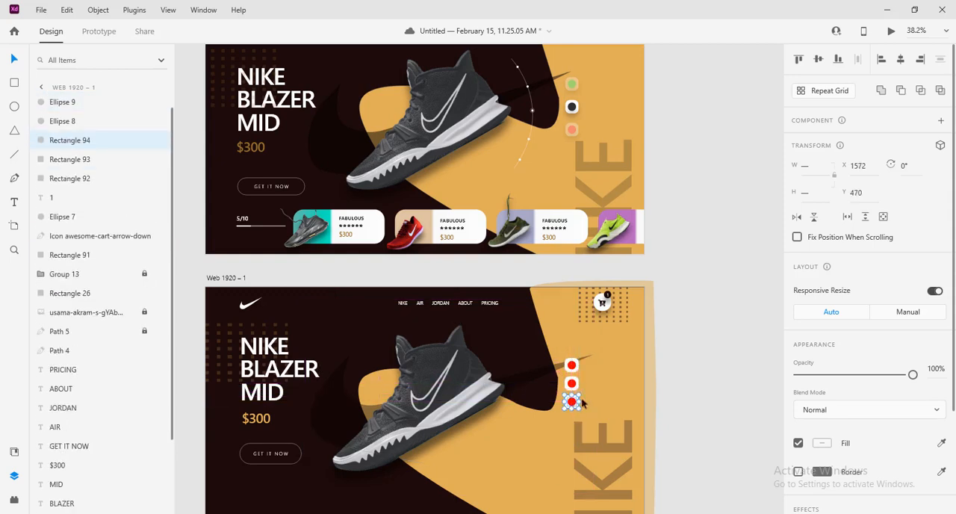
{"action": "left_click", "coordinate": [681, 374]}
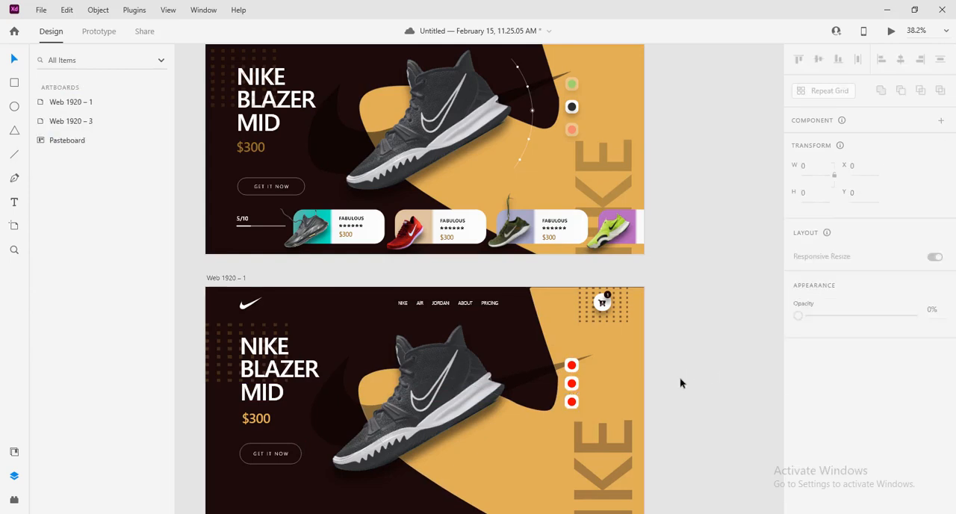
Change the fill of the bottom swatch's circle to blue
{"action": "left_click", "coordinate": [573, 403]}
{"action": "scroll", "coordinate": [822, 373], "scroll_direction": "down", "scroll_amount": 3}
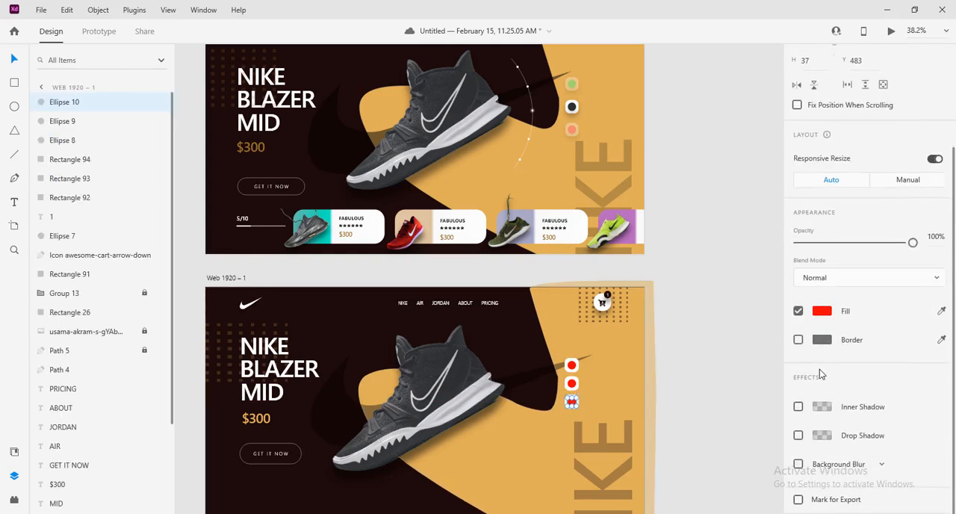
{"action": "left_click", "coordinate": [822, 311]}
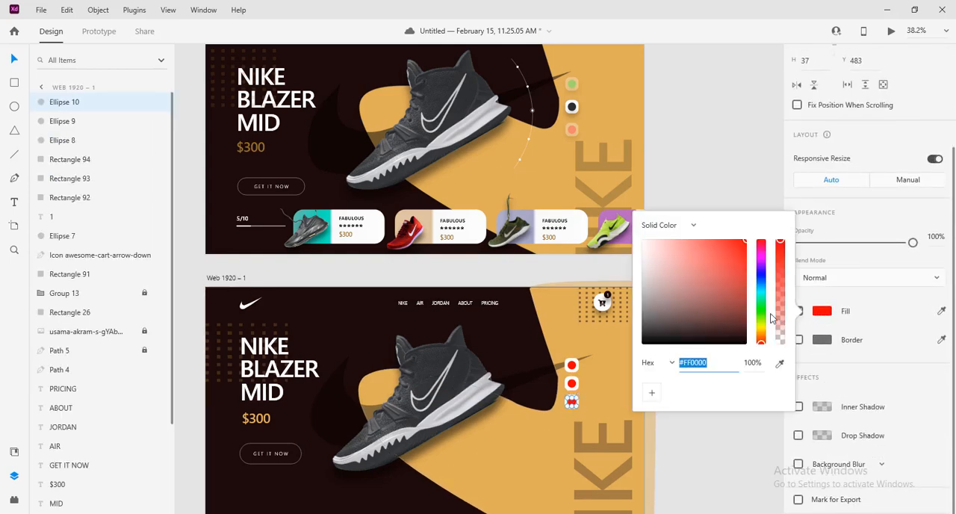
{"action": "left_click", "coordinate": [761, 274]}
Fill the middle swatch's circle with the dark grey sampled from the shoe and deselect it
{"action": "left_click", "coordinate": [573, 385]}
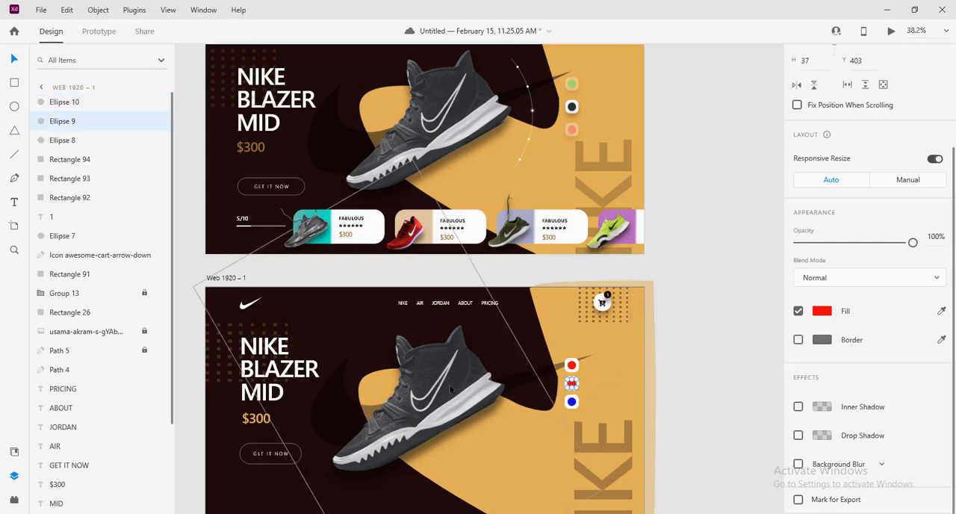
{"action": "left_click", "coordinate": [821, 313]}
{"action": "left_click", "coordinate": [780, 363]}
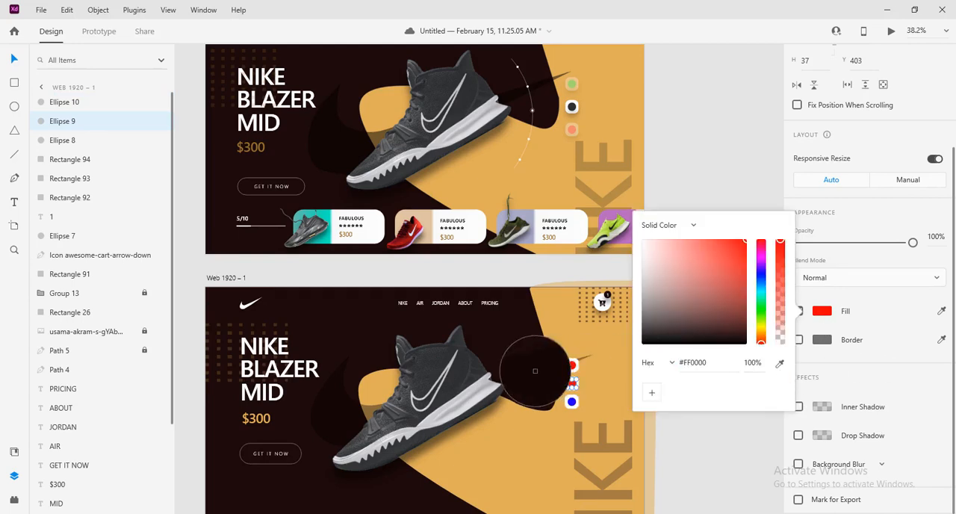
{"action": "left_click", "coordinate": [462, 377]}
{"action": "left_click", "coordinate": [723, 435]}
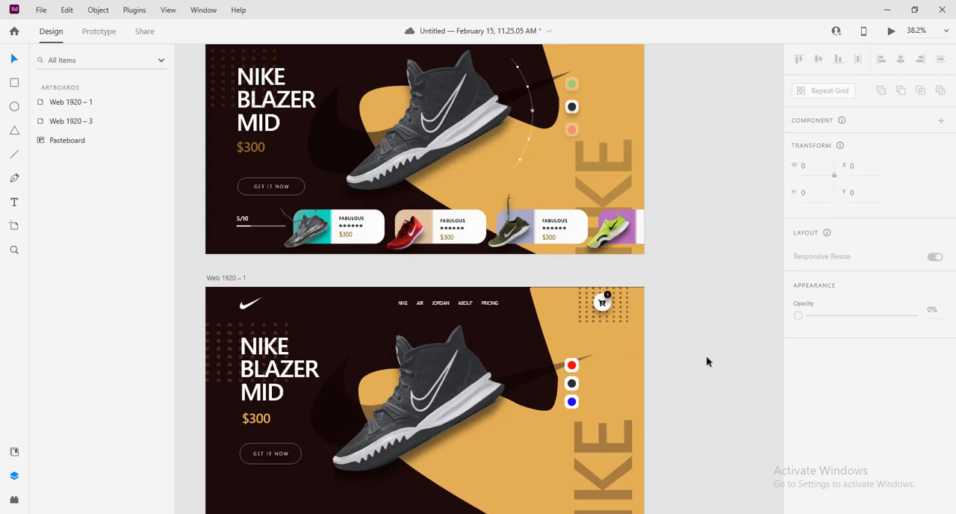
Set the opacity of the top red swatch's circle and tile to 40% and deselect them
{"action": "left_click_drag", "start_coordinate": [706, 355], "coordinate": [566, 369]}
{"action": "left_click", "coordinate": [930, 369]}
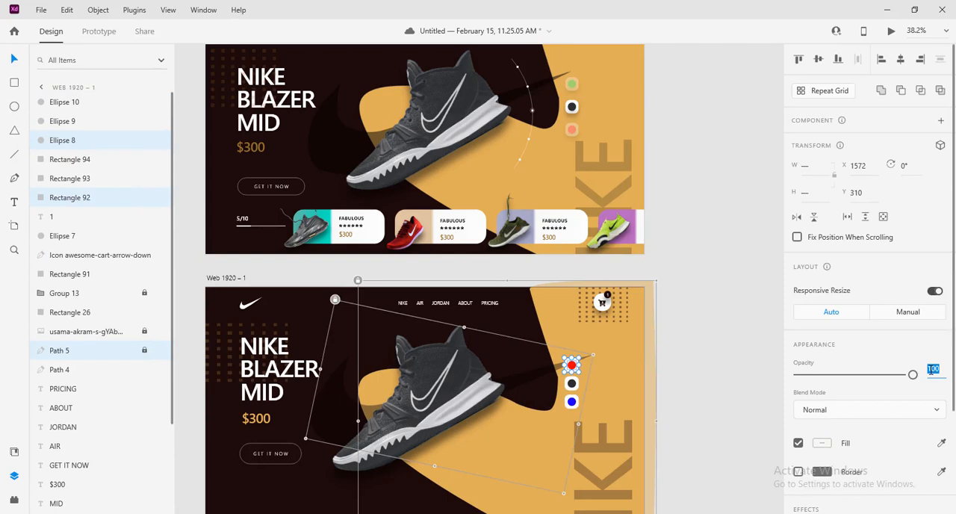
{"action": "type", "text": "50"}
{"action": "key", "text": "Return"}
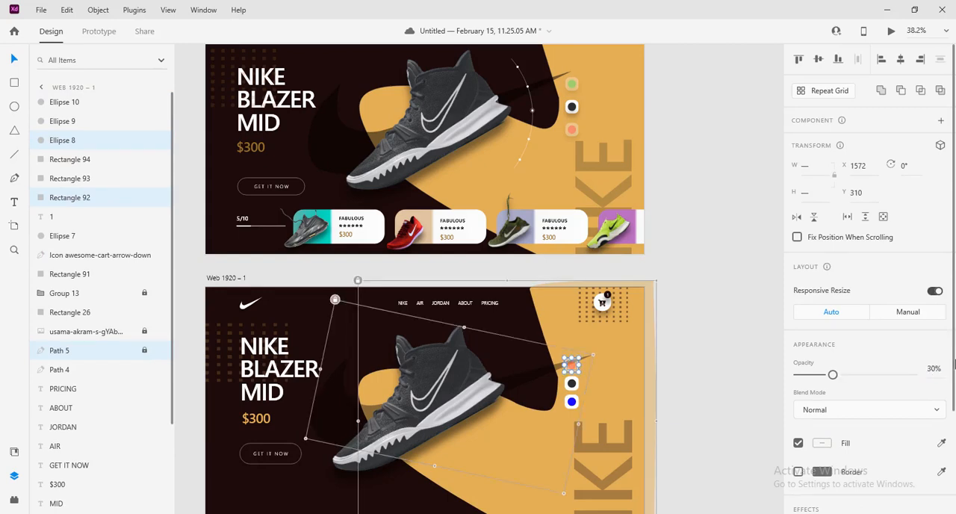
{"action": "left_click", "coordinate": [936, 369]}
{"action": "type", "text": "40"}
{"action": "key", "text": "Return"}
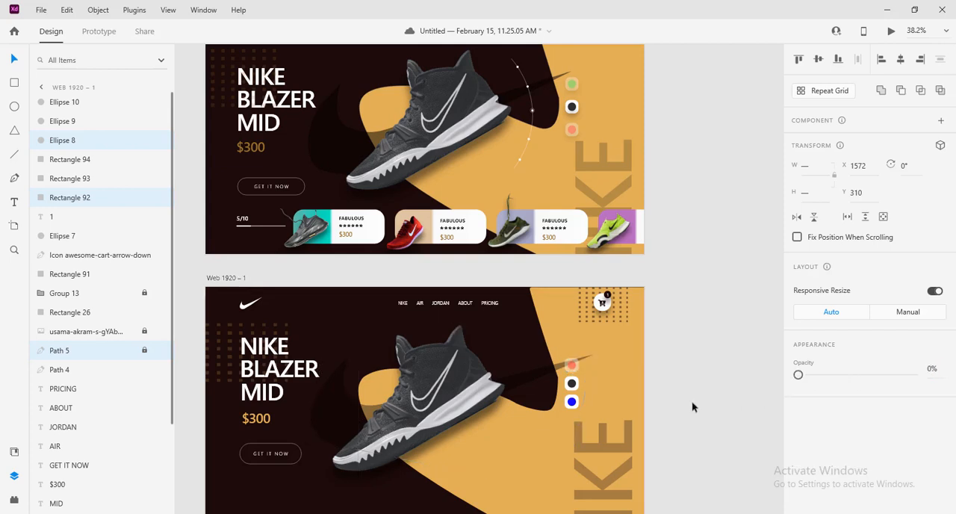
{"action": "left_click", "coordinate": [691, 401]}
Lower the opacity of the bottom blue swatch's circle and tile to look like the faded red swatch, and deselect them
{"action": "left_click", "coordinate": [571, 402]}
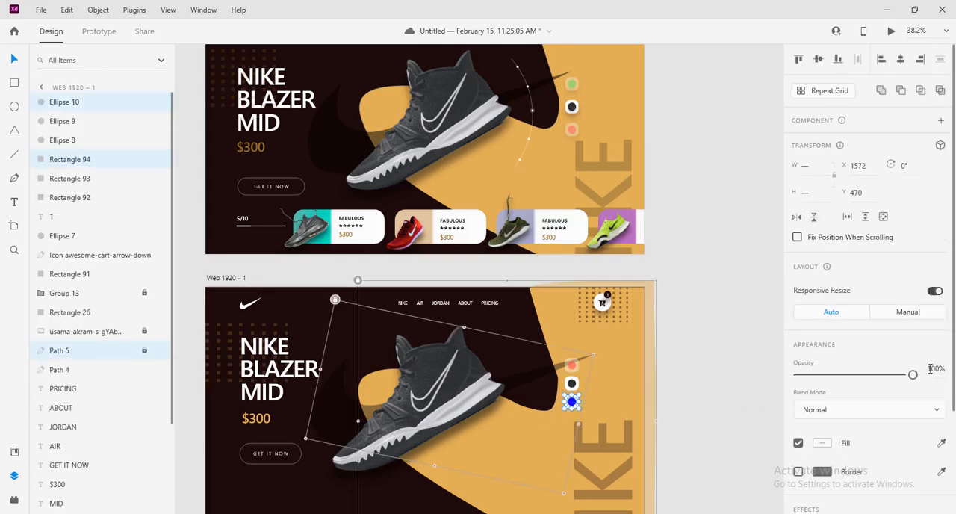
{"action": "left_click", "coordinate": [933, 369]}
{"action": "type", "text": "0"}
{"action": "key", "text": "Return"}
{"action": "left_click", "coordinate": [700, 369]}
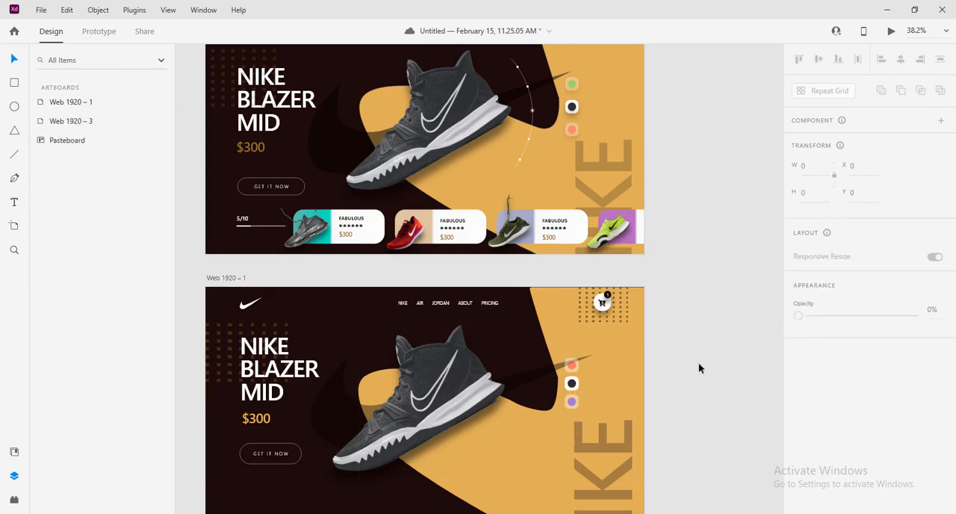
Add a black drop shadow at 51% opacity to the top red swatch's rounded tile
{"action": "scroll", "coordinate": [706, 357], "scroll_direction": "down", "scroll_amount": 1}
{"action": "scroll", "coordinate": [708, 357], "scroll_direction": "up", "scroll_amount": 2}
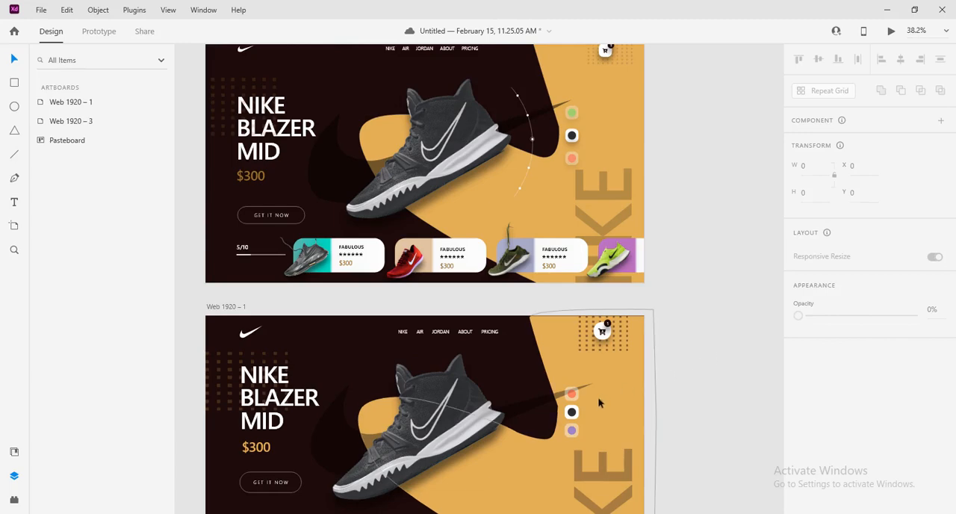
{"action": "scroll", "coordinate": [635, 407], "scroll_direction": "up", "scroll_amount": 2, "text": "ctrl"}
{"action": "scroll", "coordinate": [664, 374], "scroll_direction": "down", "scroll_amount": 1}
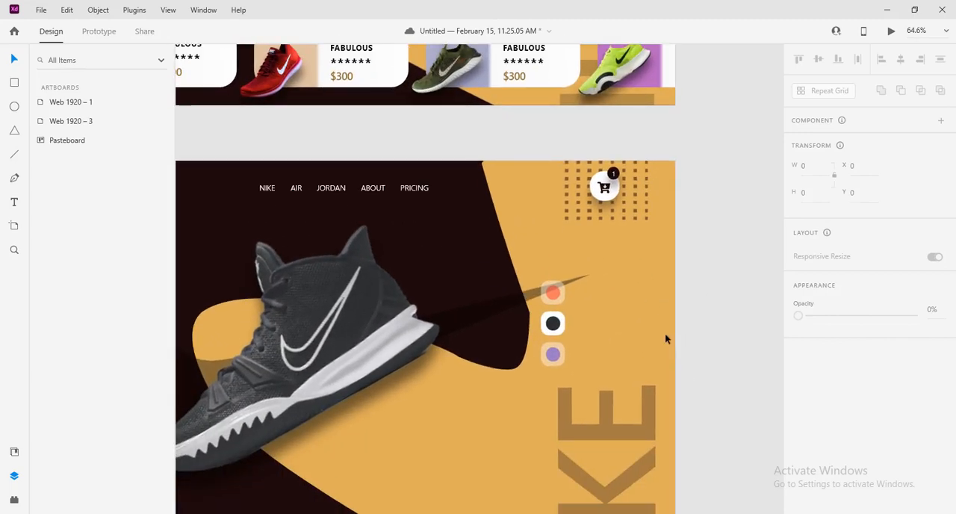
{"action": "left_click", "coordinate": [561, 299]}
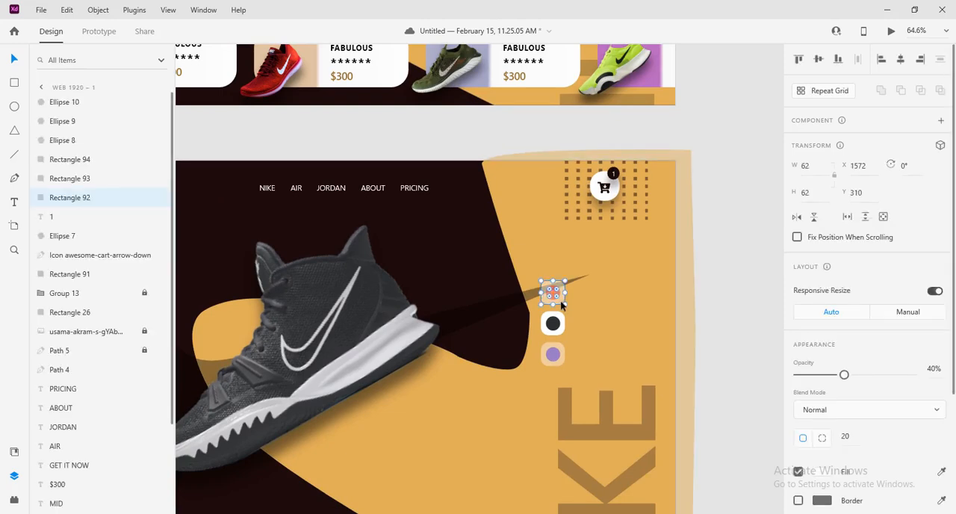
{"action": "scroll", "coordinate": [837, 418], "scroll_direction": "down", "scroll_amount": 3}
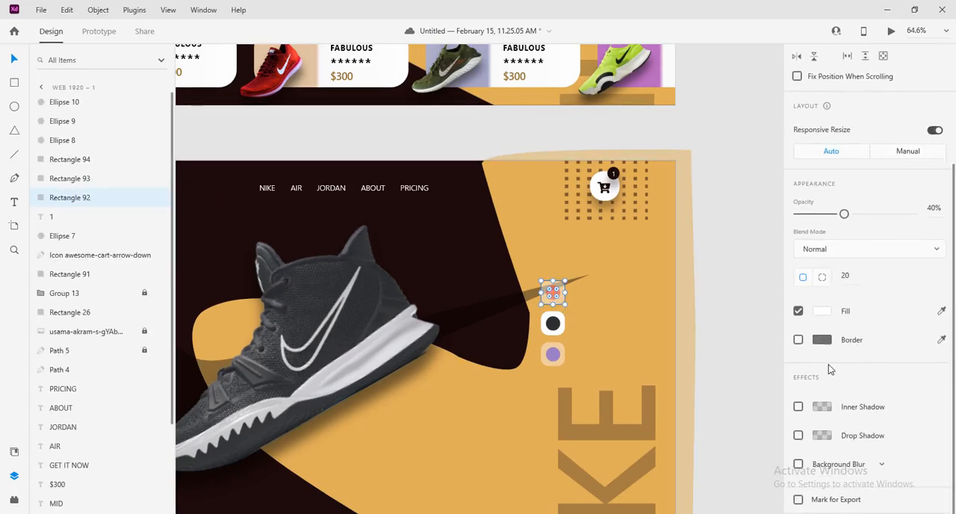
{"action": "left_click", "coordinate": [797, 435]}
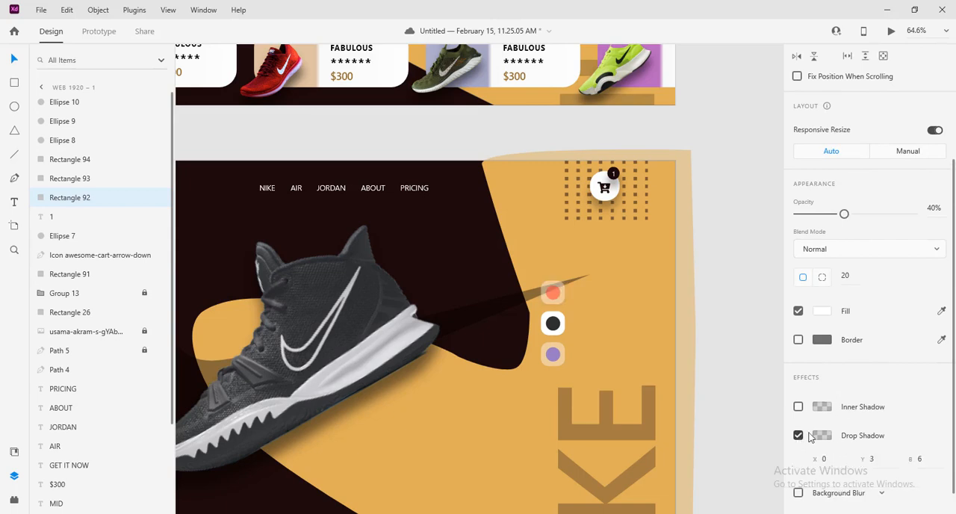
{"action": "scroll", "coordinate": [833, 432], "scroll_direction": "down", "scroll_amount": 1}
{"action": "left_click", "coordinate": [821, 407]}
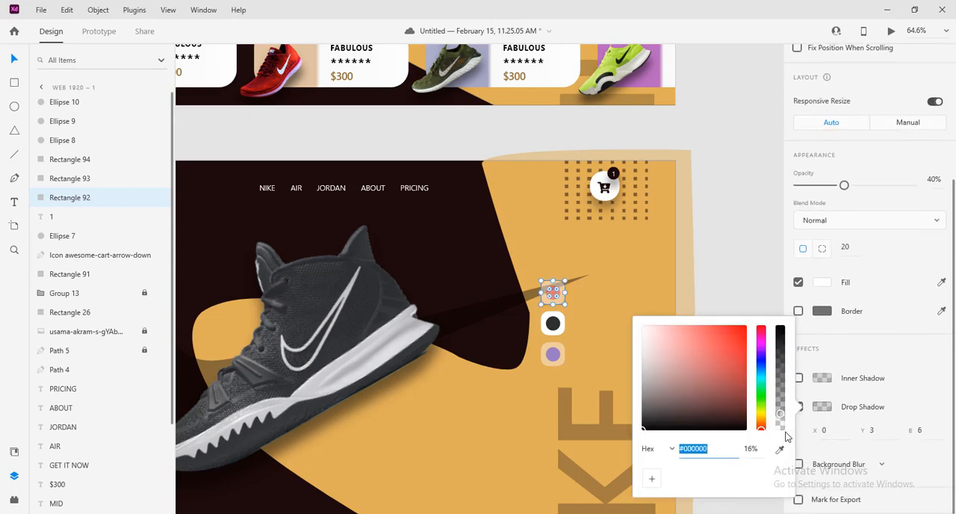
{"action": "left_click_drag", "start_coordinate": [781, 420], "coordinate": [785, 387]}
{"action": "left_click_drag", "start_coordinate": [780, 385], "coordinate": [781, 376]}
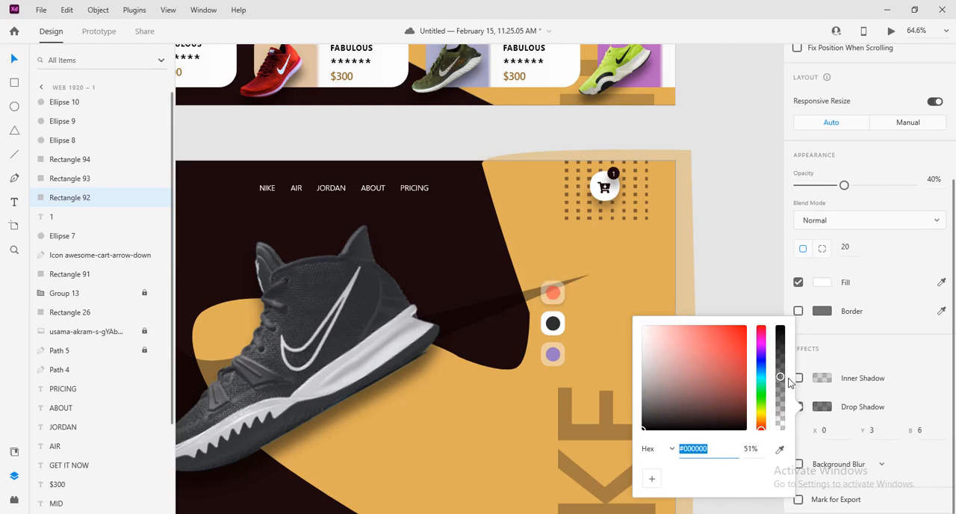
Set the top red swatch tile's drop shadow to a Y offset of 22 and a blur of 99
{"action": "left_click", "coordinate": [874, 430]}
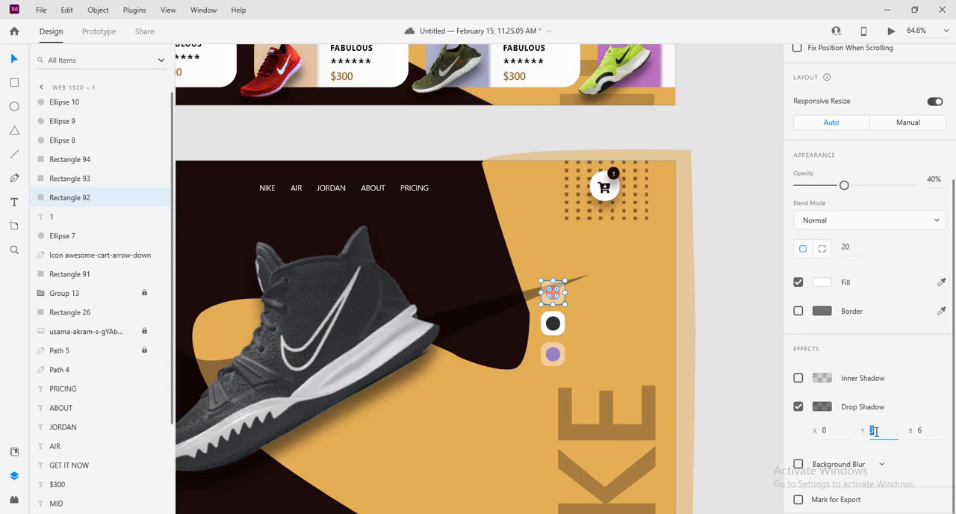
{"action": "type", "text": "22"}
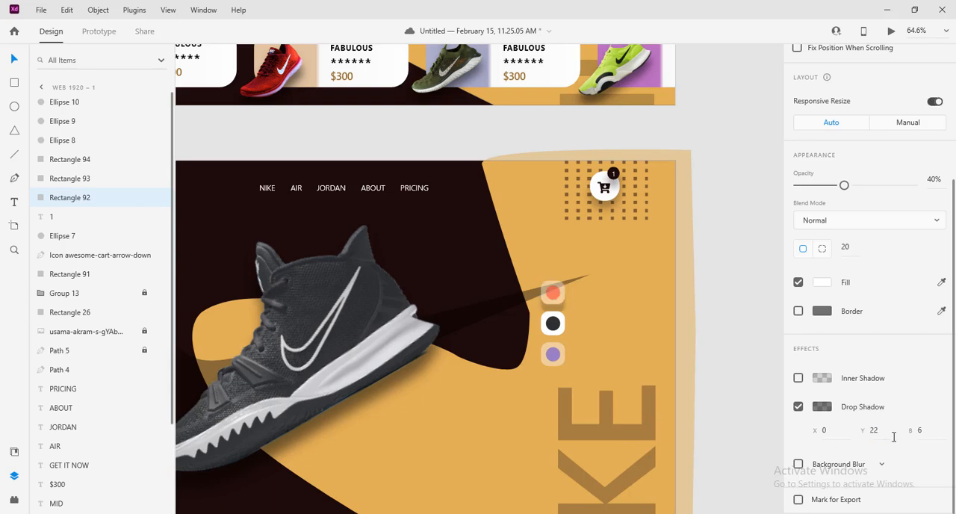
{"action": "left_click", "coordinate": [931, 433]}
{"action": "type", "text": "220"}
{"action": "key", "text": "Return"}
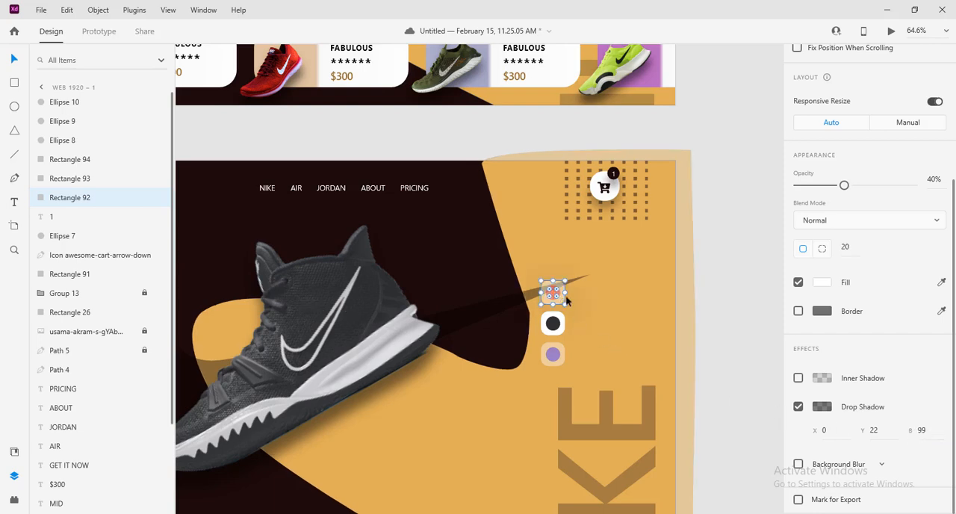
Give the middle dark swatch's tile a black drop shadow at 51% opacity with Y offset 22 and blur 22, and deselect it
{"action": "left_click", "coordinate": [561, 335]}
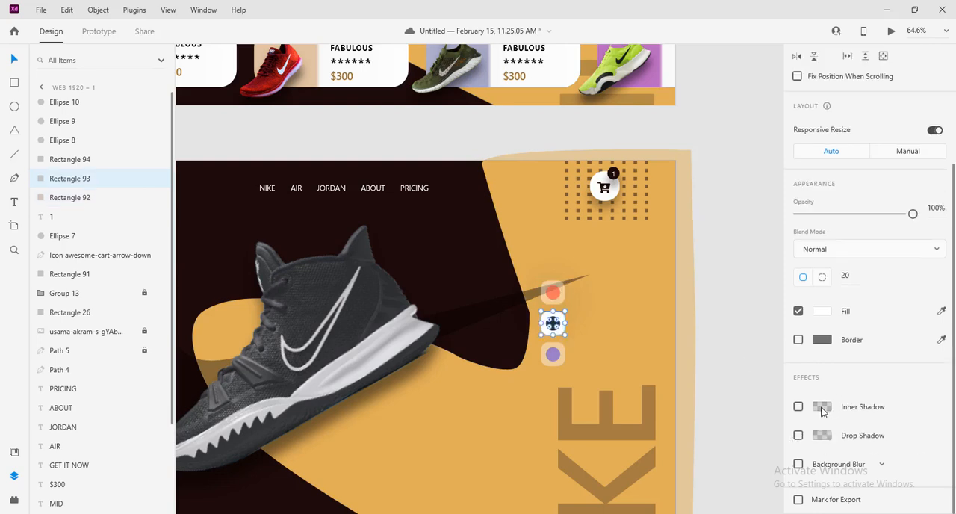
{"action": "left_click", "coordinate": [798, 435]}
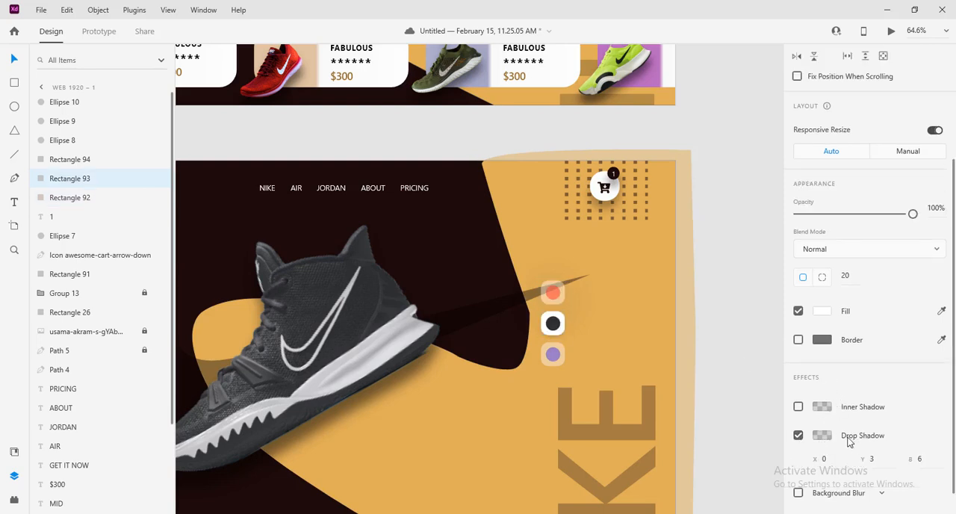
{"action": "left_click", "coordinate": [822, 436]}
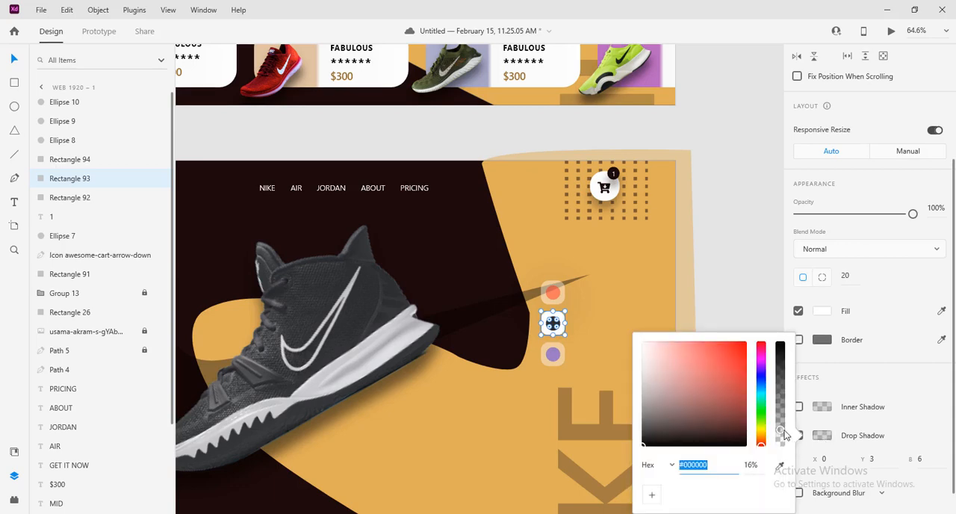
{"action": "left_click_drag", "start_coordinate": [779, 432], "coordinate": [781, 393]}
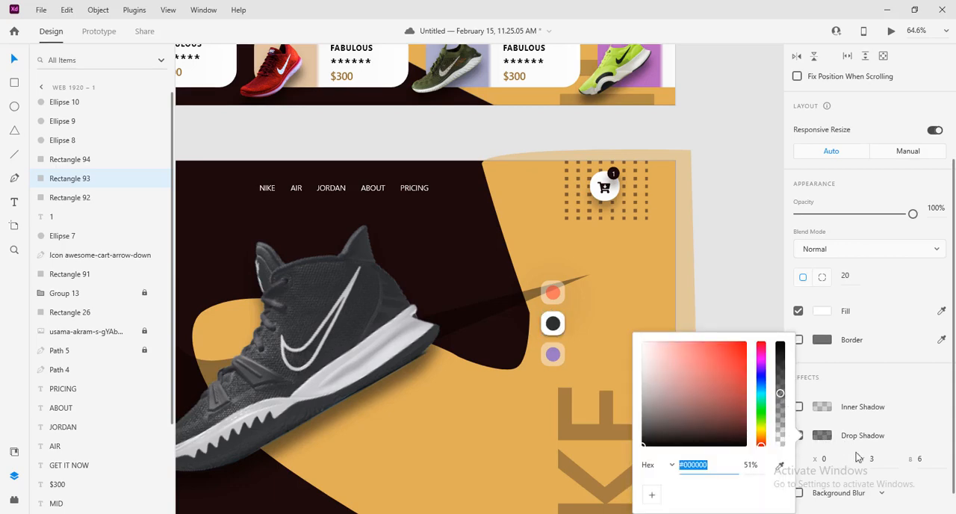
{"action": "left_click", "coordinate": [874, 462]}
{"action": "type", "text": "22"}
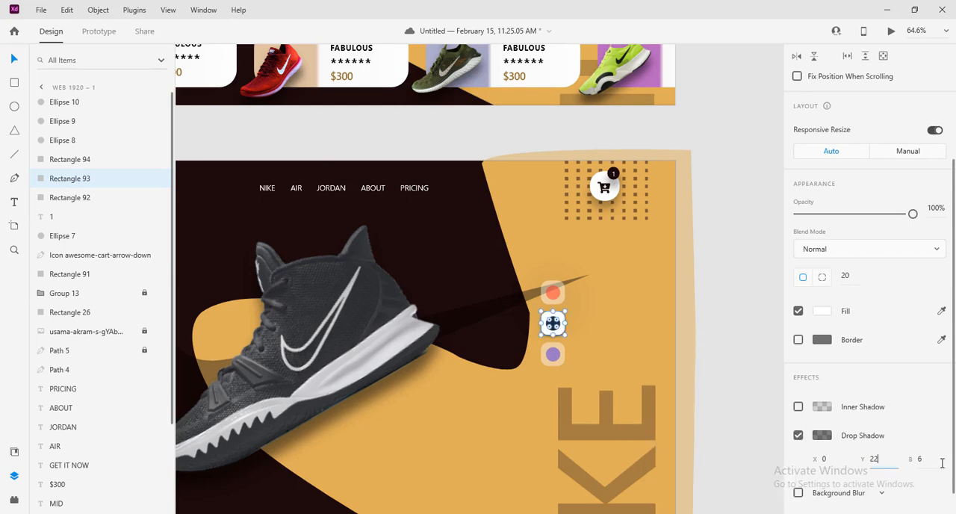
{"action": "left_click", "coordinate": [923, 459]}
{"action": "type", "text": "22"}
{"action": "left_click", "coordinate": [631, 349]}
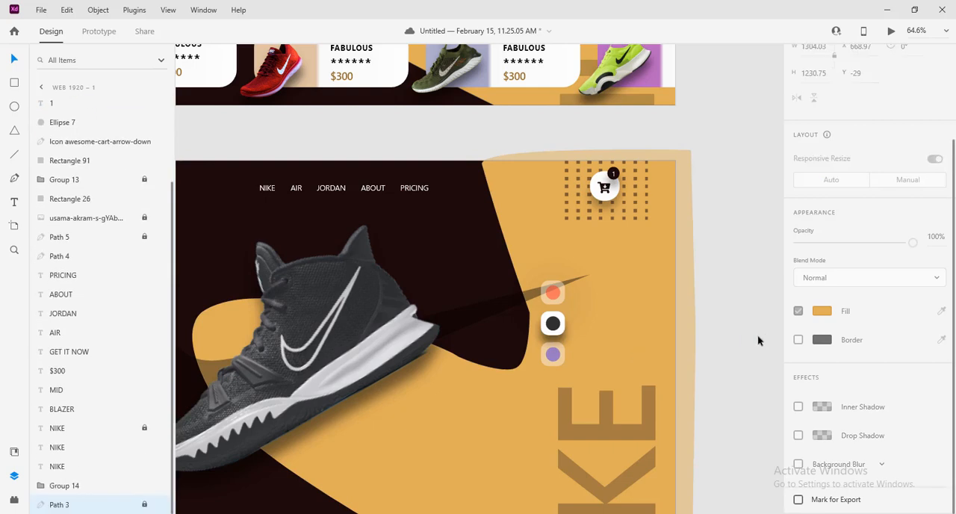
Apply a black drop shadow at 51% opacity with Y offset 22 and blur 22 to the bottom swatch's tile, and deselect it
{"action": "left_click", "coordinate": [561, 361]}
{"action": "scroll", "coordinate": [831, 436], "scroll_direction": "down", "scroll_amount": 1}
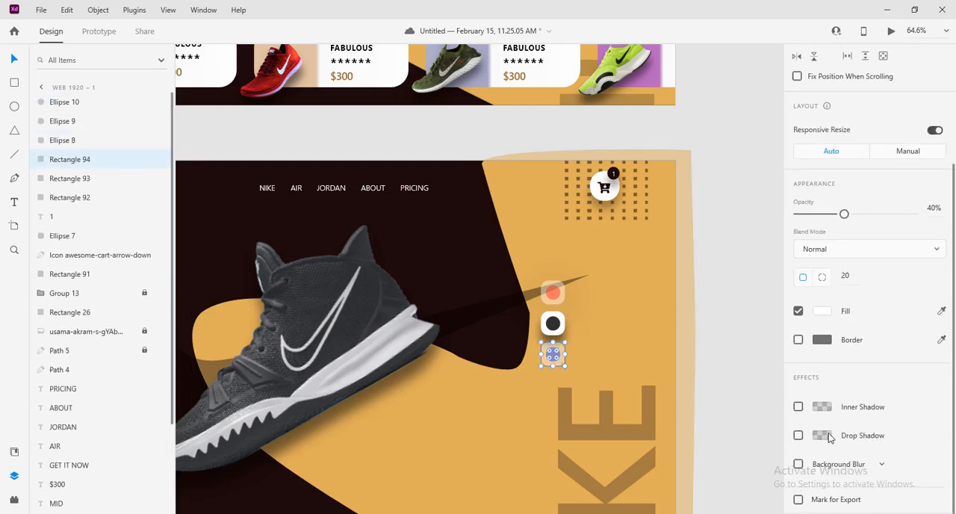
{"action": "left_click", "coordinate": [825, 437]}
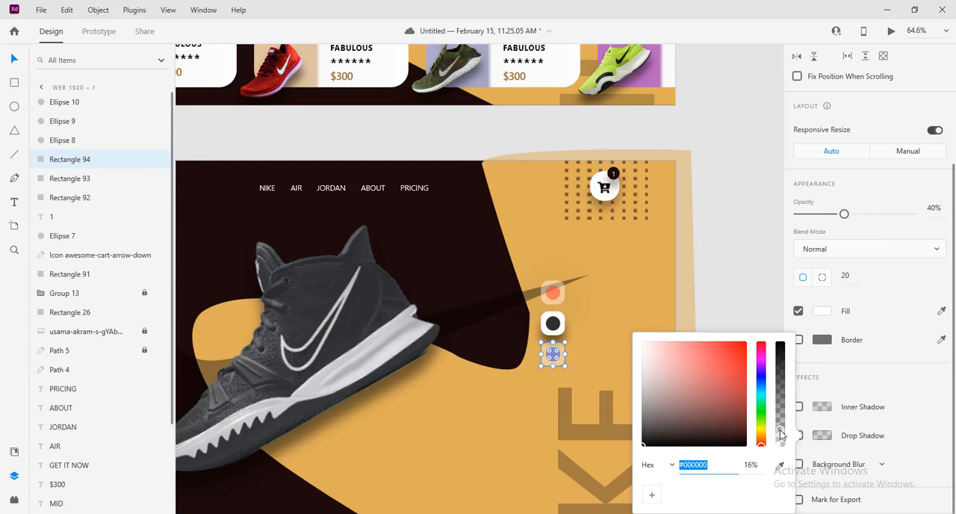
{"action": "left_click_drag", "start_coordinate": [779, 416], "coordinate": [781, 401]}
{"action": "left_click_drag", "start_coordinate": [780, 394], "coordinate": [780, 392]}
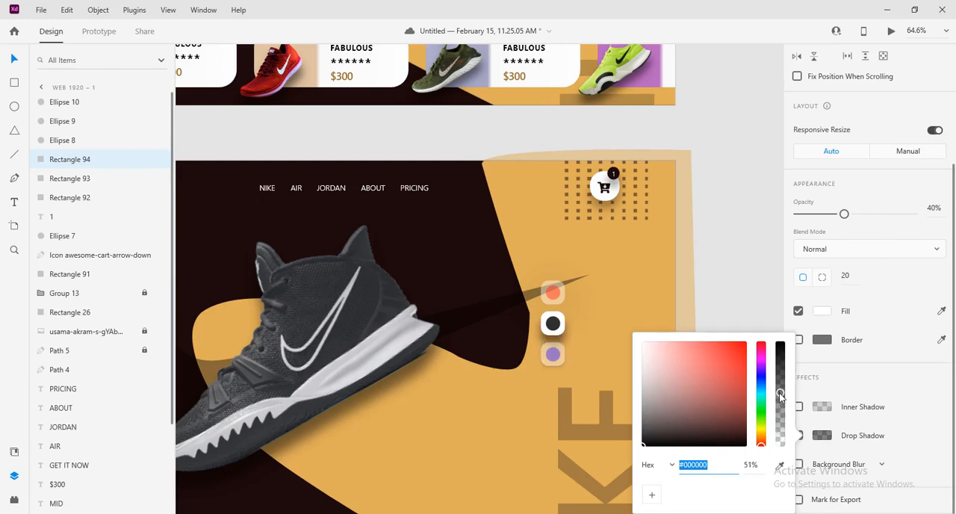
{"action": "left_click", "coordinate": [813, 442]}
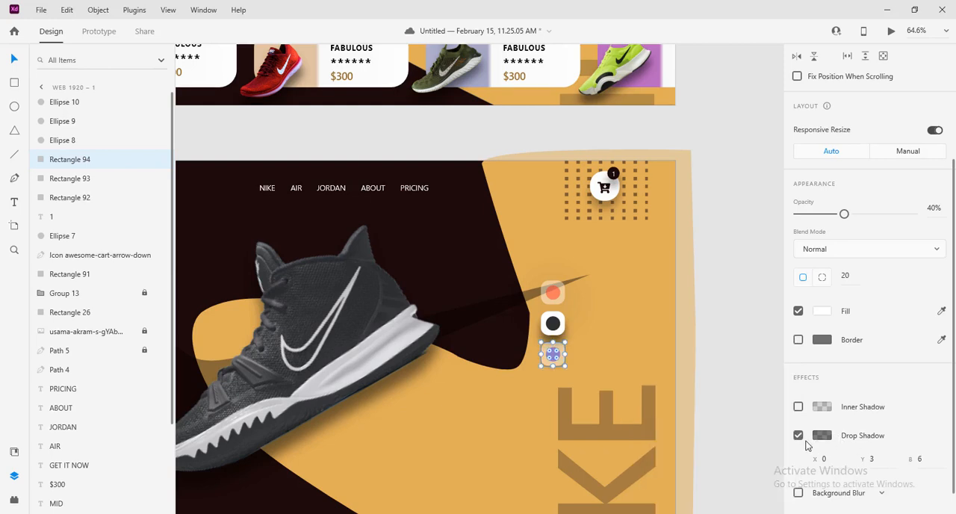
{"action": "left_click", "coordinate": [878, 458]}
{"action": "type", "text": "22"}
{"action": "left_click", "coordinate": [924, 458]}
{"action": "type", "text": "22"}
{"action": "left_click", "coordinate": [611, 333]}
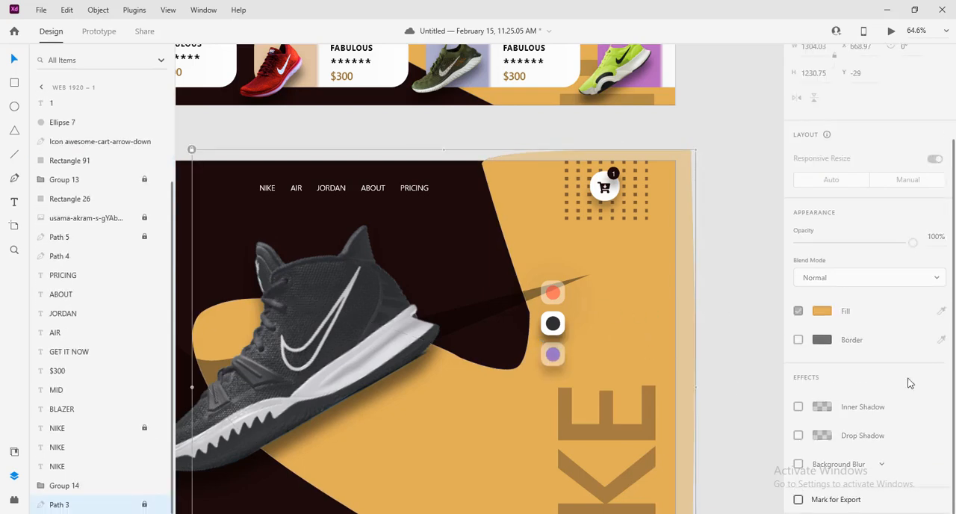
Set the blur of the top red swatch tile's drop shadow to 22 and deselect the tile
{"action": "left_click", "coordinate": [558, 304]}
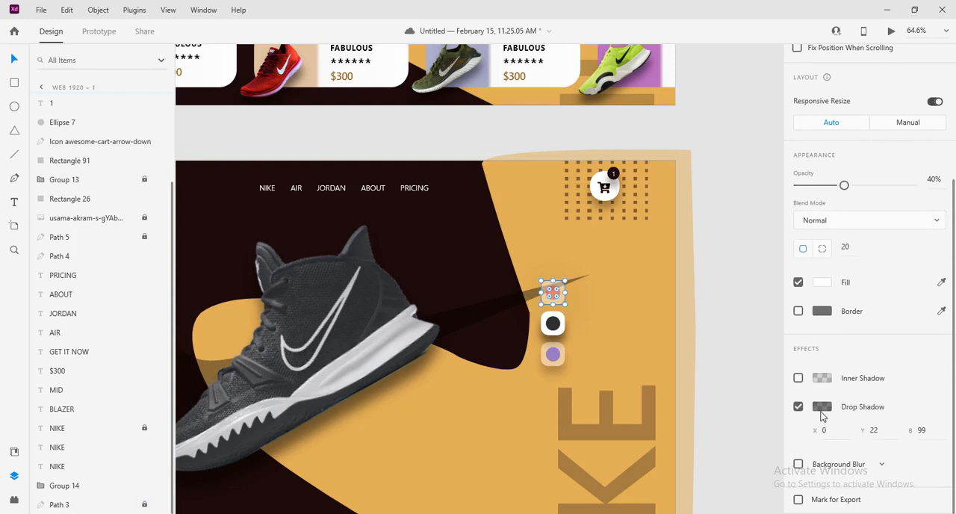
{"action": "left_click", "coordinate": [926, 431]}
{"action": "type", "text": "22"}
{"action": "left_click", "coordinate": [753, 403]}
{"action": "scroll", "coordinate": [755, 356], "scroll_direction": "down", "scroll_amount": 5}
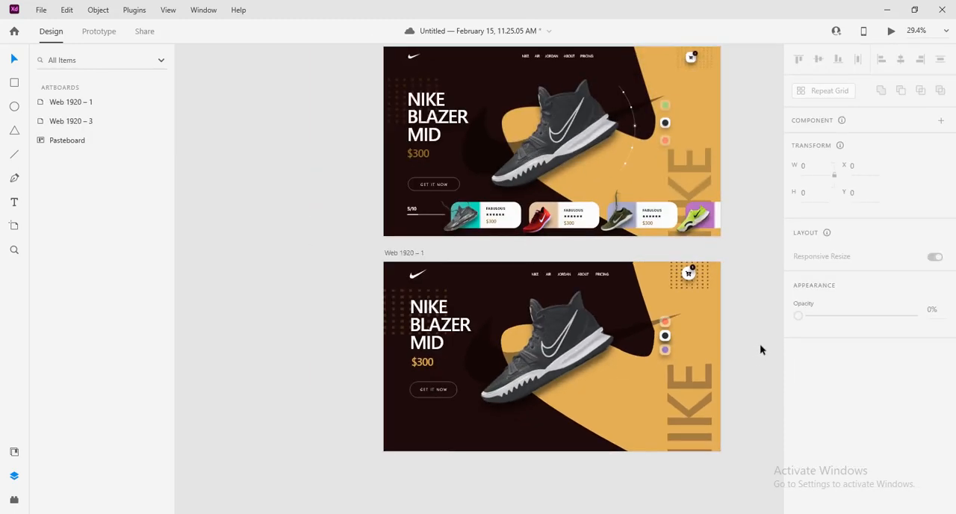
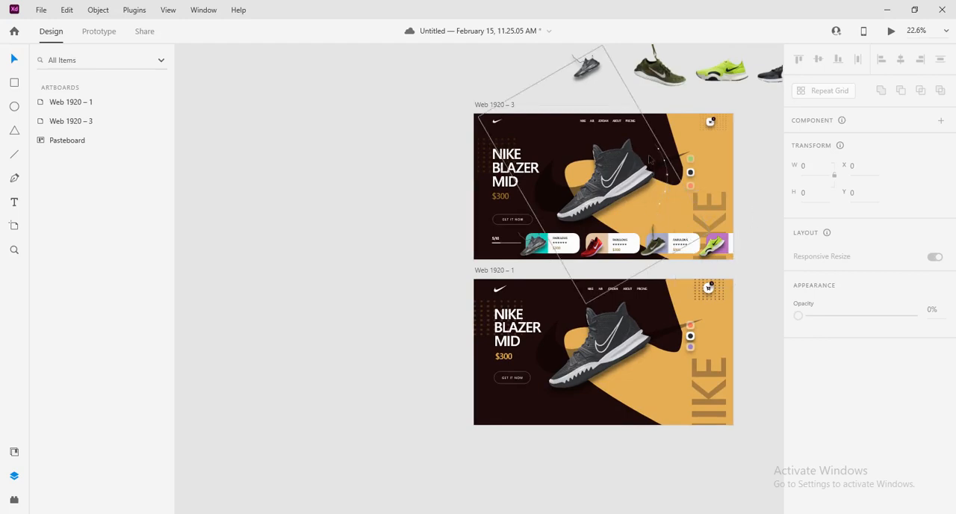
Save the document and draw a circle about 1127 px in diameter on the pasteboard beside the artboards
{"action": "key", "text": "ctrl+s"}
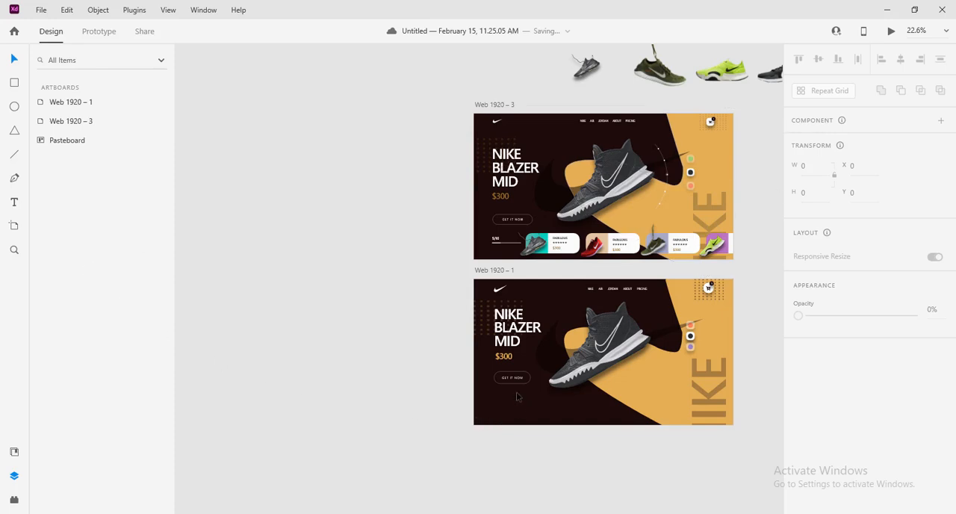
{"action": "left_click_drag", "start_coordinate": [731, 457], "coordinate": [617, 463]}
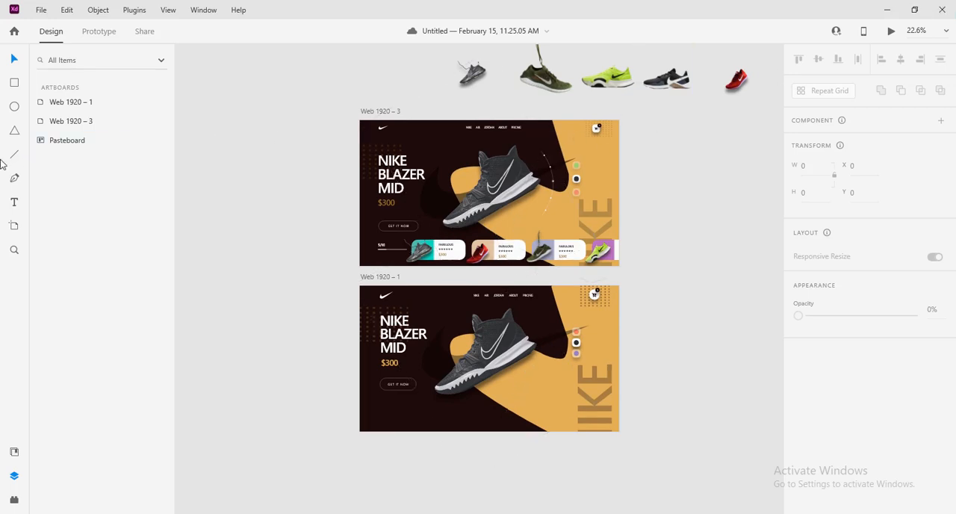
{"action": "left_click", "coordinate": [15, 110]}
{"action": "left_click_drag", "start_coordinate": [610, 294], "coordinate": [524, 293]}
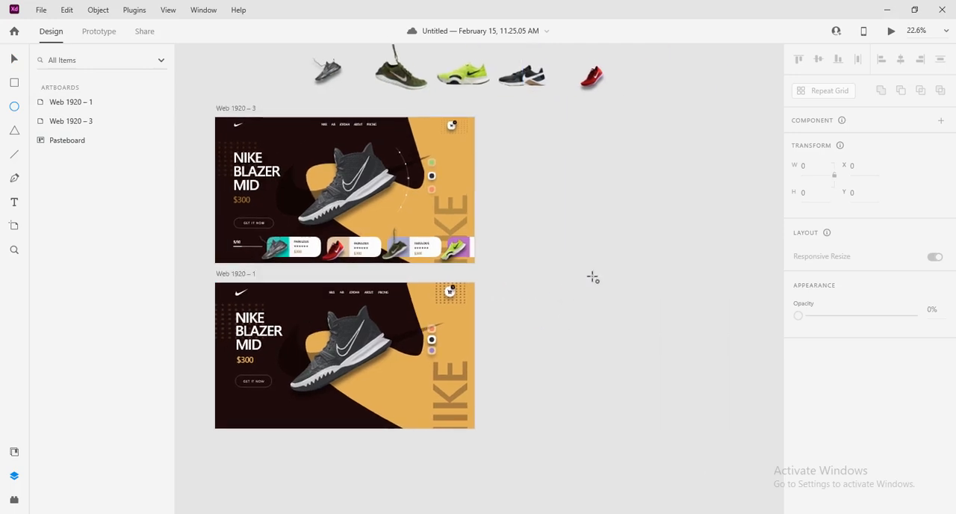
{"action": "left_click_drag", "start_coordinate": [575, 244], "coordinate": [660, 329]}
{"action": "left_click_drag", "start_coordinate": [688, 458], "coordinate": [728, 495]}
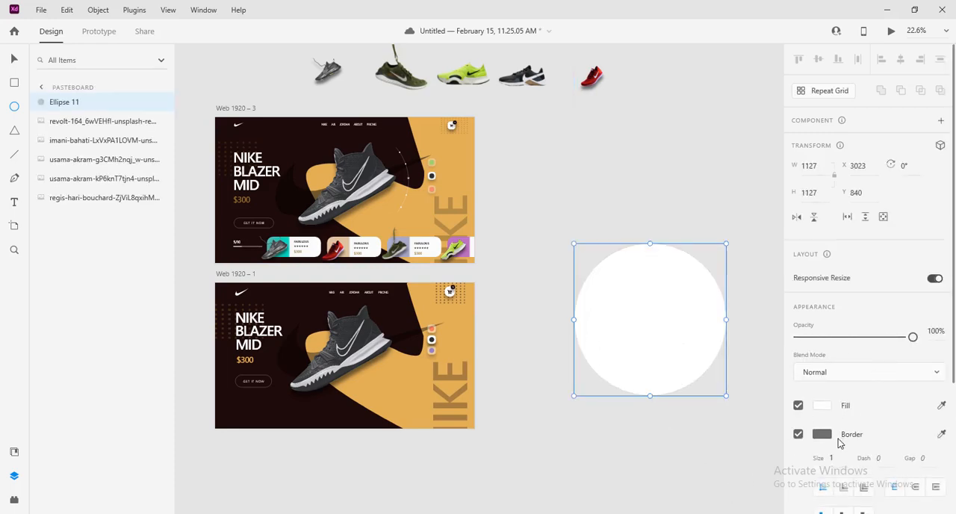
Fill the circle with bright green #77FF00 and turn off its border
{"action": "left_click", "coordinate": [822, 405]}
{"action": "left_click", "coordinate": [762, 395]}
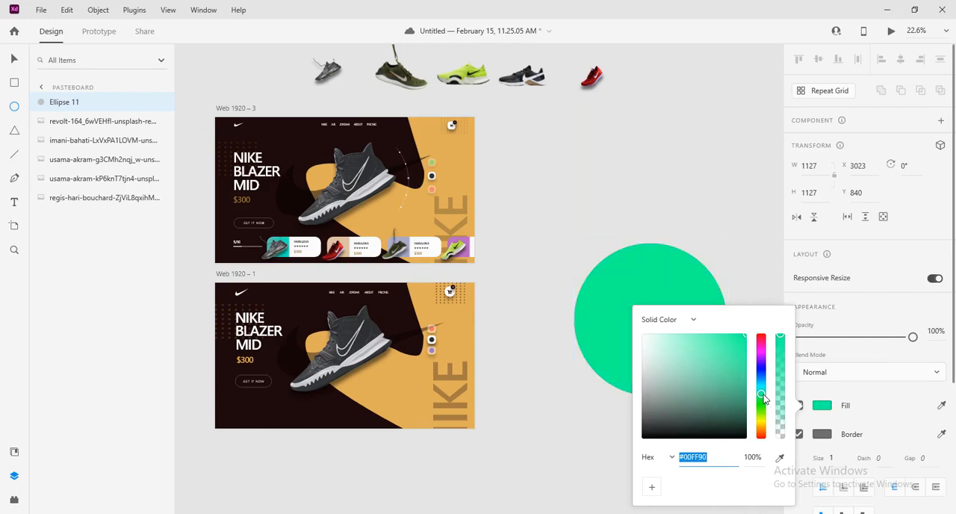
{"action": "left_click_drag", "start_coordinate": [766, 396], "coordinate": [763, 412]}
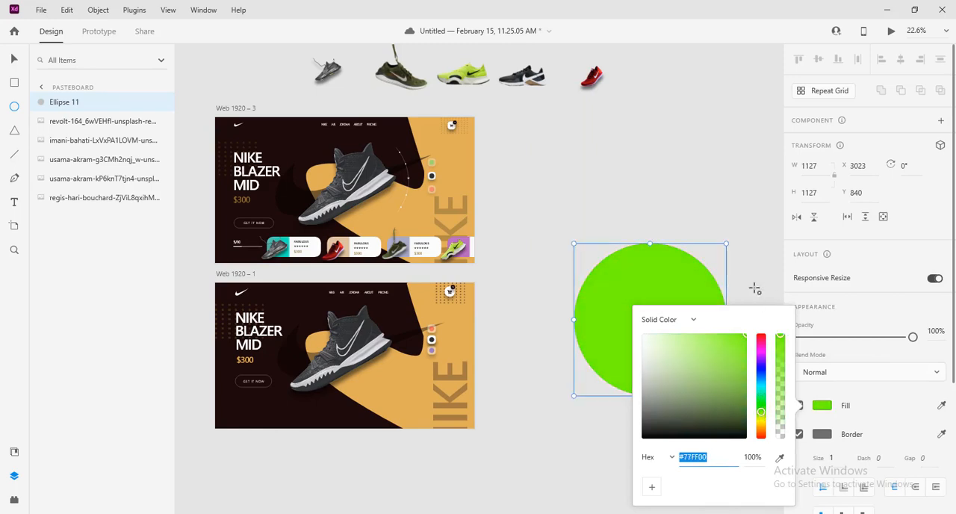
{"action": "left_click", "coordinate": [13, 84]}
{"action": "left_click", "coordinate": [15, 61]}
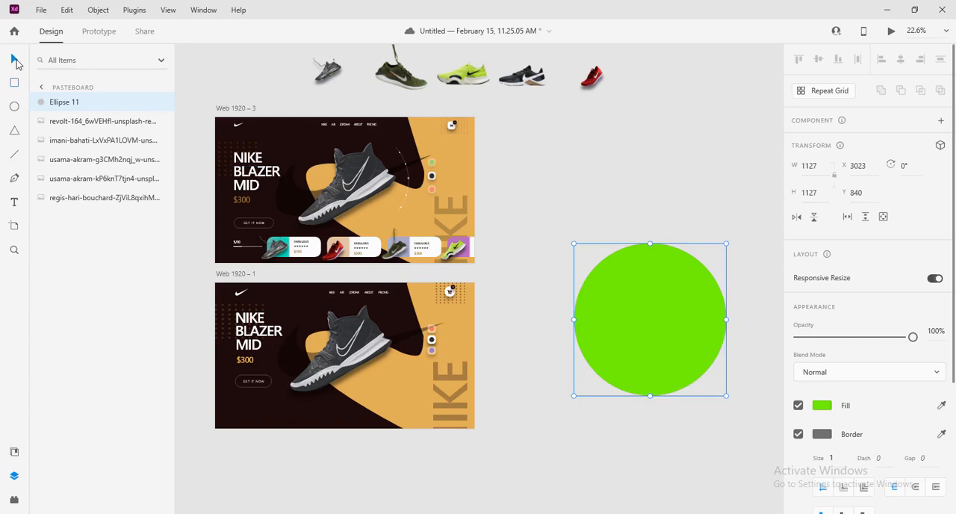
{"action": "left_click", "coordinate": [798, 434]}
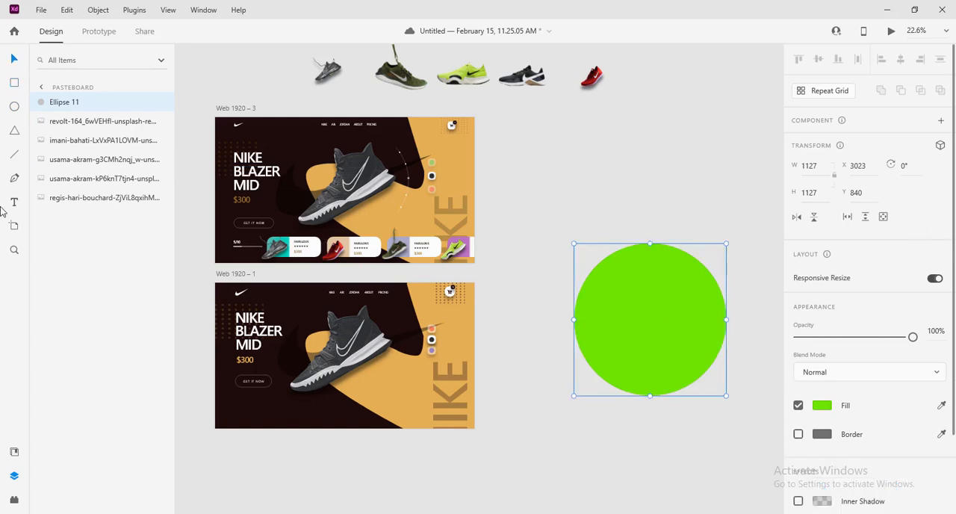
Turn the green circle's border back on and deselect the circle, with the Pen tool active
{"action": "left_click", "coordinate": [13, 180]}
{"action": "scroll", "coordinate": [636, 380], "scroll_direction": "up", "scroll_amount": 3}
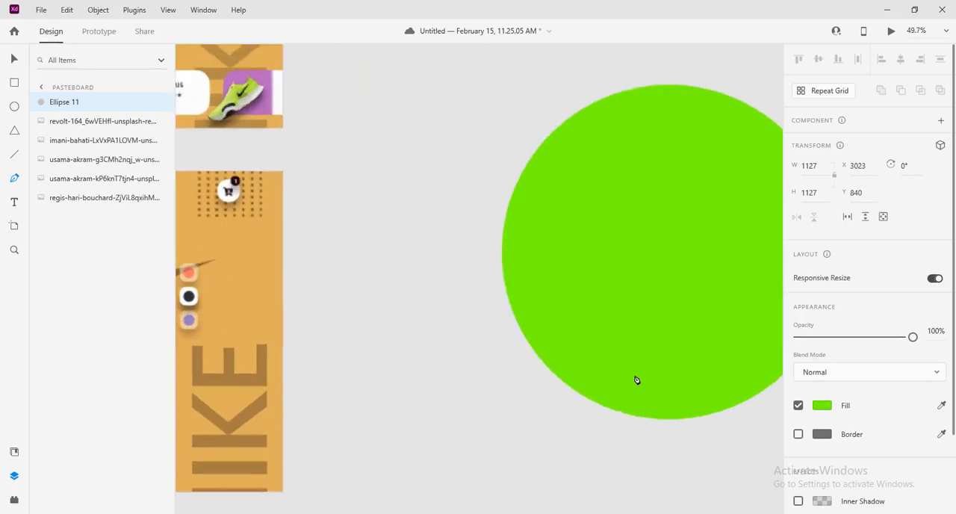
{"action": "left_click_drag", "start_coordinate": [689, 352], "coordinate": [310, 363]}
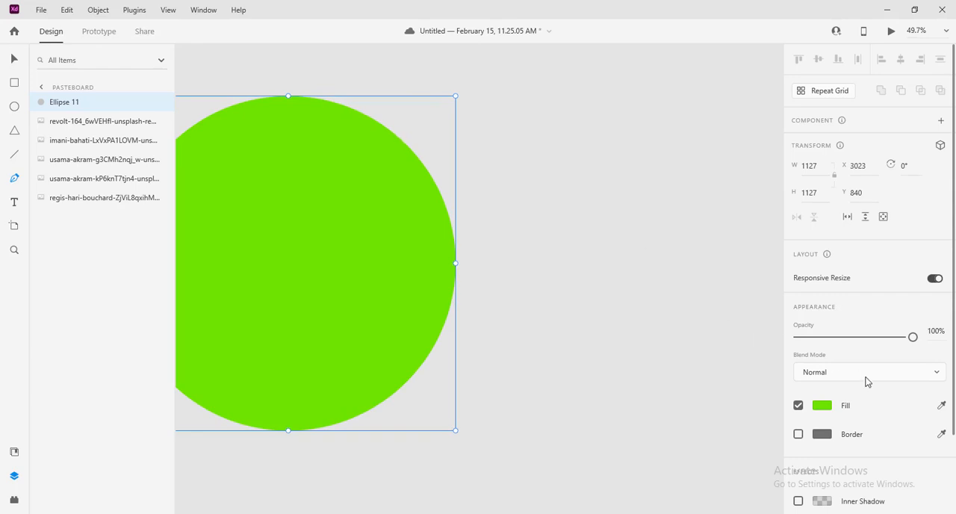
{"action": "left_click", "coordinate": [798, 434]}
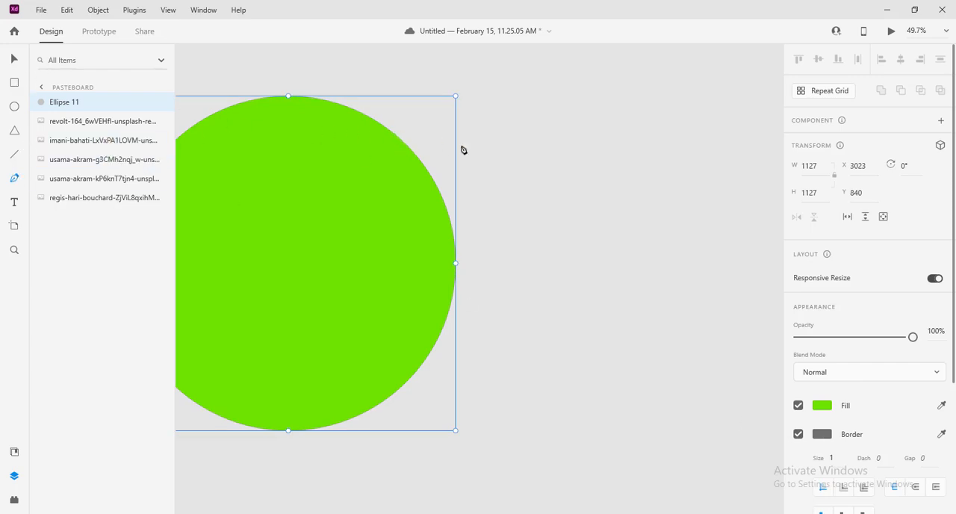
{"action": "key", "text": "Escape"}
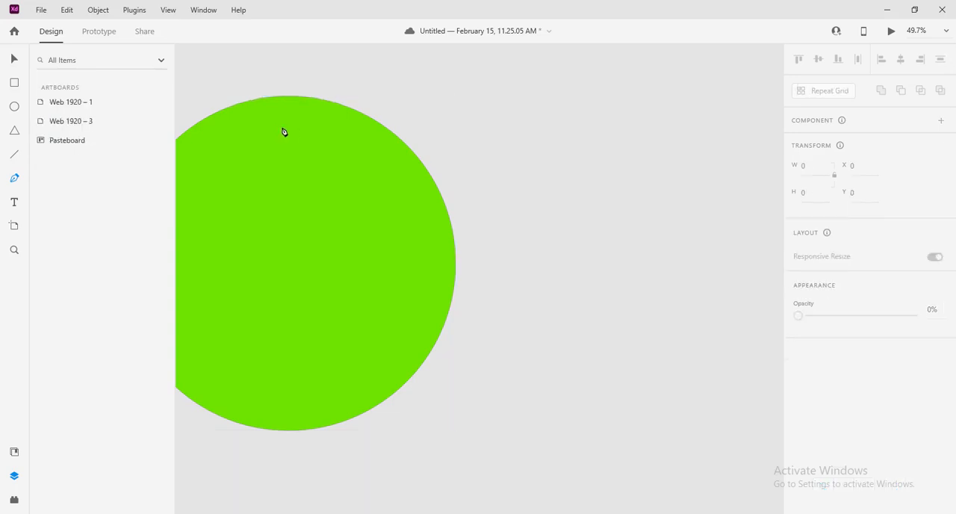
Start a Pen path on the circle's upper-right edge and curve it along the outline to an anchor near the rightmost point
{"action": "left_click", "coordinate": [378, 122]}
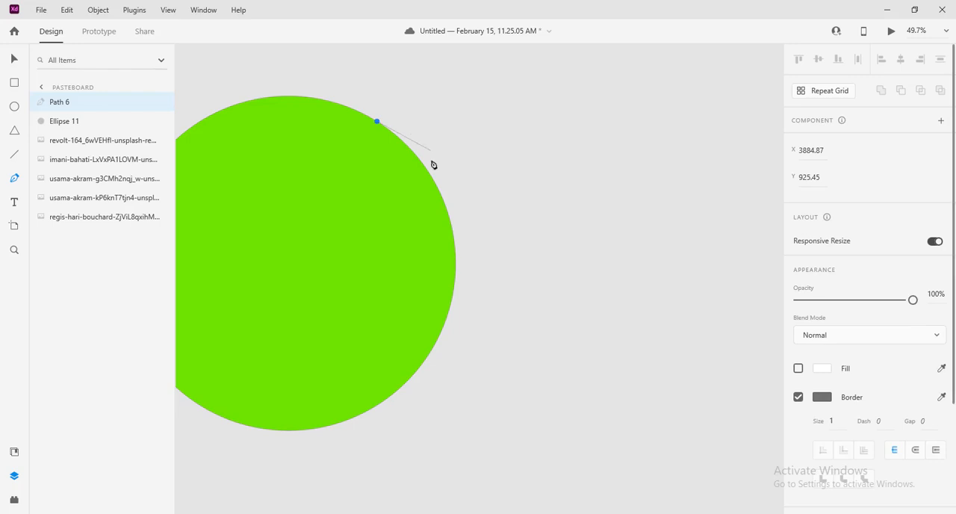
{"action": "left_click", "coordinate": [453, 241]}
{"action": "left_click_drag", "start_coordinate": [456, 249], "coordinate": [466, 324]}
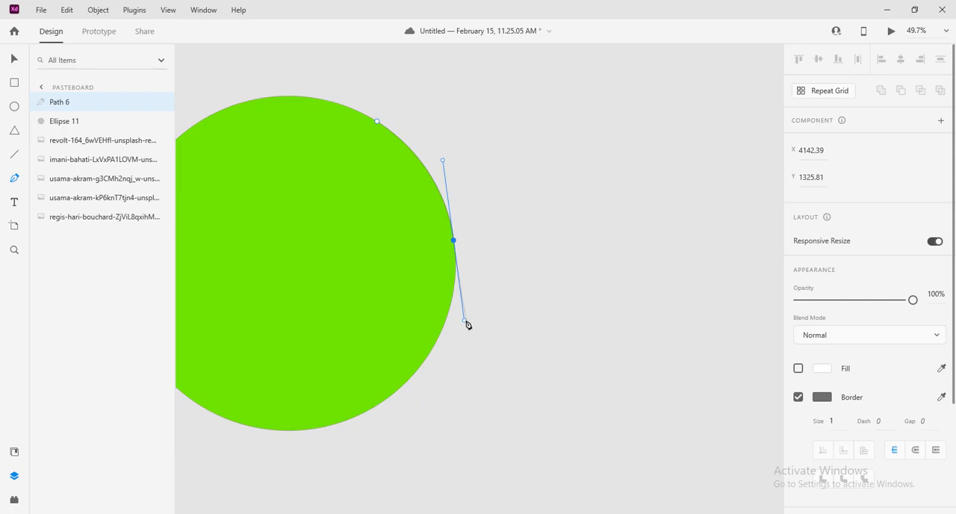
{"action": "left_click_drag", "start_coordinate": [465, 324], "coordinate": [453, 243]}
Continue the path along the circle's lower-right edge with two more curved anchors and finish it as an open arc
{"action": "left_click_drag", "start_coordinate": [425, 360], "coordinate": [383, 428]}
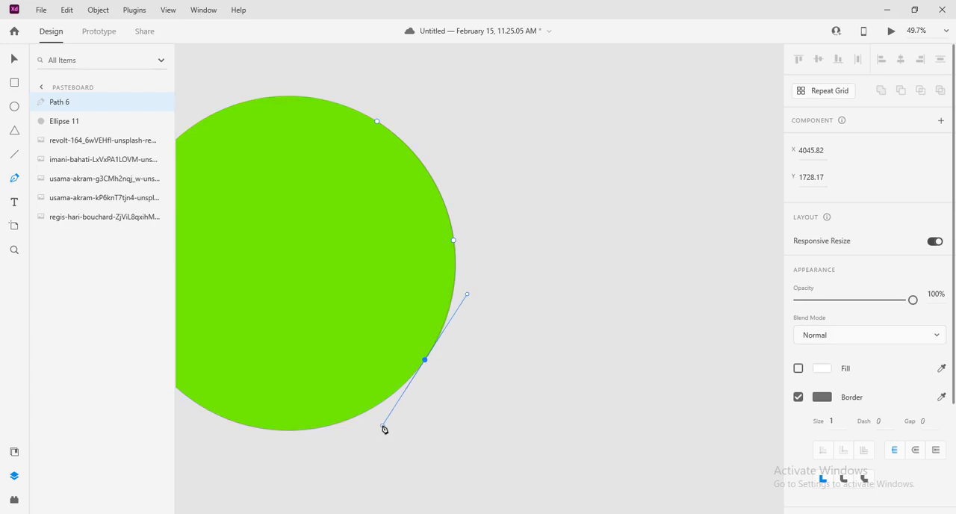
{"action": "left_click_drag", "start_coordinate": [383, 428], "coordinate": [383, 429]}
{"action": "left_click", "coordinate": [425, 360]}
{"action": "left_click_drag", "start_coordinate": [358, 416], "coordinate": [332, 431]}
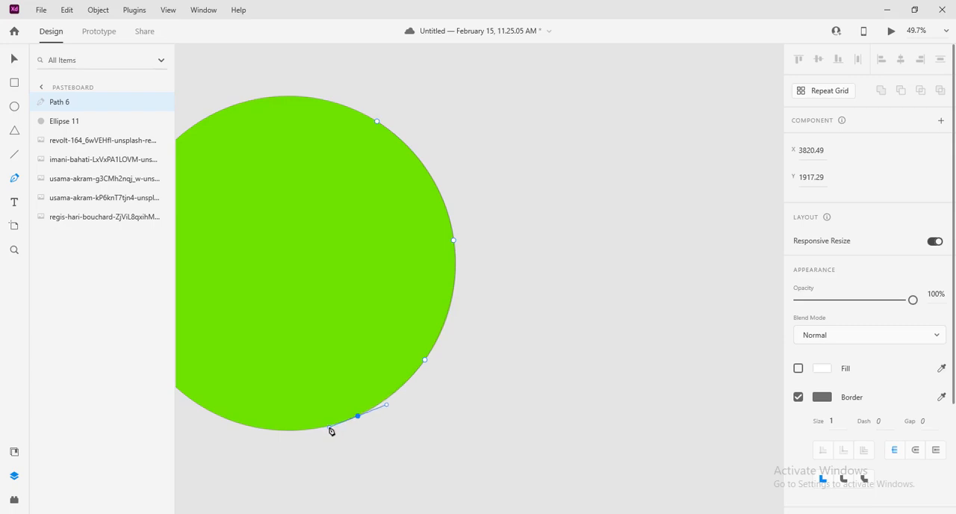
{"action": "left_click_drag", "start_coordinate": [331, 431], "coordinate": [332, 429]}
{"action": "left_click_drag", "start_coordinate": [331, 427], "coordinate": [356, 420]}
{"action": "left_click", "coordinate": [358, 416]}
{"action": "double_click", "coordinate": [357, 416]}
{"action": "key", "text": "Escape"}
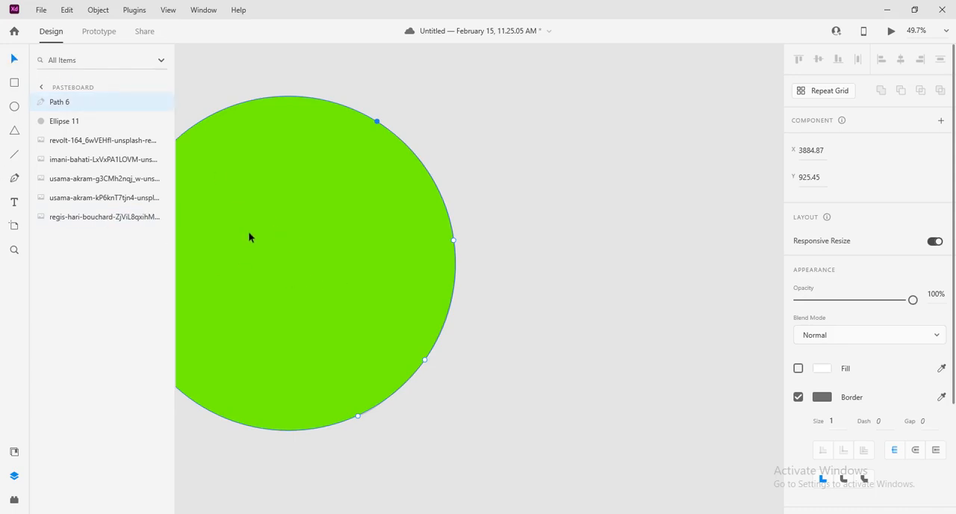
Move the green circle away from the traced arc and delete it
{"action": "left_click_drag", "start_coordinate": [295, 237], "coordinate": [217, 232]}
{"action": "left_click", "coordinate": [292, 292]}
{"action": "left_click_drag", "start_coordinate": [331, 294], "coordinate": [228, 313]}
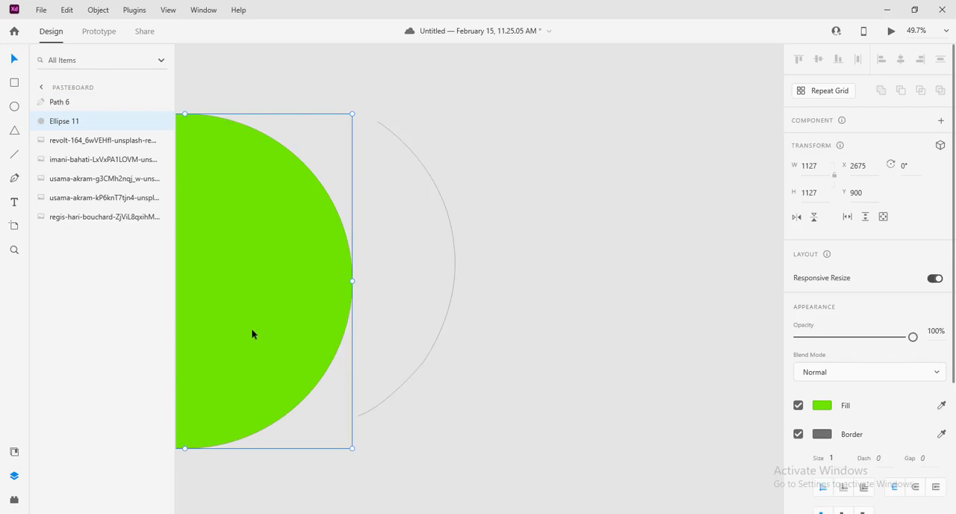
{"action": "key", "text": "Delete"}
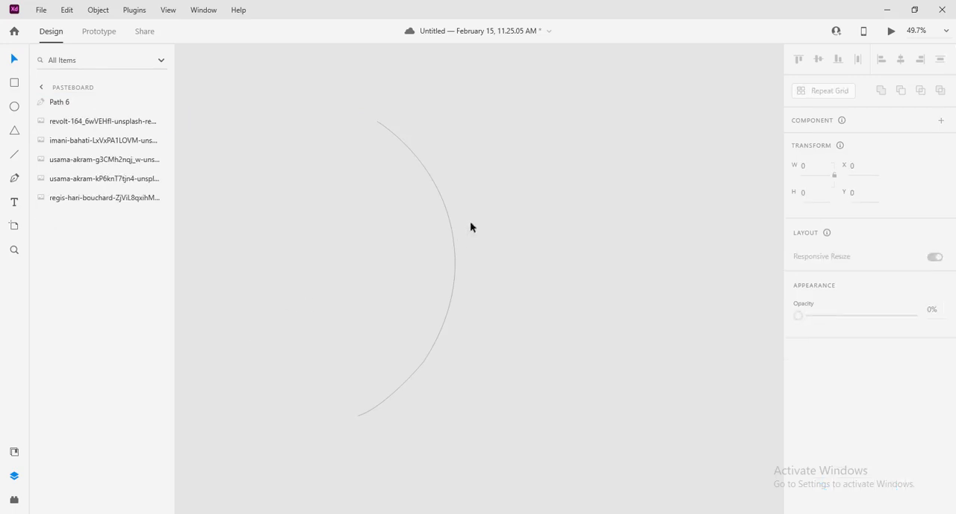
Set the traced arc's border colour to white #FFFFFF
{"action": "left_click", "coordinate": [455, 261]}
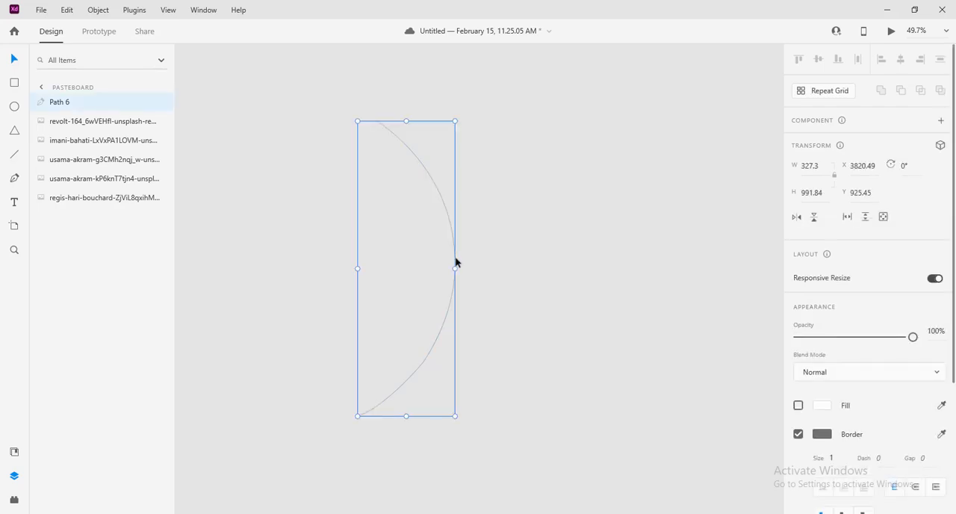
{"action": "left_click", "coordinate": [819, 412]}
{"action": "left_click", "coordinate": [819, 411]}
{"action": "left_click", "coordinate": [822, 434]}
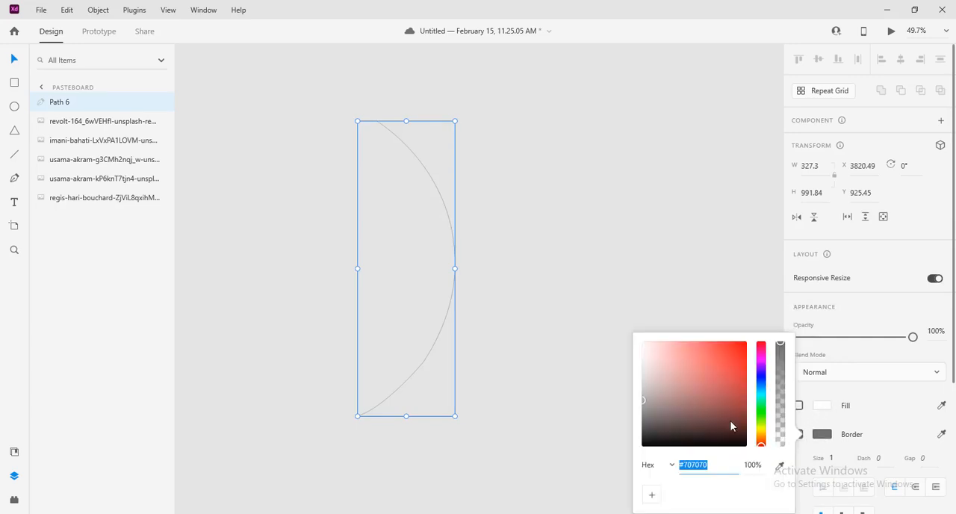
{"action": "left_click", "coordinate": [672, 370]}
{"action": "left_click_drag", "start_coordinate": [672, 370], "coordinate": [633, 332]}
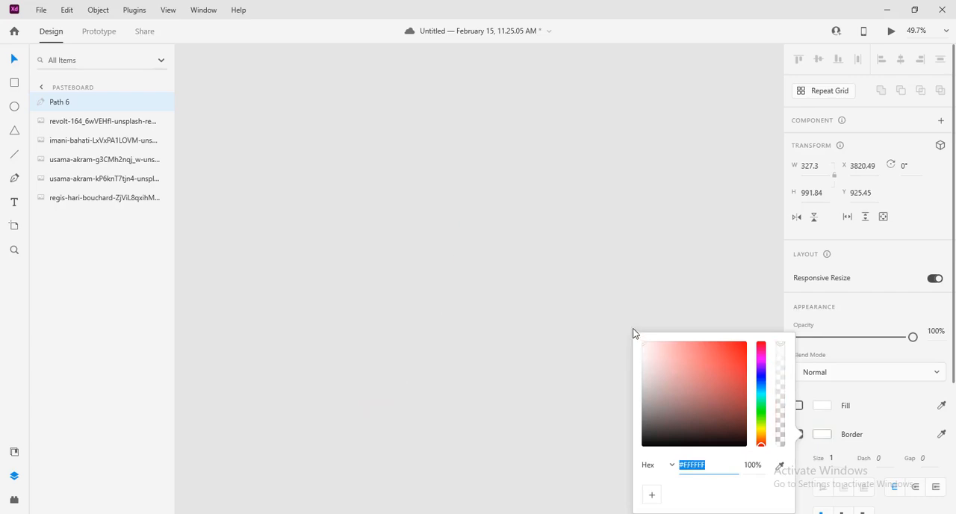
Try a border size of 3 on the white arc and undo the change
{"action": "left_click", "coordinate": [833, 457]}
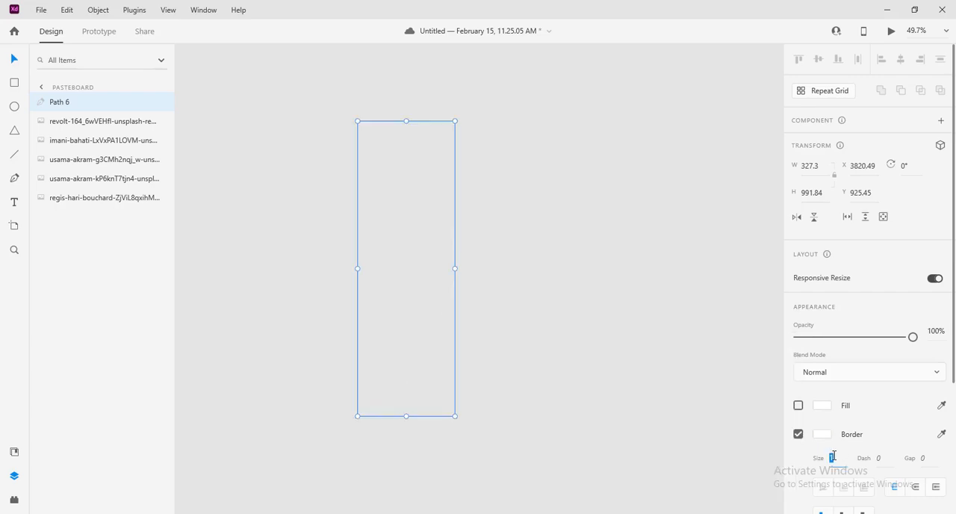
{"action": "key", "text": "Up"}
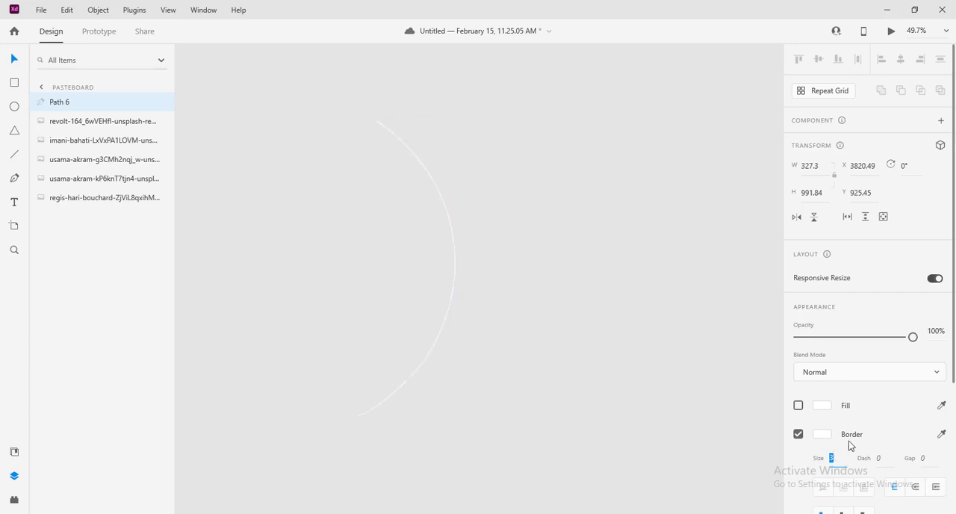
{"action": "left_click", "coordinate": [493, 333]}
{"action": "scroll", "coordinate": [493, 335], "scroll_direction": "down", "scroll_amount": 2}
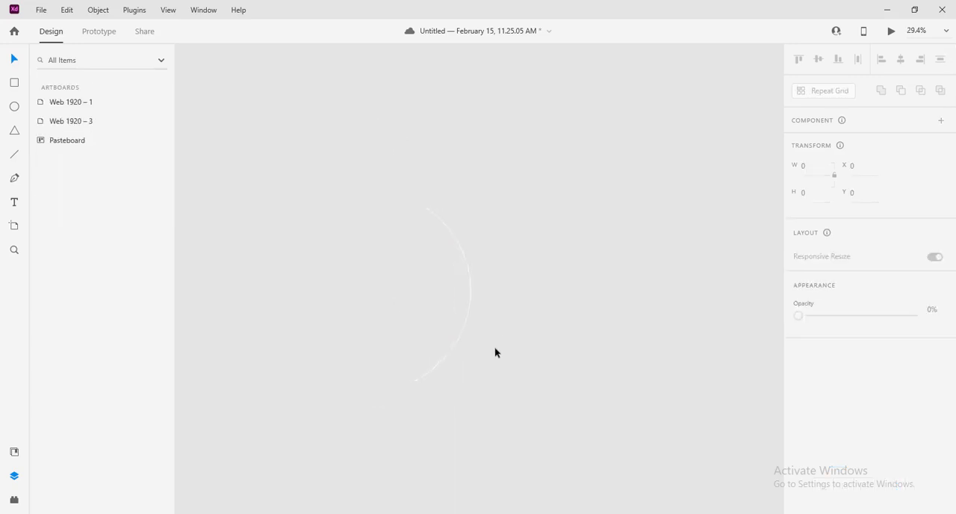
{"action": "key", "text": "ctrl+z"}
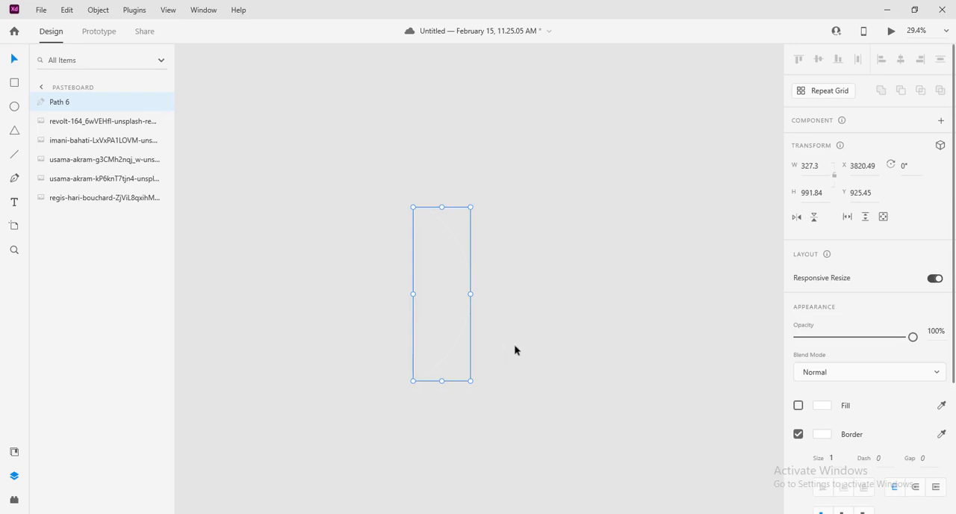
Set the white arc's border size to 3
{"action": "left_click_drag", "start_coordinate": [488, 379], "coordinate": [664, 320]}
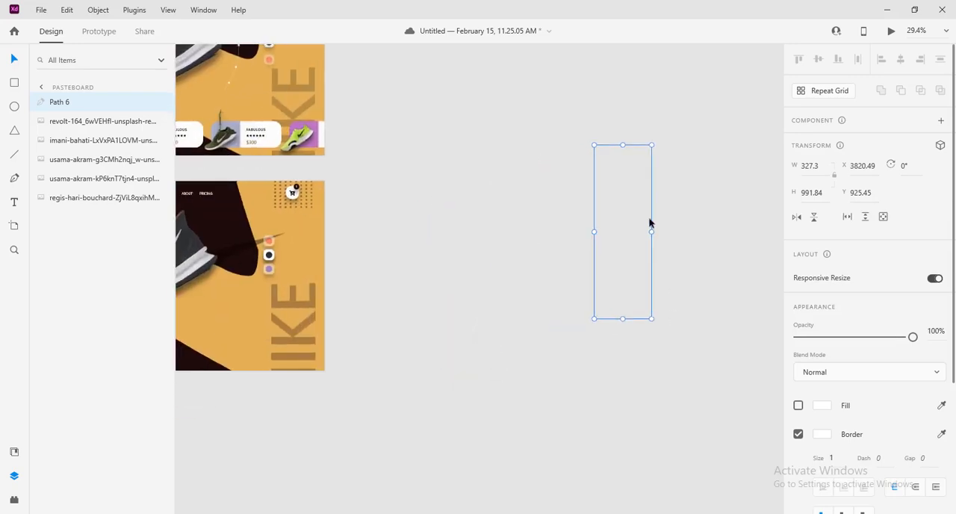
{"action": "left_click", "coordinate": [834, 458]}
{"action": "key", "text": "Up"}
Move the white arc from the pasteboard onto the Web 1920 – 1 artboard over the shoe
{"action": "left_click_drag", "start_coordinate": [549, 461], "coordinate": [741, 487]}
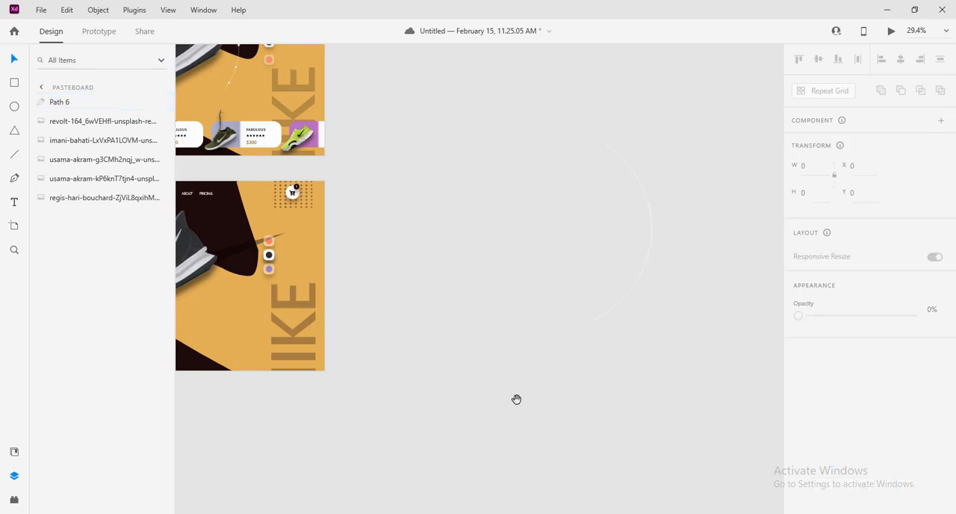
{"action": "left_click_drag", "start_coordinate": [516, 399], "coordinate": [685, 420]}
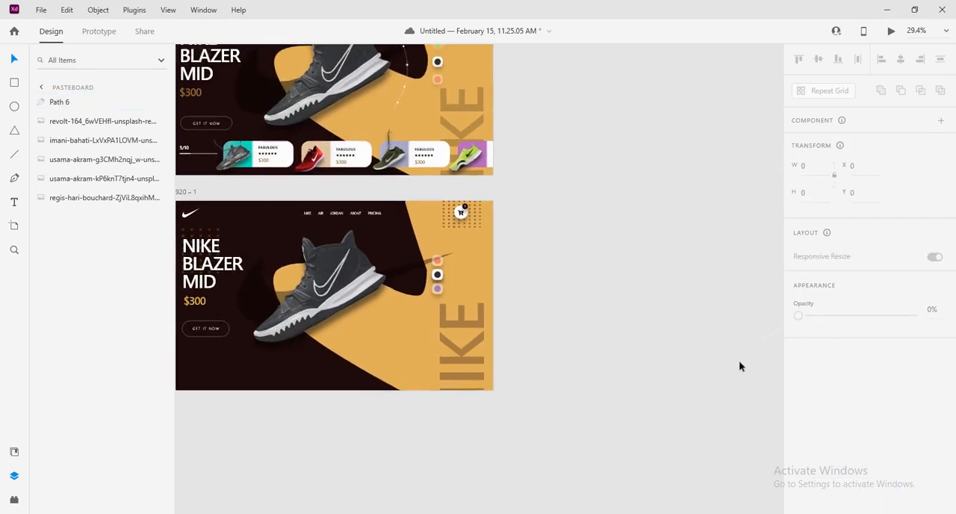
{"action": "left_click", "coordinate": [771, 332]}
{"action": "left_click_drag", "start_coordinate": [771, 332], "coordinate": [359, 367]}
Scale the white arc down proportionally to about 200 × 608 px
{"action": "scroll", "coordinate": [403, 363], "scroll_direction": "up", "scroll_amount": 1}
{"action": "scroll", "coordinate": [406, 366], "scroll_direction": "down", "scroll_amount": 3}
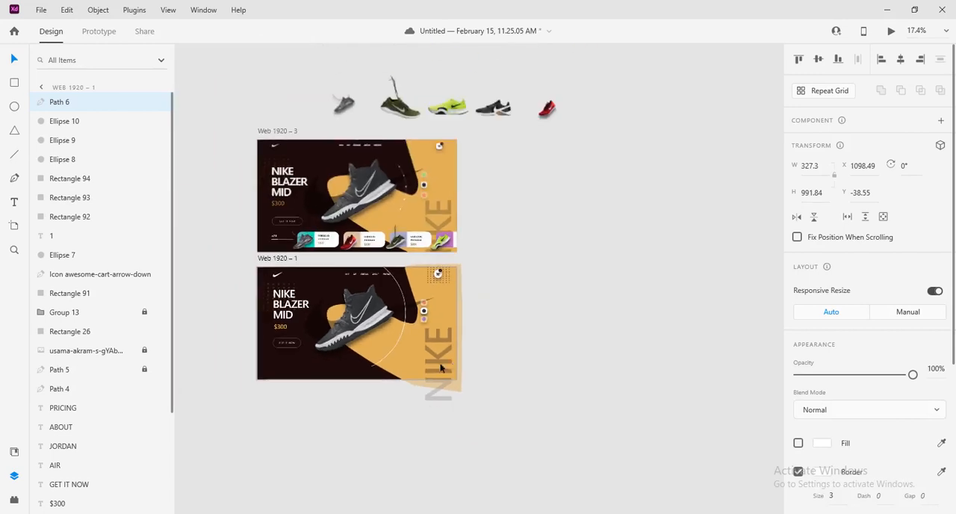
{"action": "left_click_drag", "start_coordinate": [586, 383], "coordinate": [683, 399]}
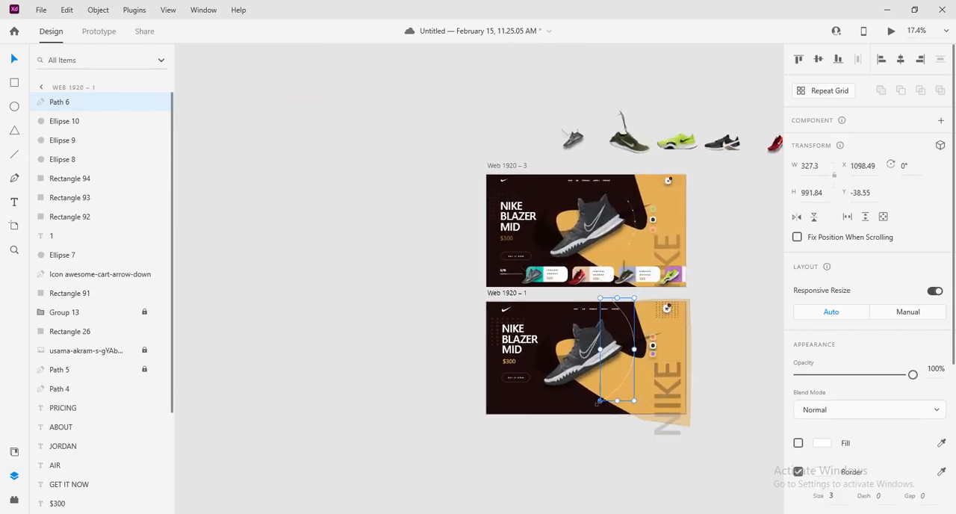
{"action": "left_click_drag", "start_coordinate": [602, 398], "coordinate": [613, 361]}
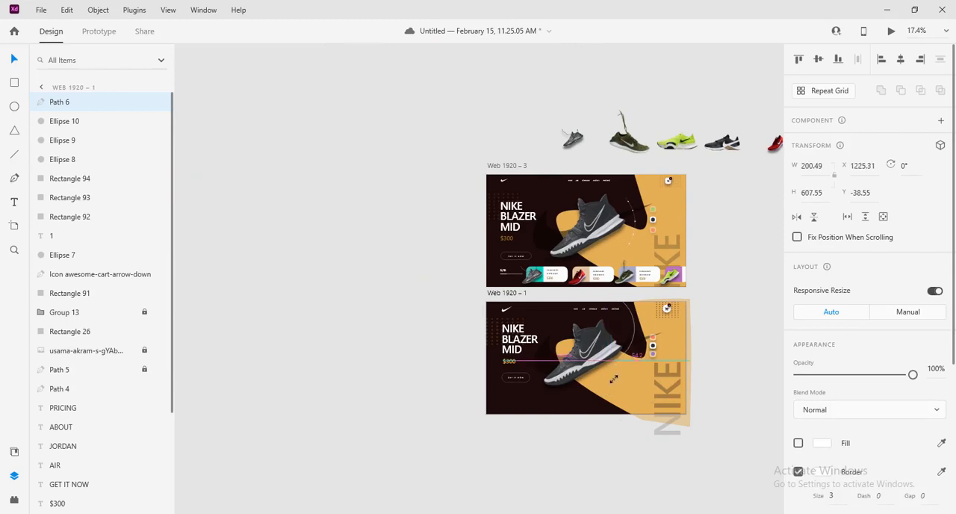
Position the white arc between the shoe's toe and the colour swatches, at about X 1244.5 and Y 136
{"action": "left_click_drag", "start_coordinate": [713, 336], "coordinate": [634, 375]}
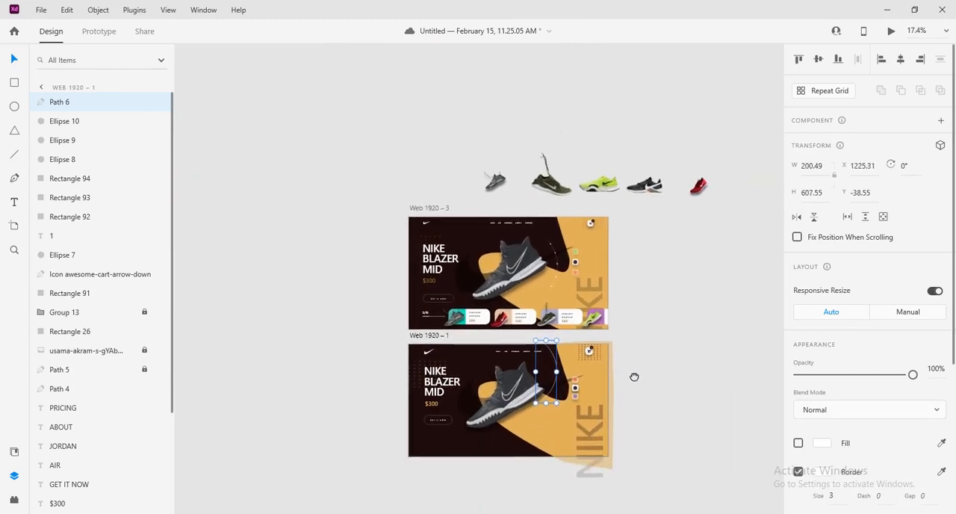
{"action": "scroll", "coordinate": [588, 345], "scroll_direction": "up", "scroll_amount": 5}
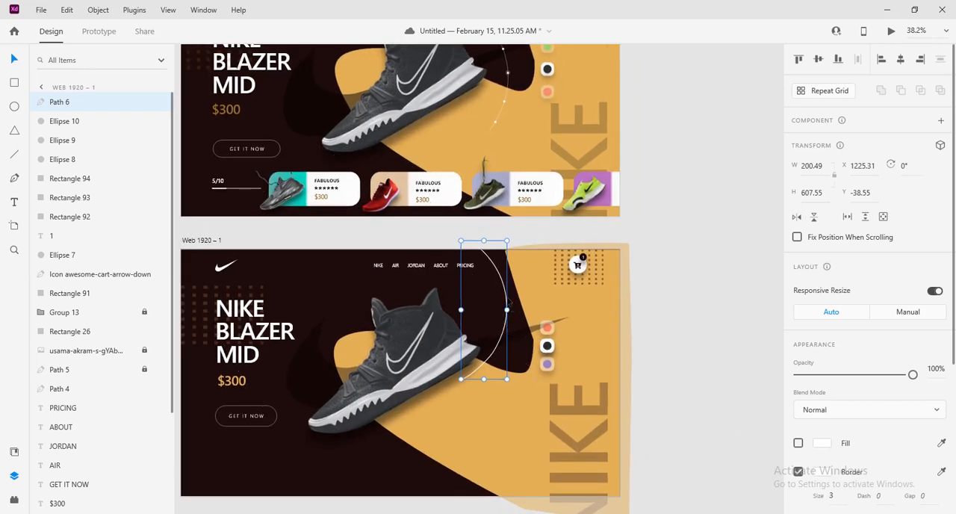
{"action": "left_click_drag", "start_coordinate": [508, 309], "coordinate": [516, 340]}
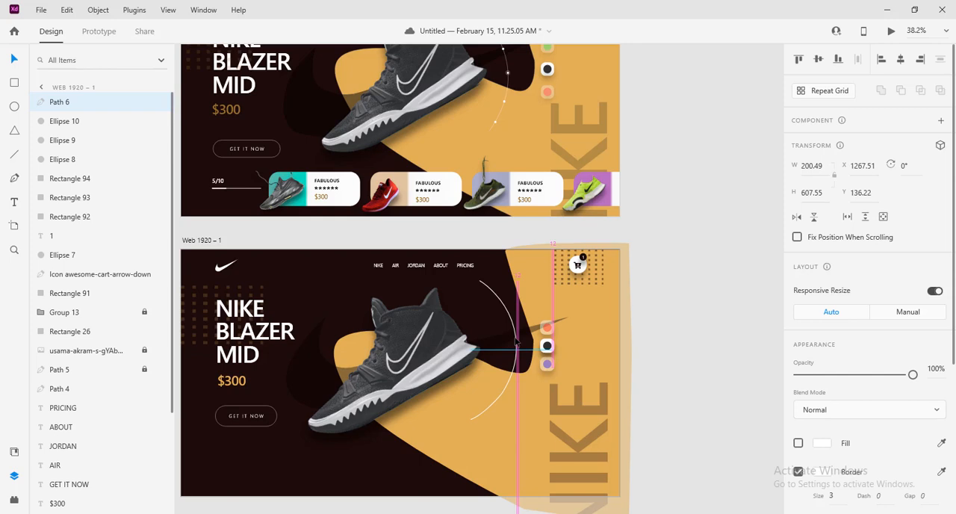
{"action": "left_click_drag", "start_coordinate": [516, 341], "coordinate": [514, 342]}
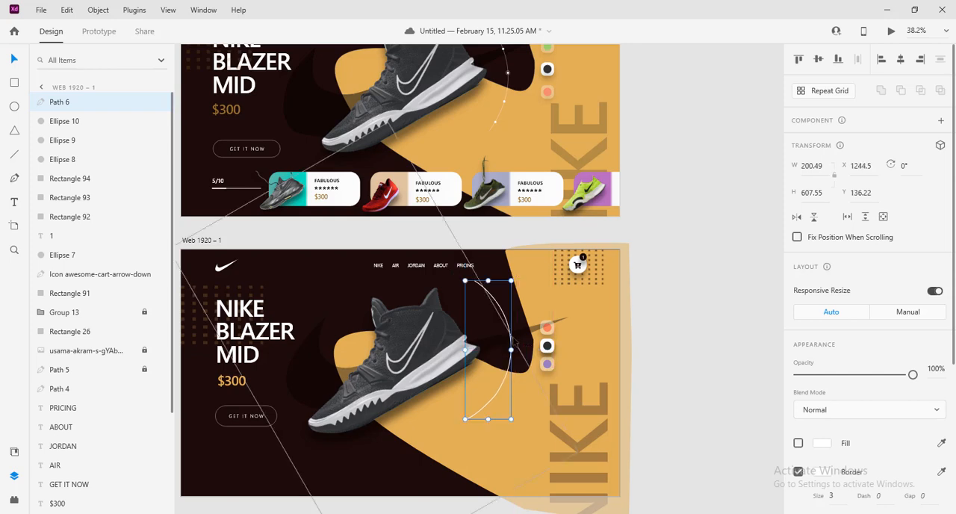
Draw a white-filled circle about 27 × 27 px over the lower end of the white arc
{"action": "left_click", "coordinate": [704, 330]}
{"action": "scroll", "coordinate": [703, 330], "scroll_direction": "down", "scroll_amount": 3}
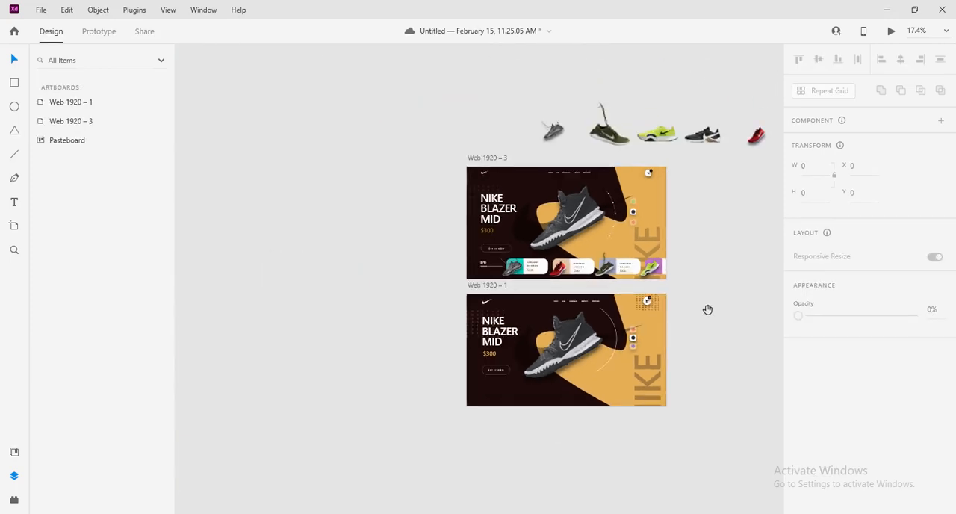
{"action": "left_click_drag", "start_coordinate": [709, 309], "coordinate": [640, 367]}
{"action": "scroll", "coordinate": [631, 371], "scroll_direction": "up", "scroll_amount": 2}
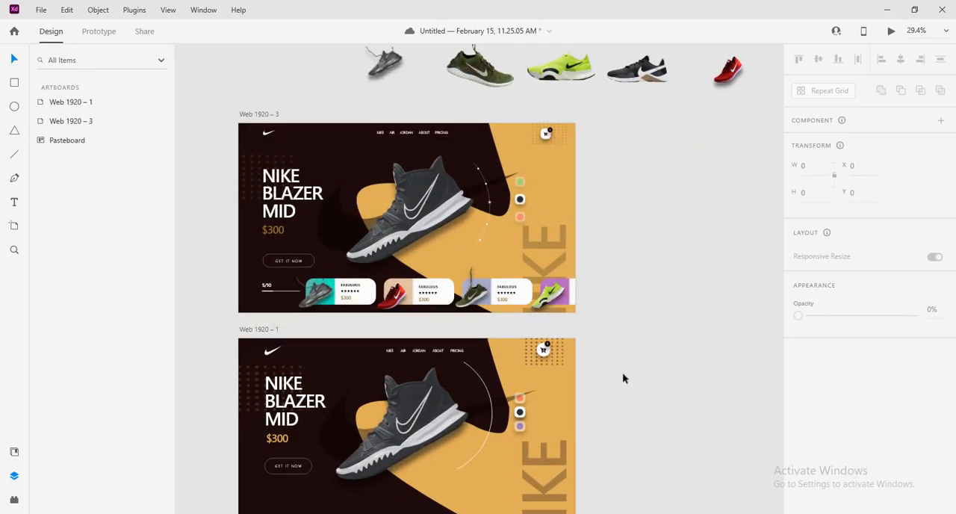
{"action": "left_click_drag", "start_coordinate": [611, 391], "coordinate": [638, 316]}
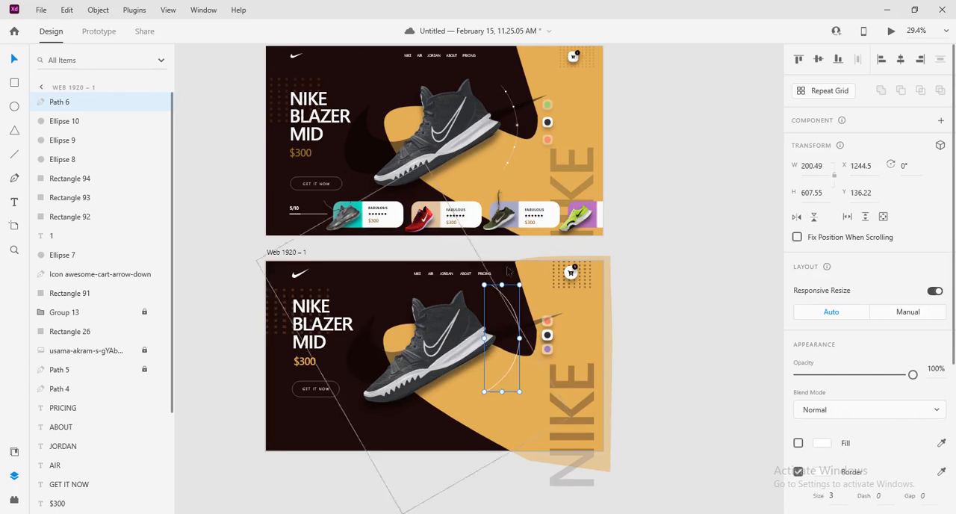
{"action": "left_click", "coordinate": [14, 110]}
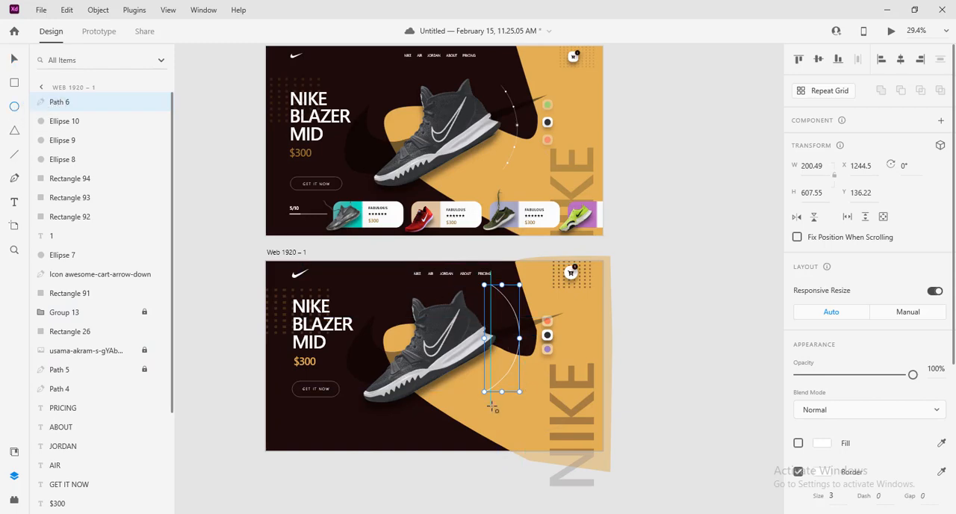
{"action": "scroll", "coordinate": [493, 407], "scroll_direction": "up", "scroll_amount": 5}
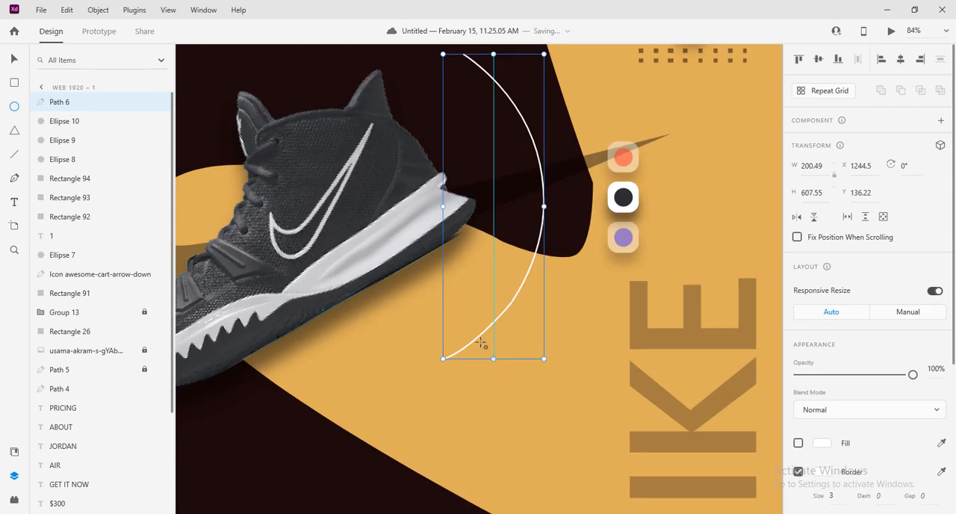
{"action": "left_click", "coordinate": [14, 60]}
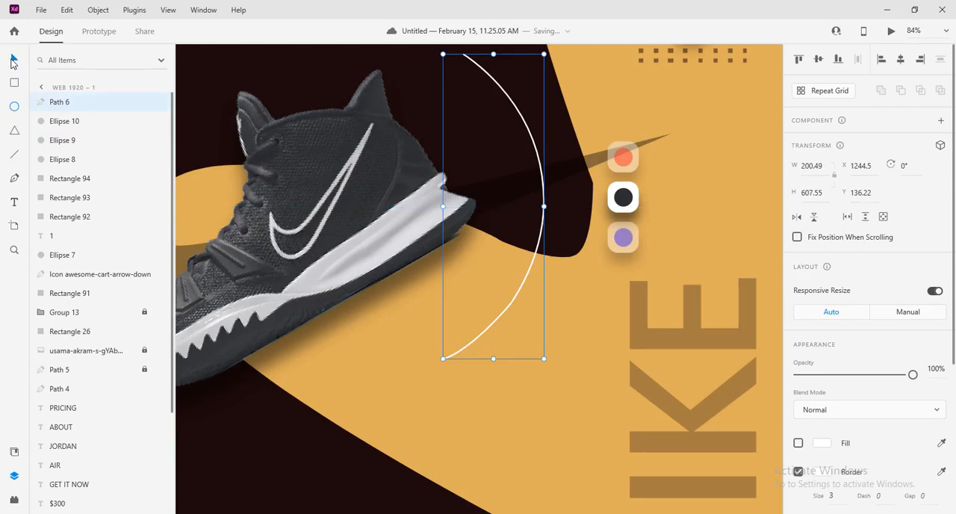
{"action": "left_click", "coordinate": [409, 454]}
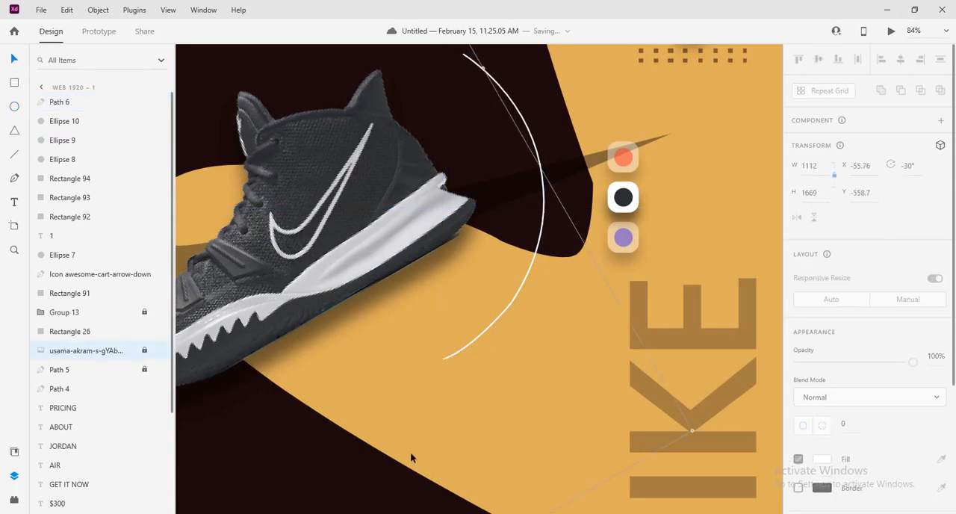
{"action": "left_click", "coordinate": [16, 108]}
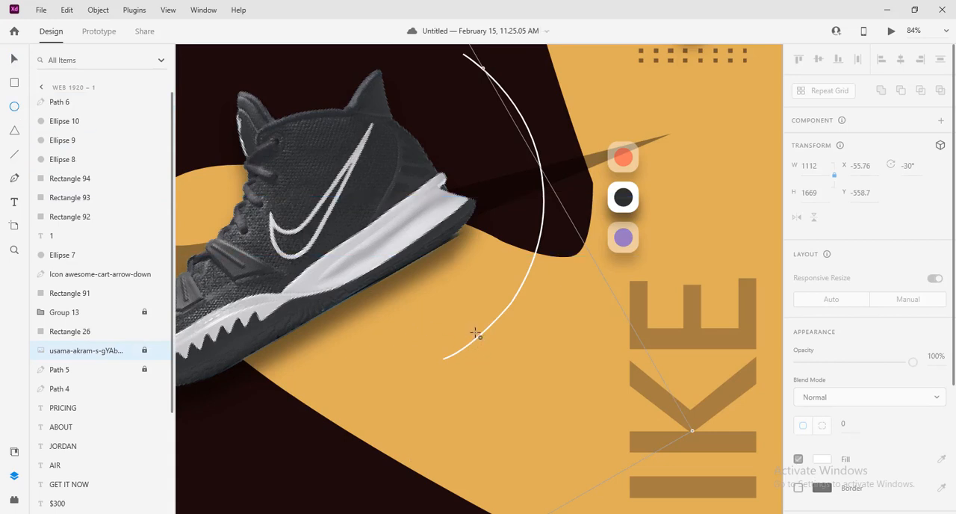
{"action": "left_click_drag", "start_coordinate": [473, 333], "coordinate": [487, 345]}
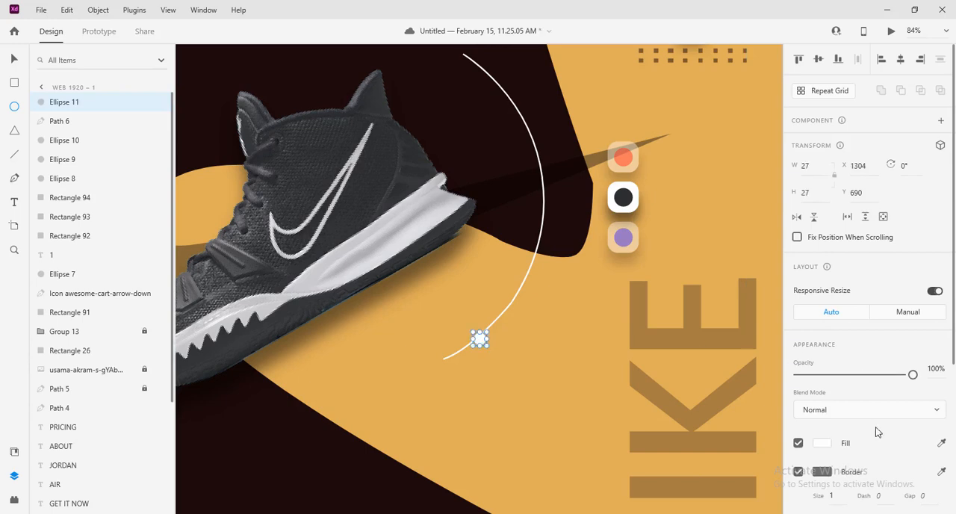
Remove the small circle's border and centre it on the arc's lower end at about X 1297, Y 688
{"action": "left_click", "coordinate": [799, 472]}
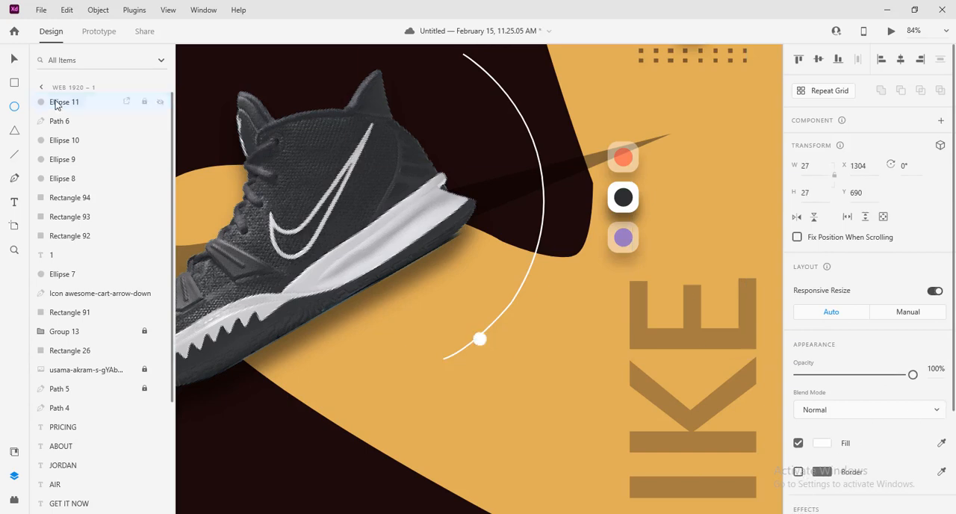
{"action": "left_click", "coordinate": [14, 59]}
{"action": "left_click_drag", "start_coordinate": [480, 340], "coordinate": [477, 341]}
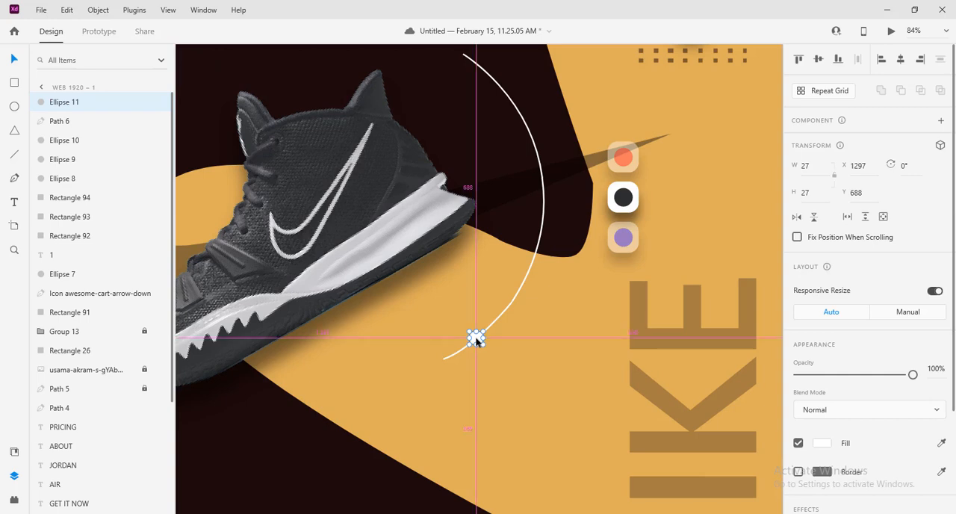
Copy the white dot to four more points along the arc, including one near its upper end and one at its midpoint
{"action": "left_click_drag", "start_coordinate": [477, 339], "coordinate": [491, 79], "text": "alt"}
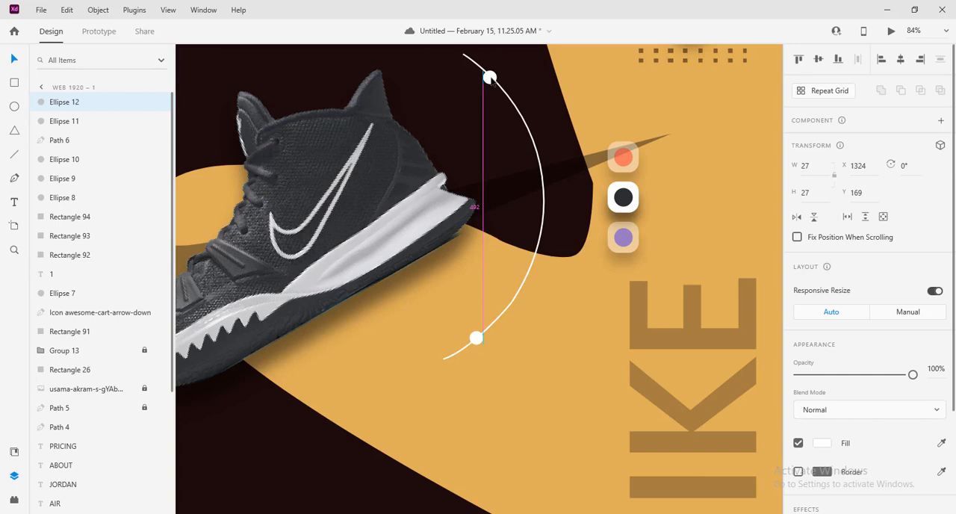
{"action": "left_click_drag", "start_coordinate": [491, 79], "coordinate": [546, 202], "text": "alt"}
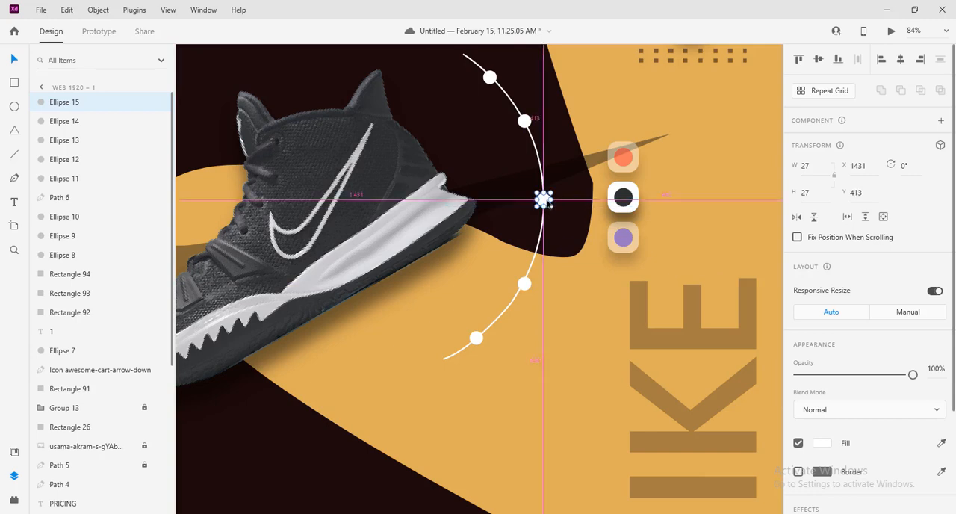
{"action": "left_click", "coordinate": [508, 382]}
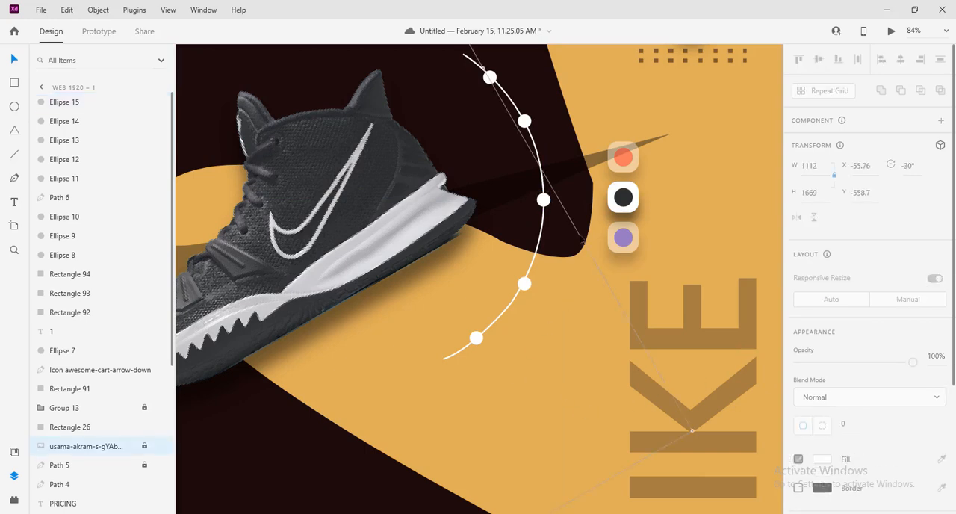
Duplicate the arc's middle dot in place and enlarge the copy from its centre to about 51 × 51 px
{"action": "left_click", "coordinate": [544, 201]}
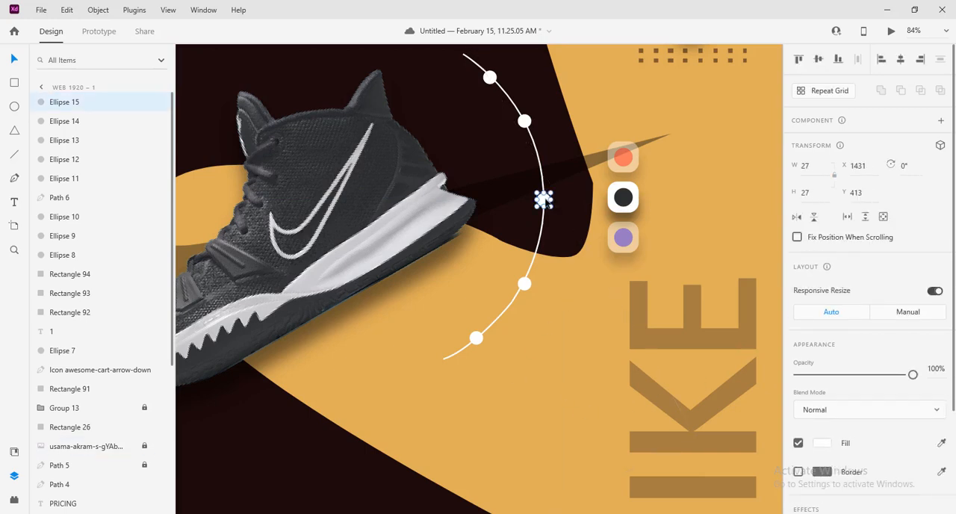
{"action": "right_click", "coordinate": [49, 103]}
{"action": "left_click", "coordinate": [97, 187]}
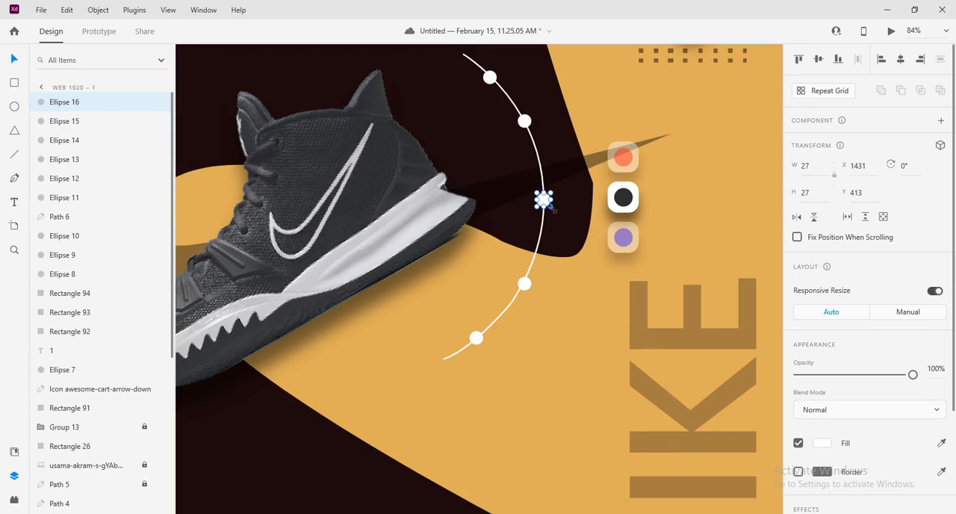
{"action": "key", "text": "alt"}
{"action": "left_click_drag", "start_coordinate": [552, 210], "coordinate": [561, 213]}
Turn the enlarged middle circle into a ring with a white border and no fill
{"action": "left_click", "coordinate": [798, 472]}
{"action": "left_click", "coordinate": [821, 471]}
{"action": "left_click_drag", "start_coordinate": [717, 418], "coordinate": [634, 322]}
{"action": "left_click", "coordinate": [816, 443]}
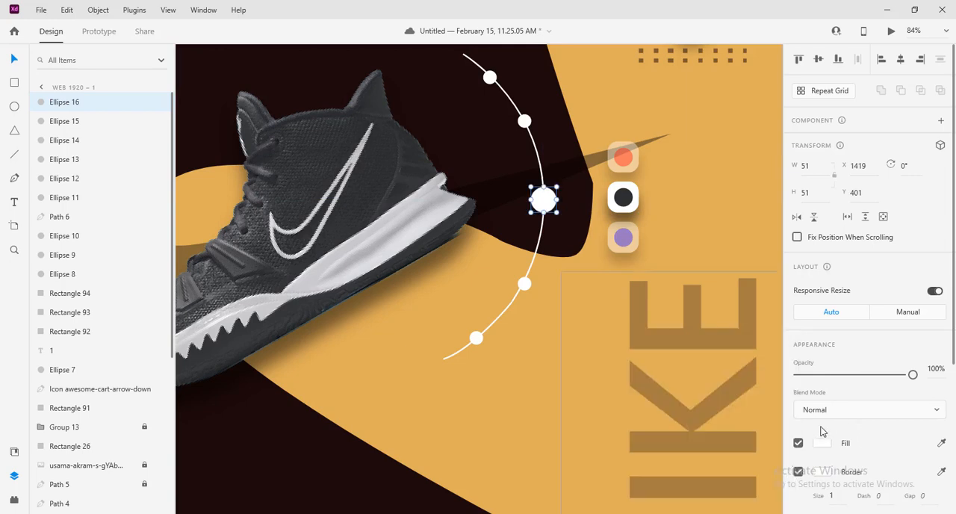
{"action": "left_click", "coordinate": [798, 443]}
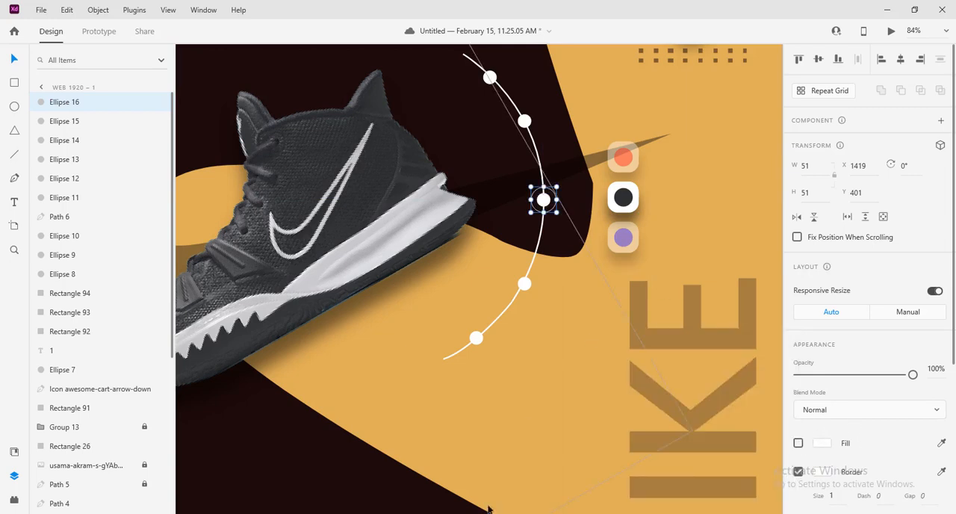
{"action": "left_click", "coordinate": [604, 395]}
Group the white arc together with its five dots and the ring around the middle one
{"action": "scroll", "coordinate": [604, 396], "scroll_direction": "down", "scroll_amount": 5}
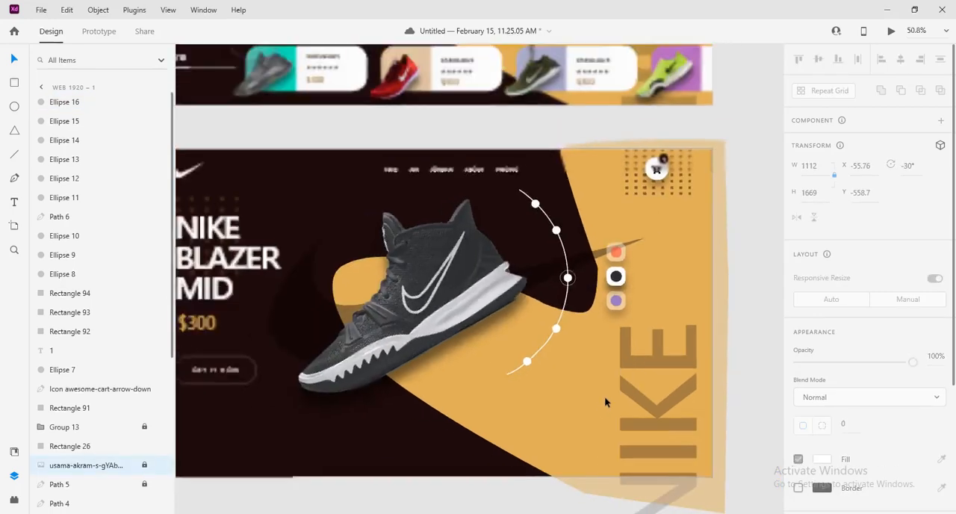
{"action": "scroll", "coordinate": [663, 313], "scroll_direction": "down", "scroll_amount": 3}
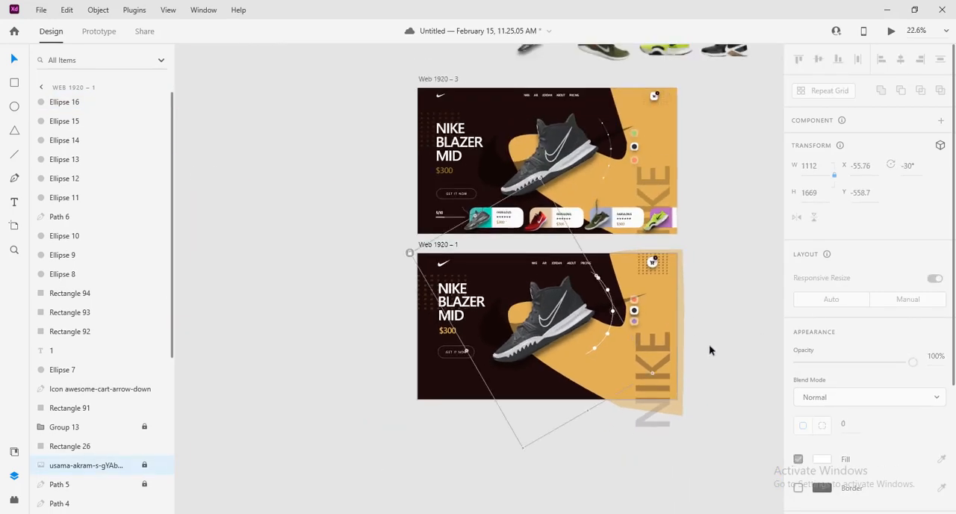
{"action": "scroll", "coordinate": [709, 344], "scroll_direction": "up", "scroll_amount": 5}
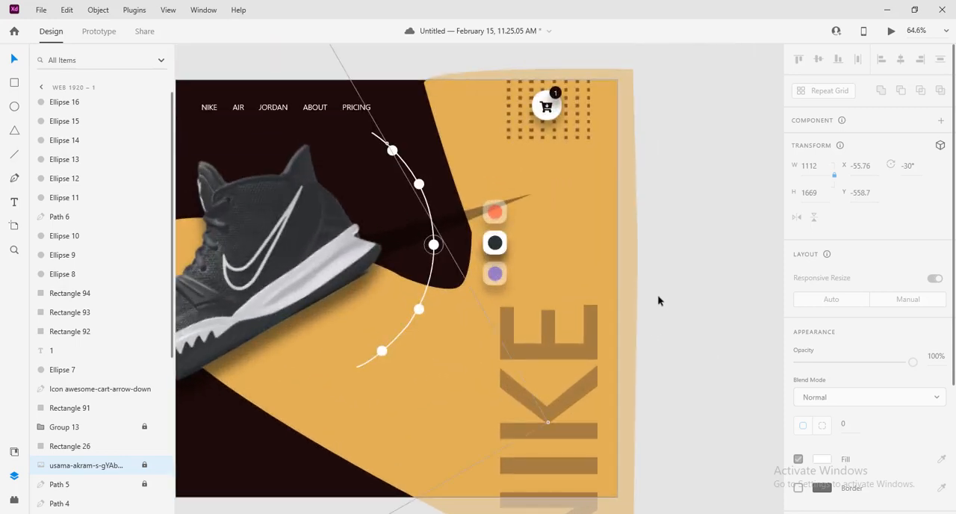
{"action": "left_click_drag", "start_coordinate": [614, 283], "coordinate": [712, 372]}
{"action": "left_click", "coordinate": [760, 291]}
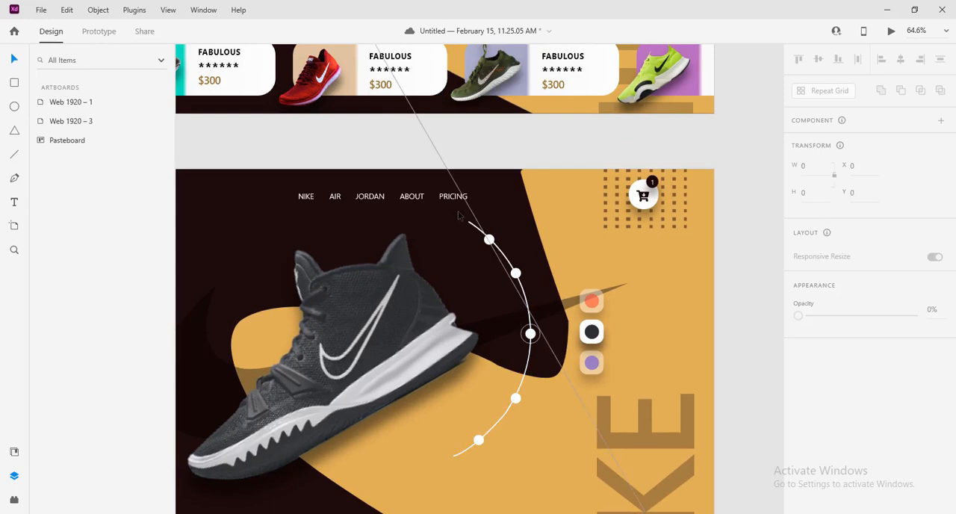
{"action": "left_click", "coordinate": [489, 304]}
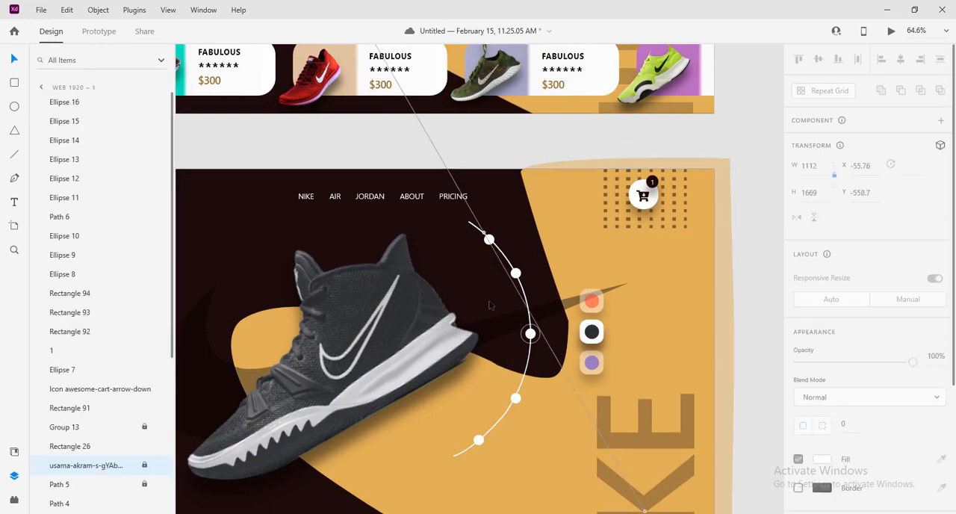
{"action": "left_click_drag", "start_coordinate": [452, 213], "coordinate": [538, 459]}
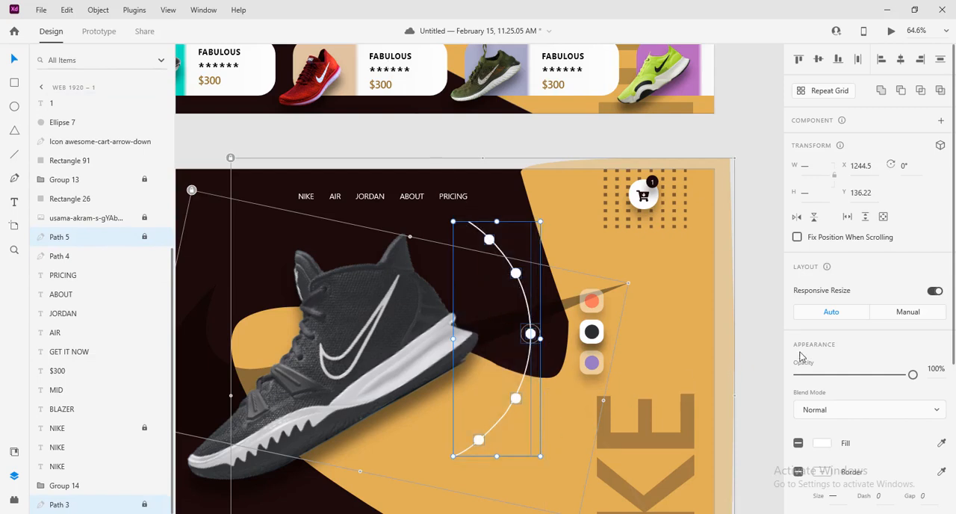
{"action": "key", "text": "ctrl+g"}
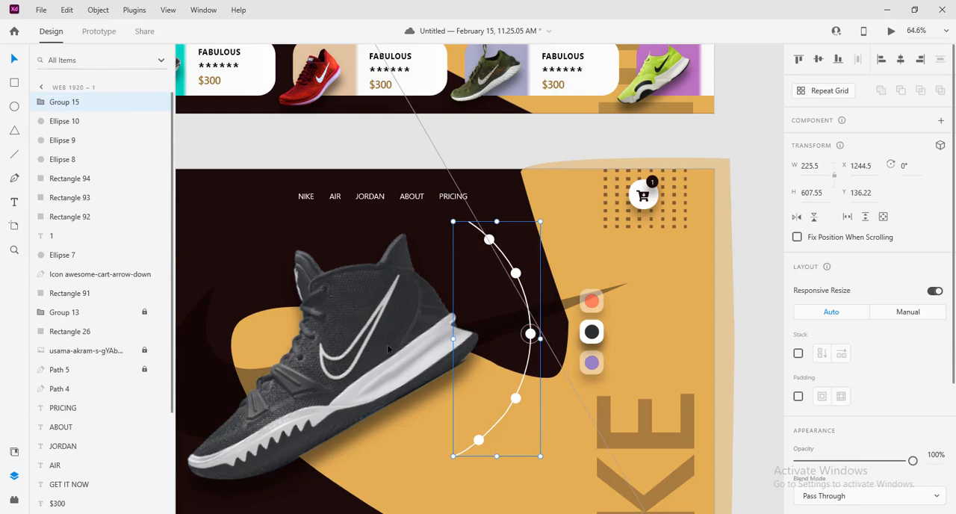
{"action": "left_click", "coordinate": [43, 103]}
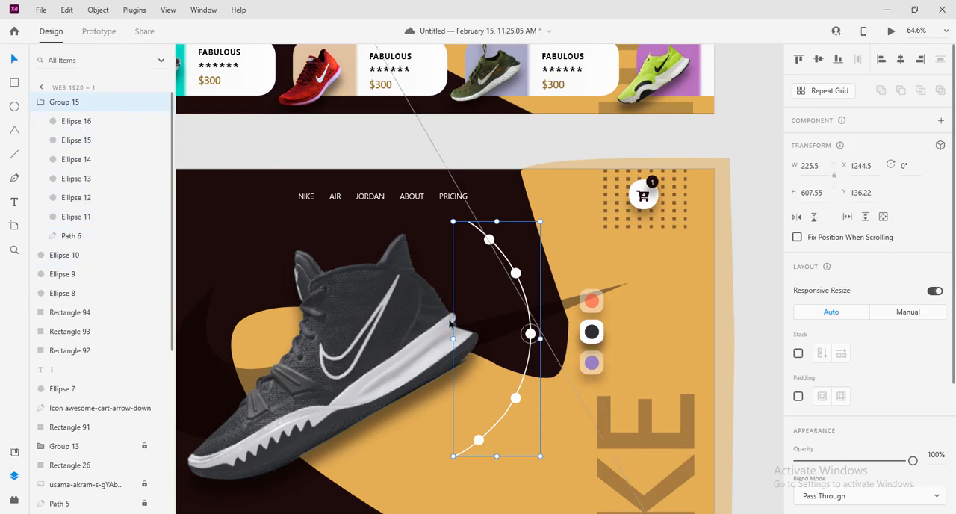
{"action": "left_click", "coordinate": [42, 104]}
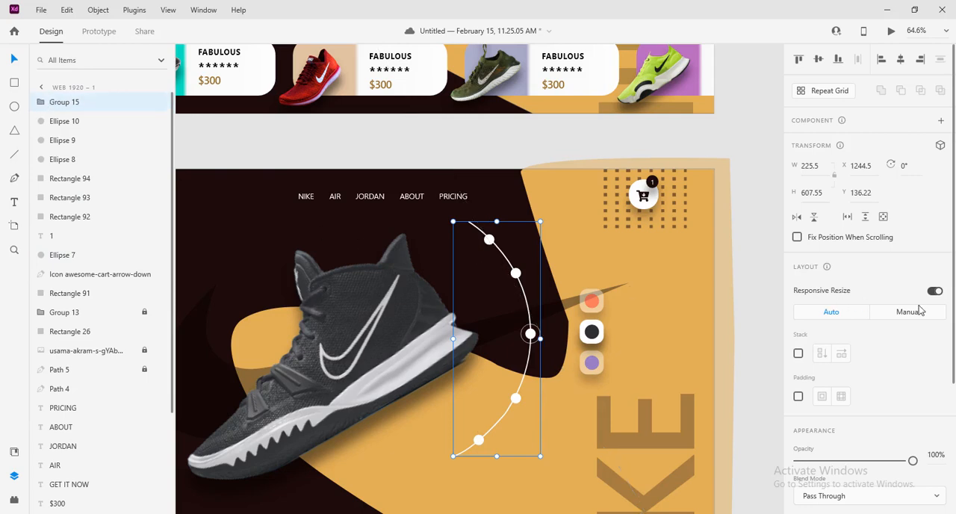
{"action": "left_click", "coordinate": [774, 229]}
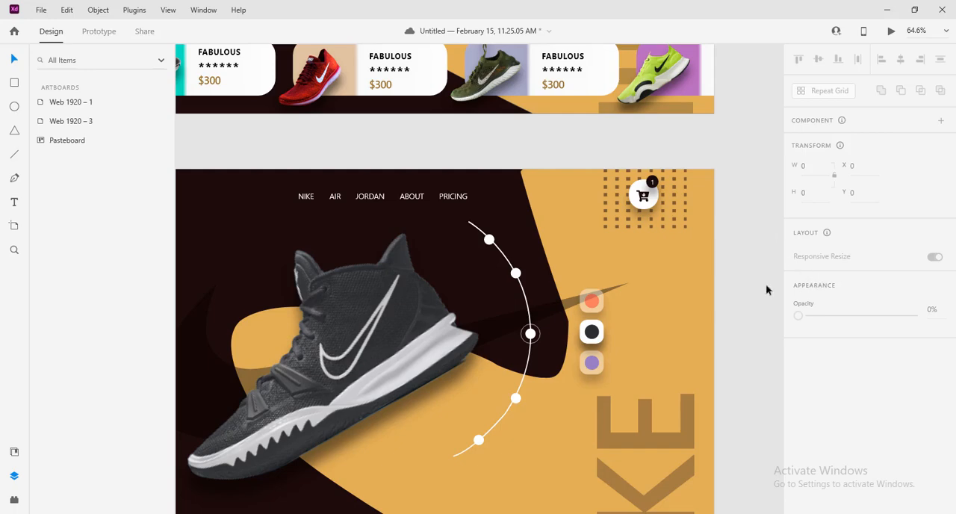
Preview the Web 1920 – 1 artboard to check the shoe page with the dotted arc, and close the preview
{"action": "scroll", "coordinate": [723, 280], "scroll_direction": "down", "scroll_amount": 5}
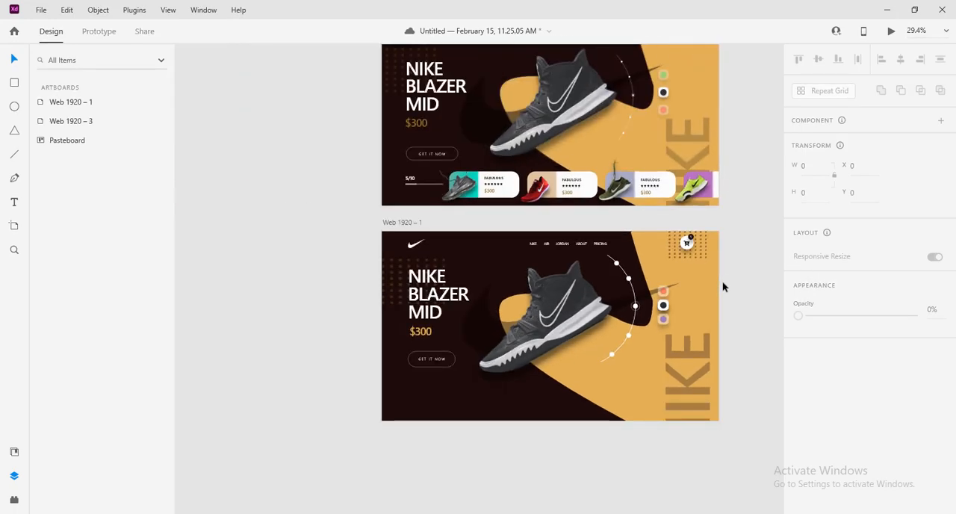
{"action": "left_click_drag", "start_coordinate": [722, 281], "coordinate": [651, 269]}
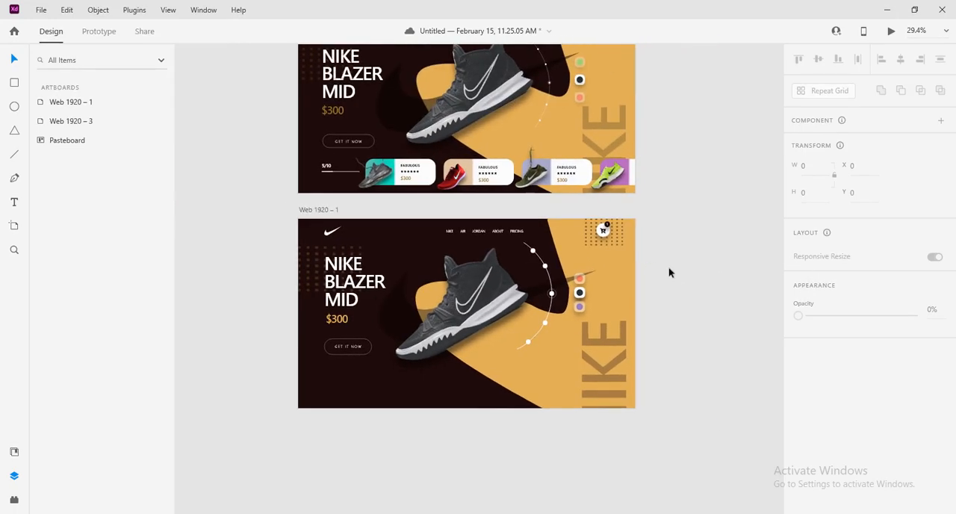
{"action": "left_click", "coordinate": [314, 210]}
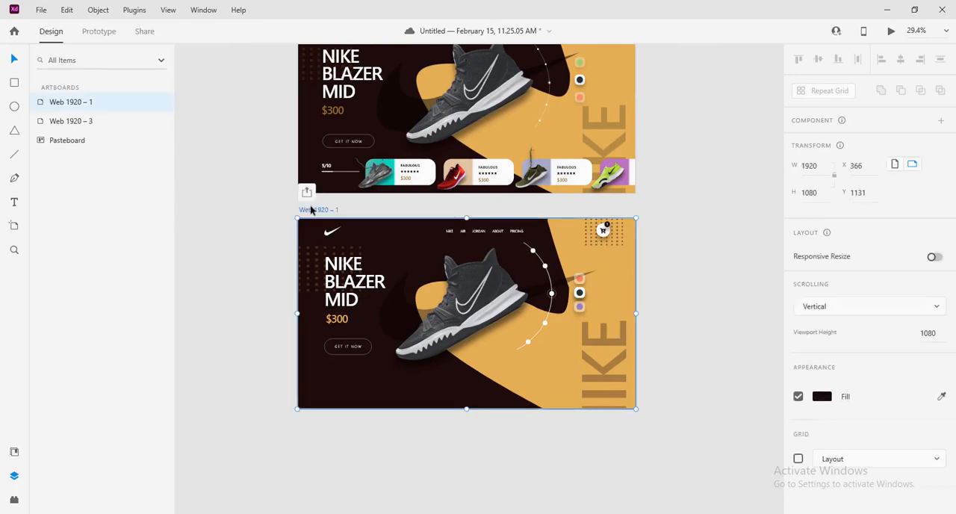
{"action": "left_click", "coordinate": [891, 31]}
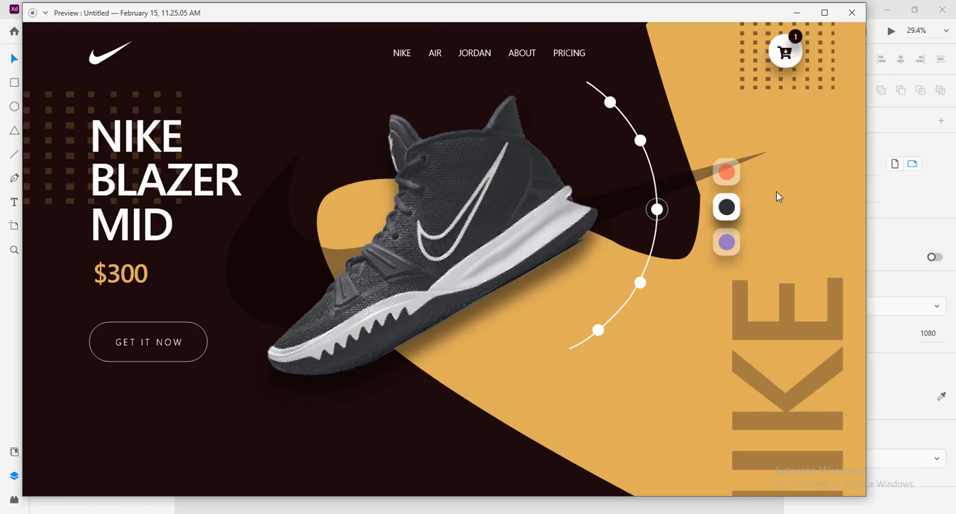
{"action": "left_click", "coordinate": [852, 12]}
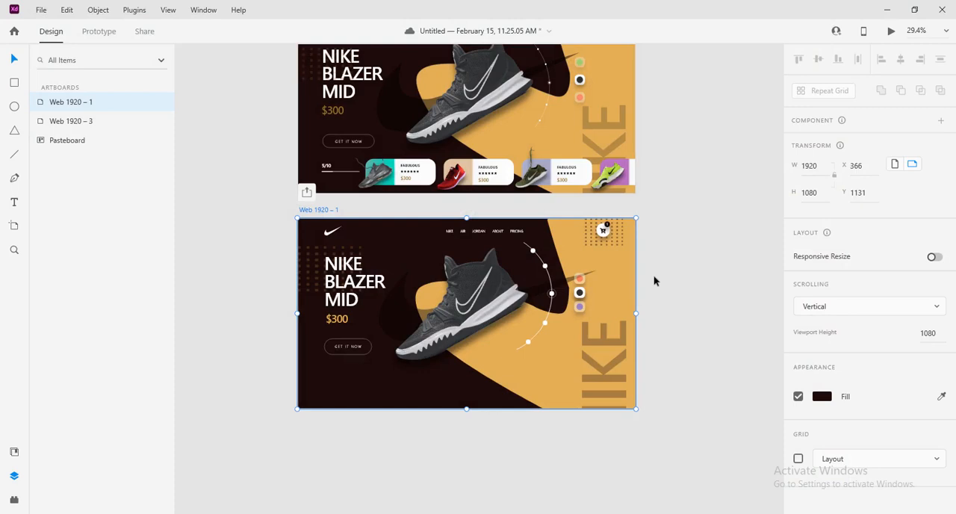
Deselect the artboard, bring both artboards into view for comparison and save the document
{"action": "left_click", "coordinate": [678, 279]}
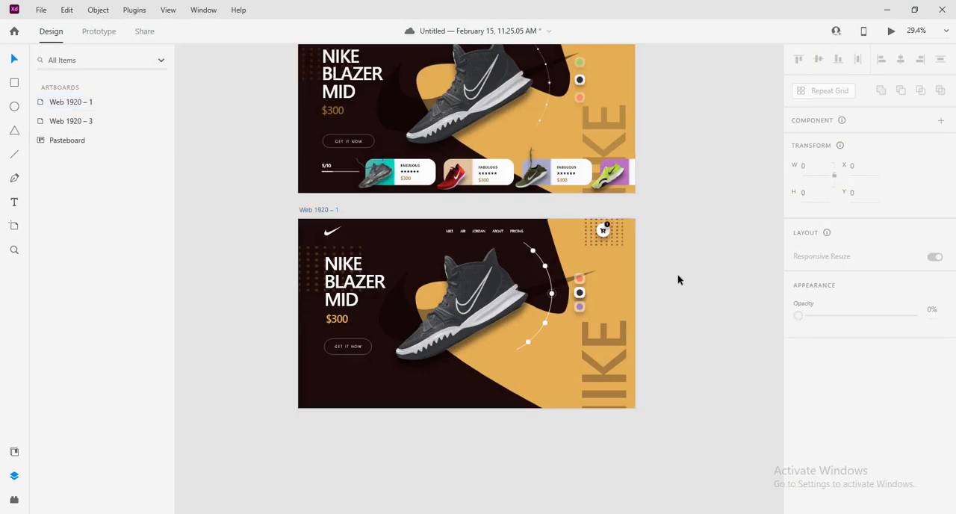
{"action": "left_click_drag", "start_coordinate": [683, 224], "coordinate": [684, 293]}
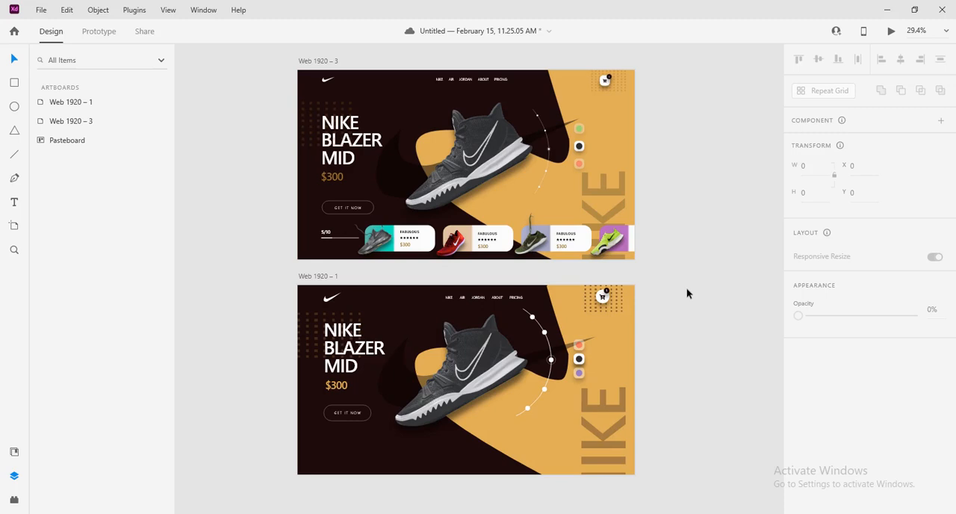
{"action": "key", "text": "ctrl+s"}
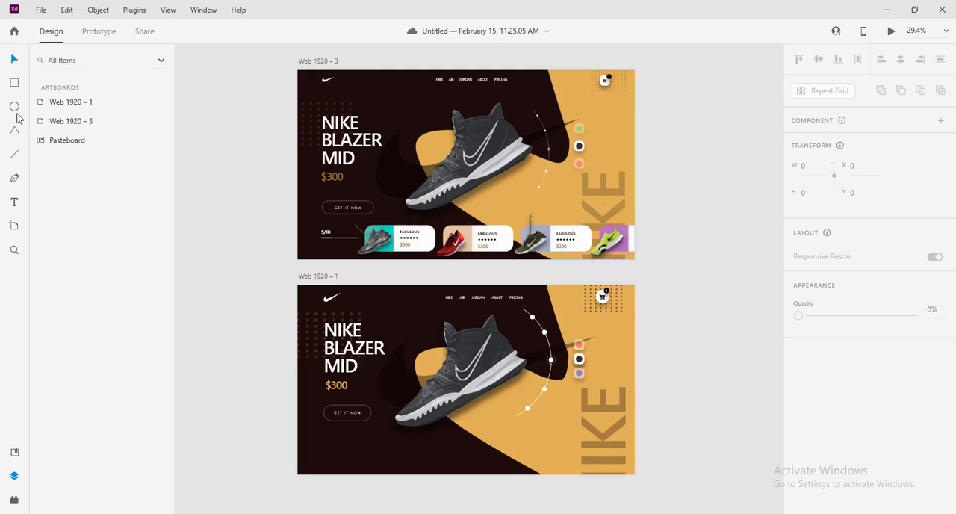
Draw a white card about 423 by 154 at the bottom of Web 1920 – 1, with a corner radius of 32 and no border
{"action": "left_click", "coordinate": [16, 87]}
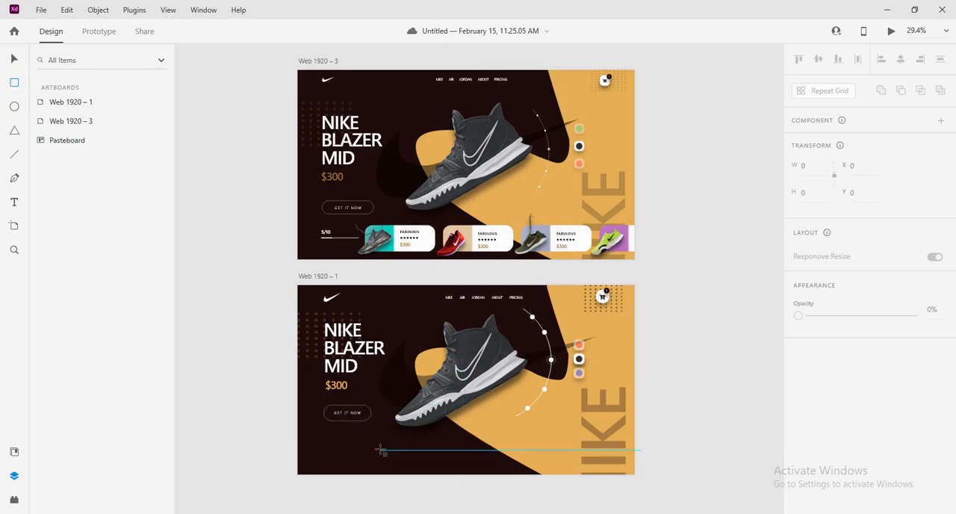
{"action": "mouse_move", "coordinate": [375, 448]}
{"action": "left_mouse_down"}
{"action": "mouse_move", "coordinate": [414, 480]}
{"action": "mouse_move", "coordinate": [469, 483]}
{"action": "mouse_move", "coordinate": [451, 473]}
{"action": "left_mouse_up"}
{"action": "left_click", "coordinate": [13, 59]}
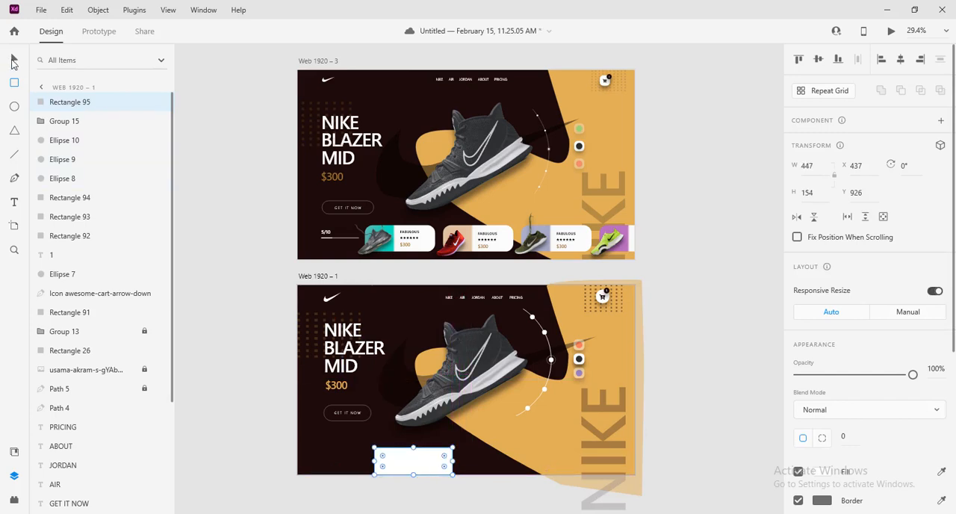
{"action": "left_click_drag", "start_coordinate": [408, 459], "coordinate": [405, 455]}
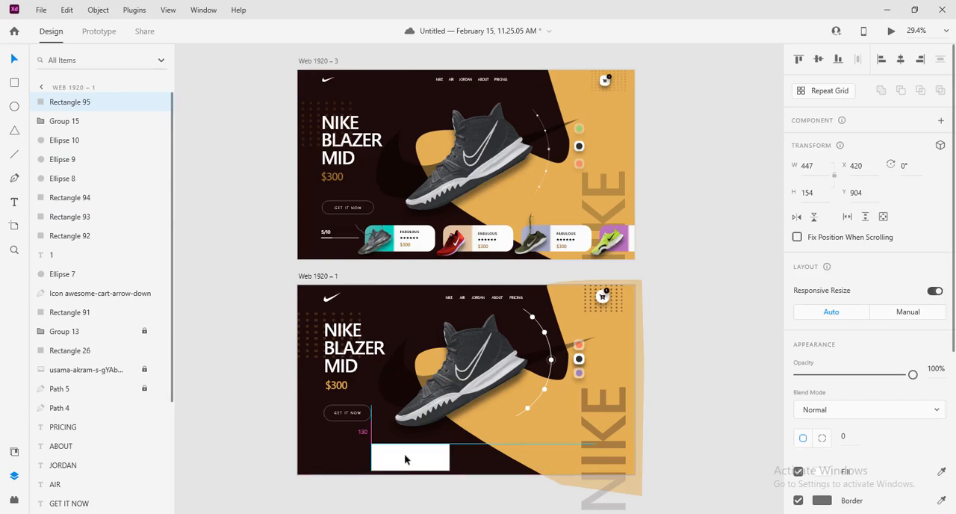
{"action": "left_click_drag", "start_coordinate": [404, 454], "coordinate": [442, 456]}
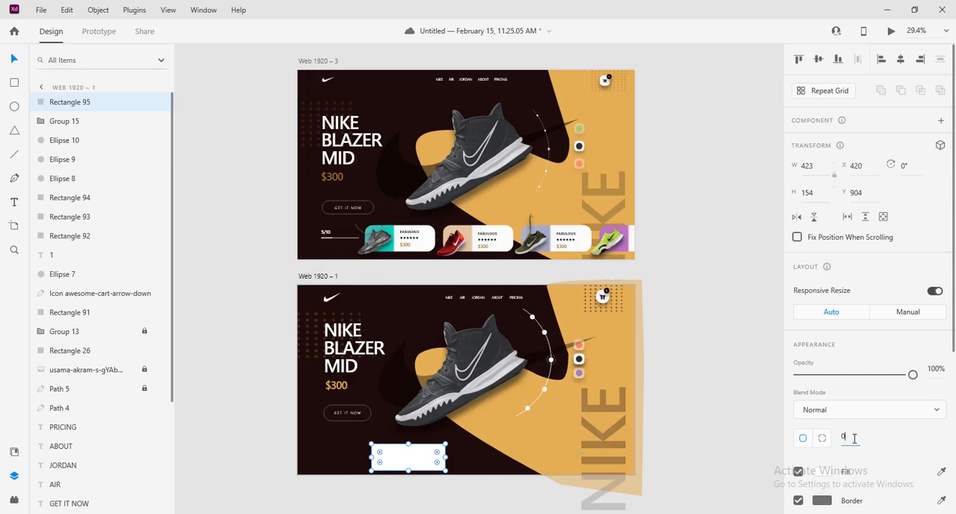
{"action": "type", "text": "32"}
{"action": "left_click", "coordinate": [740, 445]}
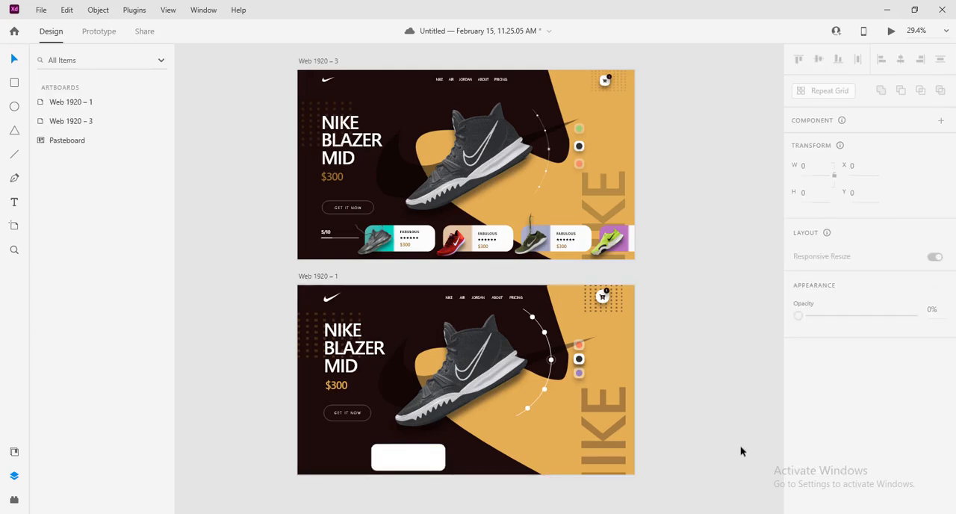
Change the card's fill to a linear gradient running horizontally across its full width
{"action": "left_click", "coordinate": [401, 472]}
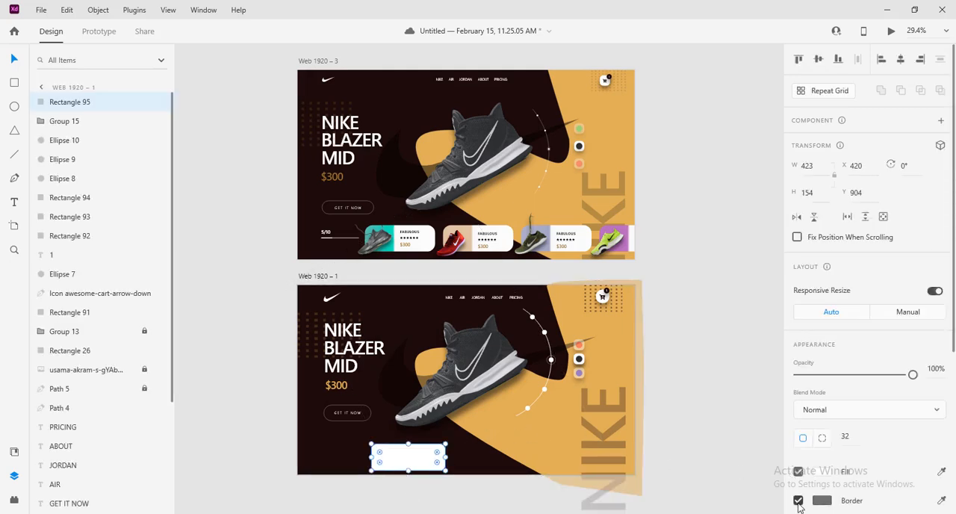
{"action": "left_click", "coordinate": [822, 471]}
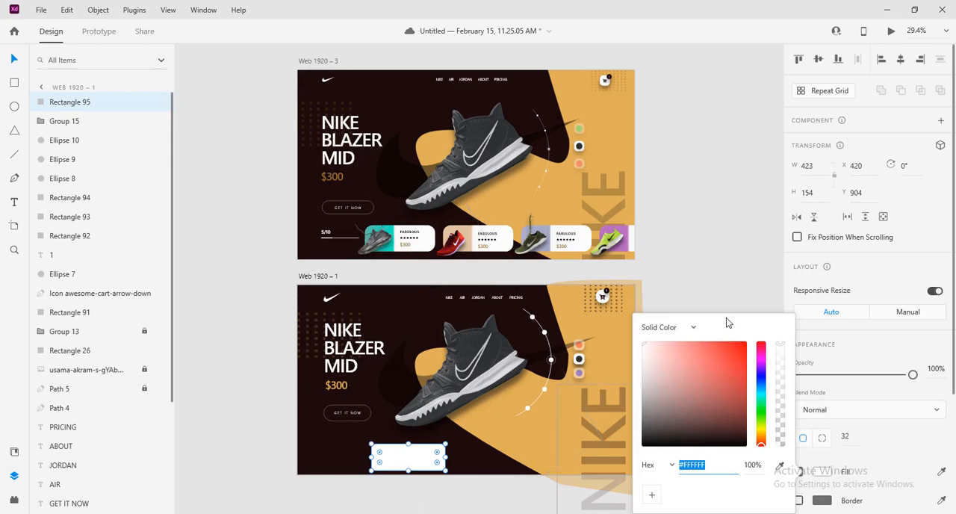
{"action": "left_click", "coordinate": [695, 329]}
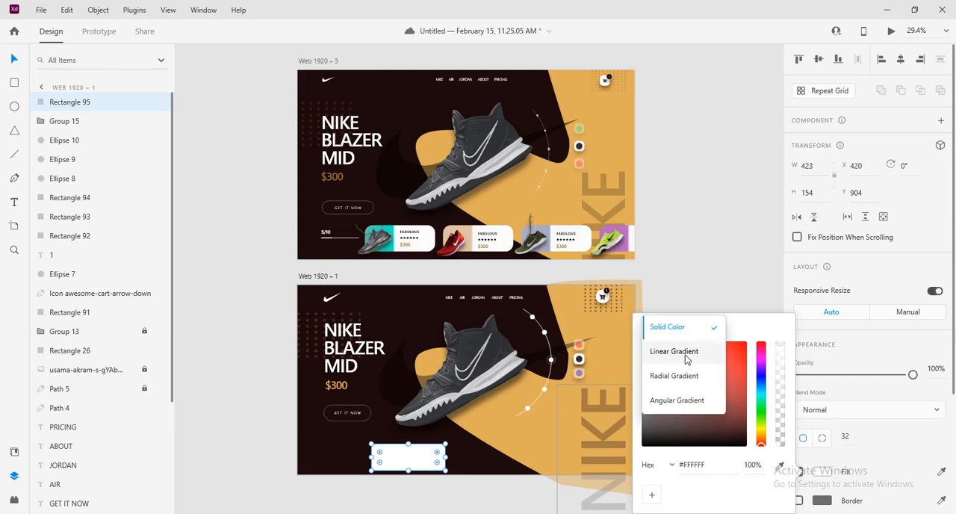
{"action": "left_click", "coordinate": [687, 356]}
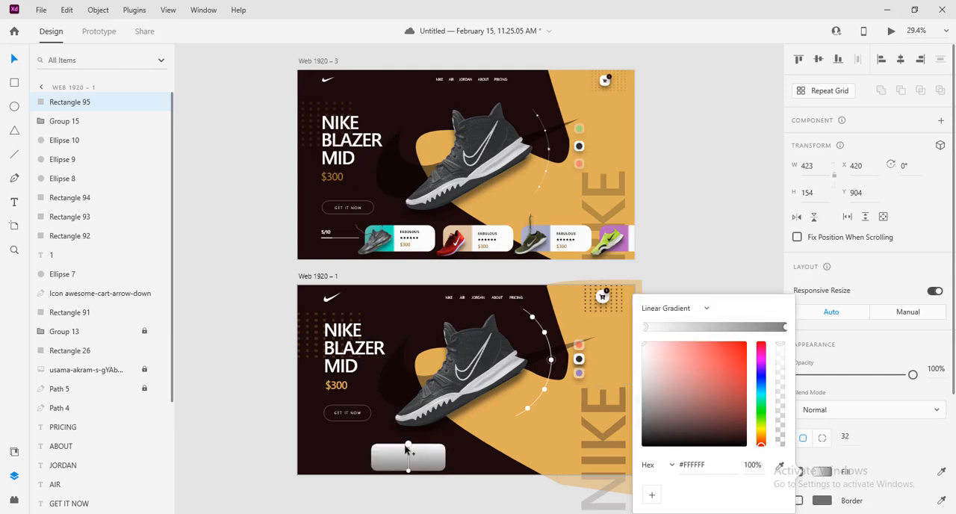
{"action": "left_click_drag", "start_coordinate": [407, 447], "coordinate": [367, 457]}
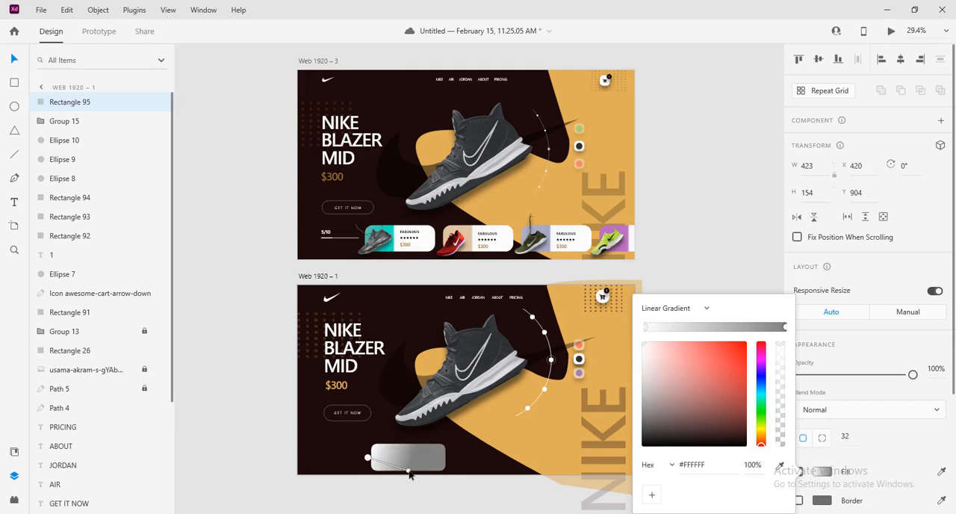
{"action": "left_click_drag", "start_coordinate": [408, 469], "coordinate": [452, 460]}
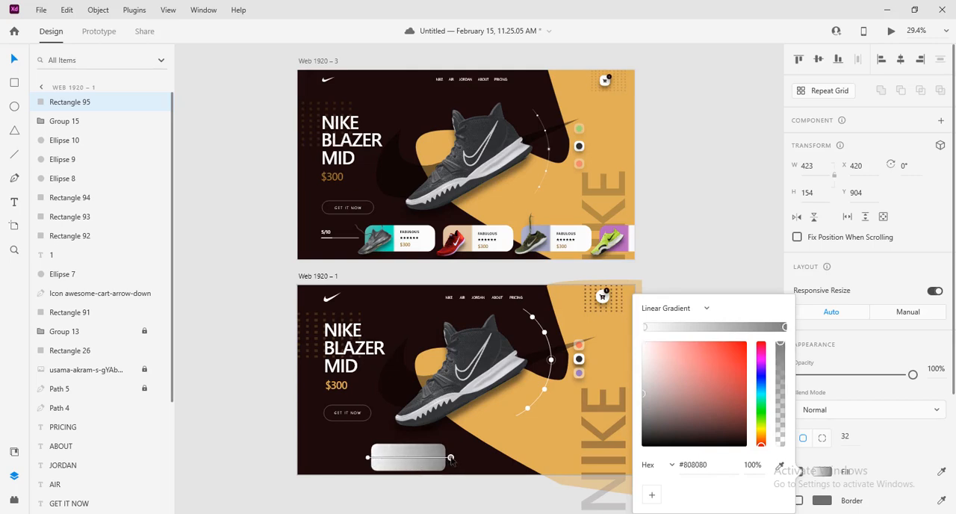
Colour the gradient's start teal #09E8BF, sampled from the first card on Web 1920 – 3, and its end white #FFFFFF
{"action": "left_click", "coordinate": [368, 459]}
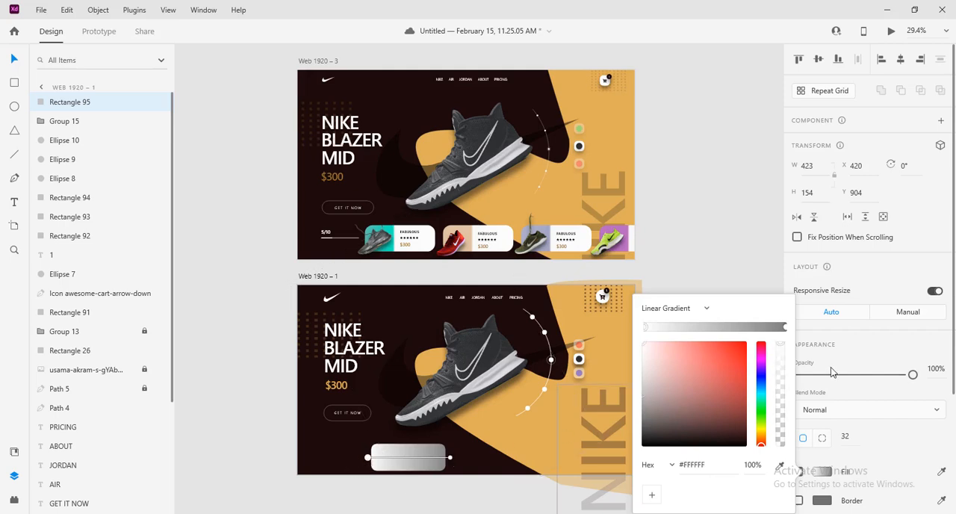
{"action": "left_click", "coordinate": [780, 465]}
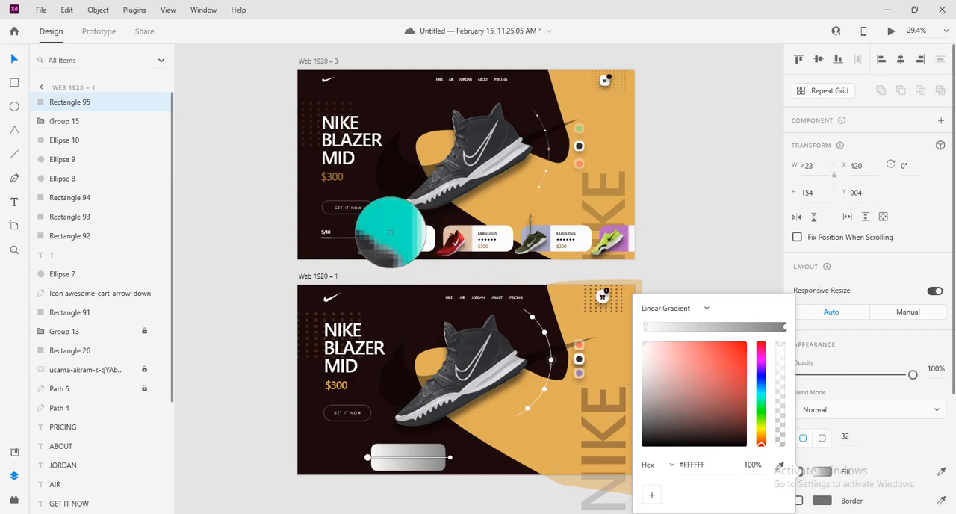
{"action": "left_click", "coordinate": [390, 232]}
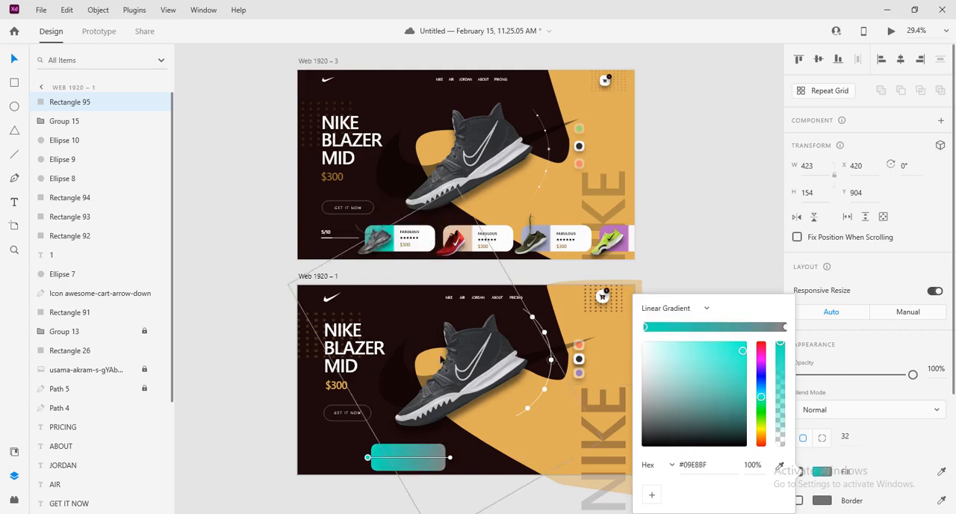
{"action": "left_click", "coordinate": [783, 328]}
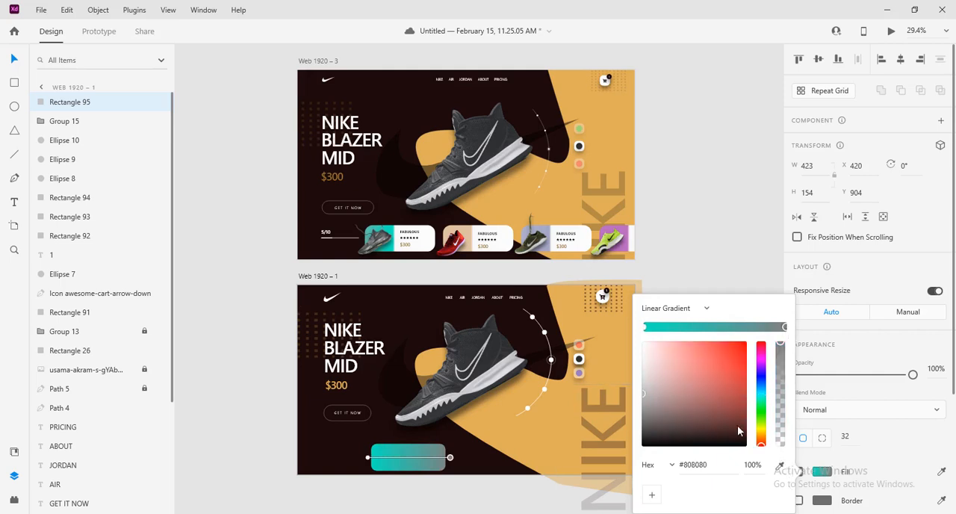
{"action": "left_click_drag", "start_coordinate": [700, 396], "coordinate": [612, 323]}
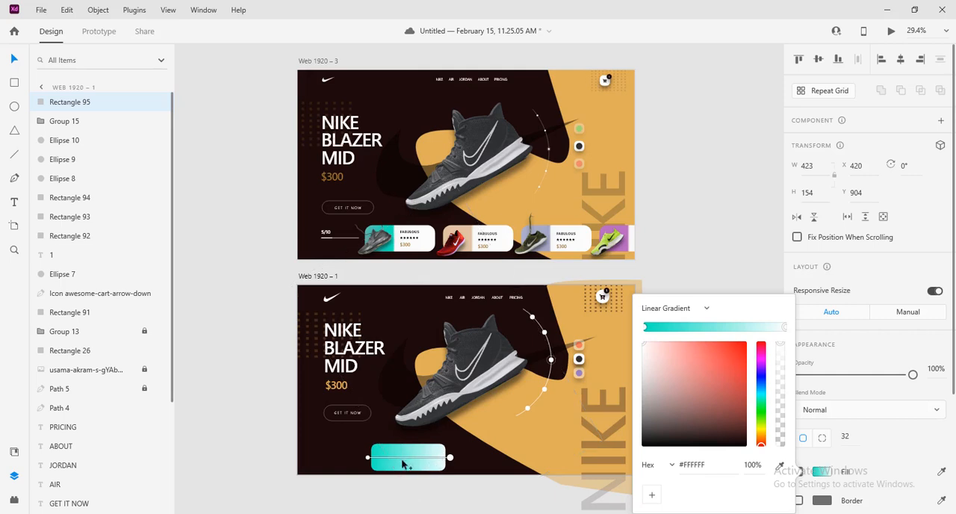
Add adjacent teal #00EBBF and white #FFFFFF gradient stops about a third across, splitting the card sharply into two colours, and deselect it
{"action": "left_click", "coordinate": [685, 329]}
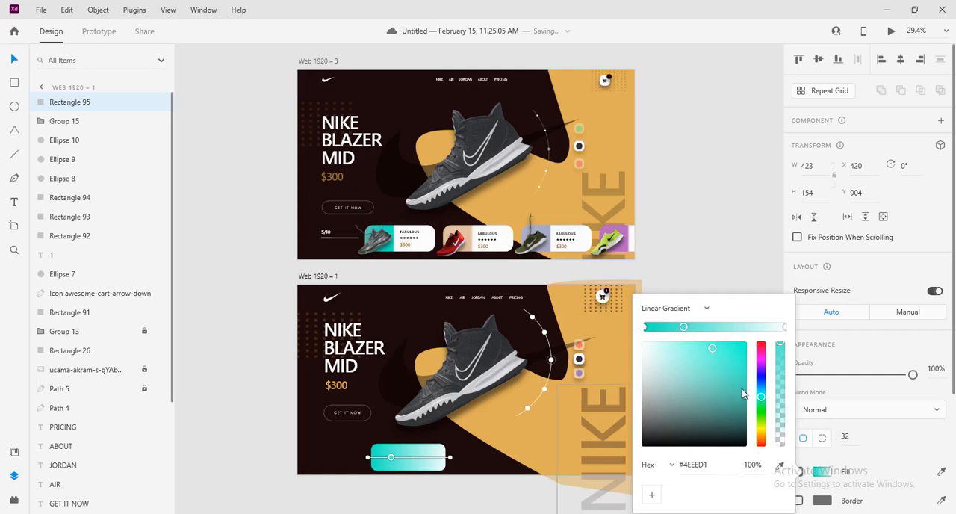
{"action": "left_click", "coordinate": [780, 465]}
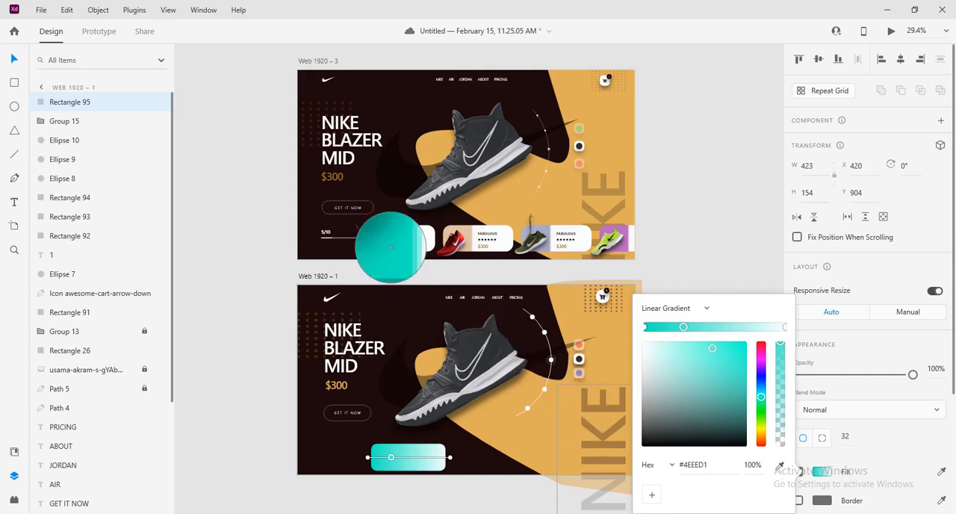
{"action": "left_click", "coordinate": [392, 248]}
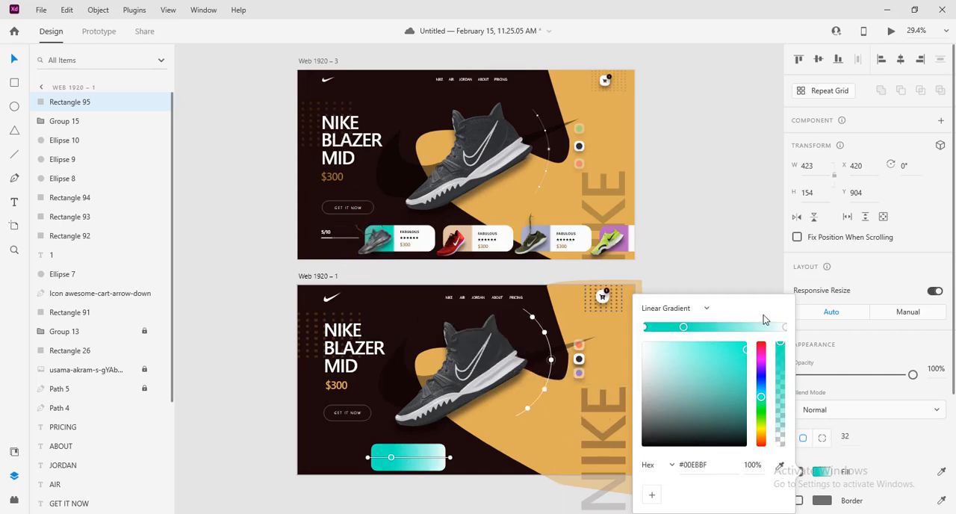
{"action": "left_click", "coordinate": [691, 327]}
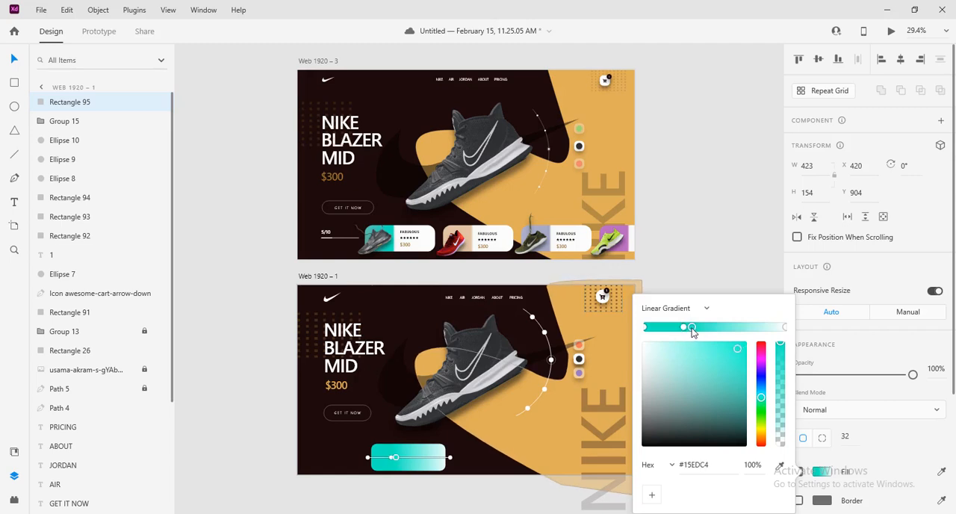
{"action": "left_click_drag", "start_coordinate": [691, 329], "coordinate": [686, 331]}
{"action": "left_click_drag", "start_coordinate": [685, 342], "coordinate": [625, 342]}
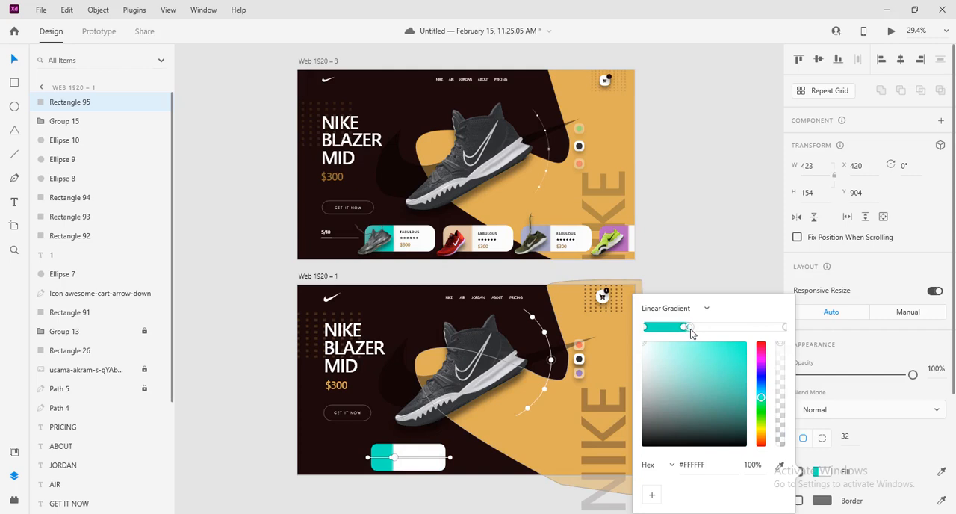
{"action": "left_click_drag", "start_coordinate": [687, 330], "coordinate": [695, 334]}
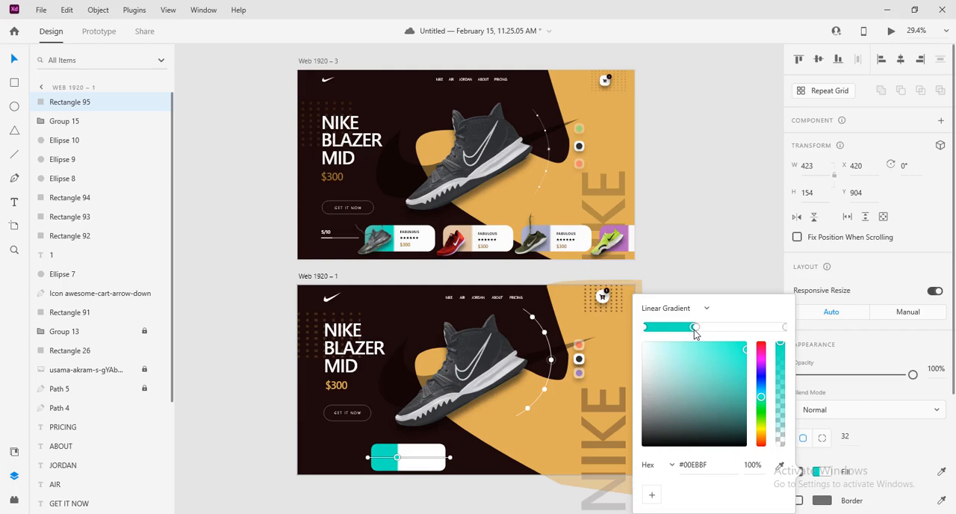
{"action": "left_click", "coordinate": [278, 454]}
{"action": "left_click", "coordinate": [278, 454]}
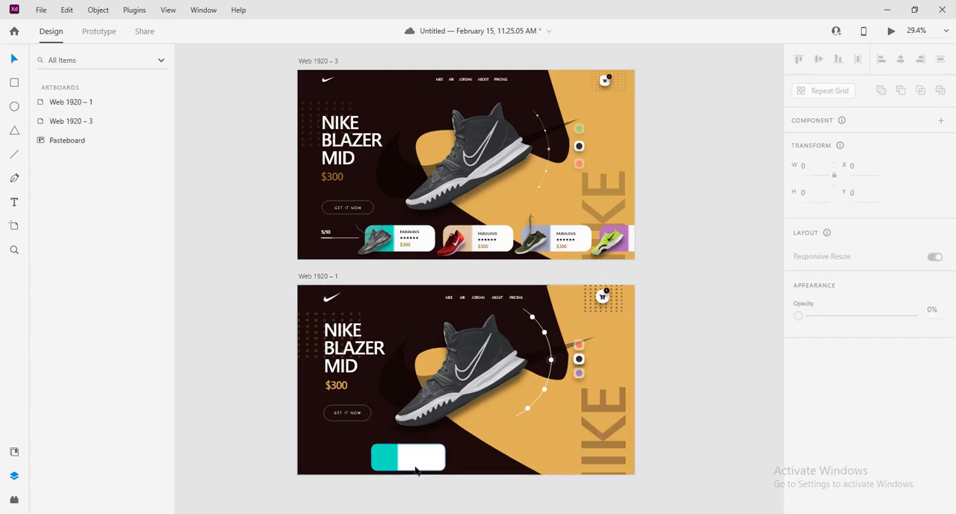
Adjust the card to 402 wide at X 441, Y 864, and duplicate it three times in a row with 62 px gaps
{"action": "mouse_move", "coordinate": [412, 466]}
{"action": "left_mouse_down"}
{"action": "mouse_move", "coordinate": [443, 457]}
{"action": "mouse_move", "coordinate": [420, 454]}
{"action": "left_mouse_up"}
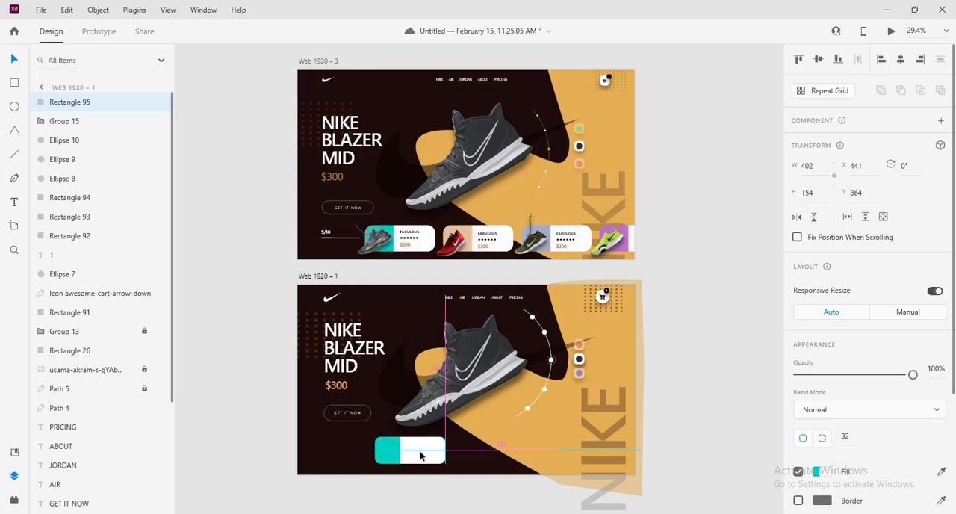
{"action": "left_click_drag", "start_coordinate": [420, 455], "coordinate": [421, 459]}
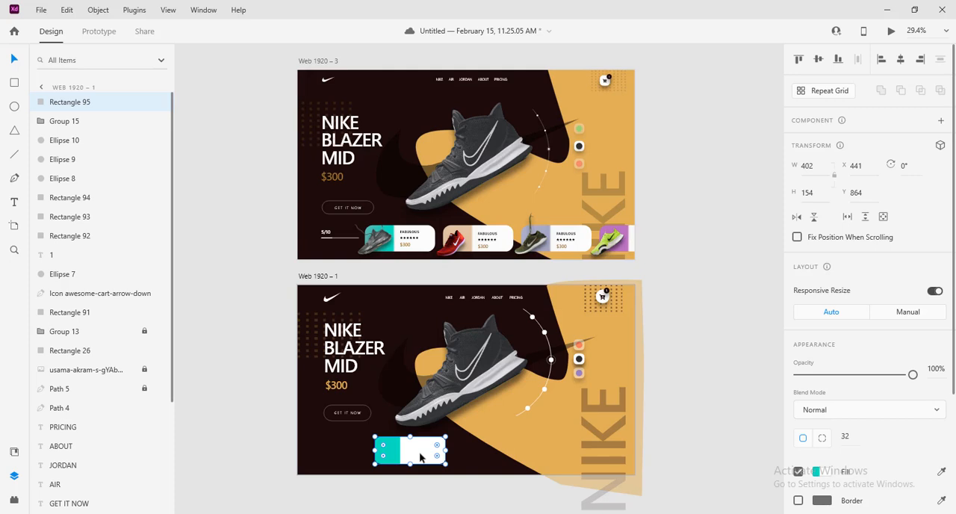
{"action": "left_click_drag", "start_coordinate": [421, 459], "coordinate": [502, 457]}
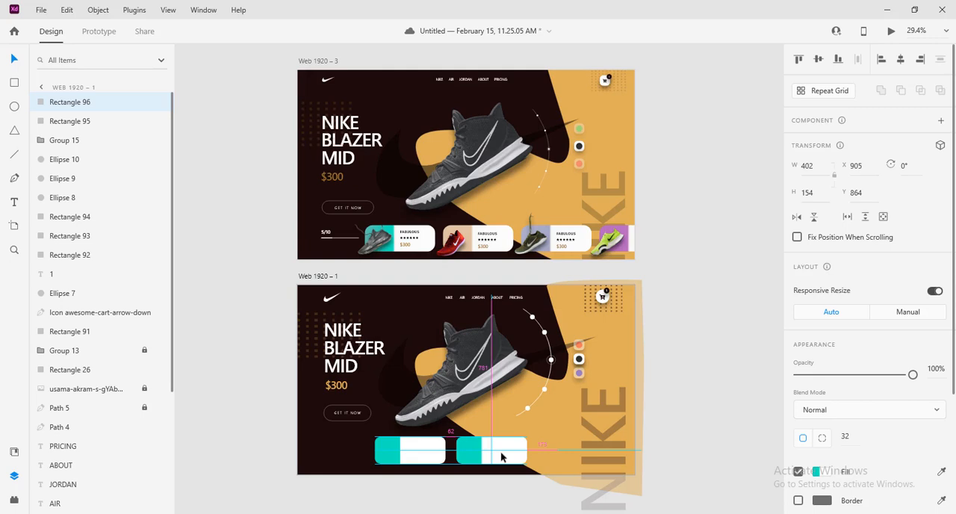
{"action": "left_click_drag", "start_coordinate": [501, 457], "coordinate": [502, 457]}
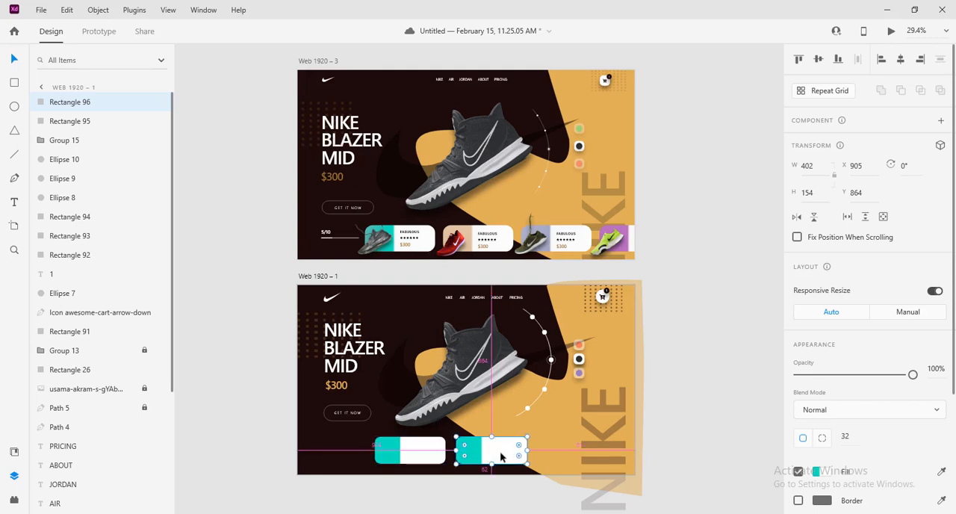
{"action": "key", "text": "alt"}
{"action": "left_click_drag", "start_coordinate": [501, 457], "coordinate": [582, 458]}
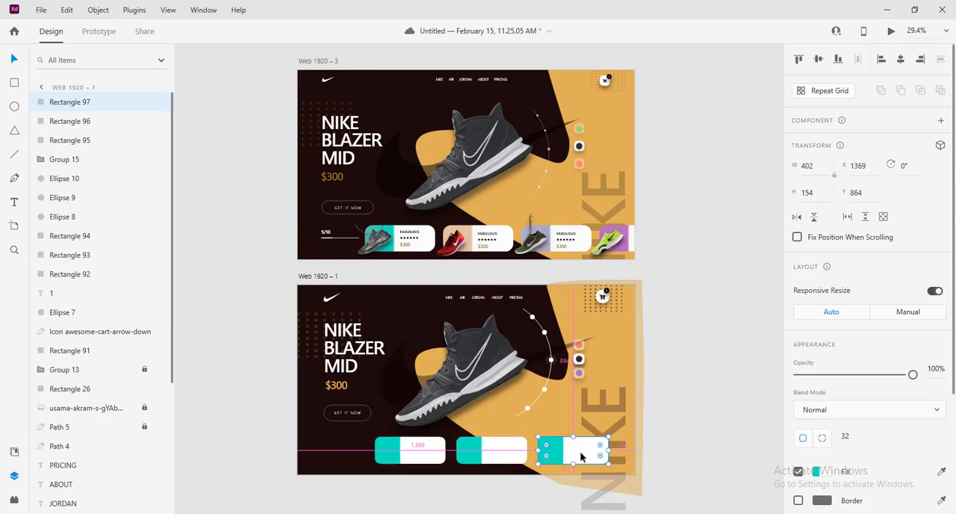
{"action": "left_click_drag", "start_coordinate": [582, 457], "coordinate": [660, 451]}
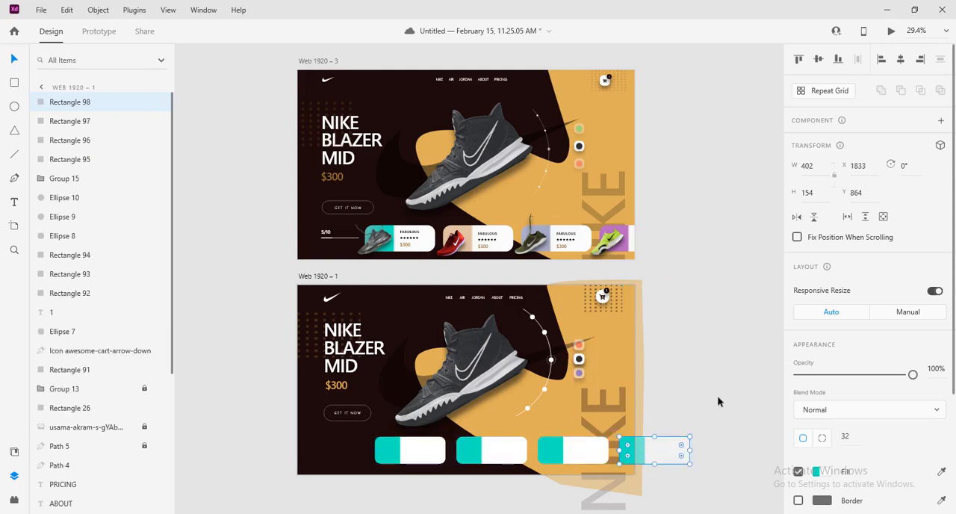
{"action": "left_click", "coordinate": [719, 401]}
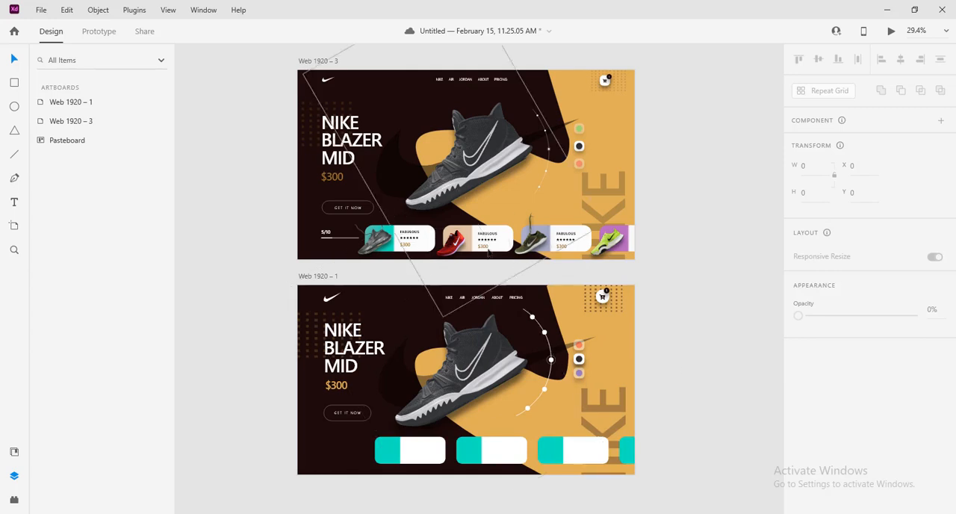
Recolour both teal gradient stops of the second card to beige #DFC2A0, sampled from the second card on Web 1920 – 3
{"action": "left_click", "coordinate": [479, 457]}
{"action": "left_click", "coordinate": [817, 471]}
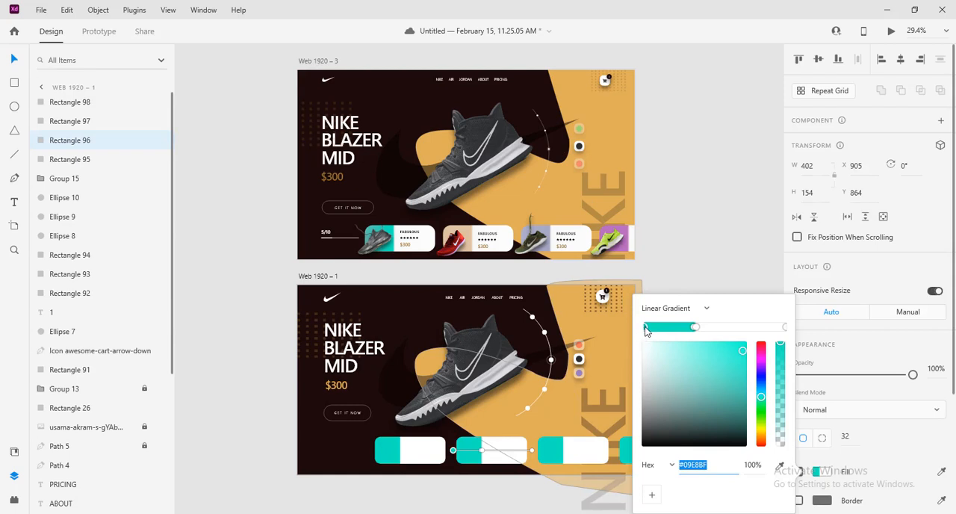
{"action": "left_click", "coordinate": [780, 466]}
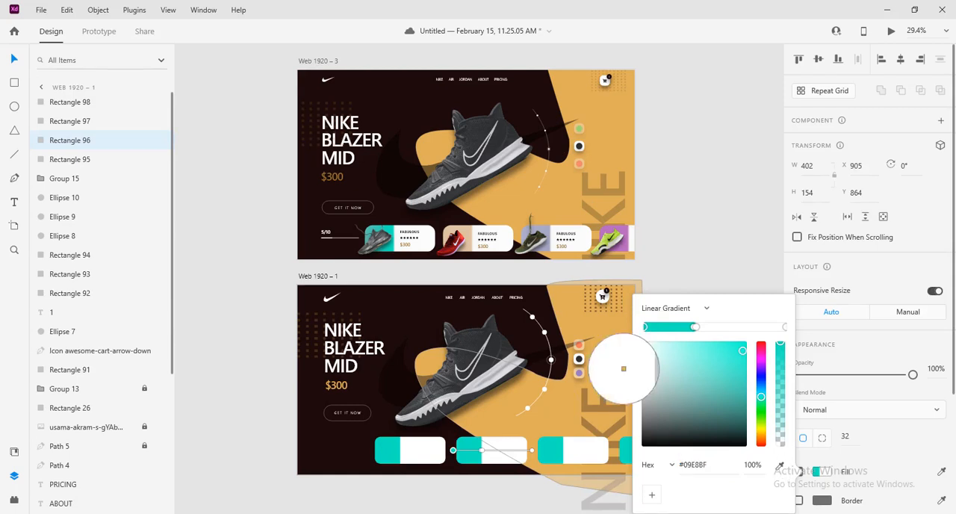
{"action": "left_click", "coordinate": [466, 236]}
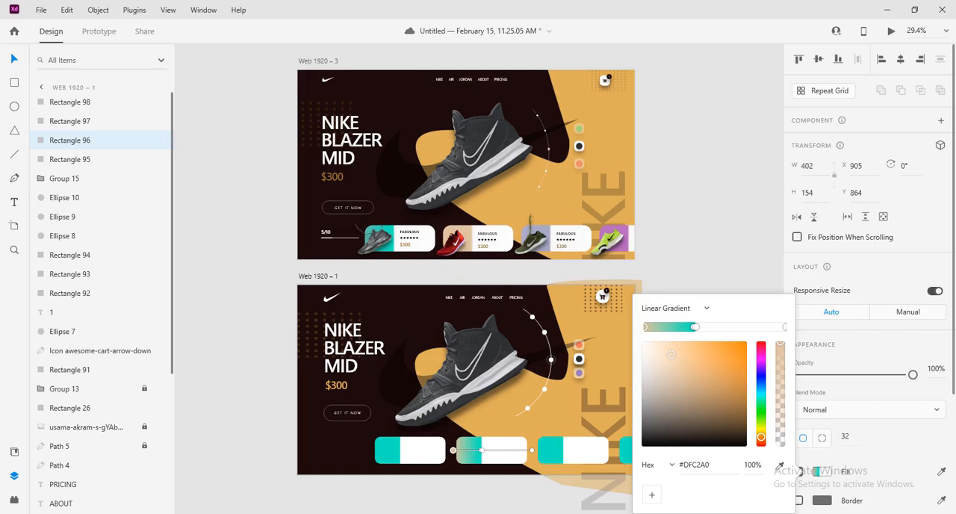
{"action": "left_click", "coordinate": [695, 327]}
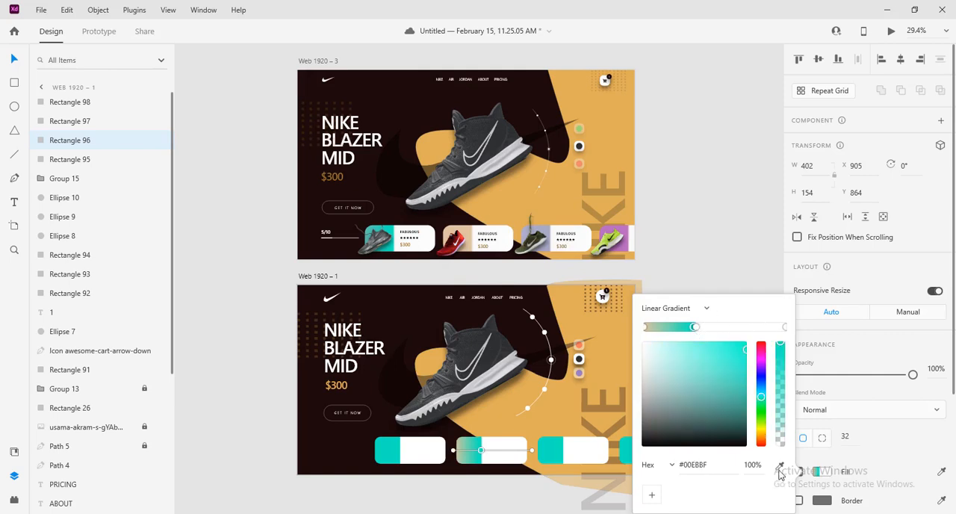
{"action": "left_click", "coordinate": [780, 465]}
{"action": "left_click", "coordinate": [469, 242]}
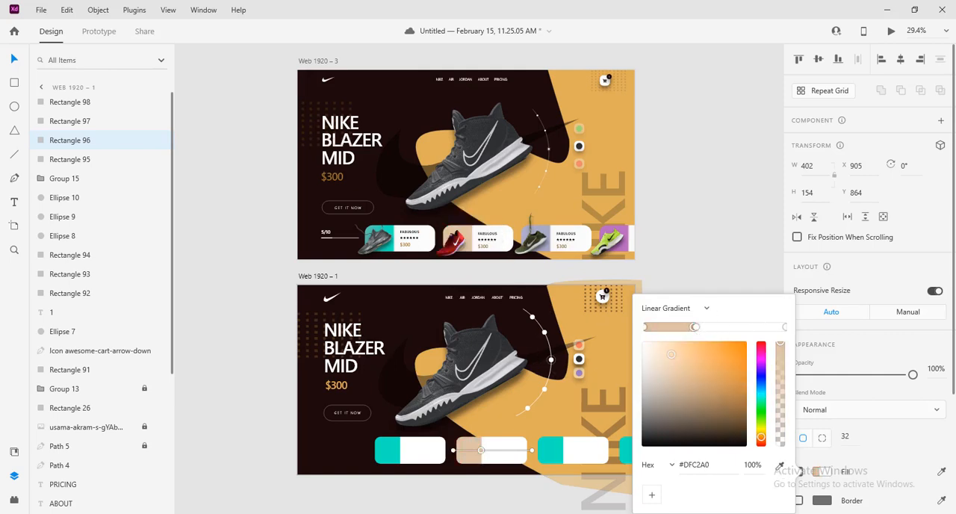
Recolour both teal gradient stops of the third card to lavender #A7A6C5, sampled from the third card on Web 1920 – 3
{"action": "left_click", "coordinate": [544, 458]}
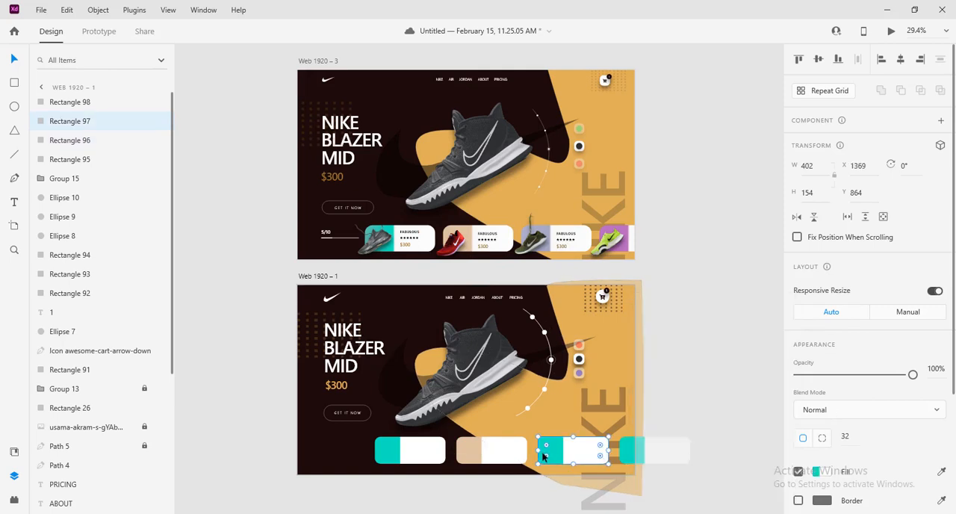
{"action": "left_click", "coordinate": [822, 471]}
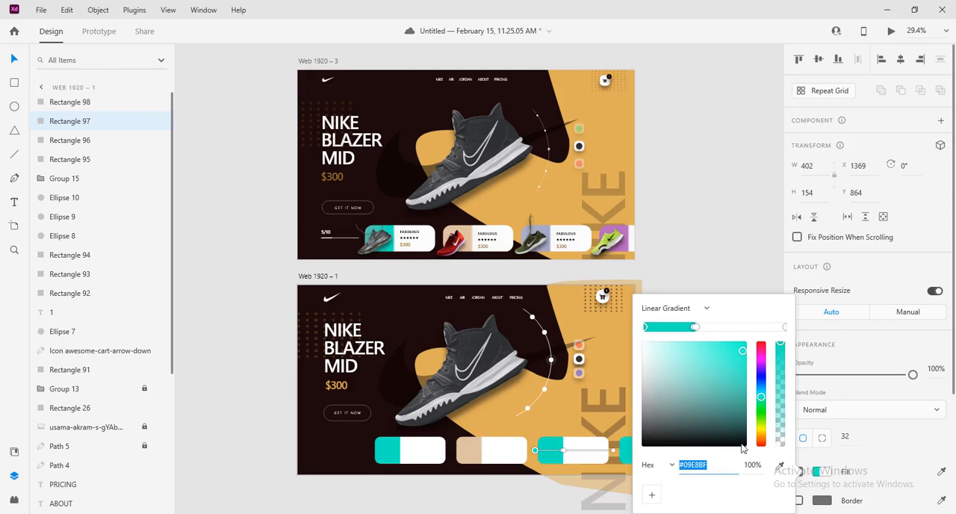
{"action": "left_click", "coordinate": [780, 466]}
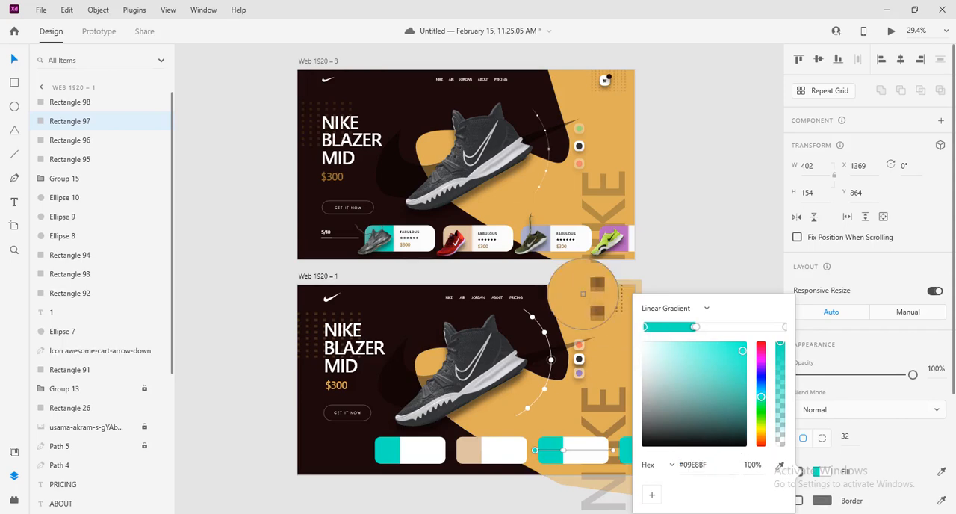
{"action": "left_click", "coordinate": [545, 229]}
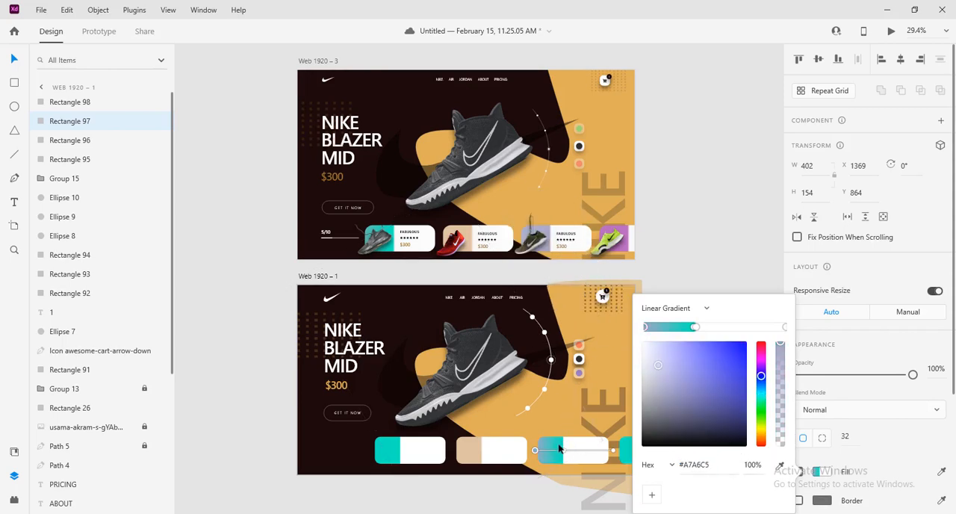
{"action": "left_click", "coordinate": [694, 328]}
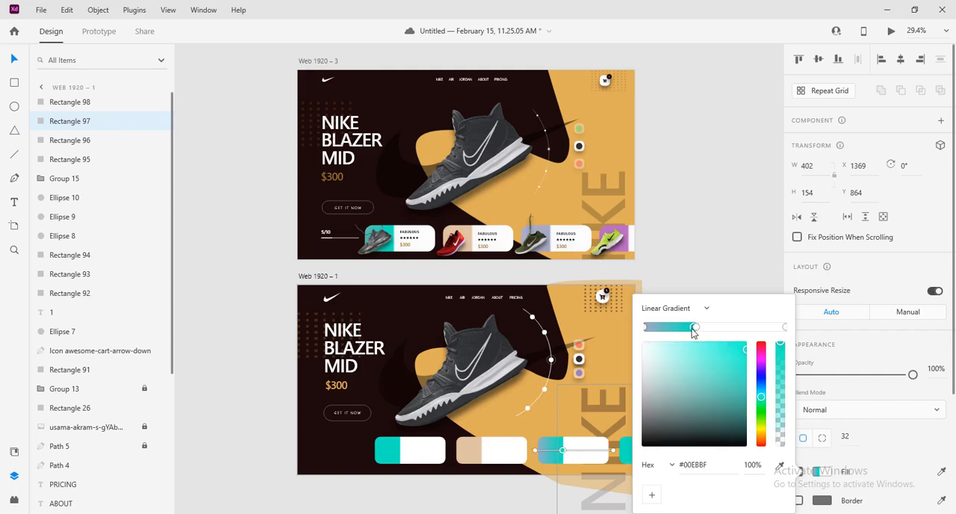
{"action": "left_click", "coordinate": [780, 467]}
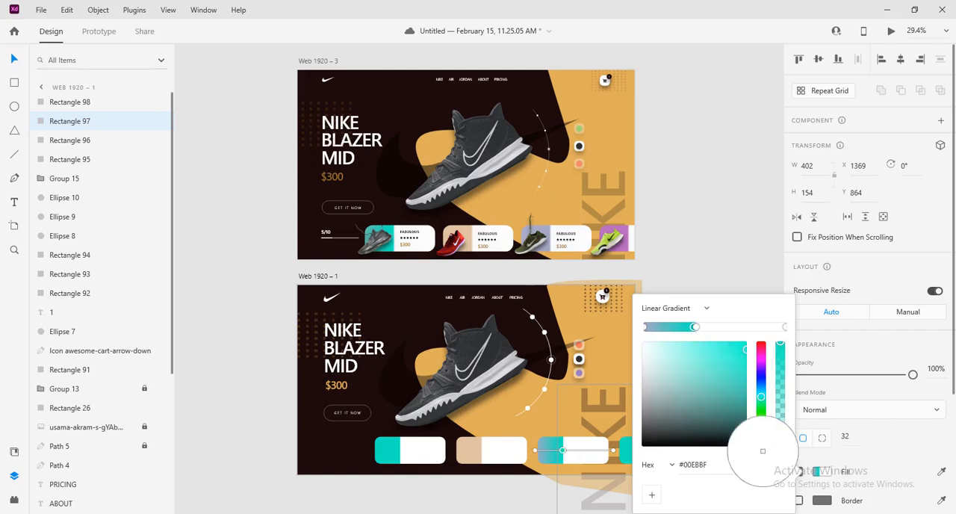
{"action": "left_click", "coordinate": [539, 228]}
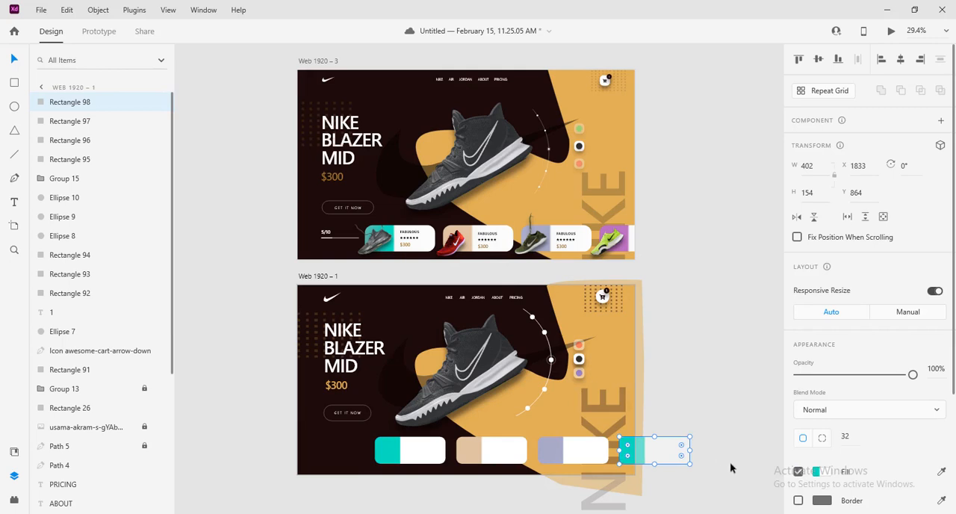
Shift the four cards left with narrower, even gaps, placing the first at X 360 and the fourth at X 1698, Y 864
{"action": "left_click_drag", "start_coordinate": [733, 463], "coordinate": [481, 449]}
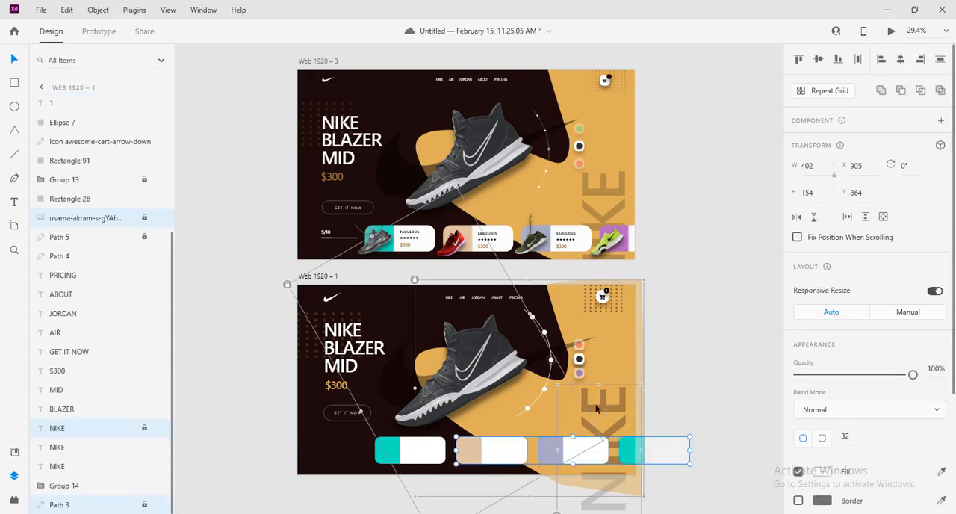
{"action": "left_click", "coordinate": [734, 386]}
{"action": "mouse_move", "coordinate": [404, 459]}
{"action": "left_mouse_down"}
{"action": "mouse_move", "coordinate": [383, 459]}
{"action": "mouse_move", "coordinate": [396, 461]}
{"action": "left_mouse_up"}
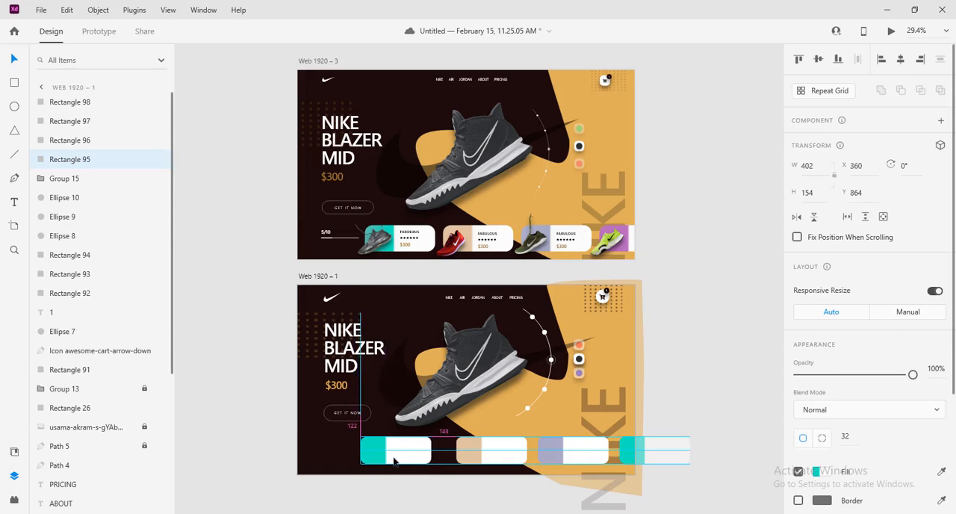
{"action": "left_click", "coordinate": [490, 457]}
{"action": "left_click_drag", "start_coordinate": [490, 457], "coordinate": [479, 458]}
{"action": "left_click_drag", "start_coordinate": [569, 462], "coordinate": [552, 454]}
{"action": "left_click_drag", "start_coordinate": [652, 458], "coordinate": [629, 458]}
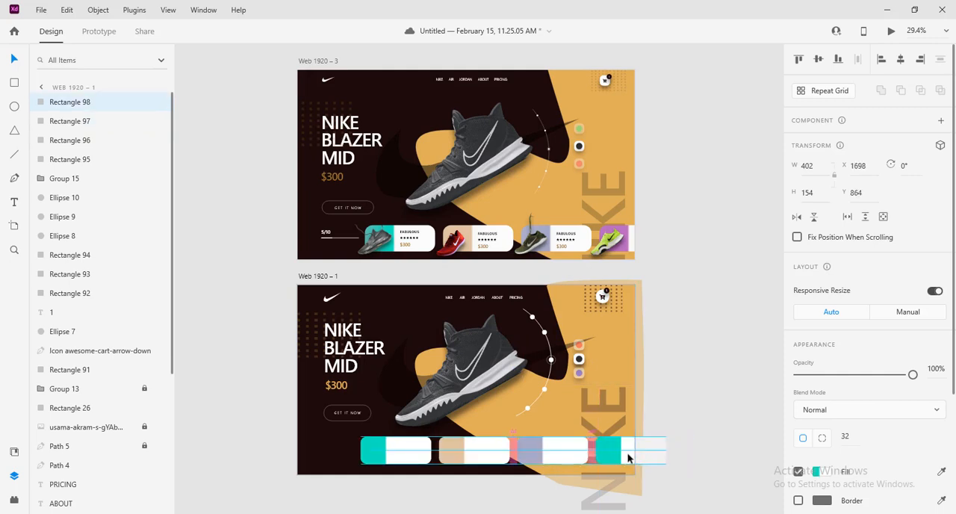
{"action": "left_click", "coordinate": [718, 381]}
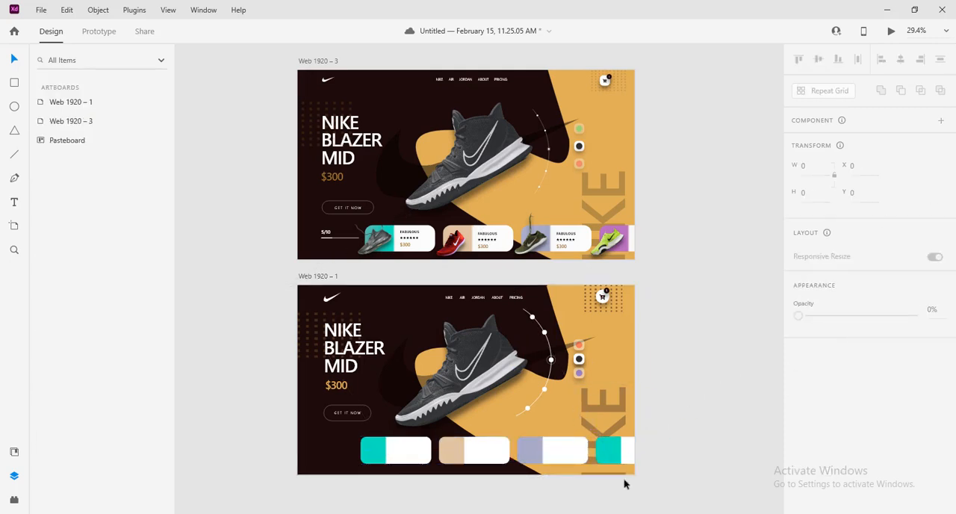
Try to align the four cards on their horizontal centres, and undo the alignment
{"action": "left_click_drag", "start_coordinate": [702, 453], "coordinate": [354, 451]}
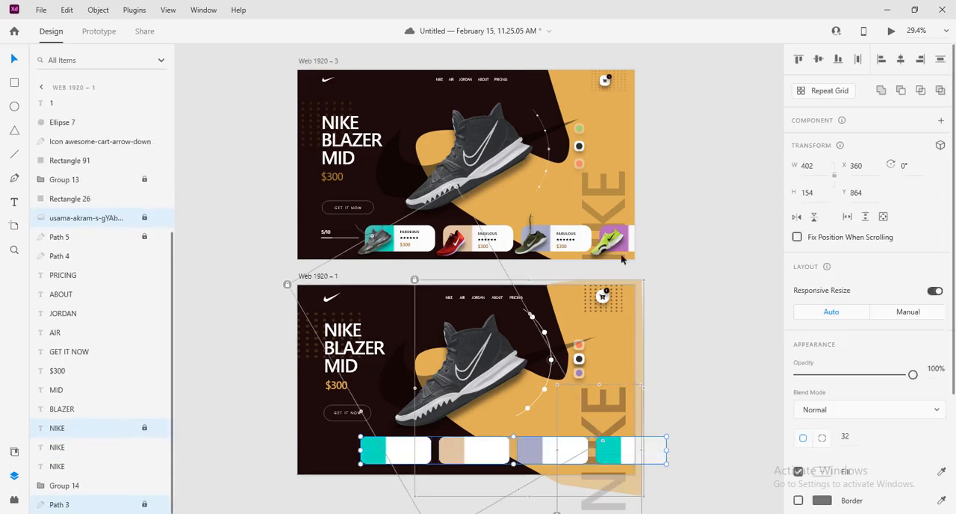
{"action": "left_click", "coordinate": [901, 63]}
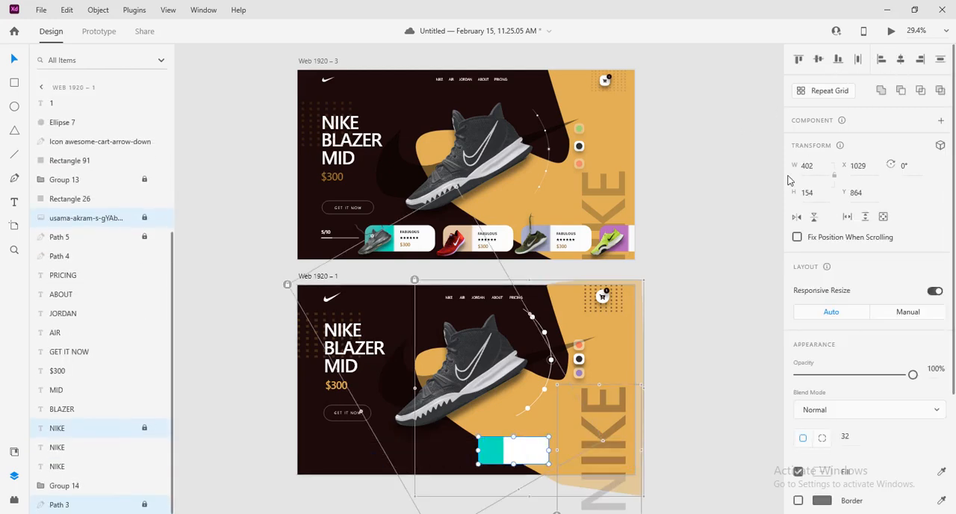
{"action": "key", "text": "ctrl+z"}
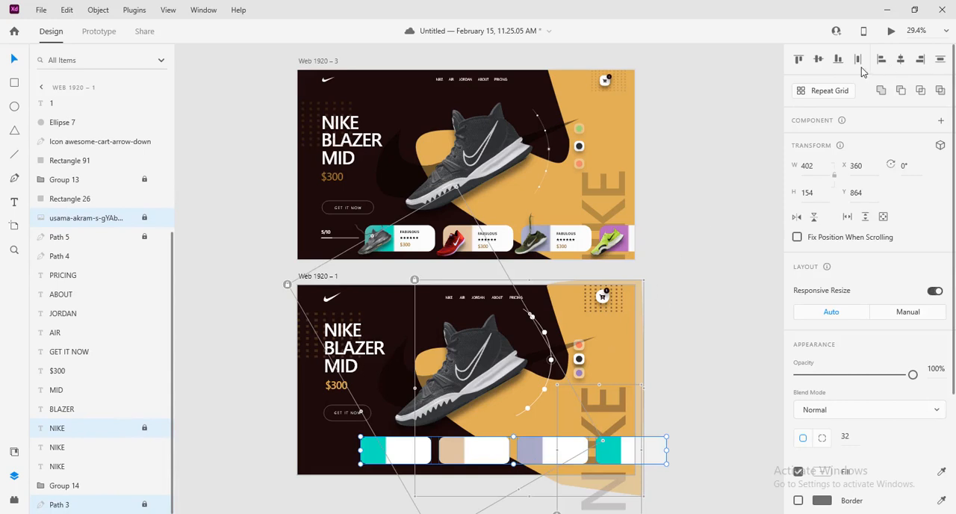
{"action": "left_click", "coordinate": [706, 349]}
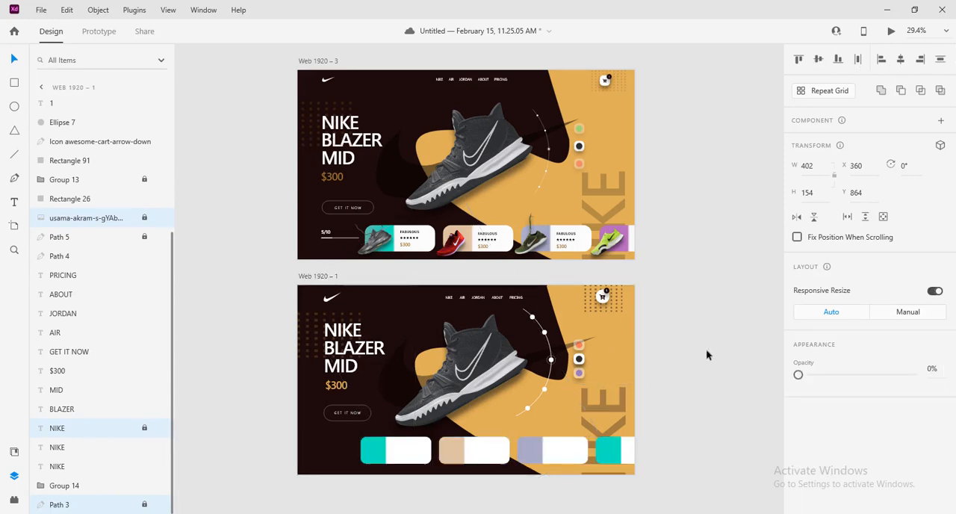
Recolour both teal gradient stops of the fourth card to purple #B766BD, sampled from the fourth card on Web 1920 – 3, and save
{"action": "left_click", "coordinate": [621, 456]}
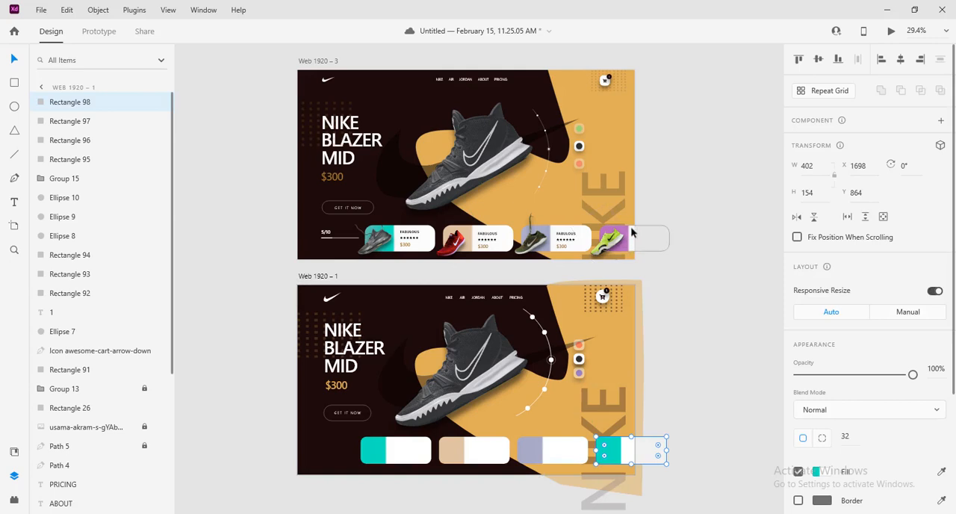
{"action": "left_click", "coordinate": [635, 235]}
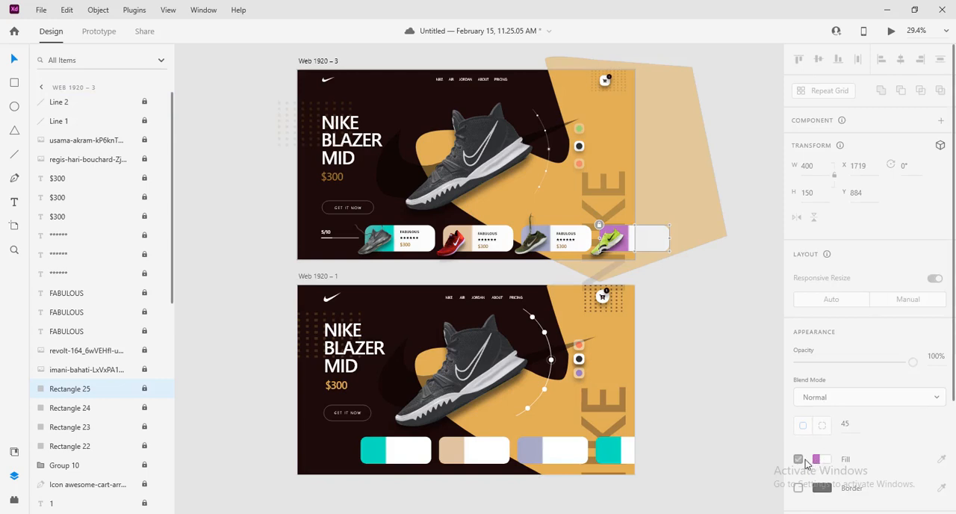
{"action": "left_click", "coordinate": [617, 457]}
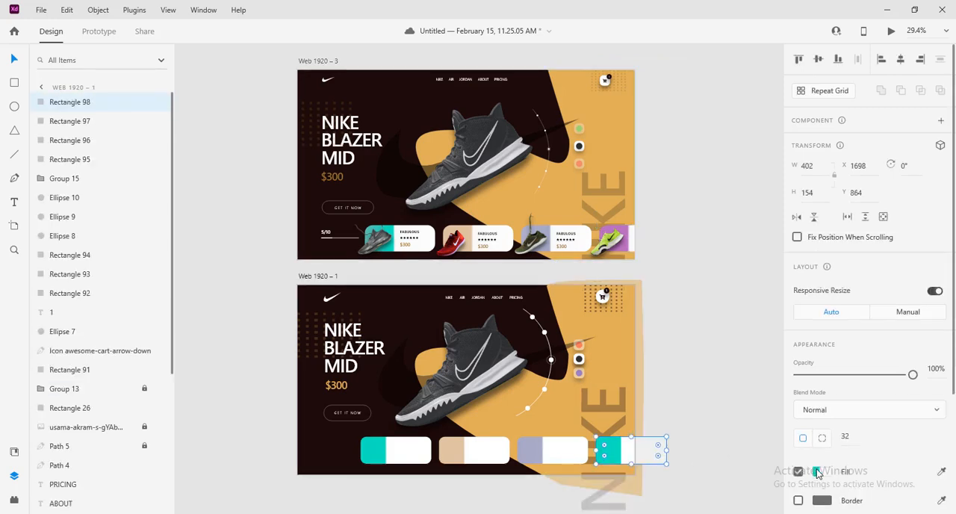
{"action": "left_click", "coordinate": [815, 471]}
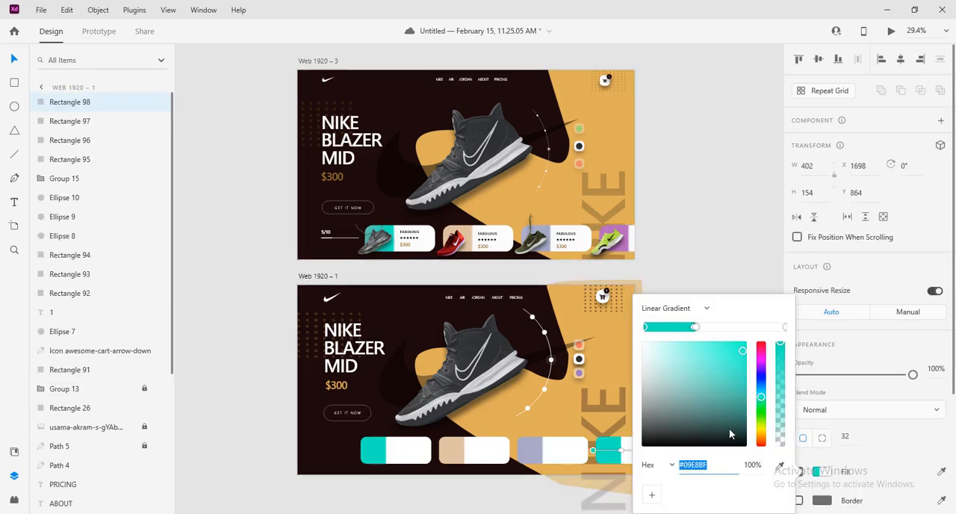
{"action": "left_click", "coordinate": [780, 465]}
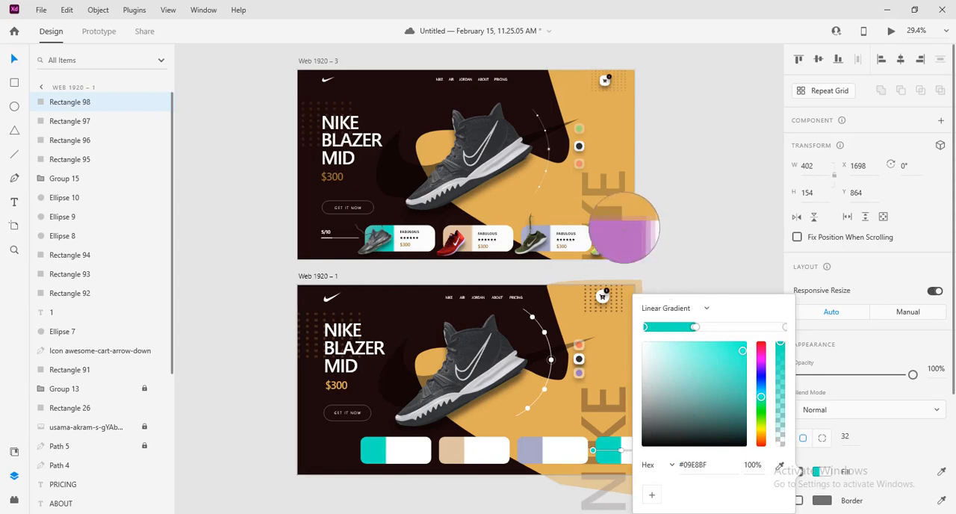
{"action": "left_click", "coordinate": [632, 236]}
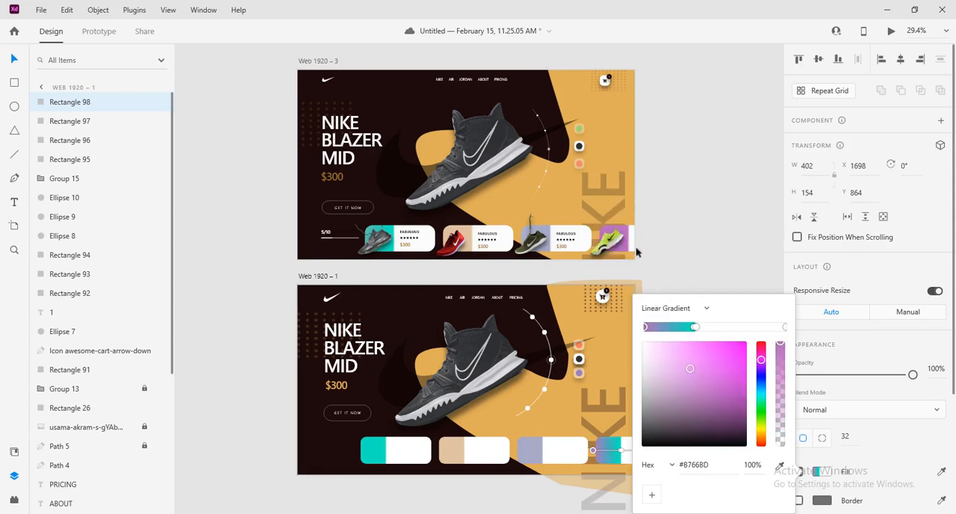
{"action": "left_click", "coordinate": [695, 328]}
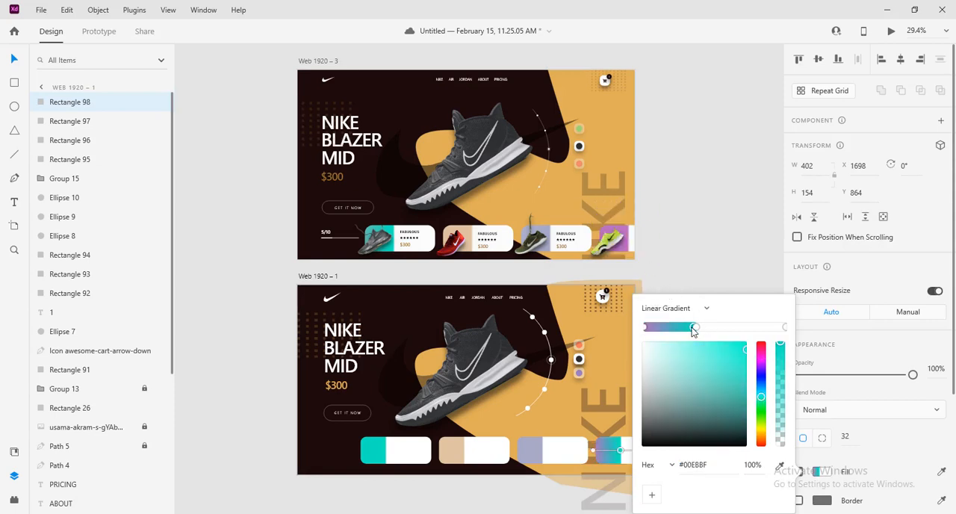
{"action": "left_click", "coordinate": [779, 465]}
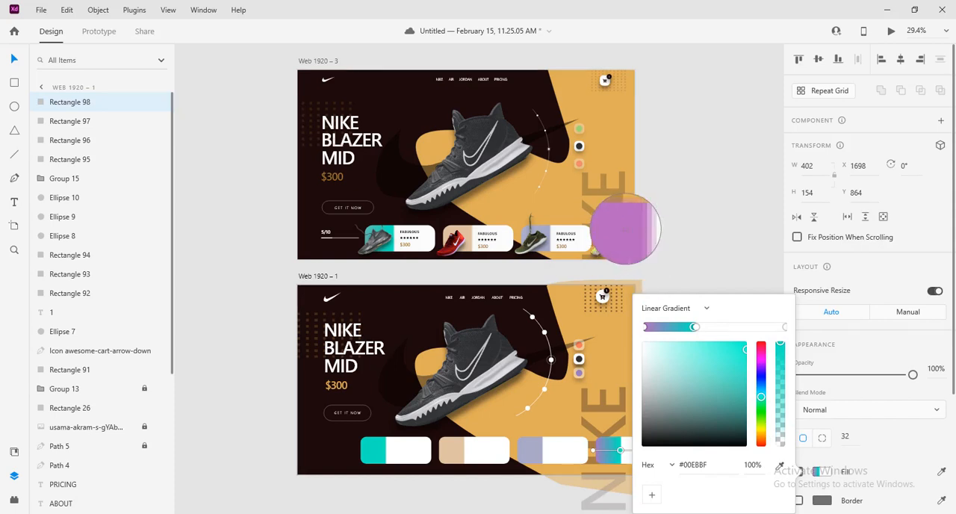
{"action": "left_click", "coordinate": [620, 230]}
{"action": "left_click", "coordinate": [721, 234]}
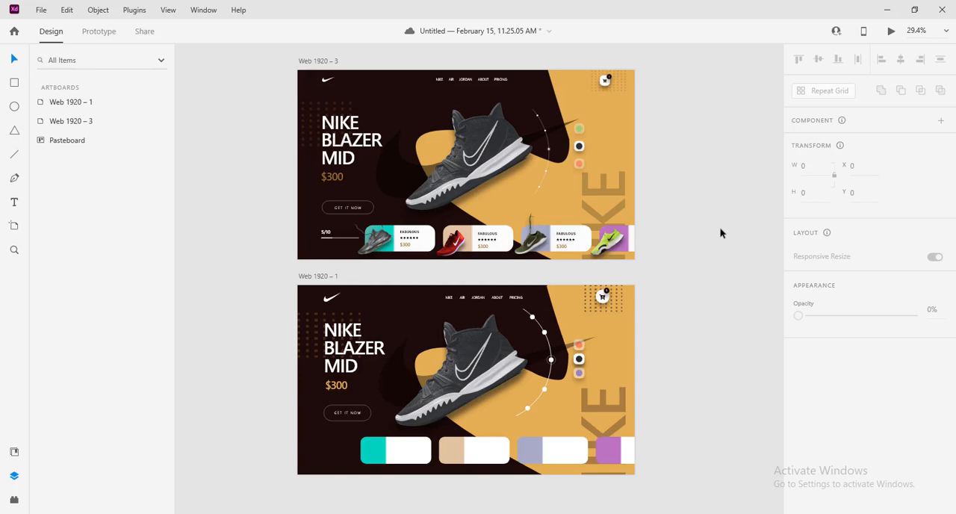
{"action": "key", "text": "ctrl+s"}
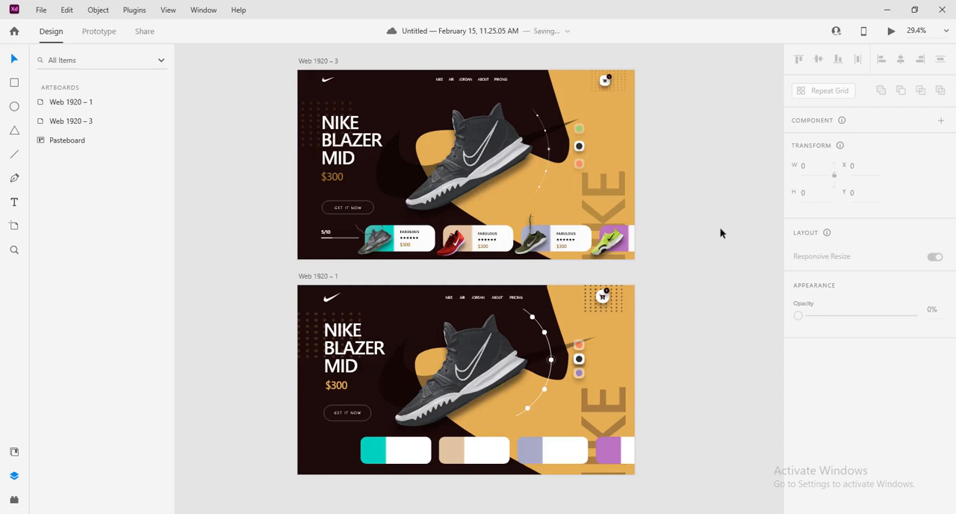
Examine the drop shadow colour, opacity, offset and blur of the grey shoe image on the pasteboard
{"action": "scroll", "coordinate": [720, 233], "scroll_direction": "down", "scroll_amount": 2}
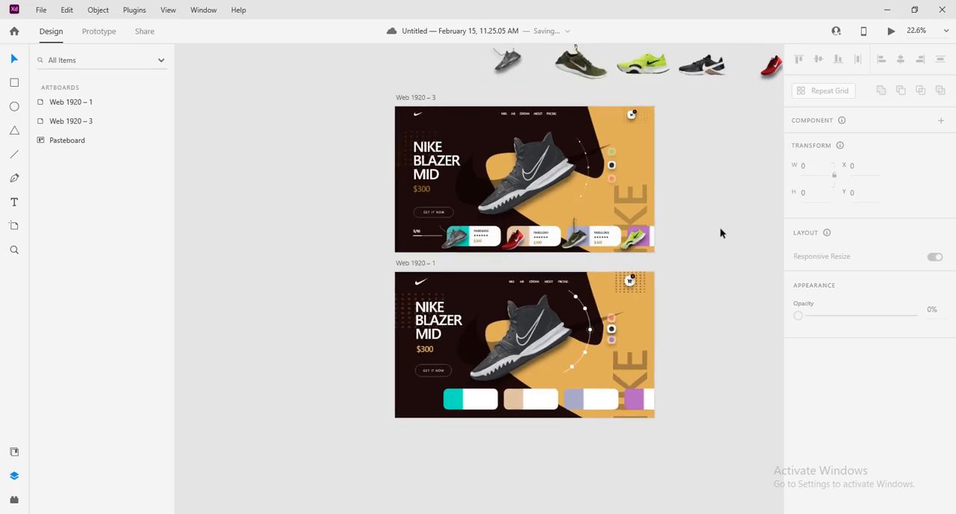
{"action": "scroll", "coordinate": [721, 233], "scroll_direction": "up", "scroll_amount": 1}
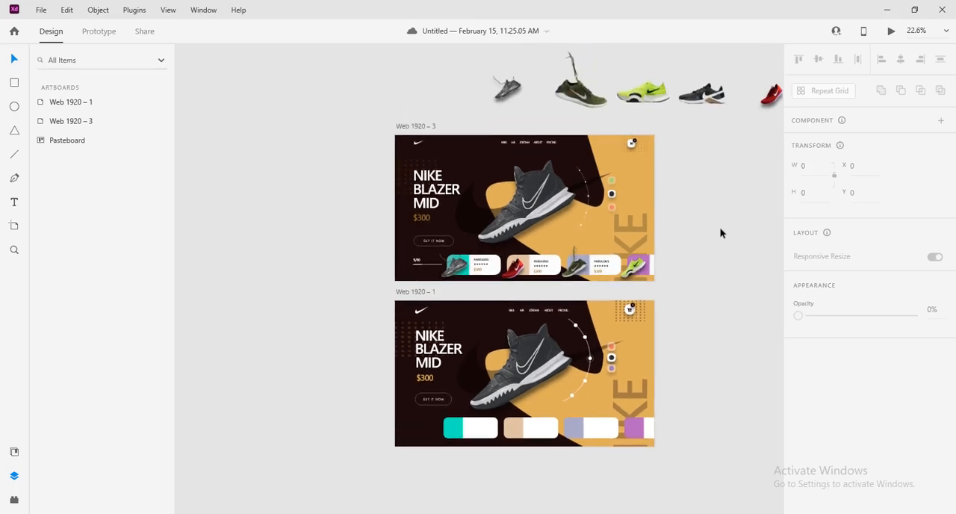
{"action": "scroll", "coordinate": [715, 237], "scroll_direction": "down", "scroll_amount": 1}
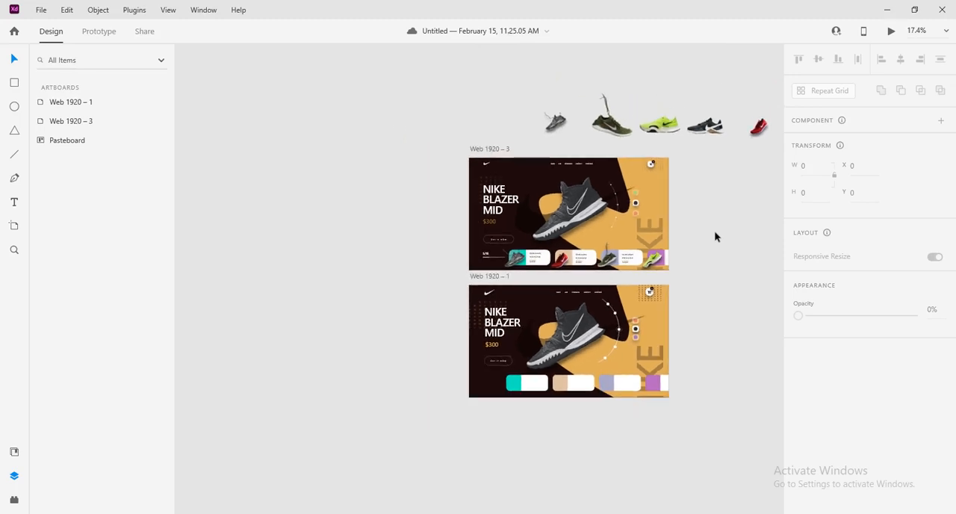
{"action": "scroll", "coordinate": [715, 236], "scroll_direction": "up", "scroll_amount": 2}
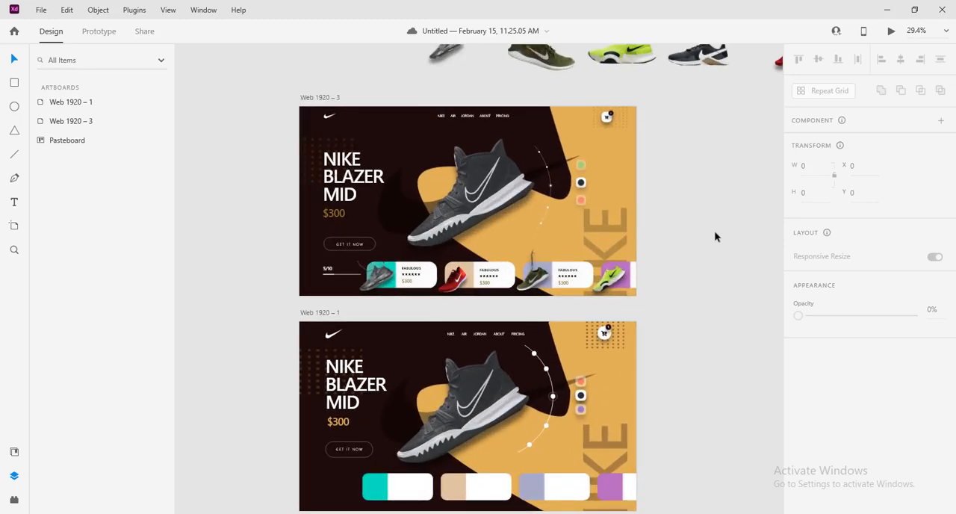
{"action": "scroll", "coordinate": [715, 237], "scroll_direction": "down", "scroll_amount": 2}
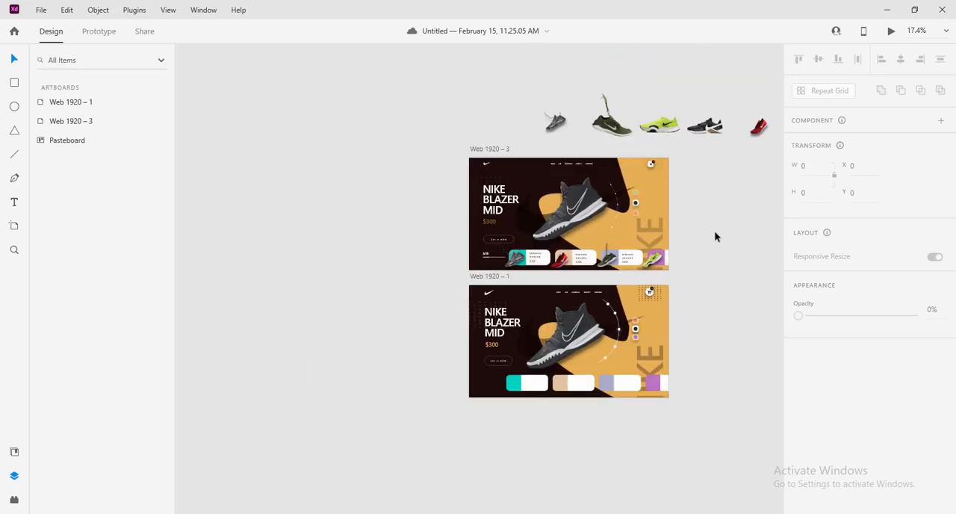
{"action": "left_click", "coordinate": [559, 125]}
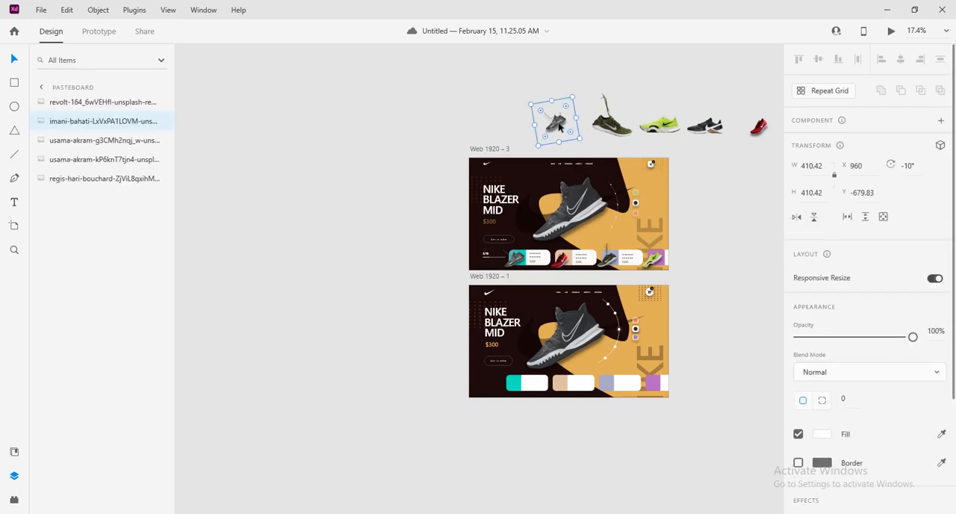
{"action": "scroll", "coordinate": [570, 131], "scroll_direction": "up", "scroll_amount": 6}
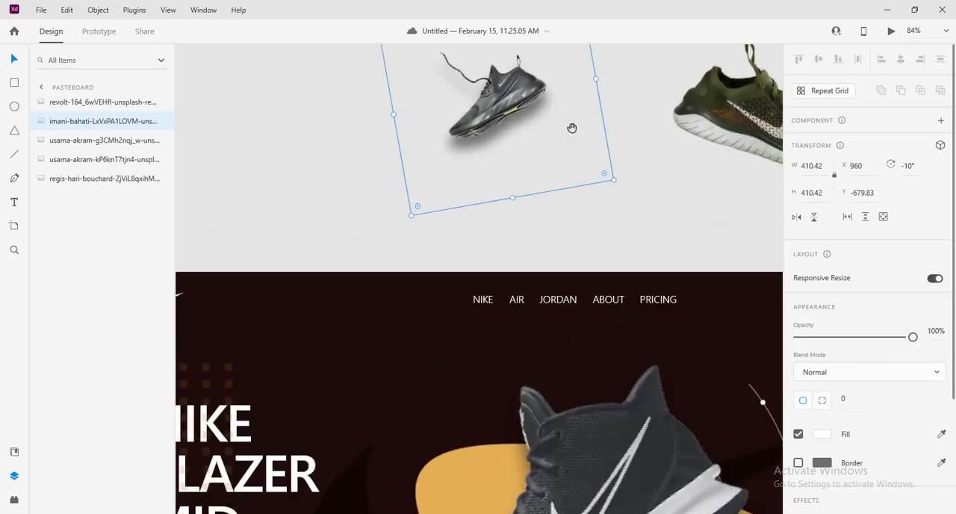
{"action": "left_click_drag", "start_coordinate": [572, 130], "coordinate": [555, 198]}
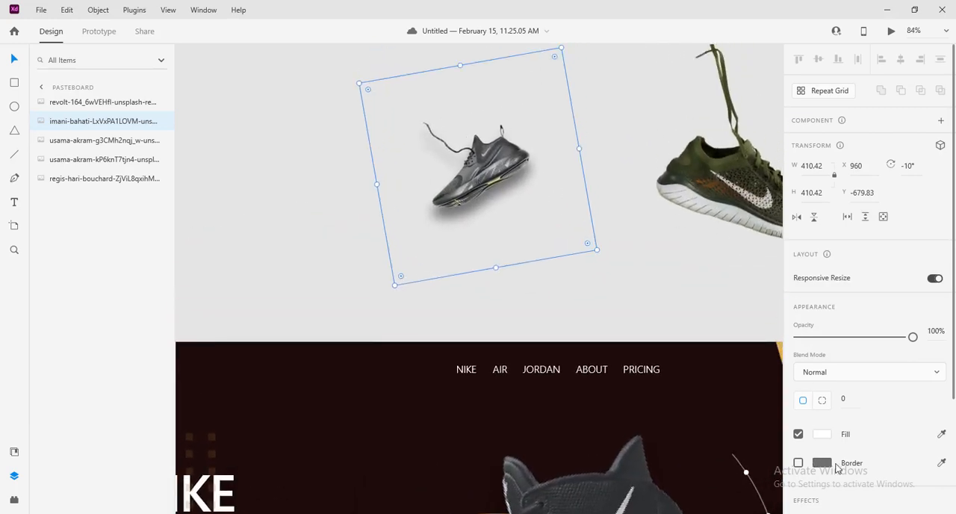
{"action": "scroll", "coordinate": [855, 454], "scroll_direction": "down", "scroll_amount": 3}
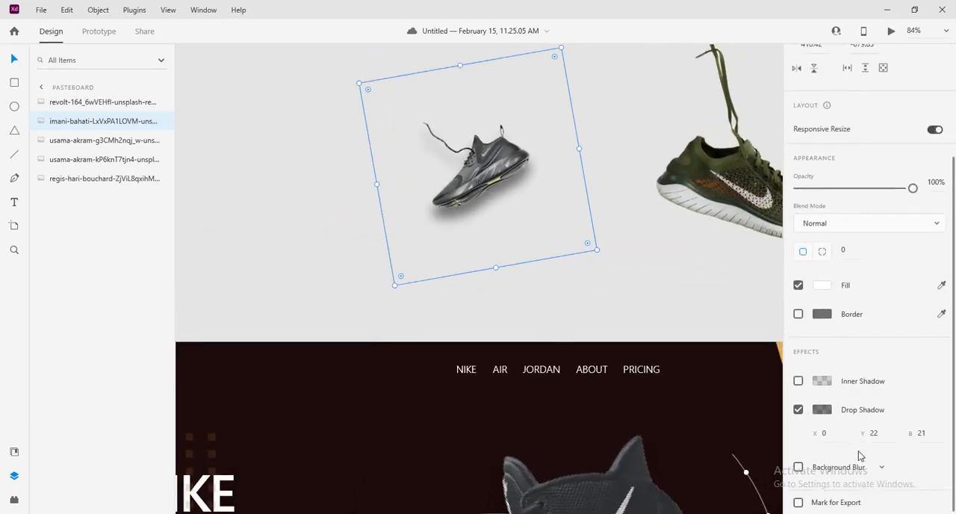
{"action": "left_click", "coordinate": [818, 409]}
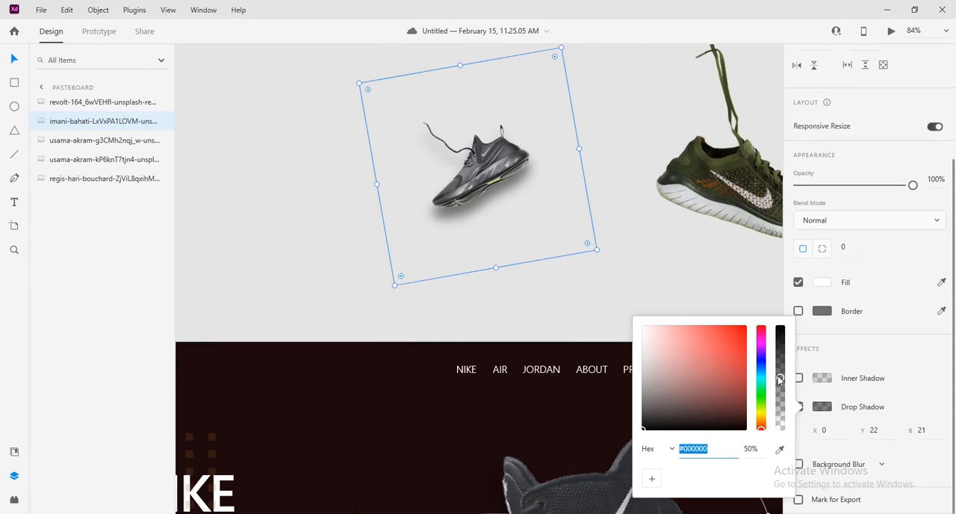
{"action": "left_click", "coordinate": [886, 434]}
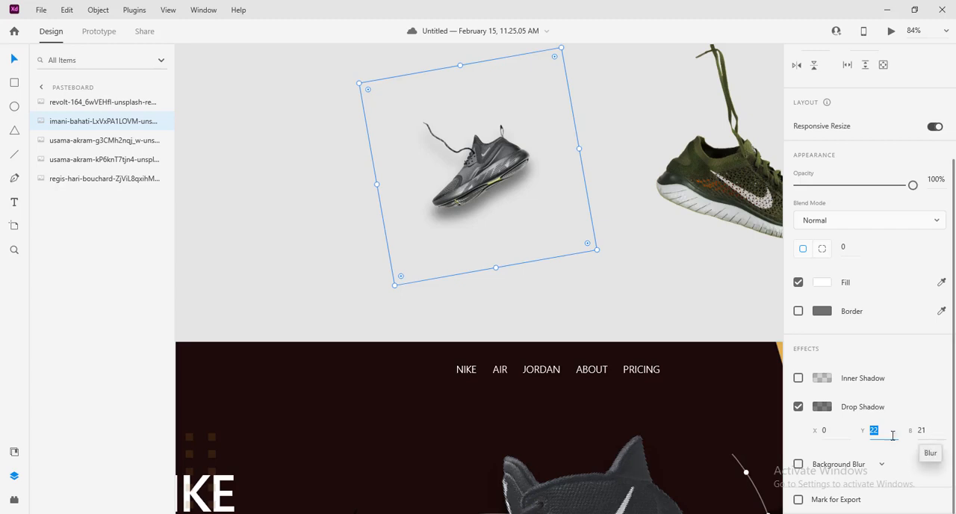
Move the grey shoe from the pasteboard onto the teal end of the first card on Web 1920 – 1
{"action": "scroll", "coordinate": [657, 269], "scroll_direction": "down", "scroll_amount": 2}
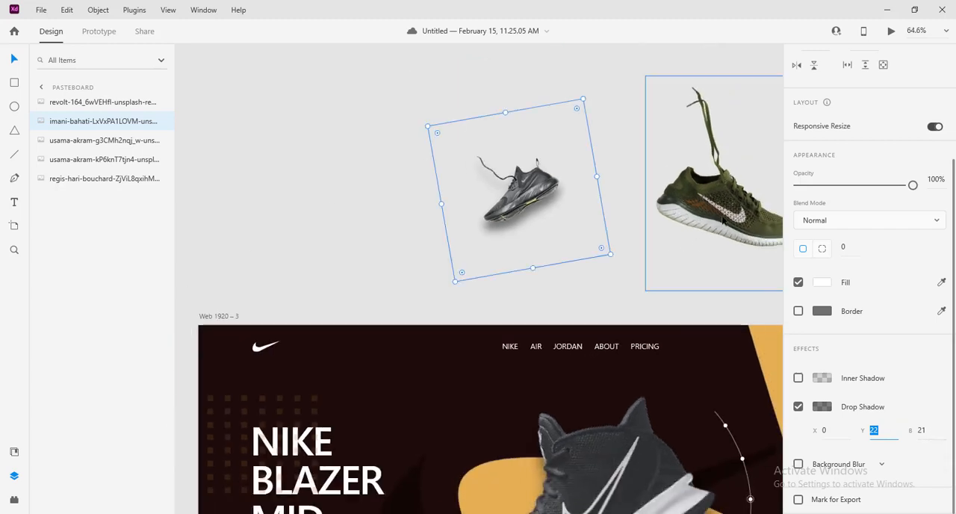
{"action": "scroll", "coordinate": [648, 226], "scroll_direction": "down", "scroll_amount": 4}
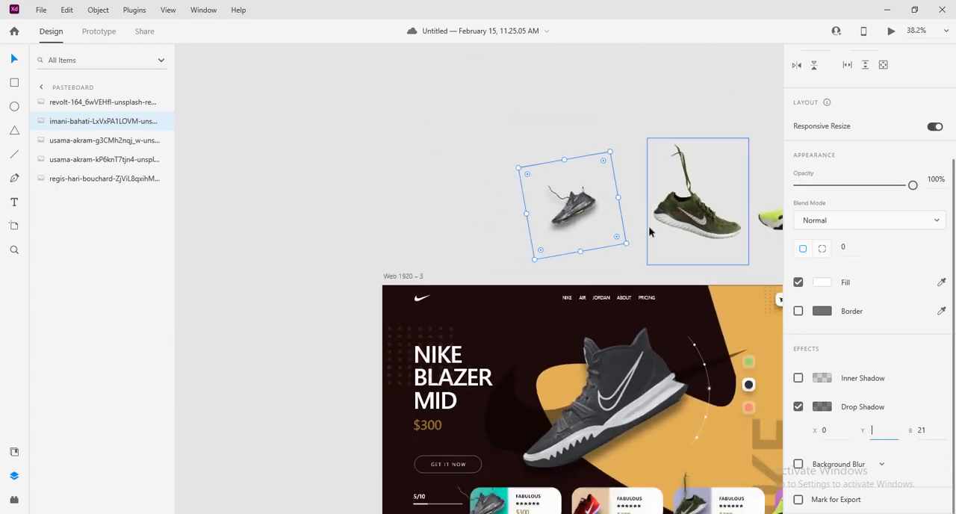
{"action": "mouse_move", "coordinate": [649, 225]}
{"action": "left_mouse_down"}
{"action": "mouse_move", "coordinate": [555, 153]}
{"action": "mouse_move", "coordinate": [650, 213]}
{"action": "mouse_move", "coordinate": [643, 241]}
{"action": "left_mouse_up"}
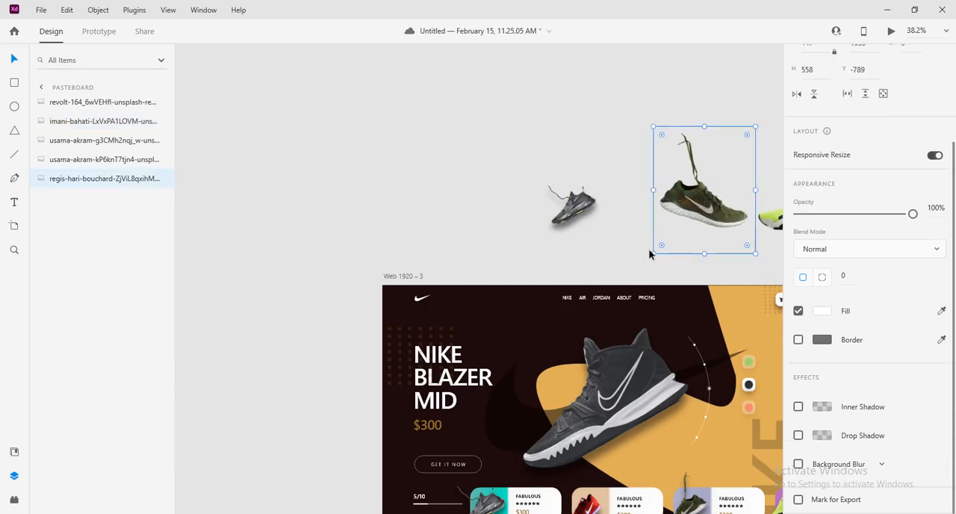
{"action": "scroll", "coordinate": [649, 254], "scroll_direction": "down", "scroll_amount": 2}
{"action": "scroll", "coordinate": [649, 254], "scroll_direction": "down", "scroll_amount": 2}
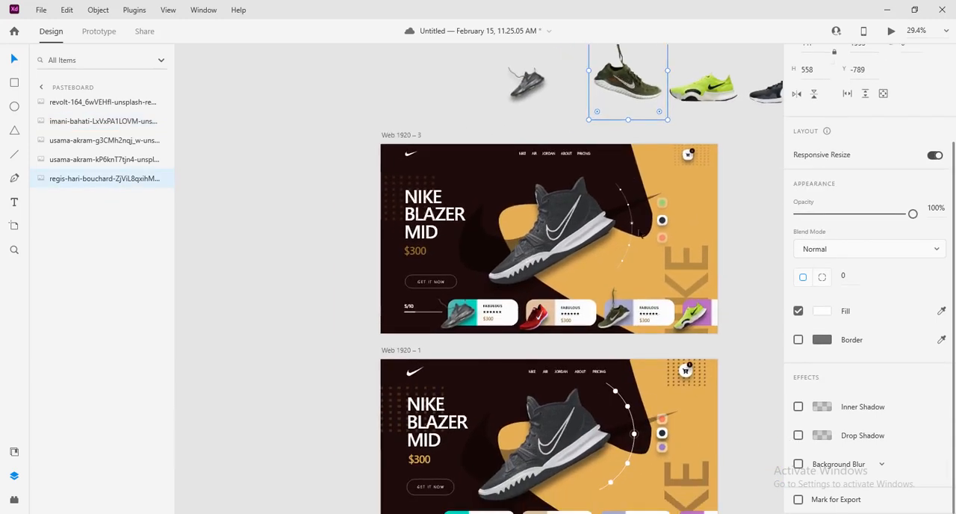
{"action": "scroll", "coordinate": [616, 288], "scroll_direction": "up", "scroll_amount": 2}
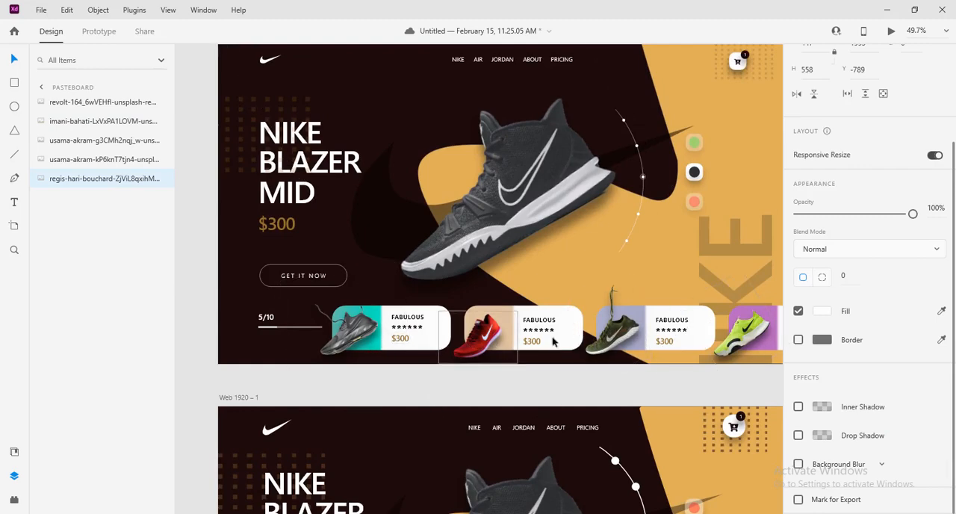
{"action": "scroll", "coordinate": [553, 341], "scroll_direction": "down", "scroll_amount": 4}
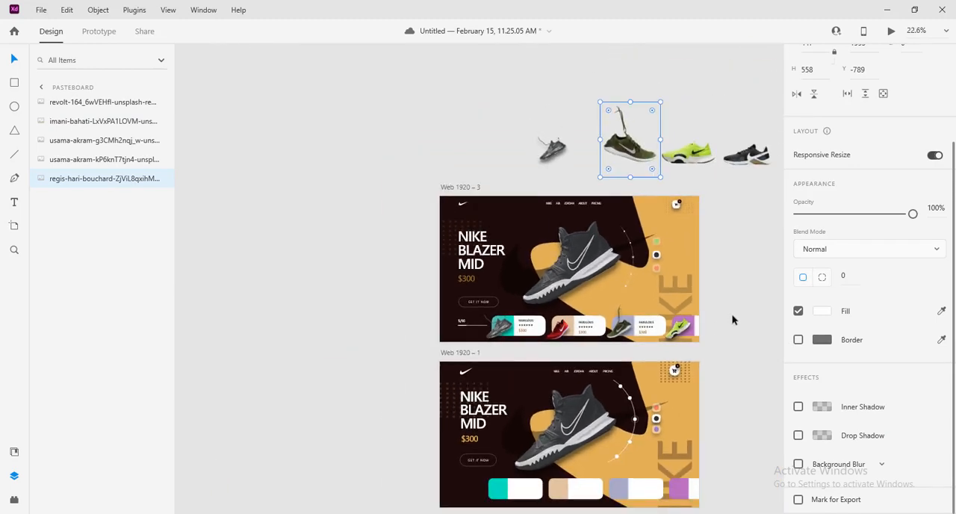
{"action": "scroll", "coordinate": [725, 299], "scroll_direction": "down", "scroll_amount": 3}
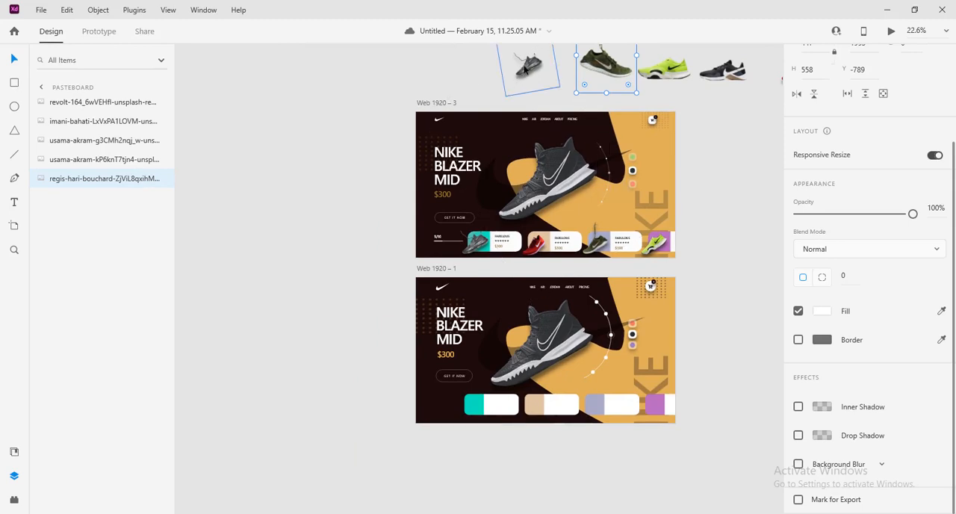
{"action": "left_click_drag", "start_coordinate": [525, 69], "coordinate": [469, 404]}
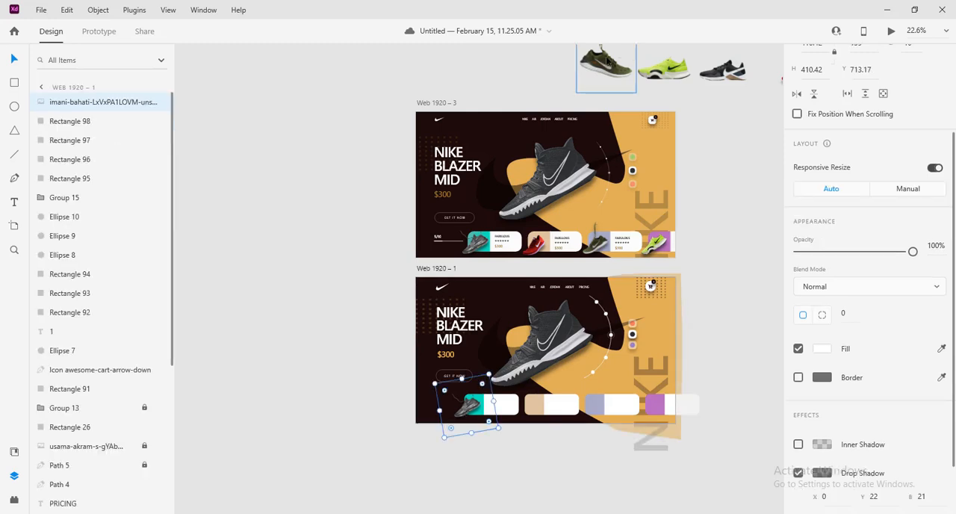
Move the olive green shoe from the pasteboard onto the second card and flip it horizontally
{"action": "left_click_drag", "start_coordinate": [605, 63], "coordinate": [548, 402]}
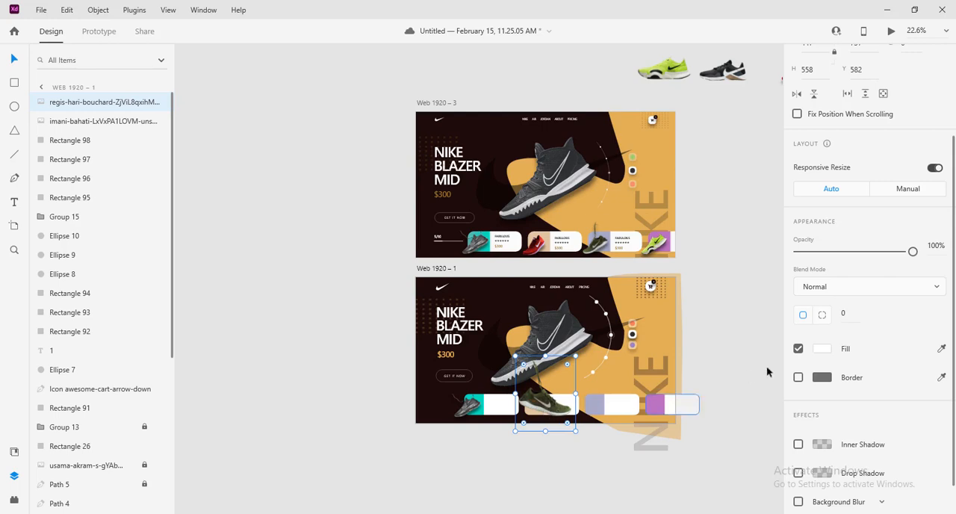
{"action": "scroll", "coordinate": [828, 170], "scroll_direction": "up", "scroll_amount": 3}
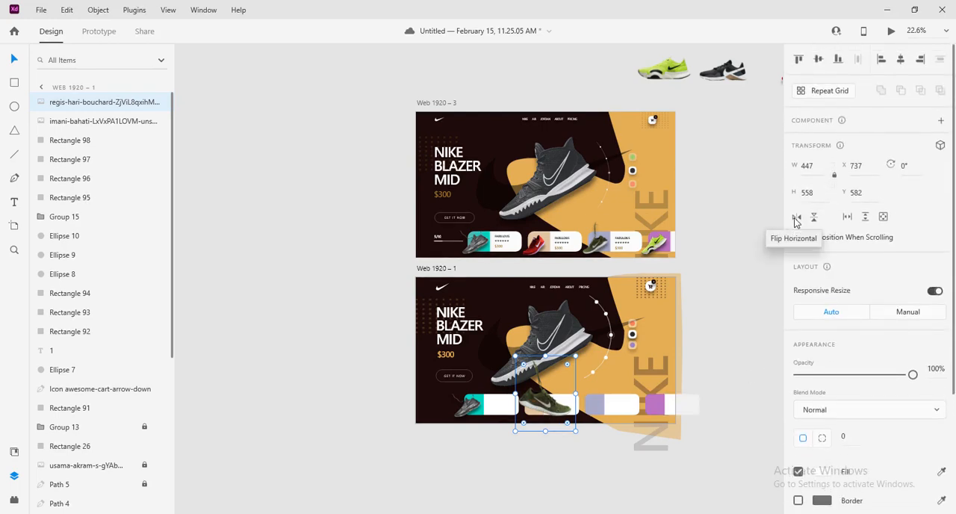
{"action": "left_click", "coordinate": [796, 217]}
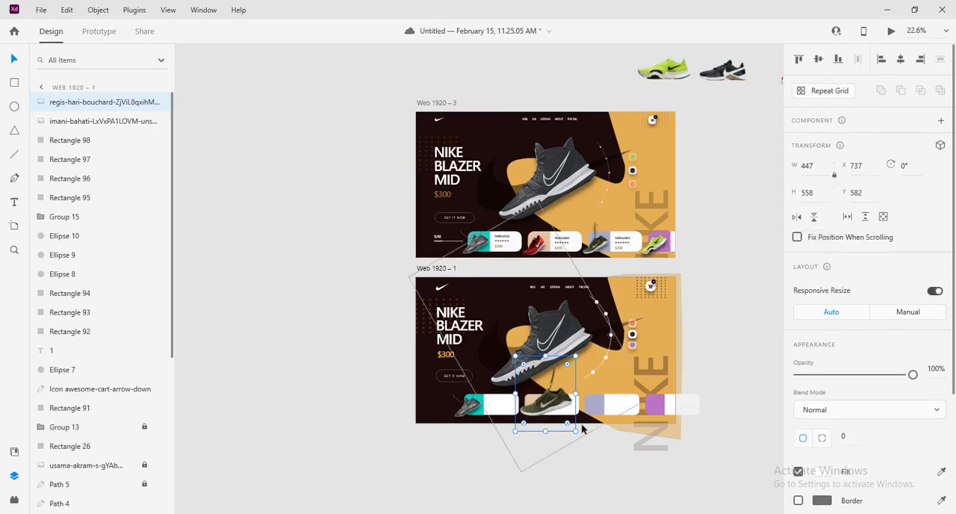
Rotate the green shoe to -13° and scale it to about 283 × 353 over the second card's beige end
{"action": "left_click_drag", "start_coordinate": [577, 437], "coordinate": [586, 428]}
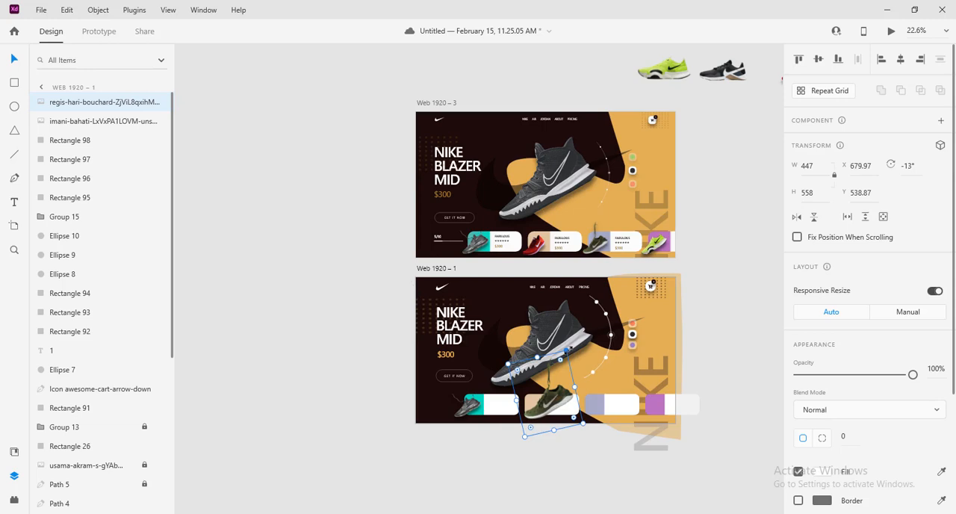
{"action": "left_click_drag", "start_coordinate": [565, 350], "coordinate": [550, 383]}
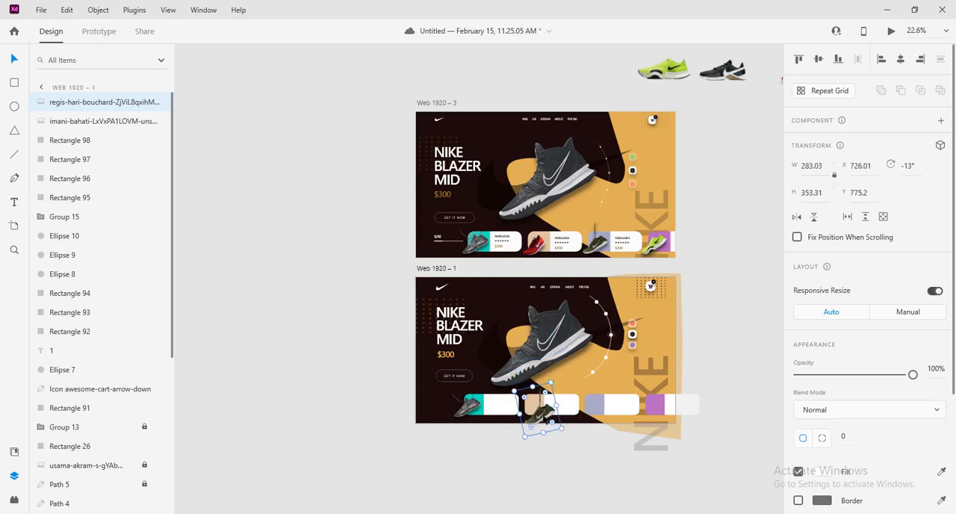
{"action": "left_click_drag", "start_coordinate": [539, 419], "coordinate": [527, 411]}
Give the green shoe a black drop shadow at 50% opacity with Y offset 22 and blur 22
{"action": "scroll", "coordinate": [795, 336], "scroll_direction": "down", "scroll_amount": 5}
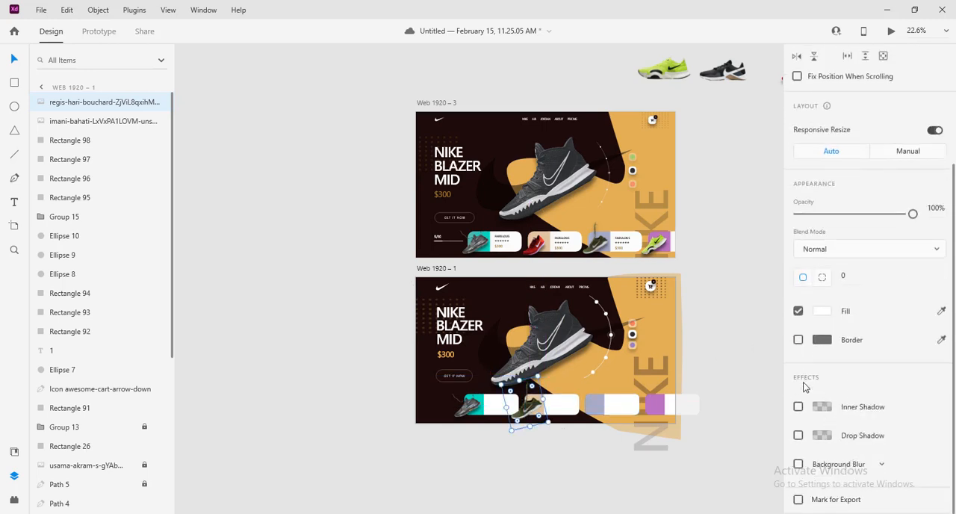
{"action": "left_click", "coordinate": [798, 435]}
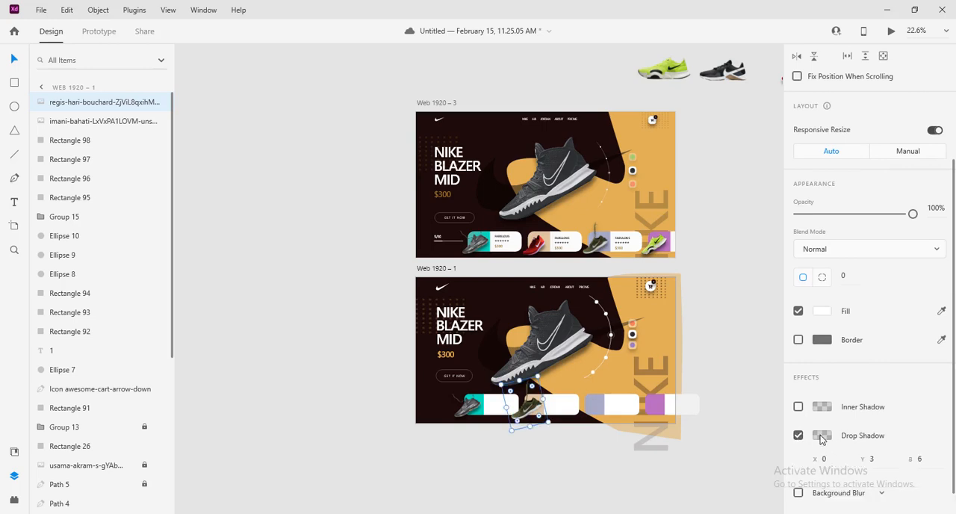
{"action": "left_click", "coordinate": [822, 436]}
{"action": "left_click", "coordinate": [755, 471]}
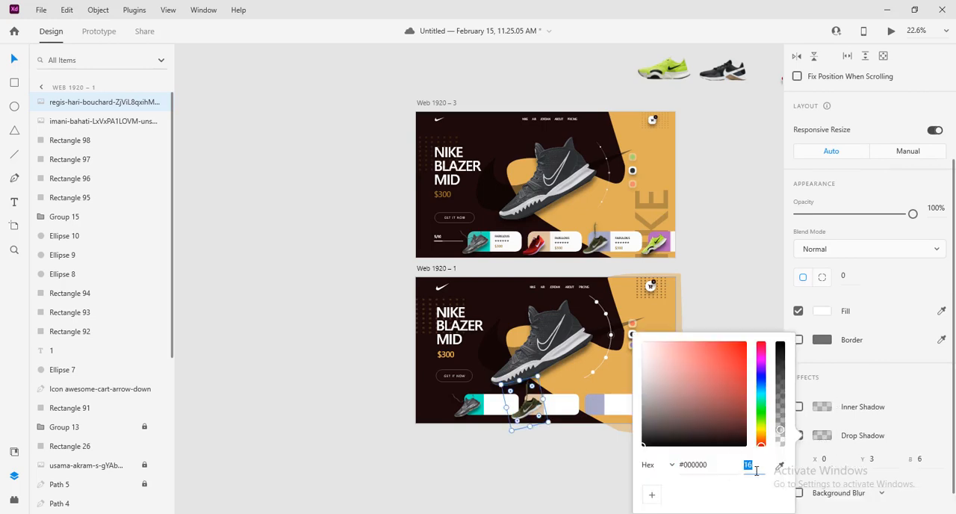
{"action": "type", "text": "50"}
{"action": "key", "text": "Return"}
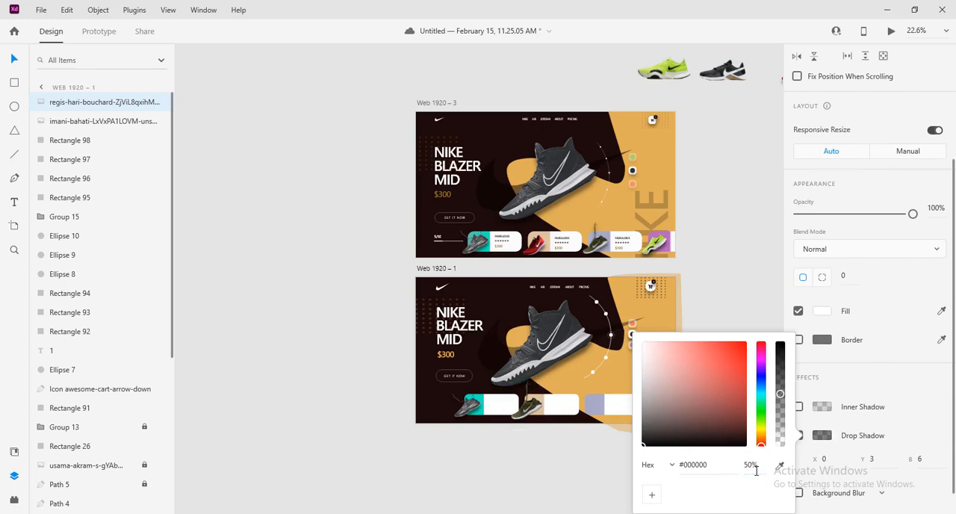
{"action": "left_click", "coordinate": [873, 459]}
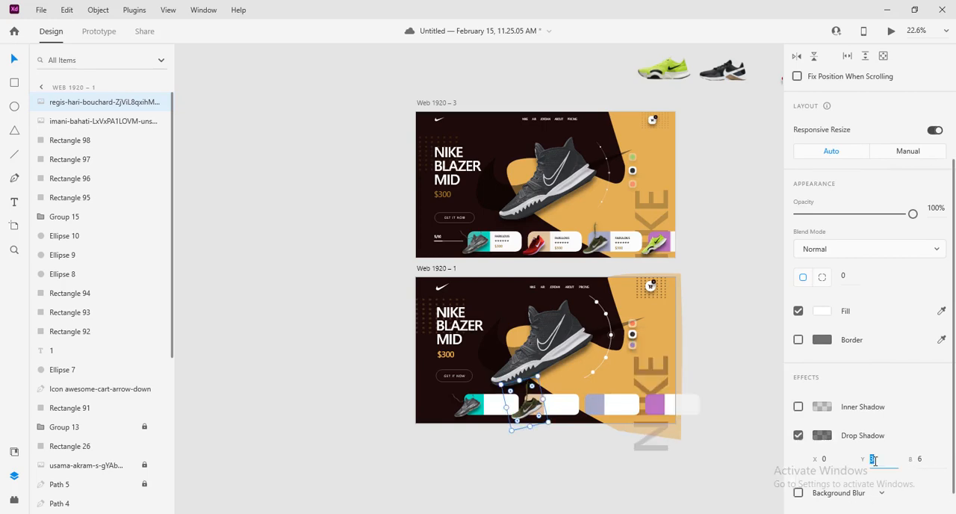
{"action": "type", "text": "22"}
{"action": "left_click", "coordinate": [931, 461]}
{"action": "type", "text": "22"}
{"action": "left_click", "coordinate": [742, 477]}
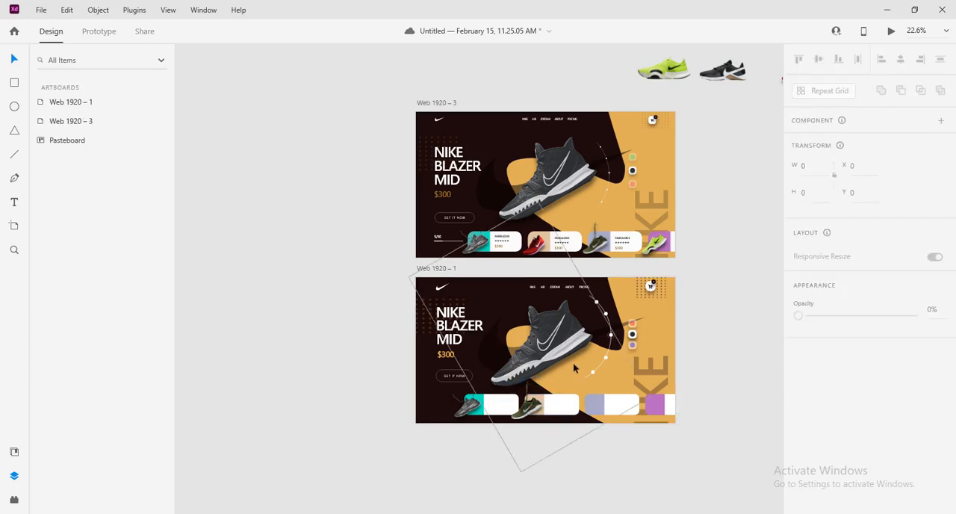
Place a copy of the lime shoe on the third card's lavender end, sized about 269 × 336 and rotated to -28°
{"action": "scroll", "coordinate": [573, 362], "scroll_direction": "up", "scroll_amount": 1}
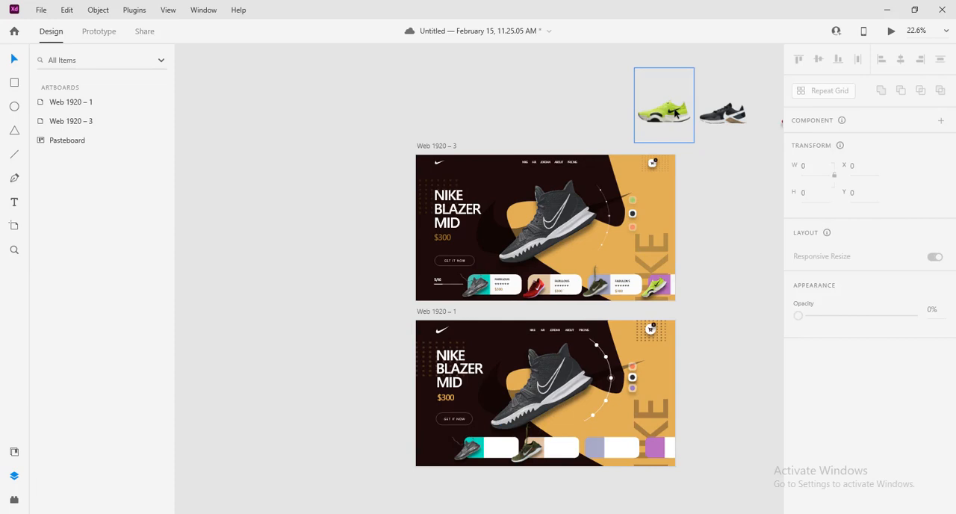
{"action": "left_click_drag", "start_coordinate": [676, 112], "coordinate": [593, 434]}
{"action": "left_click_drag", "start_coordinate": [593, 434], "coordinate": [591, 448]}
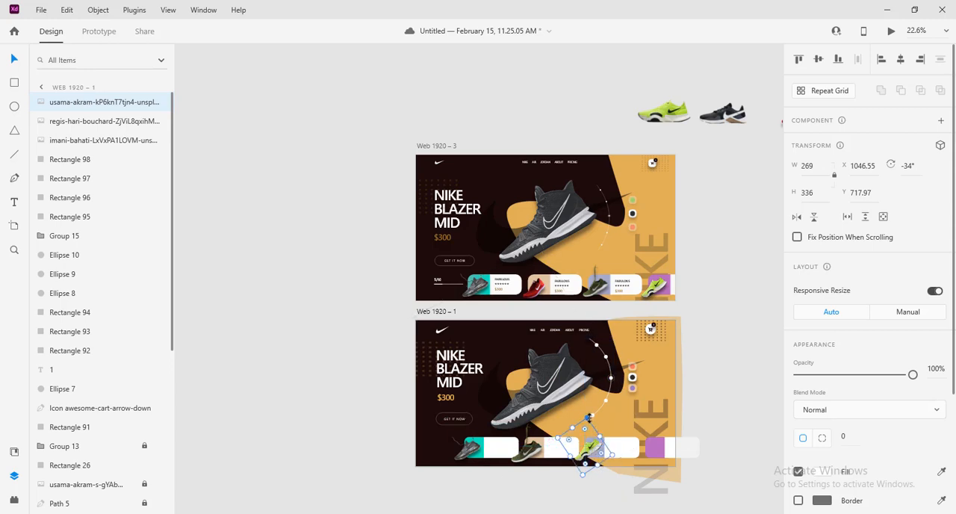
{"action": "left_click_drag", "start_coordinate": [617, 456], "coordinate": [614, 460]}
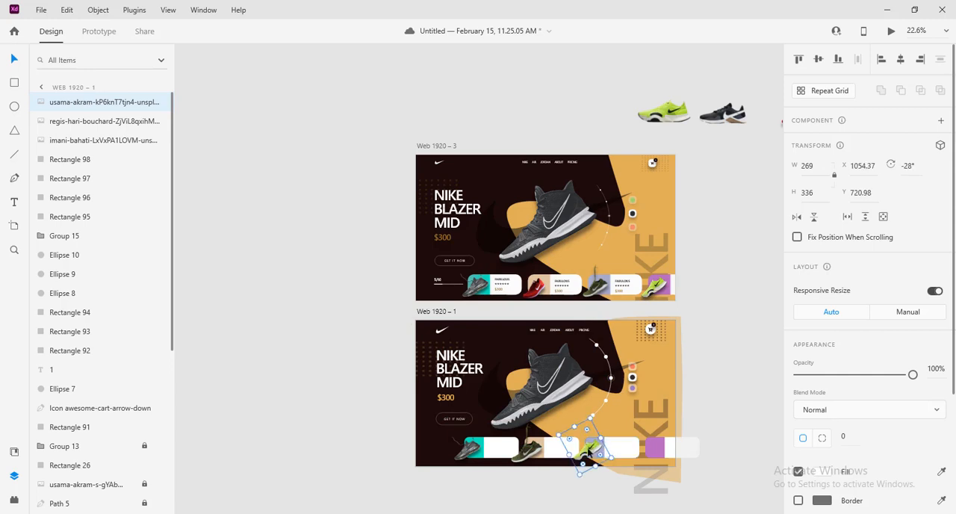
Give the lime shoe on the third card a black drop shadow at 50% opacity with Y offset 22 and blur 21
{"action": "scroll", "coordinate": [817, 451], "scroll_direction": "down", "scroll_amount": 3}
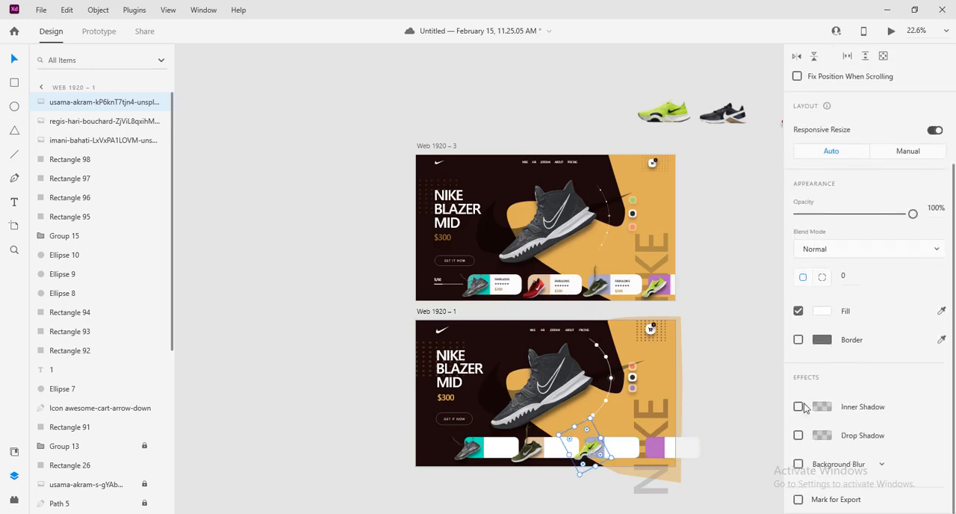
{"action": "left_click", "coordinate": [798, 436]}
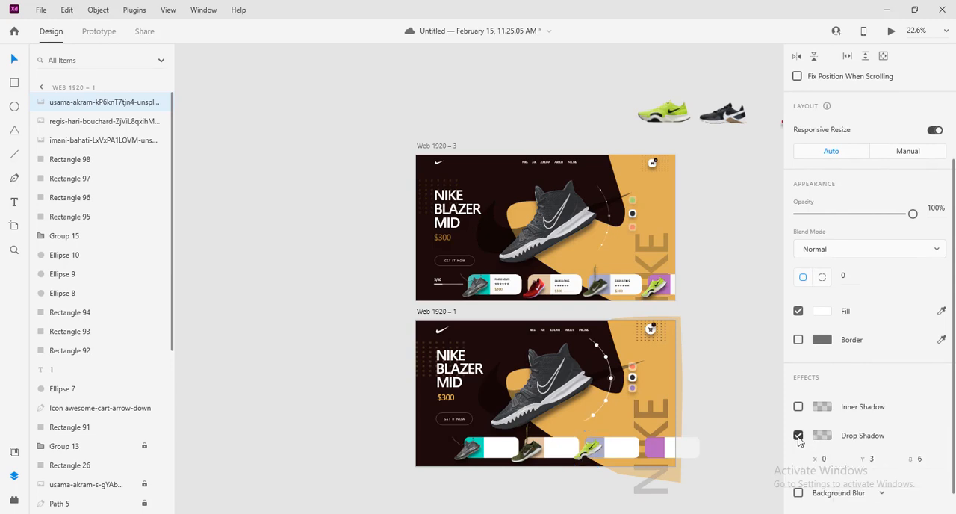
{"action": "left_click", "coordinate": [822, 435]}
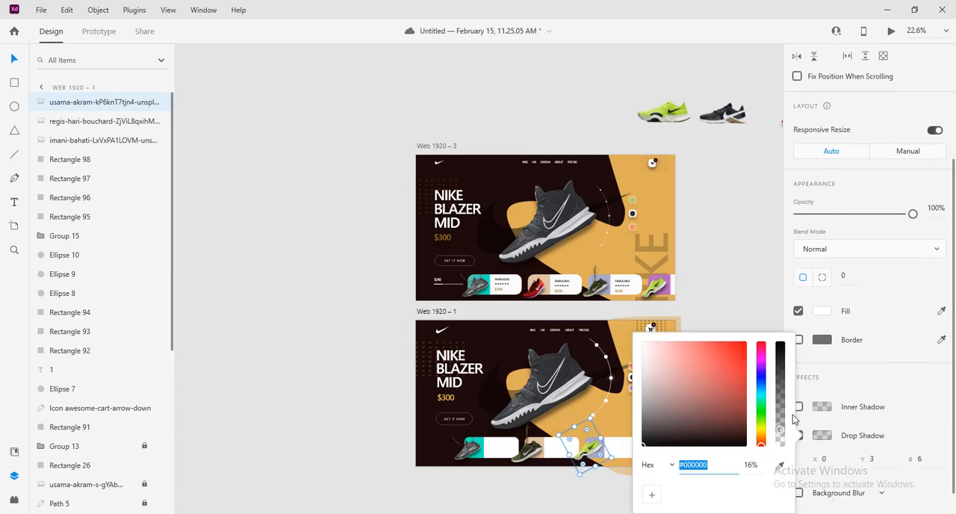
{"action": "left_click", "coordinate": [751, 464]}
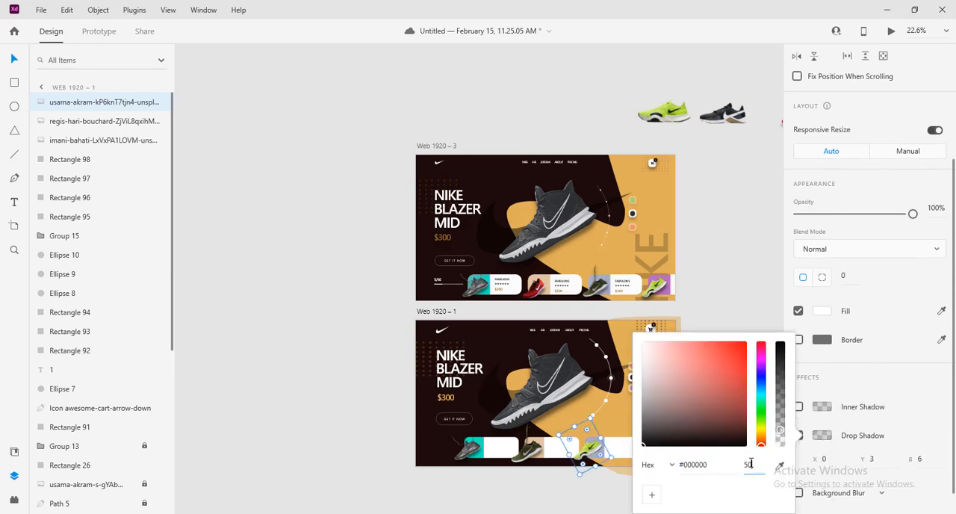
{"action": "key", "text": "Return"}
{"action": "left_click", "coordinate": [875, 459]}
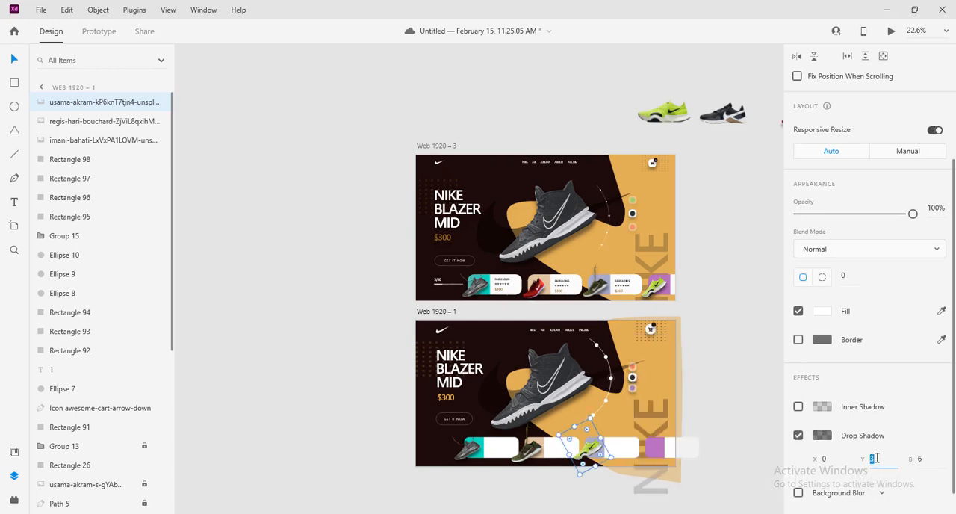
{"action": "left_click", "coordinate": [925, 460]}
{"action": "type", "text": "21"}
{"action": "left_click", "coordinate": [743, 454]}
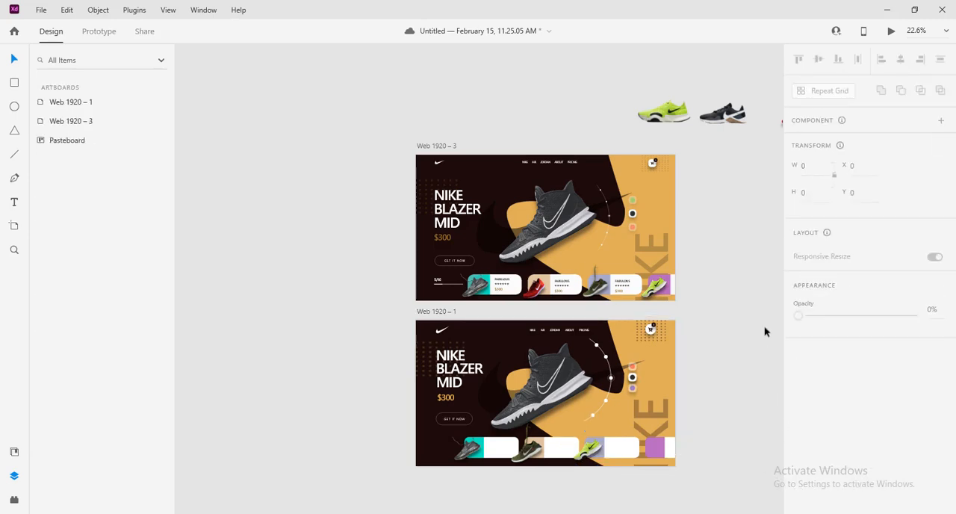
Move the black shoe from the pasteboard onto the fourth card's purple end, rotated to -30° and scaled to about 267 × 400
{"action": "left_click_drag", "start_coordinate": [745, 314], "coordinate": [687, 280]}
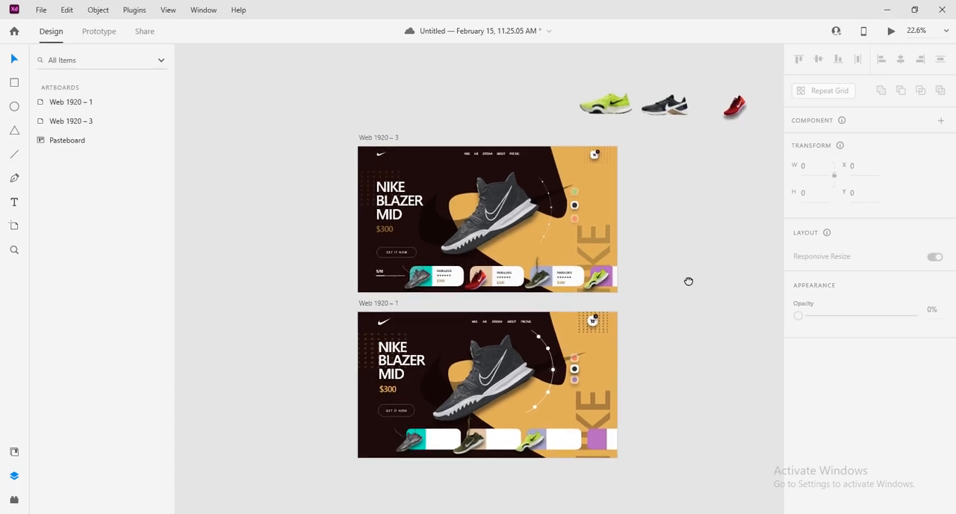
{"action": "left_click_drag", "start_coordinate": [676, 110], "coordinate": [591, 446]}
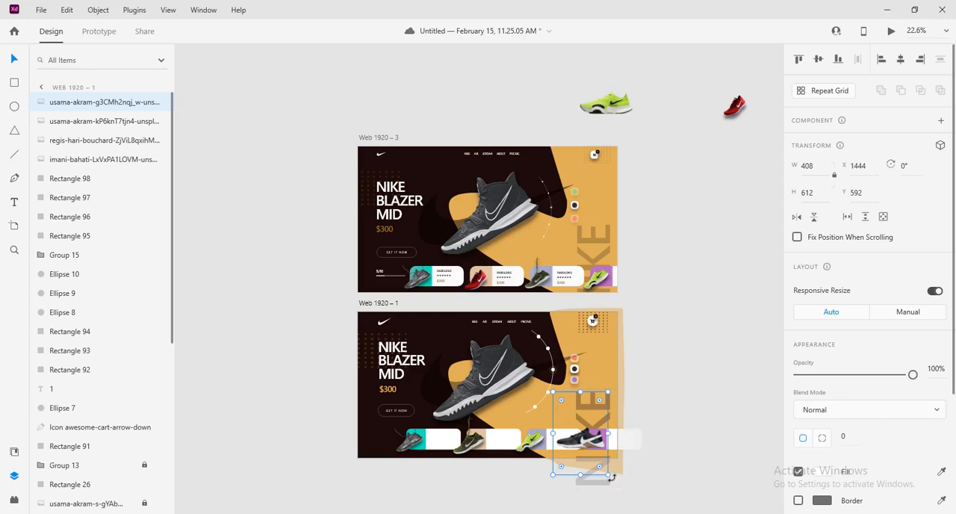
{"action": "left_click_drag", "start_coordinate": [611, 481], "coordinate": [623, 447]}
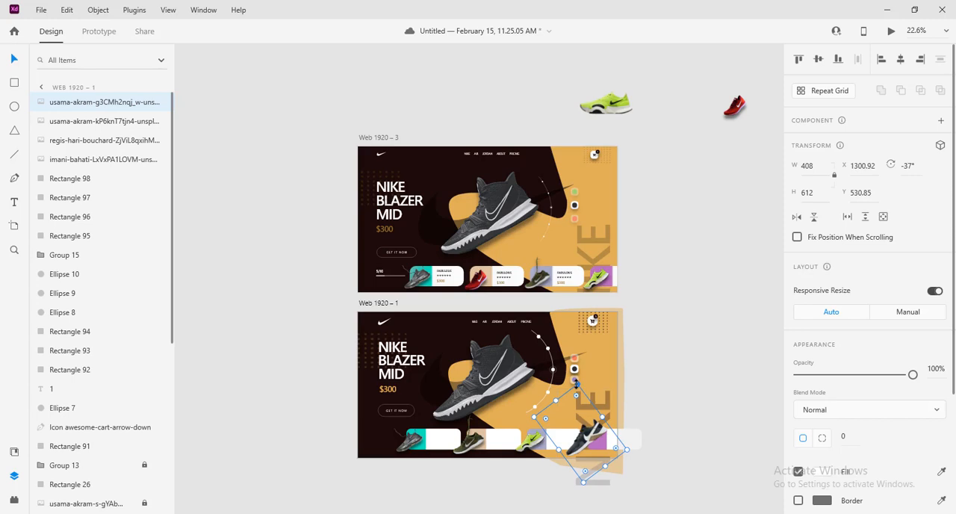
{"action": "left_click_drag", "start_coordinate": [576, 397], "coordinate": [577, 401]}
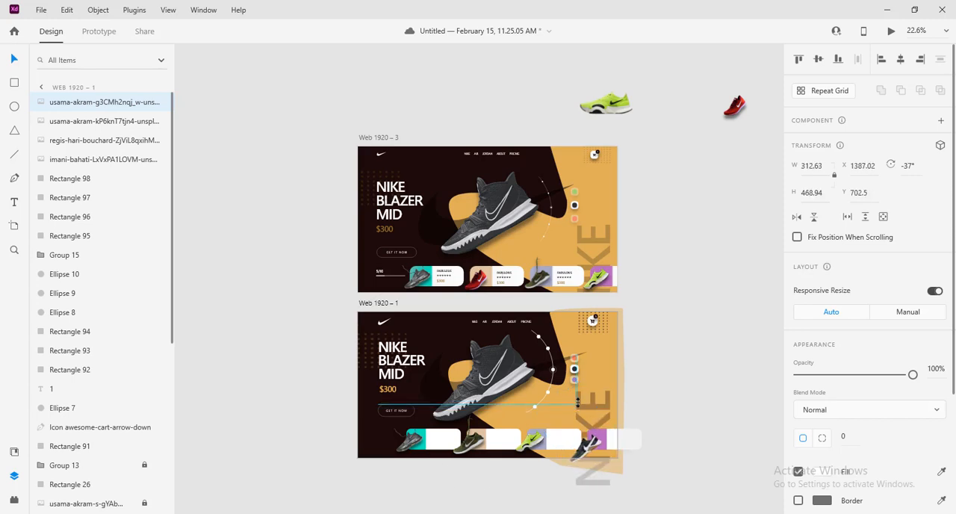
{"action": "left_click_drag", "start_coordinate": [588, 449], "coordinate": [589, 444]}
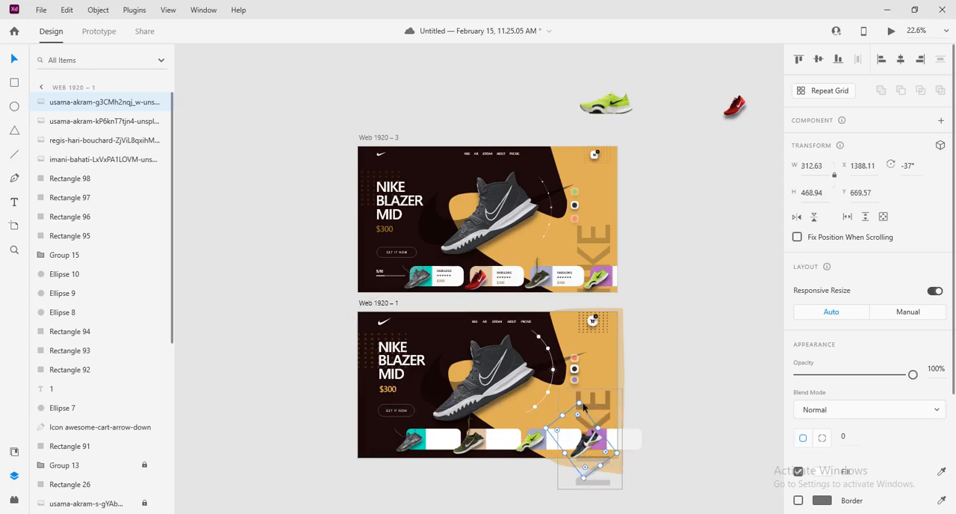
{"action": "left_click_drag", "start_coordinate": [583, 406], "coordinate": [615, 454]}
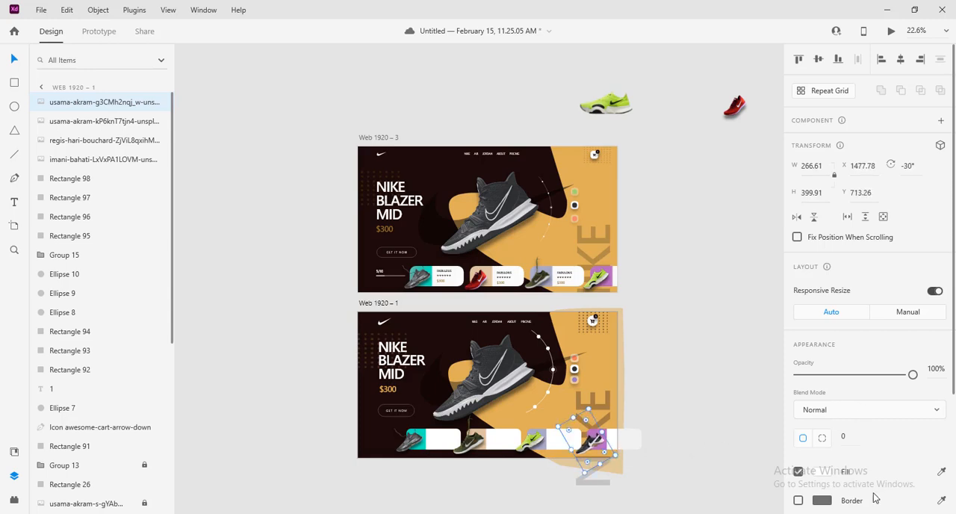
Give the black shoe on the fourth card a black drop shadow at 50% opacity with Y offset 22
{"action": "scroll", "coordinate": [868, 466], "scroll_direction": "down", "scroll_amount": 2}
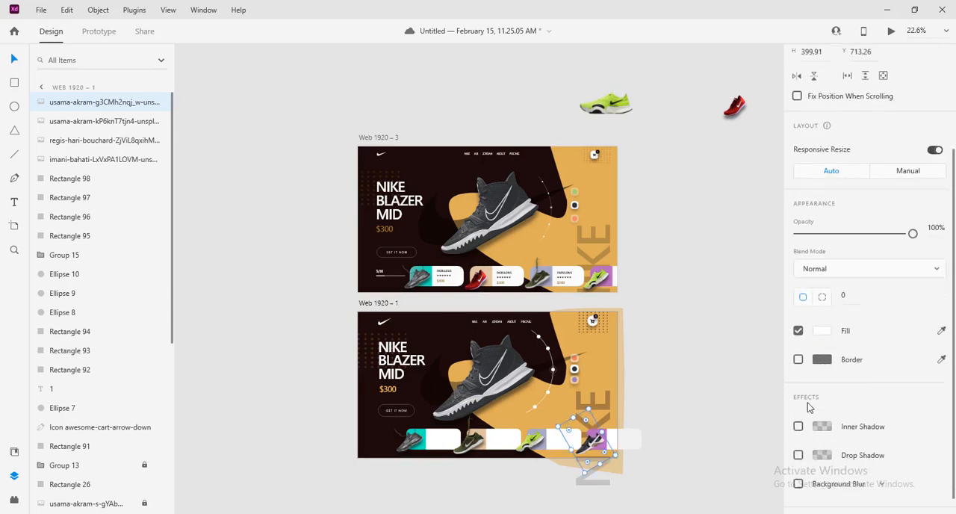
{"action": "scroll", "coordinate": [803, 419], "scroll_direction": "down", "scroll_amount": 1}
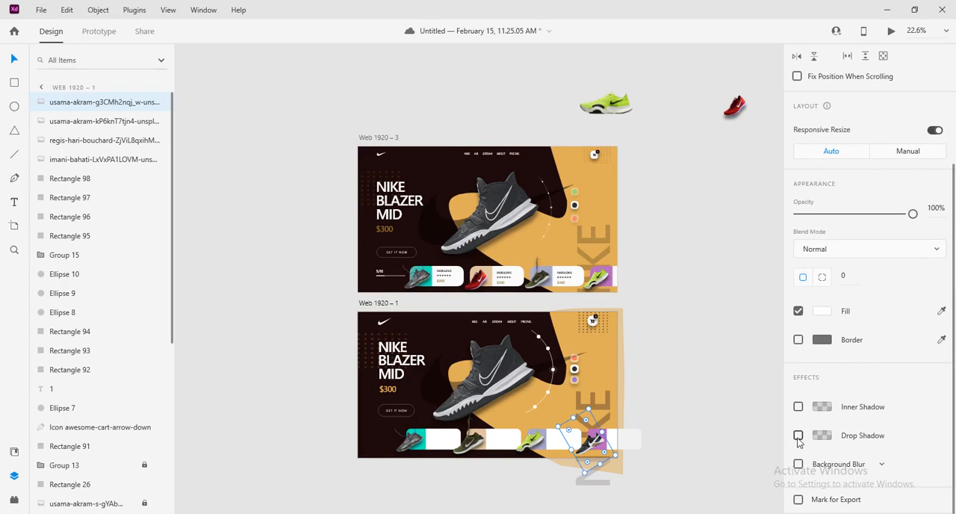
{"action": "left_click", "coordinate": [798, 436]}
{"action": "left_click", "coordinate": [821, 435]}
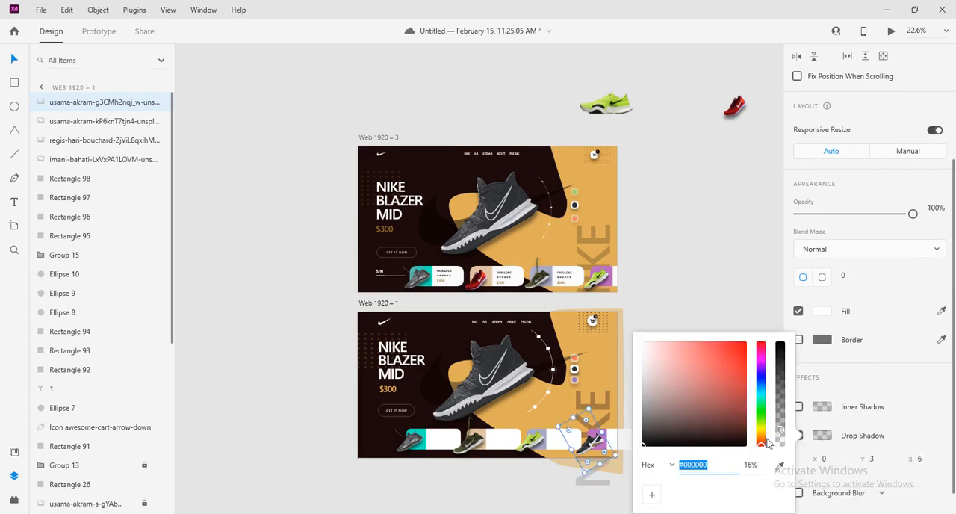
{"action": "left_click", "coordinate": [753, 464]}
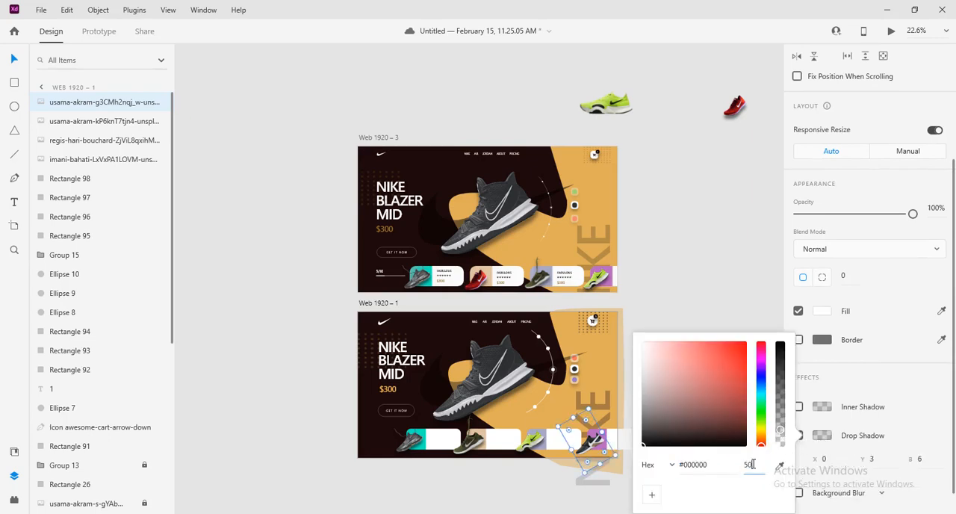
{"action": "type", "text": "50"}
{"action": "key", "text": "Return"}
{"action": "left_click", "coordinate": [879, 460]}
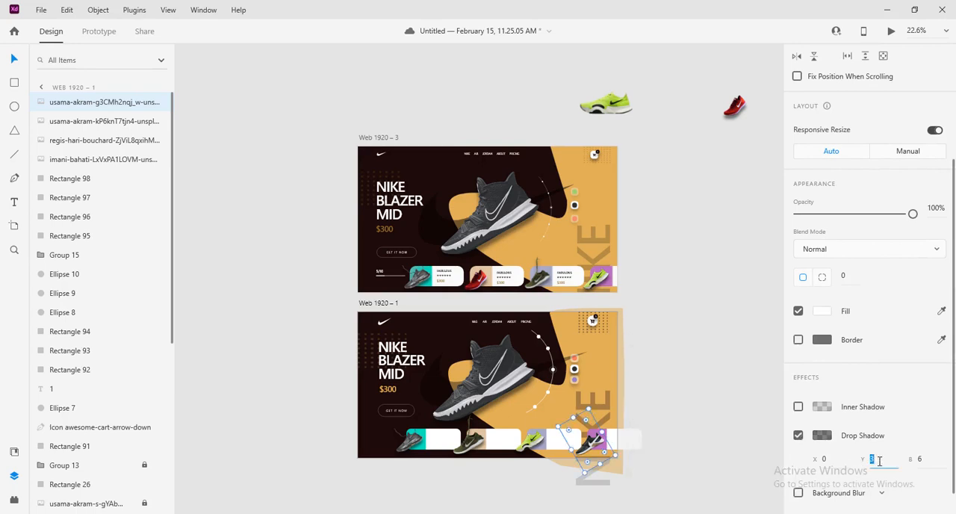
{"action": "type", "text": "22"}
{"action": "left_click", "coordinate": [932, 460]}
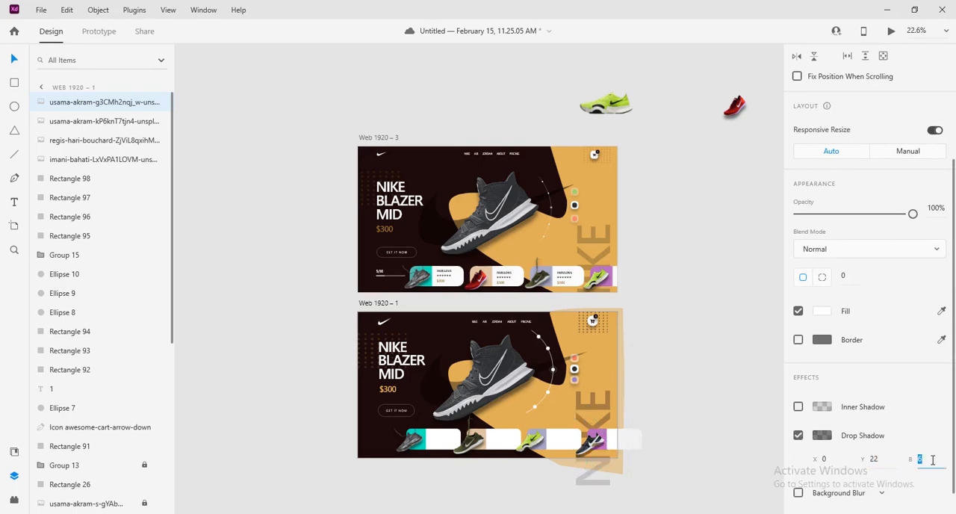
{"action": "left_click", "coordinate": [688, 437]}
{"action": "scroll", "coordinate": [687, 435], "scroll_direction": "up", "scroll_amount": 3}
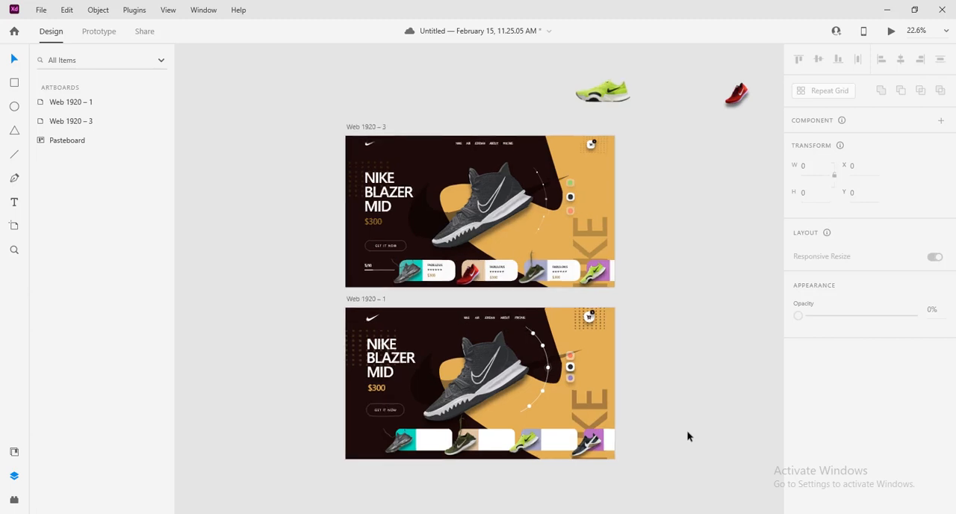
{"action": "left_click_drag", "start_coordinate": [628, 451], "coordinate": [706, 369]}
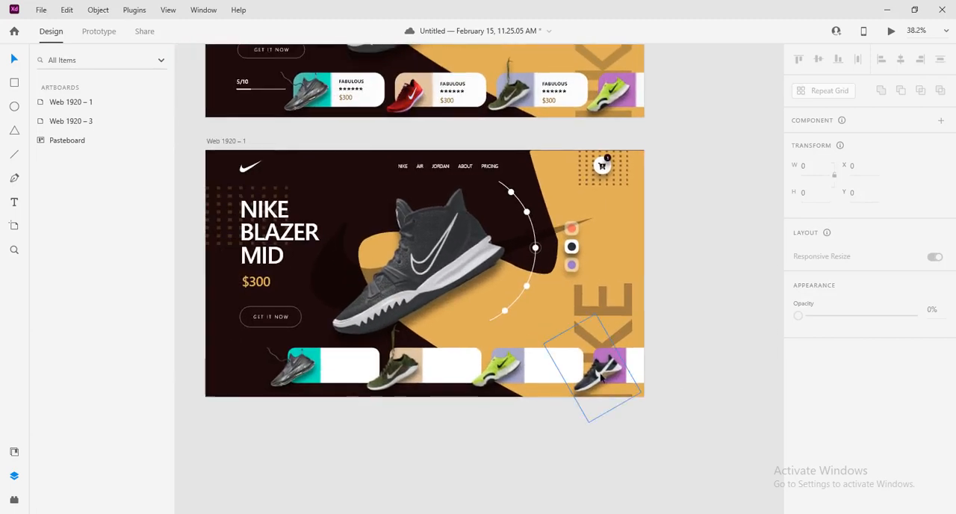
{"action": "left_click", "coordinate": [601, 379]}
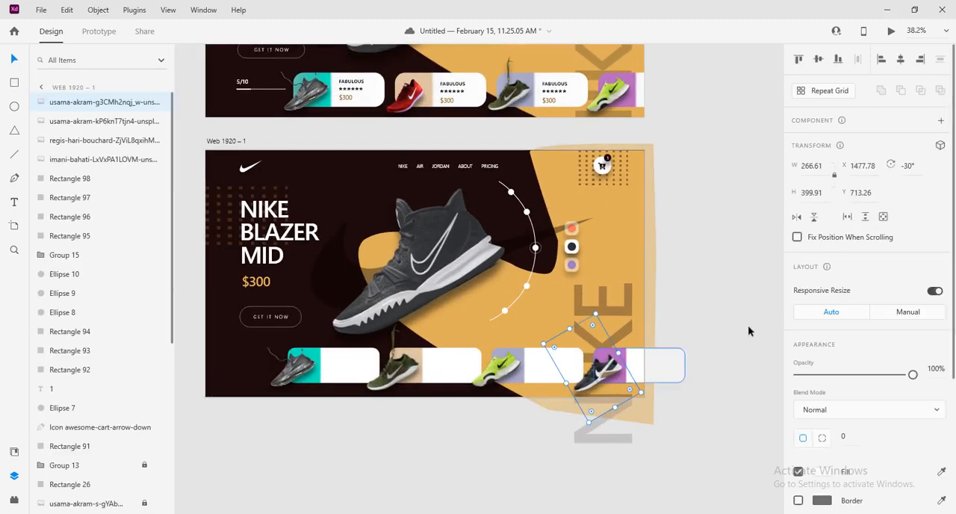
{"action": "left_click", "coordinate": [765, 311]}
{"action": "scroll", "coordinate": [649, 311], "scroll_direction": "down", "scroll_amount": 3}
{"action": "scroll", "coordinate": [649, 310], "scroll_direction": "up", "scroll_amount": 3}
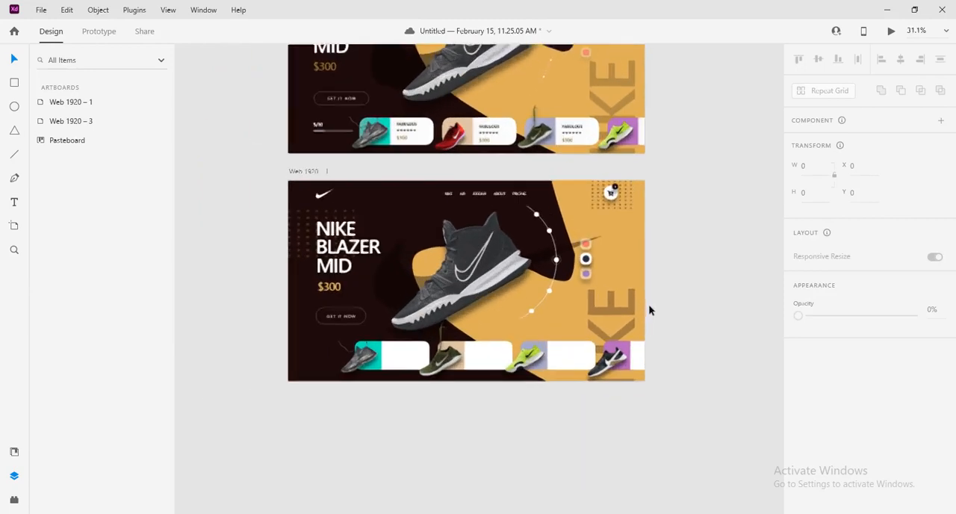
{"action": "scroll", "coordinate": [654, 301], "scroll_direction": "down", "scroll_amount": 3}
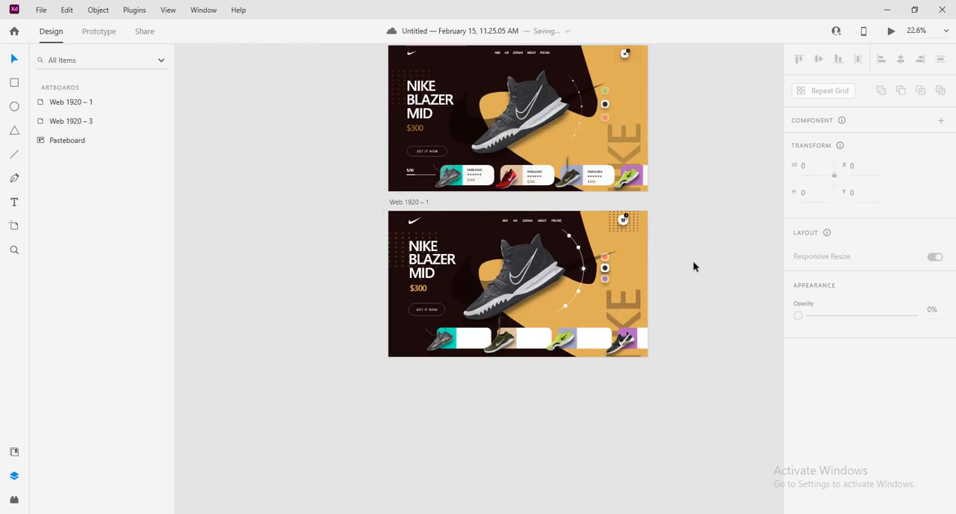
Place a copy of the GET IT NOW text on the first card's white area and bring it to the front
{"action": "left_click", "coordinate": [423, 311]}
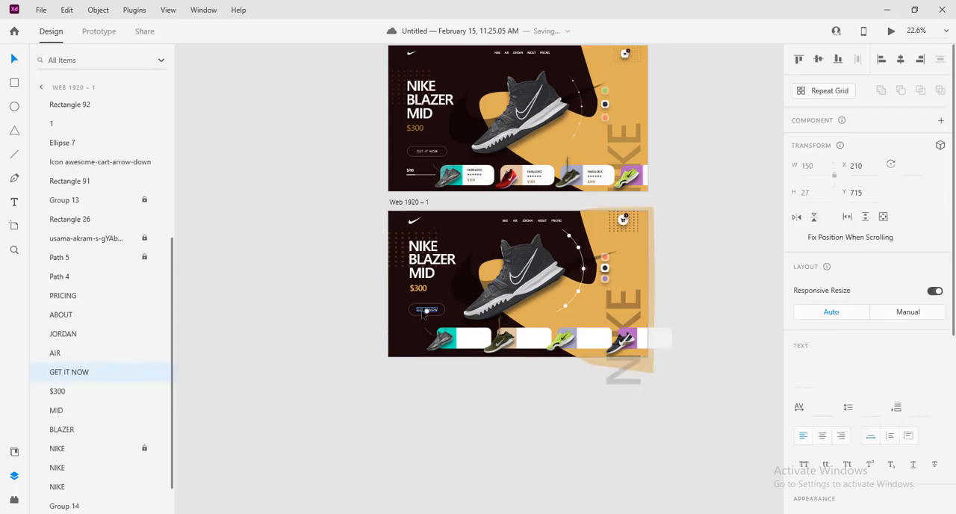
{"action": "left_click_drag", "start_coordinate": [439, 319], "coordinate": [463, 337]}
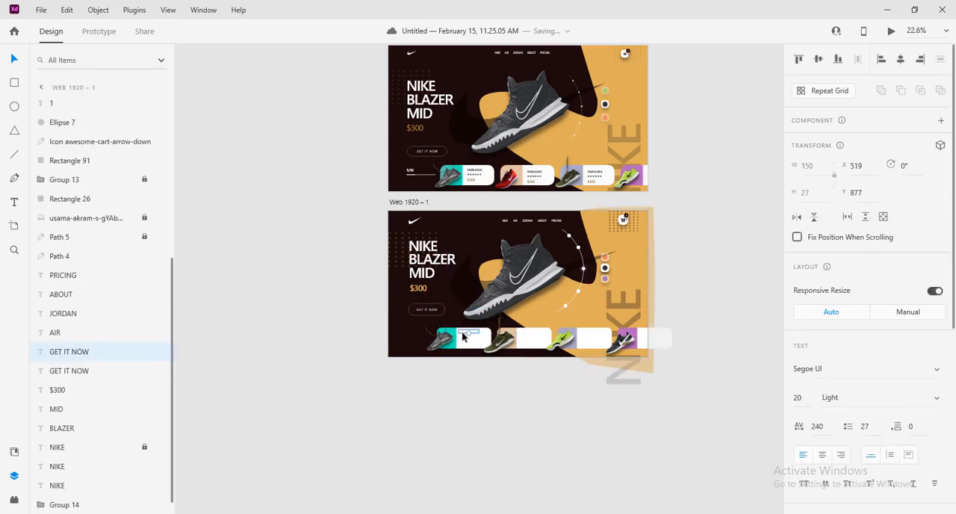
{"action": "right_click", "coordinate": [463, 336]}
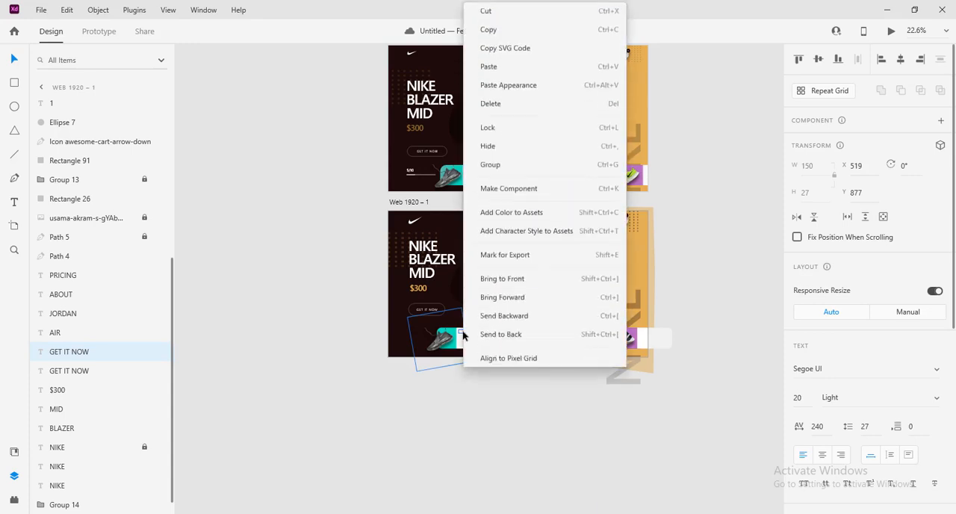
{"action": "left_click", "coordinate": [522, 277]}
Fill the copied text on the first card with dark brown #1C0A09 sampled from the artboard background
{"action": "scroll", "coordinate": [876, 455], "scroll_direction": "down", "scroll_amount": 2}
{"action": "scroll", "coordinate": [875, 448], "scroll_direction": "down", "scroll_amount": 5}
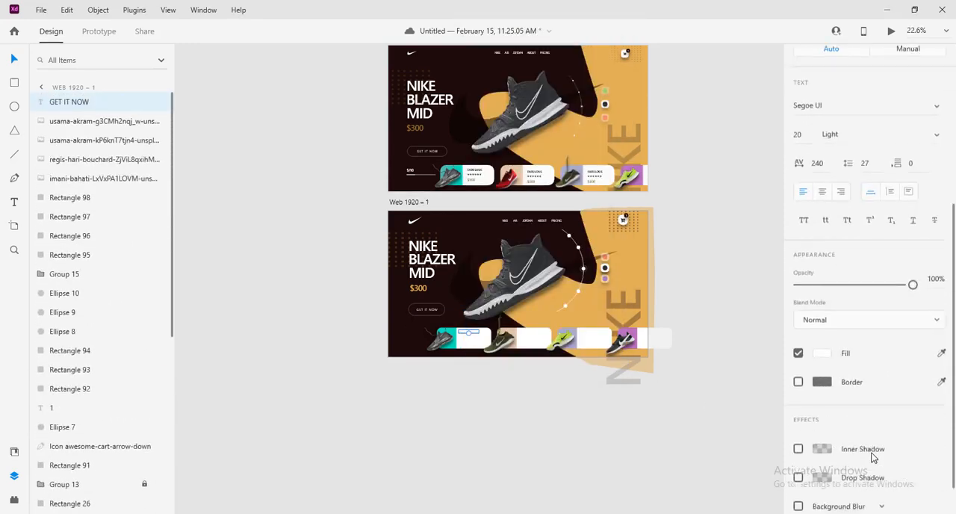
{"action": "left_click", "coordinate": [822, 336]}
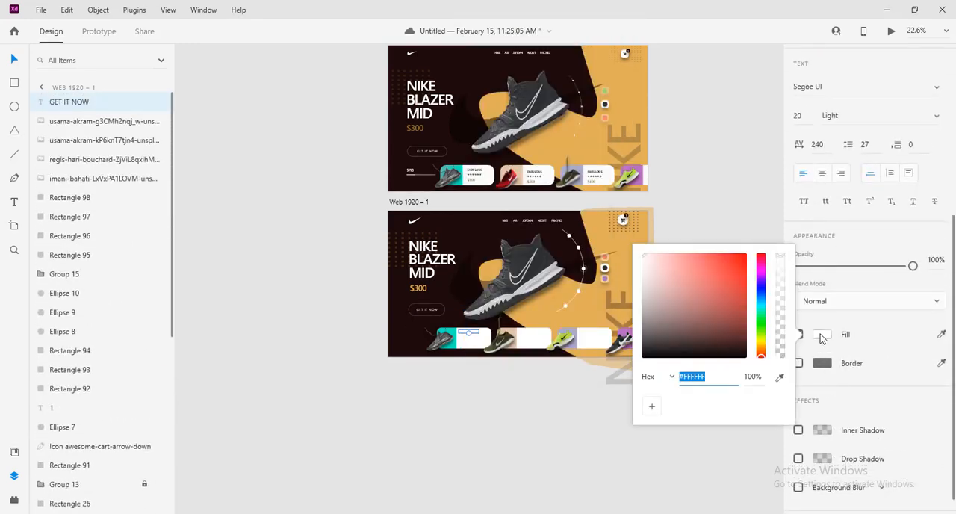
{"action": "left_click", "coordinate": [779, 377]}
{"action": "left_click", "coordinate": [481, 254]}
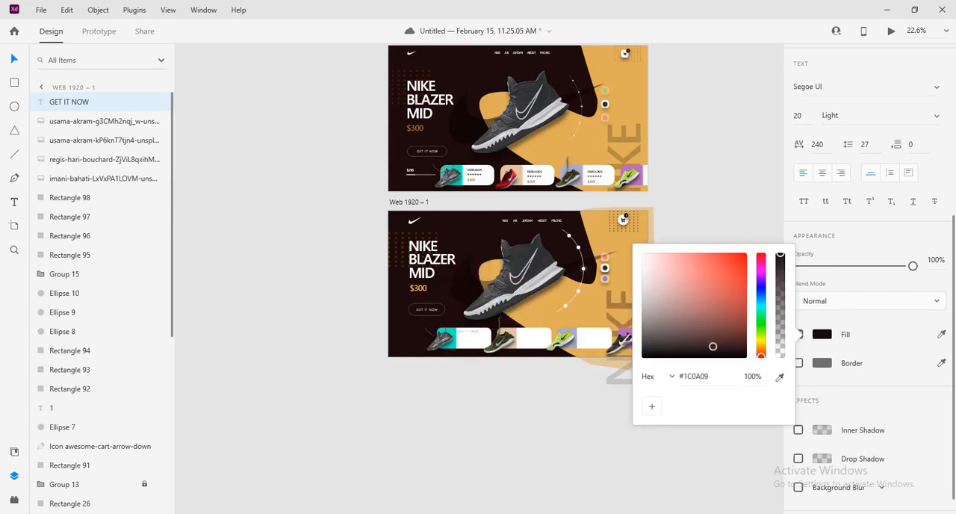
{"action": "left_click", "coordinate": [876, 333]}
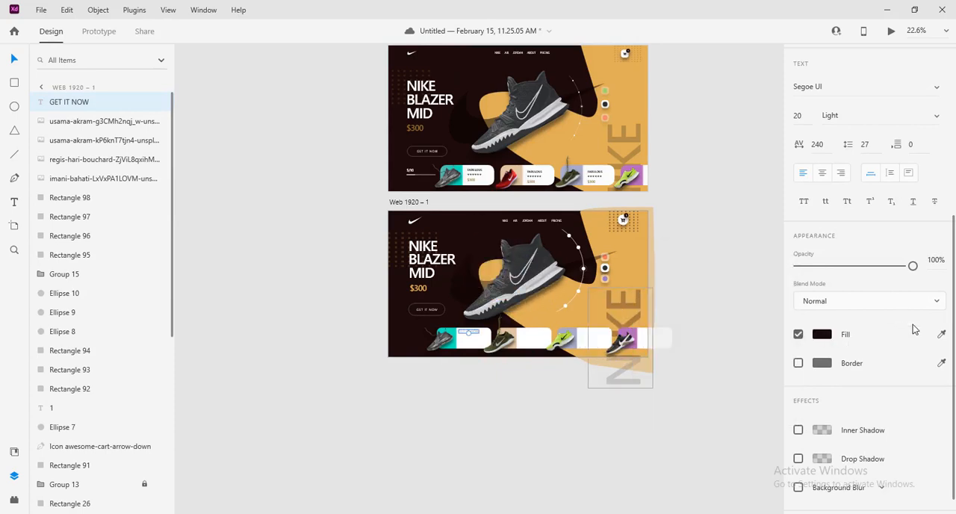
Enlarge the copied text on the first card to size 31 and set its weight to Bold
{"action": "scroll", "coordinate": [913, 329], "scroll_direction": "up", "scroll_amount": 5}
{"action": "left_click", "coordinate": [939, 404]}
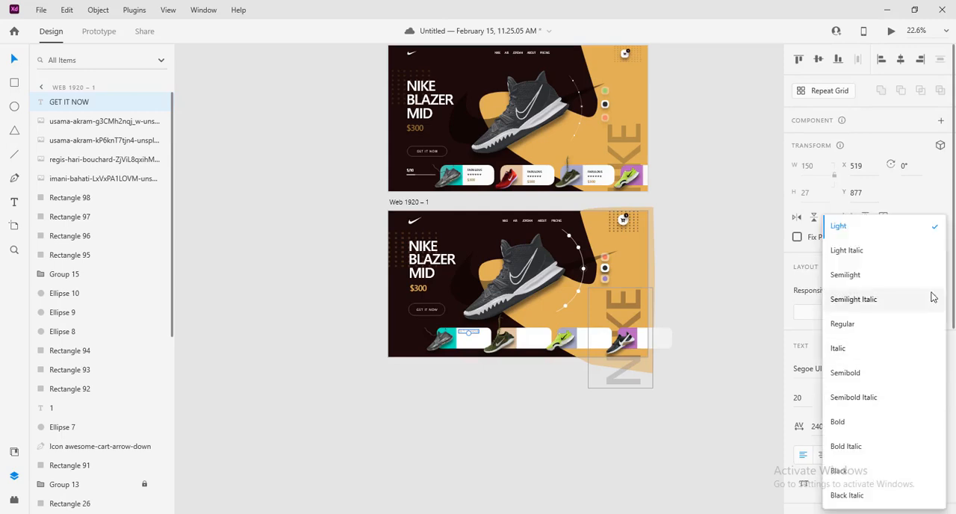
{"action": "left_click", "coordinate": [848, 329]}
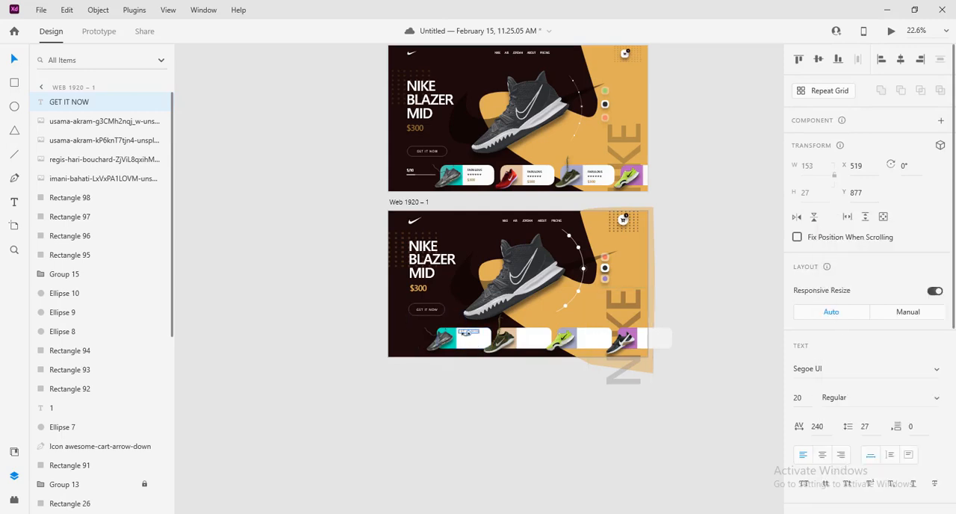
{"action": "left_click_drag", "start_coordinate": [468, 334], "coordinate": [469, 336]}
{"action": "left_click", "coordinate": [943, 403]}
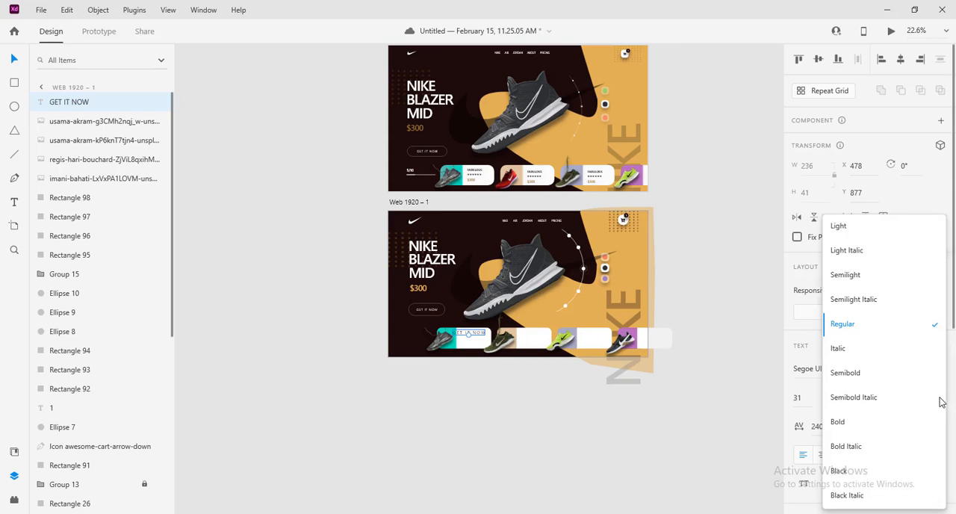
{"action": "left_click", "coordinate": [871, 425]}
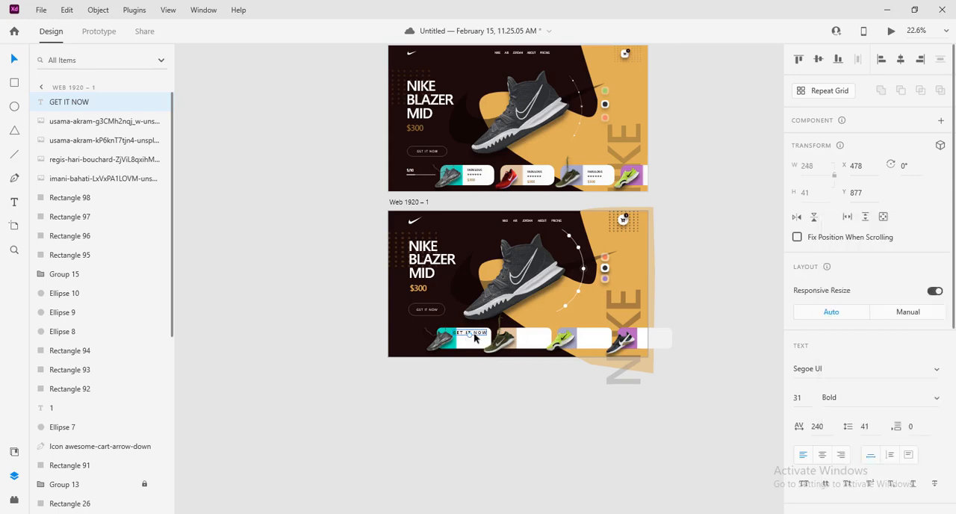
{"action": "scroll", "coordinate": [474, 340], "scroll_direction": "up", "scroll_amount": 5, "text": "ctrl"}
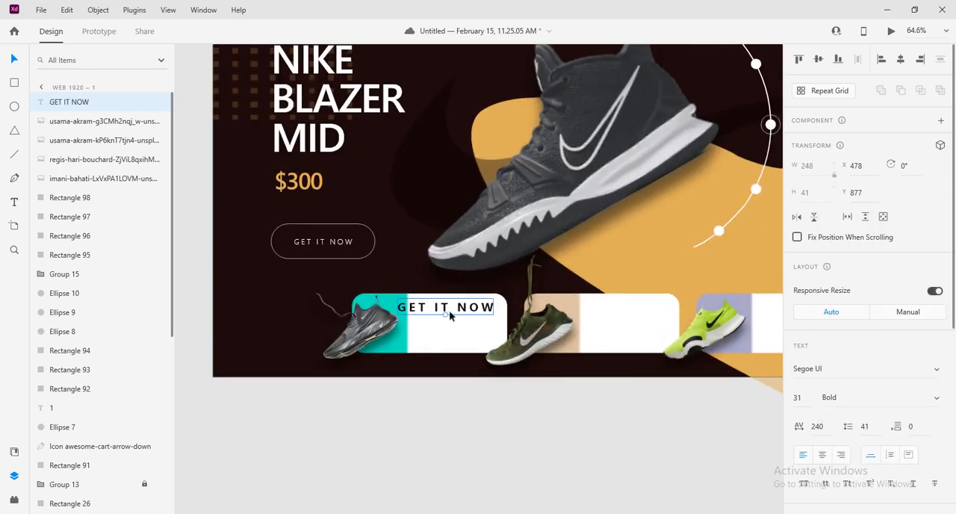
Change the first card's text to FABULOUS, size it to 21 and place it near the top of the white area
{"action": "left_click_drag", "start_coordinate": [444, 314], "coordinate": [458, 306]}
{"action": "double_click", "coordinate": [458, 307]}
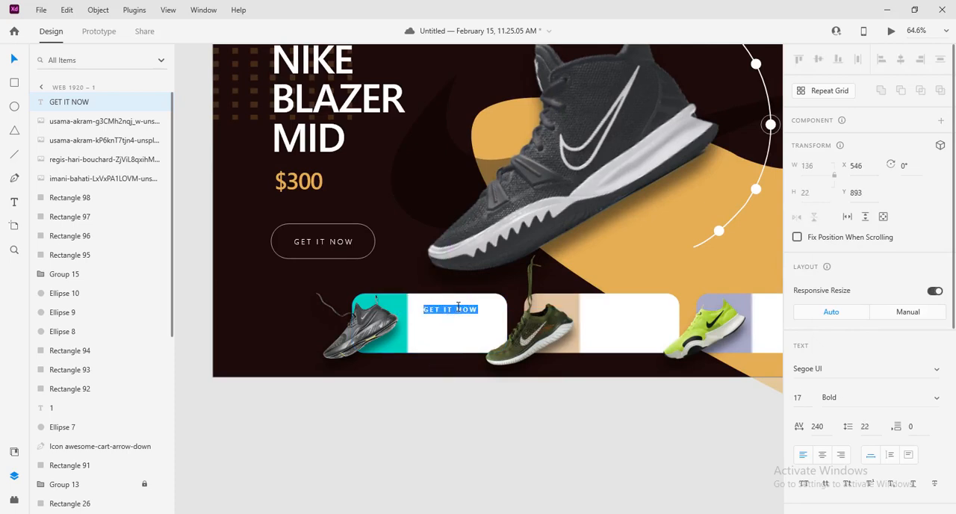
{"action": "type", "text": "FABULOUS"}
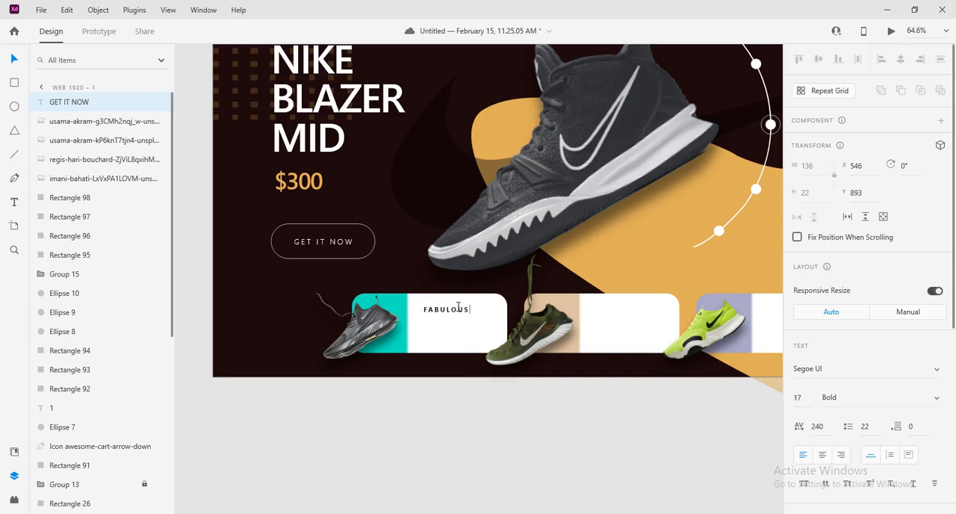
{"action": "key", "text": "Escape"}
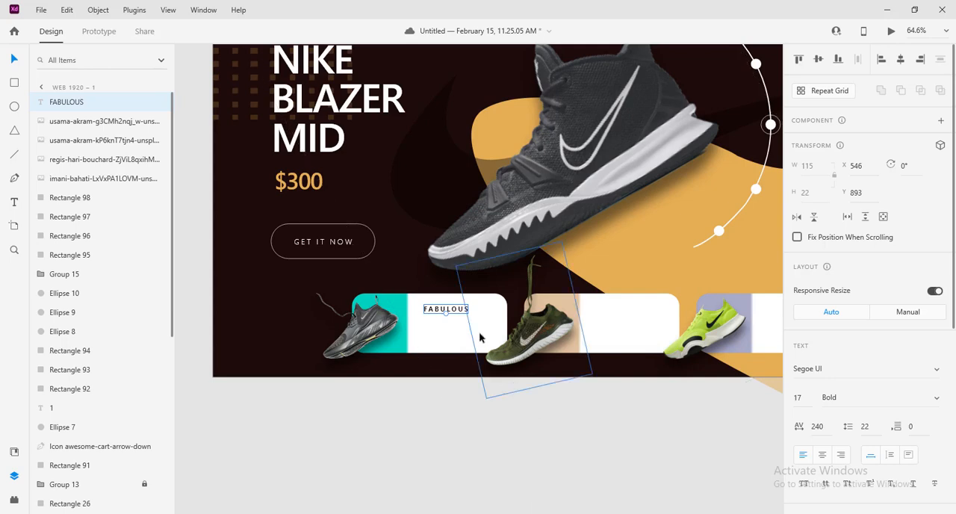
{"action": "left_click_drag", "start_coordinate": [447, 314], "coordinate": [443, 308]}
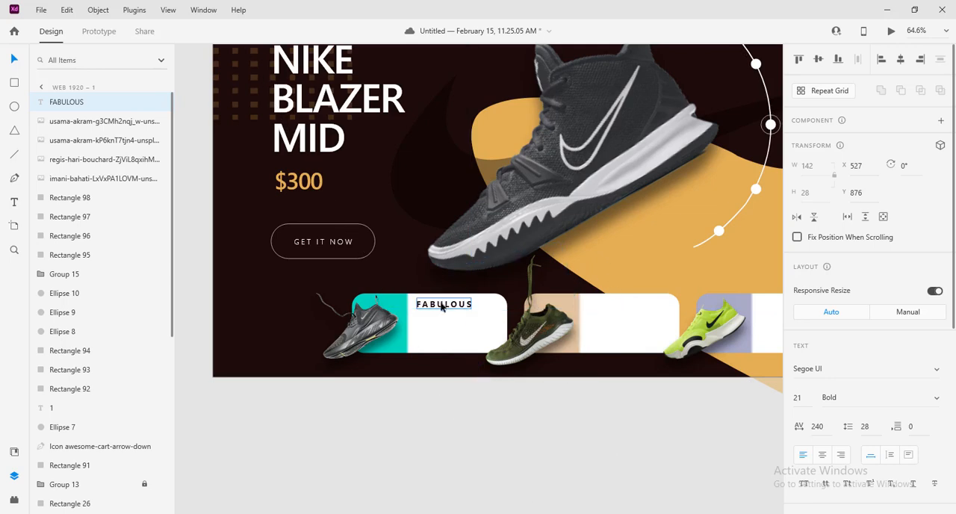
Place a copy of the FABULOUS text directly below it and change the copy to *****
{"action": "left_click_drag", "start_coordinate": [436, 304], "coordinate": [437, 318], "text": "alt"}
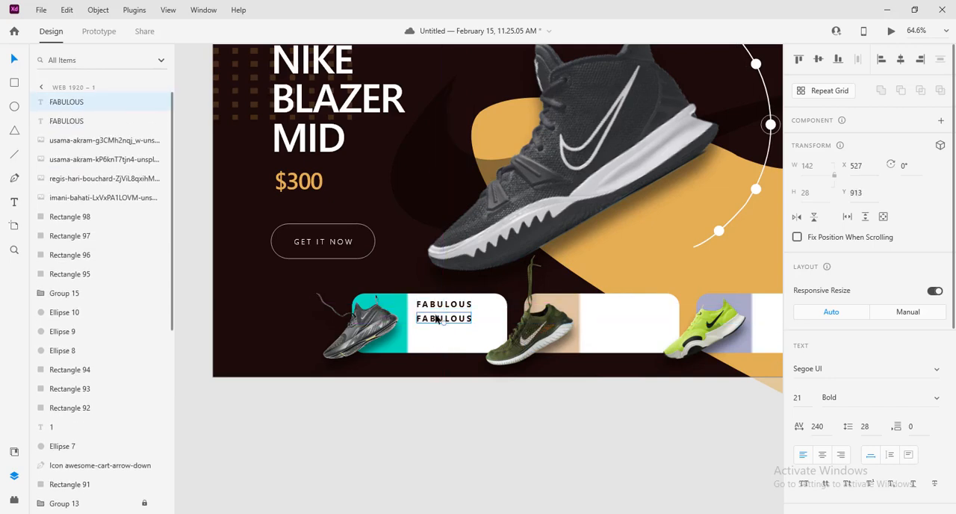
{"action": "double_click", "coordinate": [437, 318]}
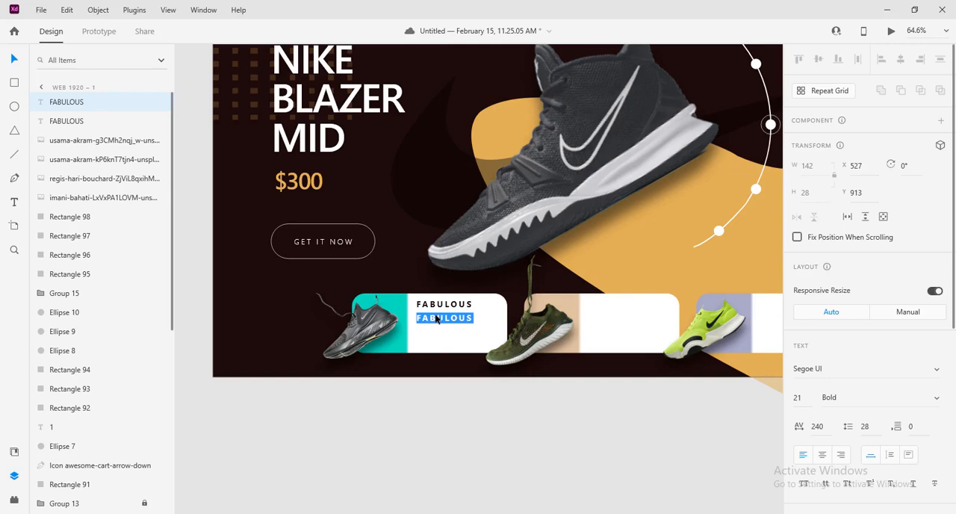
{"action": "type", "text": "**"}
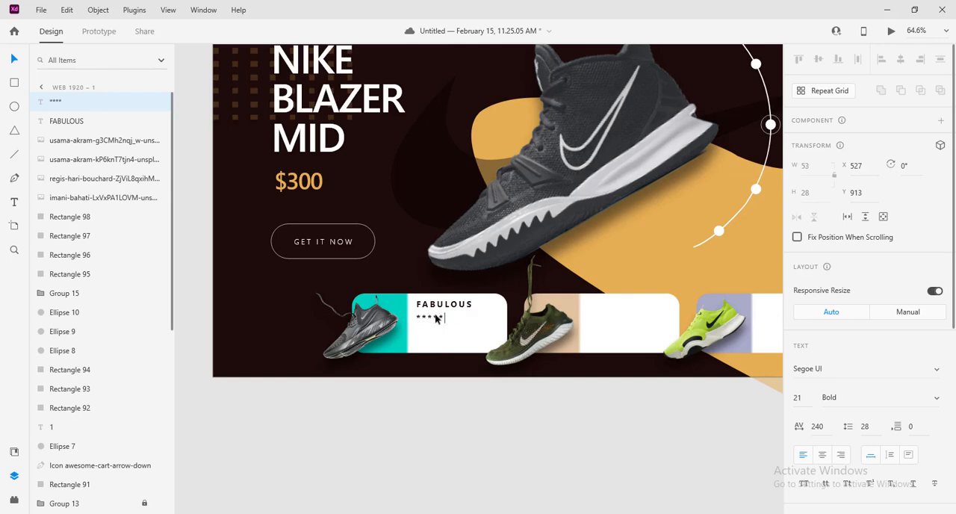
{"action": "key", "text": "Escape"}
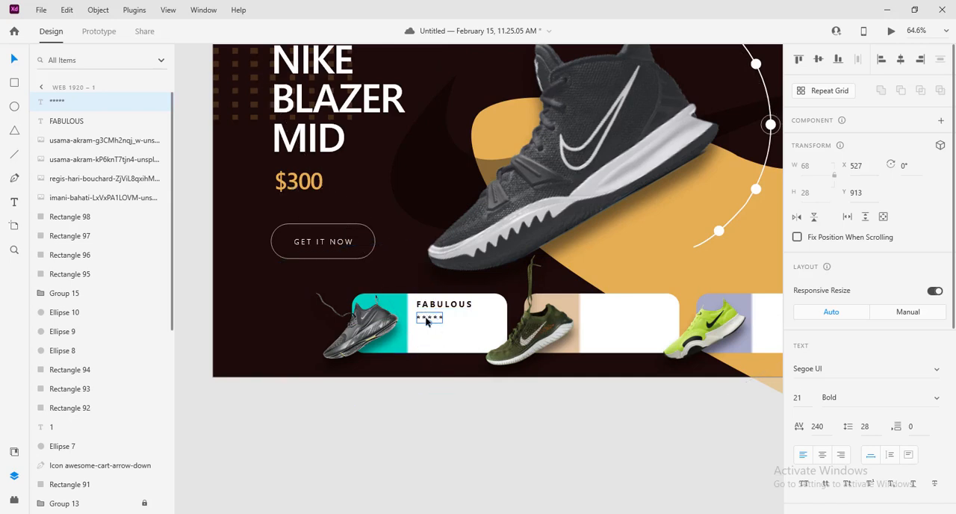
Duplicate the ***** line below itself on the first card and change the copy to $280
{"action": "left_click_drag", "start_coordinate": [426, 321], "coordinate": [427, 338], "text": "alt"}
{"action": "double_click", "coordinate": [427, 338]}
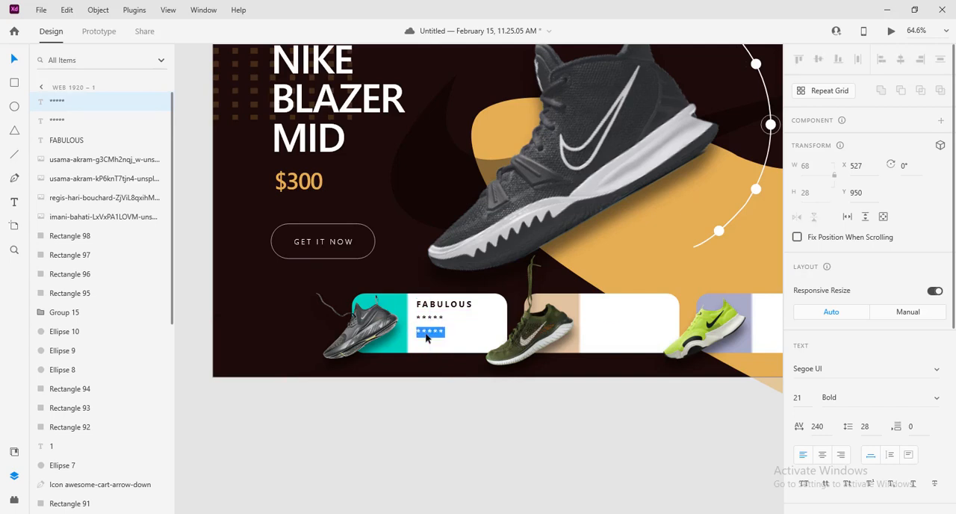
{"action": "type", "text": "$280"}
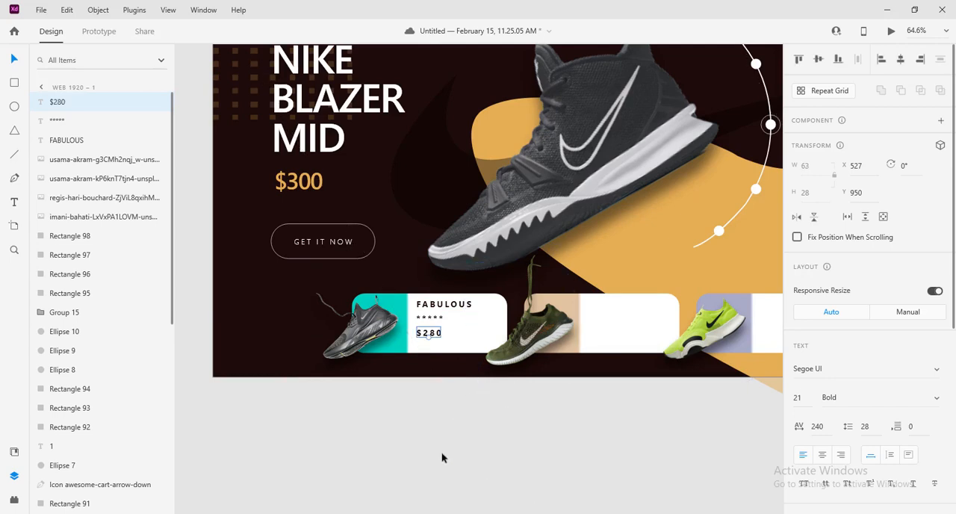
{"action": "left_click", "coordinate": [442, 456]}
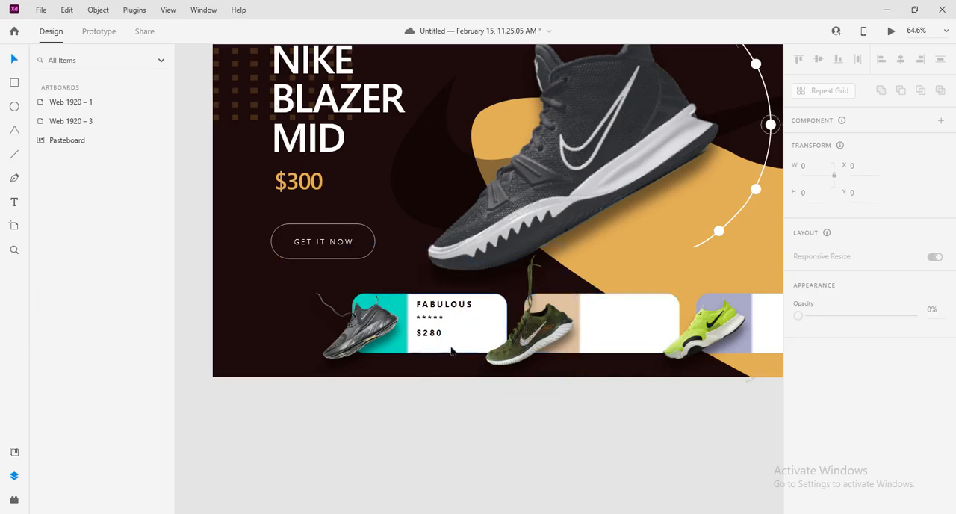
Copy the $280 text to the right side of the first card, change it to + and enlarge it to size 53
{"action": "left_click_drag", "start_coordinate": [437, 335], "coordinate": [486, 335]}
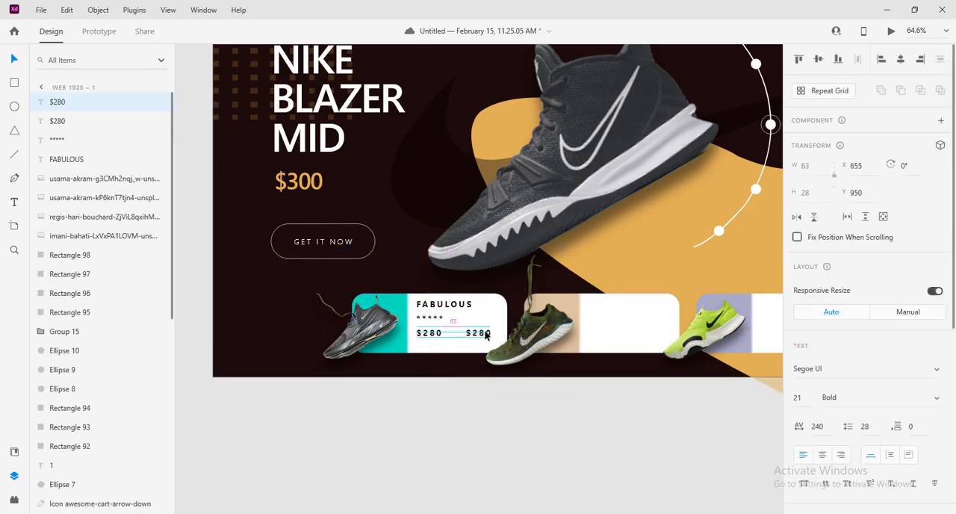
{"action": "double_click", "coordinate": [485, 336]}
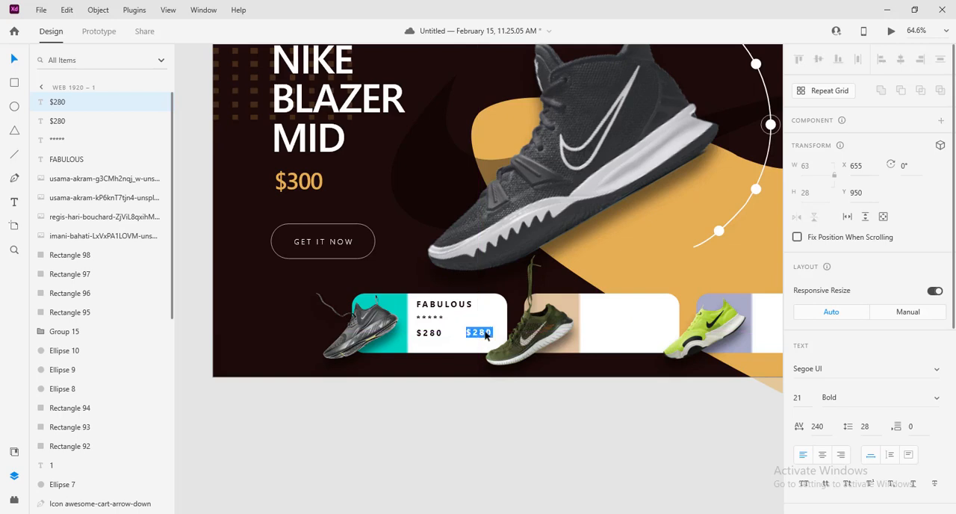
{"action": "type", "text": "+"}
{"action": "key", "text": "Escape"}
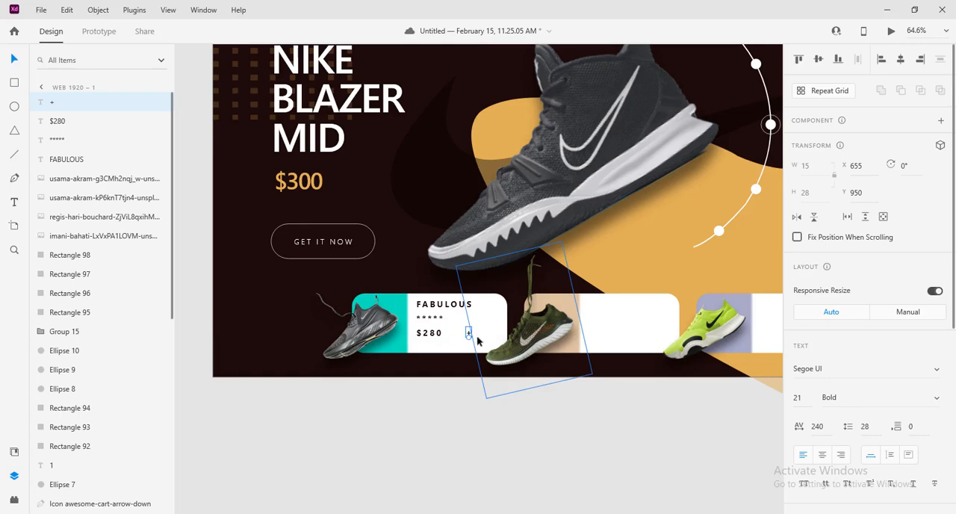
{"action": "mouse_move", "coordinate": [469, 335]}
{"action": "left_mouse_down"}
{"action": "mouse_move", "coordinate": [469, 345]}
{"action": "mouse_move", "coordinate": [497, 334]}
{"action": "mouse_move", "coordinate": [480, 331]}
{"action": "left_mouse_up"}
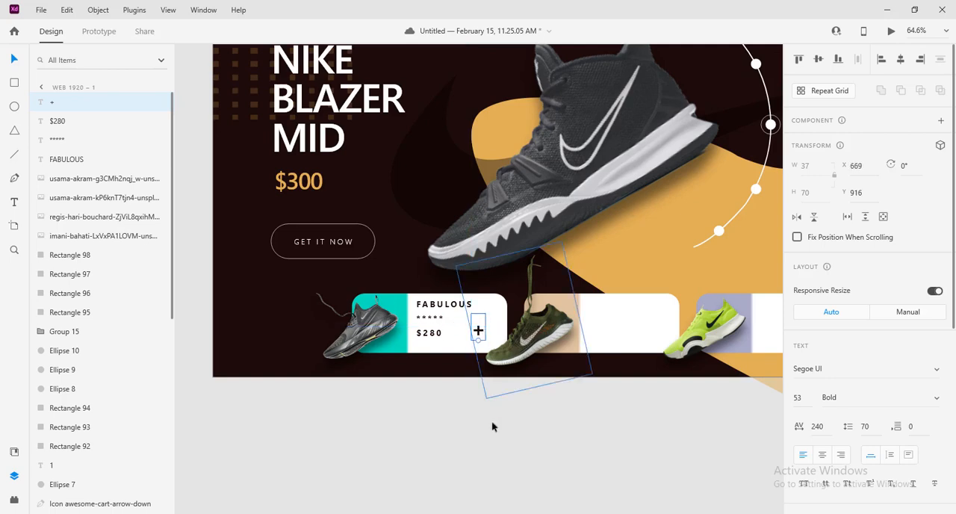
{"action": "left_click", "coordinate": [485, 432]}
Select the first card's four texts together, enlarge them slightly and shift them to X 522, Y 885
{"action": "left_click", "coordinate": [478, 329]}
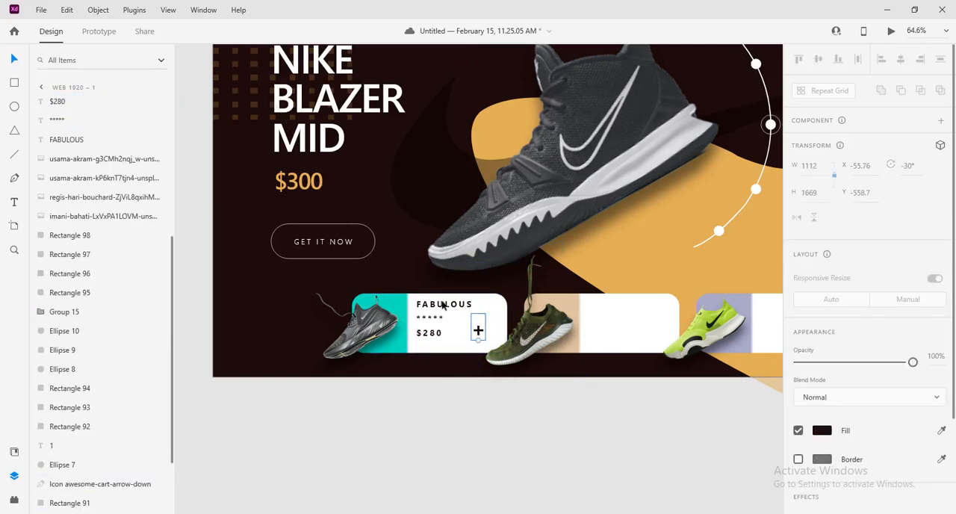
{"action": "left_click", "coordinate": [444, 304], "text": "shift"}
{"action": "left_click", "coordinate": [430, 318], "text": "shift"}
{"action": "left_click", "coordinate": [435, 334], "text": "shift"}
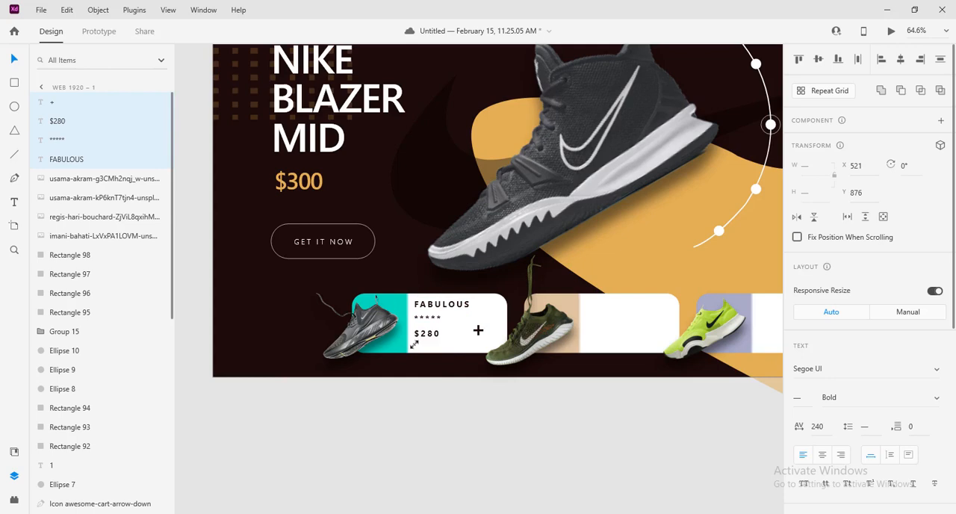
{"action": "left_click_drag", "start_coordinate": [429, 320], "coordinate": [429, 322]}
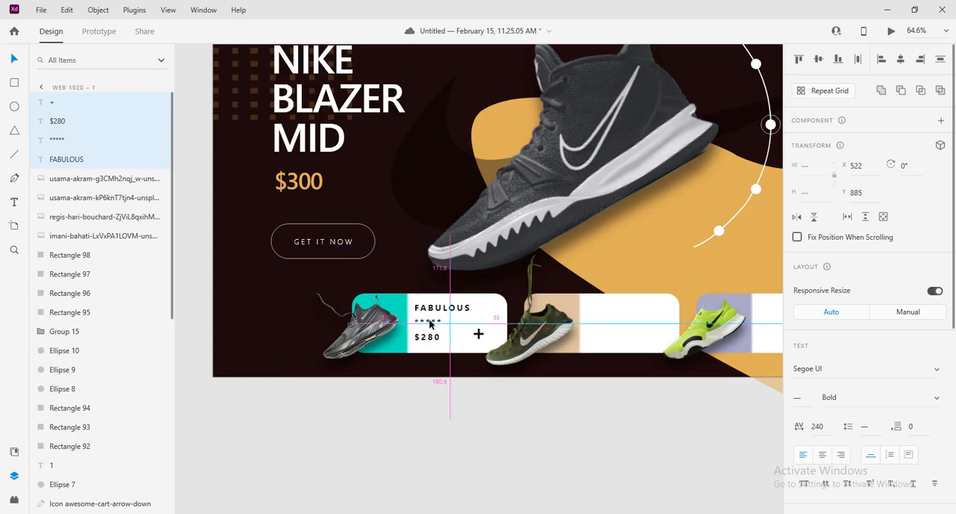
{"action": "left_click", "coordinate": [572, 435]}
Copy the first card's title, stars, price and plus sign onto the white areas of the second and third cards
{"action": "scroll", "coordinate": [489, 431], "scroll_direction": "down", "scroll_amount": 4}
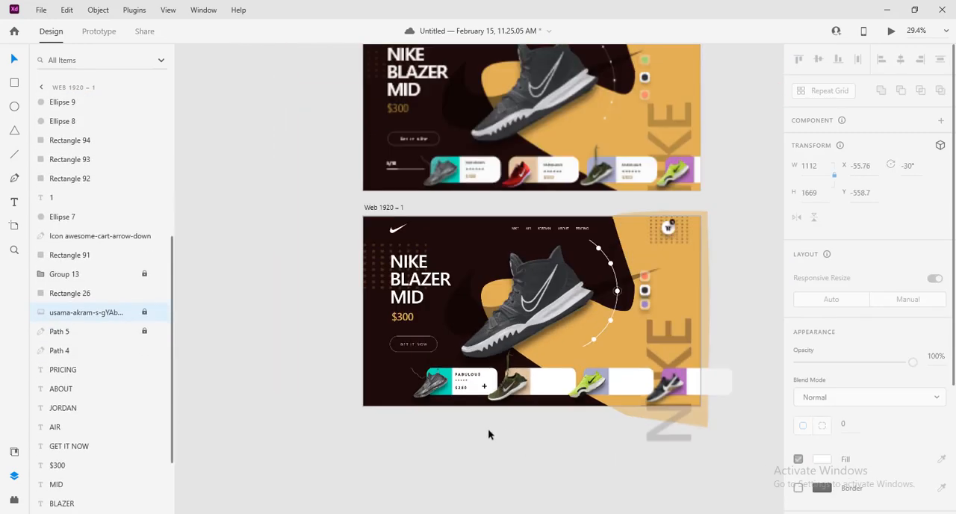
{"action": "scroll", "coordinate": [573, 460], "scroll_direction": "up", "scroll_amount": 4}
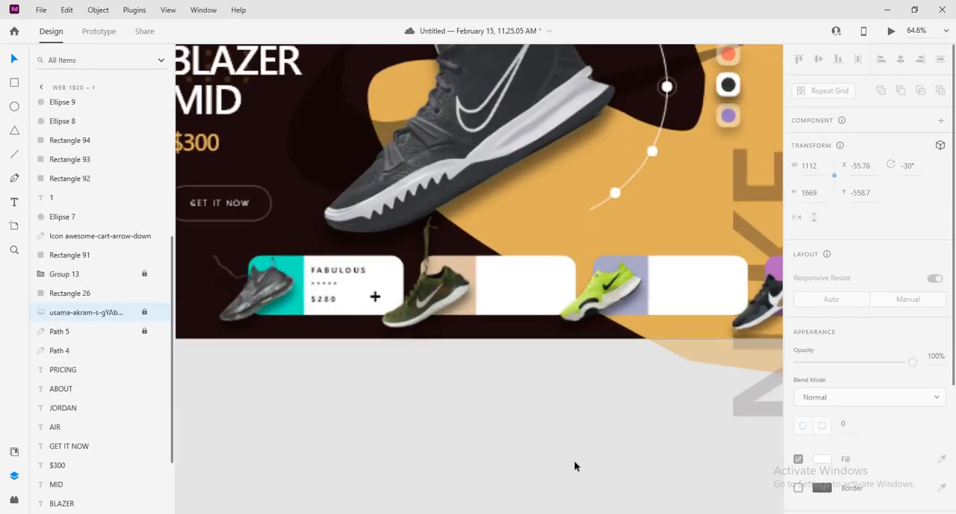
{"action": "double_click", "coordinate": [373, 297]}
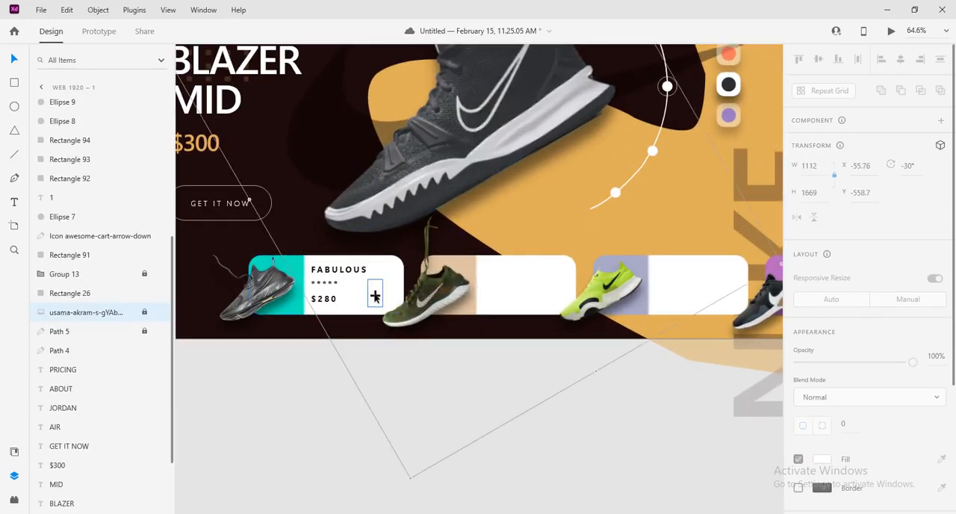
{"action": "left_click", "coordinate": [329, 299], "text": "shift"}
{"action": "left_click", "coordinate": [325, 283], "text": "shift"}
{"action": "left_click", "coordinate": [332, 269], "text": "shift"}
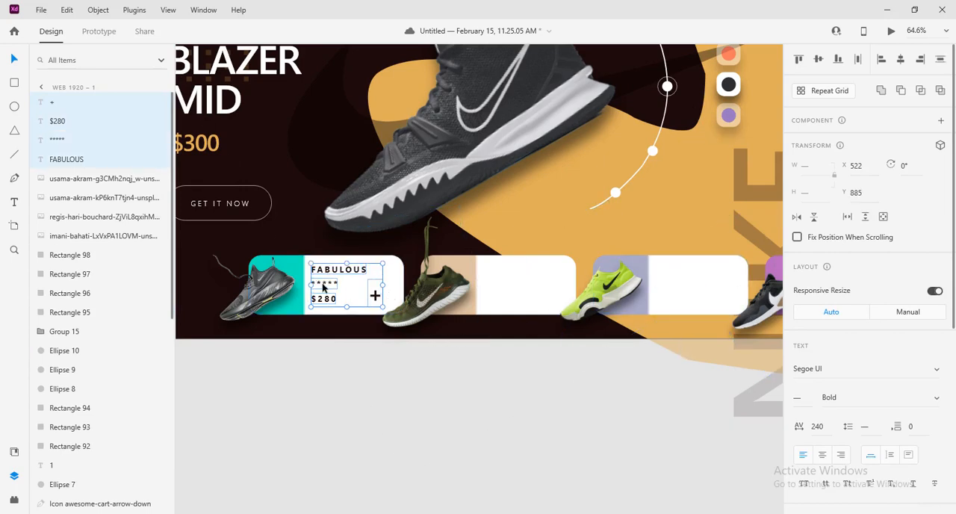
{"action": "left_click_drag", "start_coordinate": [323, 286], "coordinate": [498, 287]}
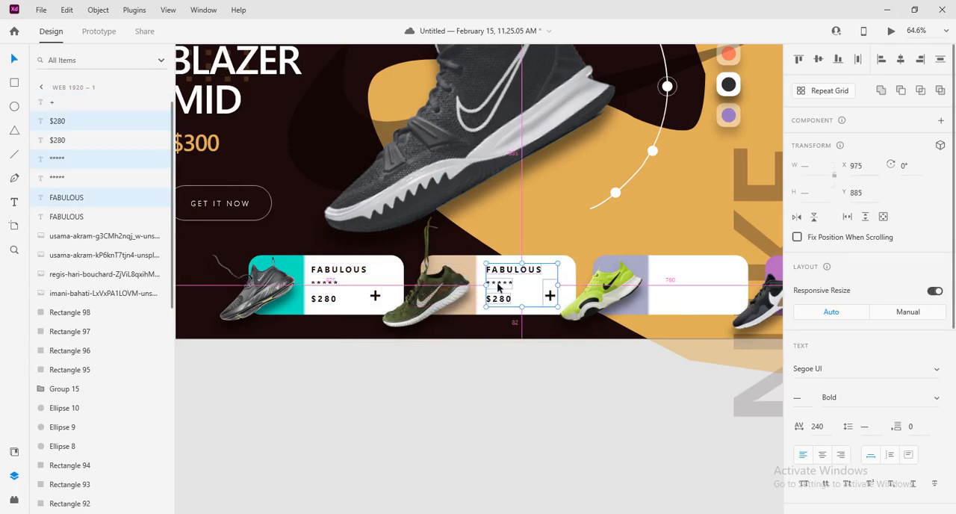
{"action": "left_click_drag", "start_coordinate": [498, 287], "coordinate": [673, 289]}
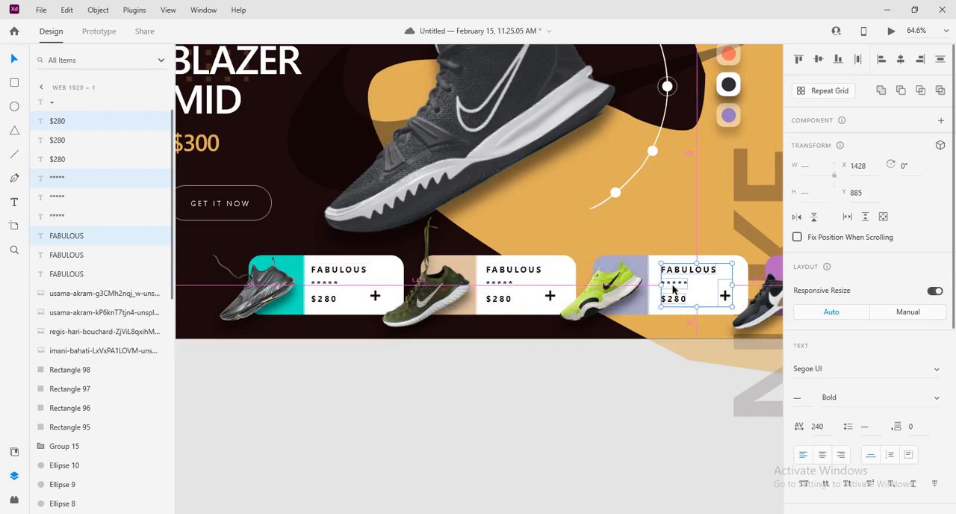
Change the second card's title to AWESOME and the third card's title to HEALTHY
{"action": "double_click", "coordinate": [513, 270]}
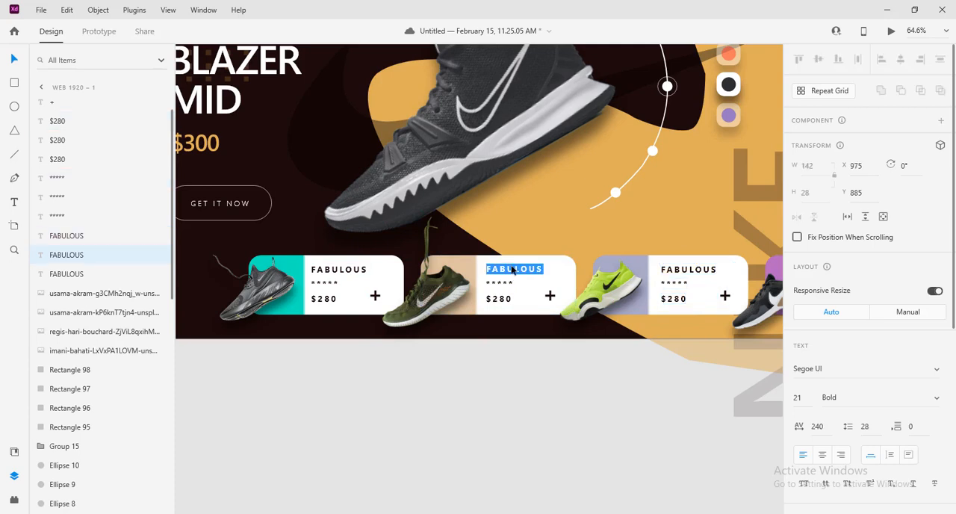
{"action": "type", "text": "AWESOME"}
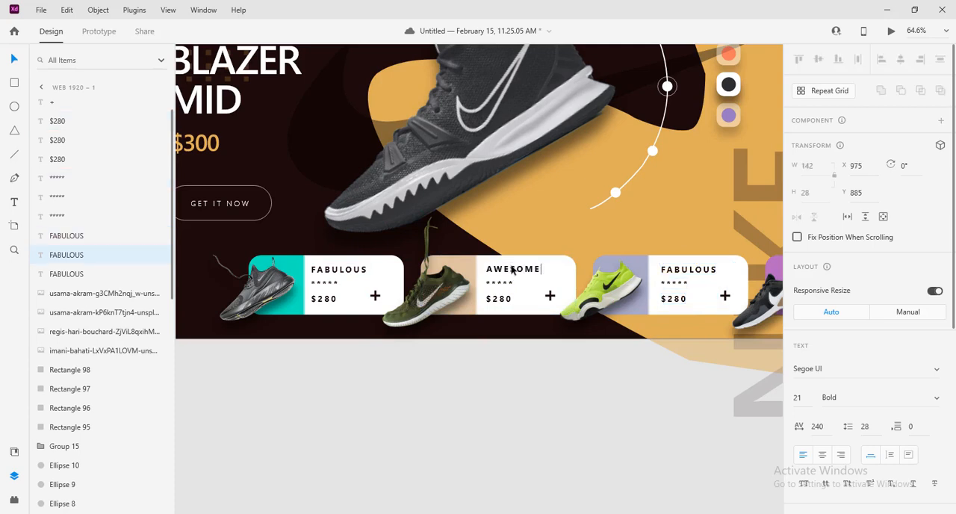
{"action": "double_click", "coordinate": [688, 270]}
{"action": "left_click", "coordinate": [688, 269]}
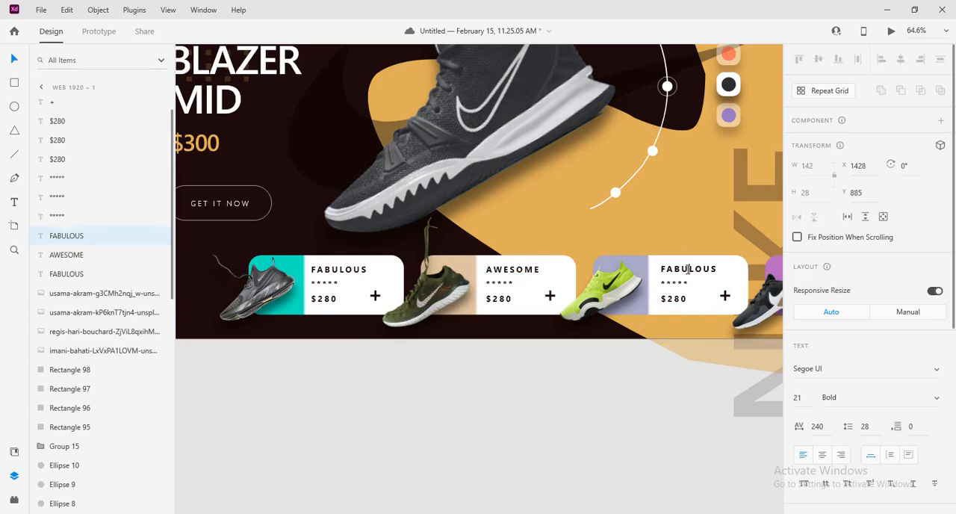
{"action": "double_click", "coordinate": [688, 270]}
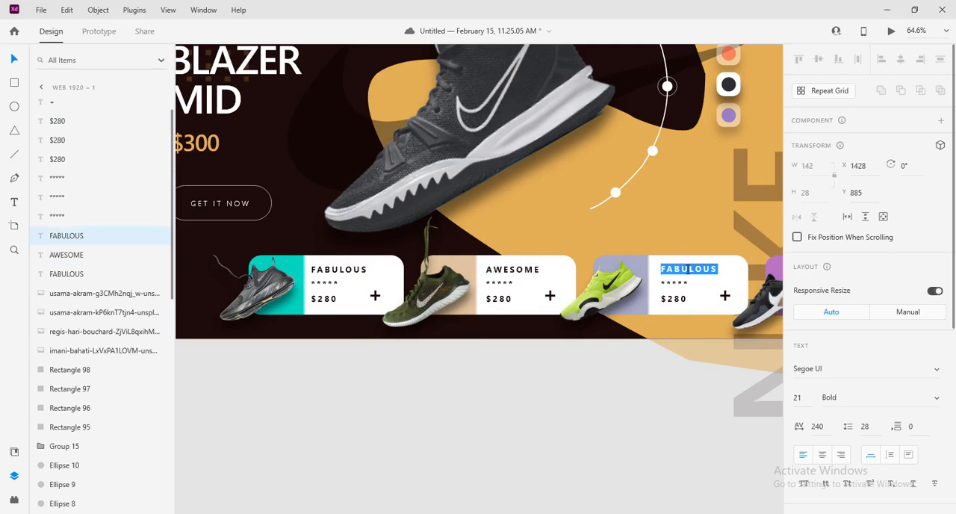
{"action": "type", "text": "HE"}
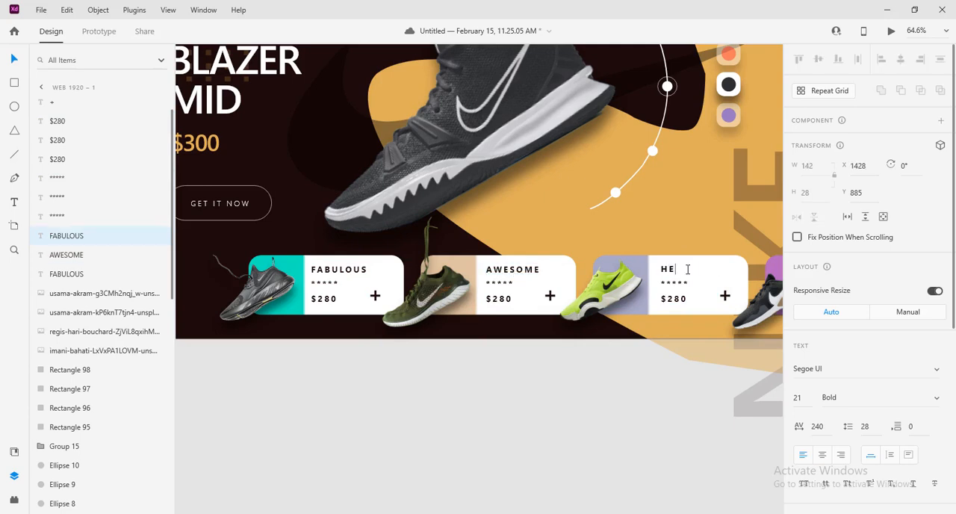
{"action": "type", "text": "ALTHY"}
{"action": "key", "text": "Escape"}
Copy the third card's title, stars, price and plus sign onto the fourth card at the artboard's right edge
{"action": "scroll", "coordinate": [685, 463], "scroll_direction": "down", "scroll_amount": 3}
{"action": "left_click_drag", "start_coordinate": [612, 449], "coordinate": [487, 448]}
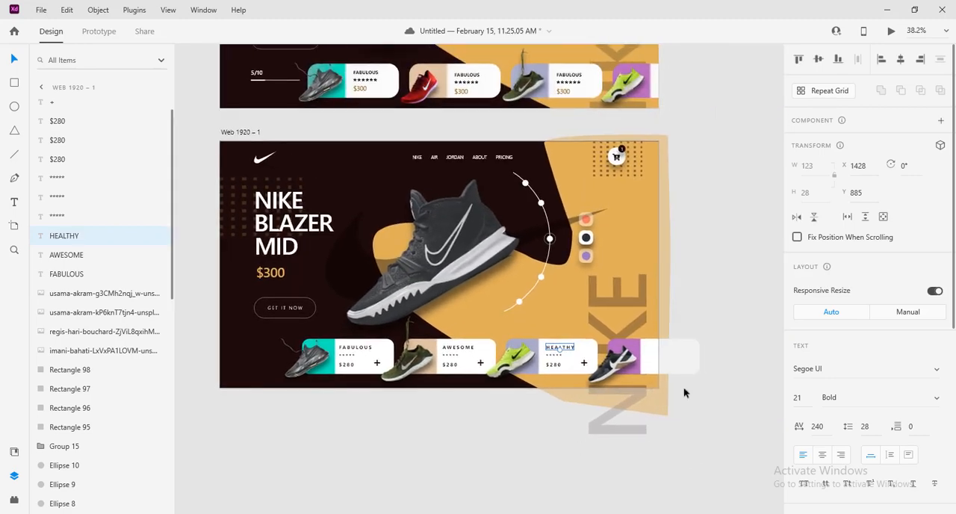
{"action": "left_click", "coordinate": [553, 359], "text": "shift"}
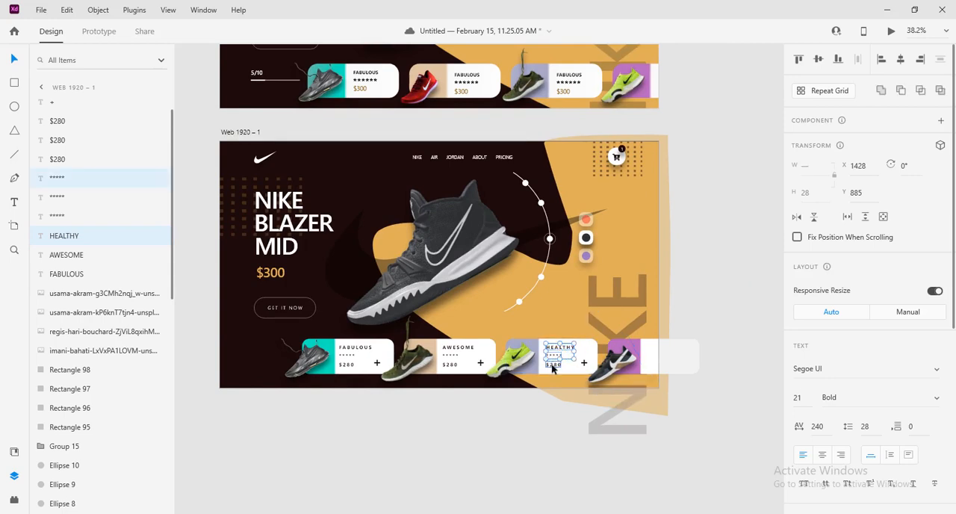
{"action": "left_click", "coordinate": [554, 367], "text": "shift"}
{"action": "left_click", "coordinate": [585, 363], "text": "shift"}
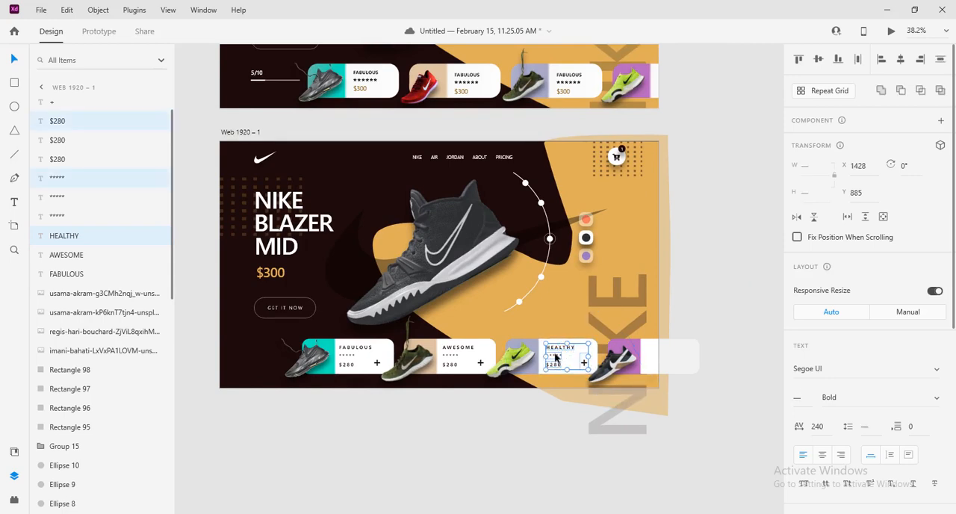
{"action": "mouse_move", "coordinate": [555, 359]}
{"action": "left_mouse_down"}
{"action": "mouse_move", "coordinate": [683, 363]}
{"action": "mouse_move", "coordinate": [659, 357]}
{"action": "left_mouse_up"}
{"action": "left_click", "coordinate": [755, 328]}
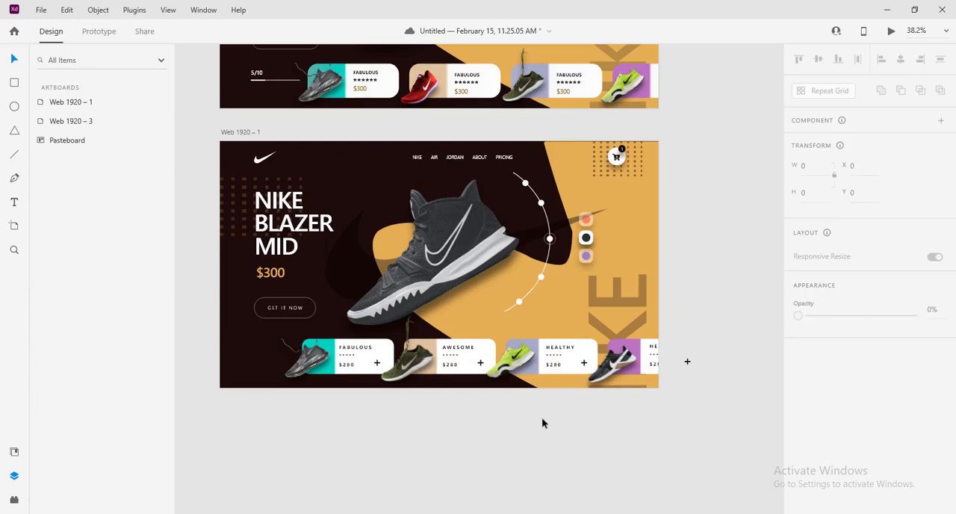
{"action": "left_click_drag", "start_coordinate": [572, 418], "coordinate": [621, 470]}
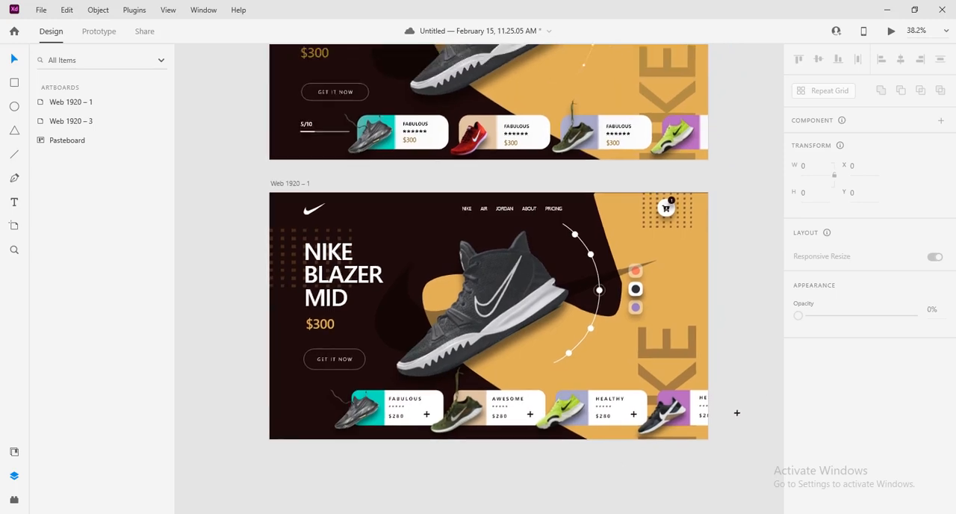
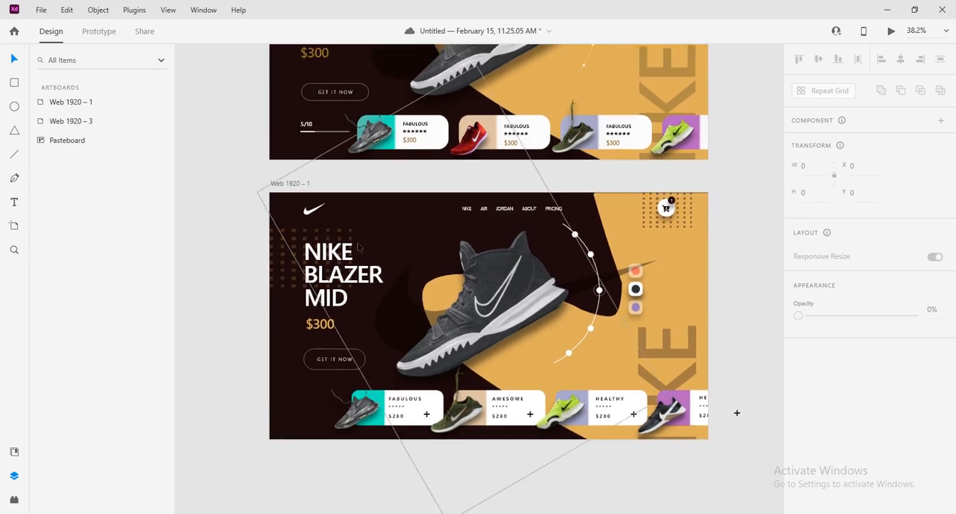
Draw a horizontal line about 40 px wide beside the first product card, aligned under the heading's left edge
{"action": "scroll", "coordinate": [457, 513], "scroll_direction": "up", "scroll_amount": 3}
{"action": "scroll", "coordinate": [450, 462], "scroll_direction": "down", "scroll_amount": 3}
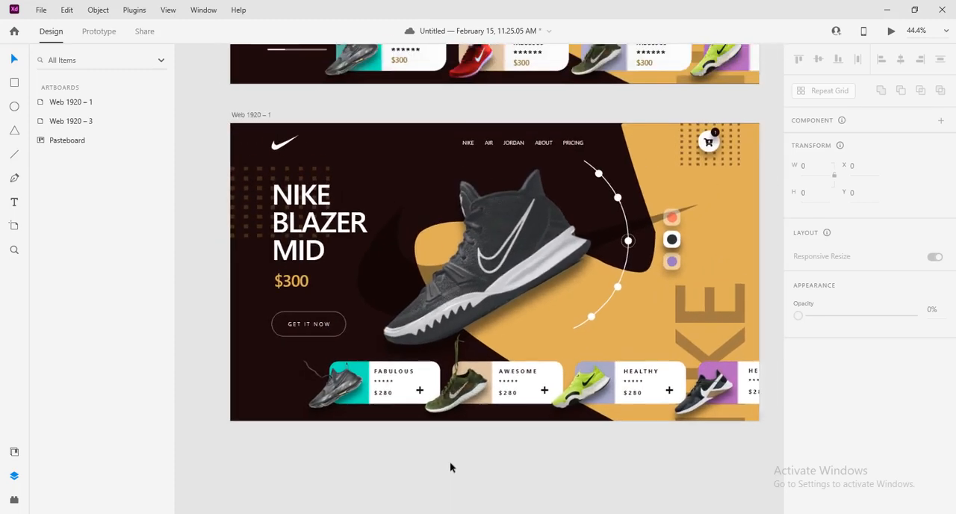
{"action": "left_click_drag", "start_coordinate": [417, 463], "coordinate": [521, 459]}
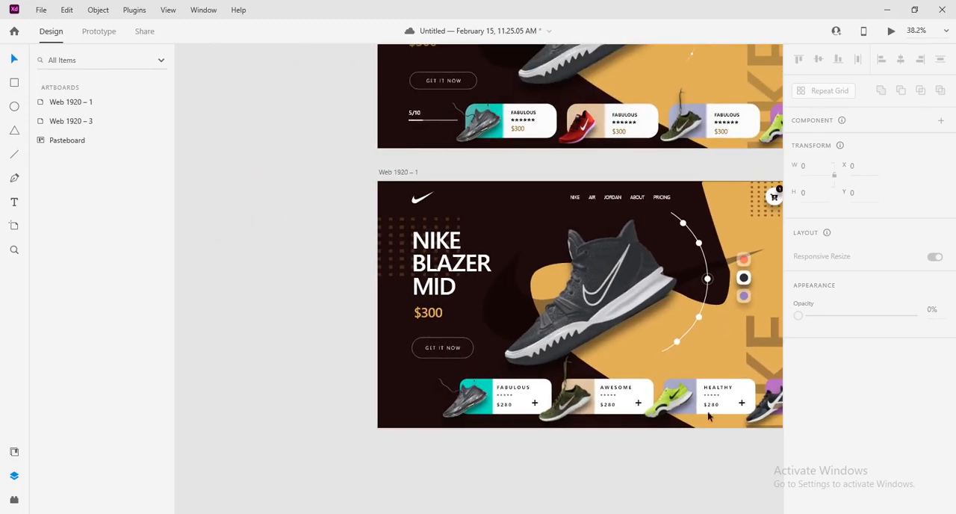
{"action": "left_click", "coordinate": [15, 157]}
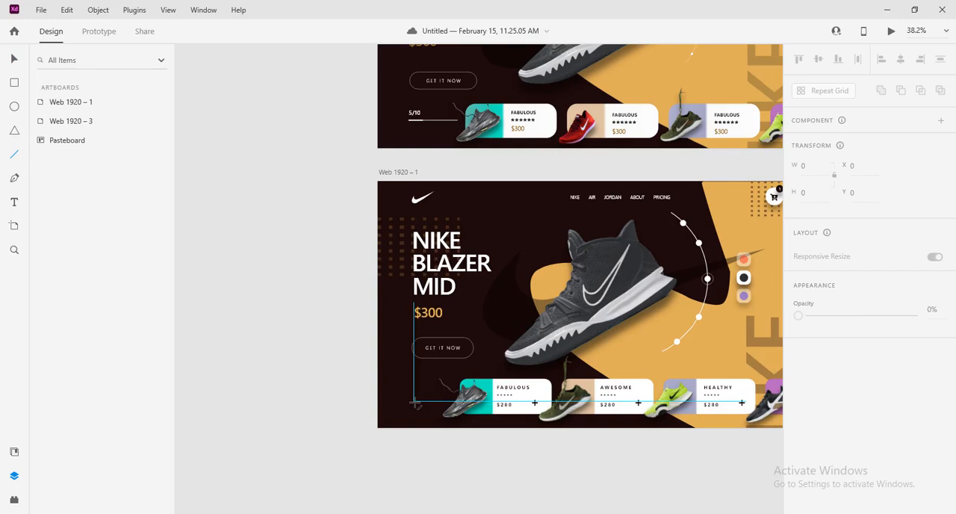
{"action": "left_click_drag", "start_coordinate": [415, 403], "coordinate": [423, 403]}
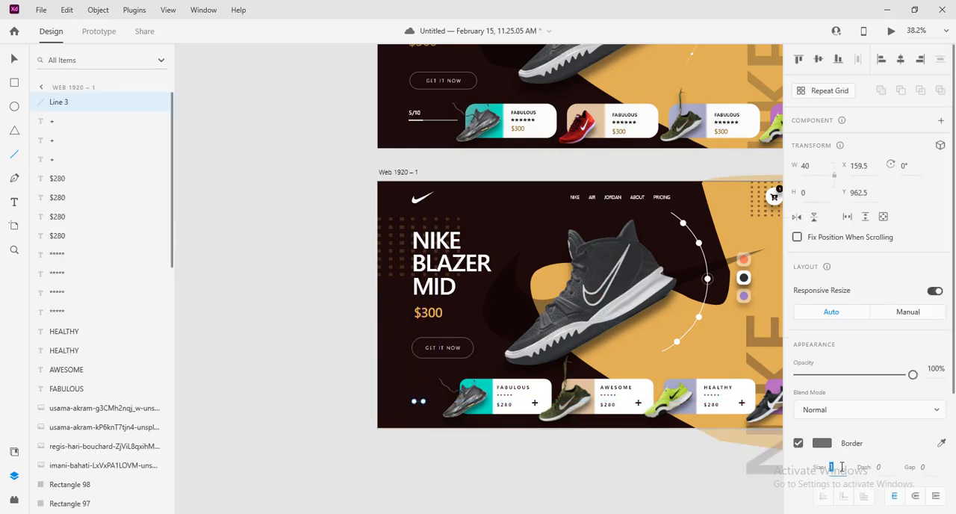
Set the short line's border size to 5 and its border colour to #FFFFFF
{"action": "key", "text": "Up"}
{"action": "key", "text": "Up"}
{"action": "key", "text": "Up"}
{"action": "left_click", "coordinate": [12, 62]}
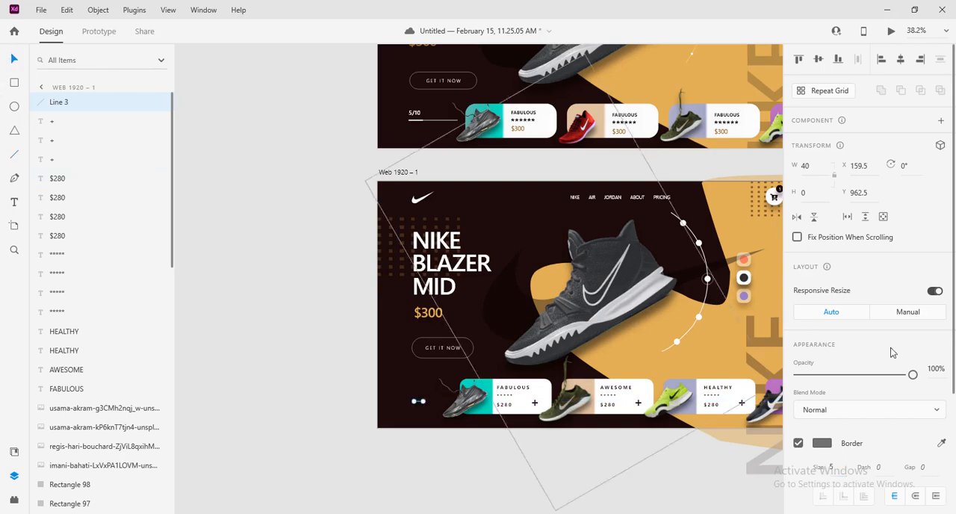
{"action": "left_click", "coordinate": [822, 443]}
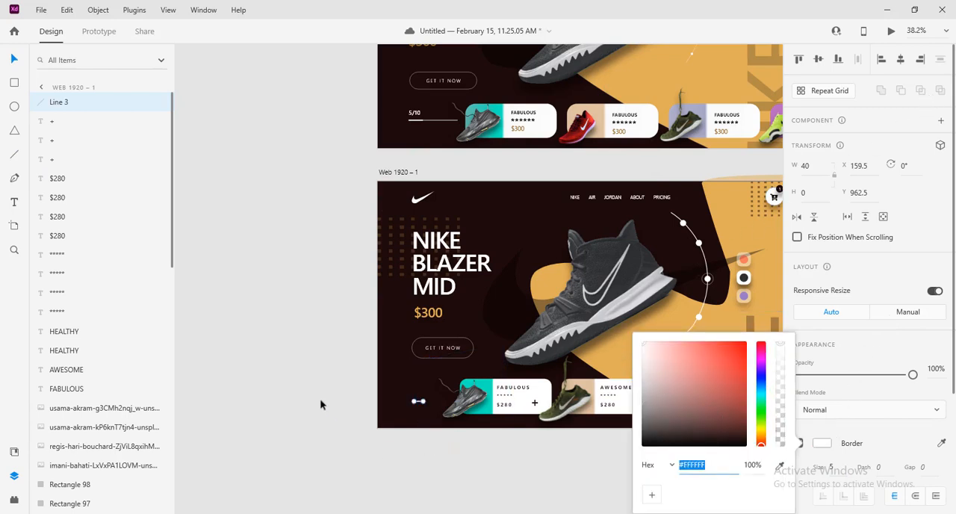
{"action": "left_click", "coordinate": [352, 404]}
Duplicate the white line end to end with the original and lengthen the copy to 101 px
{"action": "scroll", "coordinate": [491, 440], "scroll_direction": "up", "scroll_amount": 4}
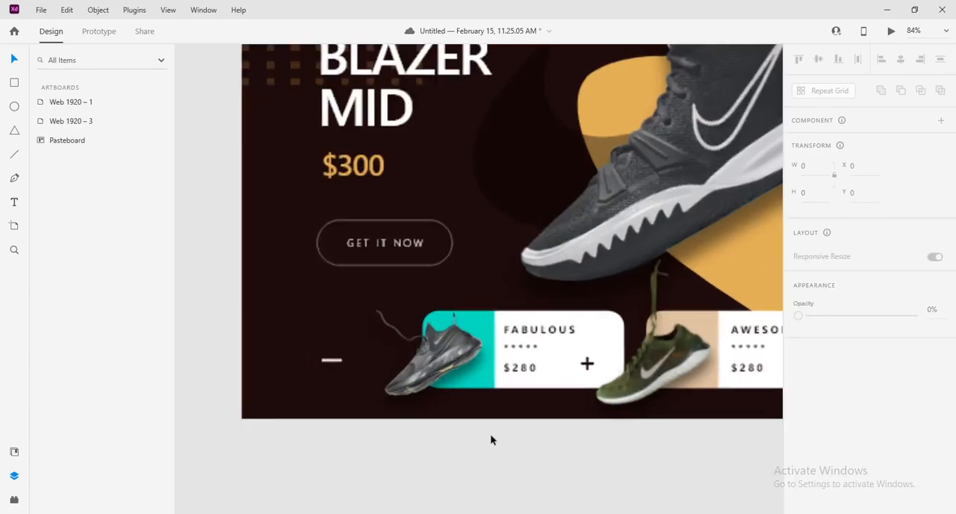
{"action": "left_click", "coordinate": [330, 362]}
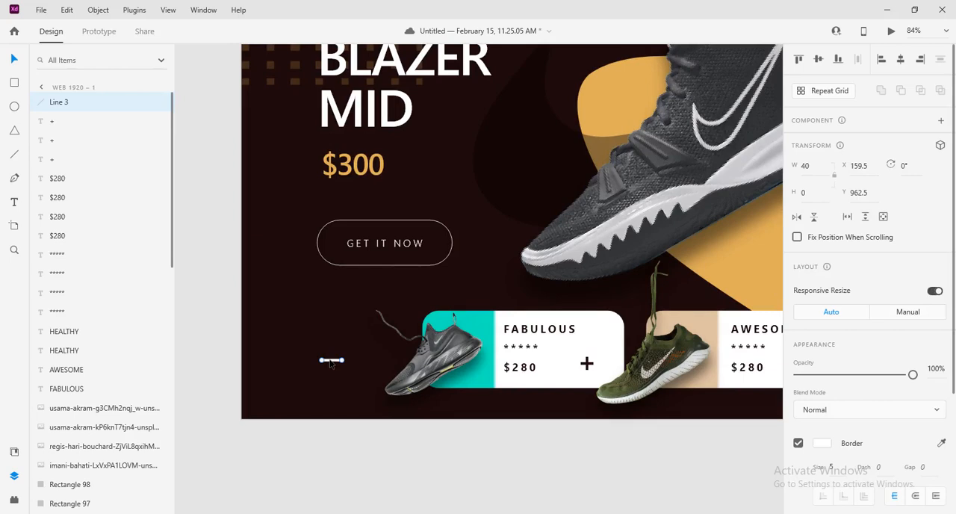
{"action": "left_click_drag", "start_coordinate": [331, 361], "coordinate": [351, 363]}
{"action": "left_click", "coordinate": [349, 361]}
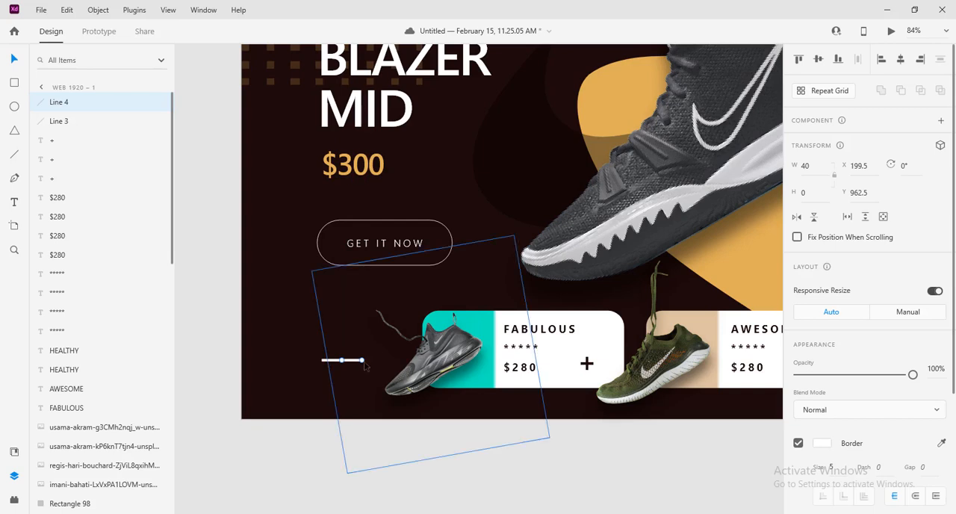
{"action": "left_click_drag", "start_coordinate": [364, 361], "coordinate": [394, 364]}
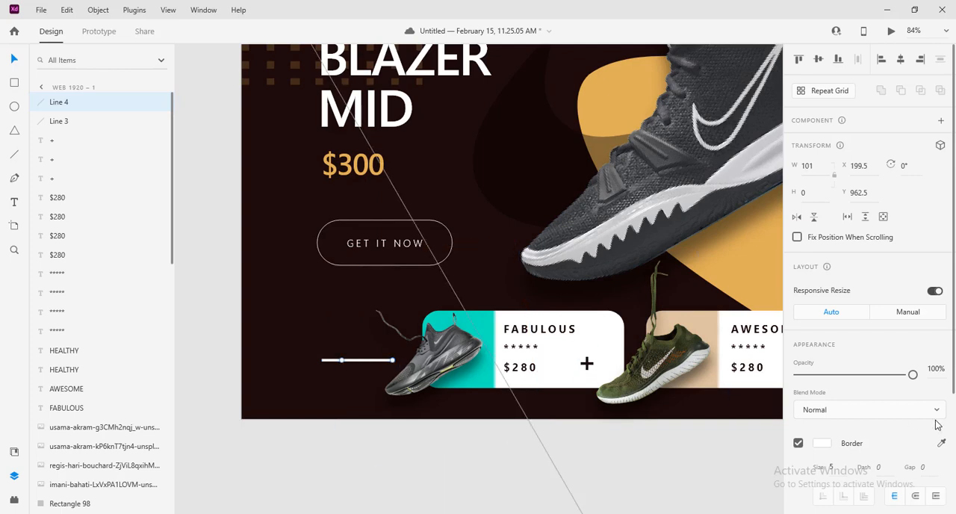
Set the longer line's opacity to 50% and deselect it
{"action": "left_click", "coordinate": [933, 369]}
{"action": "type", "text": "50"}
{"action": "key", "text": "Return"}
{"action": "left_click", "coordinate": [601, 450]}
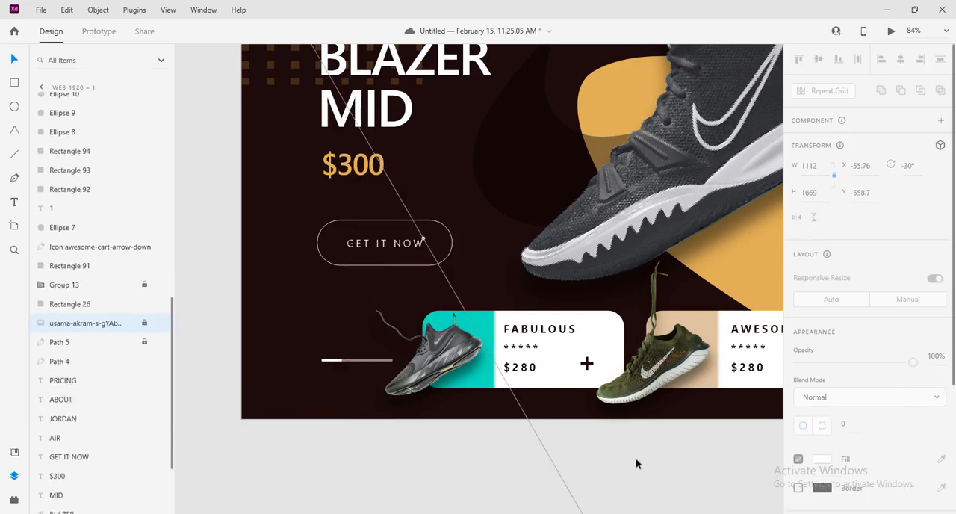
{"action": "left_click", "coordinate": [213, 337]}
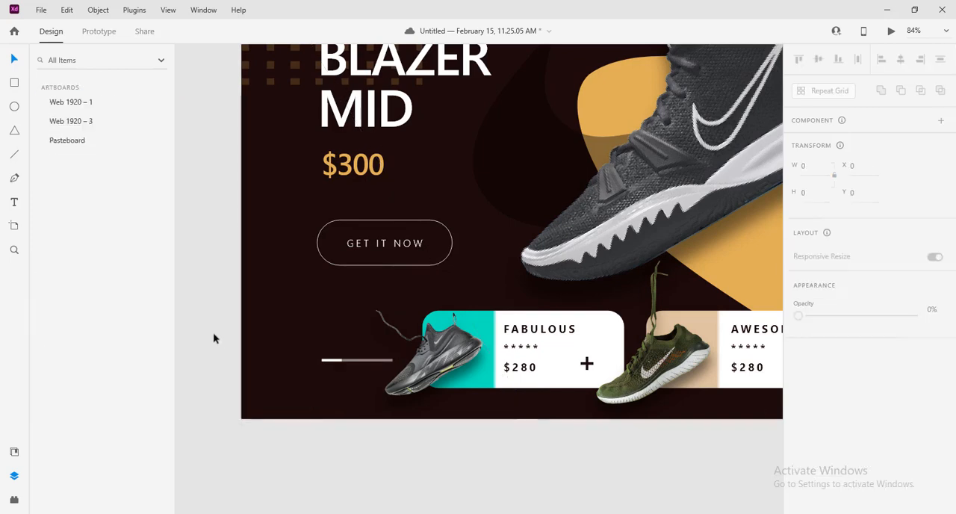
Copy the first card's $280 price to just above the progress line and fill the copy with #FFFFFF
{"action": "left_click", "coordinate": [528, 375]}
{"action": "left_click_drag", "start_coordinate": [528, 375], "coordinate": [344, 349]}
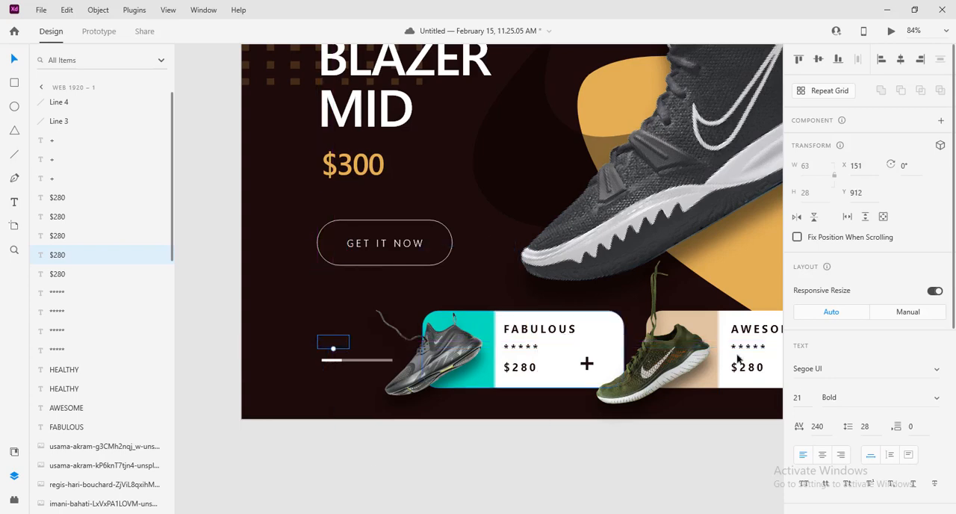
{"action": "scroll", "coordinate": [827, 359], "scroll_direction": "down", "scroll_amount": 4}
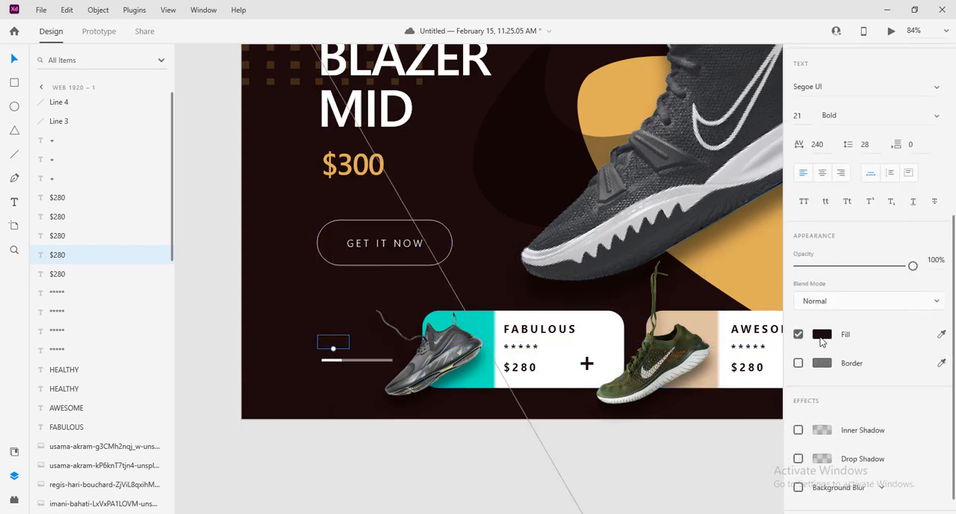
{"action": "left_click", "coordinate": [822, 334]}
{"action": "type", "text": "ffffff"}
{"action": "key", "text": "Return"}
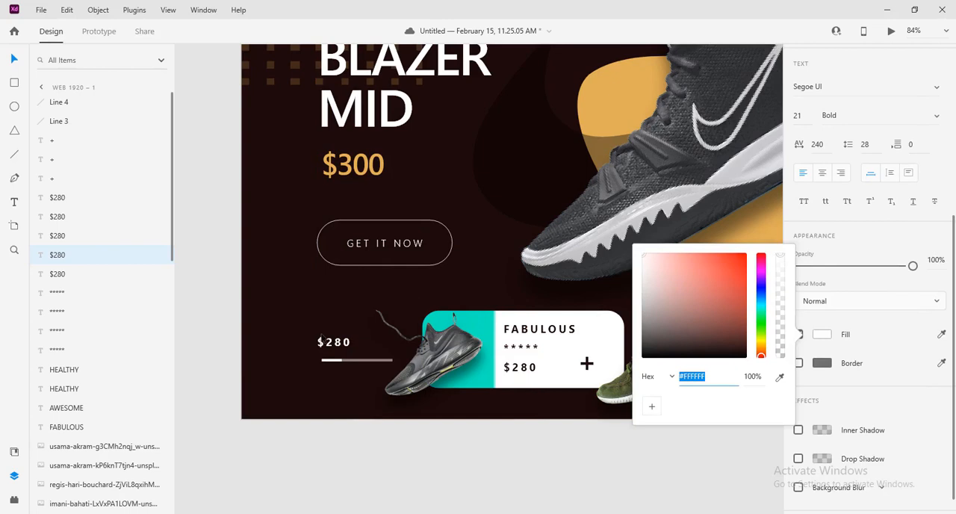
Change the copied price text above the progress line to 5/10
{"action": "double_click", "coordinate": [338, 346]}
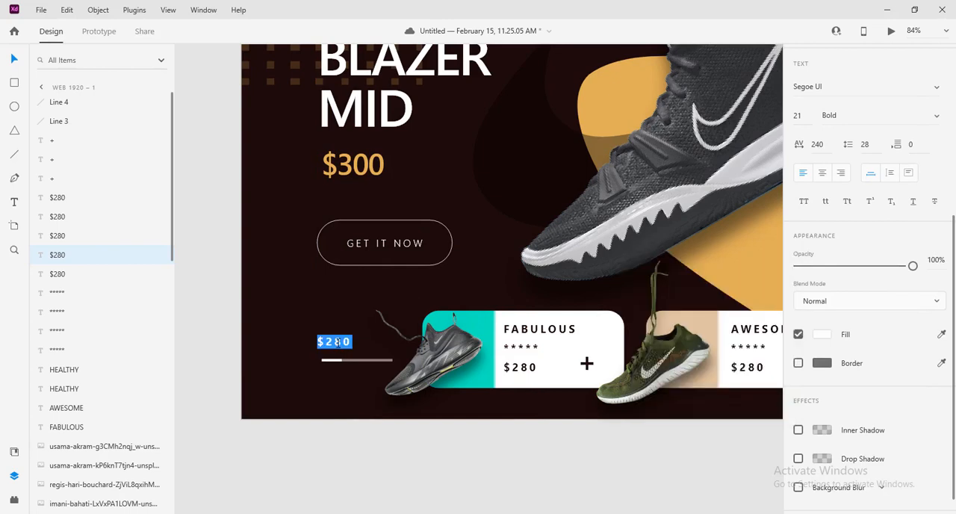
{"action": "type", "text": "5/"}
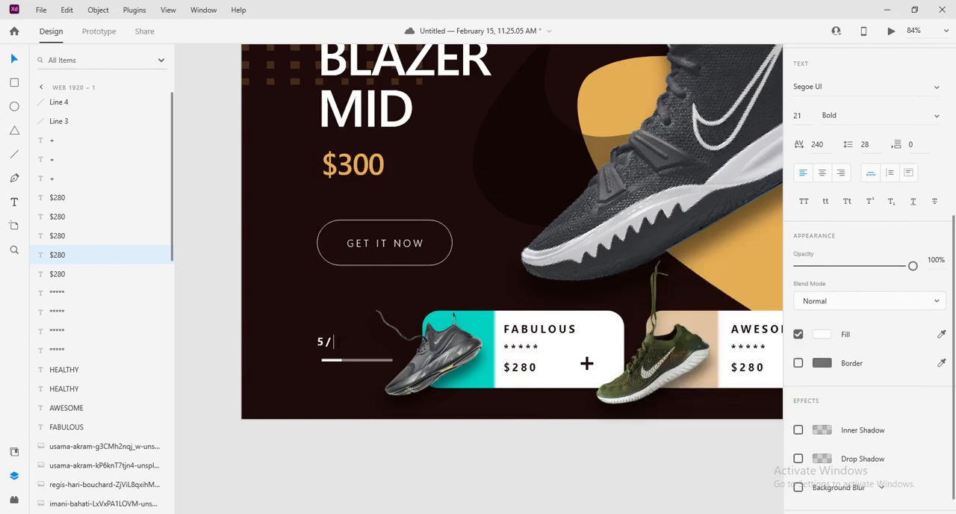
{"action": "type", "text": "10"}
{"action": "left_click", "coordinate": [342, 347]}
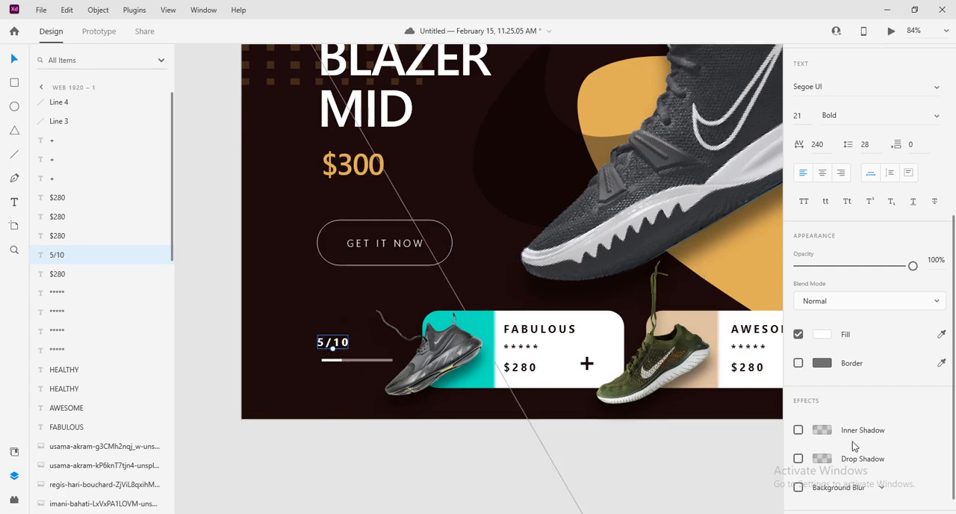
Set the 5/10 label's character spacing to 0 and its font size to 18
{"action": "scroll", "coordinate": [860, 268], "scroll_direction": "up", "scroll_amount": 3}
{"action": "scroll", "coordinate": [861, 269], "scroll_direction": "up", "scroll_amount": 2}
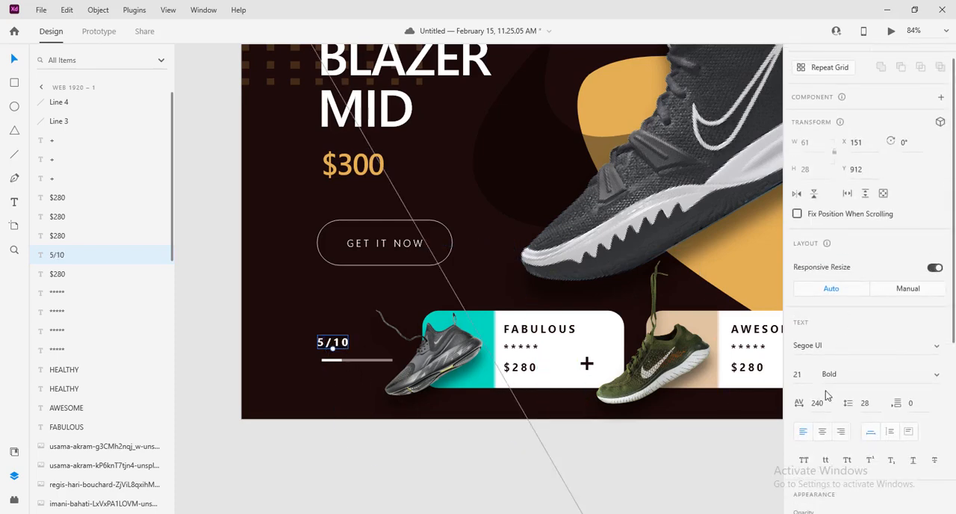
{"action": "left_click", "coordinate": [827, 404]}
{"action": "type", "text": "0"}
{"action": "key", "text": "Return"}
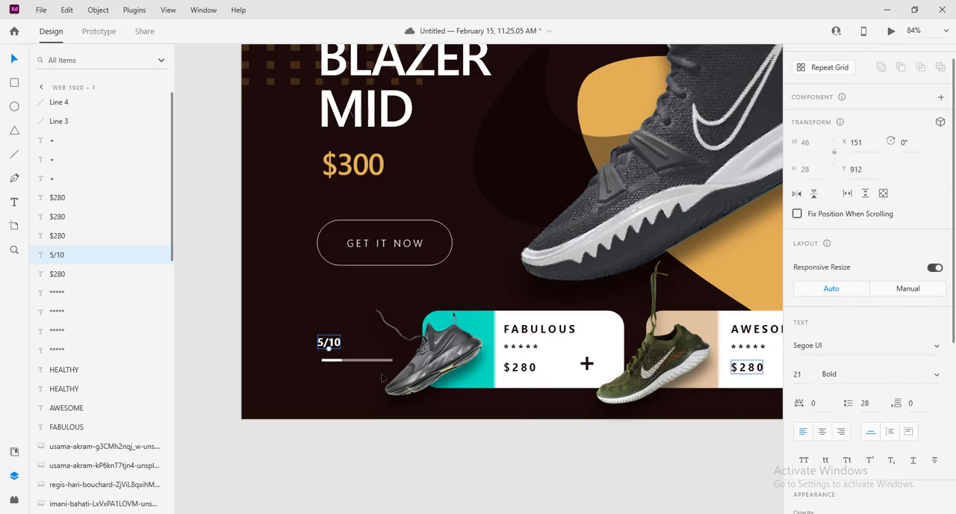
{"action": "left_click", "coordinate": [808, 379]}
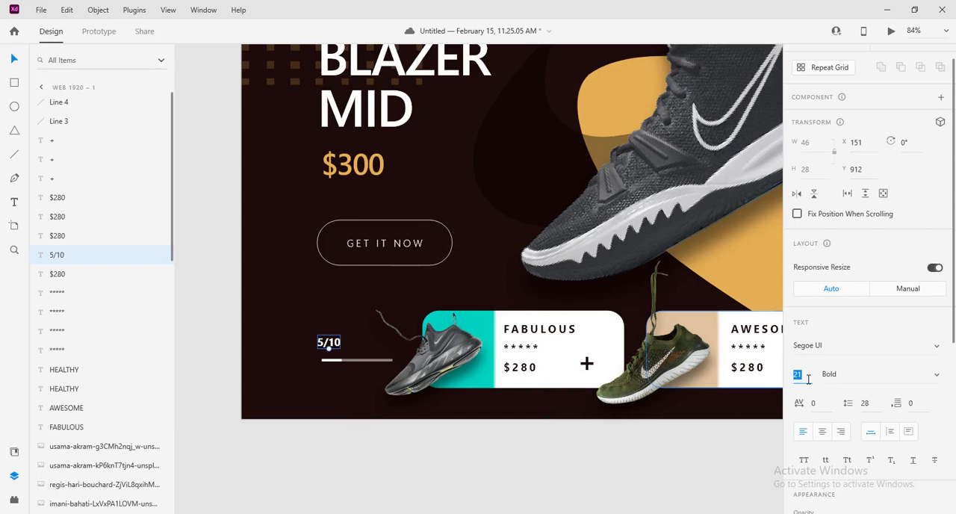
{"action": "type", "text": "18"}
{"action": "key", "text": "Return"}
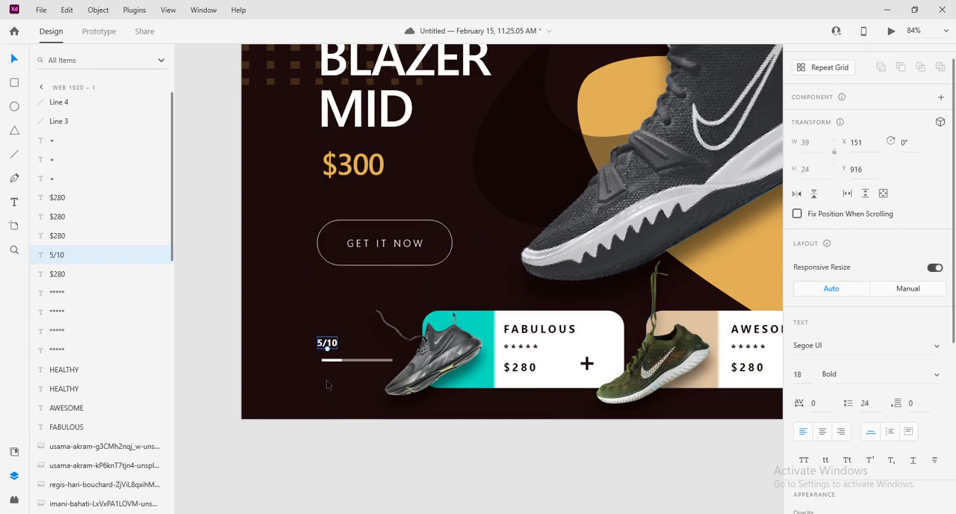
Move the 5/10 label closer to the progress line, at X 160, Y 927, and deselect it
{"action": "scroll", "coordinate": [327, 343], "scroll_direction": "up", "scroll_amount": 3}
{"action": "left_click_drag", "start_coordinate": [335, 325], "coordinate": [343, 332]}
{"action": "scroll", "coordinate": [410, 382], "scroll_direction": "down", "scroll_amount": 9}
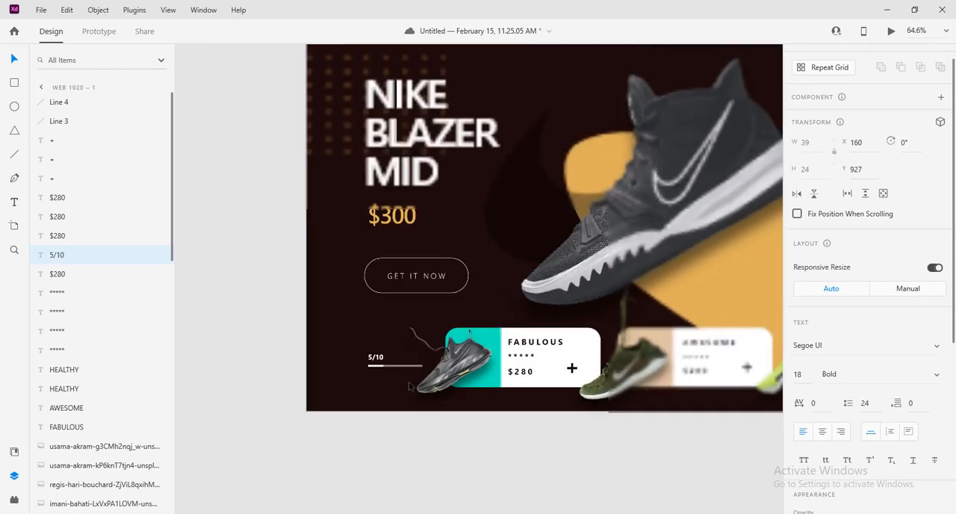
{"action": "left_click_drag", "start_coordinate": [638, 471], "coordinate": [527, 440]}
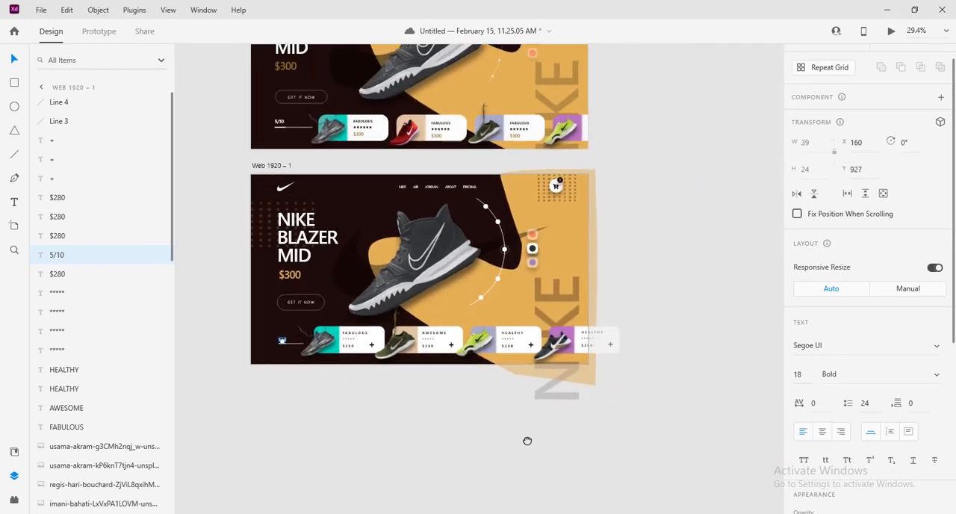
{"action": "left_click", "coordinate": [470, 443]}
{"action": "scroll", "coordinate": [388, 408], "scroll_direction": "up", "scroll_amount": 3}
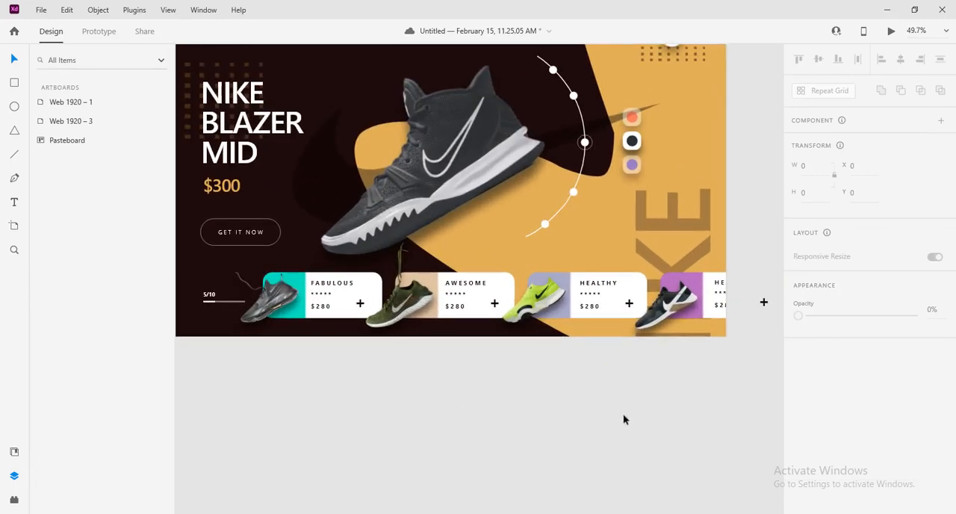
Hide the layers list, then open the desktop preview of the design and close it
{"action": "left_click", "coordinate": [14, 476]}
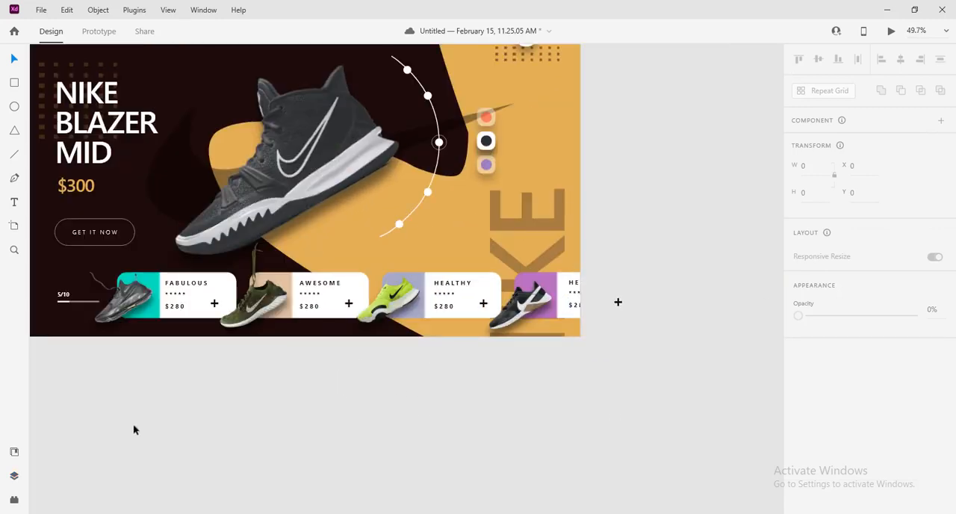
{"action": "left_click", "coordinate": [889, 30]}
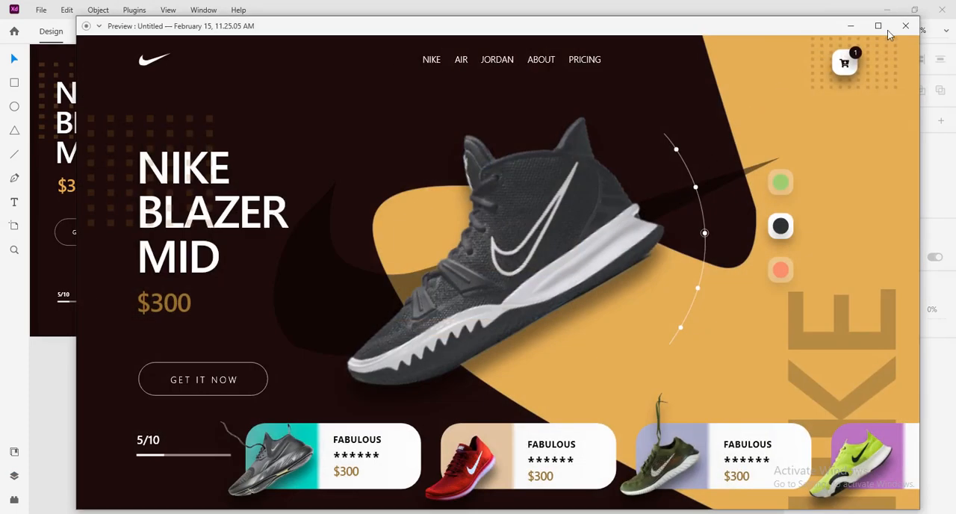
{"action": "left_click", "coordinate": [886, 30]}
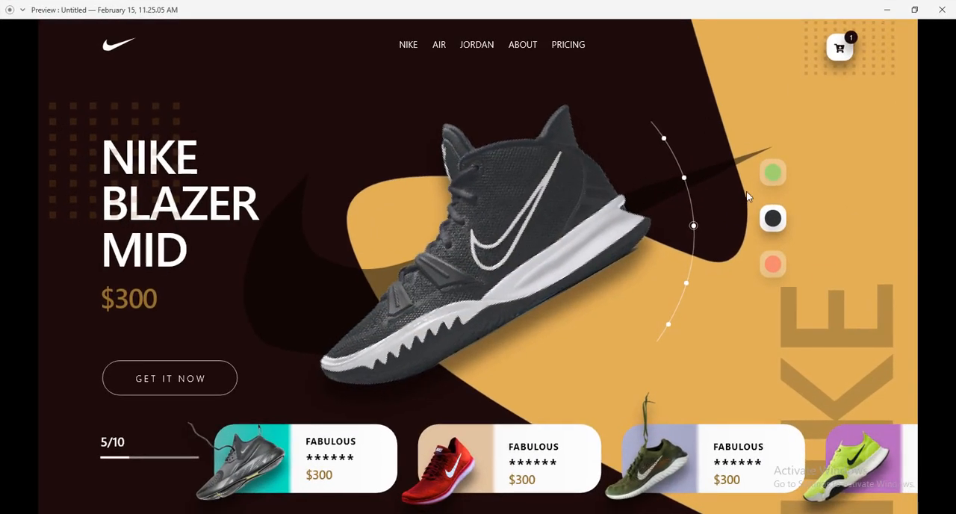
{"action": "left_click", "coordinate": [942, 9]}
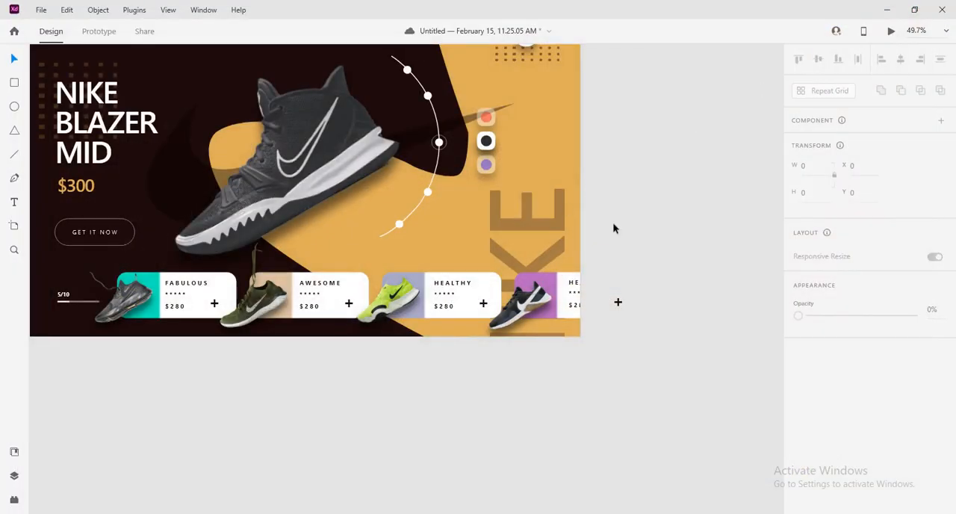
Select the Web 1920 – 1 artboard, preview the recreated landing page and close the preview
{"action": "scroll", "coordinate": [617, 224], "scroll_direction": "down", "scroll_amount": 2}
{"action": "scroll", "coordinate": [594, 365], "scroll_direction": "down", "scroll_amount": 3}
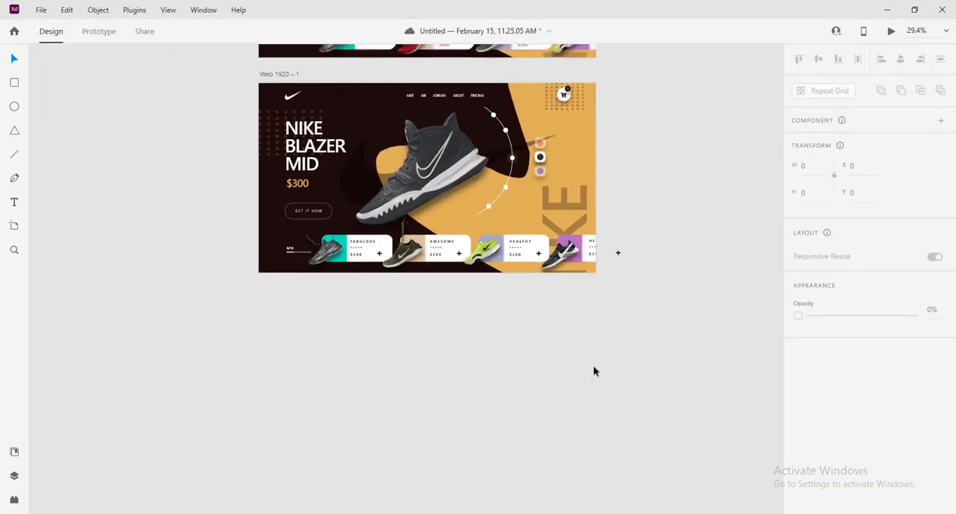
{"action": "left_click_drag", "start_coordinate": [606, 439], "coordinate": [642, 504]}
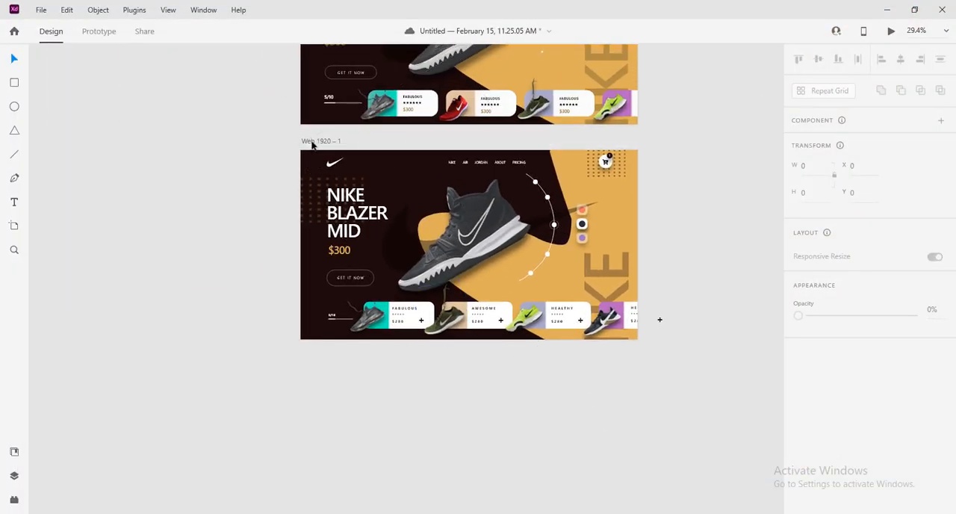
{"action": "left_click", "coordinate": [314, 143]}
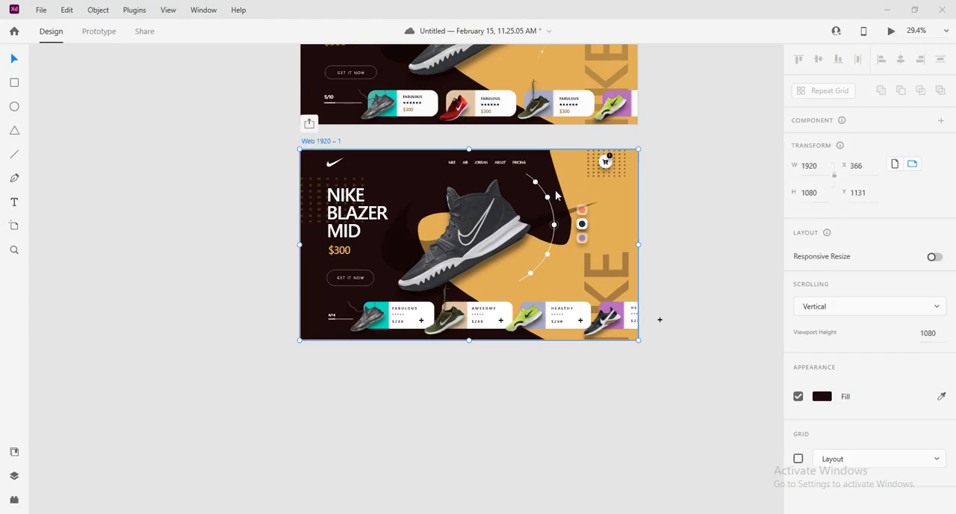
{"action": "left_click", "coordinate": [892, 30]}
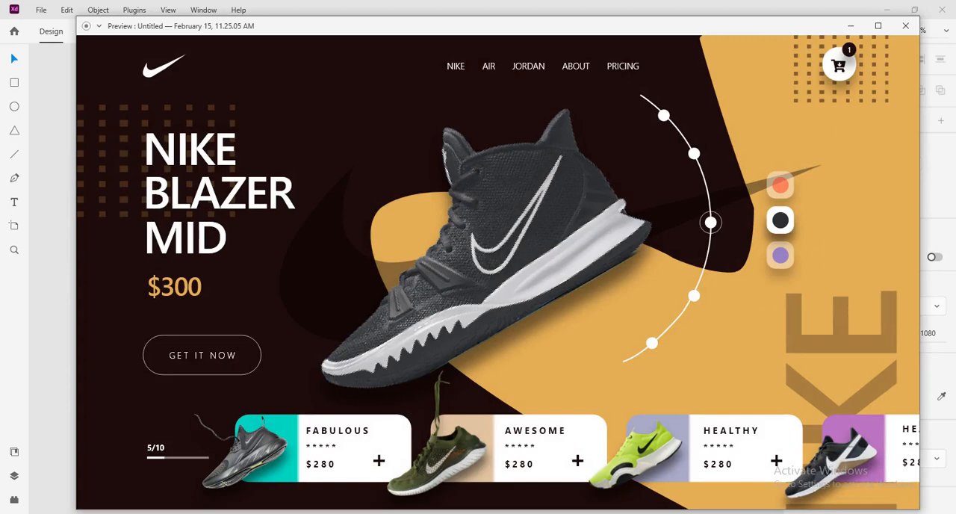
{"action": "left_click", "coordinate": [906, 26]}
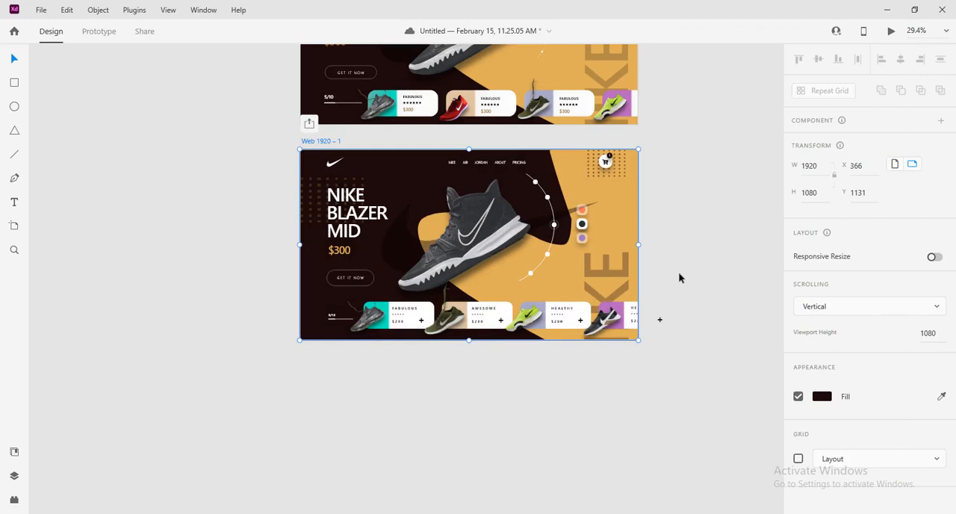
Turn on the layout grid for the Web 1920 – 1 artboard
{"action": "scroll", "coordinate": [678, 277], "scroll_direction": "down", "scroll_amount": 2, "text": "ctrl"}
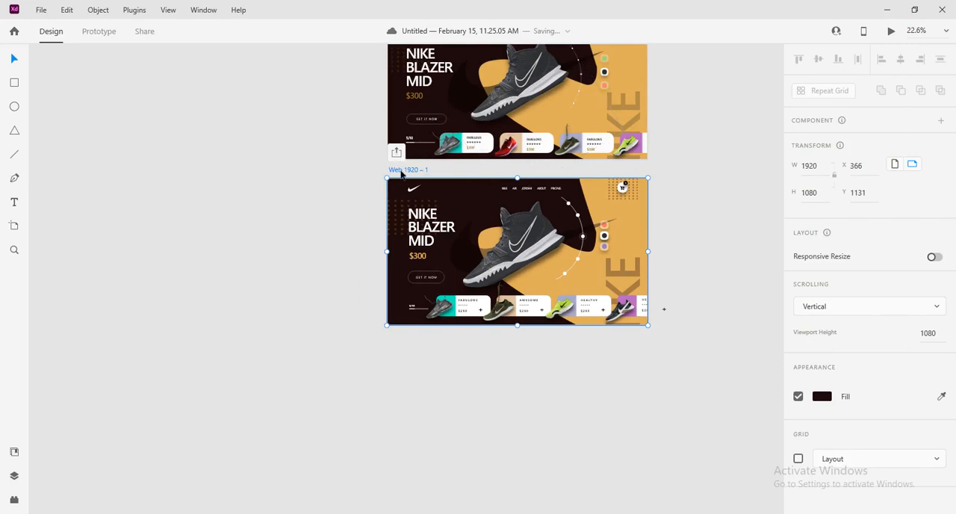
{"action": "left_click", "coordinate": [799, 459]}
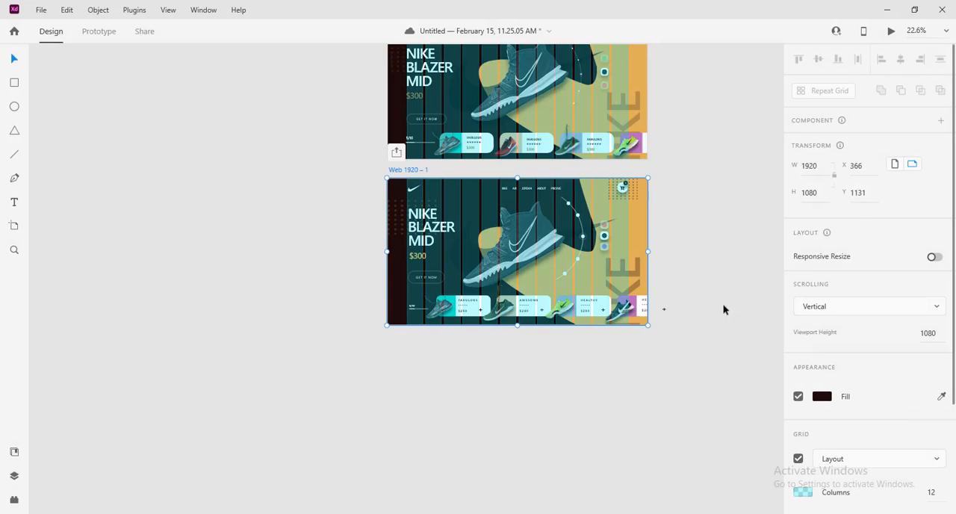
Lock the dot pattern group behind the heading on the Web 1920 – 1 artboard
{"action": "scroll", "coordinate": [721, 306], "scroll_direction": "up", "scroll_amount": 3}
{"action": "scroll", "coordinate": [721, 306], "scroll_direction": "down", "scroll_amount": 3}
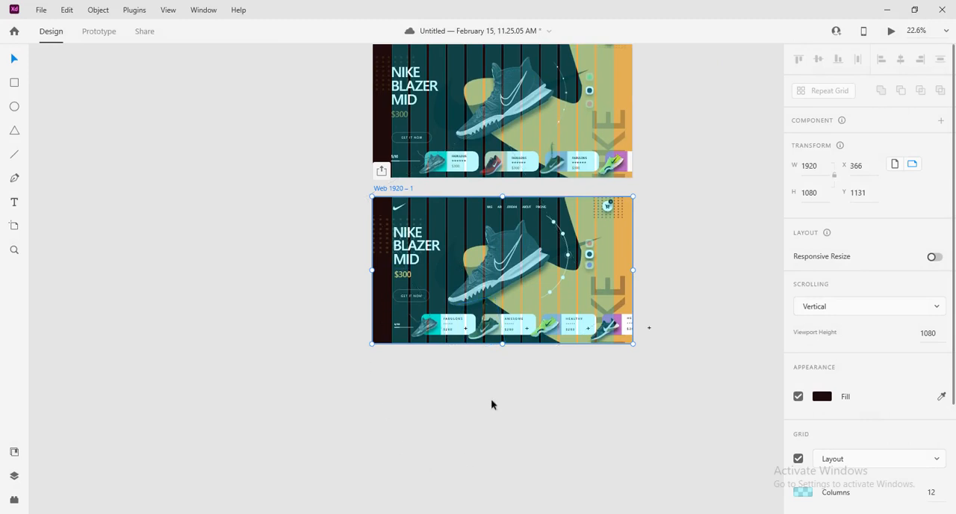
{"action": "left_click", "coordinate": [378, 240]}
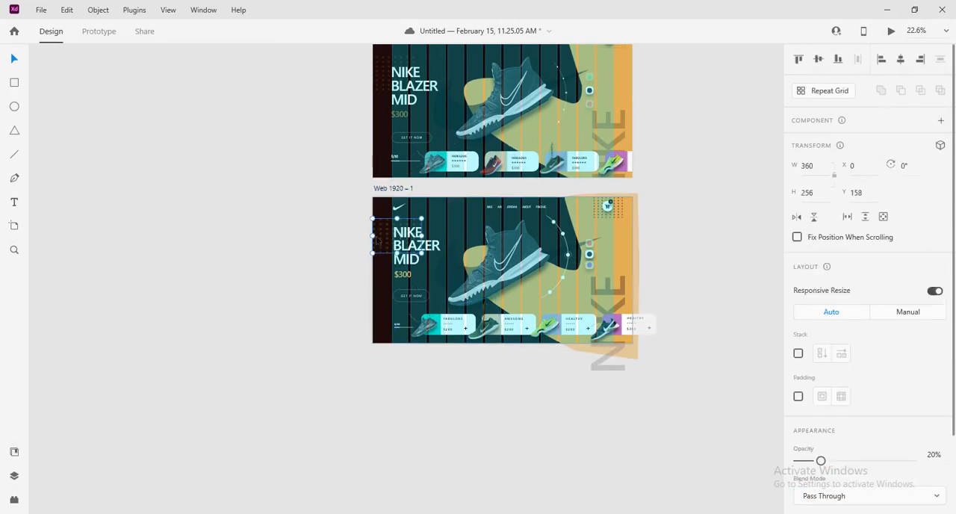
{"action": "right_click", "coordinate": [377, 240]}
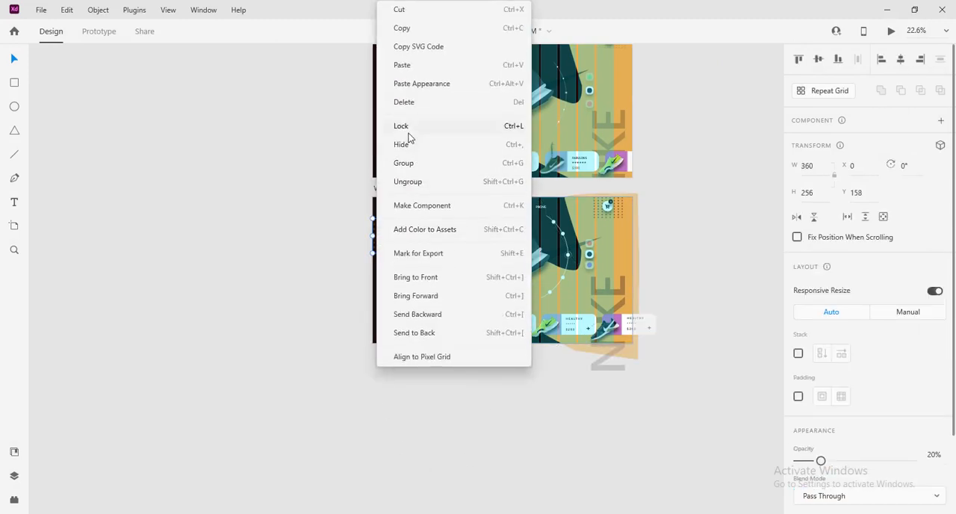
{"action": "left_click", "coordinate": [403, 126]}
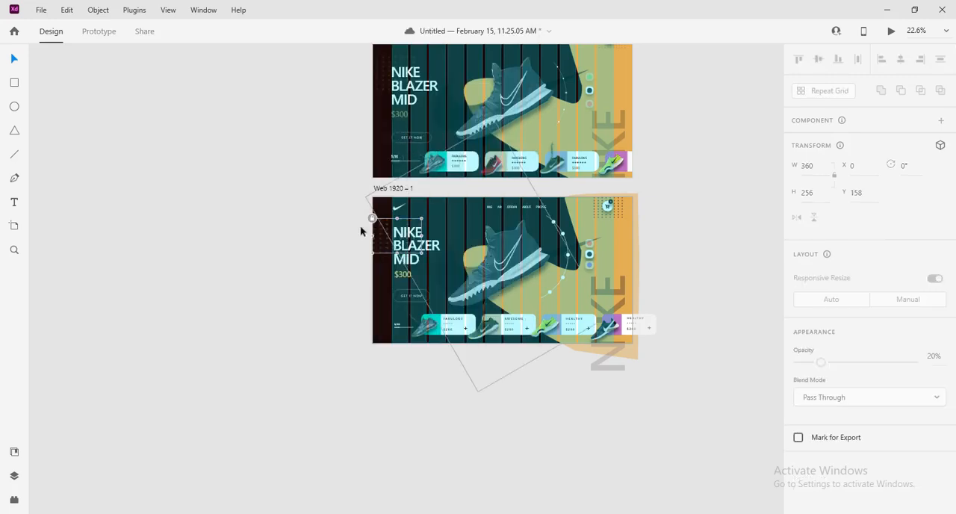
{"action": "left_click_drag", "start_coordinate": [343, 207], "coordinate": [410, 262]}
{"action": "left_click", "coordinate": [343, 262]}
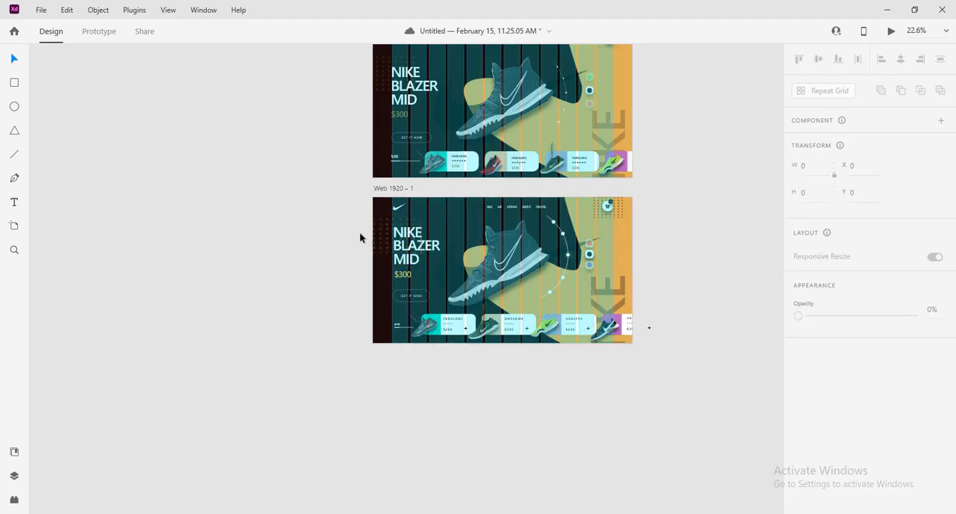
Move the heading word MID left to X 133, aligning it with the first layout grid column
{"action": "left_click_drag", "start_coordinate": [354, 230], "coordinate": [408, 282]}
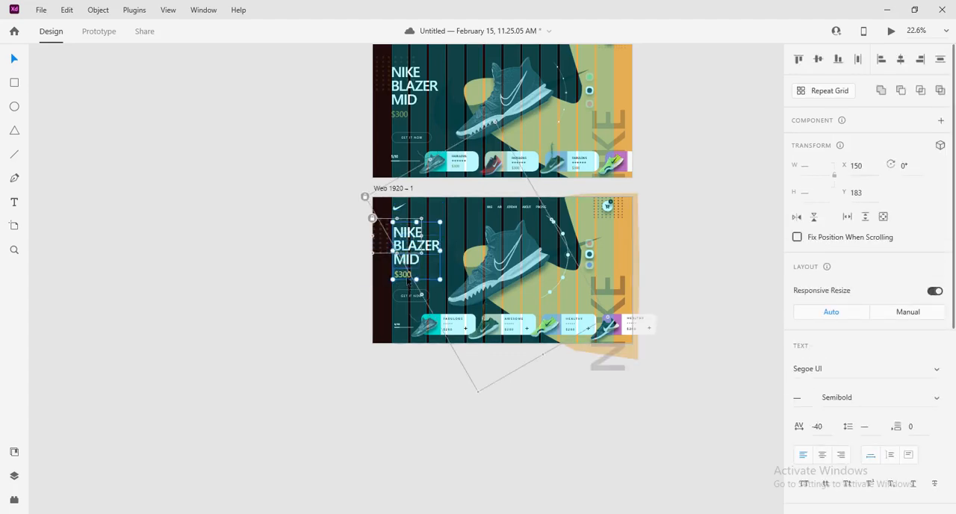
{"action": "scroll", "coordinate": [439, 270], "scroll_direction": "up", "scroll_amount": 5}
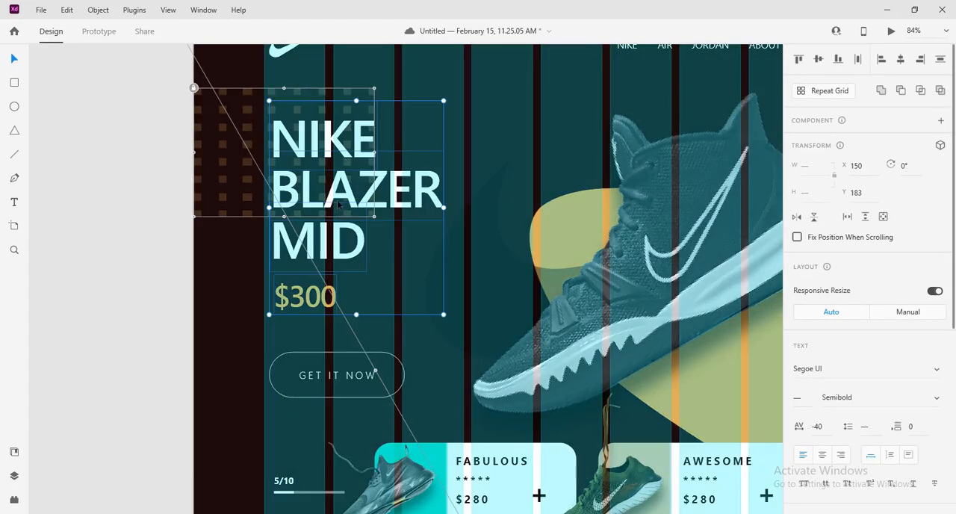
{"action": "left_click", "coordinate": [340, 200]}
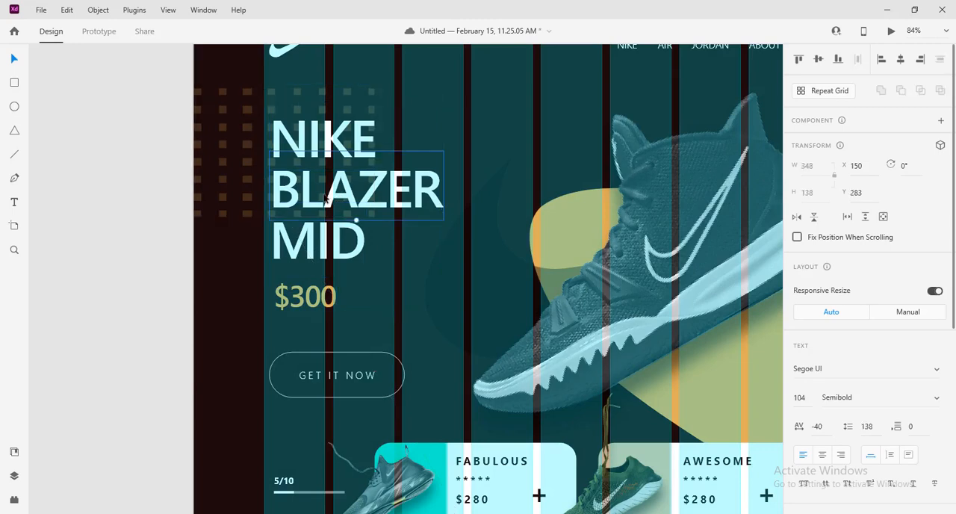
{"action": "left_click", "coordinate": [183, 277]}
{"action": "left_click", "coordinate": [300, 297]}
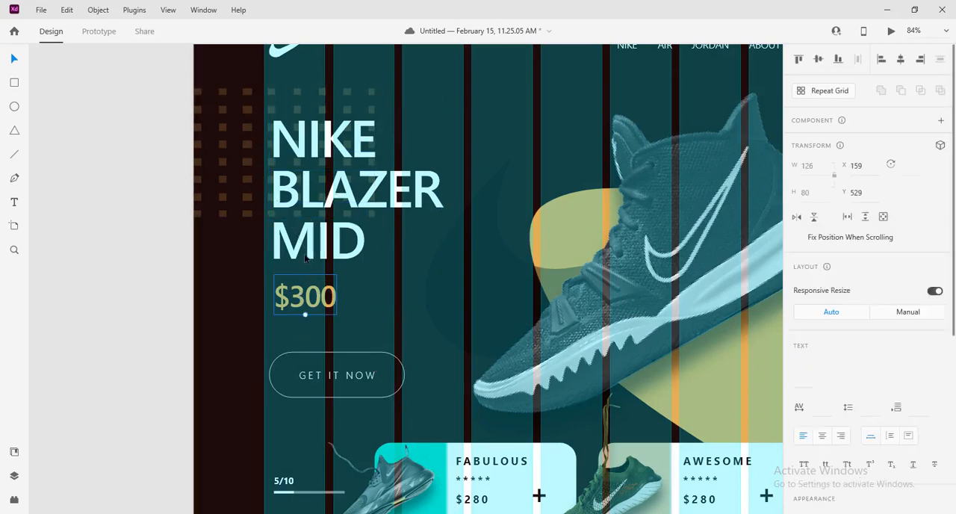
{"action": "left_click", "coordinate": [289, 257]}
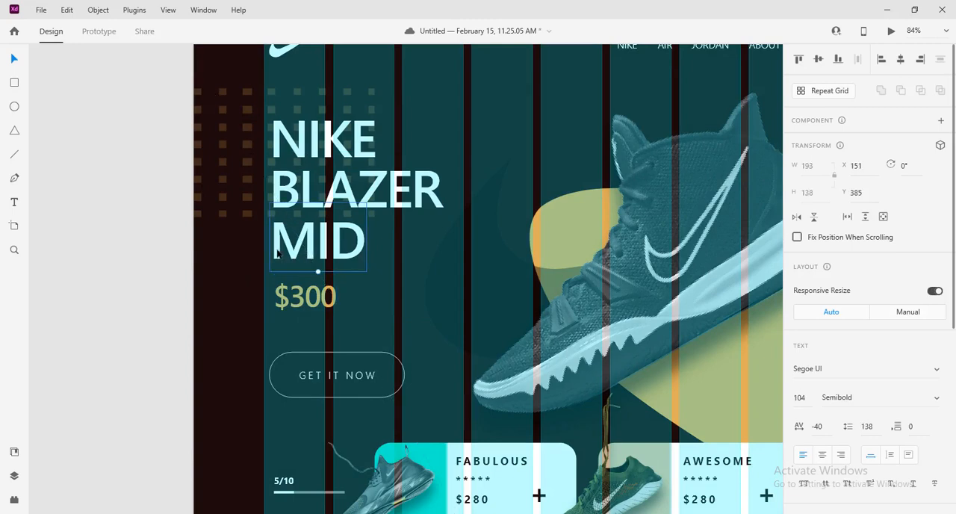
{"action": "key", "text": "Left"}
{"action": "key", "text": "Left"}
{"action": "key", "text": "Left"}
{"action": "key", "text": "Left"}
{"action": "key", "text": "Left"}
{"action": "key", "text": "Left"}
{"action": "key", "text": "Left"}
{"action": "key", "text": "Left"}
{"action": "key", "text": "Left"}
{"action": "key", "text": "Left"}
{"action": "key", "text": "Left"}
{"action": "key", "text": "Left"}
{"action": "key", "text": "Left"}
{"action": "key", "text": "Left"}
{"action": "key", "text": "Left"}
{"action": "key", "text": "Left"}
{"action": "key", "text": "Left"}
{"action": "key", "text": "Left"}
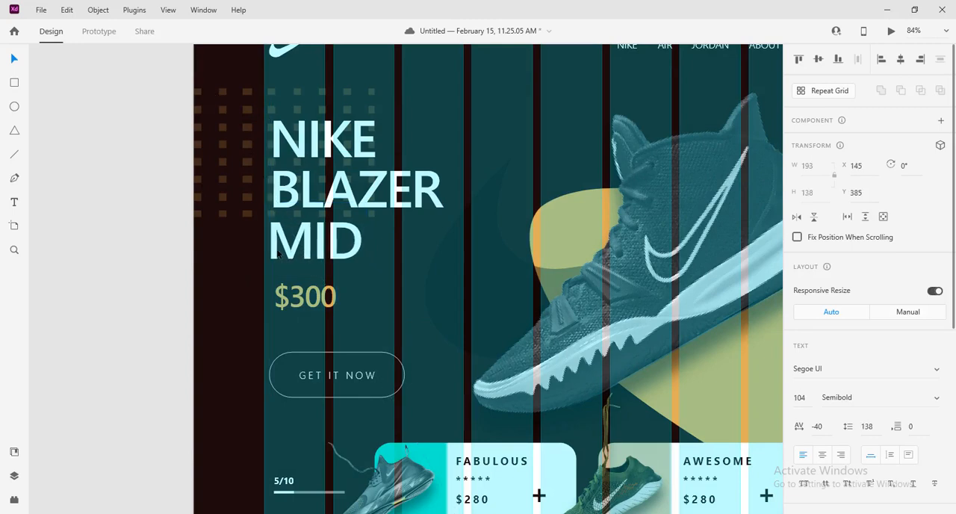
Move the $300 price below the heading left to X 136, in line with the first grid column
{"action": "left_click", "coordinate": [300, 297]}
{"action": "key", "text": "Left"}
{"action": "key", "text": "Left"}
{"action": "key", "text": "Left"}
{"action": "key", "text": "Left"}
{"action": "key", "text": "Left"}
{"action": "key", "text": "Left"}
{"action": "key", "text": "Left"}
{"action": "key", "text": "Left"}
{"action": "key", "text": "Left"}
{"action": "key", "text": "Left"}
{"action": "key", "text": "Left"}
{"action": "key", "text": "Left"}
{"action": "key", "text": "Left"}
{"action": "key", "text": "Left"}
{"action": "key", "text": "Left"}
{"action": "key", "text": "Left"}
{"action": "key", "text": "Left"}
{"action": "key", "text": "Left"}
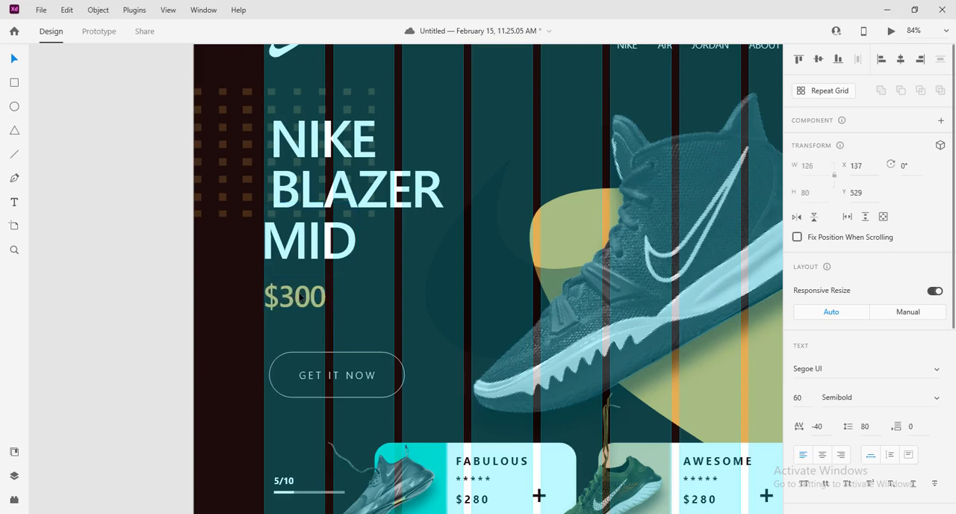
{"action": "key", "text": "Left"}
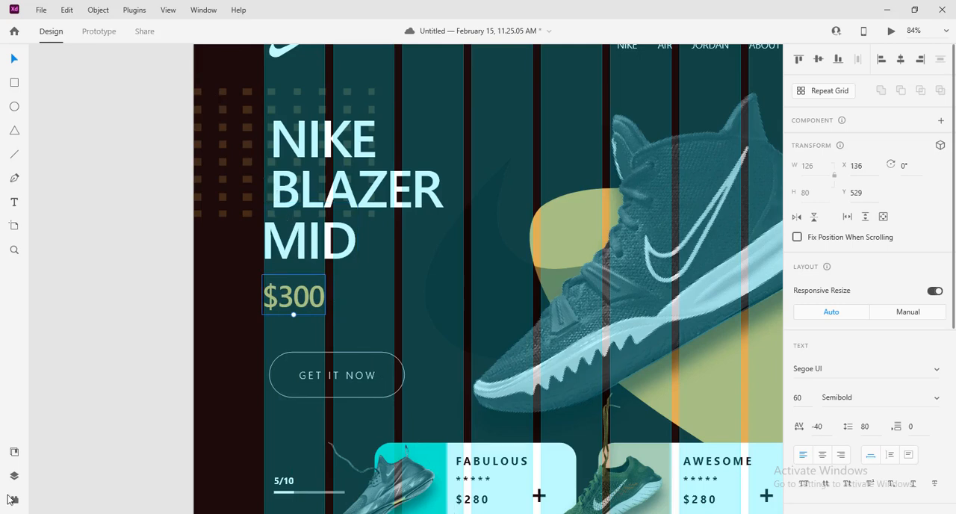
Show the layers list, select the BLAZER text and move it left to X 133
{"action": "left_click", "coordinate": [14, 476]}
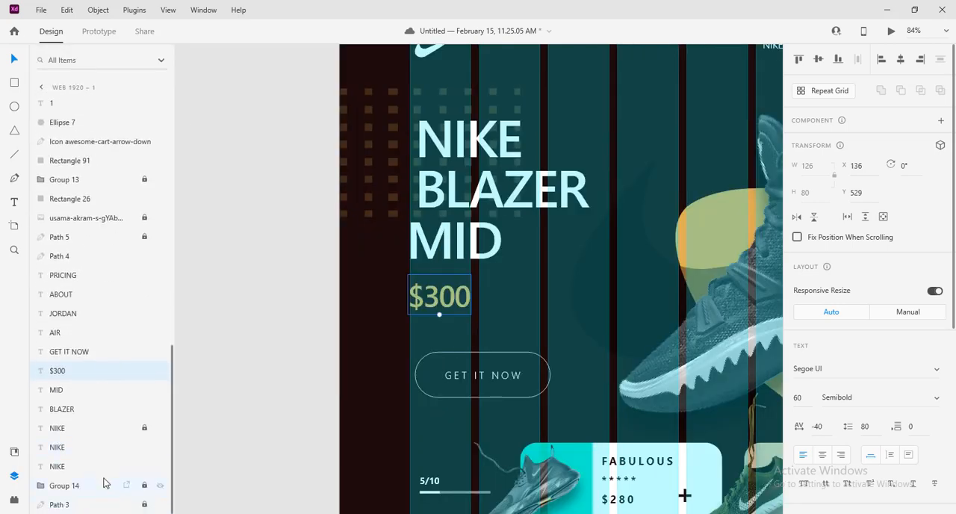
{"action": "left_click", "coordinate": [63, 410]}
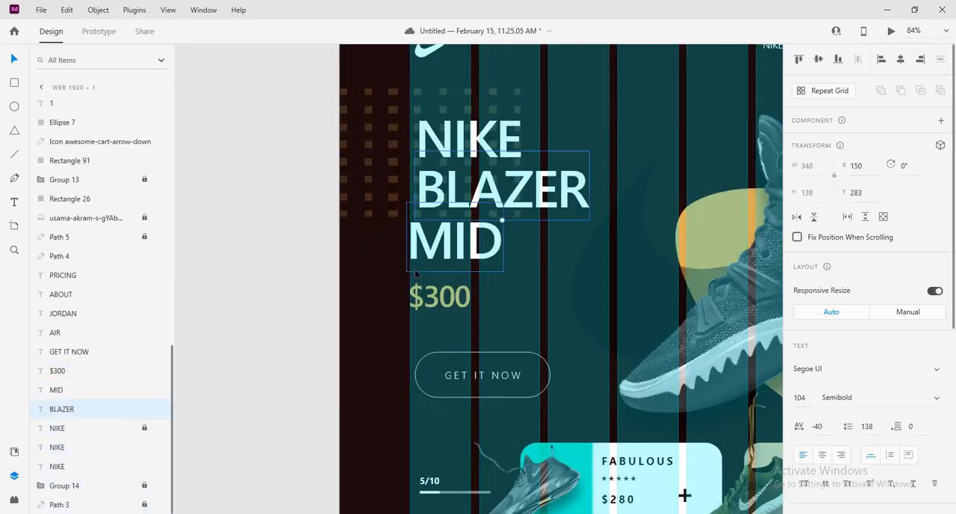
{"action": "key", "text": "Left"}
{"action": "key", "text": "Left"}
{"action": "key", "text": "Left"}
{"action": "key", "text": "Left"}
{"action": "key", "text": "Left"}
{"action": "key", "text": "Left"}
{"action": "key", "text": "Left"}
{"action": "key", "text": "Left"}
{"action": "key", "text": "Left"}
{"action": "key", "text": "Left"}
{"action": "key", "text": "Left"}
{"action": "key", "text": "Left"}
{"action": "key", "text": "Left"}
{"action": "key", "text": "Left"}
{"action": "key", "text": "Left"}
{"action": "key", "text": "Left"}
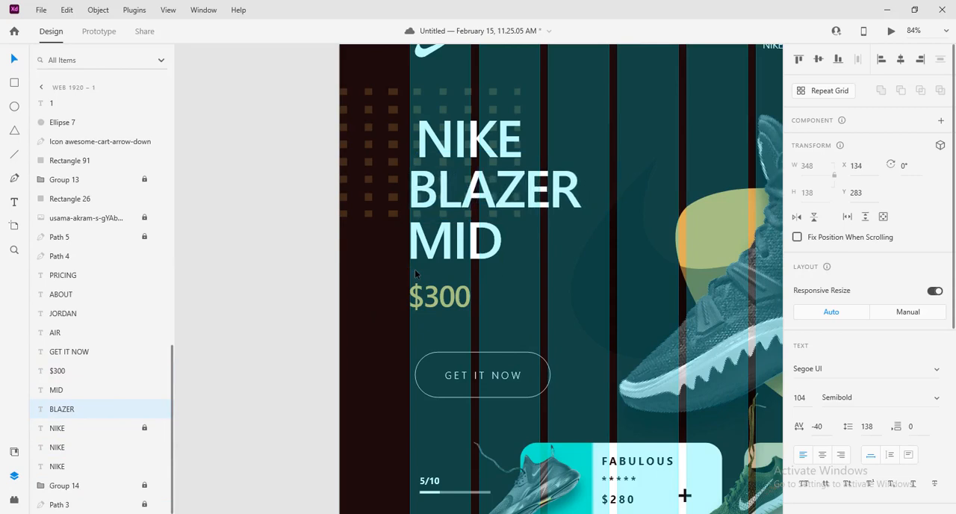
{"action": "key", "text": "Left"}
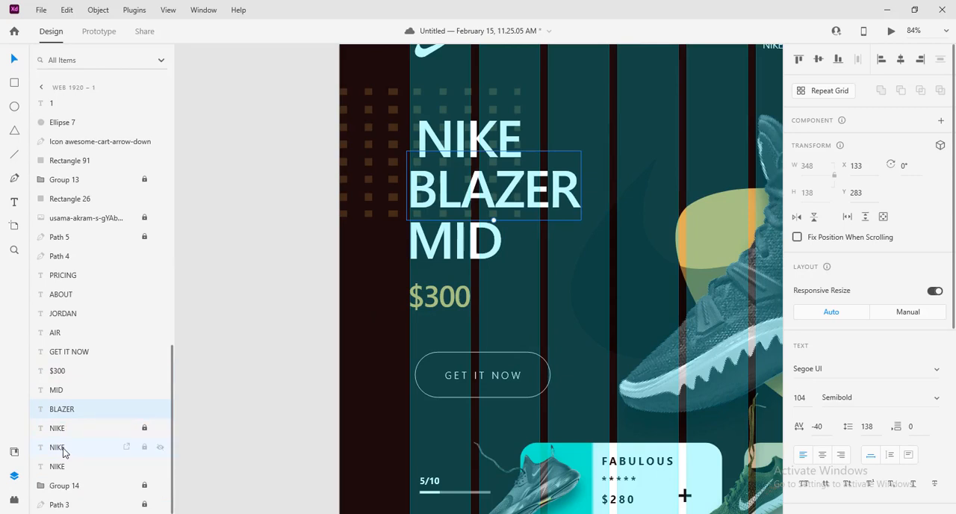
Move the NIKE heading text above BLAZER left to X 134, matching the other heading lines
{"action": "left_click", "coordinate": [64, 448]}
{"action": "key", "text": "Left"}
{"action": "key", "text": "Left"}
{"action": "key", "text": "Left"}
{"action": "key", "text": "Left"}
{"action": "key", "text": "Left"}
{"action": "key", "text": "Left"}
{"action": "key", "text": "Left"}
{"action": "key", "text": "Left"}
{"action": "key", "text": "Left"}
{"action": "key", "text": "Left"}
{"action": "key", "text": "Left"}
{"action": "key", "text": "Left"}
{"action": "key", "text": "Left"}
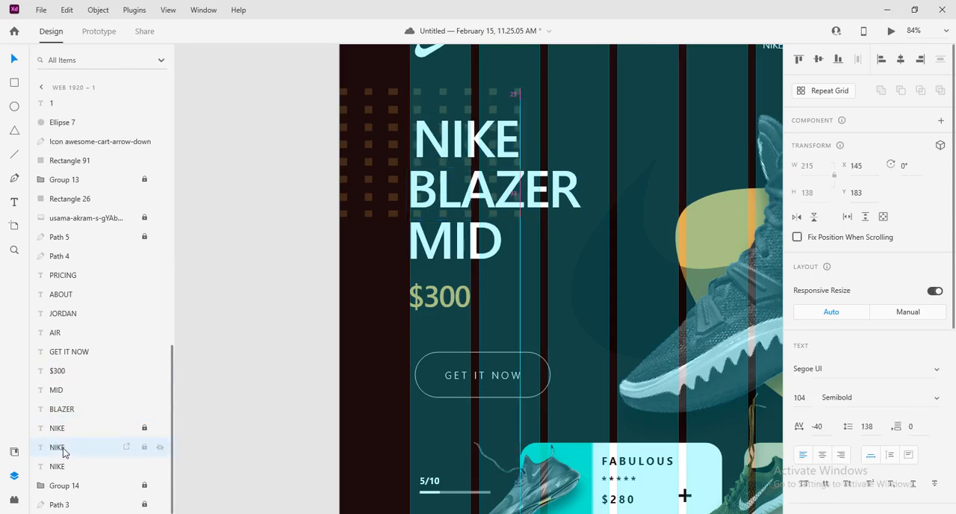
{"action": "key", "text": "Left"}
{"action": "key", "text": "Left"}
{"action": "key", "text": "Left"}
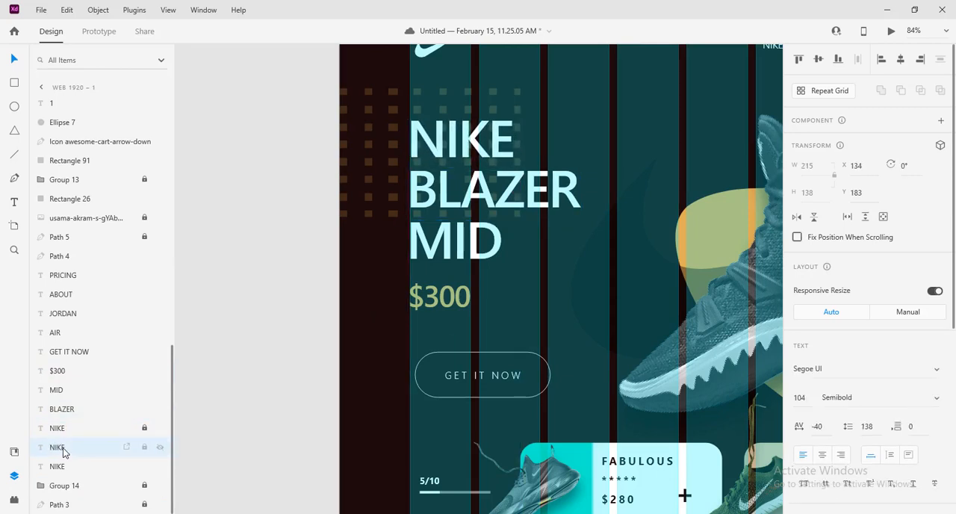
Try to move the GET IT NOW button left together with everything caught in the selection, then undo it
{"action": "left_click_drag", "start_coordinate": [280, 352], "coordinate": [544, 409]}
{"action": "key", "text": "Left"}
{"action": "key", "text": "Left"}
{"action": "key", "text": "Left"}
{"action": "key", "text": "Left"}
{"action": "key", "text": "Left"}
{"action": "key", "text": "Left"}
{"action": "key", "text": "Left"}
{"action": "key", "text": "Left"}
{"action": "key", "text": "Left"}
{"action": "key", "text": "Left"}
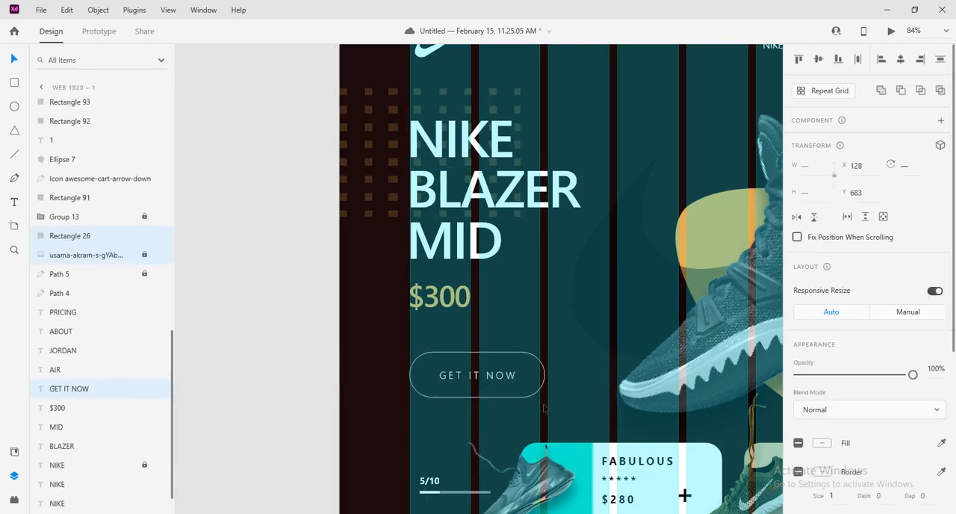
{"action": "key", "text": "ctrl+z"}
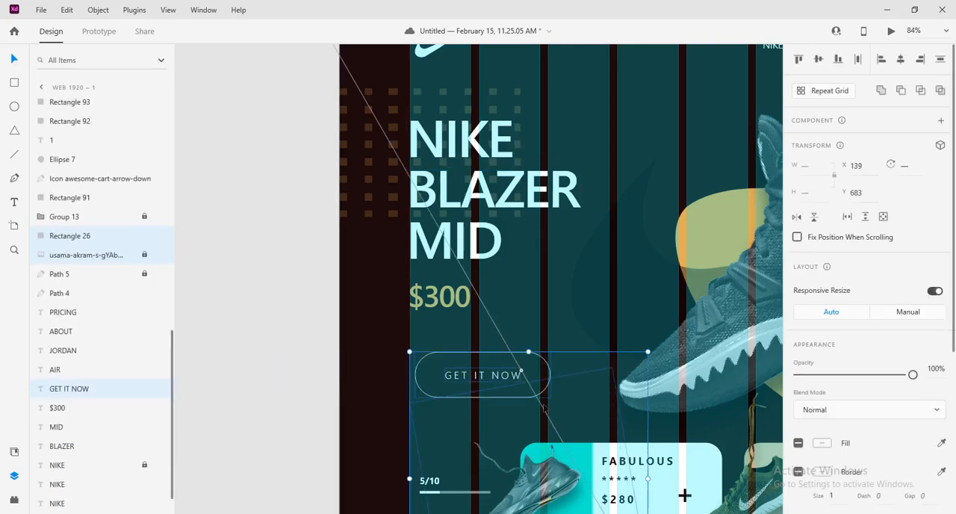
{"action": "left_click", "coordinate": [303, 360]}
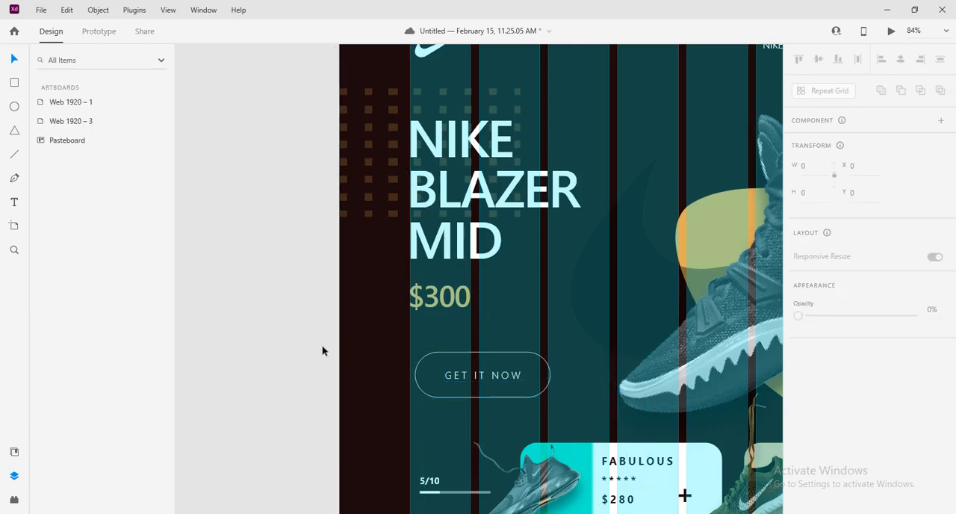
Select only the GET IT NOW label and its rounded outline and move them left to the first grid column's edge
{"action": "left_click_drag", "start_coordinate": [323, 348], "coordinate": [506, 394]}
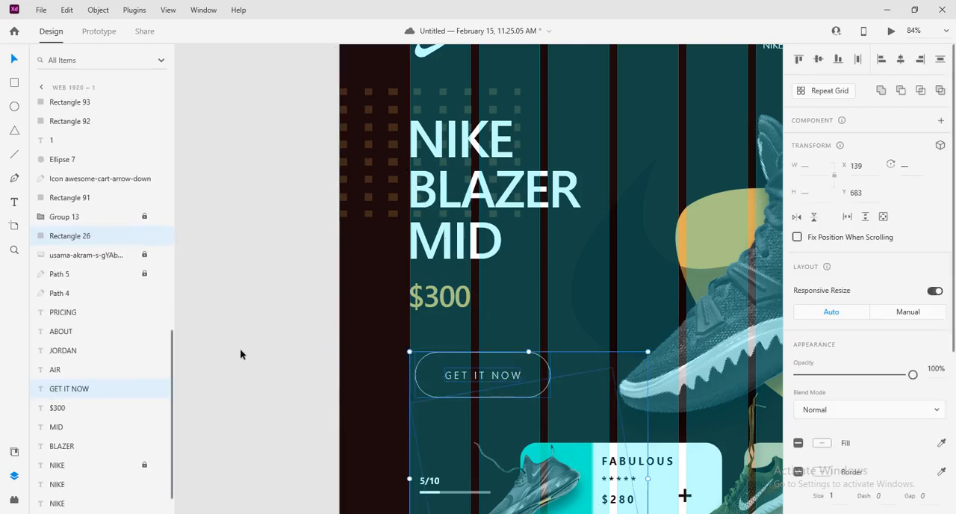
{"action": "left_click", "coordinate": [308, 343]}
{"action": "left_click_drag", "start_coordinate": [308, 344], "coordinate": [450, 381]}
{"action": "key", "text": "Left"}
{"action": "key", "text": "Left"}
{"action": "key", "text": "Left"}
{"action": "key", "text": "Left"}
{"action": "key", "text": "Left"}
{"action": "key", "text": "Left"}
{"action": "key", "text": "Left"}
{"action": "key", "text": "Left"}
{"action": "key", "text": "Left"}
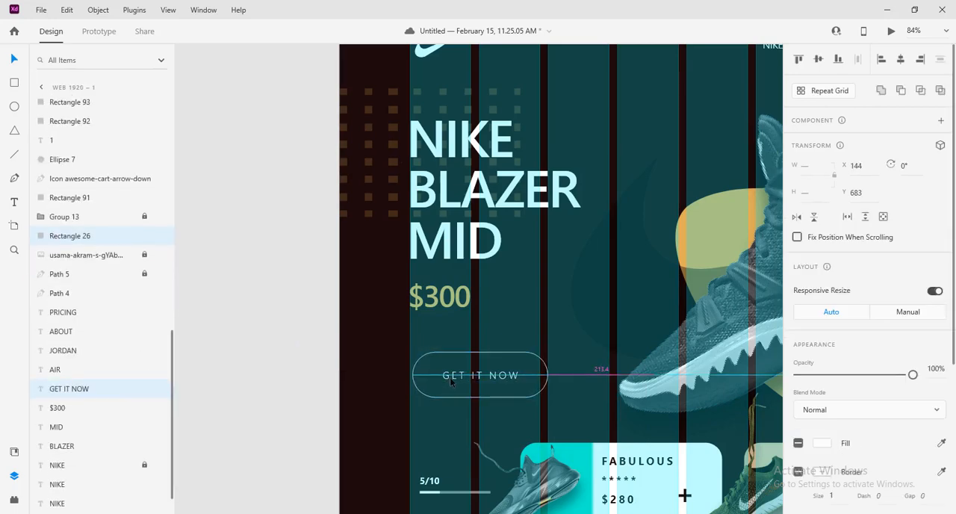
{"action": "left_click", "coordinate": [235, 385]}
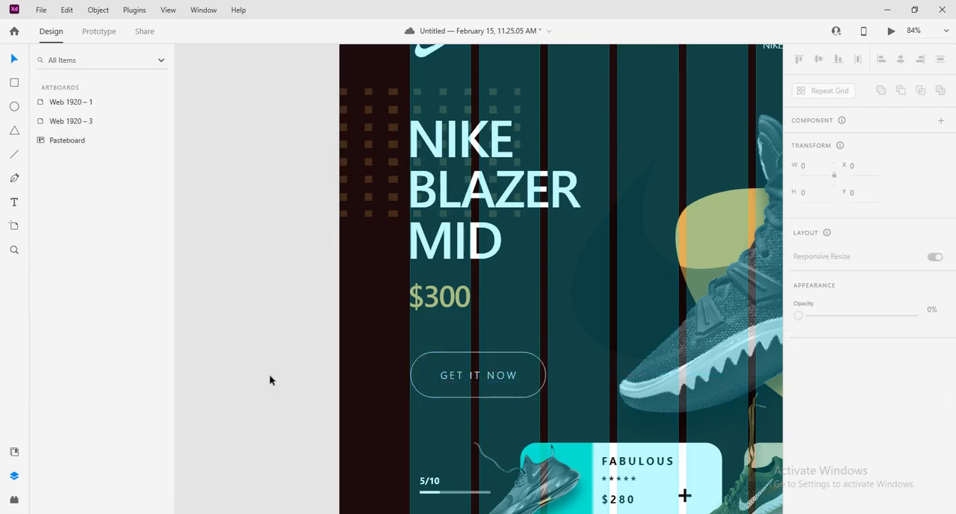
Hide the imani-bahati shoe image that overlaps the FABULOUS card and the progress indicator
{"action": "scroll", "coordinate": [269, 380], "scroll_direction": "down", "scroll_amount": 5}
{"action": "left_click_drag", "start_coordinate": [269, 408], "coordinate": [352, 441]}
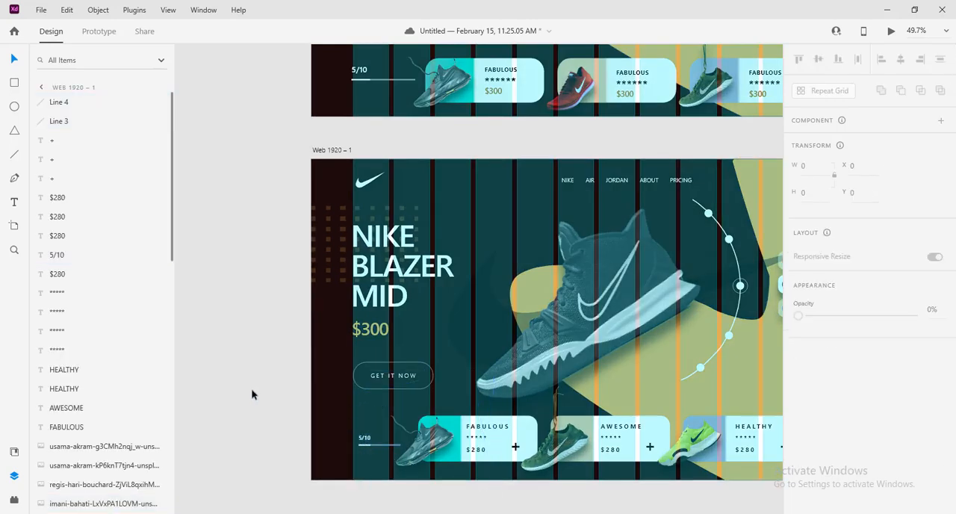
{"action": "right_click", "coordinate": [428, 444]}
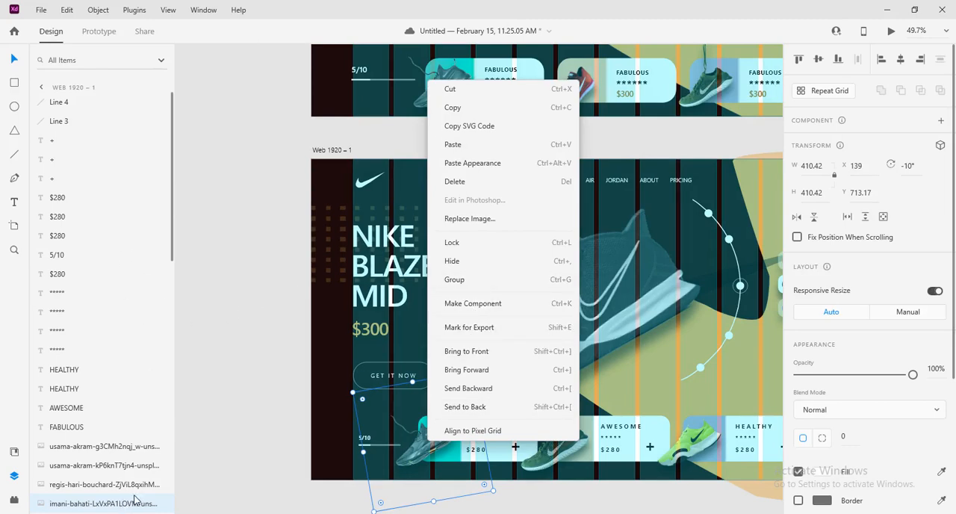
{"action": "left_click", "coordinate": [225, 489]}
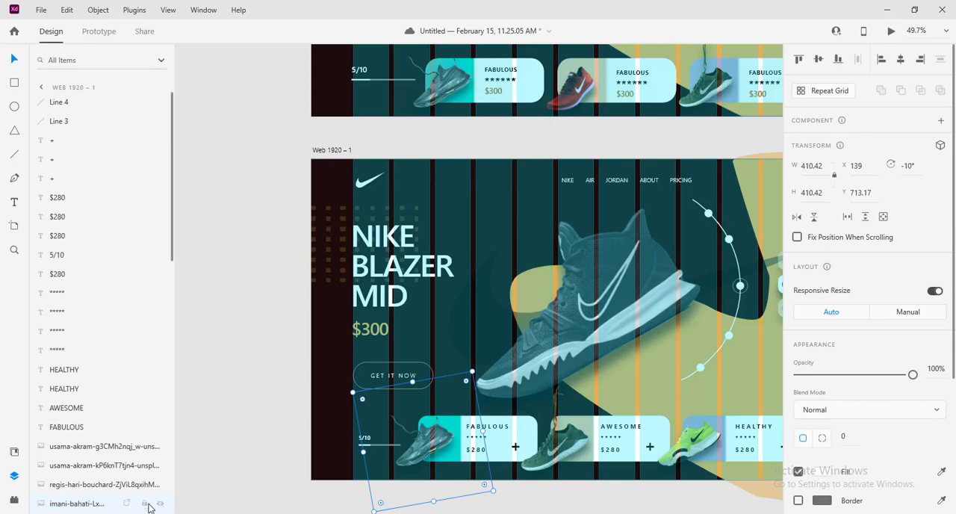
{"action": "left_click", "coordinate": [160, 503]}
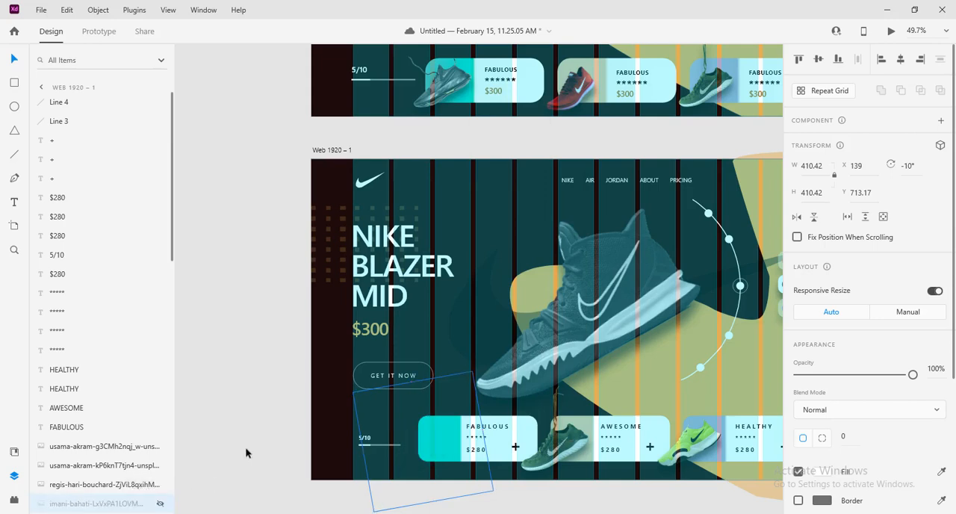
Move the 5/10 label and both progress lines left to X 142.5, and show the hidden shoe image again
{"action": "left_click", "coordinate": [286, 429]}
{"action": "left_click_drag", "start_coordinate": [286, 428], "coordinate": [401, 457]}
{"action": "key", "text": "Left"}
{"action": "key", "text": "Left"}
{"action": "key", "text": "Left"}
{"action": "key", "text": "Left"}
{"action": "key", "text": "Left"}
{"action": "key", "text": "Left"}
{"action": "key", "text": "Left"}
{"action": "key", "text": "Left"}
{"action": "key", "text": "Left"}
{"action": "key", "text": "Left"}
{"action": "key", "text": "Left"}
{"action": "key", "text": "Left"}
{"action": "key", "text": "Left"}
{"action": "key", "text": "Left"}
{"action": "key", "text": "Left"}
{"action": "key", "text": "Left"}
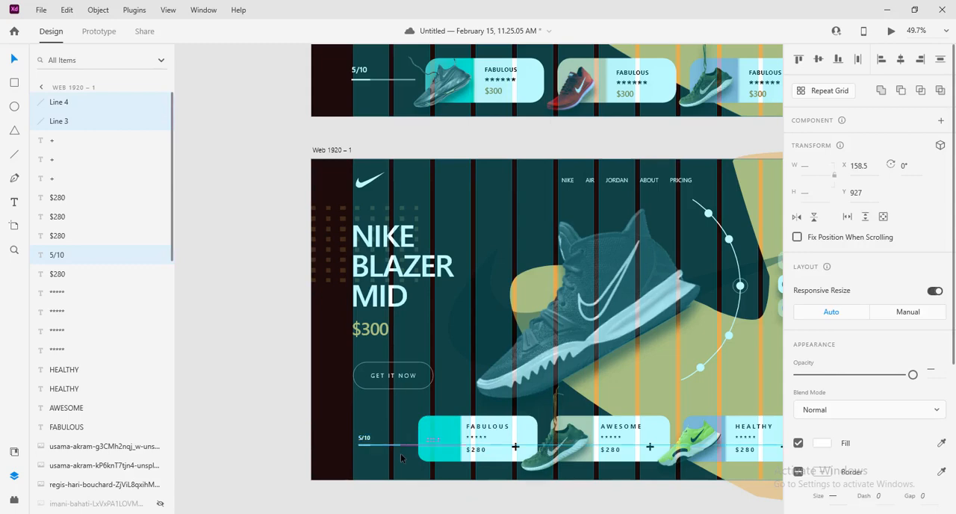
{"action": "key", "text": "Left"}
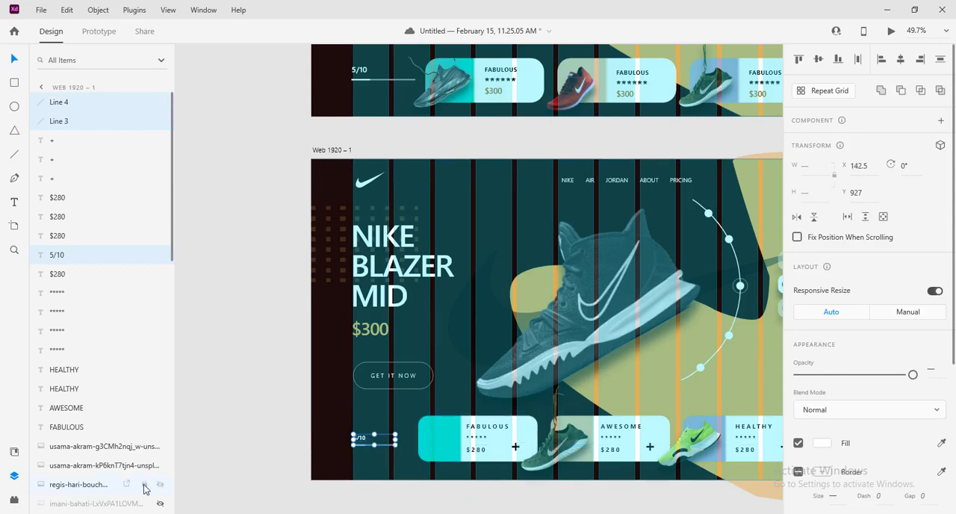
{"action": "left_click", "coordinate": [160, 504]}
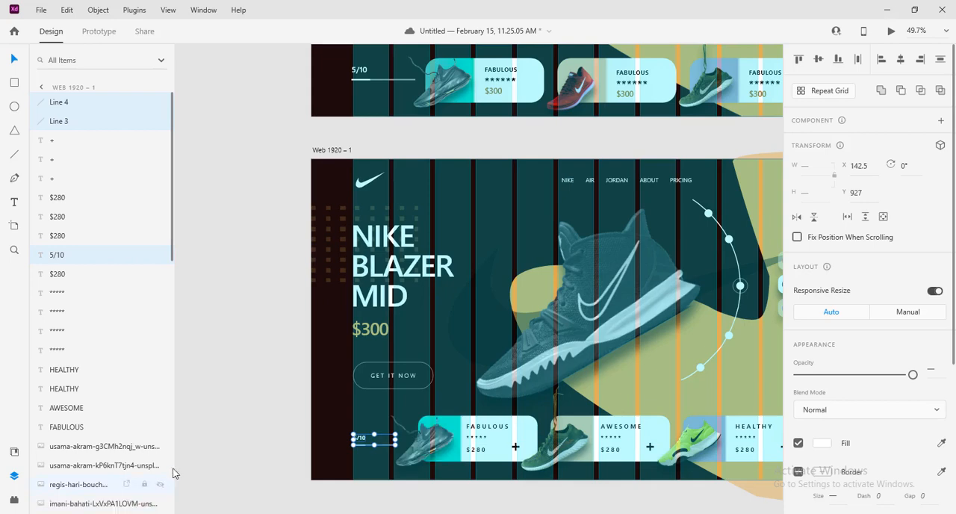
{"action": "left_click", "coordinate": [220, 395]}
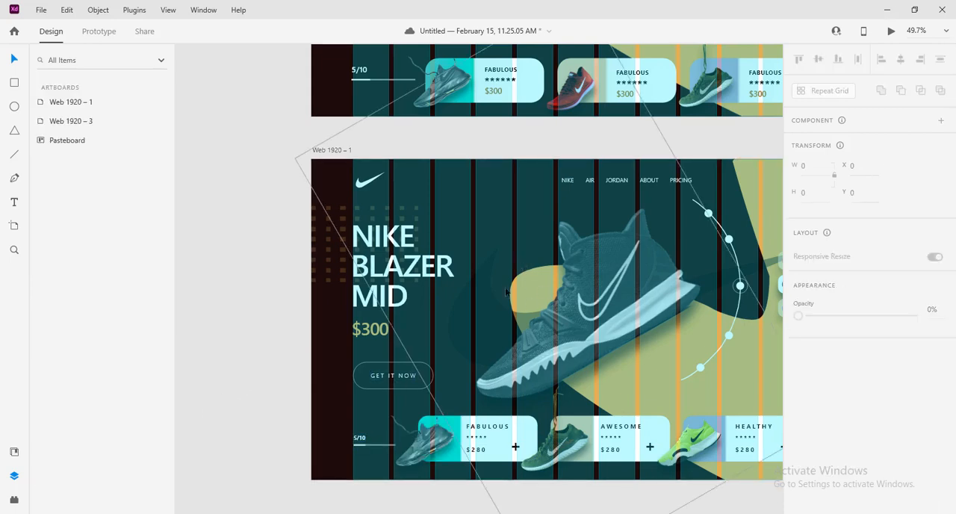
Move the white Nike swoosh logo on Web 1920 – 1 left to the first grid column's edge, at X 142.01
{"action": "left_click", "coordinate": [331, 186]}
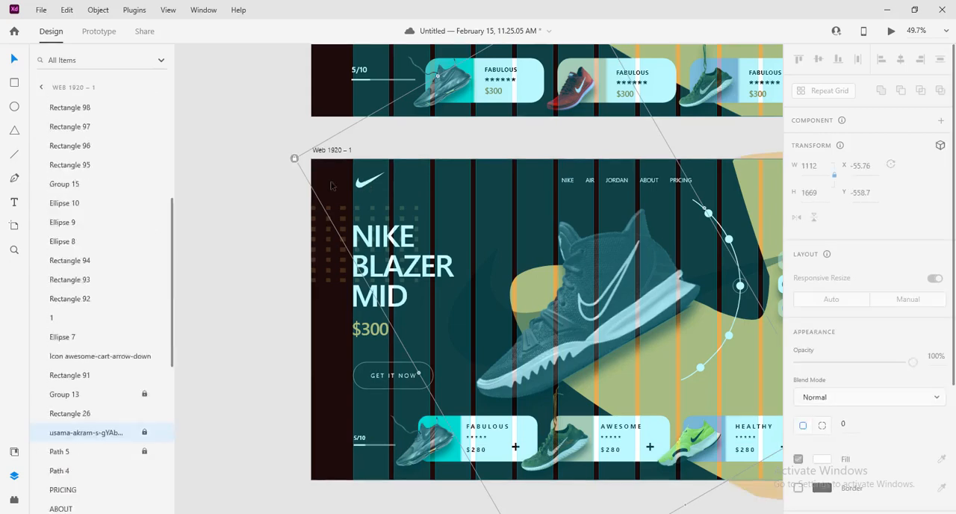
{"action": "scroll", "coordinate": [118, 456], "scroll_direction": "down", "scroll_amount": 3}
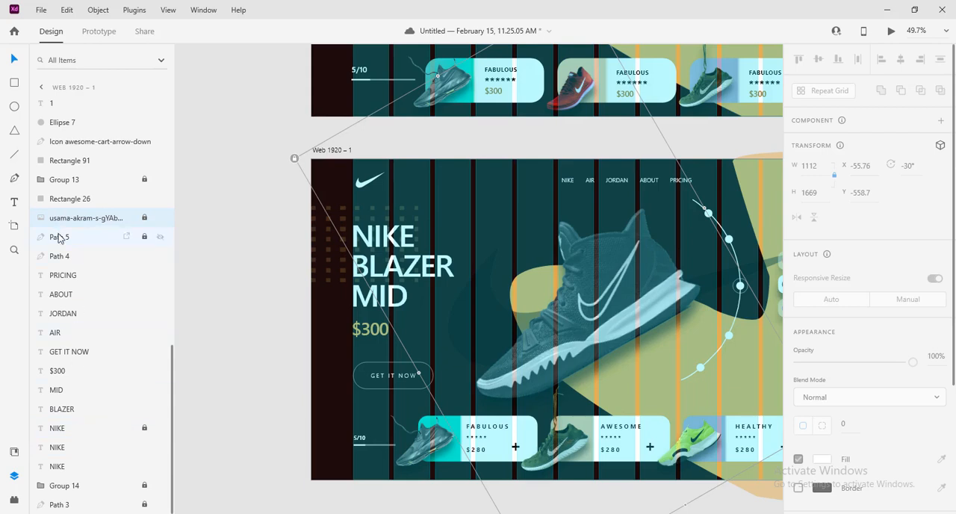
{"action": "left_click", "coordinate": [63, 239]}
{"action": "left_click", "coordinate": [67, 257]}
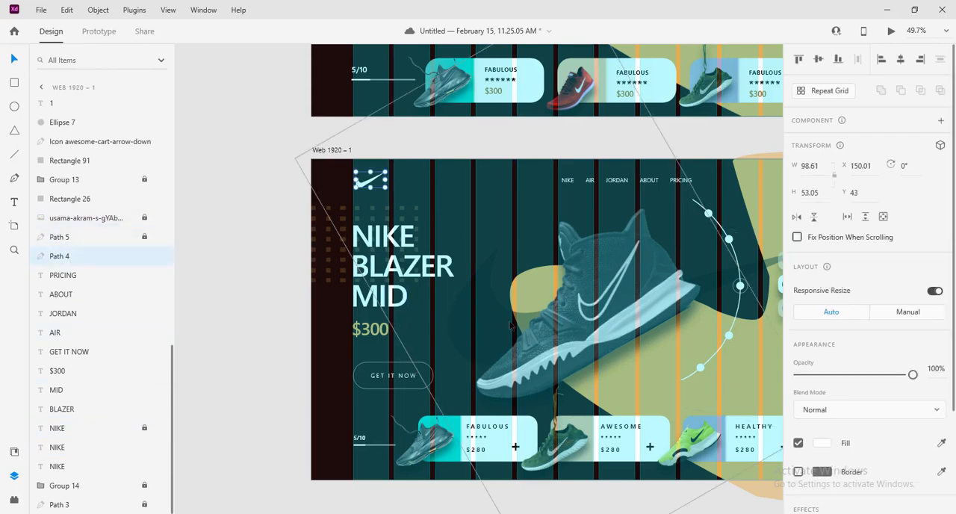
{"action": "scroll", "coordinate": [510, 325], "scroll_direction": "up", "scroll_amount": 5}
{"action": "scroll", "coordinate": [499, 324], "scroll_direction": "down", "scroll_amount": 4}
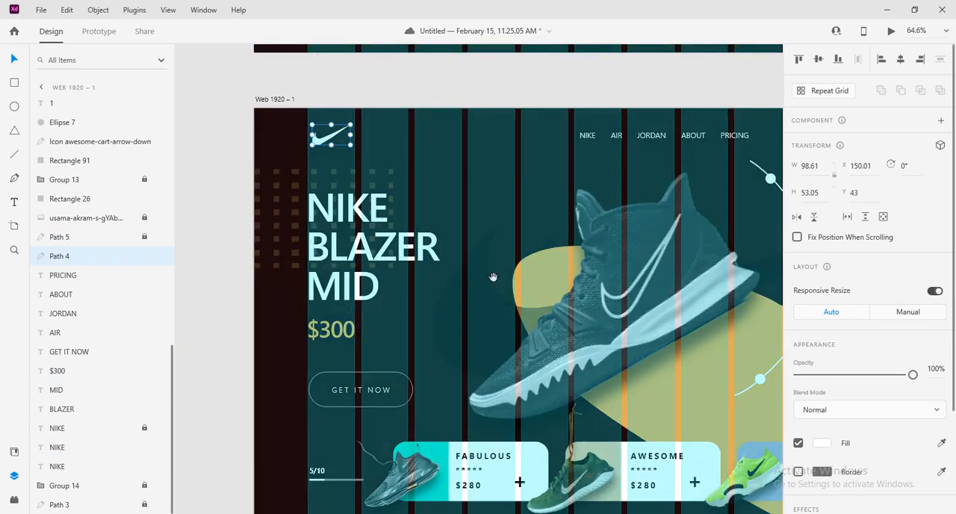
{"action": "left_click_drag", "start_coordinate": [493, 277], "coordinate": [516, 319]}
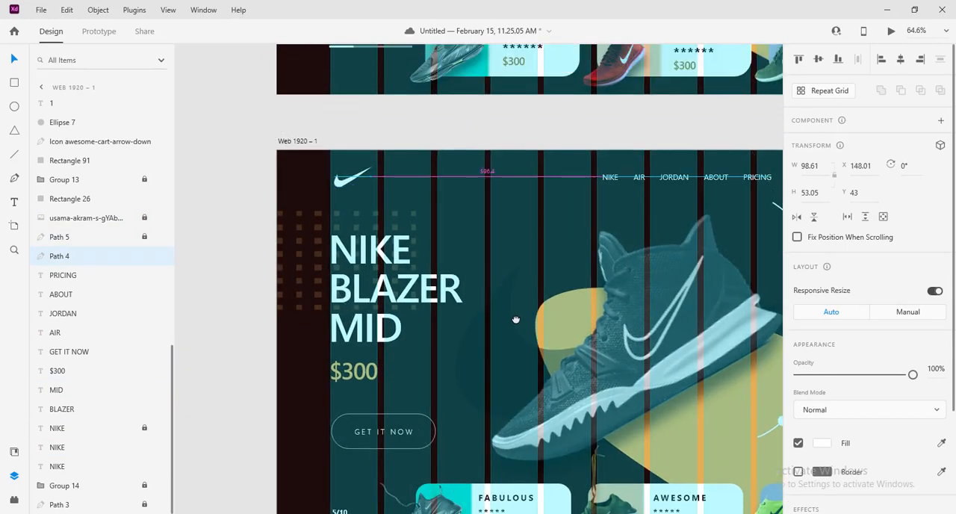
{"action": "key", "text": "Left"}
{"action": "key", "text": "Left"}
{"action": "key", "text": "Left"}
{"action": "key", "text": "Left"}
{"action": "key", "text": "Left"}
{"action": "key", "text": "Left"}
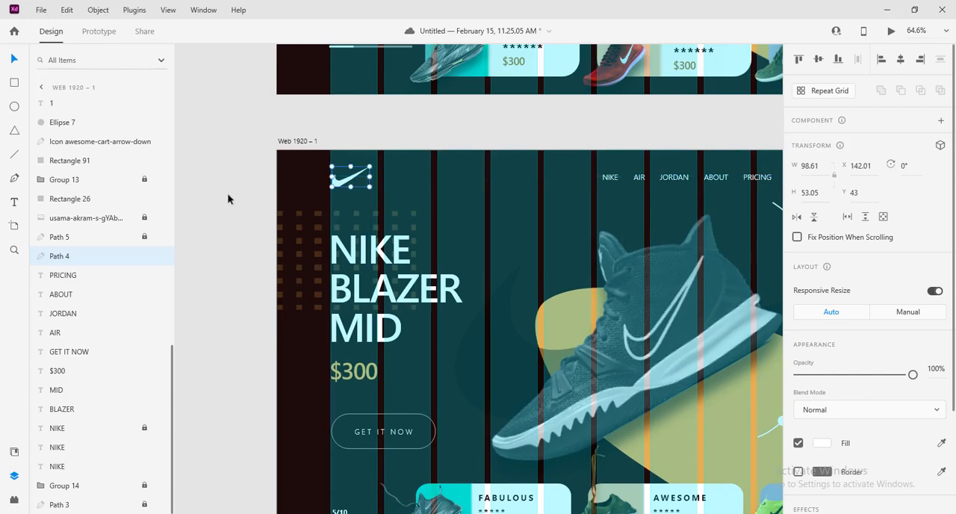
{"action": "left_click", "coordinate": [228, 200]}
Turn off the layout grid on the Web 1920 – 1 artboard
{"action": "scroll", "coordinate": [505, 306], "scroll_direction": "down", "scroll_amount": 3}
{"action": "left_click_drag", "start_coordinate": [632, 357], "coordinate": [508, 292]}
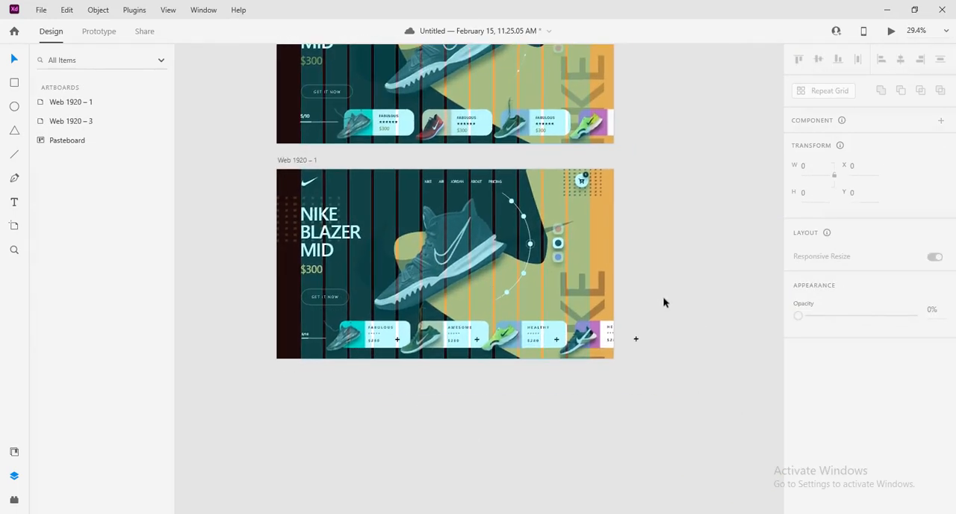
{"action": "scroll", "coordinate": [636, 232], "scroll_direction": "up", "scroll_amount": 3}
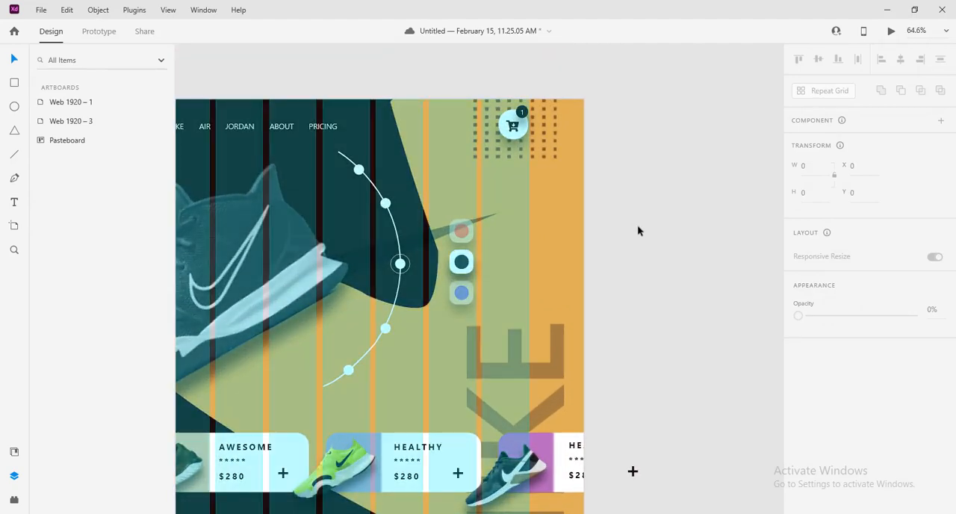
{"action": "scroll", "coordinate": [637, 228], "scroll_direction": "down", "scroll_amount": 3}
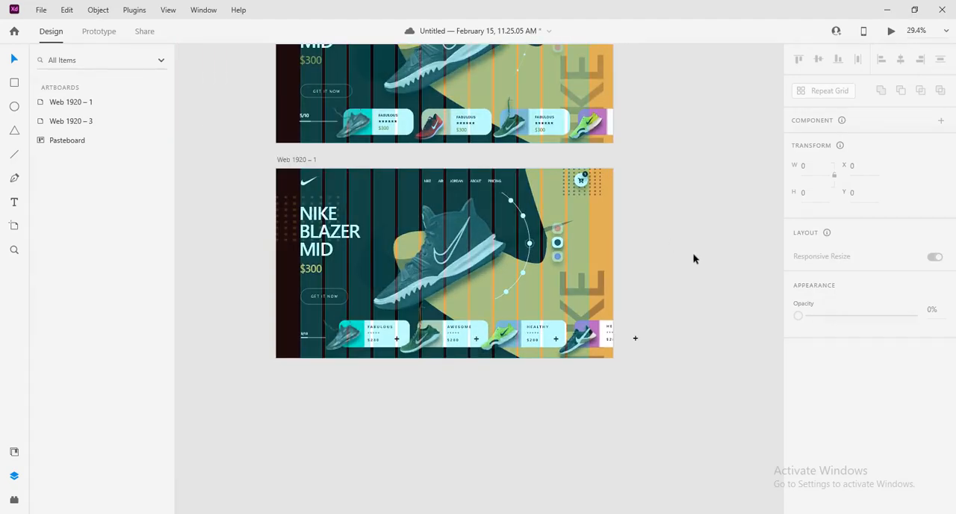
{"action": "left_click", "coordinate": [292, 159]}
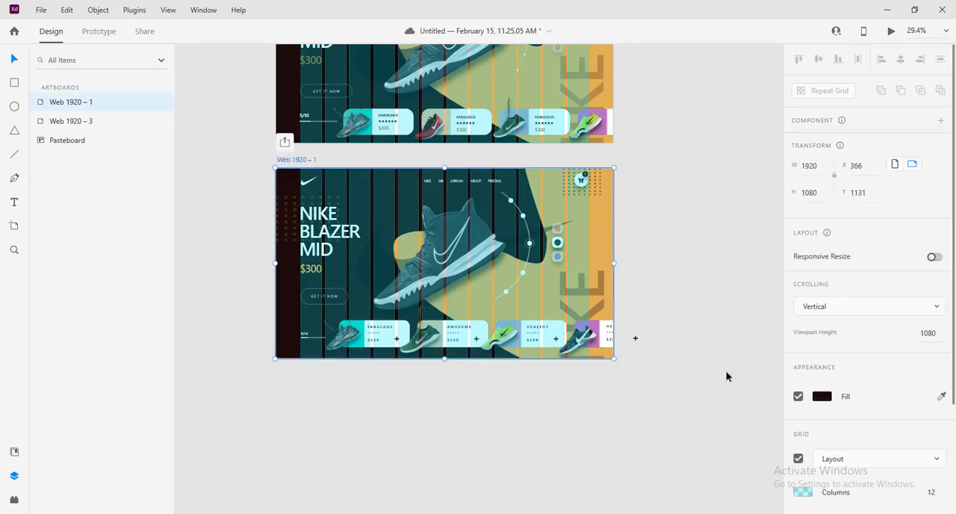
{"action": "left_click", "coordinate": [798, 459]}
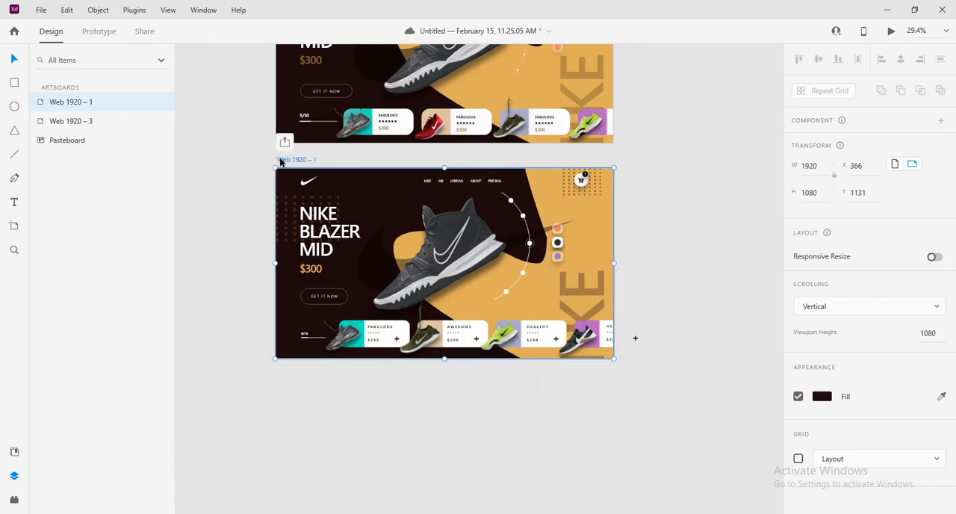
Preview the Web 1920 – 1 artboard in a maximized window to examine the finished layout, and close the preview
{"action": "left_click", "coordinate": [891, 30]}
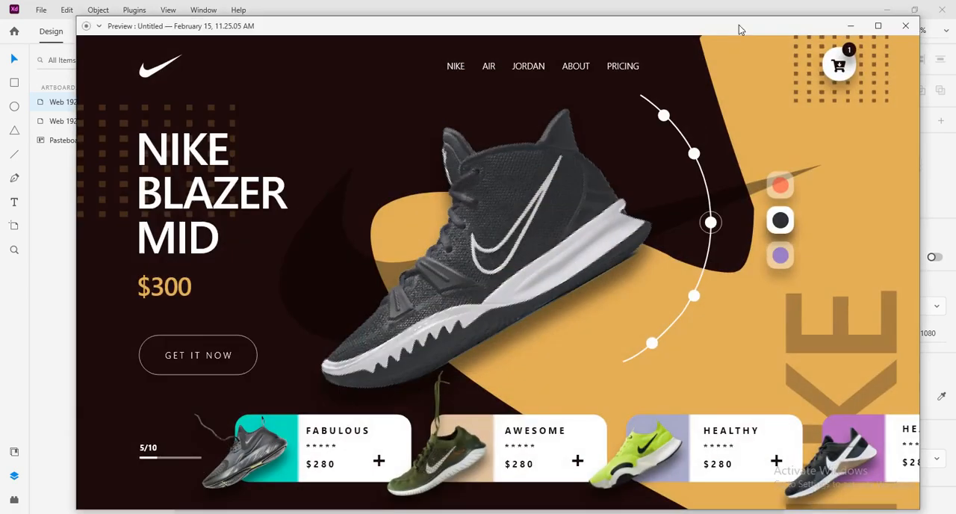
{"action": "left_click_drag", "start_coordinate": [740, 30], "coordinate": [671, 25]}
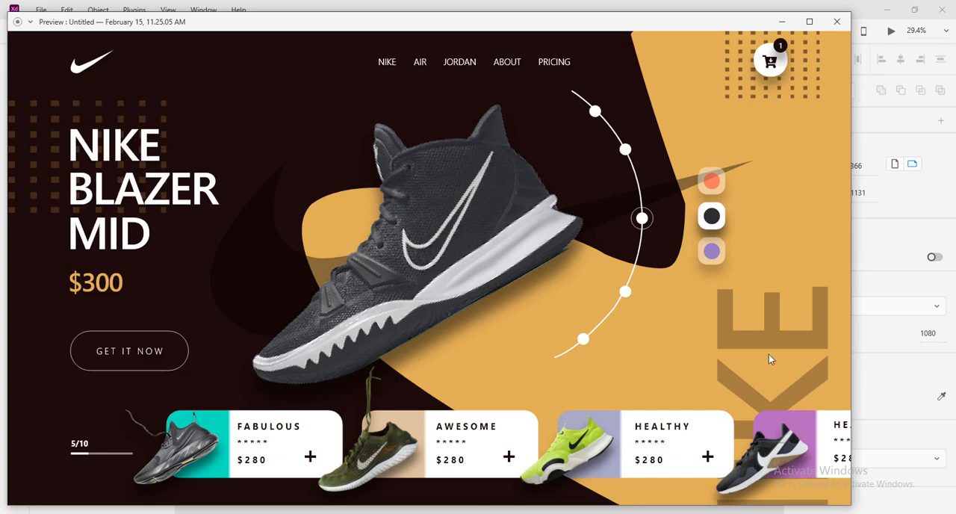
{"action": "left_click", "coordinate": [812, 23]}
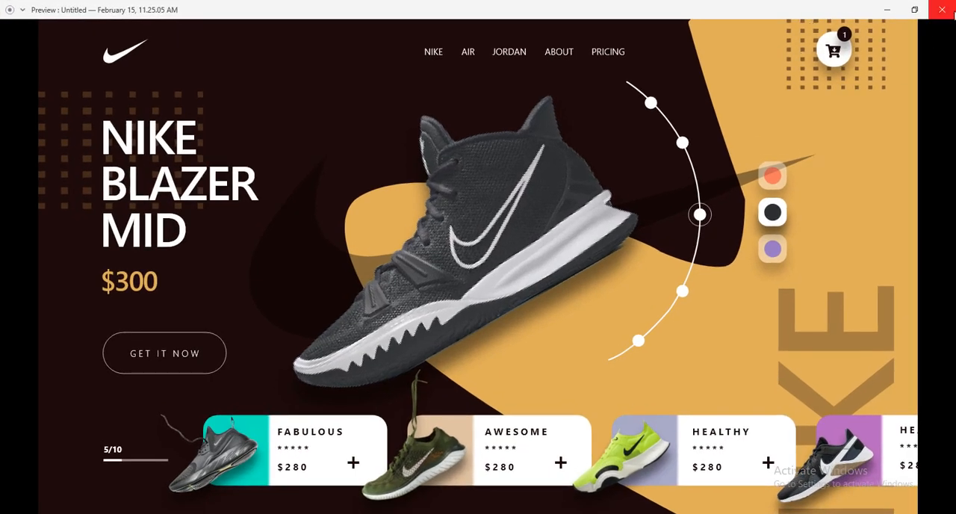
{"action": "left_click", "coordinate": [952, 13]}
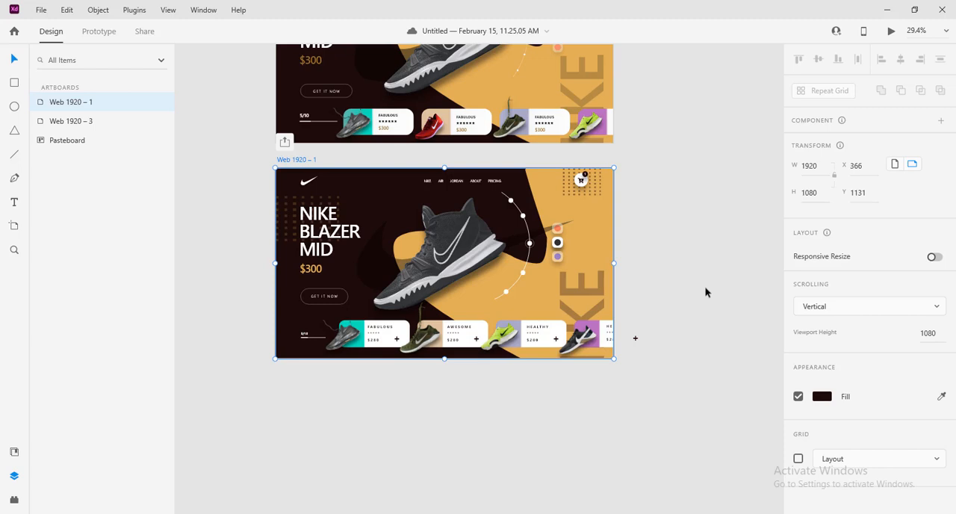
Preview the original Web 1920 – 3 artboard in a maximized window to compare it with the recreated design
{"action": "scroll", "coordinate": [706, 292], "scroll_direction": "up", "scroll_amount": 5}
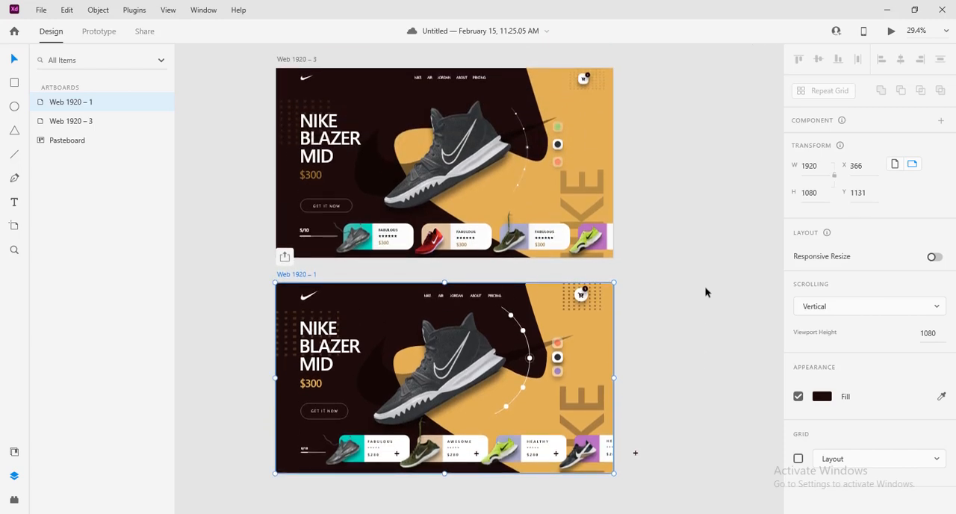
{"action": "left_click", "coordinate": [292, 62]}
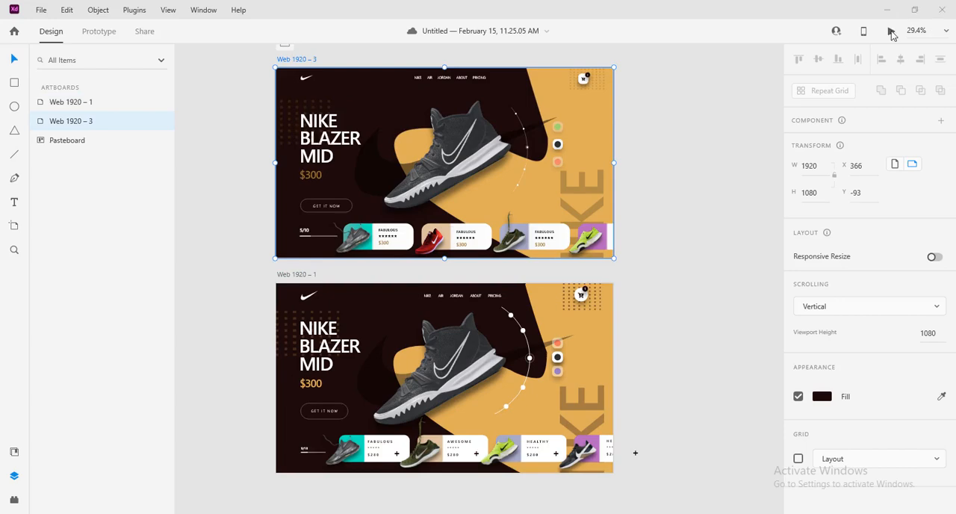
{"action": "left_click", "coordinate": [892, 32]}
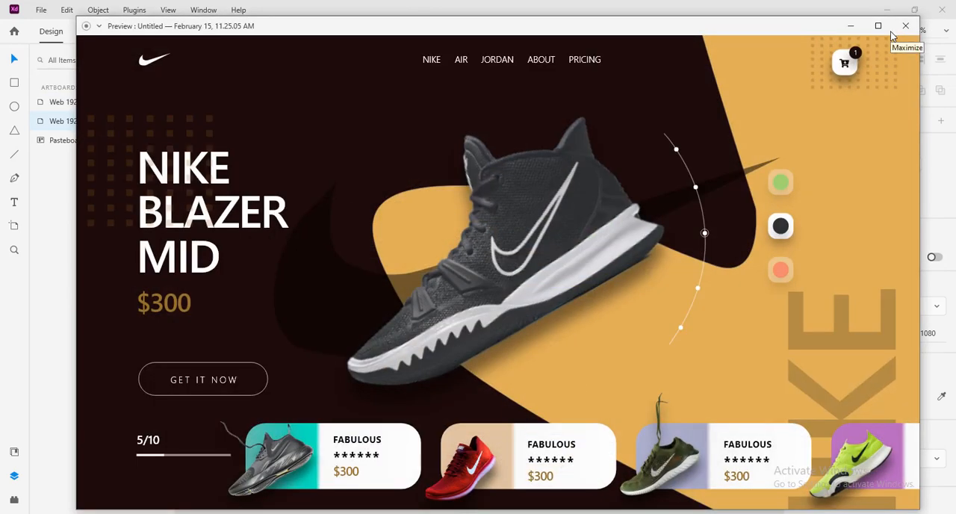
{"action": "left_click", "coordinate": [878, 28]}
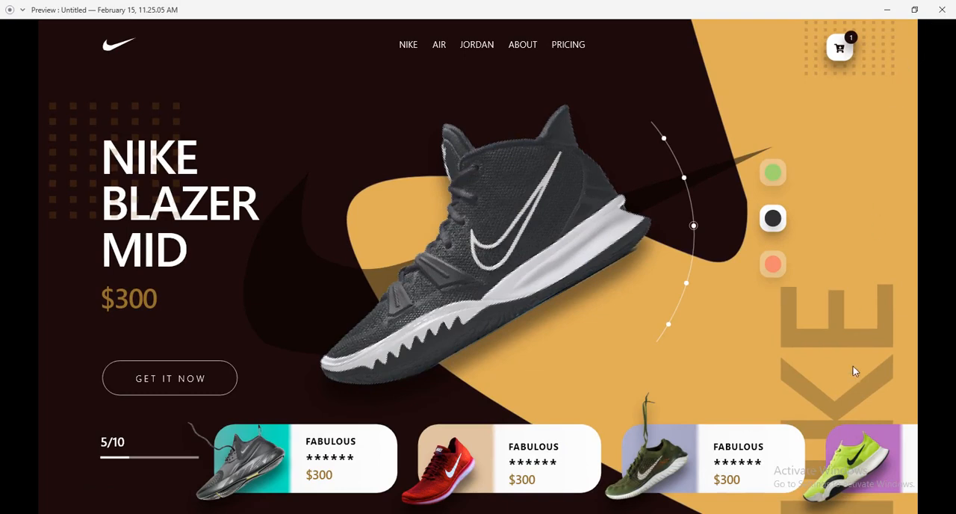
{"action": "left_click", "coordinate": [828, 513]}
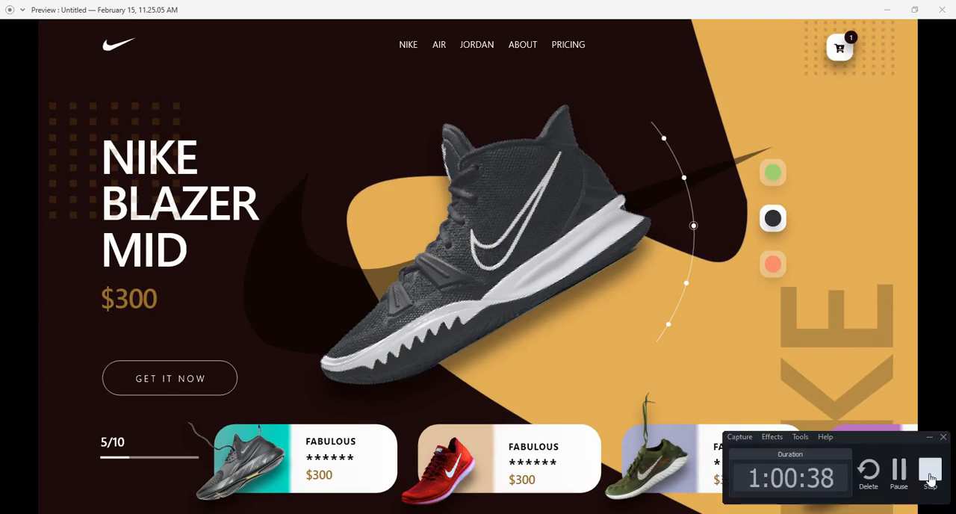
{"action": "left_click", "coordinate": [931, 478]}
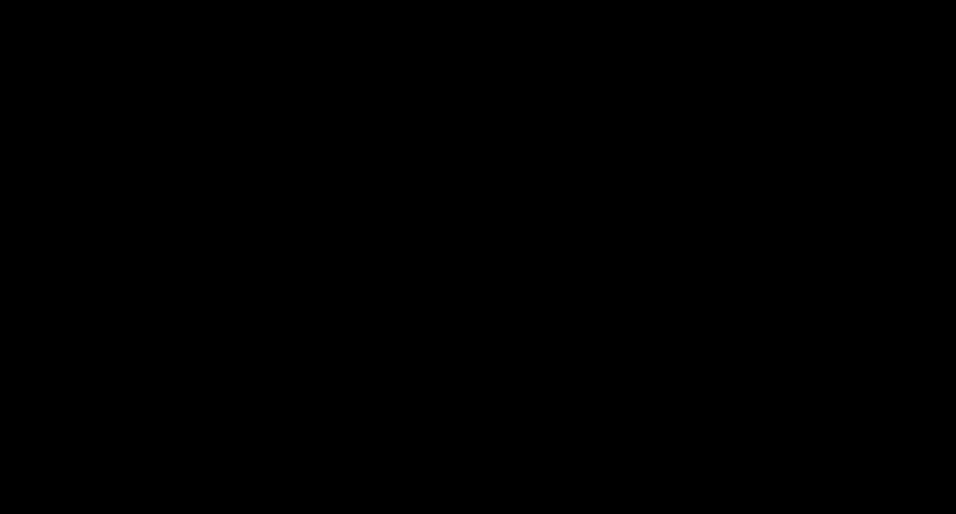